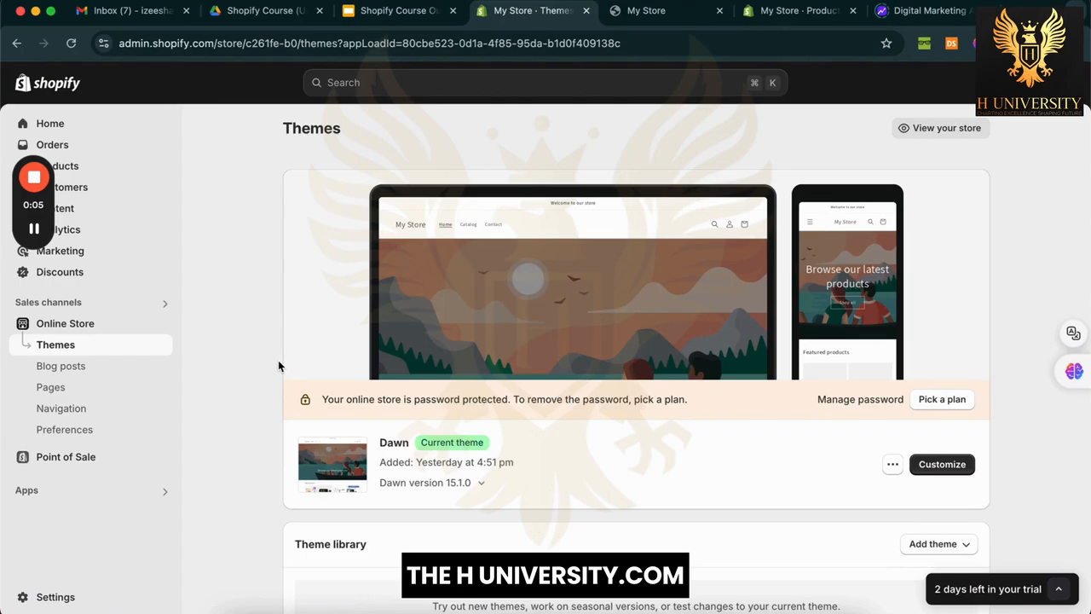
drag(34, 204, 33, 542)
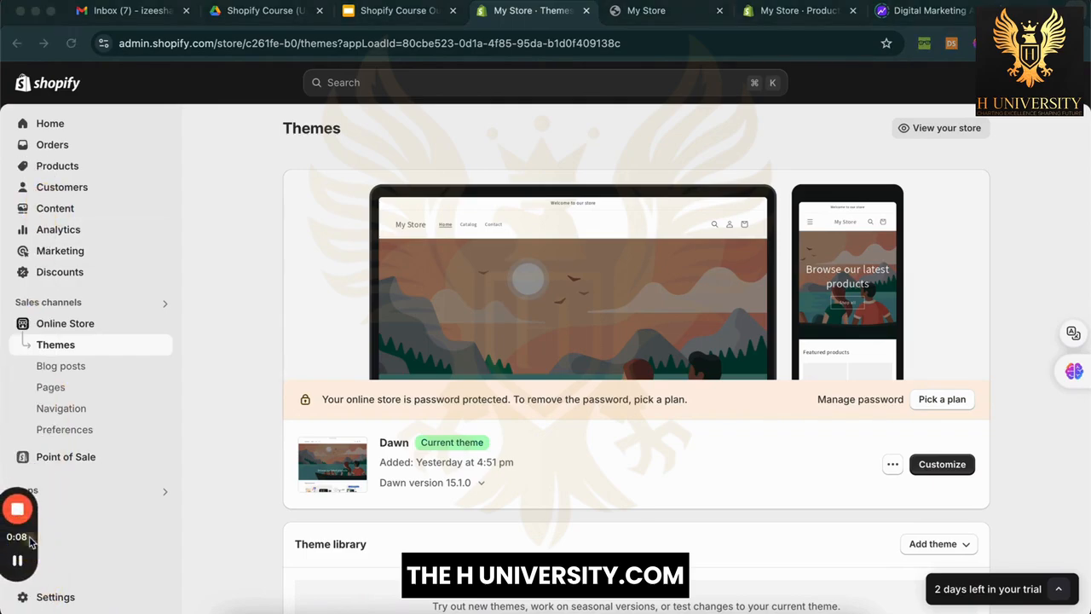
click(142, 168)
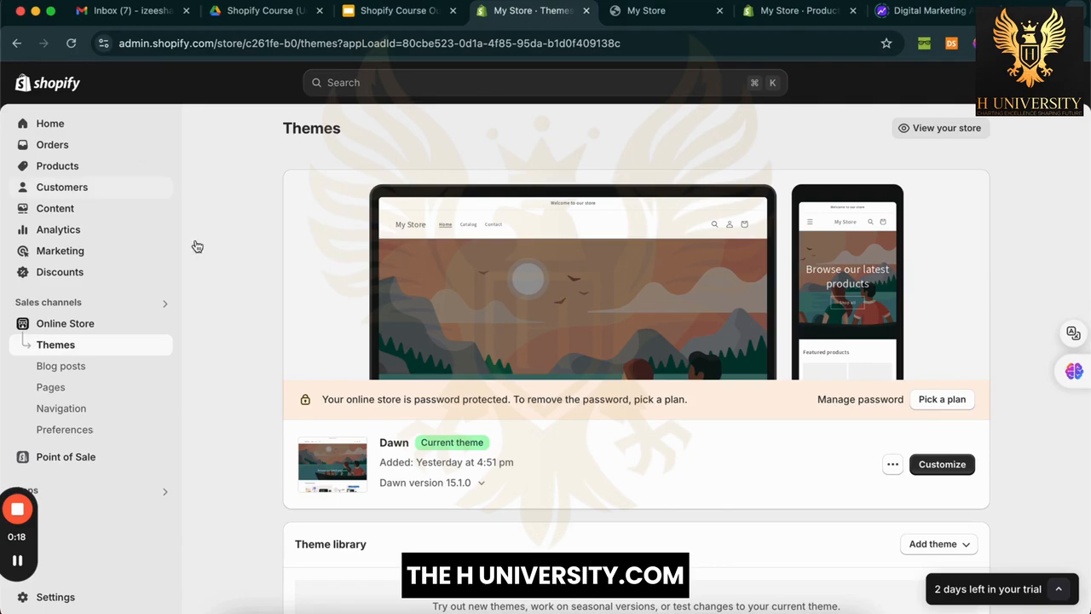
Step: Look through the store's product list and its online store themes page, ending on the product list
click(69, 166)
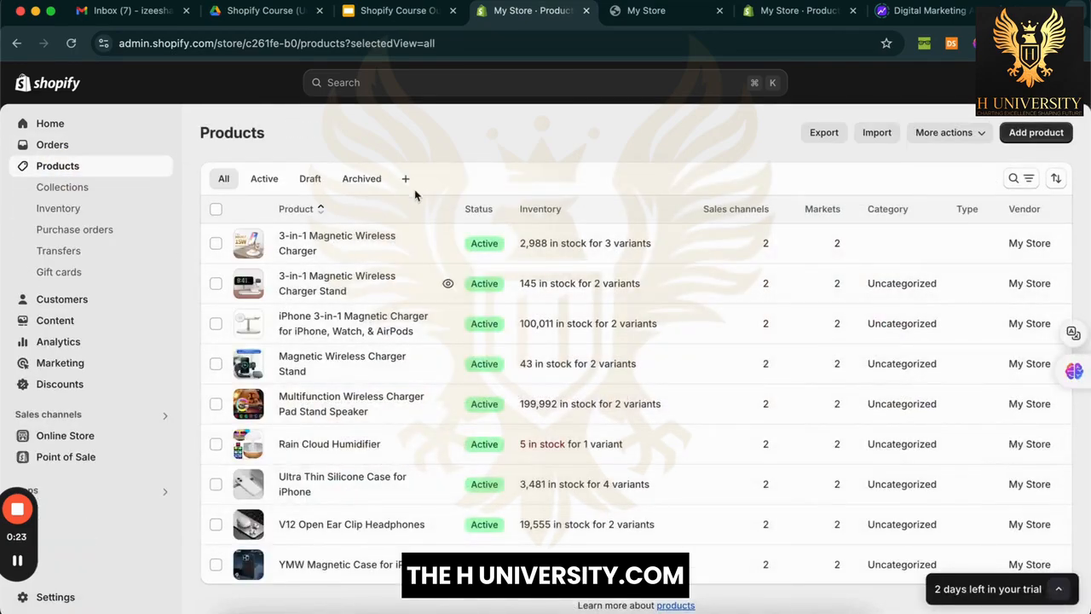
scroll(347, 377, down, 1)
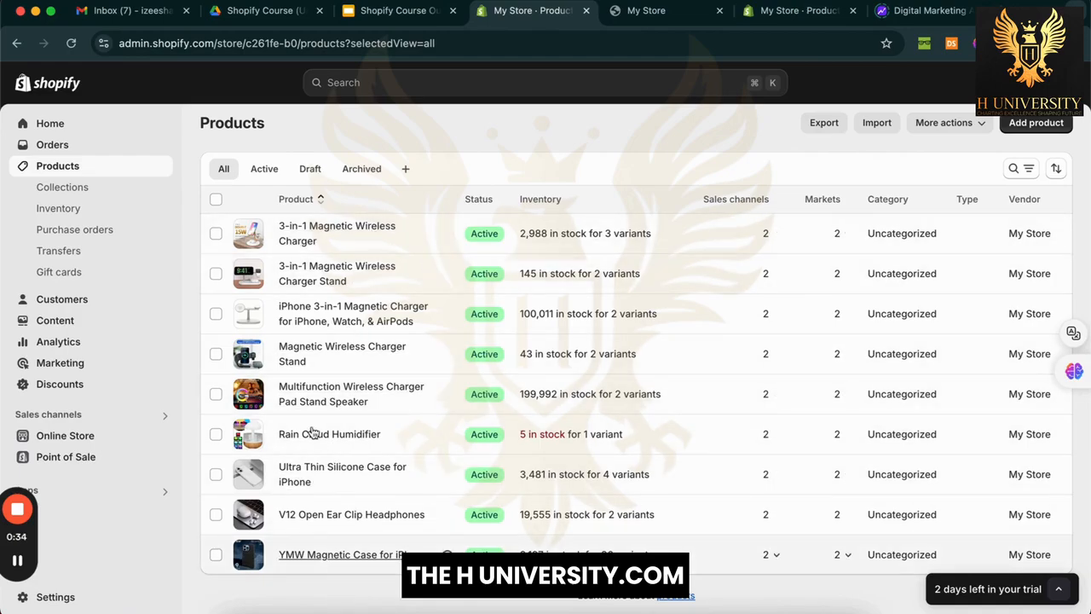
click(109, 435)
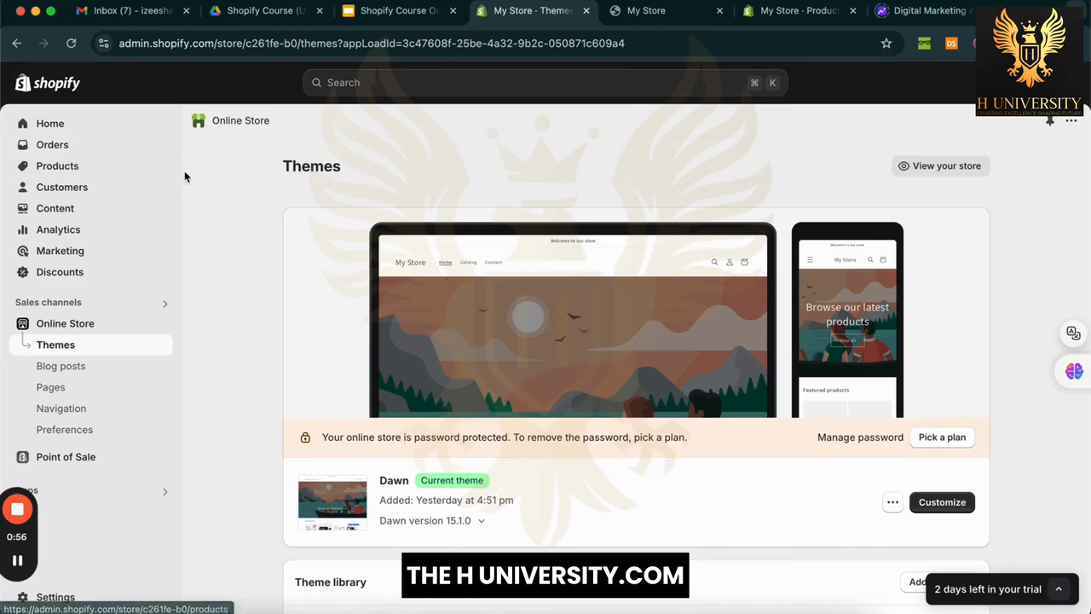
click(153, 168)
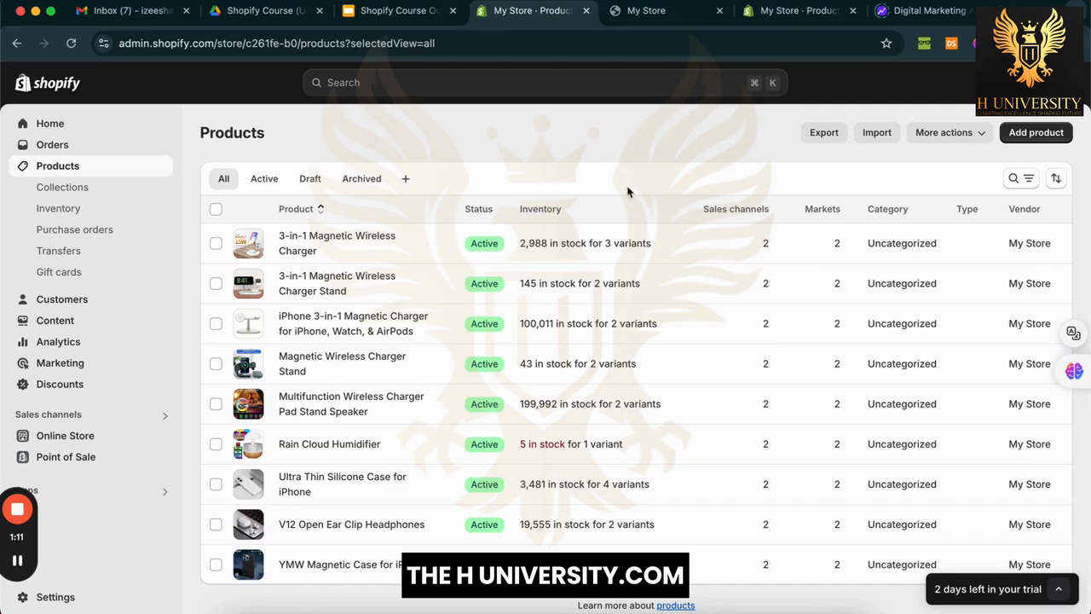
Step: Open the Sider AI chat beside the store admin and send the prompt "Suggest some names for my gadgets online store."
click(1075, 371)
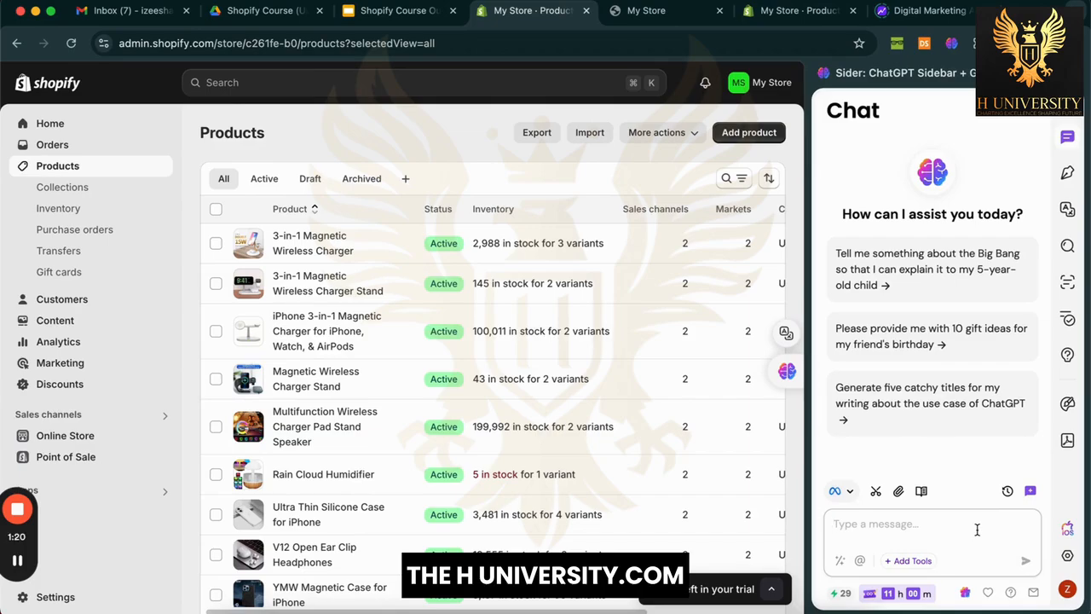
click(977, 529)
text(Suggest some )
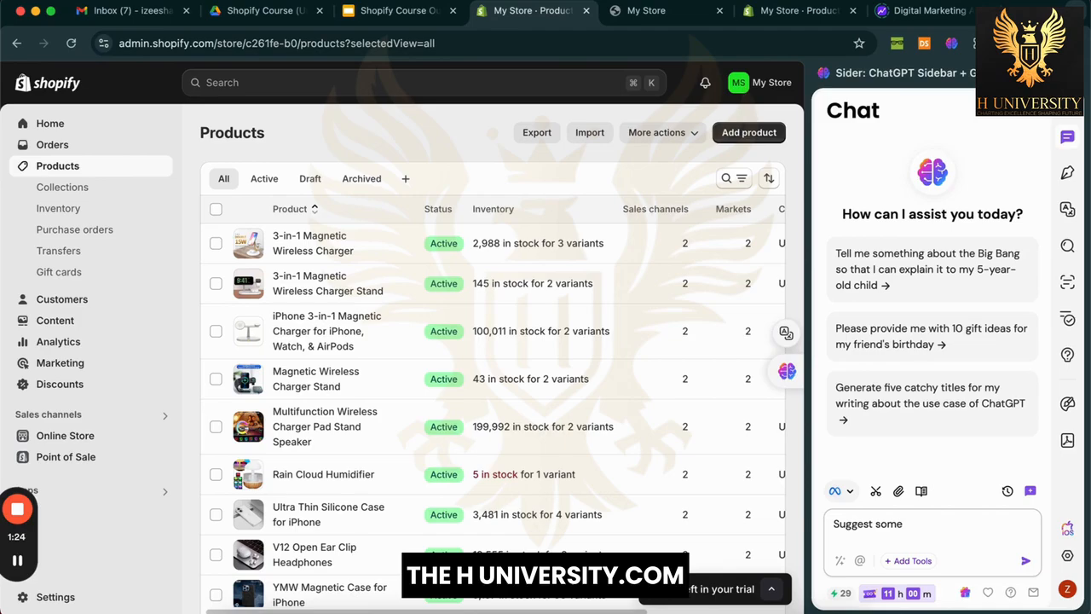
text(names for my gad)
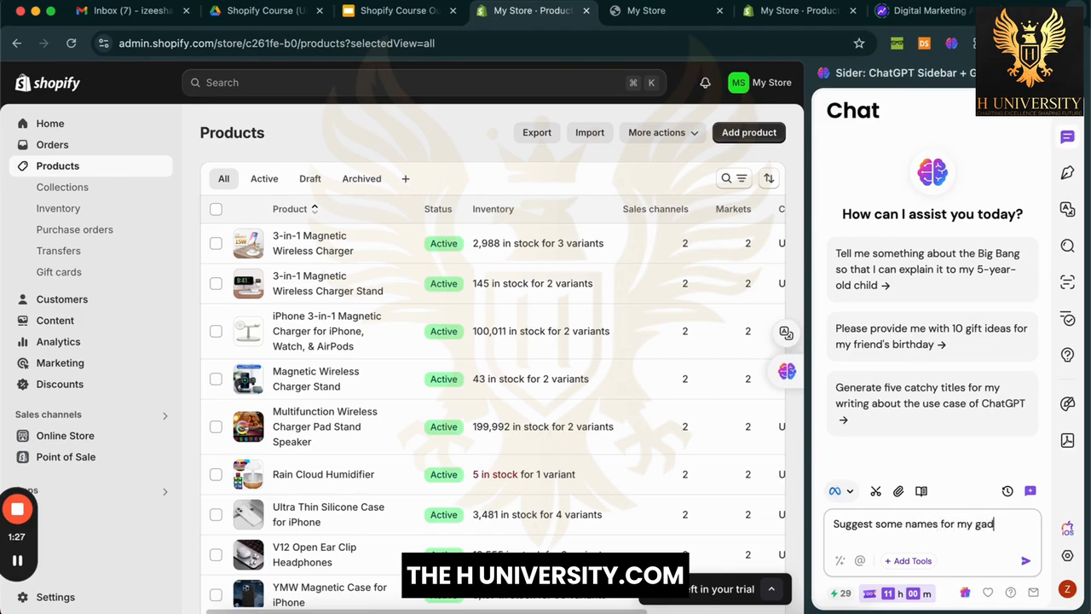
text(gets sto)
key(BackSpace)
key(BackSpace)
key(BackSpace)
key(BackSpace)
text(online store.)
key(Return)
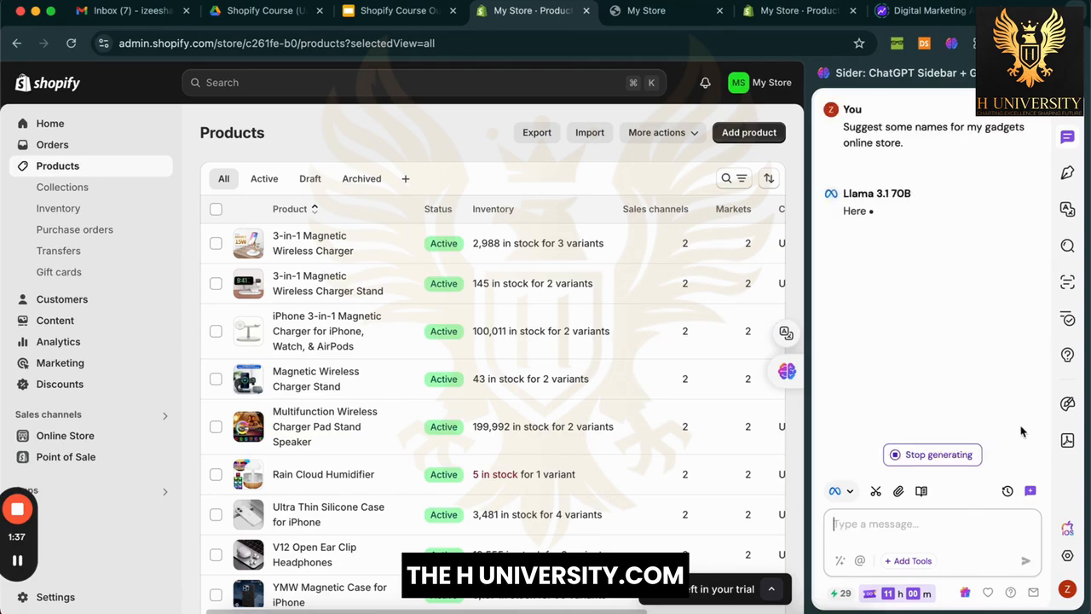
Step: Read through the suggested store names and request additional ones with the prompt "Create more names"
scroll(1017, 272, up, 10)
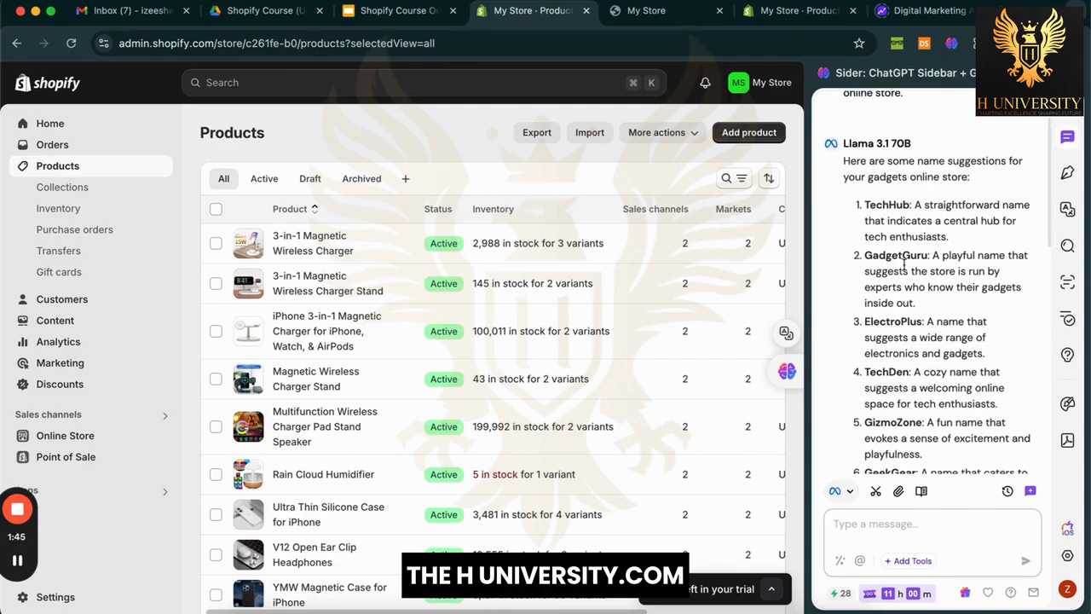
scroll(897, 331, down, 1)
scroll(897, 331, down, 1)
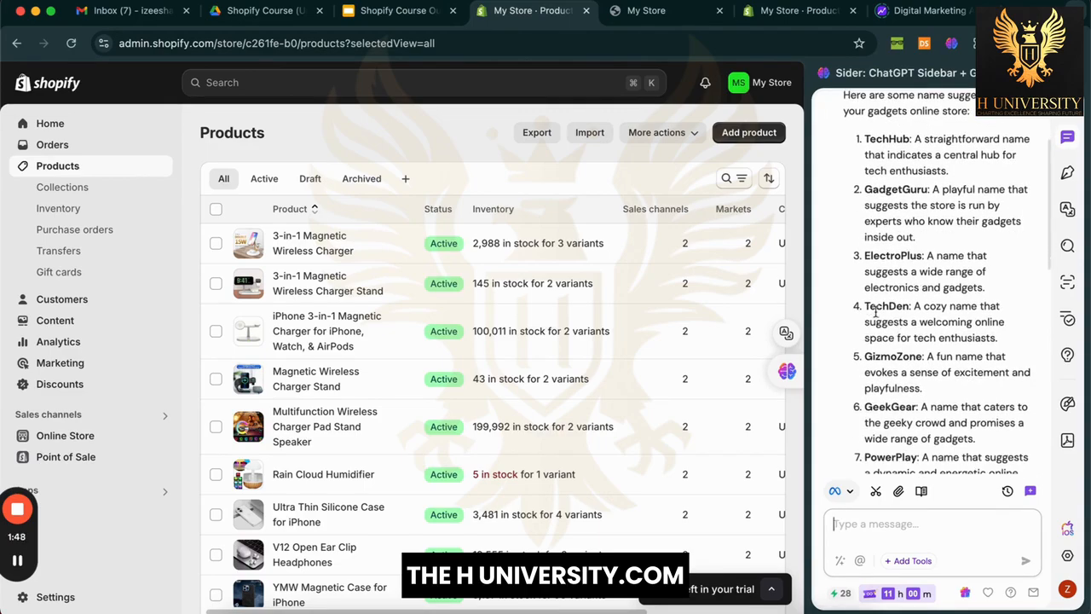
scroll(905, 381, down, 5)
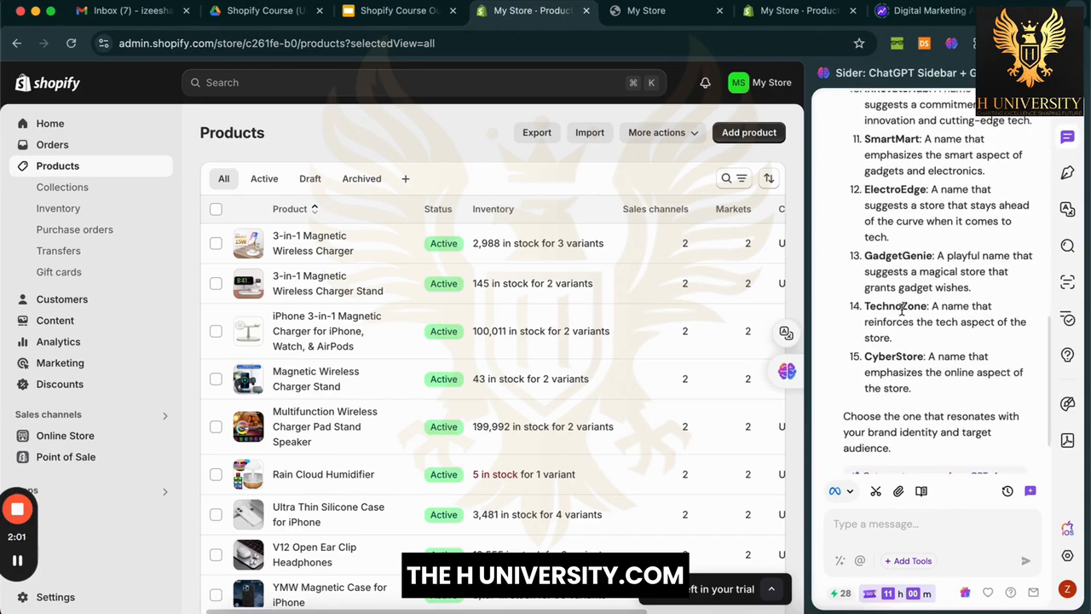
scroll(901, 311, up, 2)
click(962, 524)
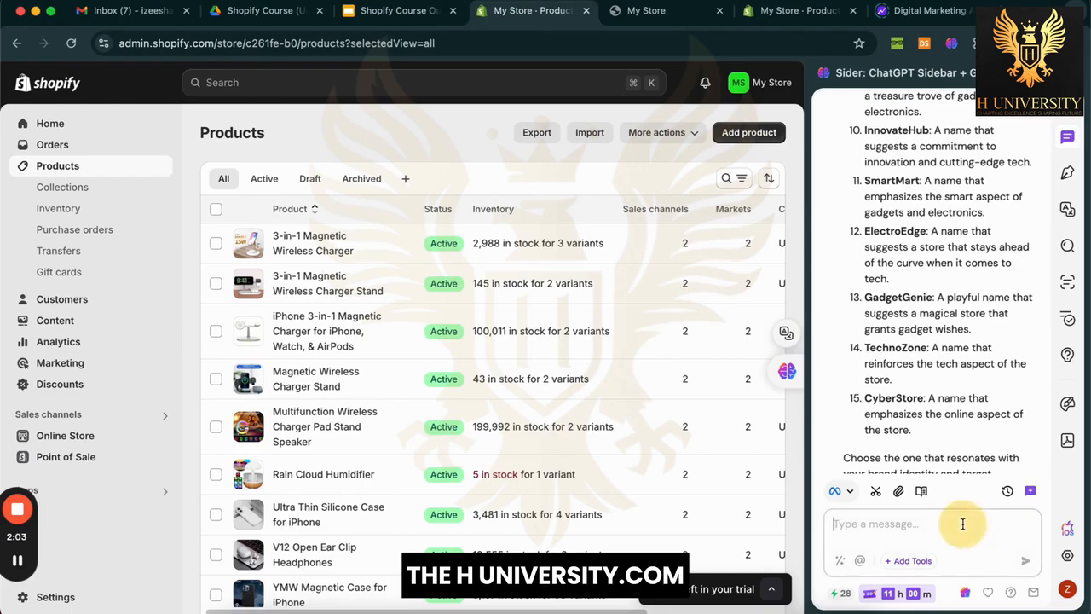
text(Create m)
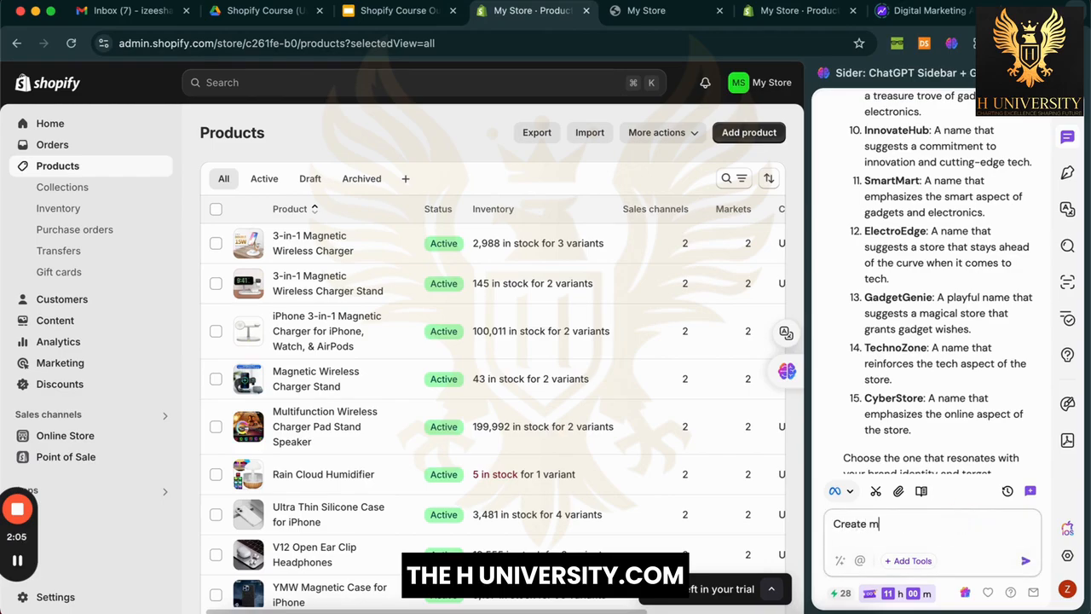
text(ore names)
key(Return)
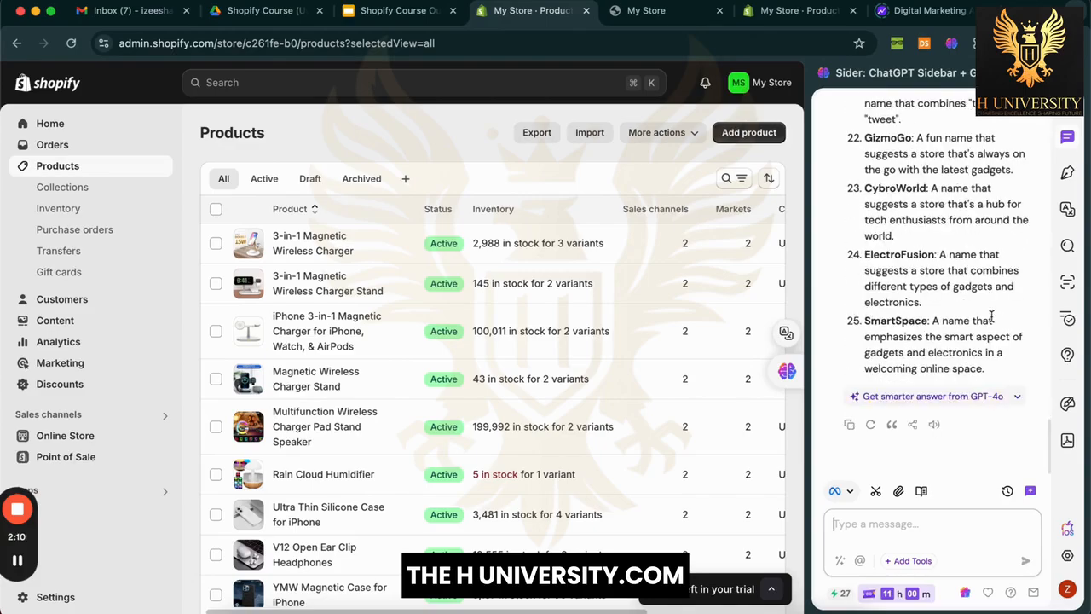
Step: Examine the second list of suggested names for one that suits the gadgets store
scroll(991, 317, up, 10)
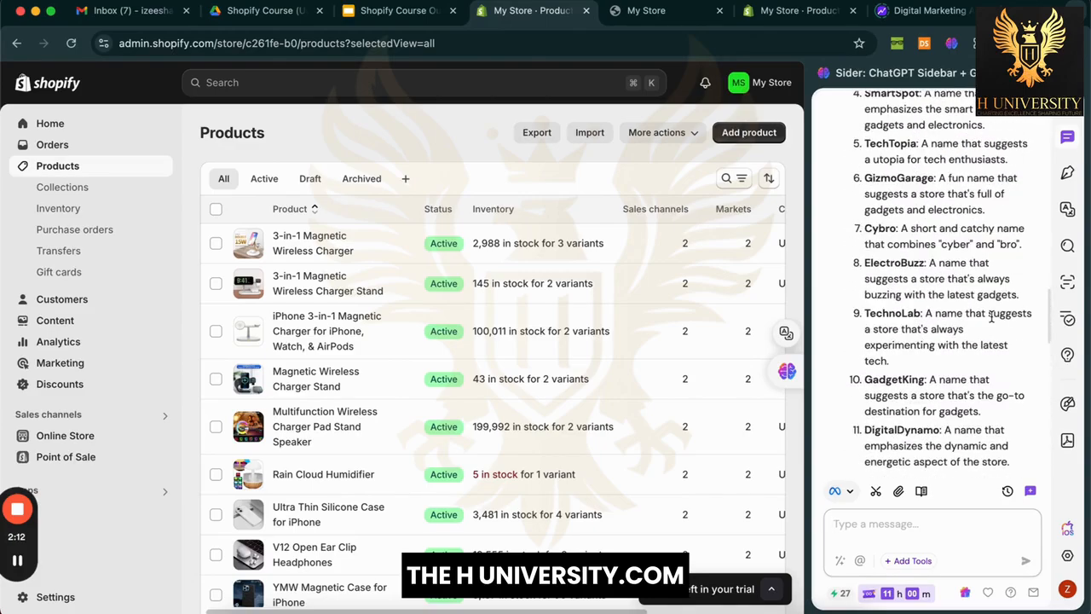
scroll(991, 318, up, 5)
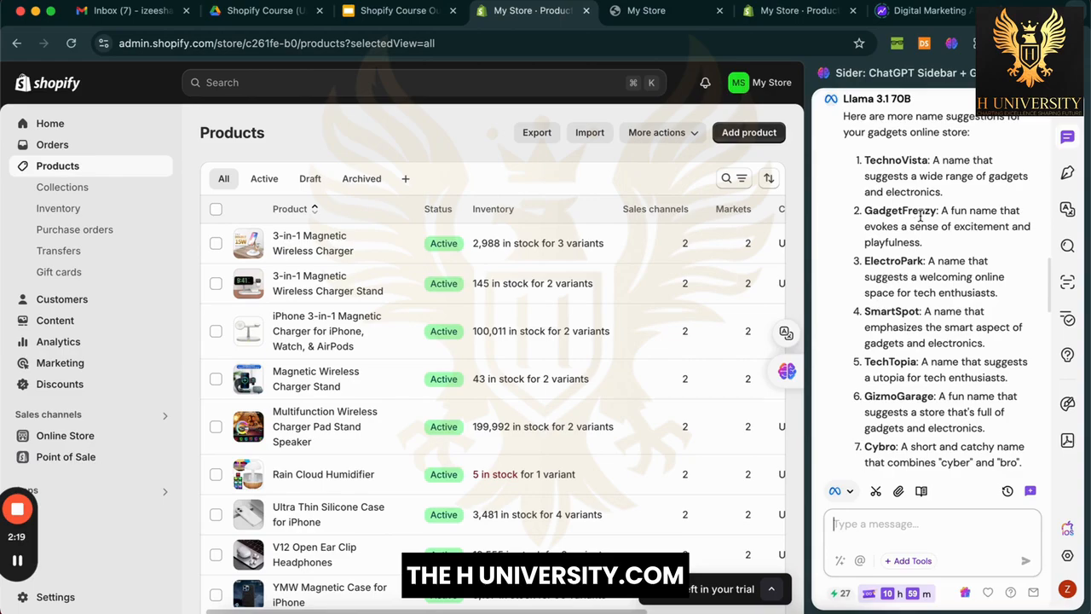
scroll(925, 324, down, 5)
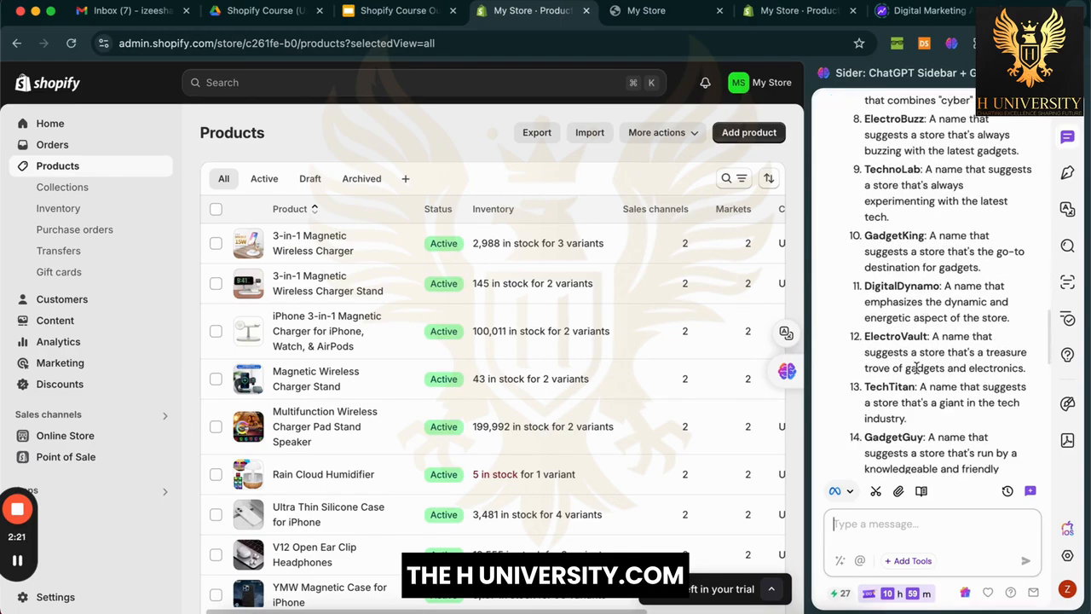
scroll(917, 367, down, 3)
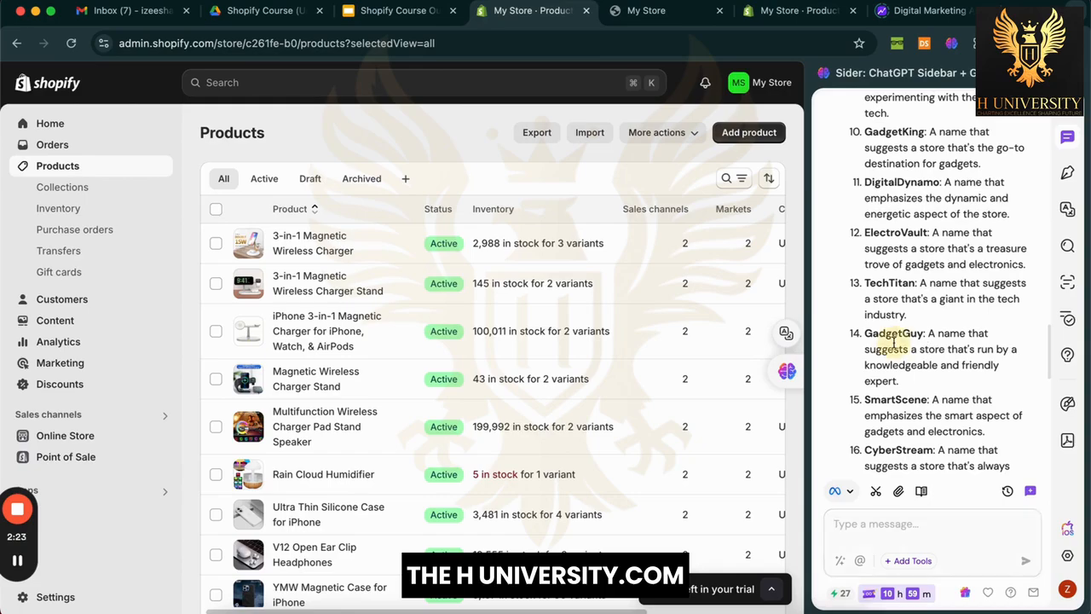
scroll(909, 399, down, 2)
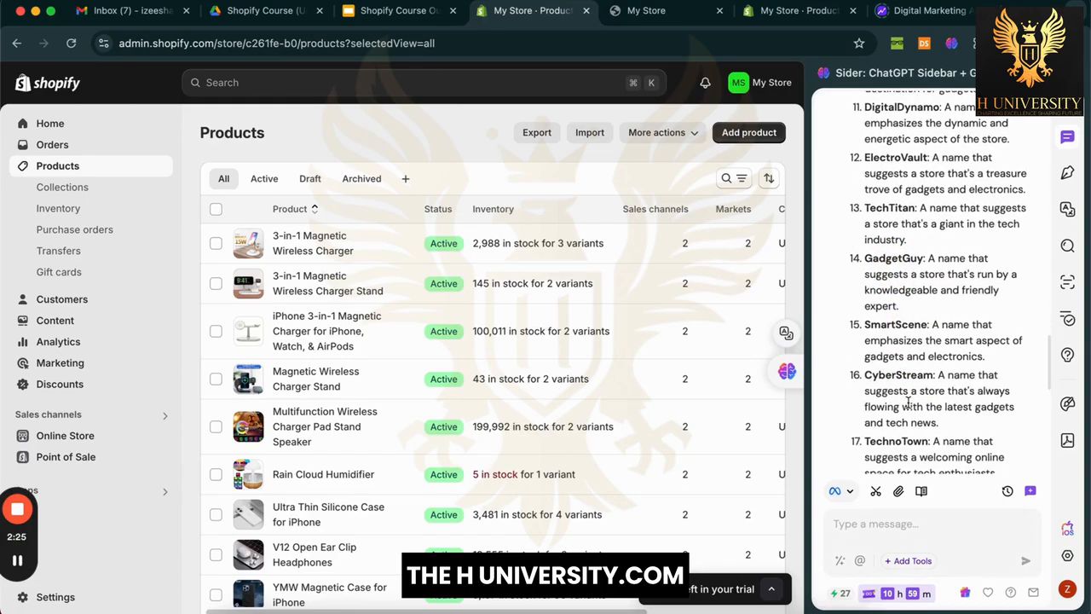
scroll(908, 400, down, 1)
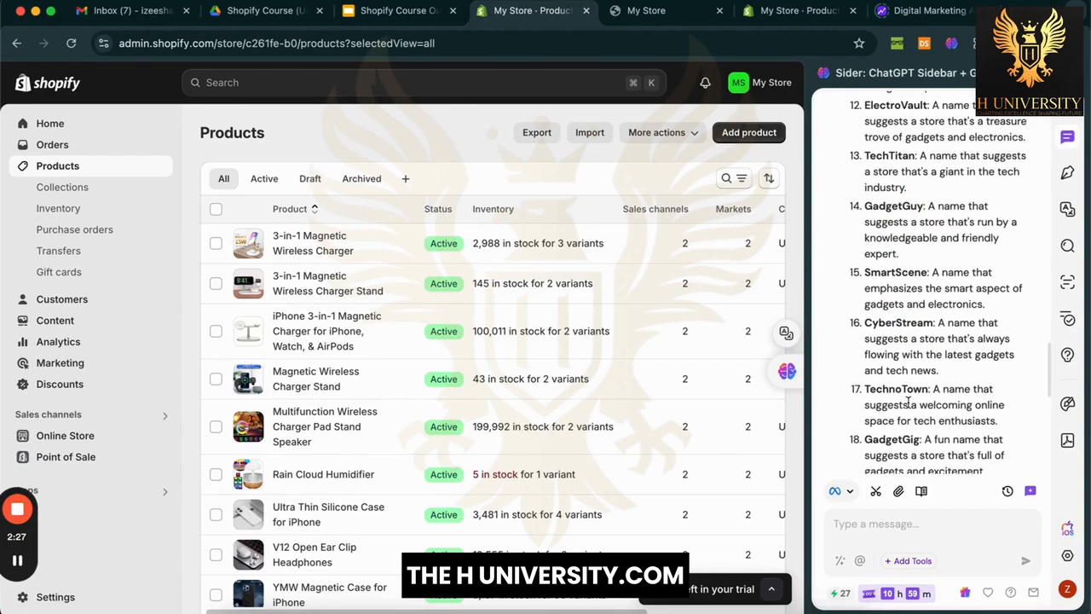
scroll(934, 398, down, 1)
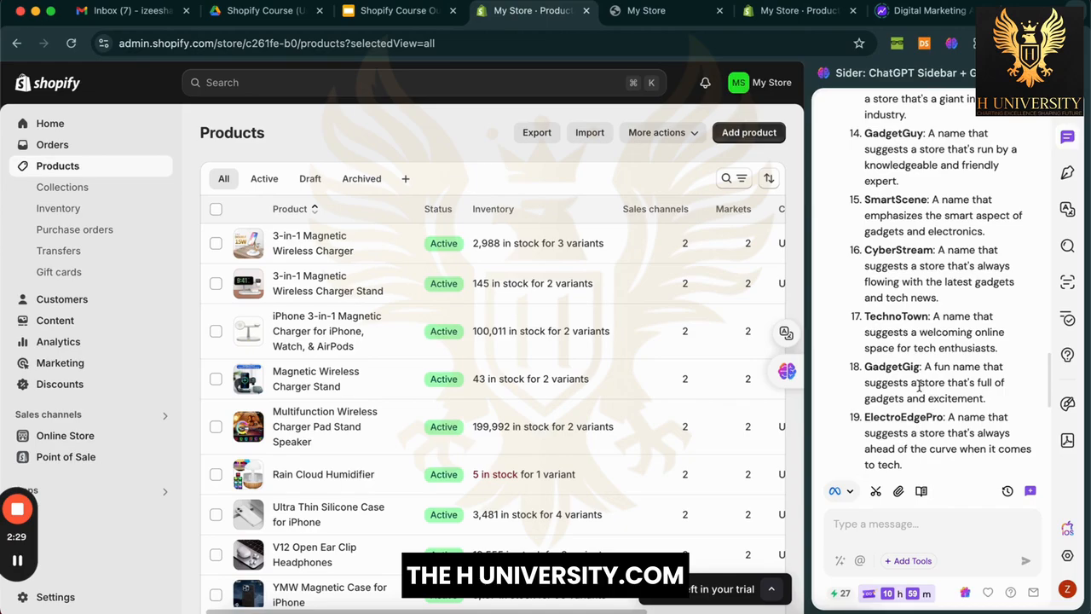
scroll(964, 426, down, 2)
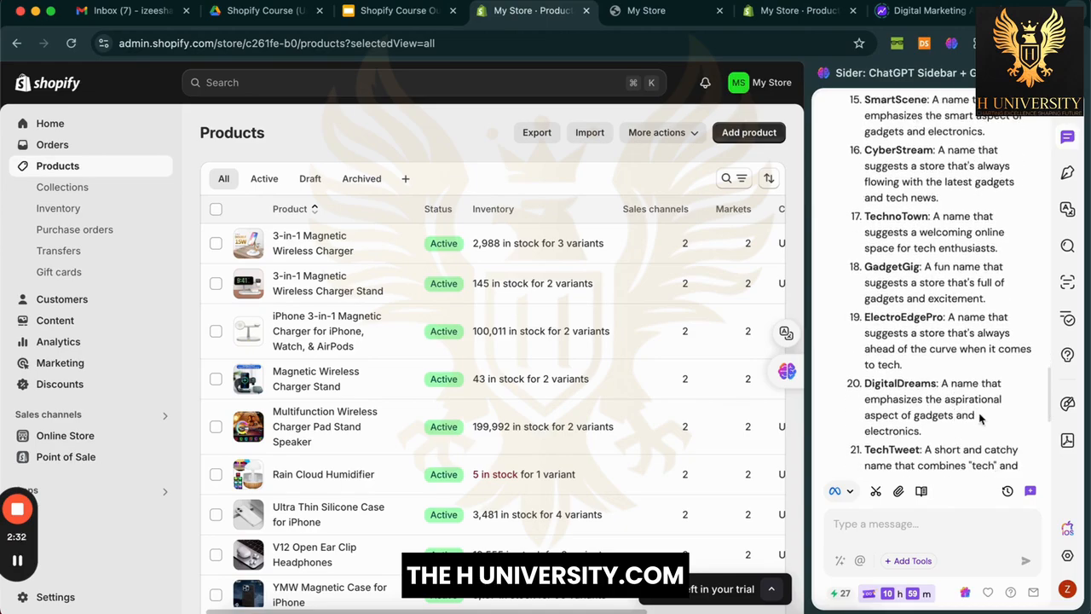
scroll(980, 416, down, 1)
scroll(980, 416, down, 3)
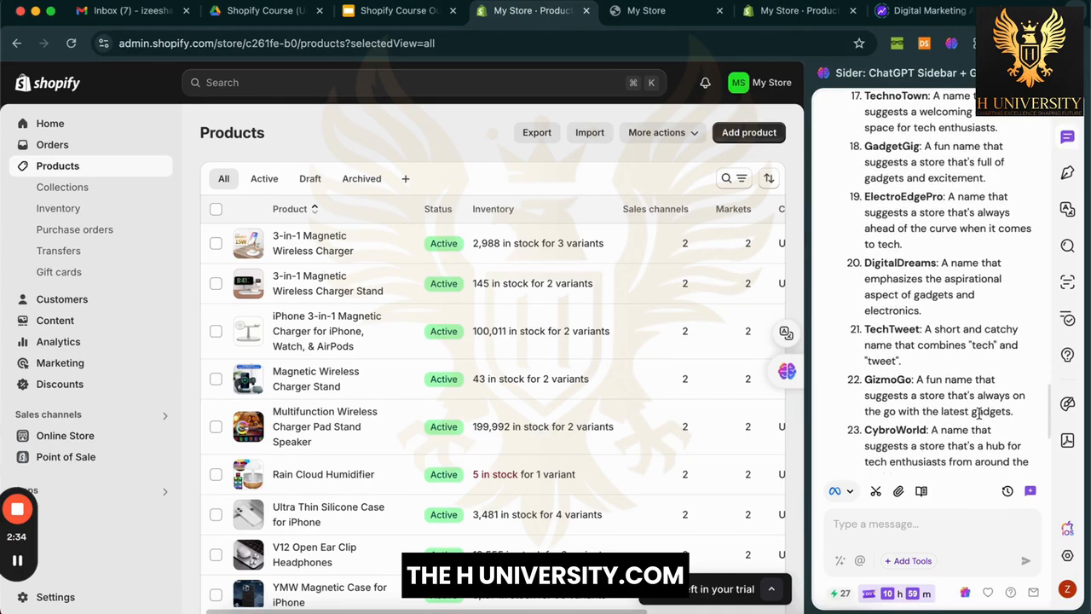
scroll(979, 416, down, 4)
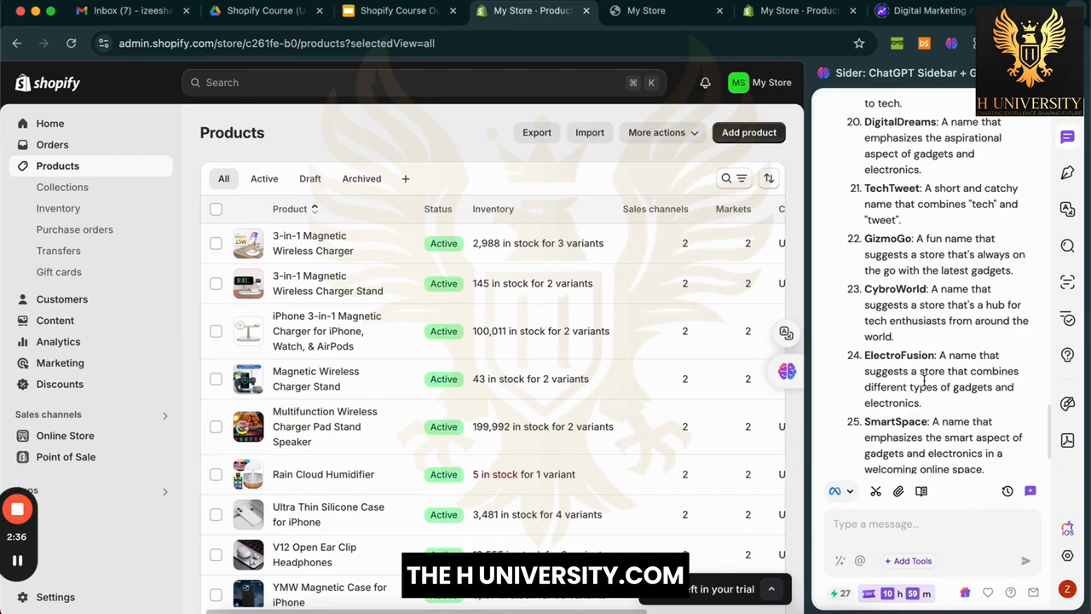
scroll(883, 256, up, 1)
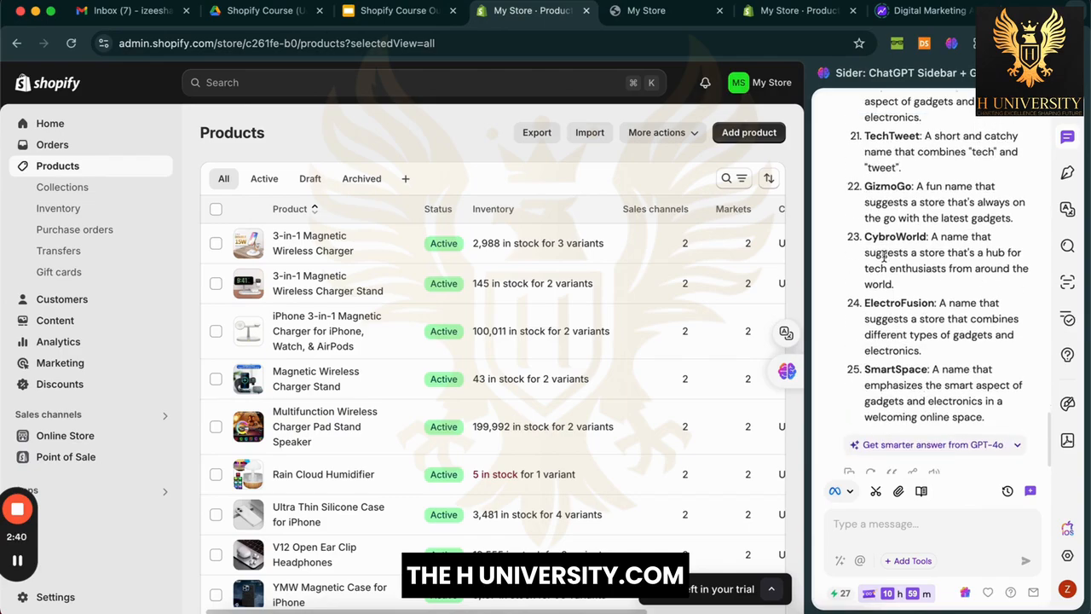
scroll(890, 136, up, 5)
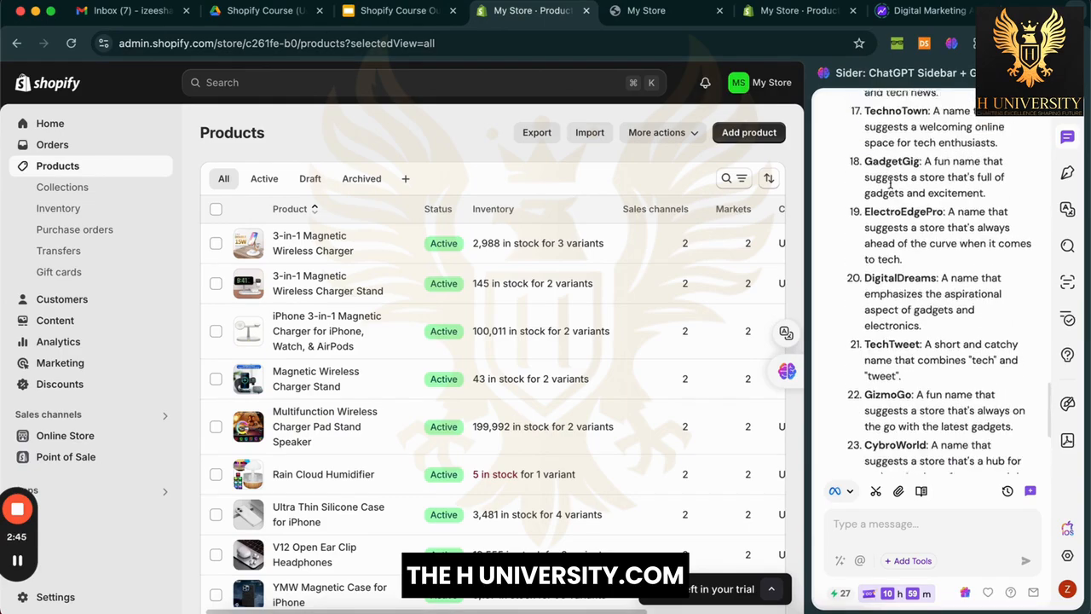
scroll(916, 179, up, 2)
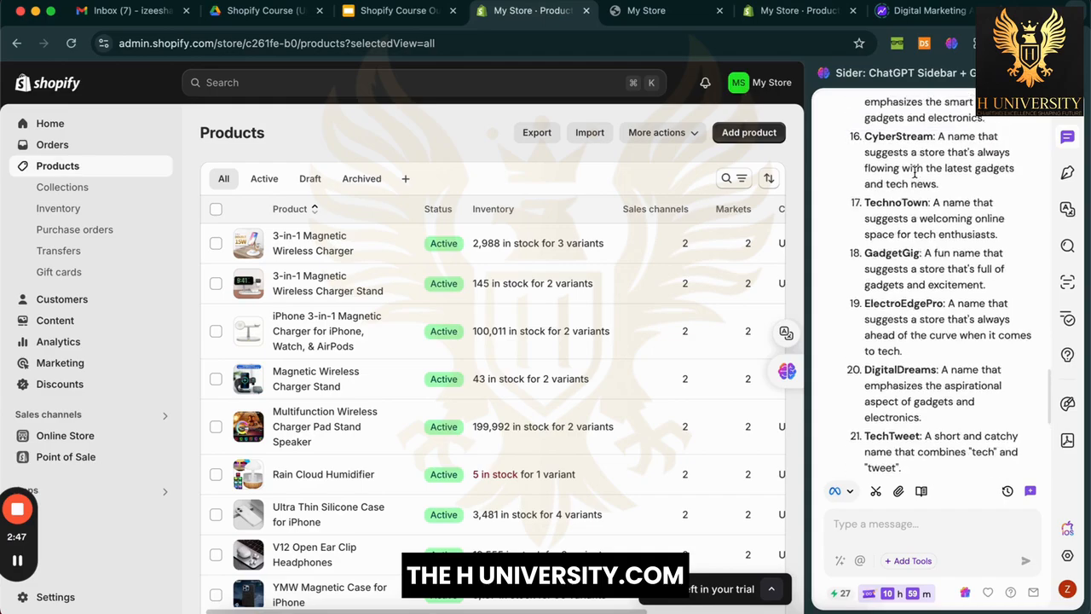
scroll(920, 195, up, 2)
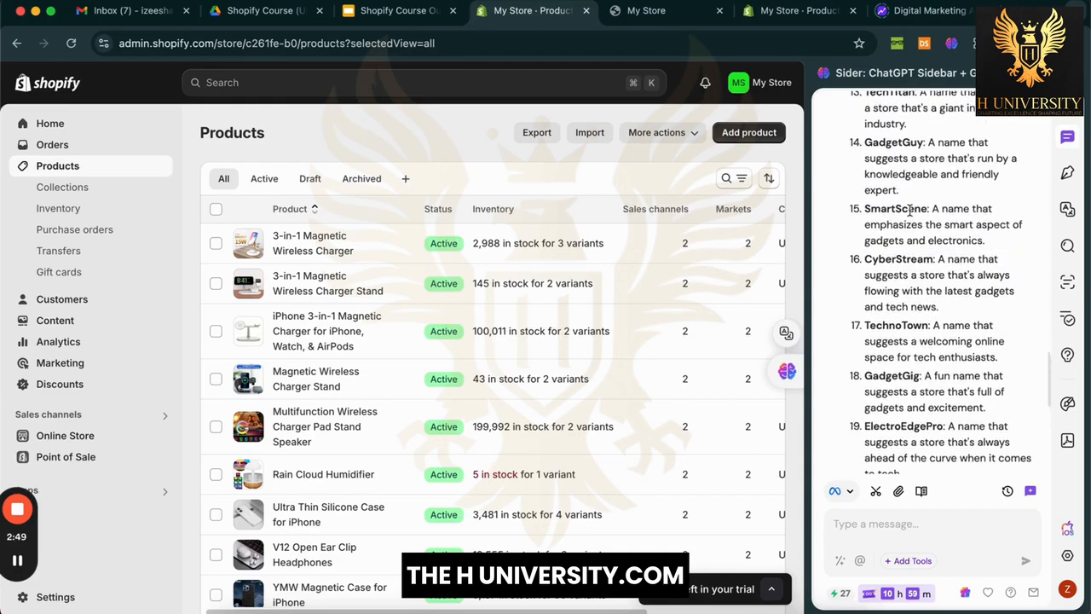
Step: Copy the suggested name "SmartScene" from the AI chat's second list
double_click(911, 211)
key(super+c)
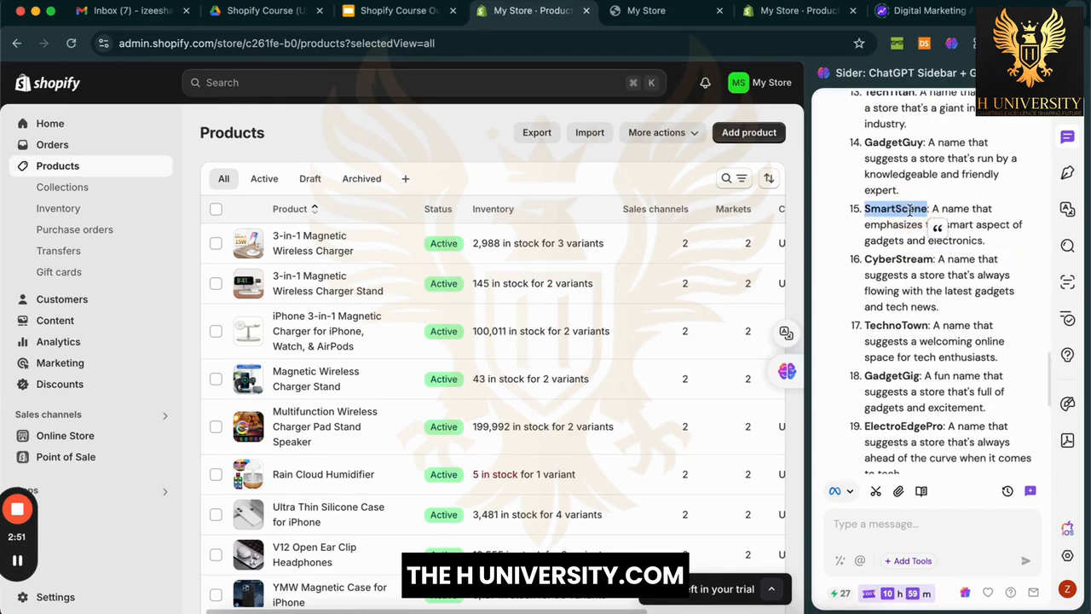
click(939, 192)
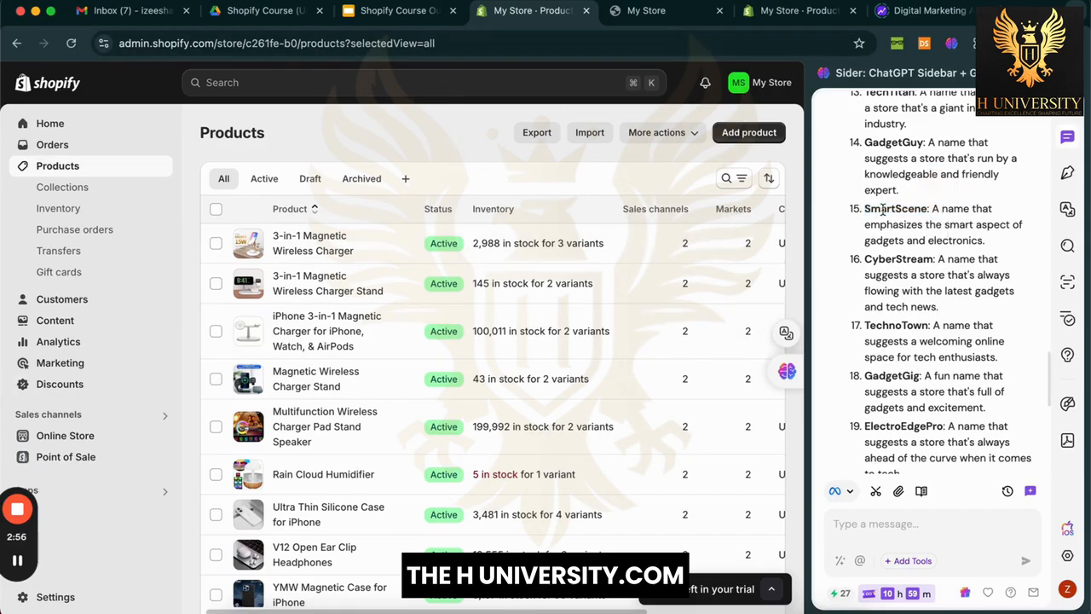
Step: Set the store name to "SmartScene" in the general store settings and save the profile
click(102, 601)
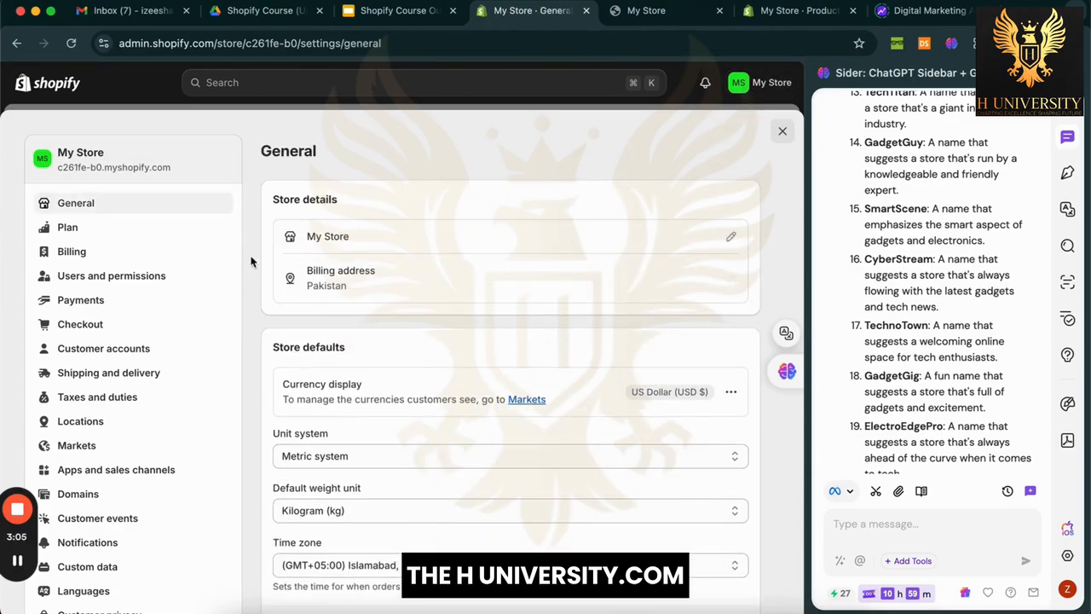
click(92, 210)
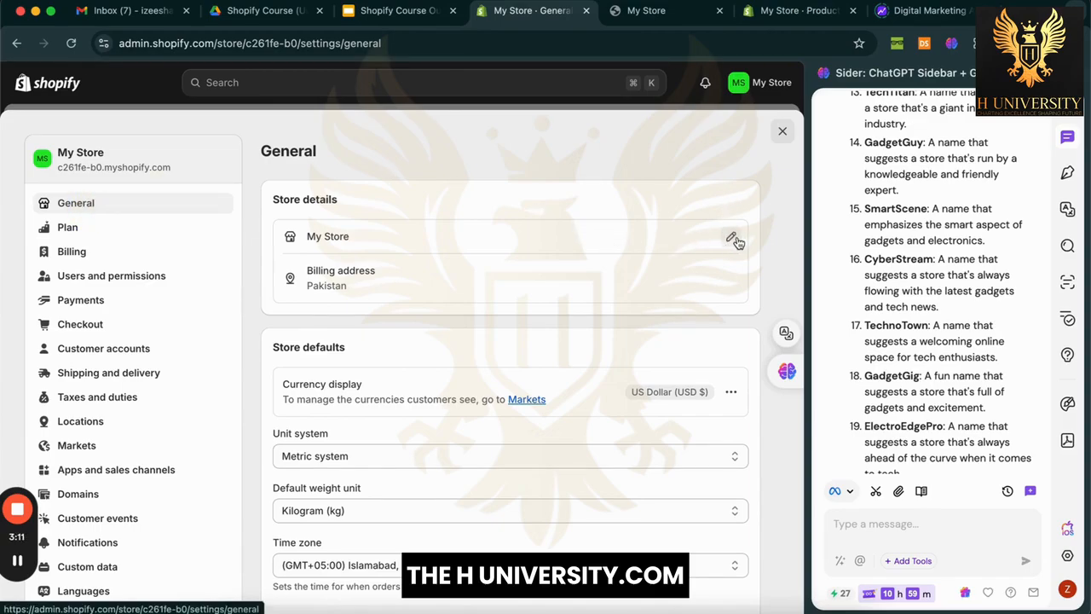
click(735, 242)
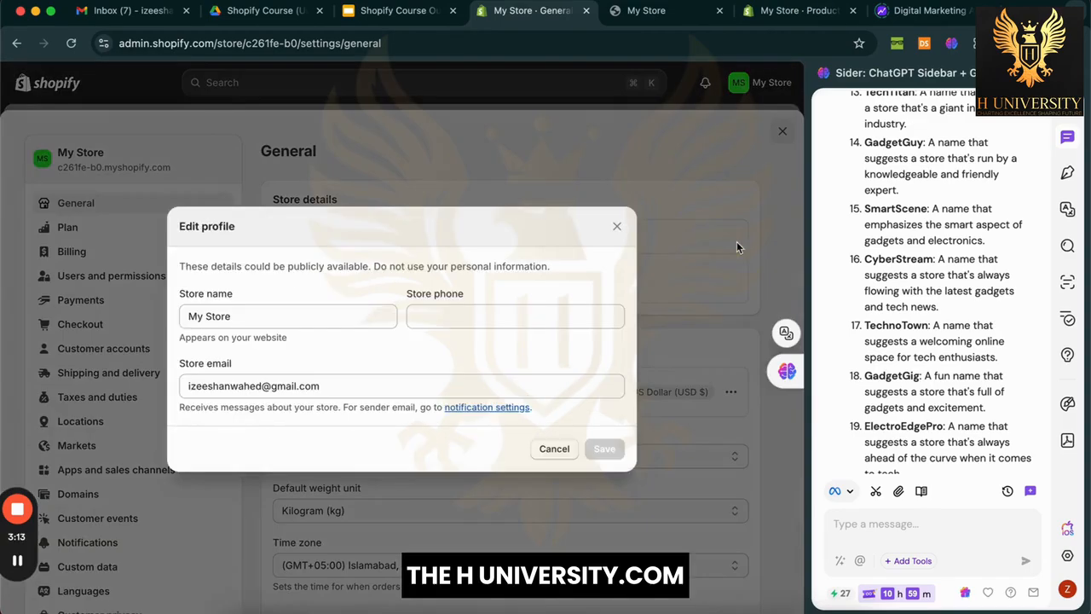
click(373, 312)
key(super+a)
text(SmartScene)
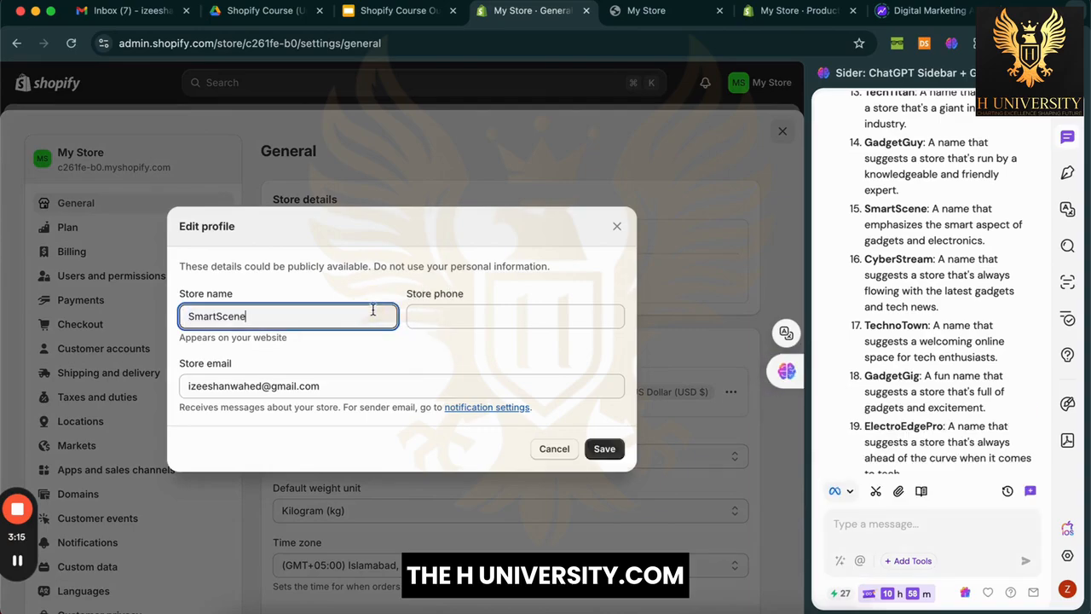
click(232, 319)
click(487, 313)
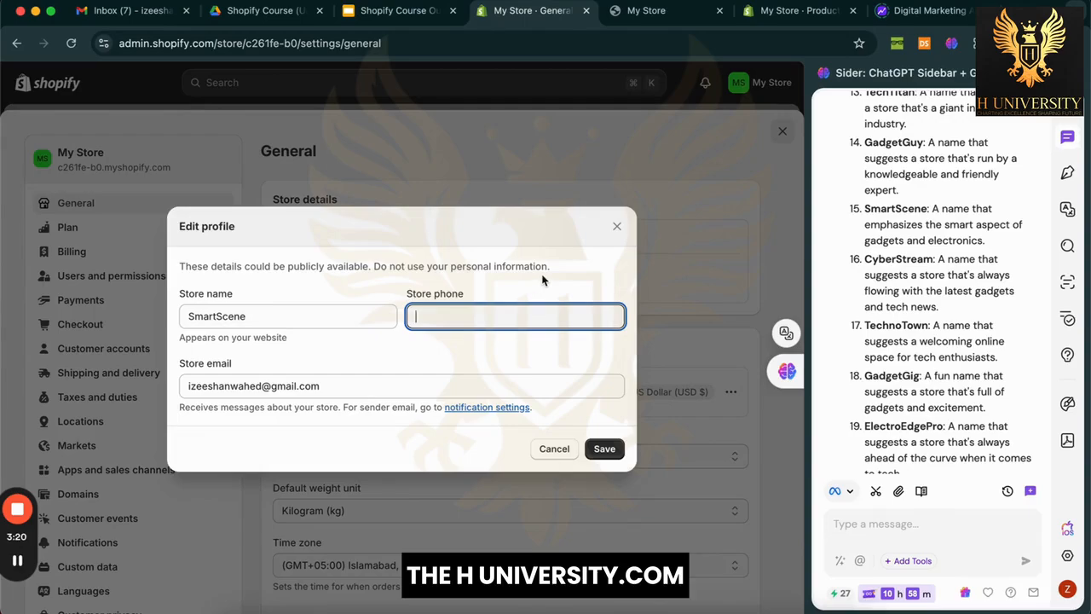
click(461, 317)
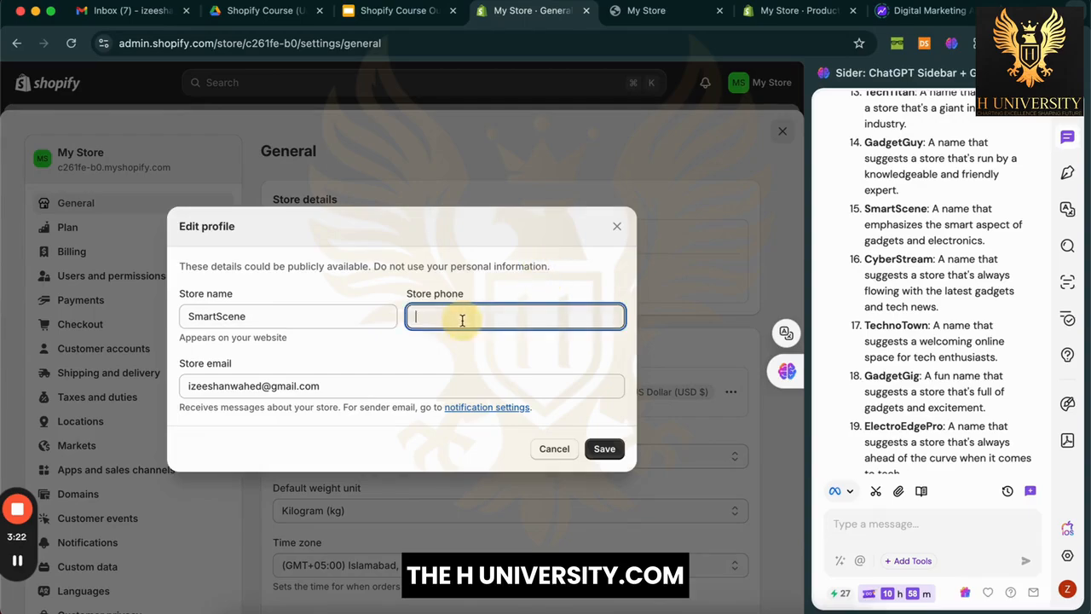
click(607, 452)
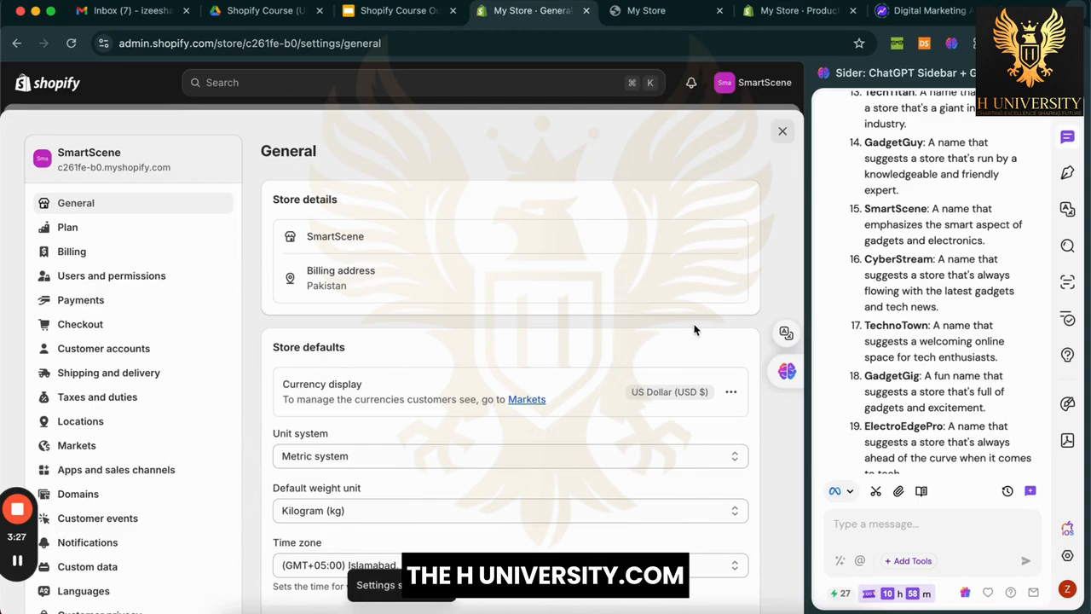
Step: Look over the general settings, then close the AI chat sidebar and the settings to return to the products list
scroll(448, 419, down, 2)
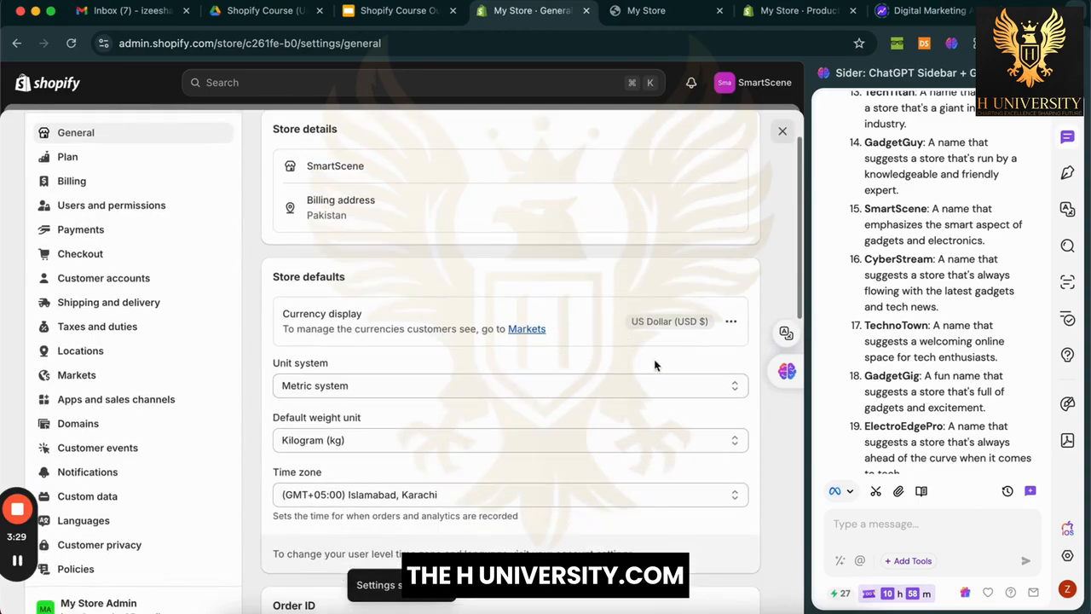
scroll(541, 391, down, 5)
scroll(540, 383, up, 7)
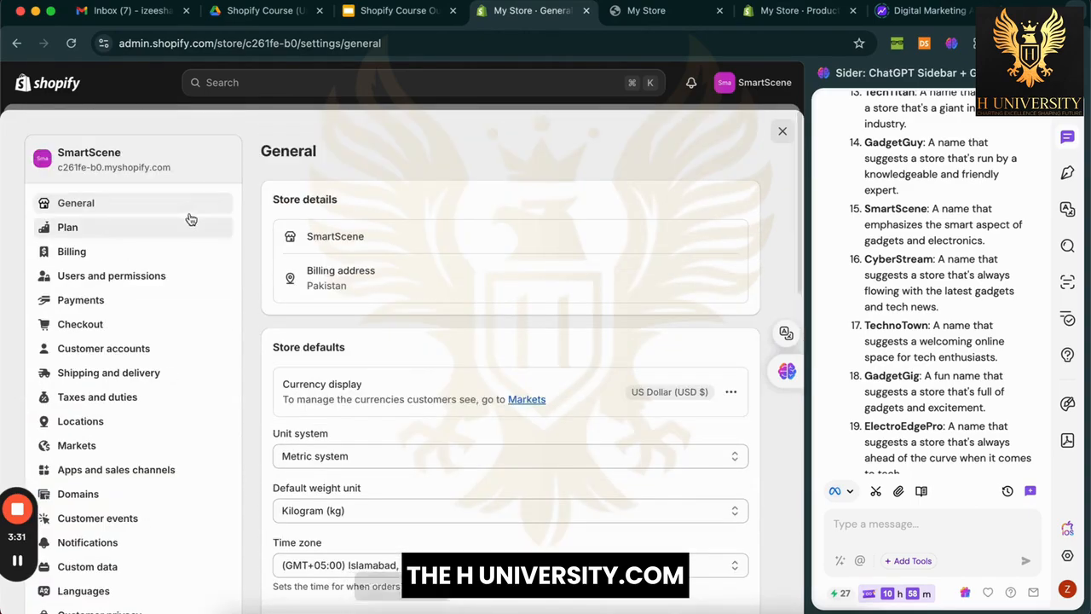
click(1083, 89)
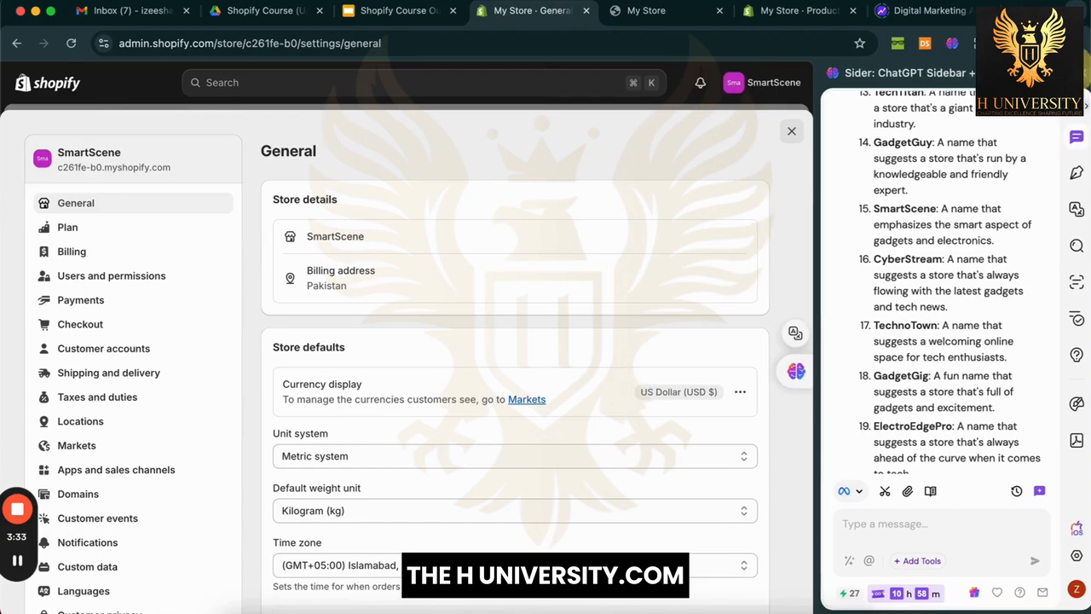
click(1060, 130)
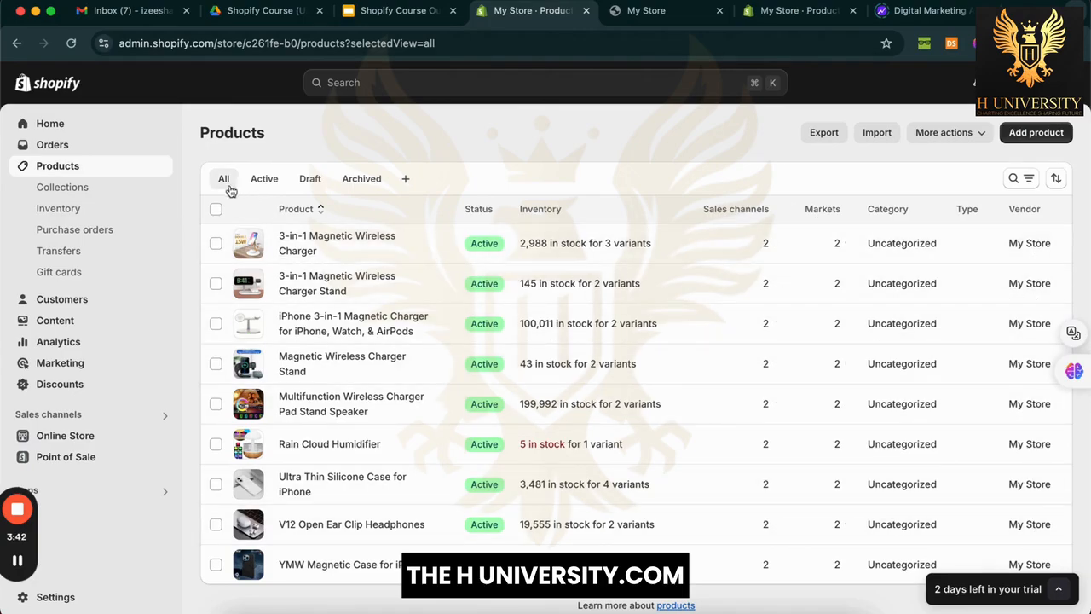
Step: Open all products for bulk editing and set the 3-in-1 Magnetic Wireless Charger's vendor to "SmartScene"
click(216, 210)
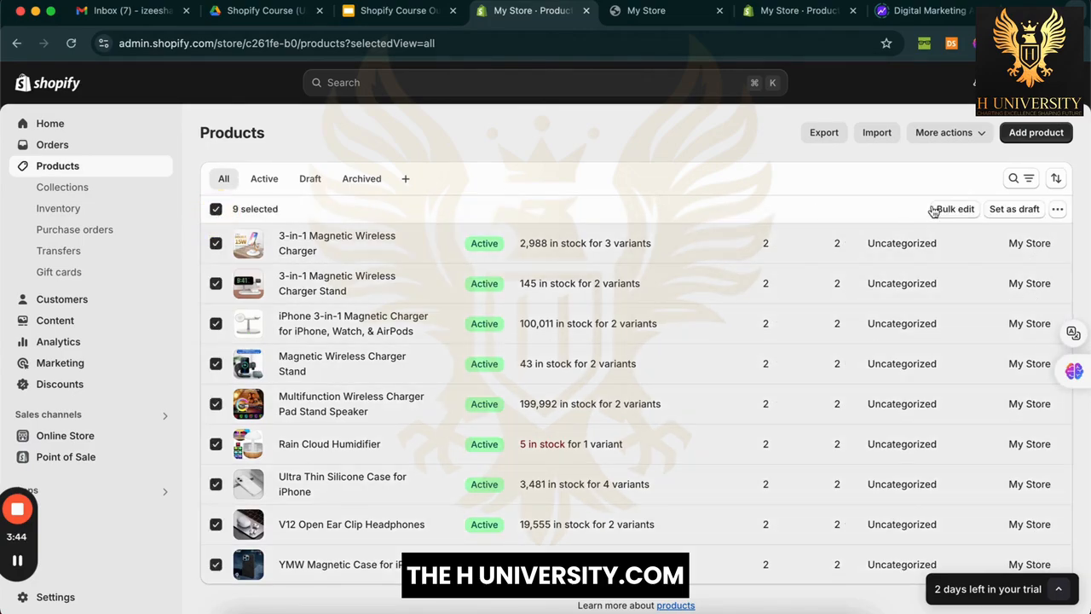
click(974, 210)
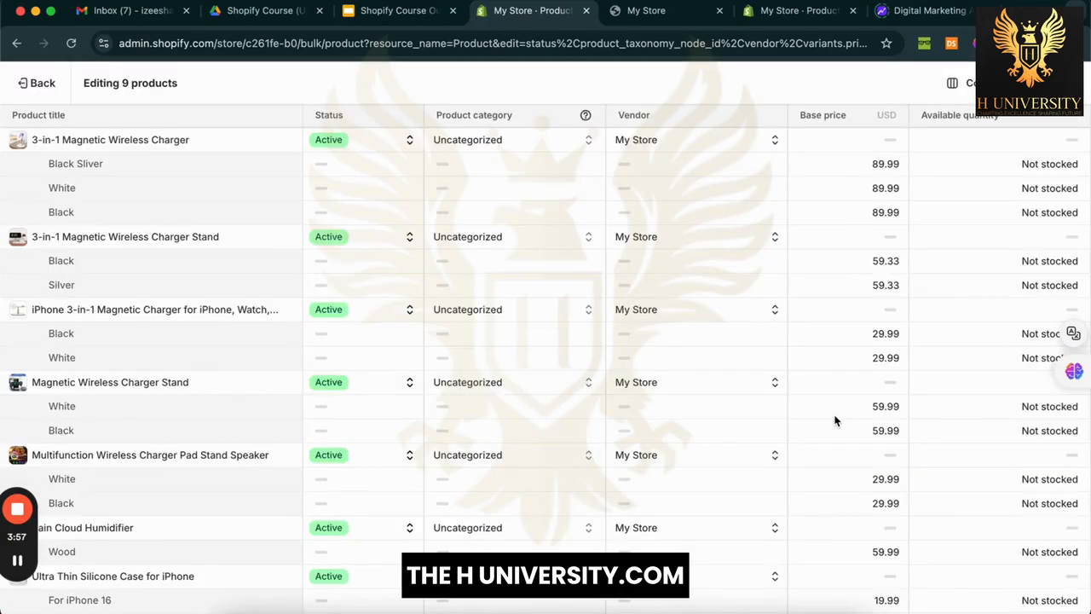
click(721, 141)
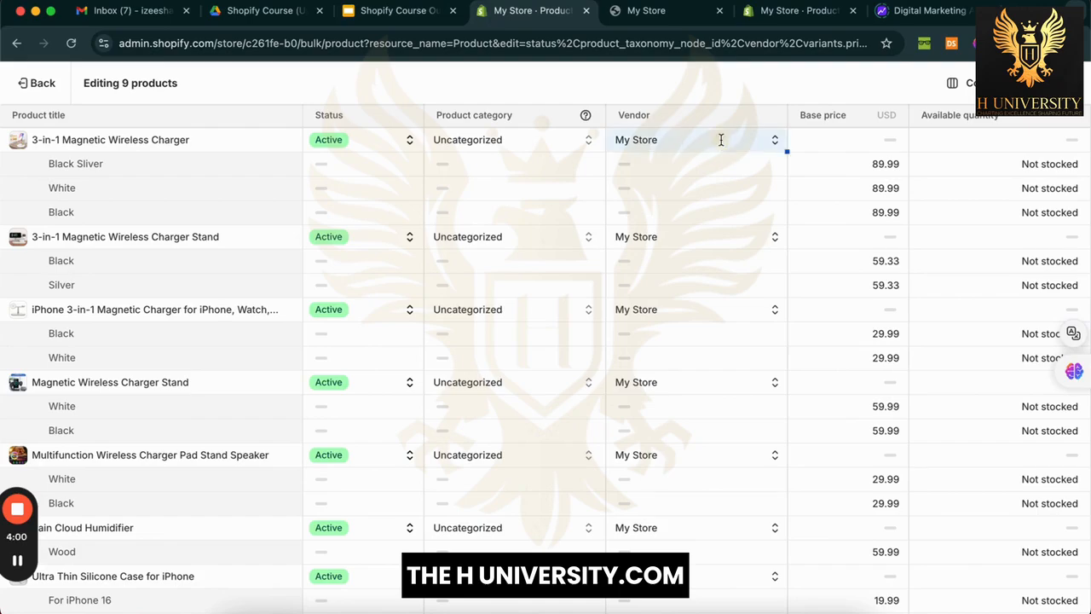
click(721, 140)
double_click(721, 140)
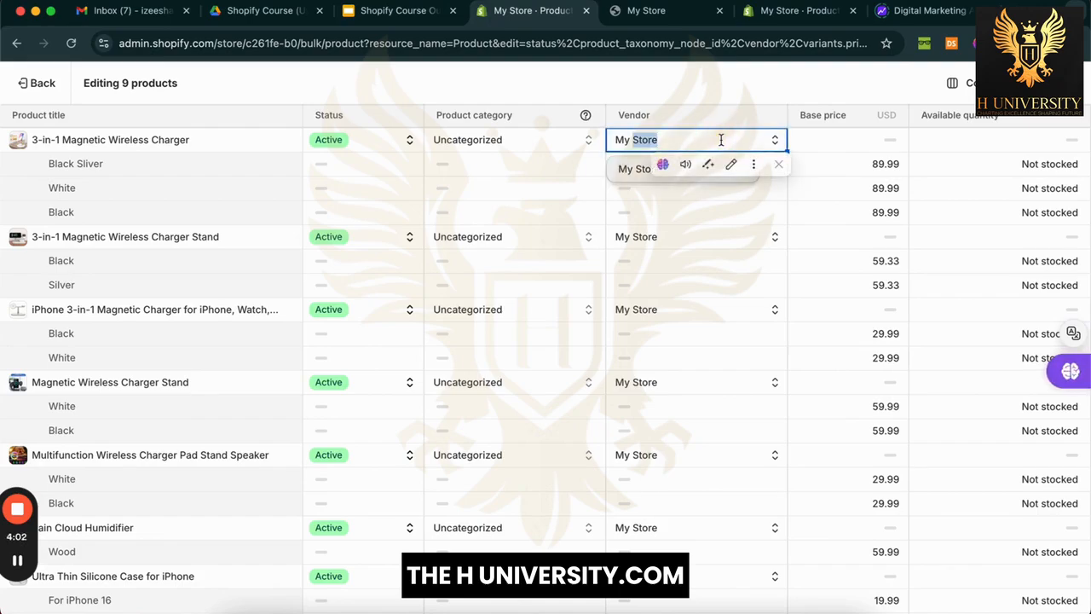
key(super+a)
key(super+v)
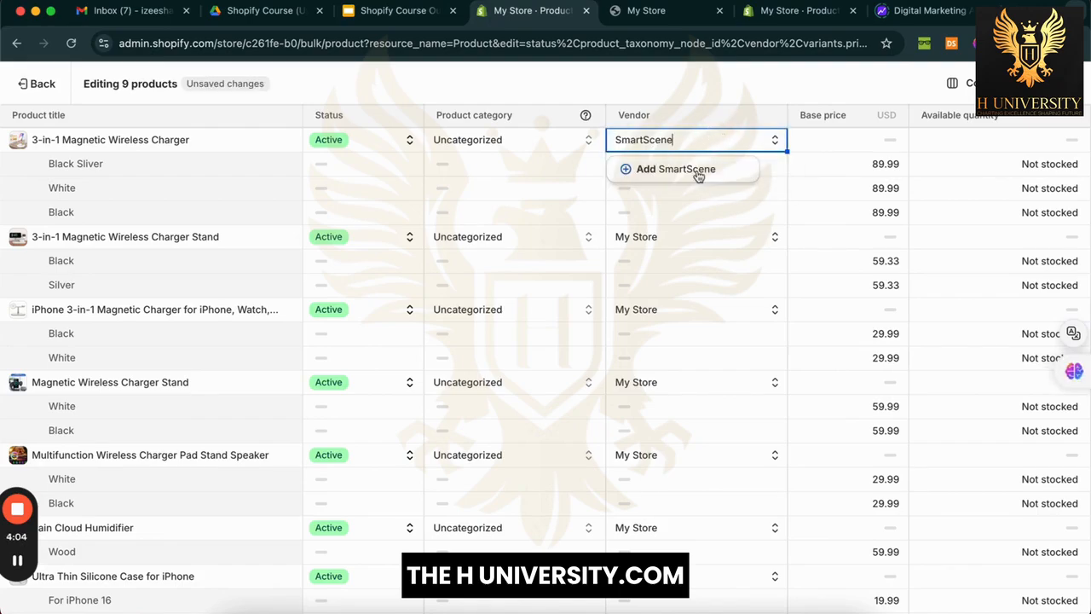
click(698, 174)
Step: Set the vendor of the 3-in-1 Magnetic Wireless Charger Stand to "SmartScene"
click(682, 237)
click(682, 237)
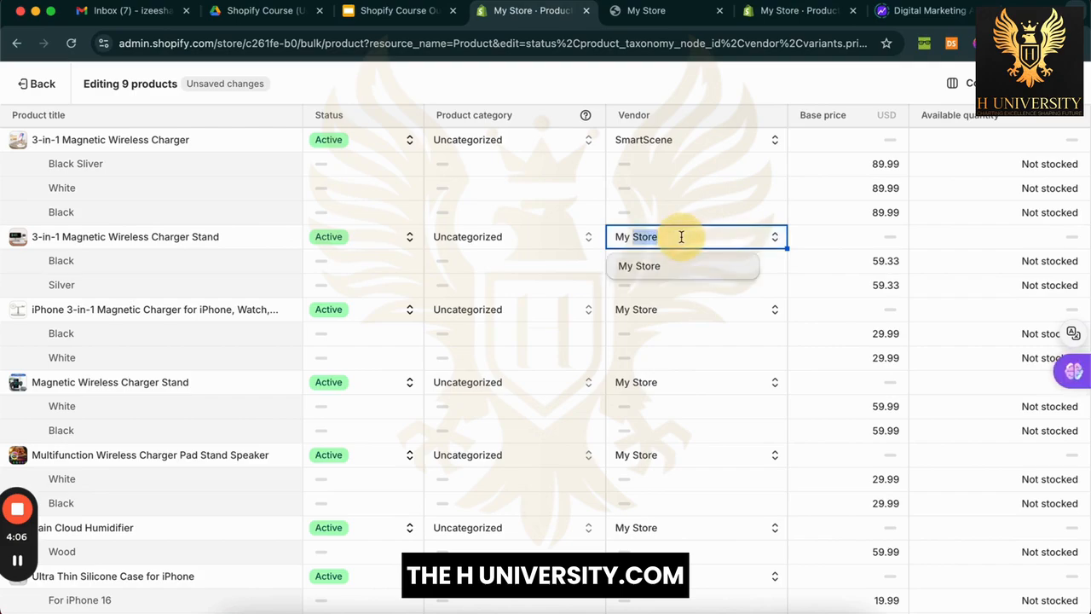
double_click(686, 238)
key(super+a)
key(super+v)
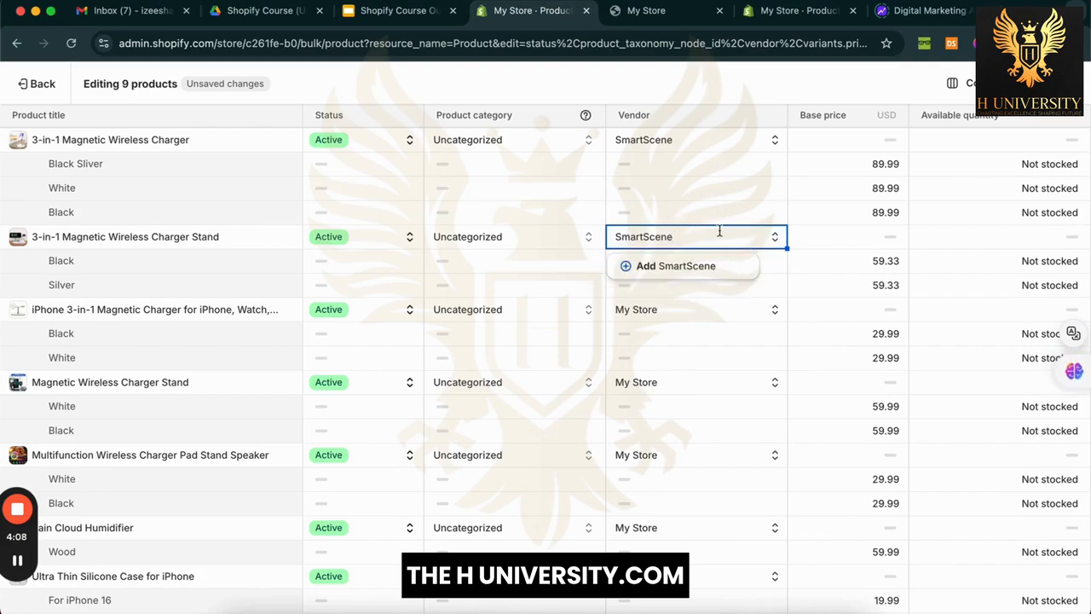
click(714, 263)
Step: Set the vendor of the iPhone 3-in-1 Magnetic Charger to "SmartScene"
scroll(714, 270, down, 2)
click(728, 219)
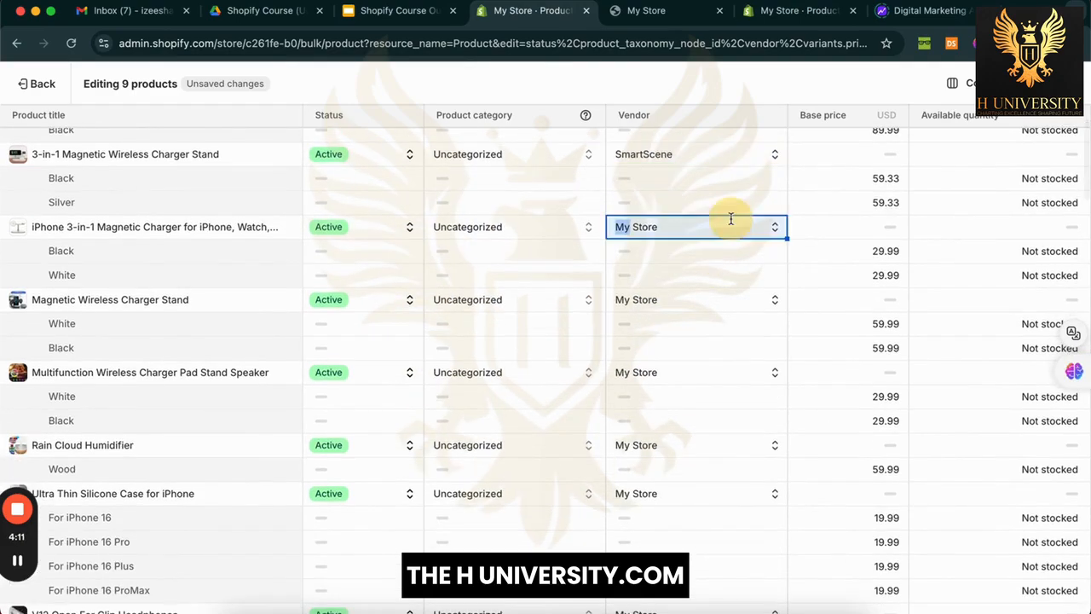
double_click(731, 219)
key(super+a)
key(super+v)
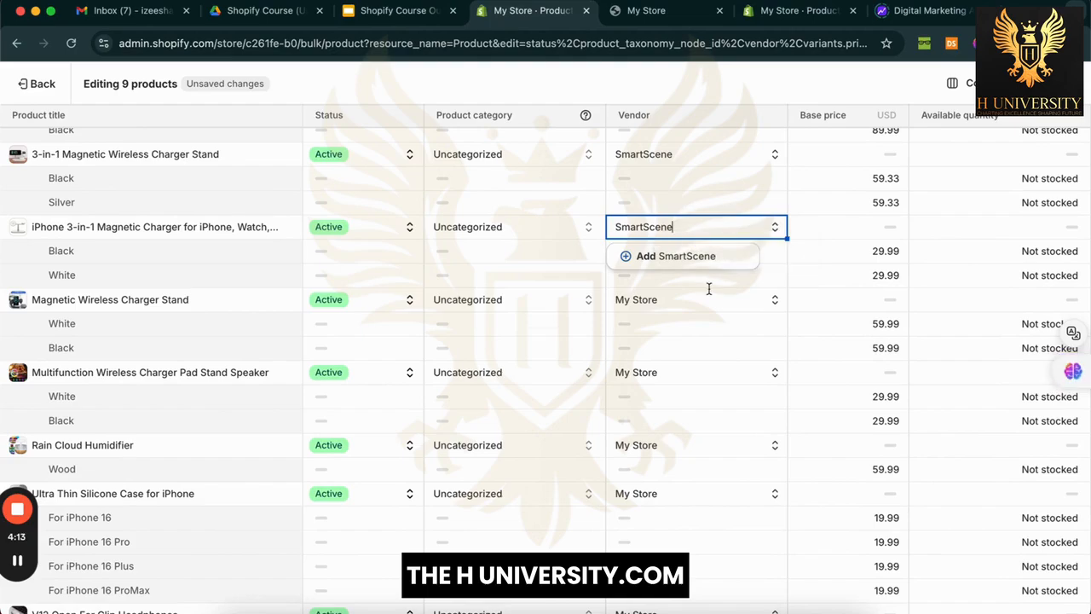
click(719, 257)
Step: Set the vendor of the Magnetic Wireless Charger Stand, the one priced 59.99, to "SmartScene"
click(702, 298)
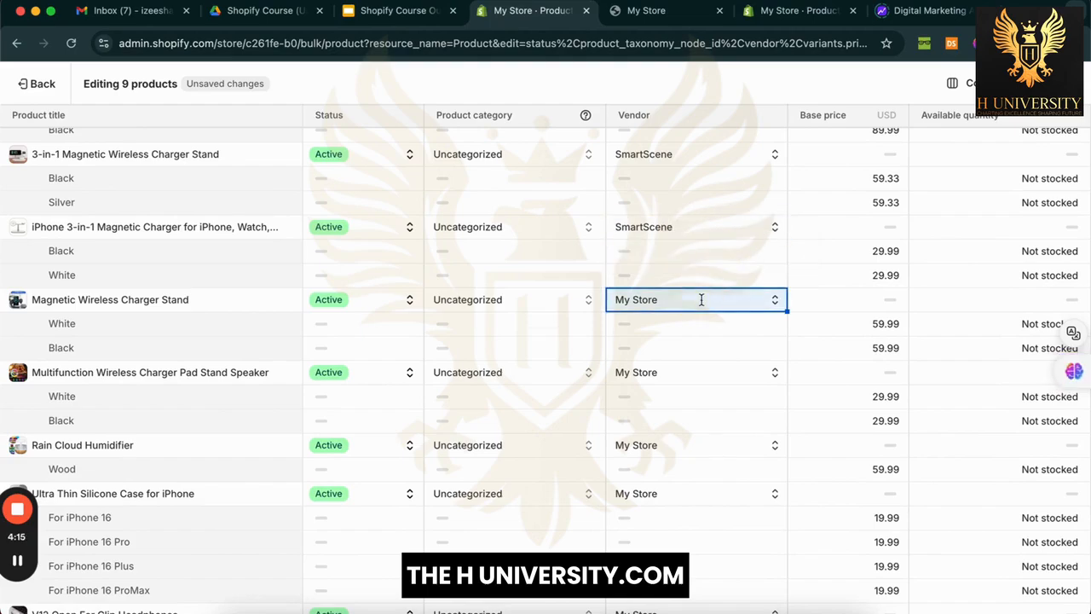
double_click(701, 299)
key(super+a)
key(super+v)
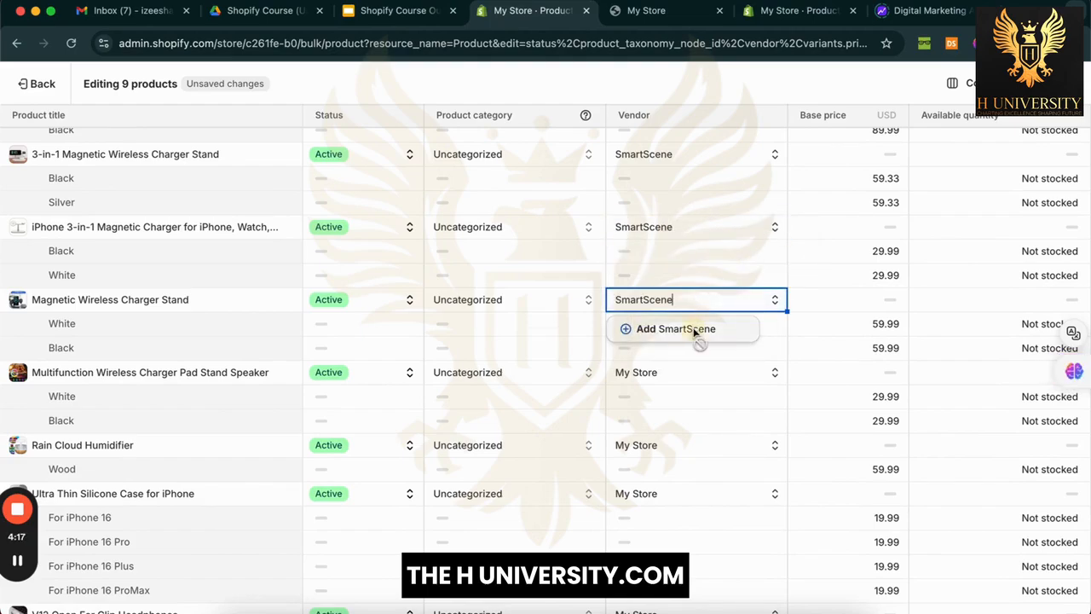
click(694, 329)
Step: Set the vendor of the Multifunction Wireless Charger Pad Stand Speaker to "SmartScene"
click(684, 367)
double_click(684, 367)
key(super+a)
text(SmartScene)
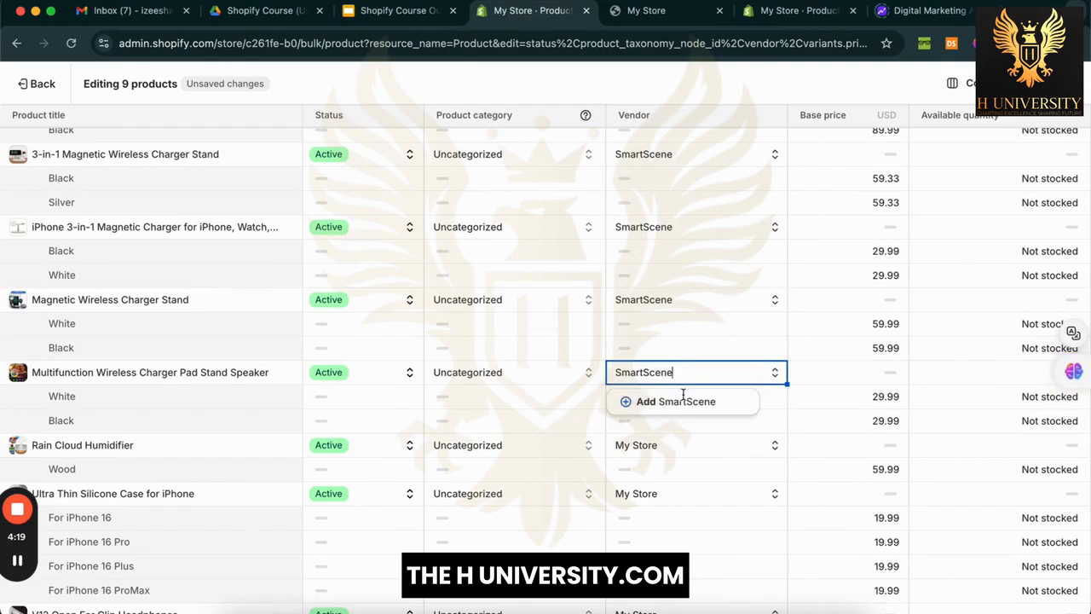
click(682, 401)
Step: Set the vendor of the Rain Cloud Humidifier to "SmartScene"
click(672, 444)
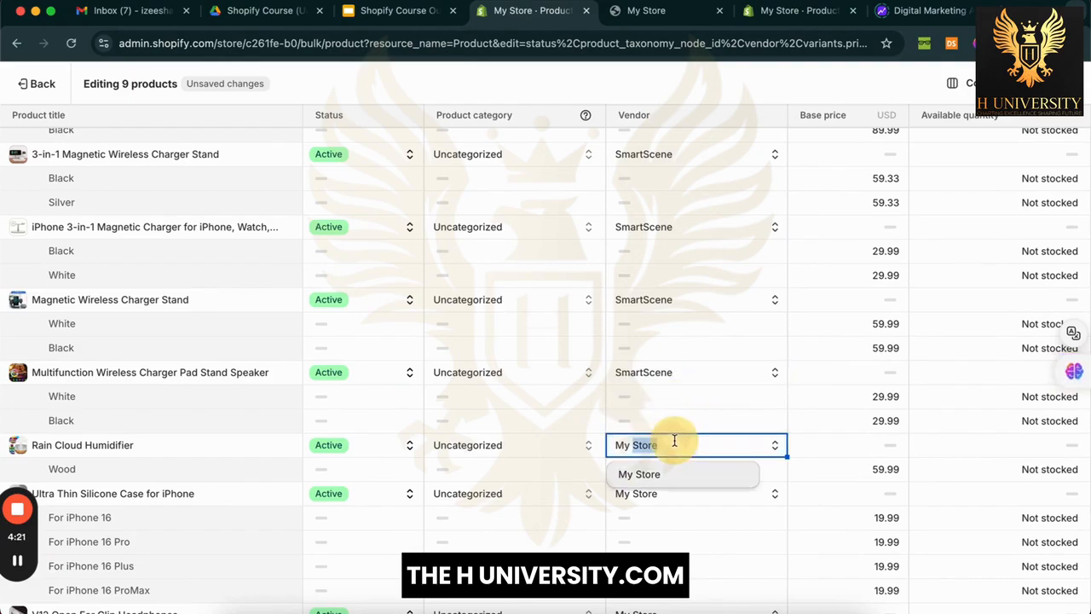
double_click(674, 443)
key(super+a)
text(SmartScene)
Step: Set the vendor of the Ultra Thin Silicone Case for iPhone and the V12 Open Ear Clip Headphones to "SmartScene"
scroll(674, 441, down, 3)
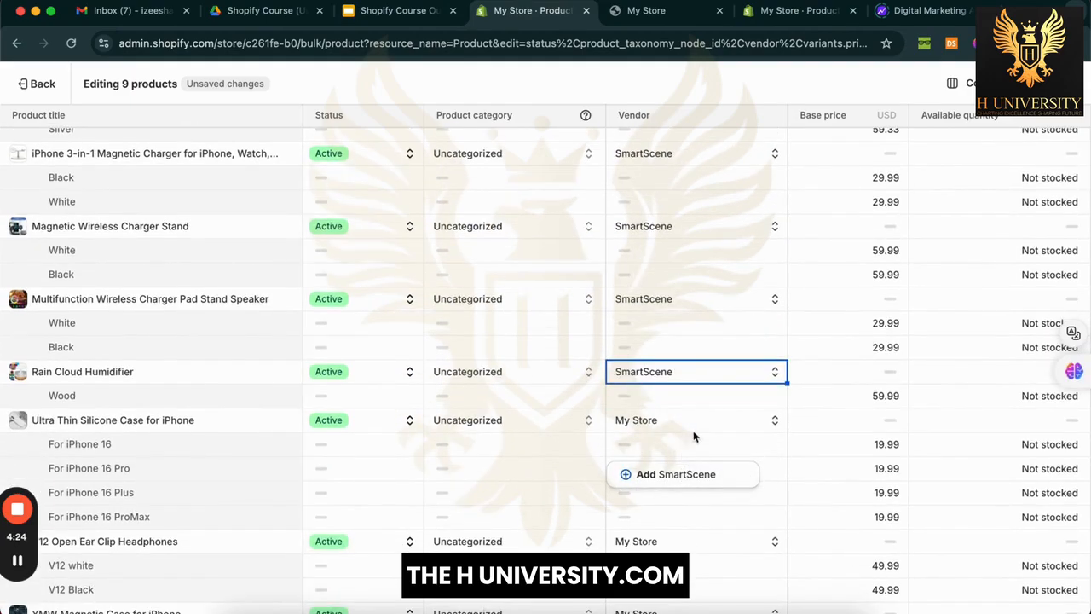
double_click(693, 431)
text(SmartScene)
click(682, 541)
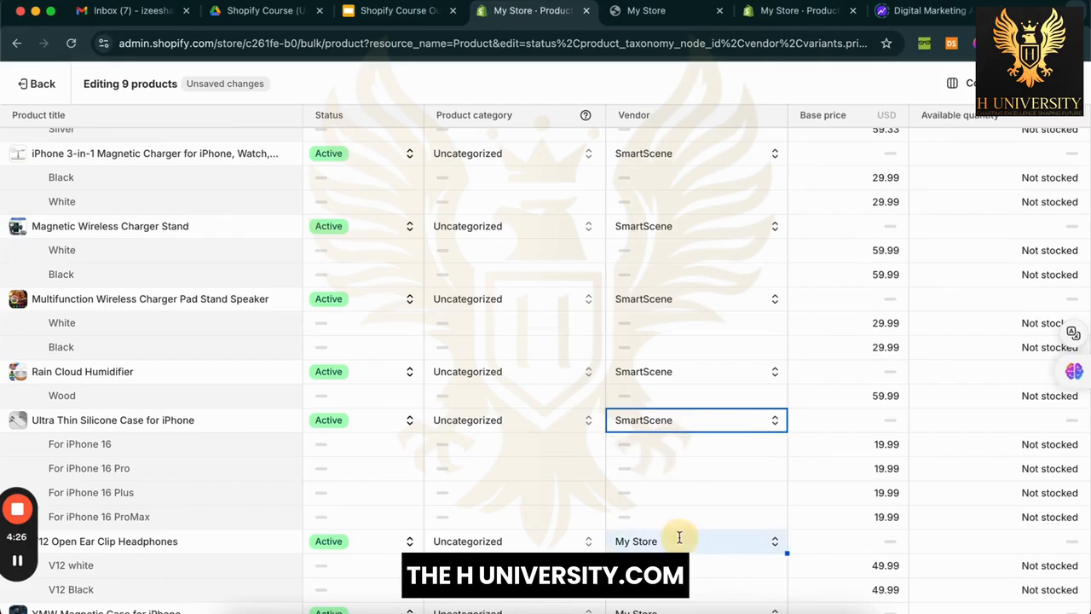
double_click(680, 537)
text(SmartScene)
Step: Set the vendor of the YMW Magnetic Case for iPhone to "SmartScene"
scroll(714, 267, up, 6)
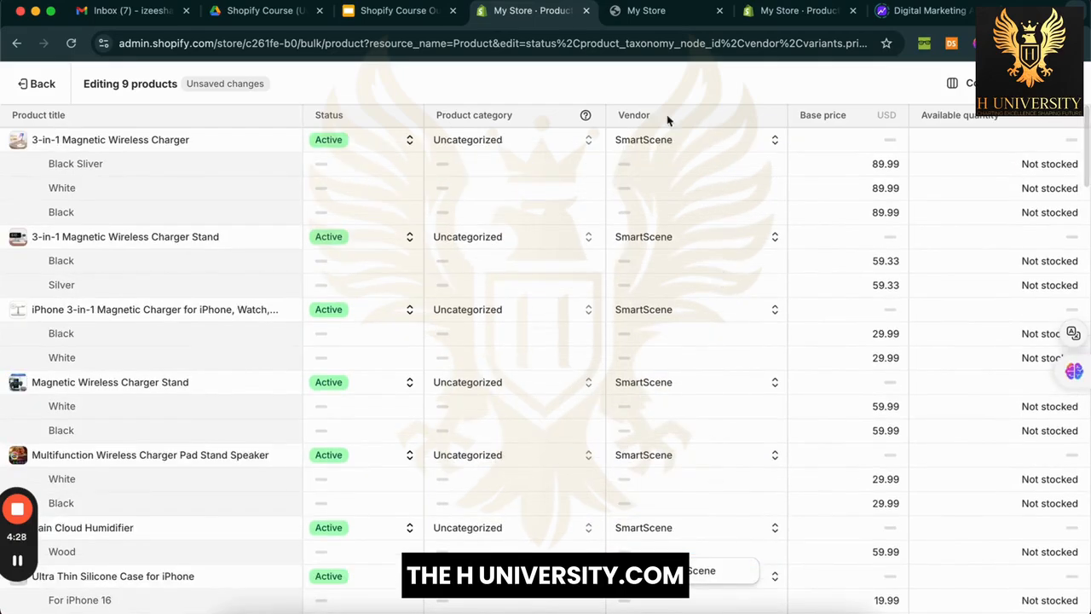
scroll(678, 395, down, 10)
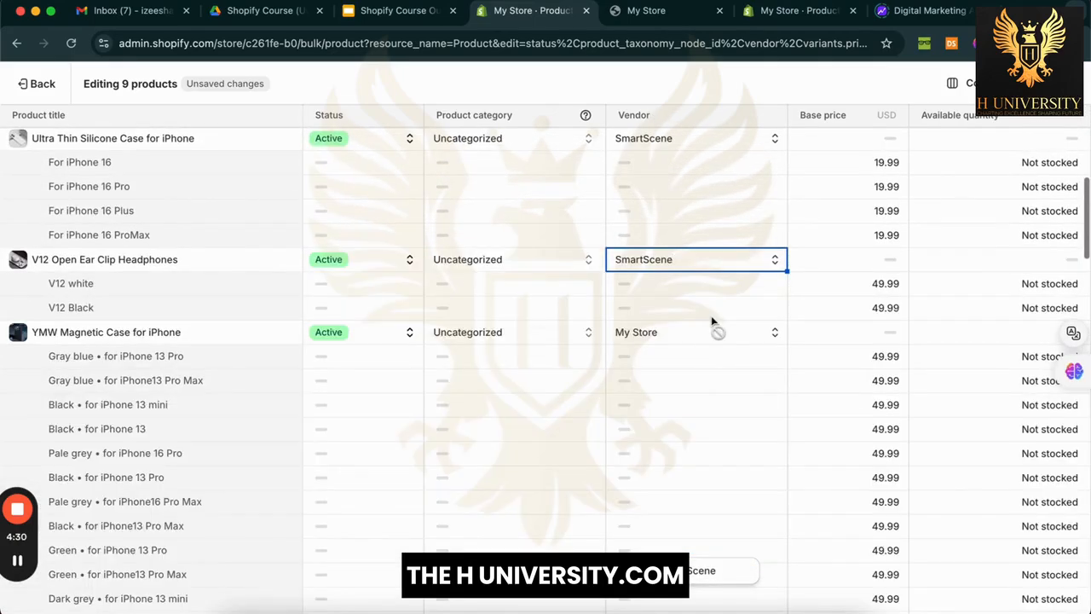
double_click(672, 334)
text(SmartScene)
Step: Check the rest of the bulk edit table, save the vendor changes and return to the products list
scroll(673, 493, down, 8)
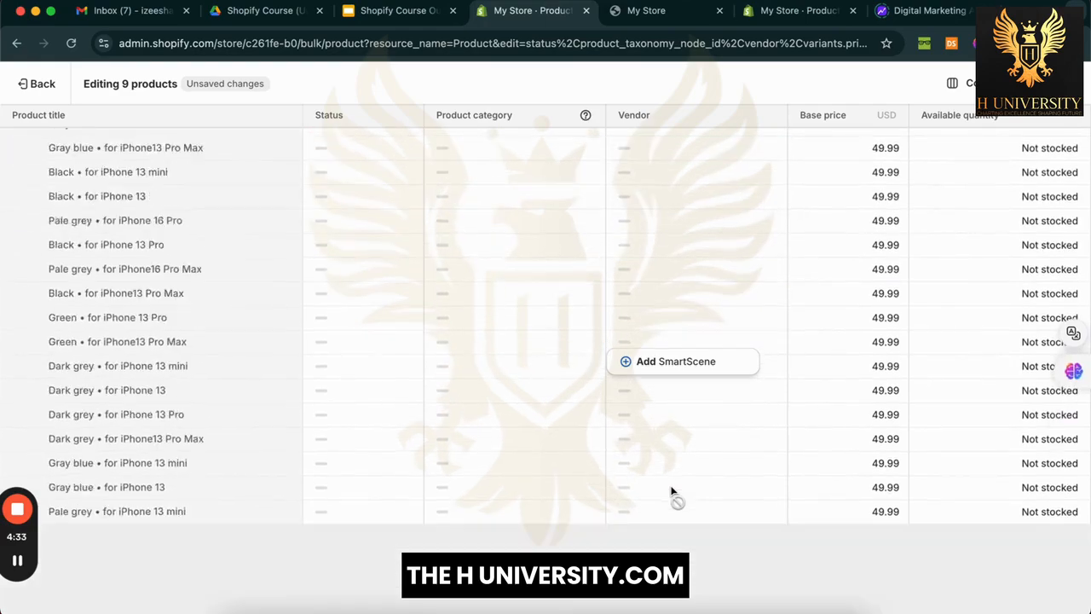
scroll(672, 491, down, 10)
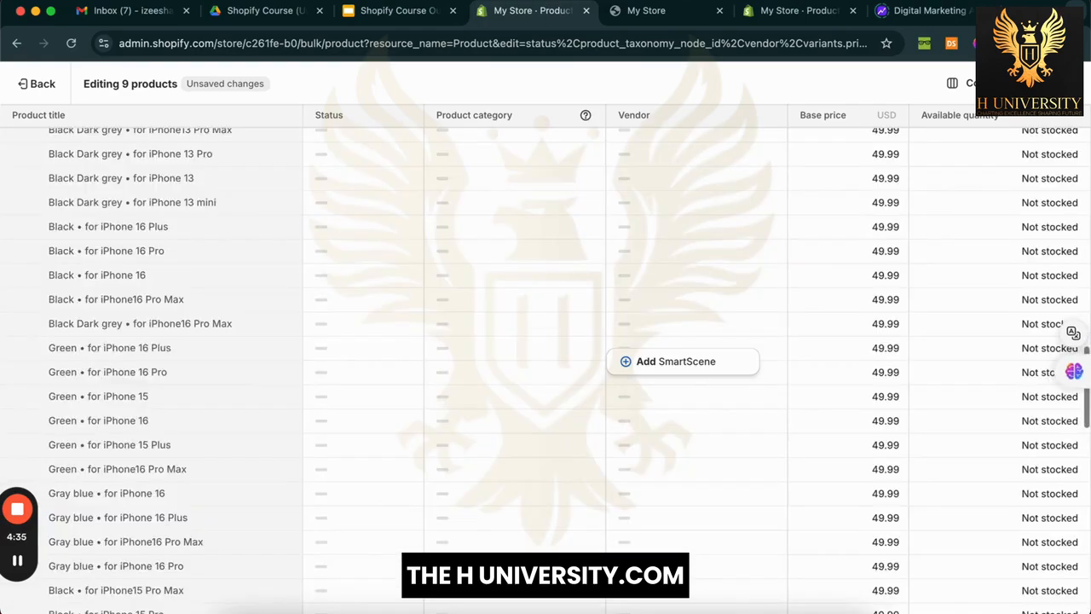
scroll(693, 494, down, 10)
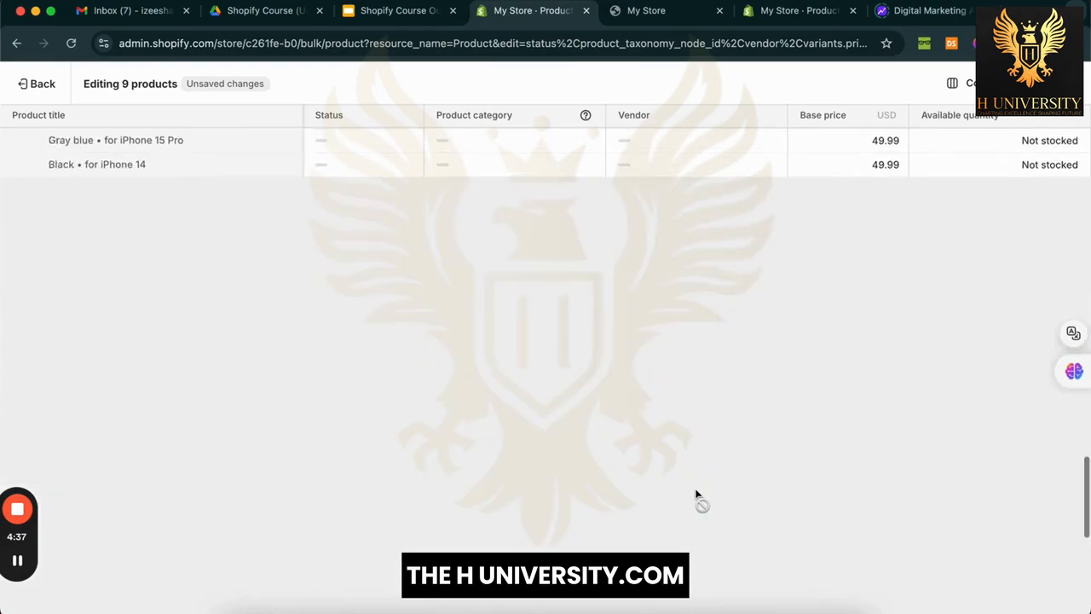
scroll(695, 494, down, 5)
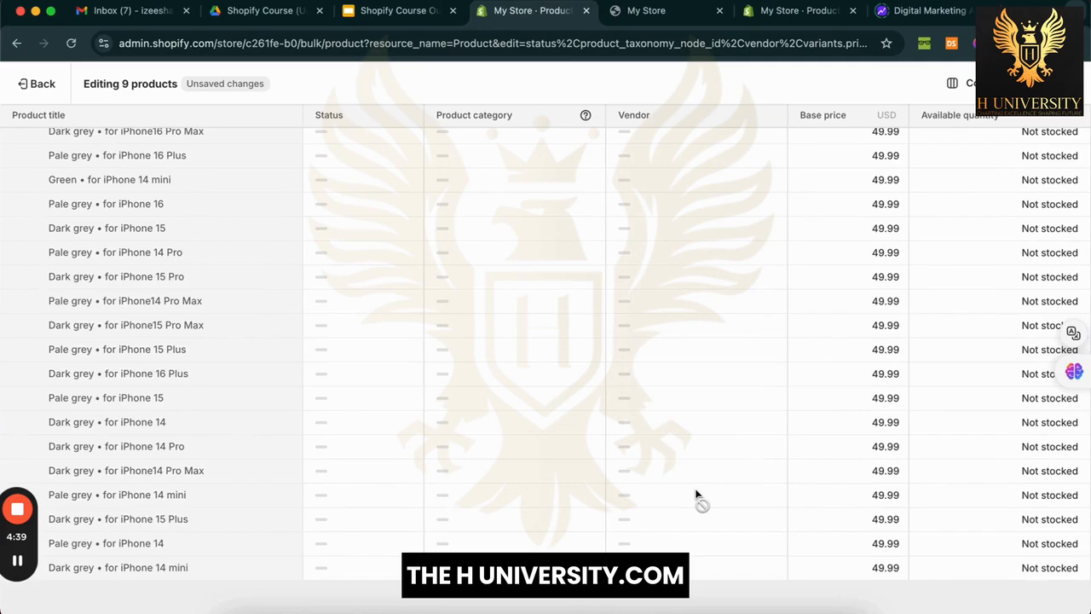
scroll(696, 494, up, 20)
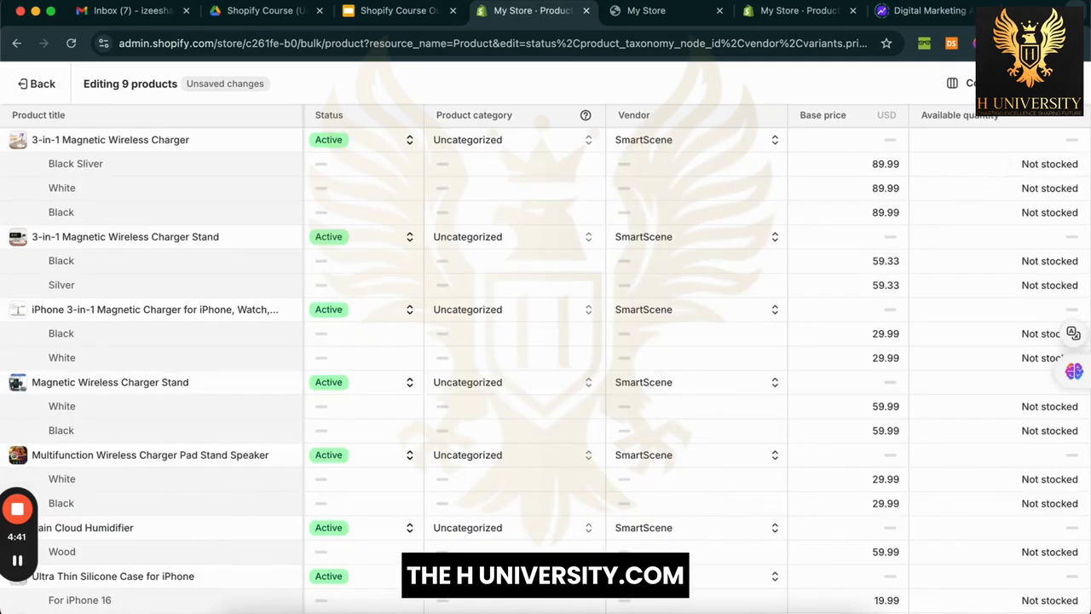
click(1056, 83)
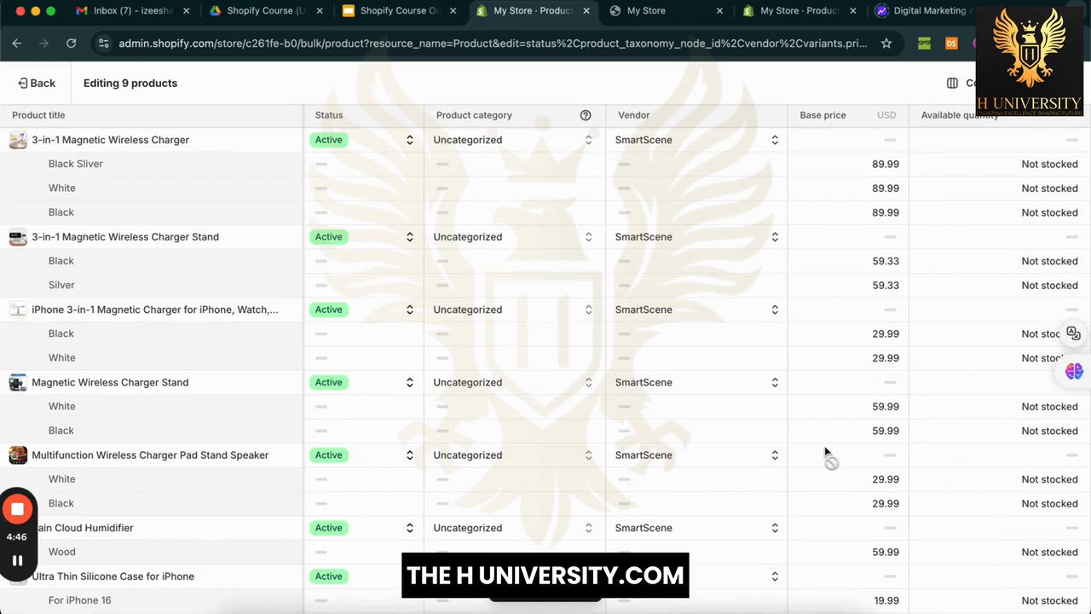
click(30, 84)
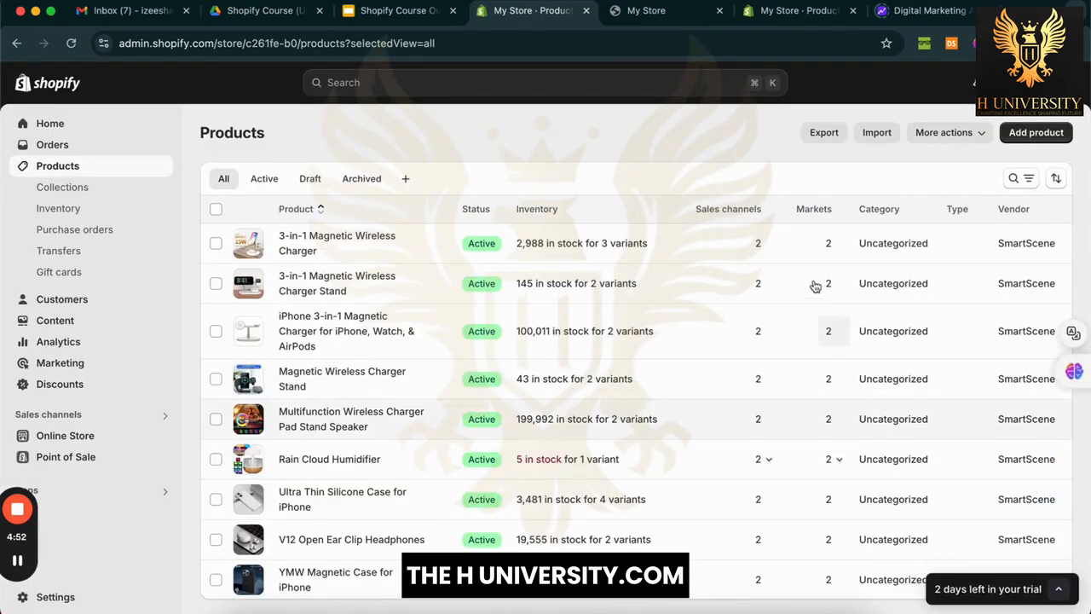
Step: Open the online store's Themes page and look through the popular free themes
scroll(641, 366, down, 1)
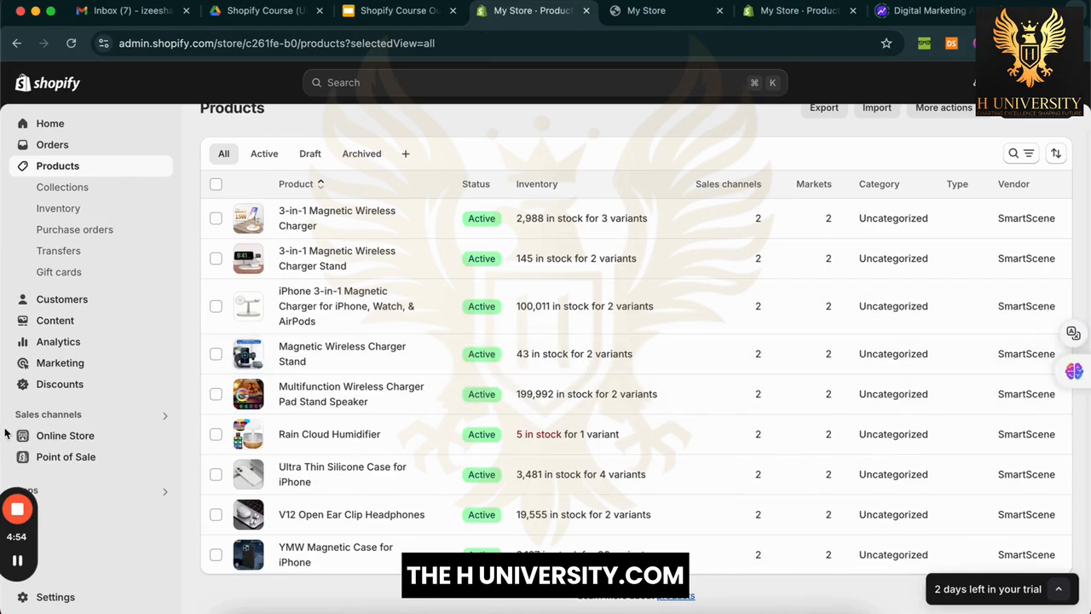
click(51, 436)
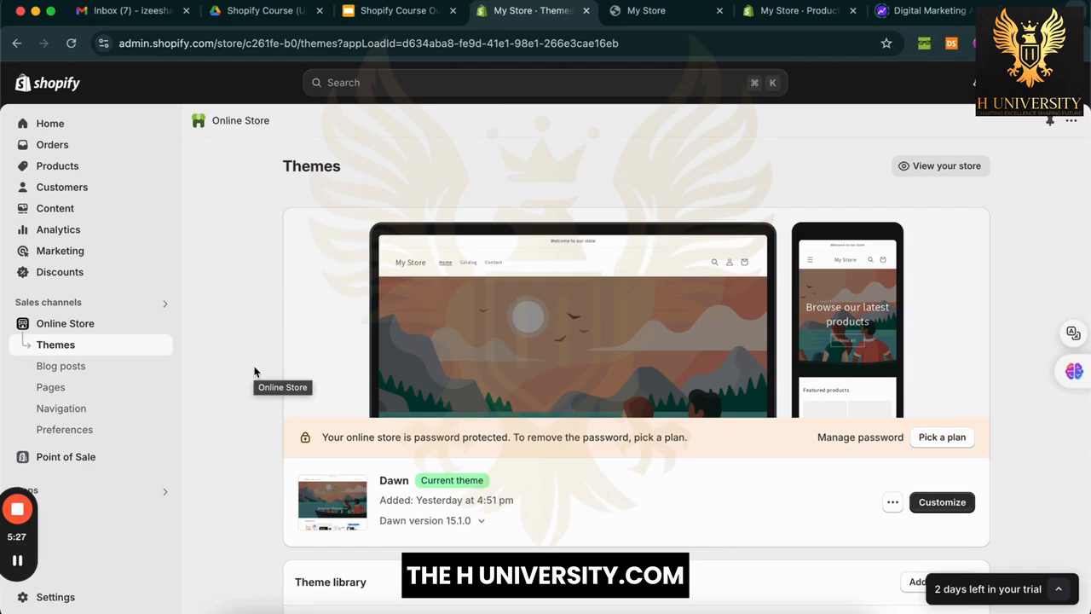
scroll(254, 375, down, 10)
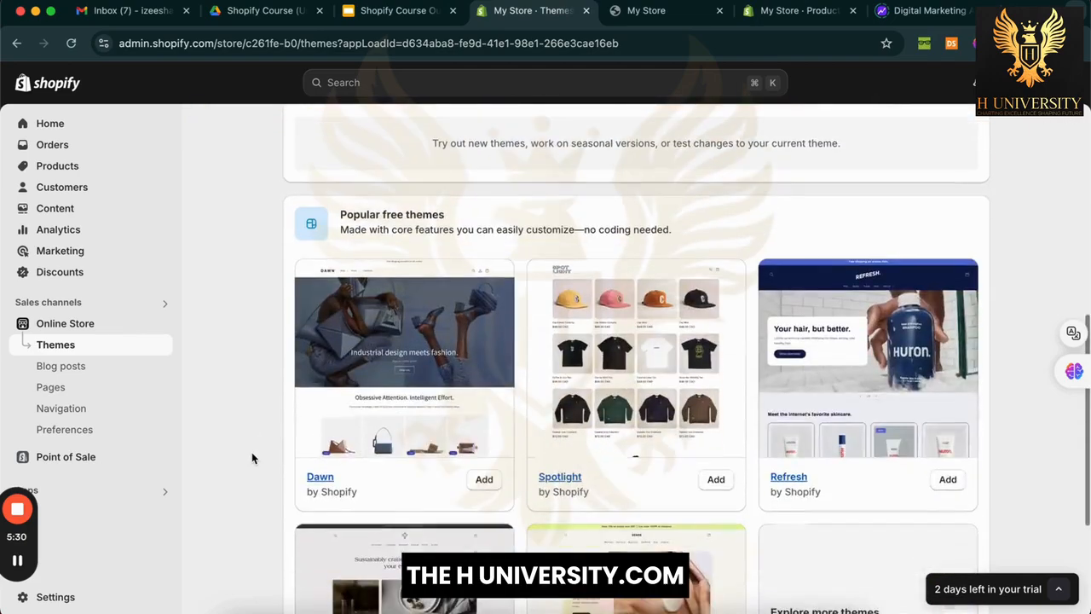
scroll(252, 452, down, 3)
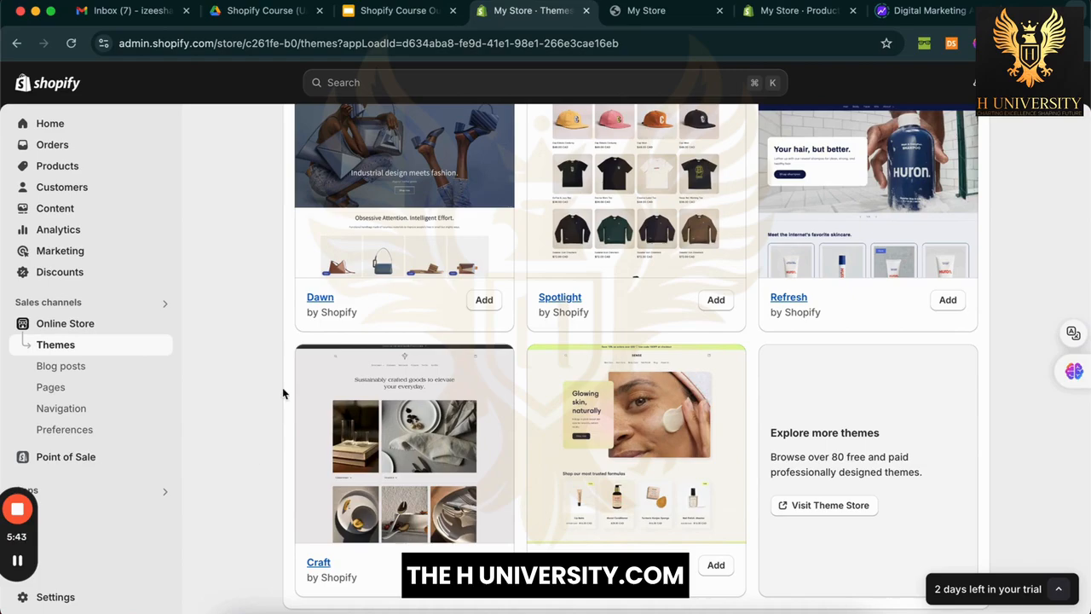
scroll(282, 388, up, 3)
scroll(266, 391, down, 1)
scroll(264, 392, down, 1)
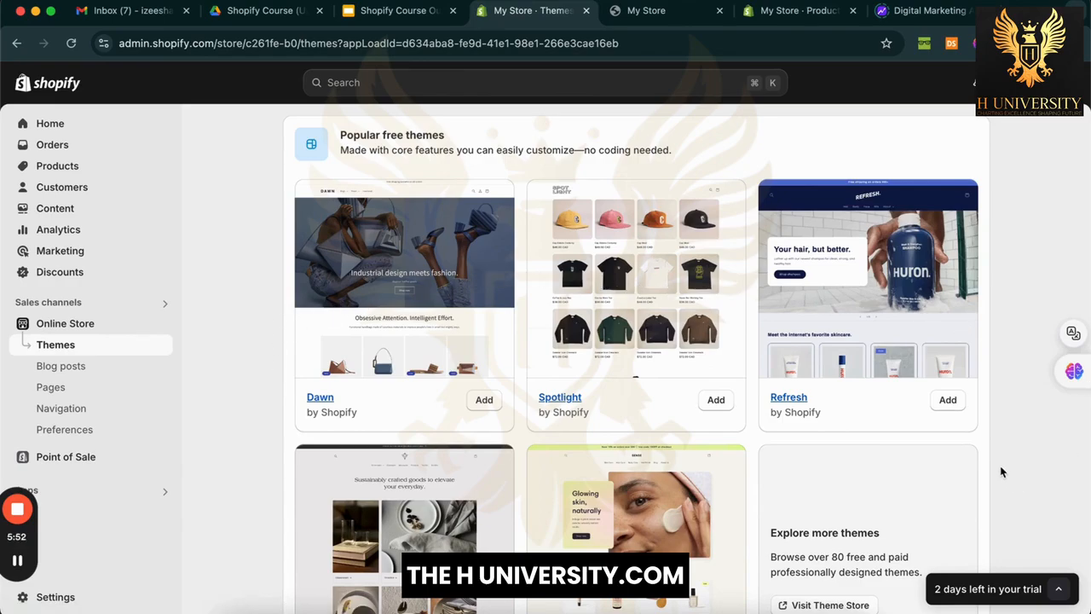
scroll(1000, 465, up, 1)
triple_click(398, 194)
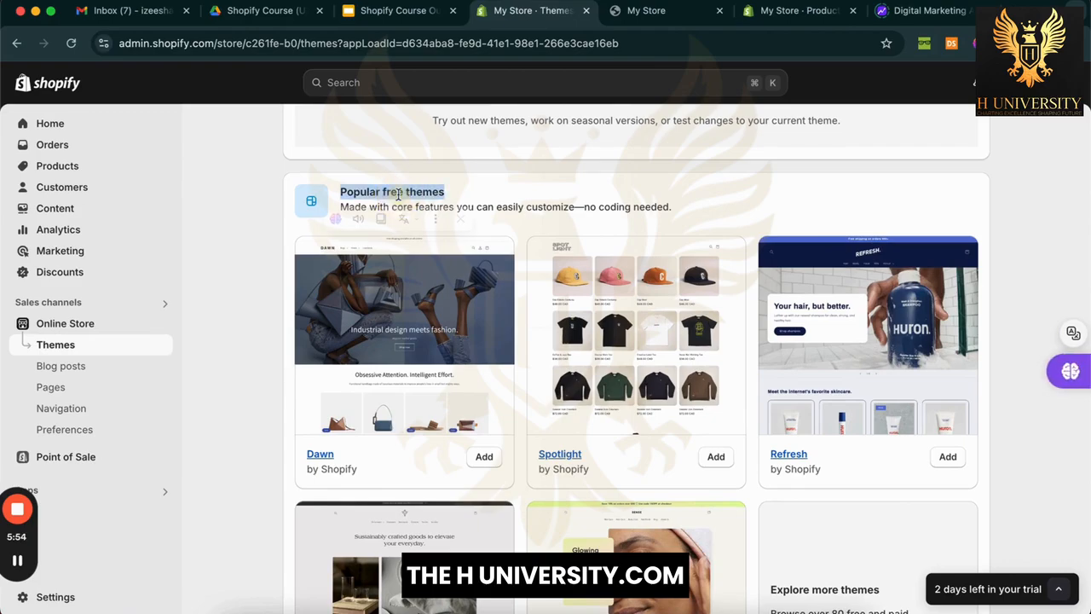
scroll(270, 273, up, 1)
scroll(270, 273, left, 5)
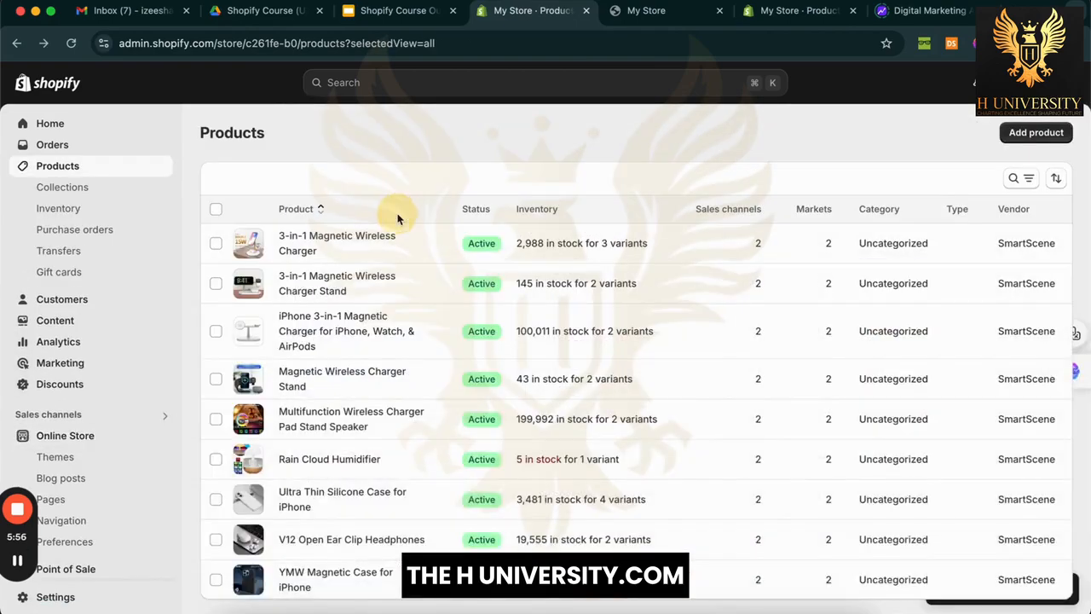
click(119, 443)
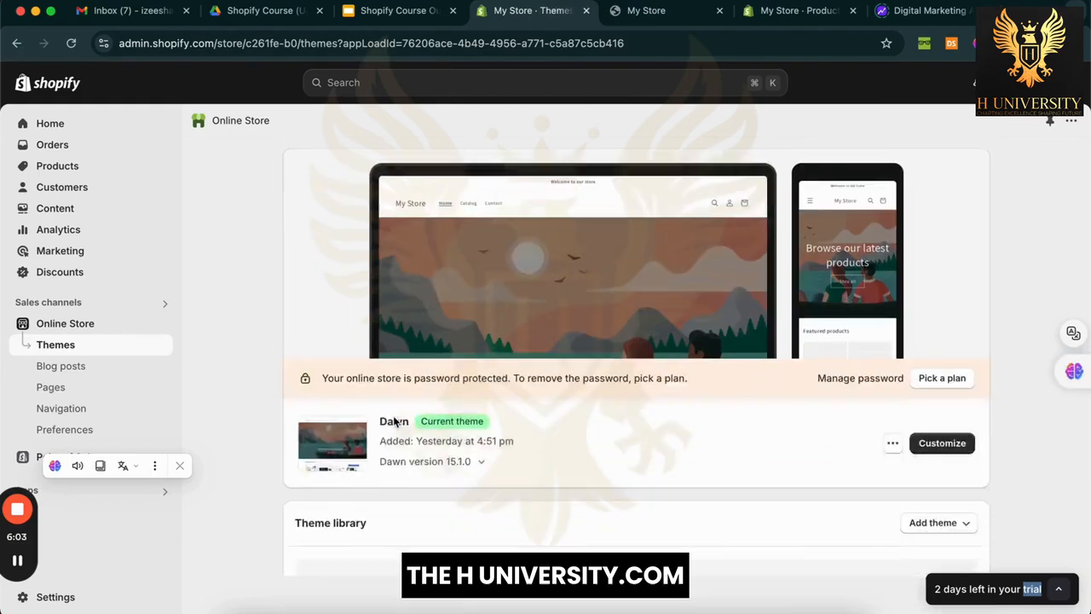
Step: Review the theme library and the free themes on offer, and open the Shopify Theme Store
scroll(397, 375, down, 5)
scroll(418, 393, down, 2)
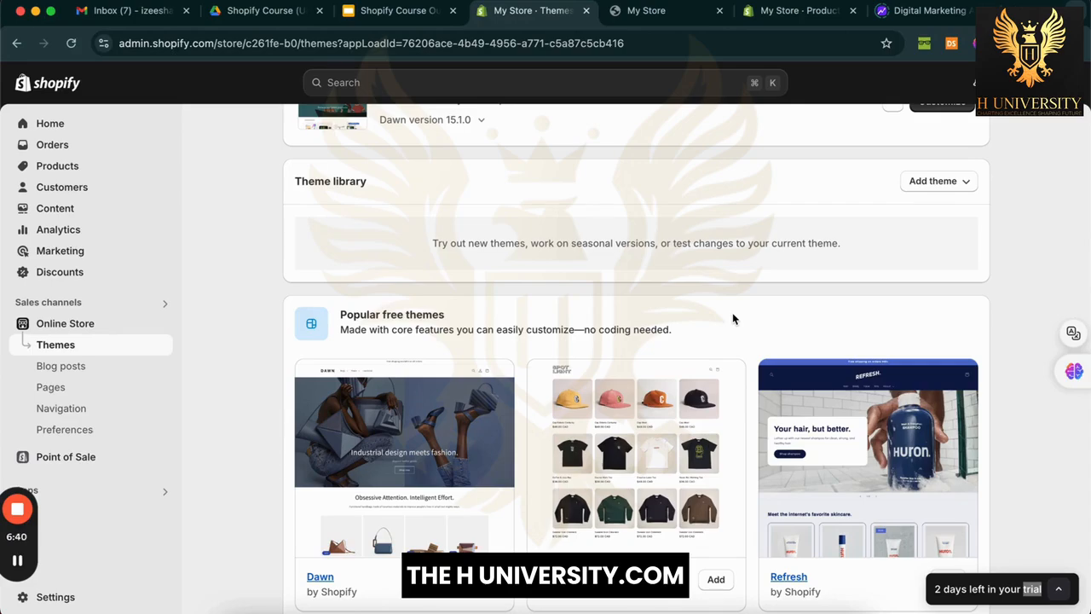
scroll(734, 319, down, 3)
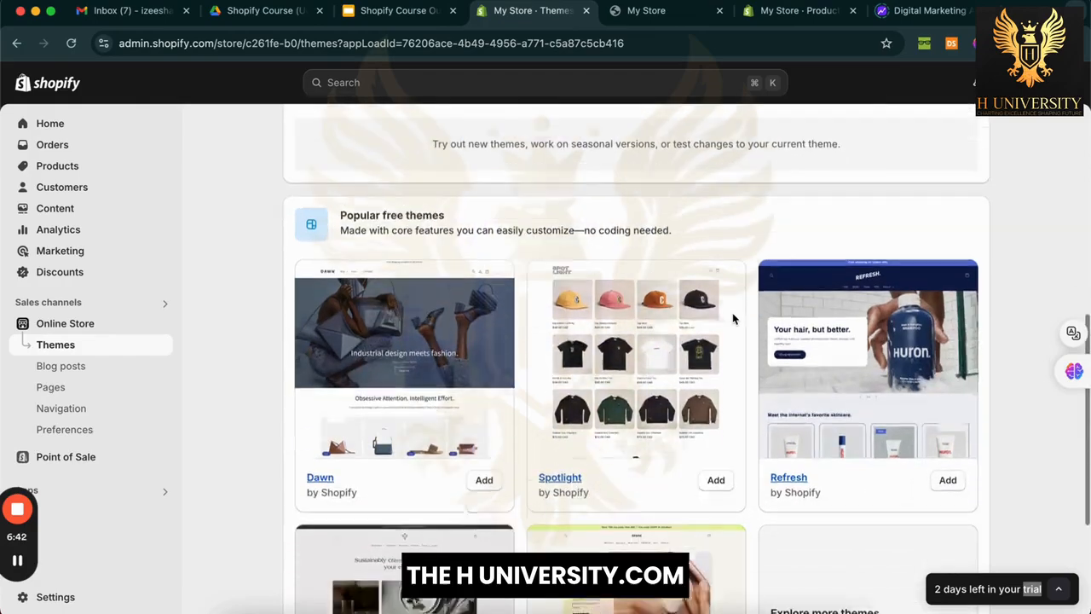
scroll(745, 341, down, 2)
scroll(750, 364, down, 1)
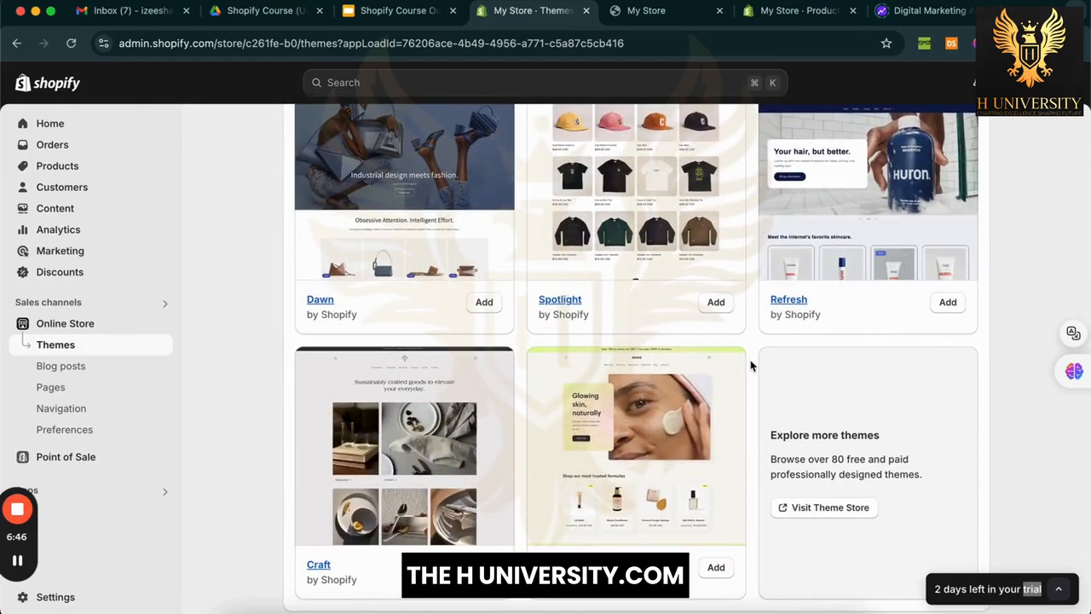
scroll(750, 345, up, 1)
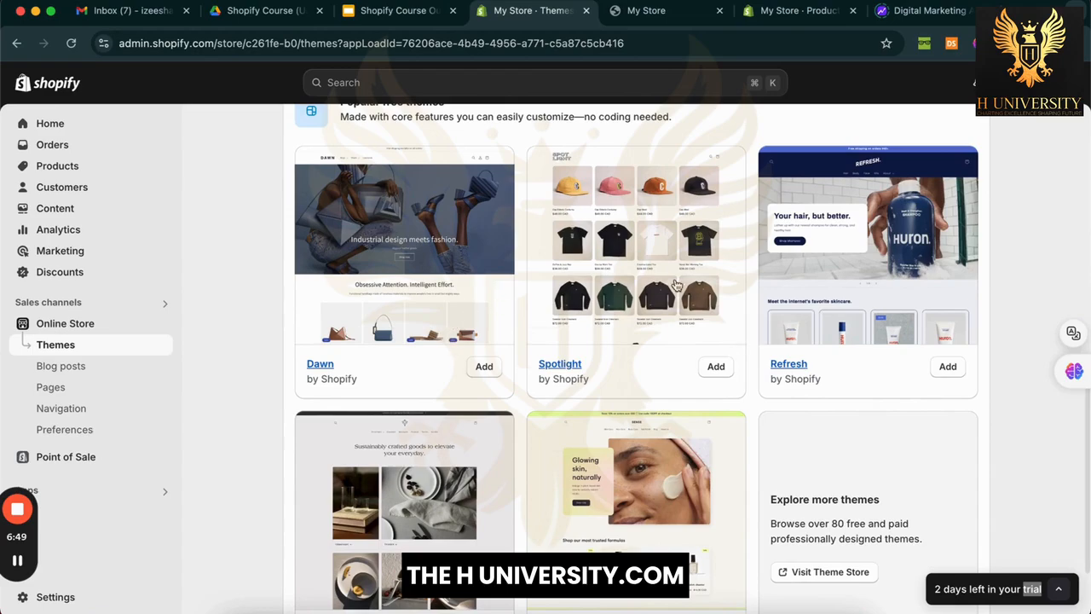
scroll(588, 509, down, 1)
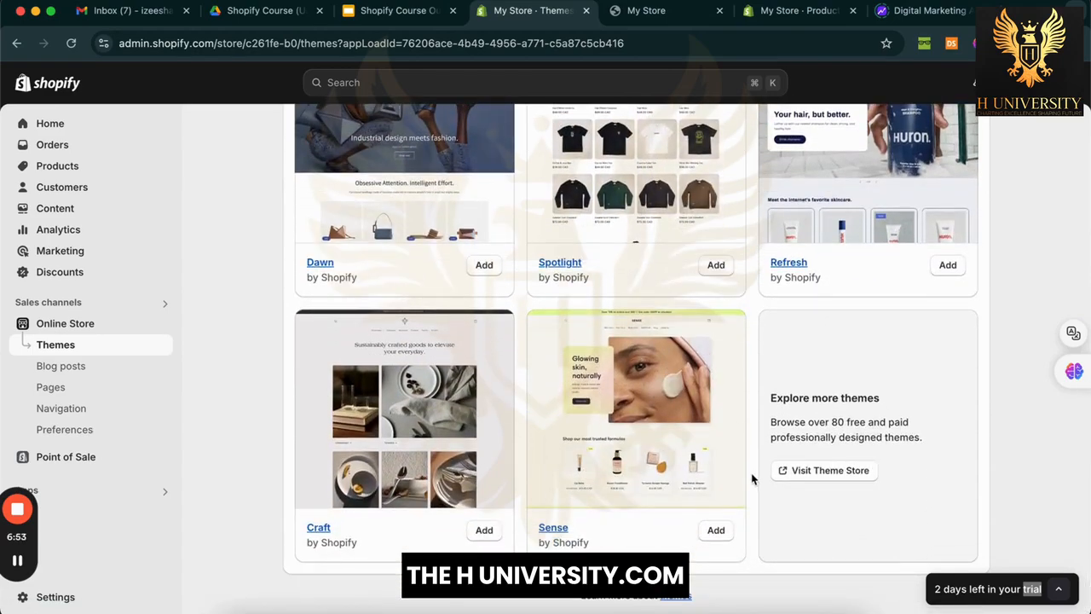
click(795, 474)
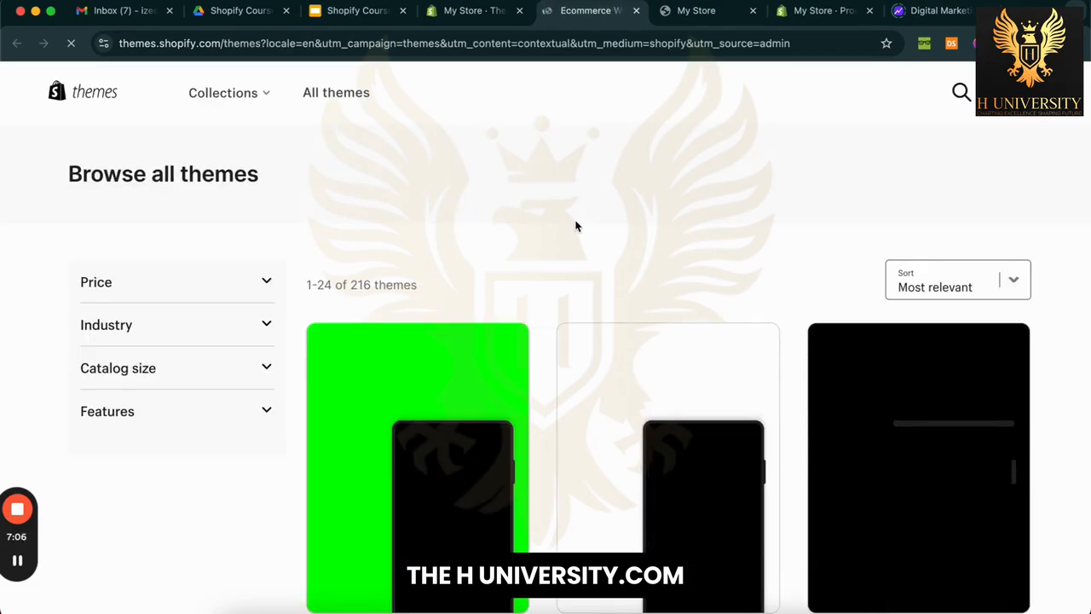
Step: Look over the Theme Store listing and reload the page so that the theme previews load
scroll(575, 226, down, 5)
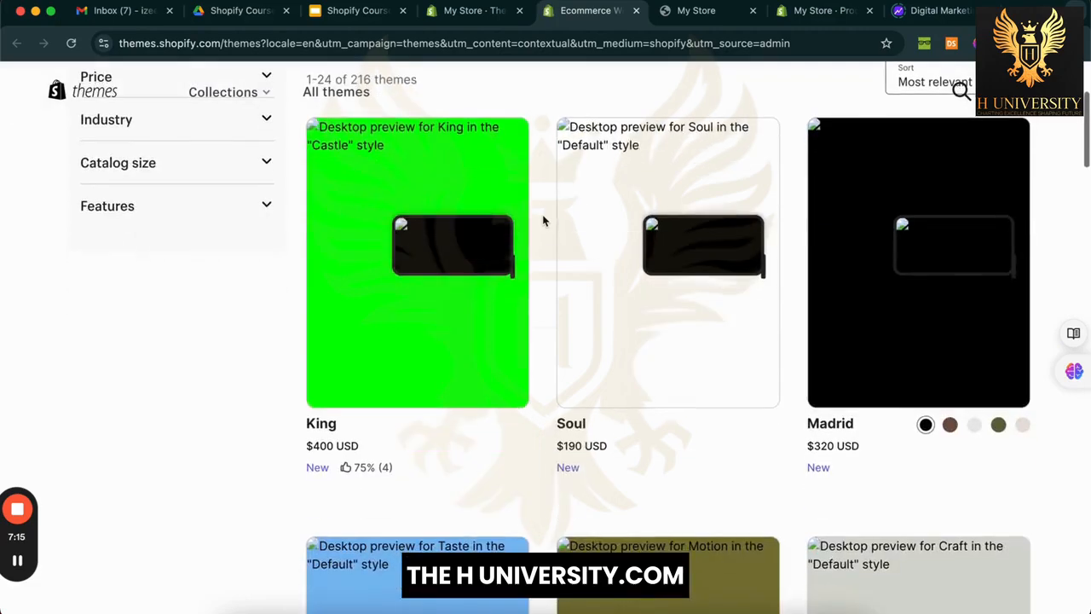
scroll(541, 336, down, 7)
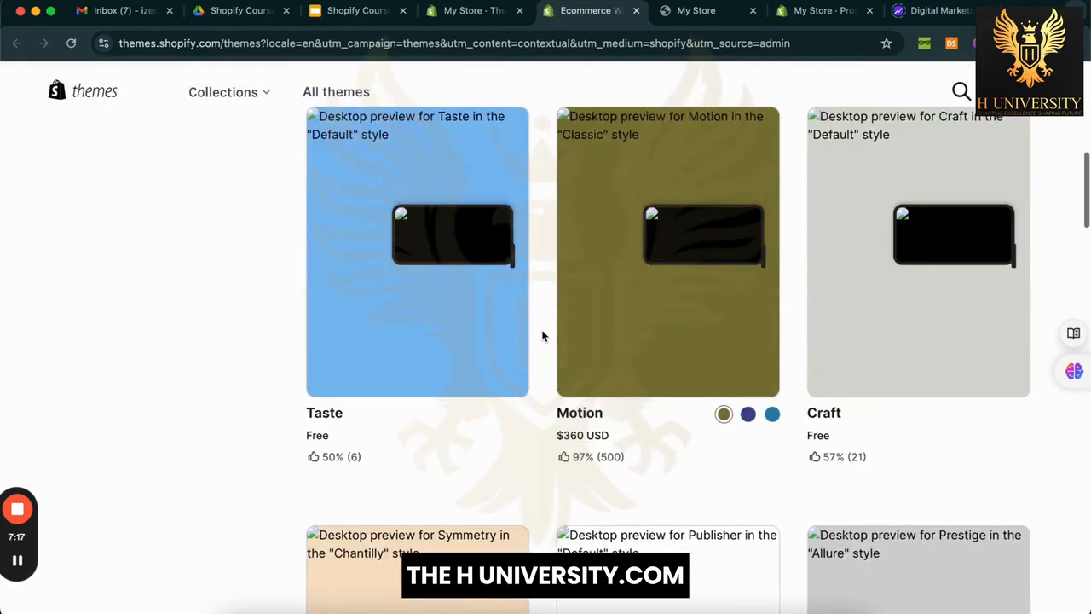
right_click(586, 106)
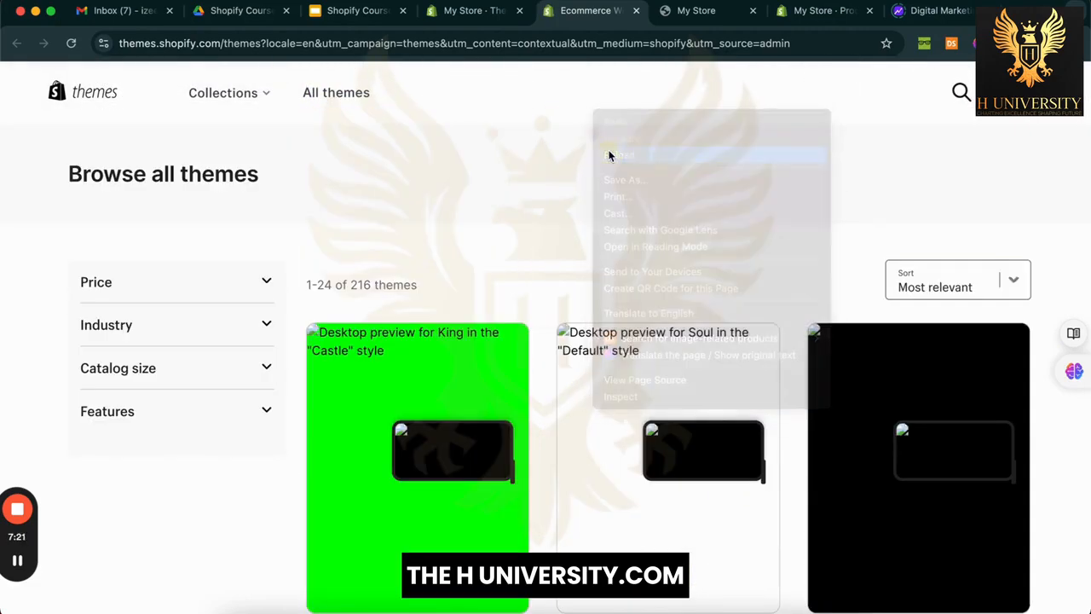
click(609, 154)
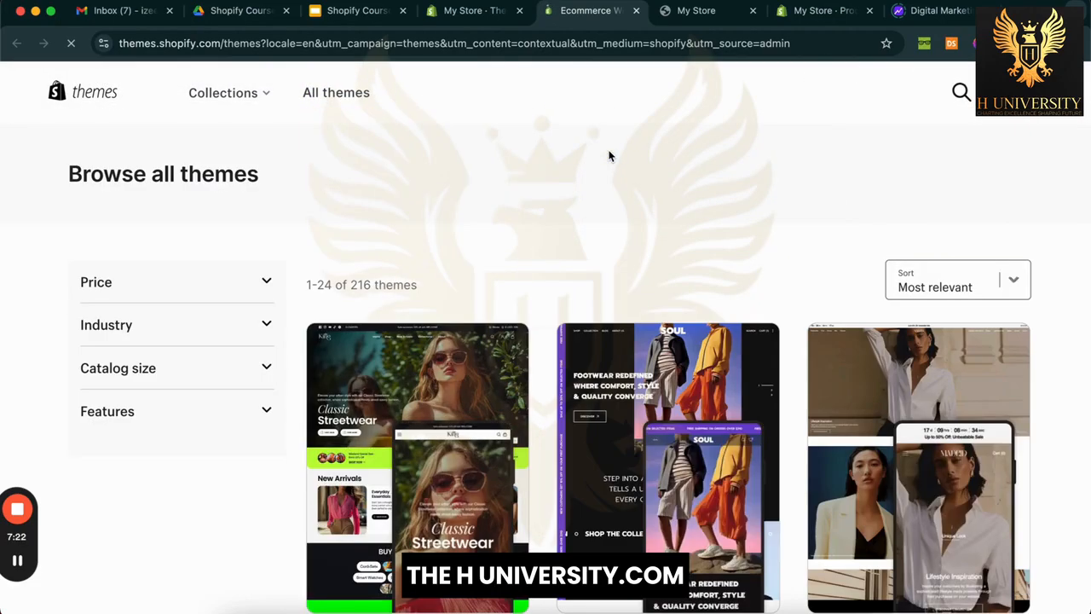
Step: Examine the listed themes with their prices and the available price, industry, catalog size and feature filters
scroll(541, 275, down, 2)
scroll(541, 274, down, 2)
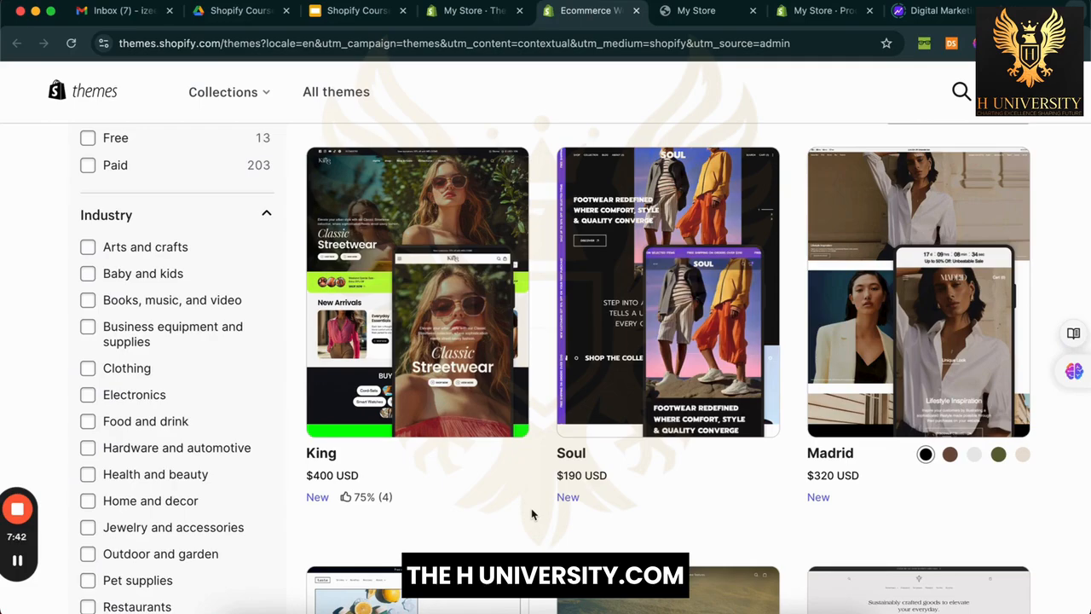
scroll(531, 512, down, 5)
scroll(531, 511, down, 12)
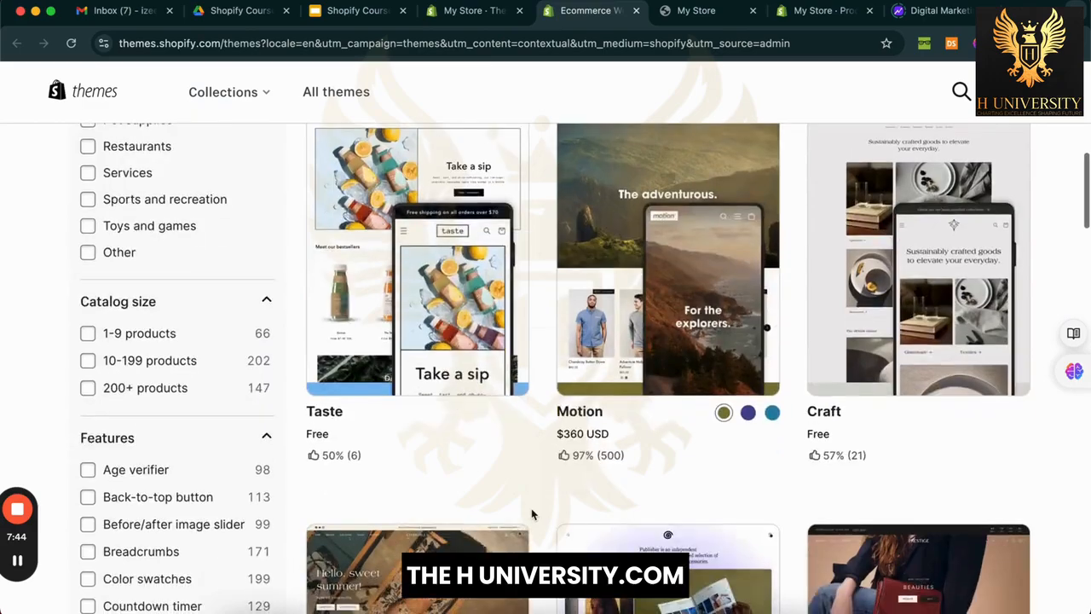
scroll(531, 512, up, 18)
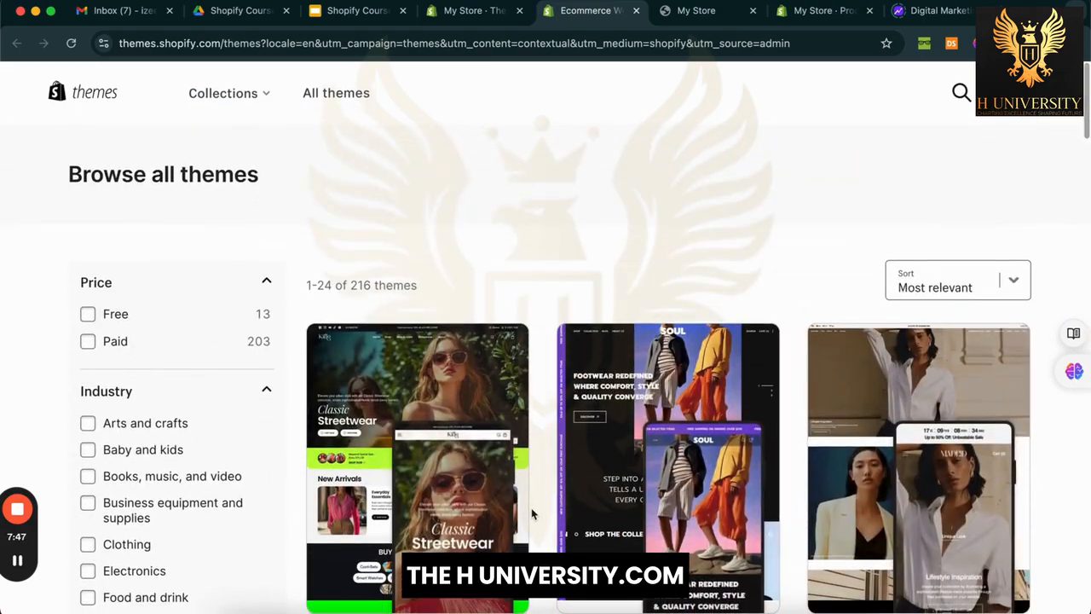
scroll(247, 471, down, 3)
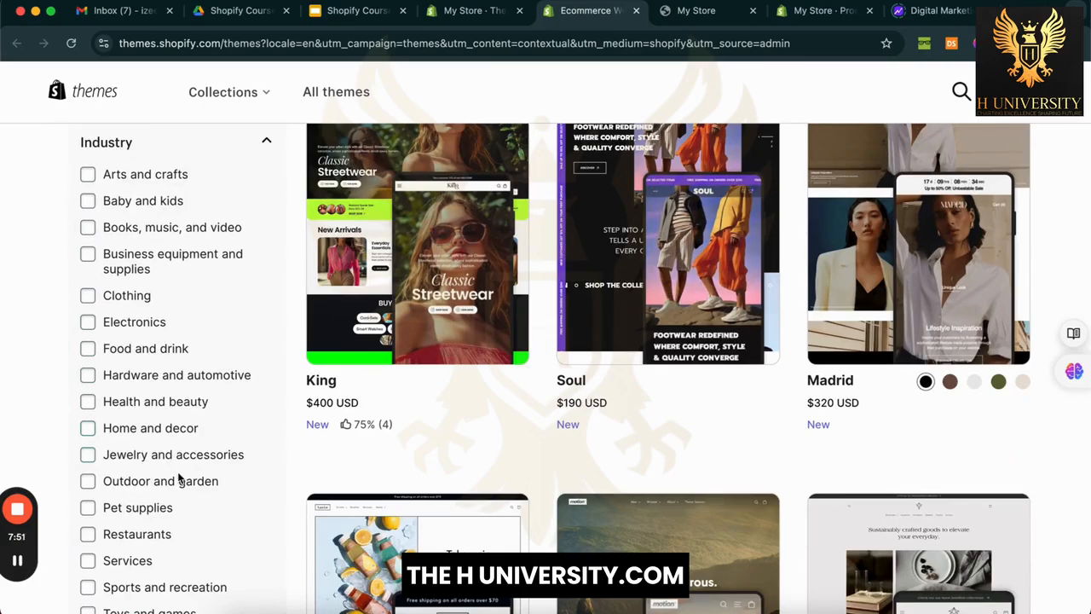
scroll(178, 479, down, 2)
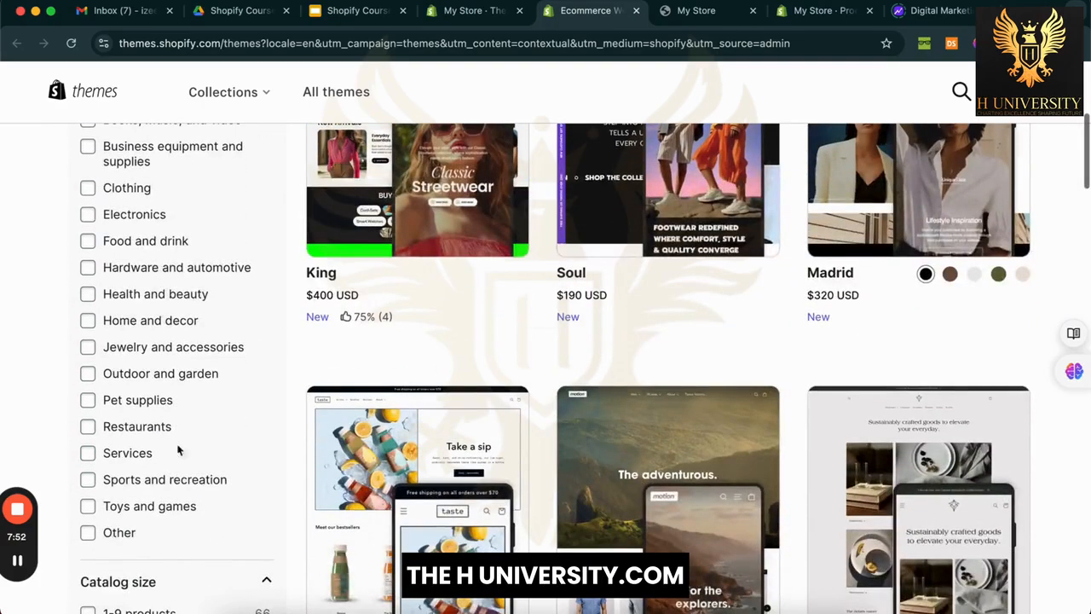
Step: Filter the themes by the Pet supplies industry and look through the matching themes and their prices
click(88, 399)
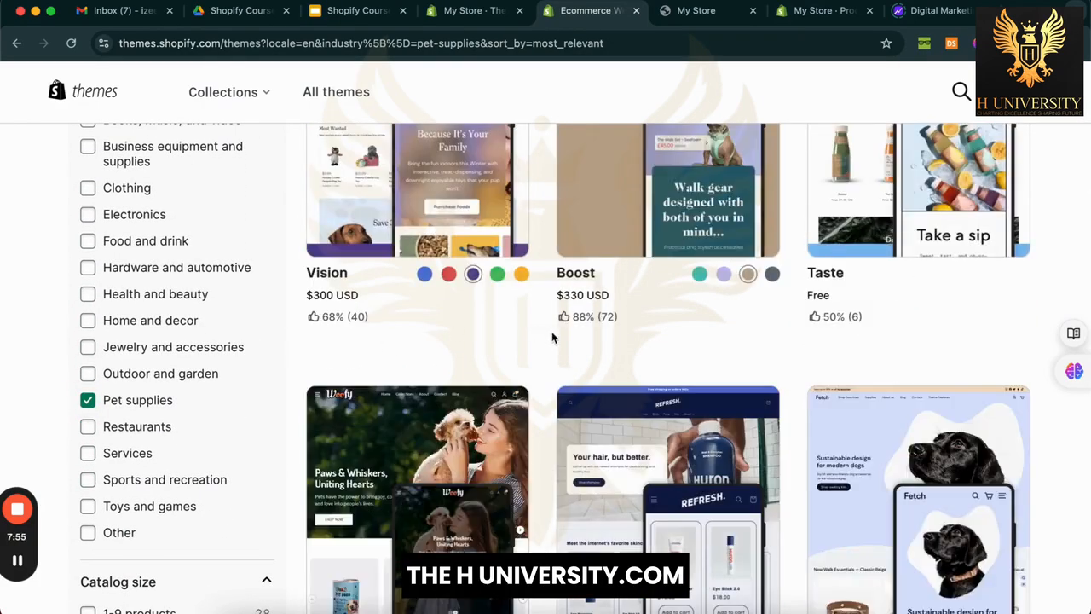
scroll(553, 339, up, 2)
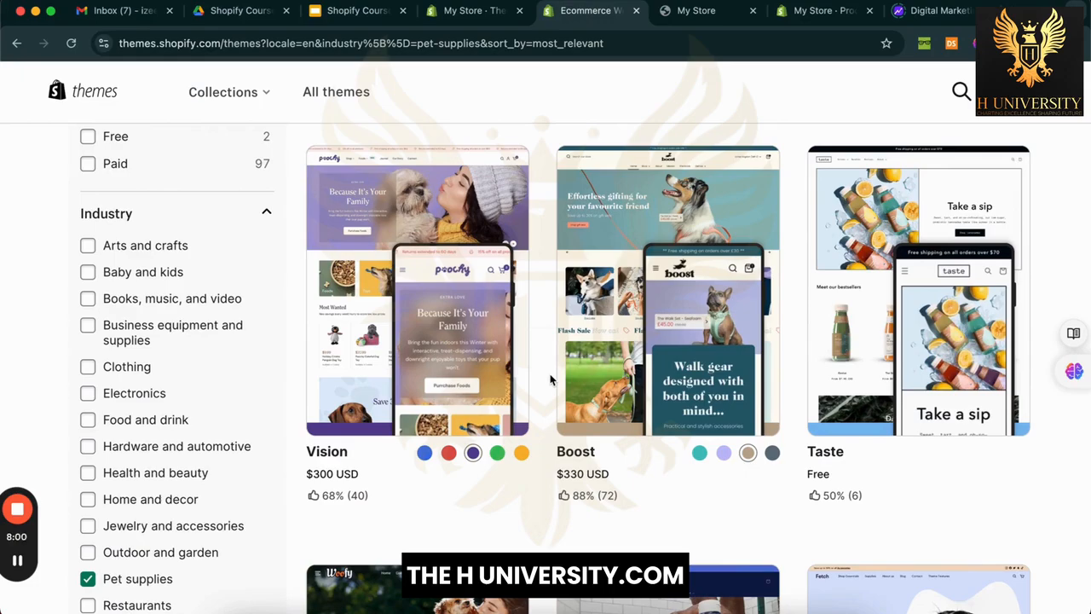
scroll(550, 380, down, 1)
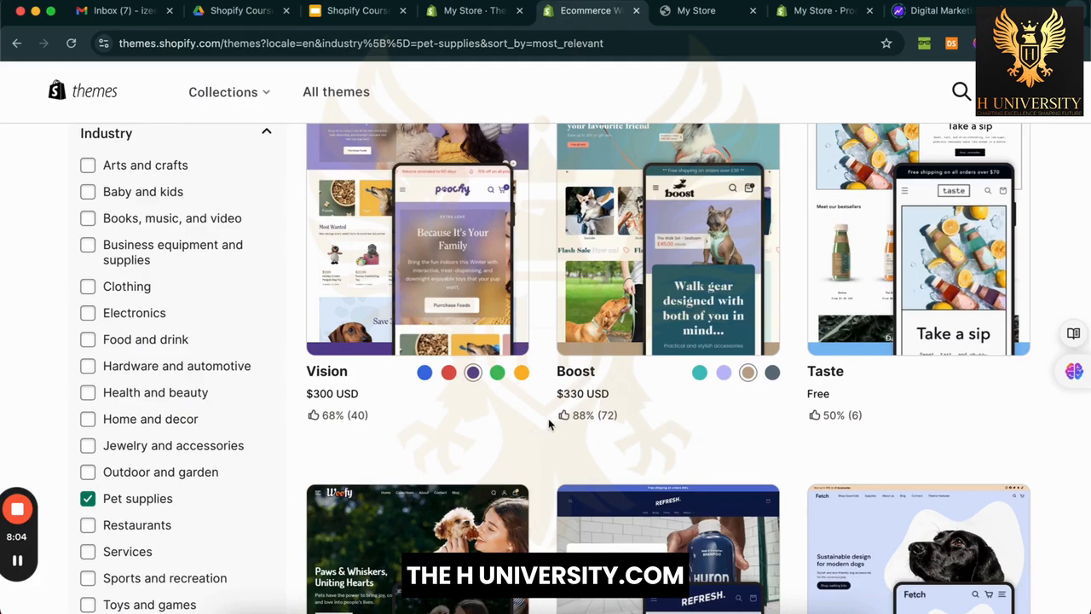
scroll(550, 424, down, 1)
scroll(550, 424, down, 2)
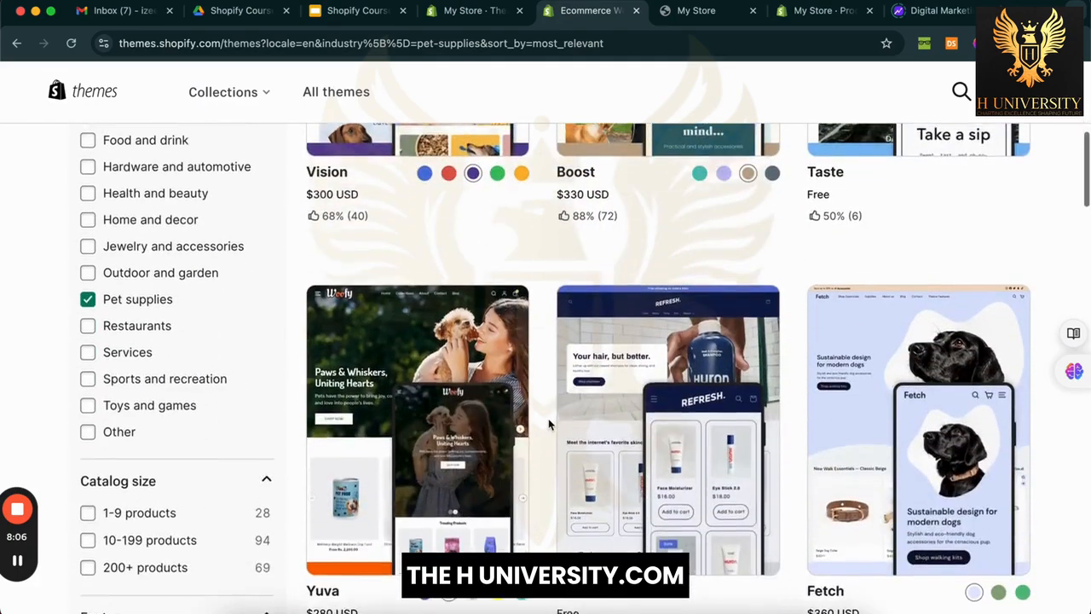
scroll(550, 424, down, 2)
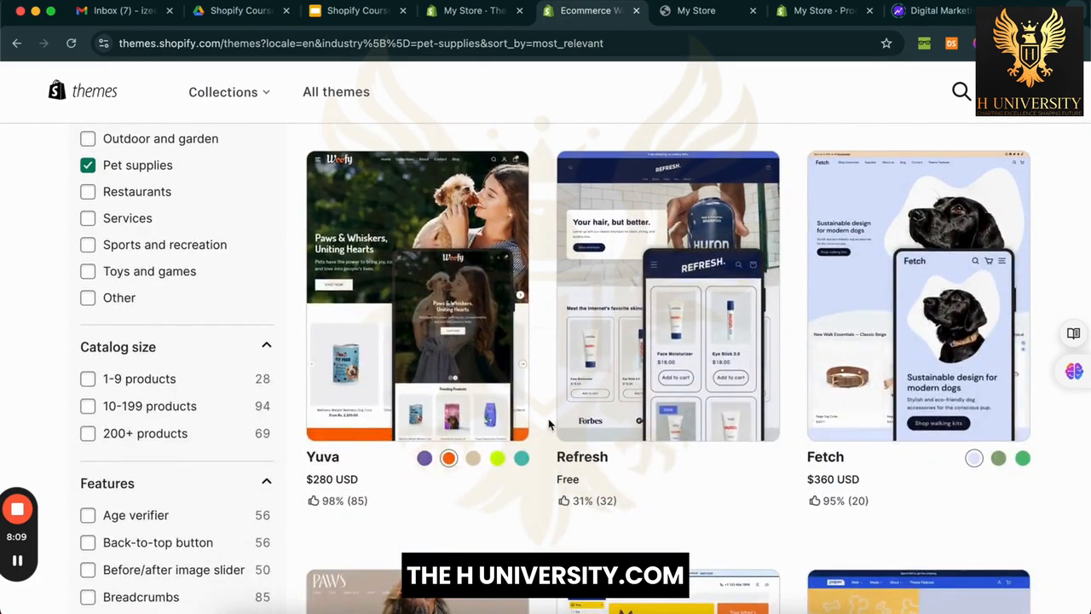
scroll(550, 423, down, 1)
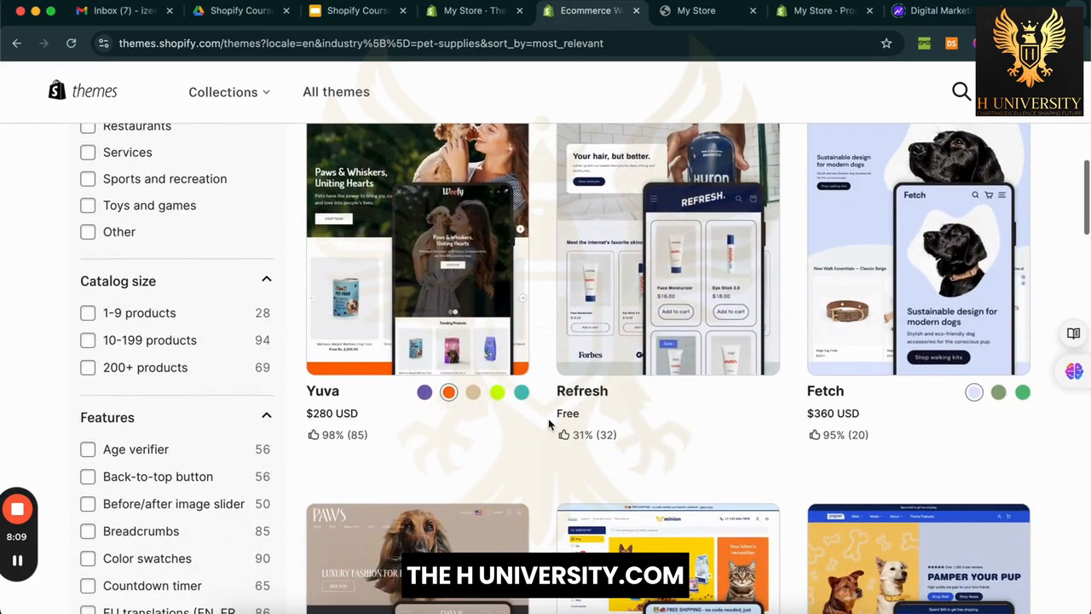
Step: Check the Fetch theme's price among the pet supplies themes and return to the Themes page in the store admin
triple_click(833, 414)
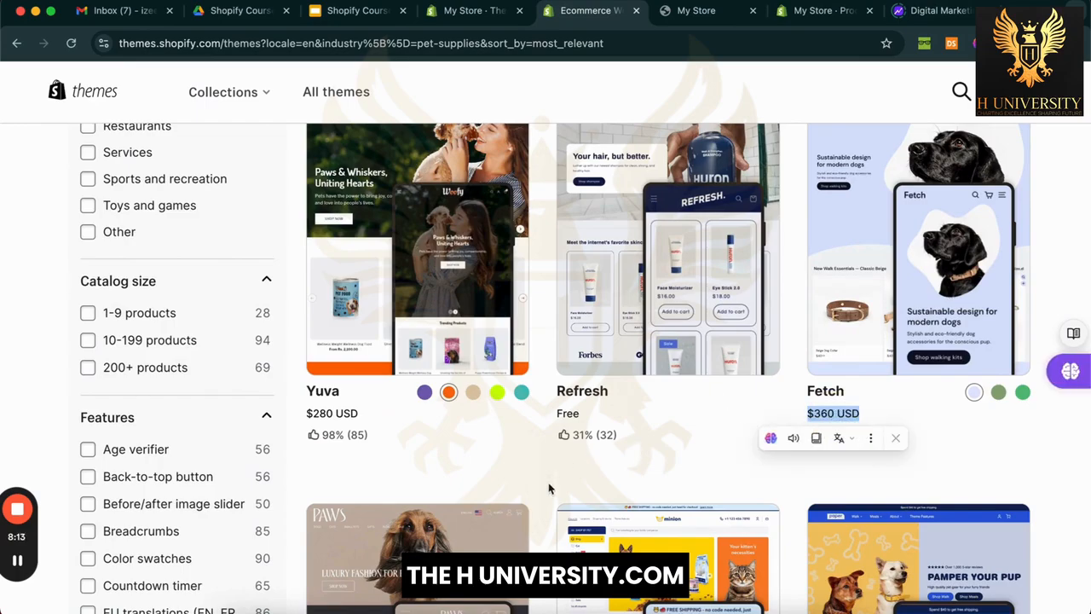
click(548, 497)
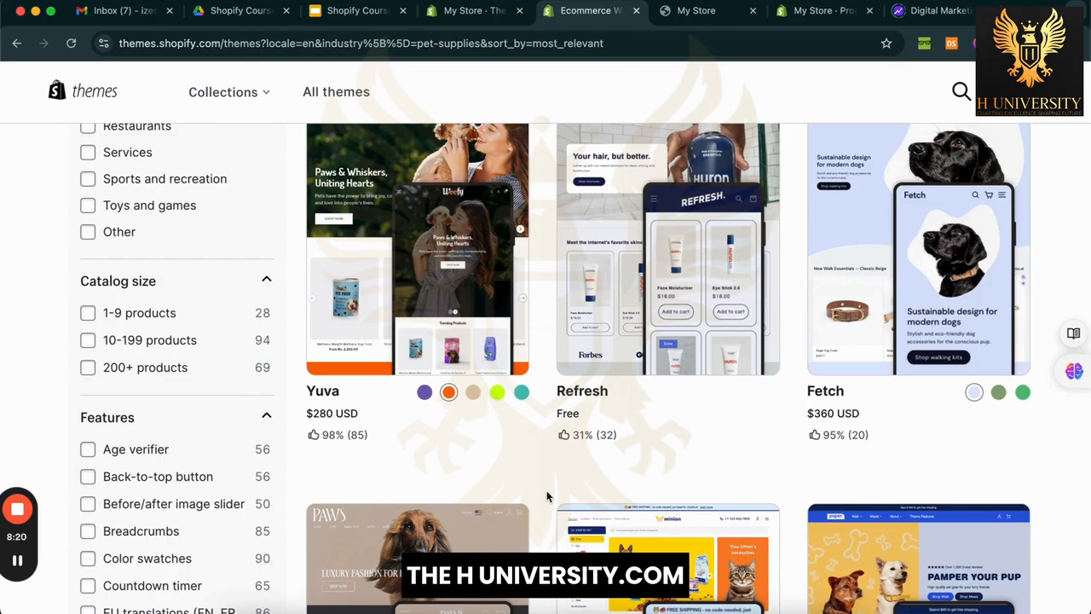
scroll(546, 503, down, 3)
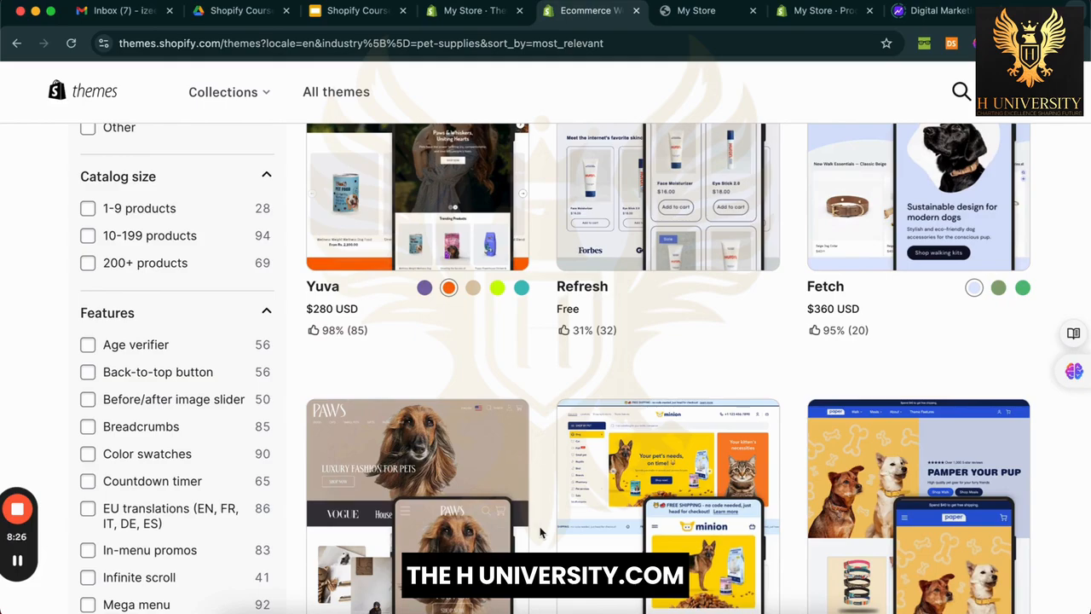
scroll(538, 324, up, 10)
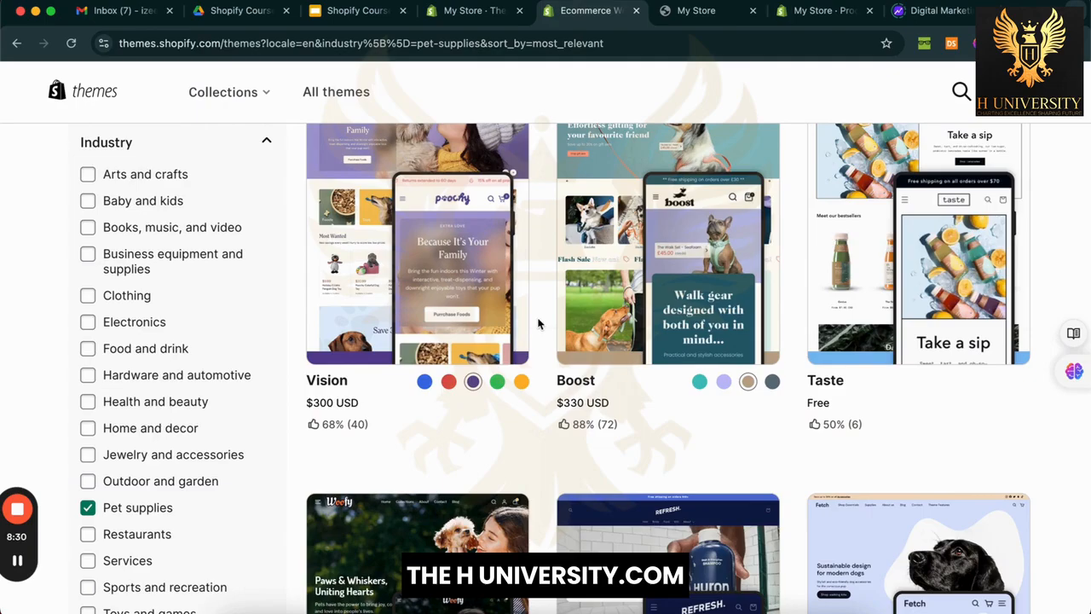
scroll(538, 320, up, 4)
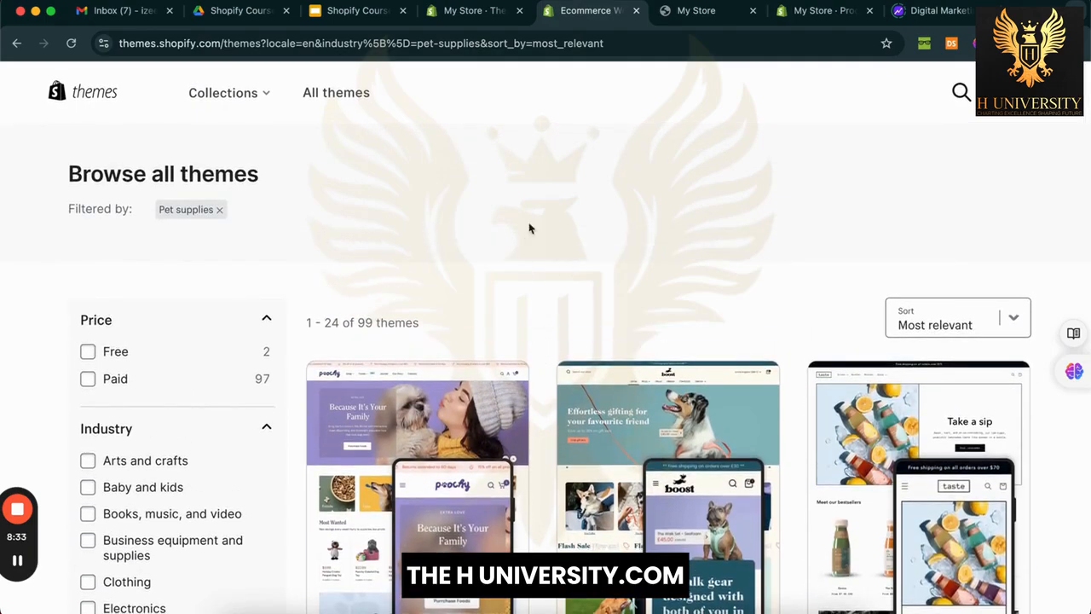
click(469, 10)
scroll(261, 282, up, 10)
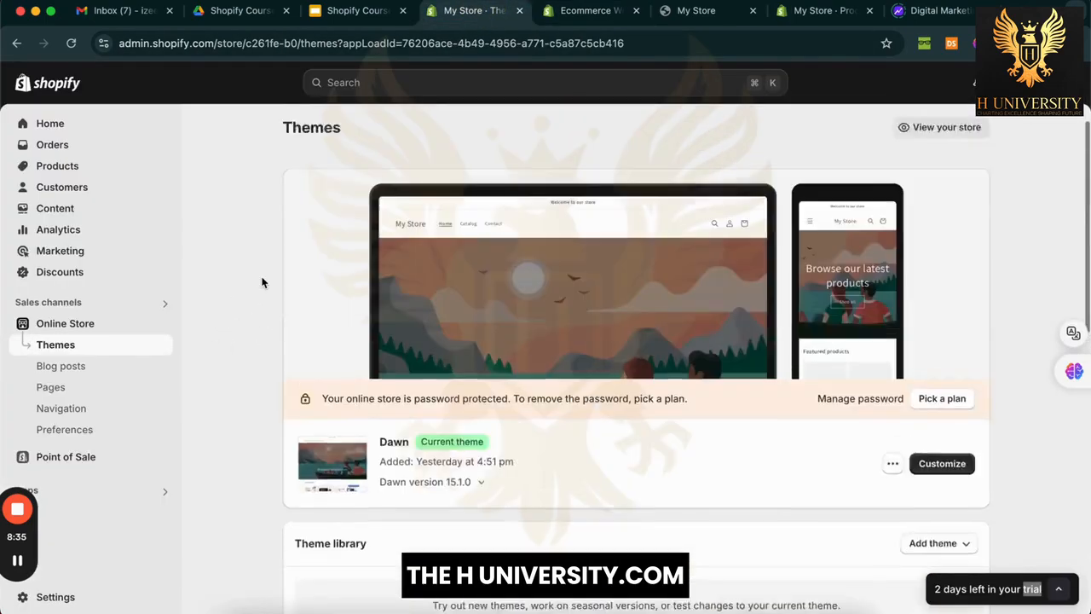
Step: Add the free Sense theme by Shopify to the store's theme library
scroll(271, 465, down, 10)
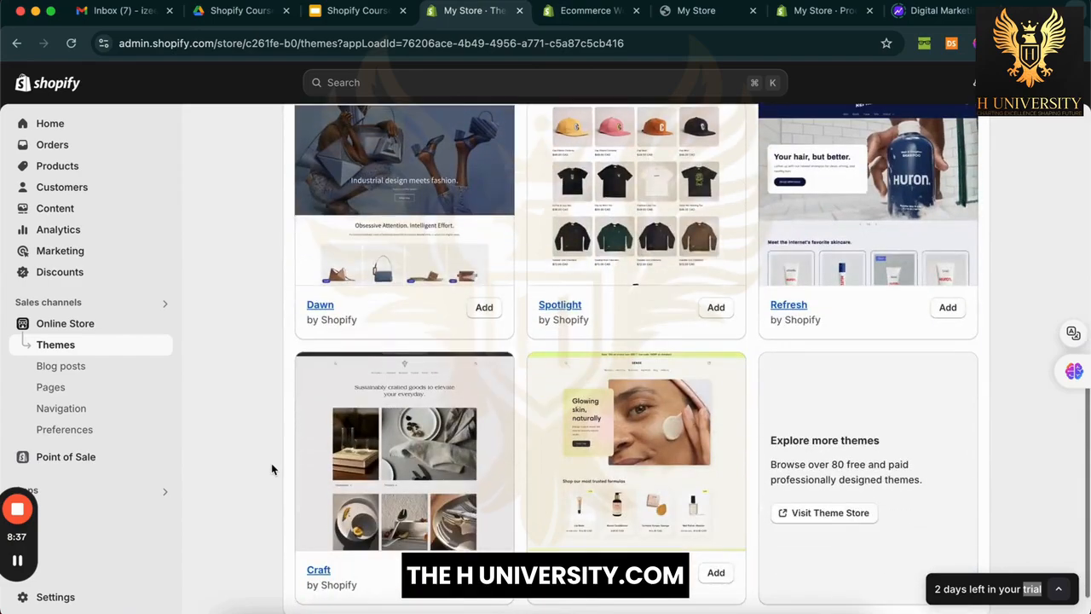
scroll(271, 469, down, 1)
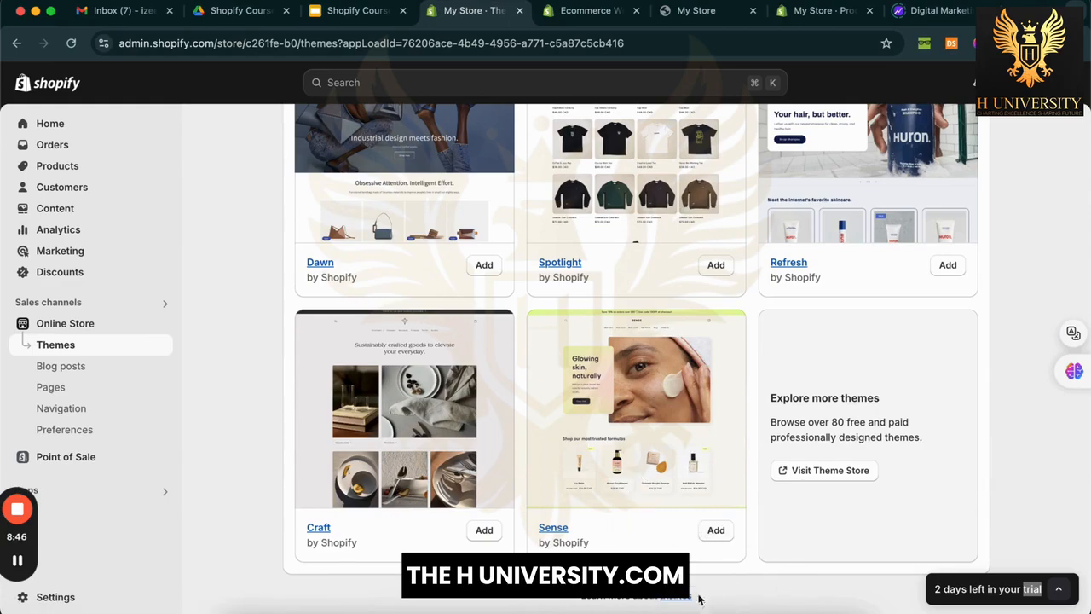
scroll(697, 599, up, 1)
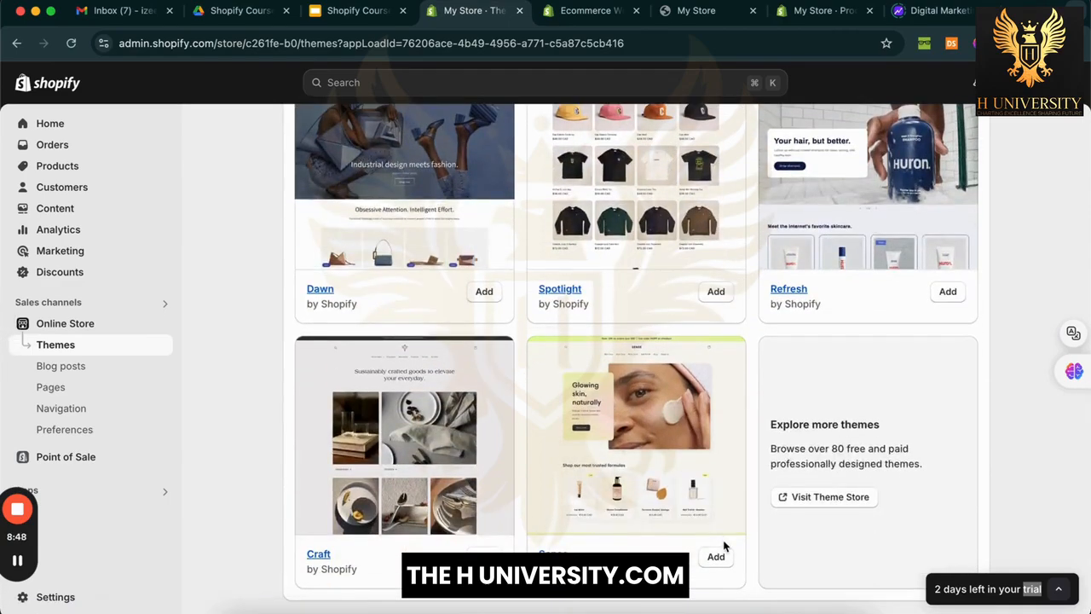
click(716, 557)
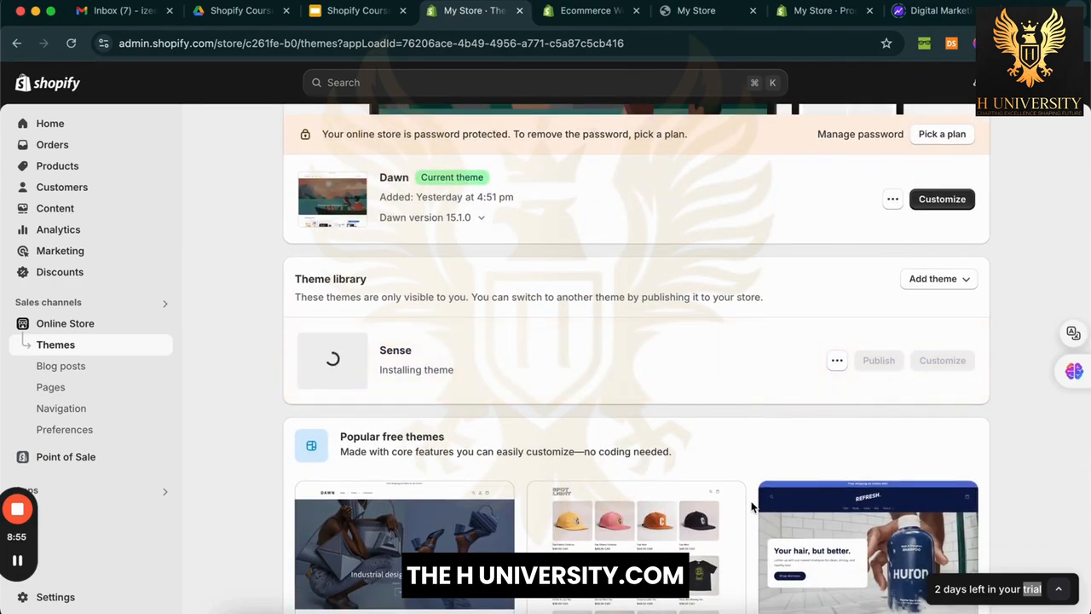
triple_click(399, 368)
click(493, 372)
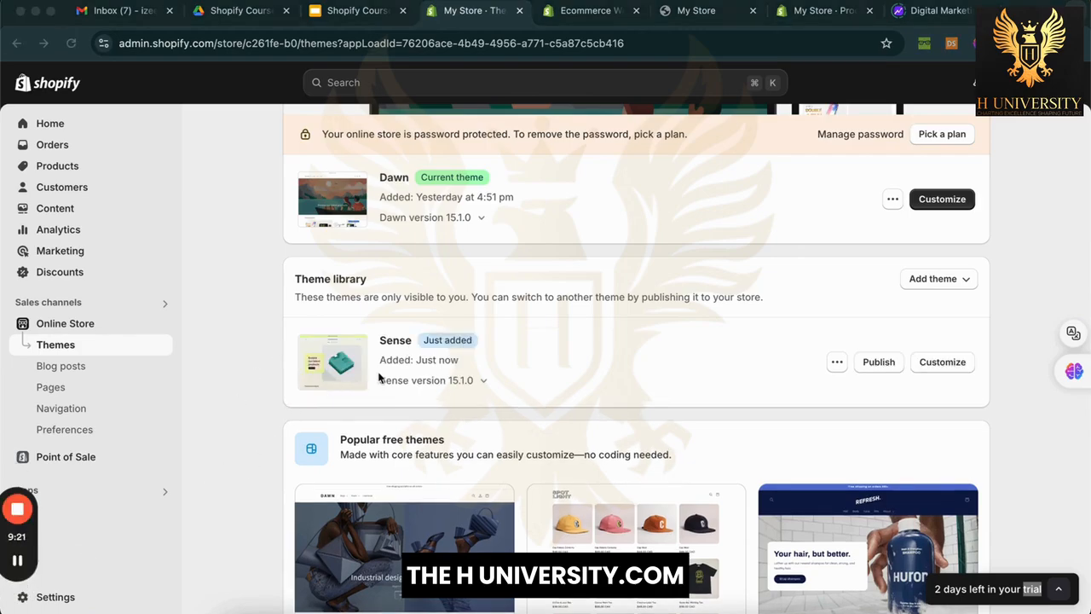
click(440, 339)
click(479, 338)
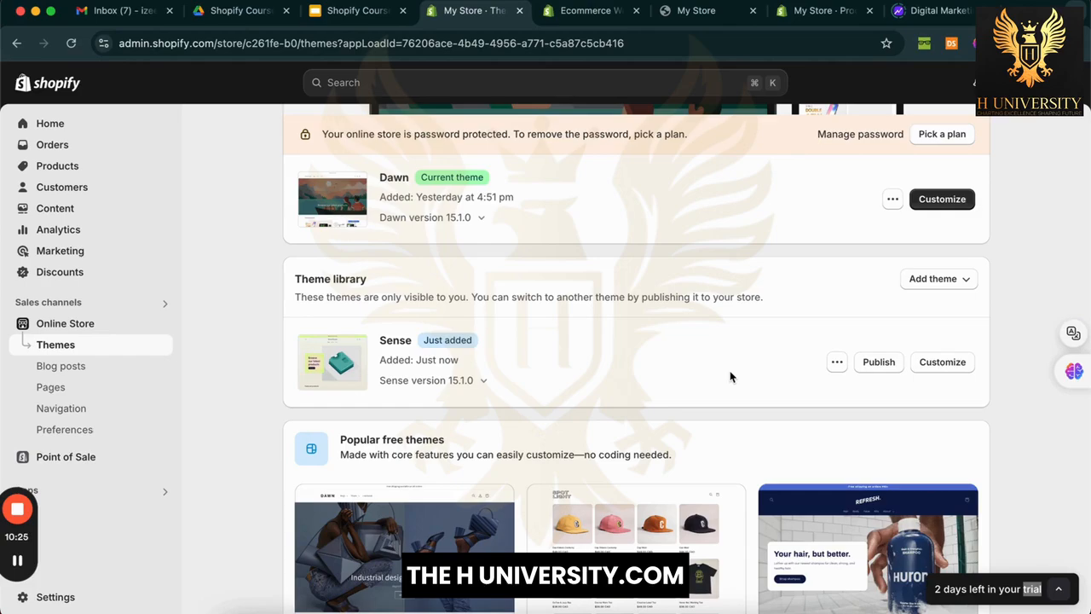
Step: Review the extra actions offered for the Sense theme in the theme library and close the list
scroll(730, 376, down, 1)
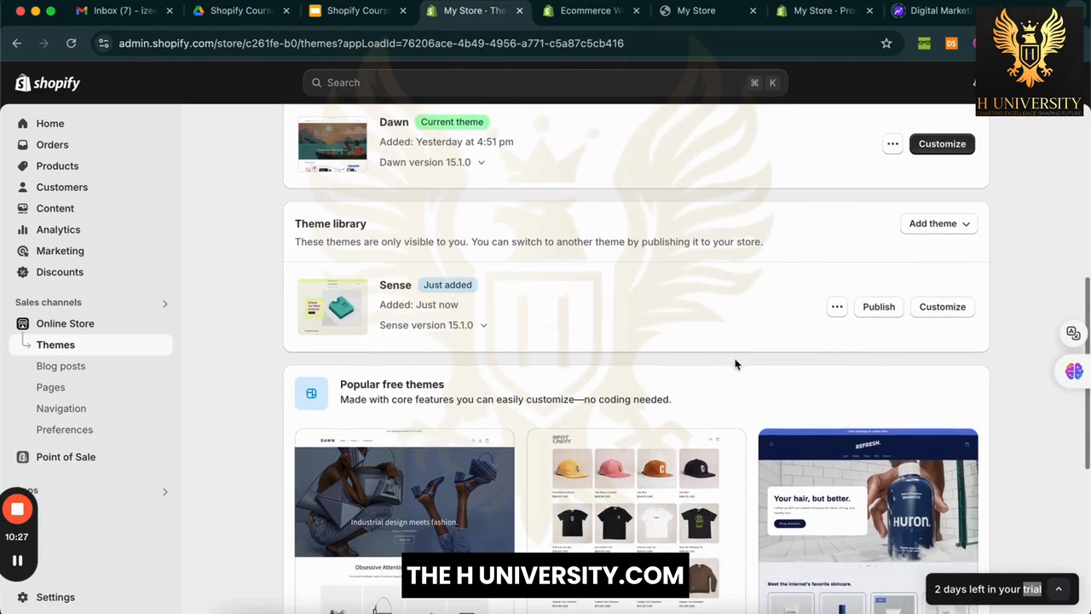
scroll(702, 287, up, 2)
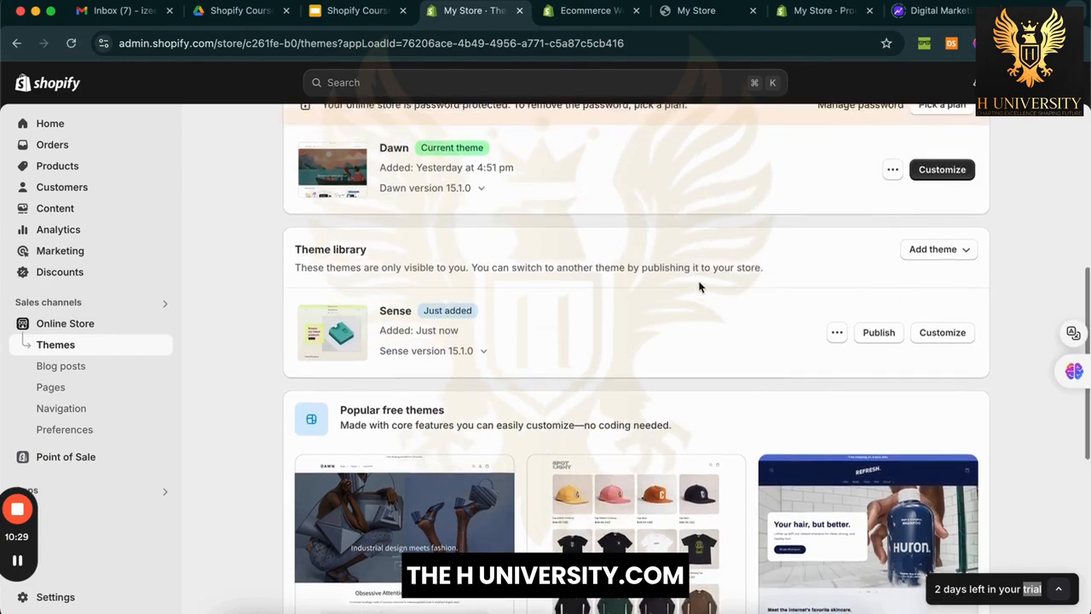
click(837, 412)
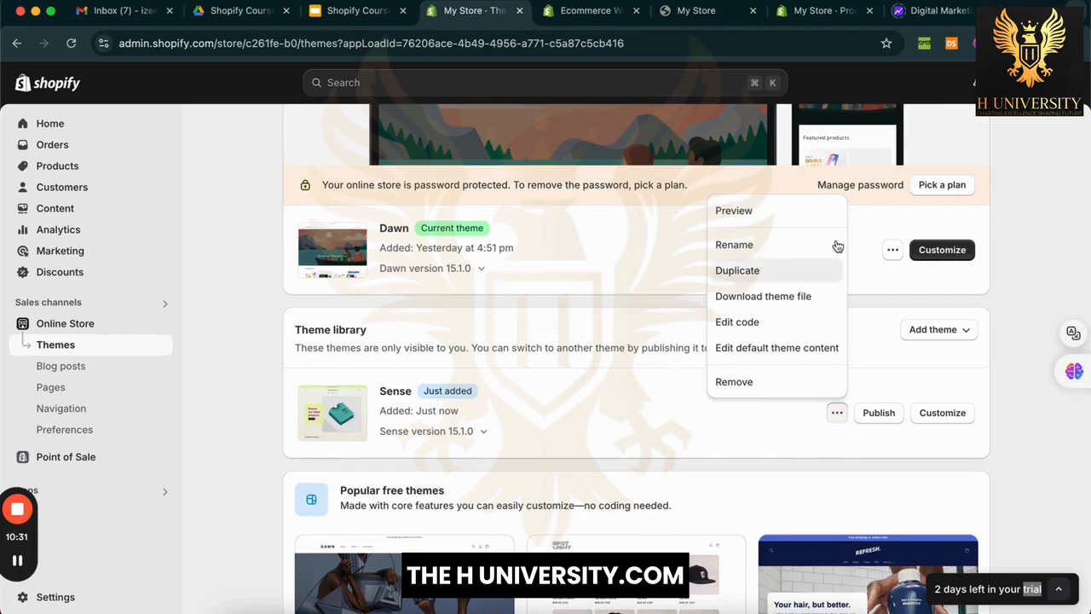
click(634, 421)
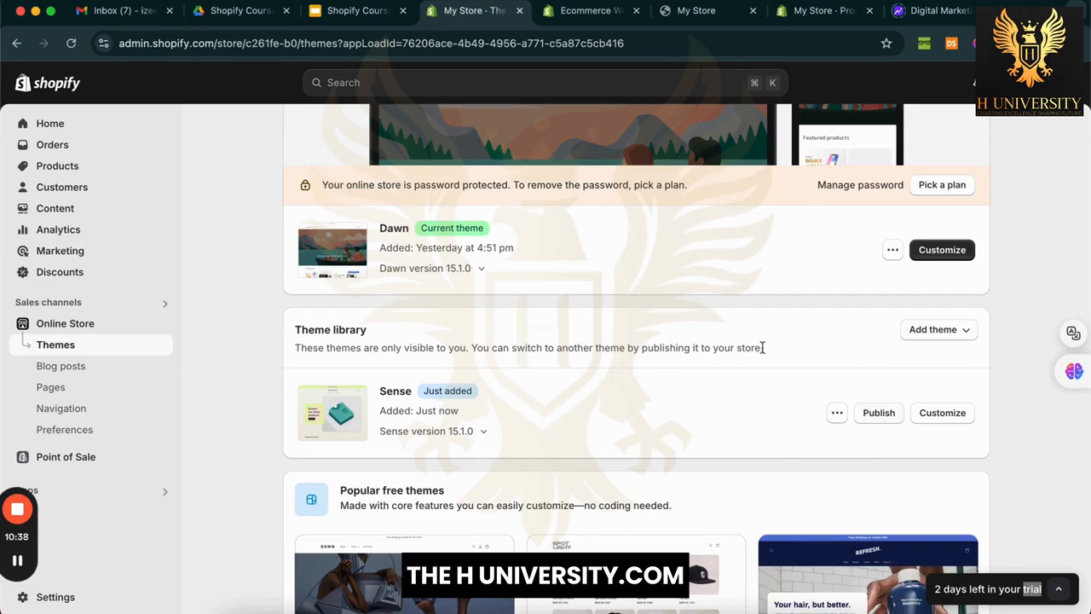
Step: Publish the Sense theme so that it replaces Dawn as the store's current theme
scroll(704, 335, up, 1)
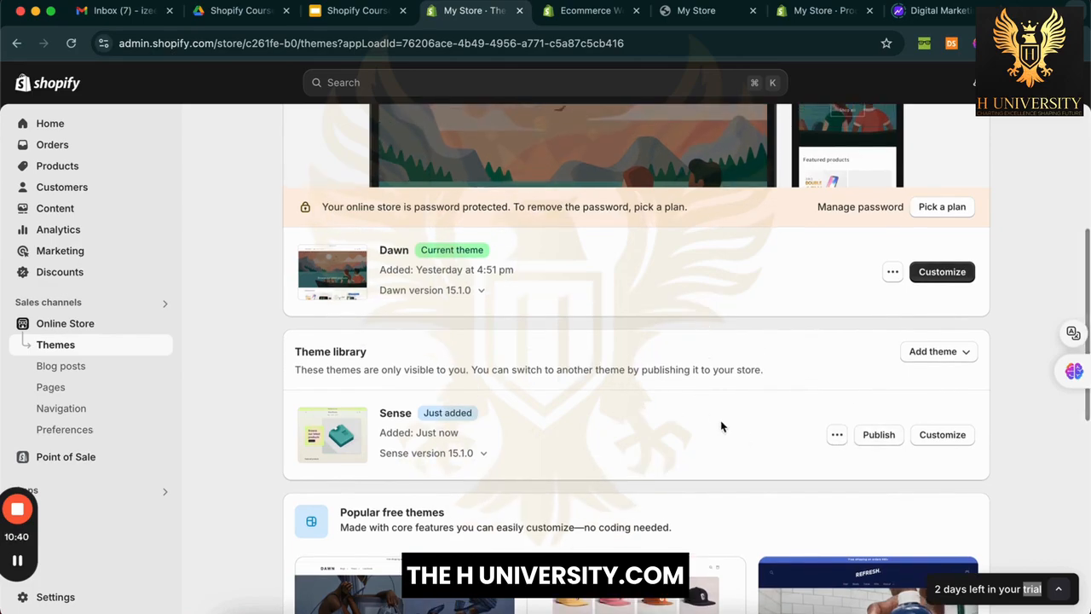
click(873, 441)
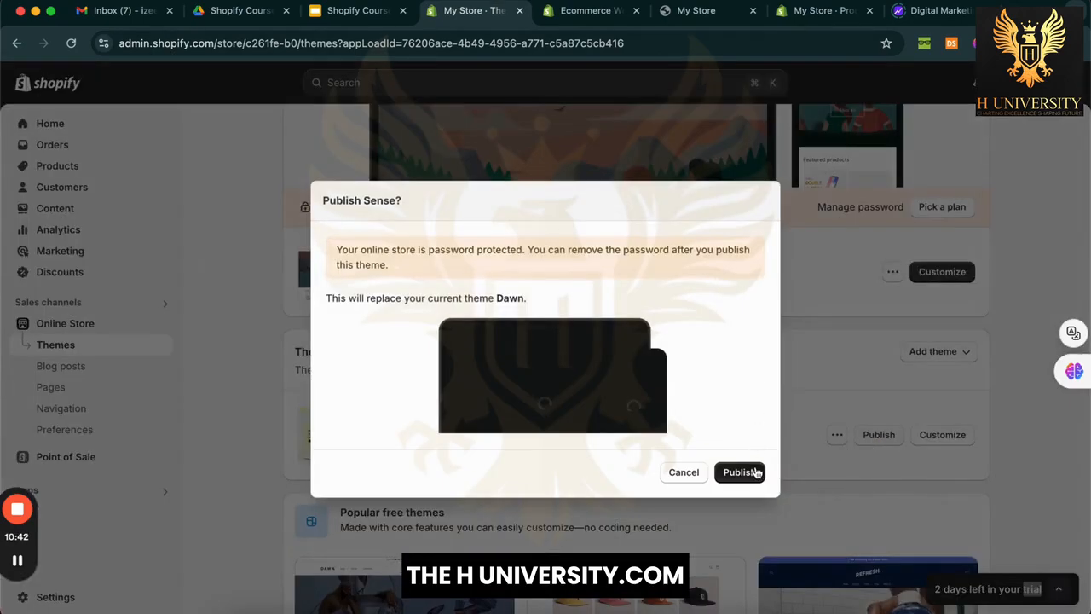
click(755, 471)
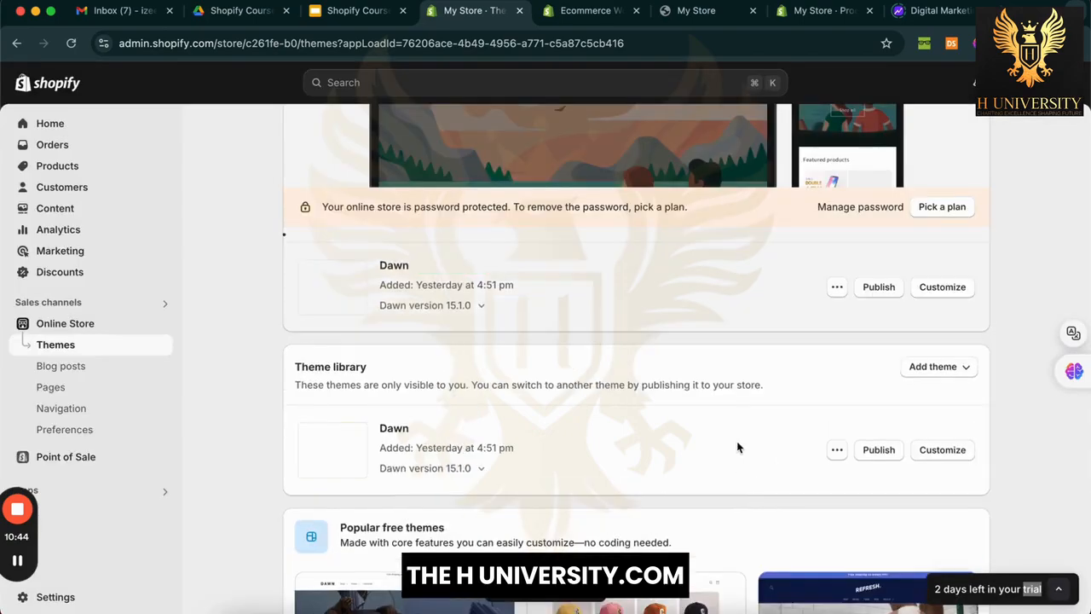
scroll(797, 404, up, 3)
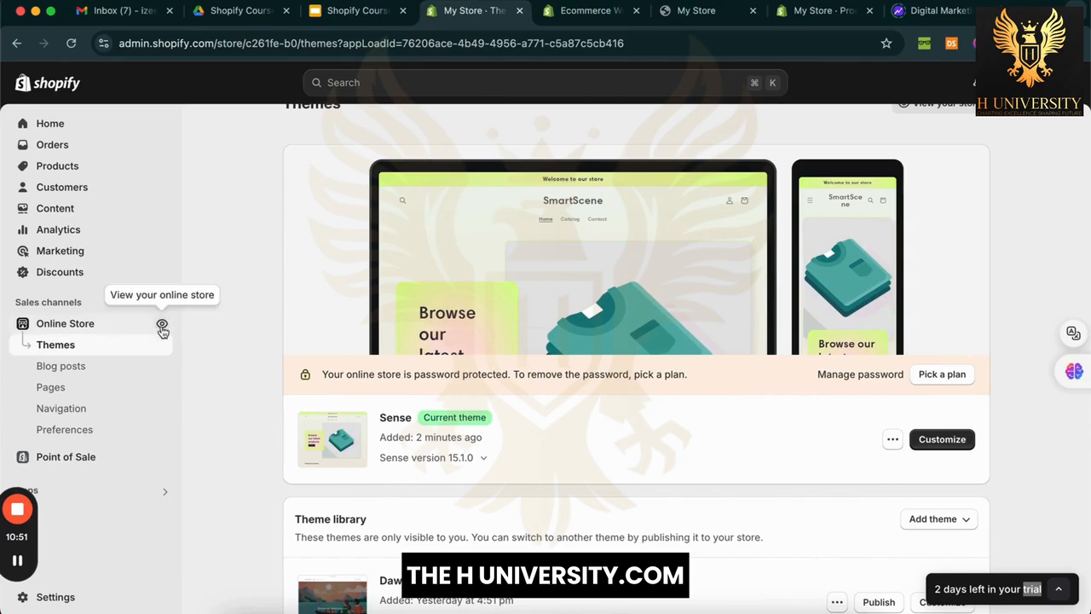
Step: View the online store and look through its home page banner, featured products, email signup and footer
click(162, 325)
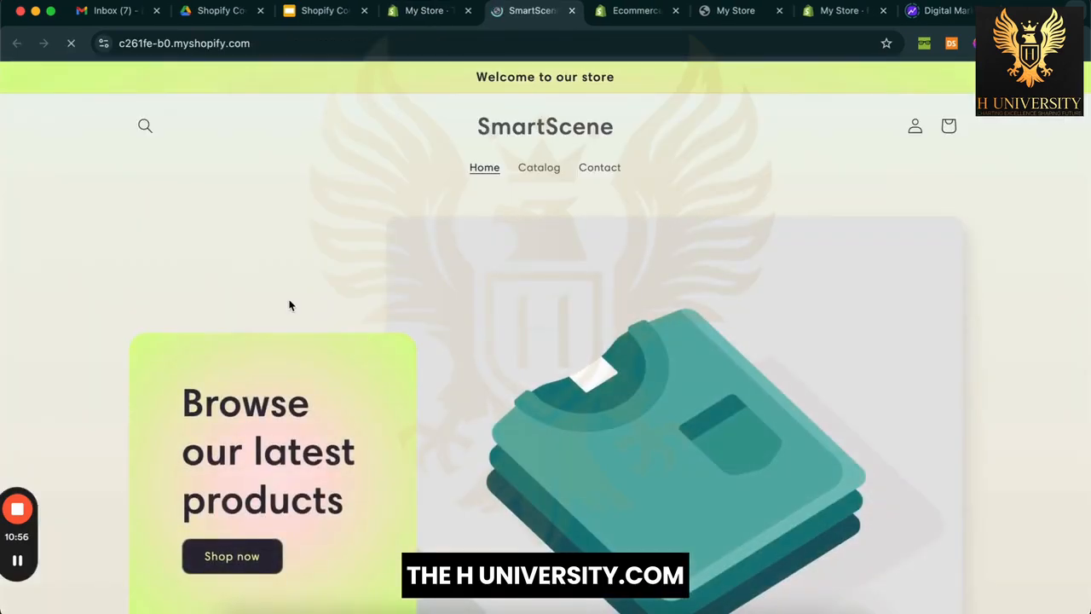
scroll(294, 311, down, 5)
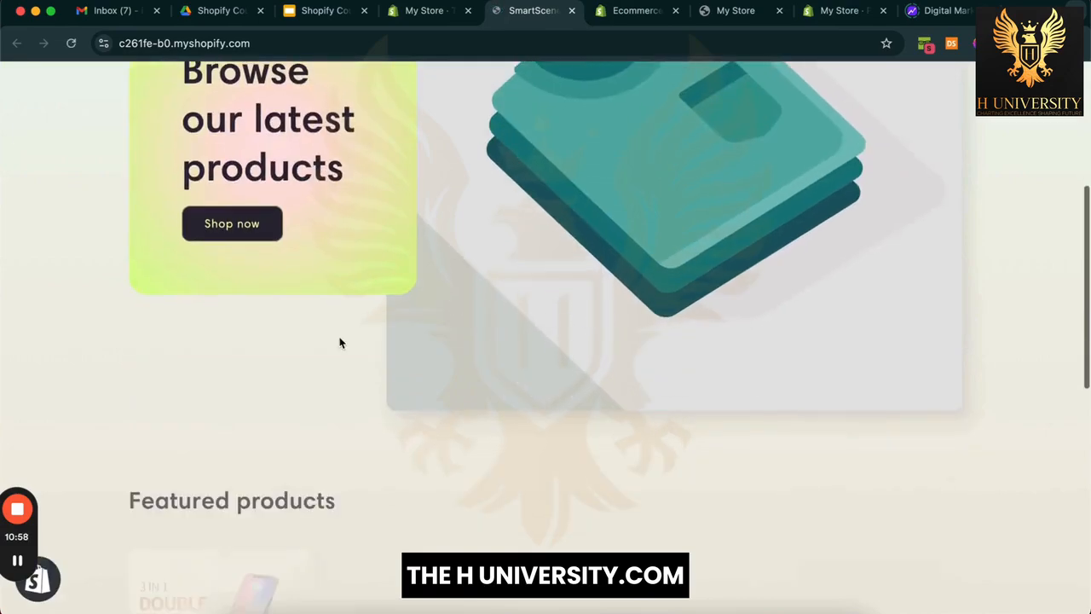
scroll(344, 353, down, 4)
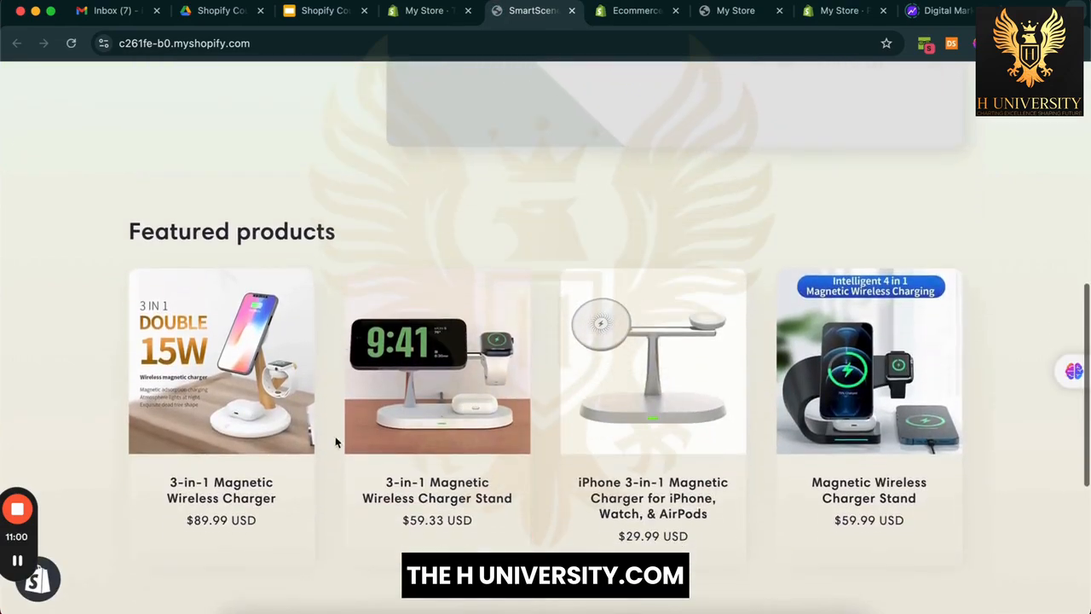
scroll(334, 477, down, 2)
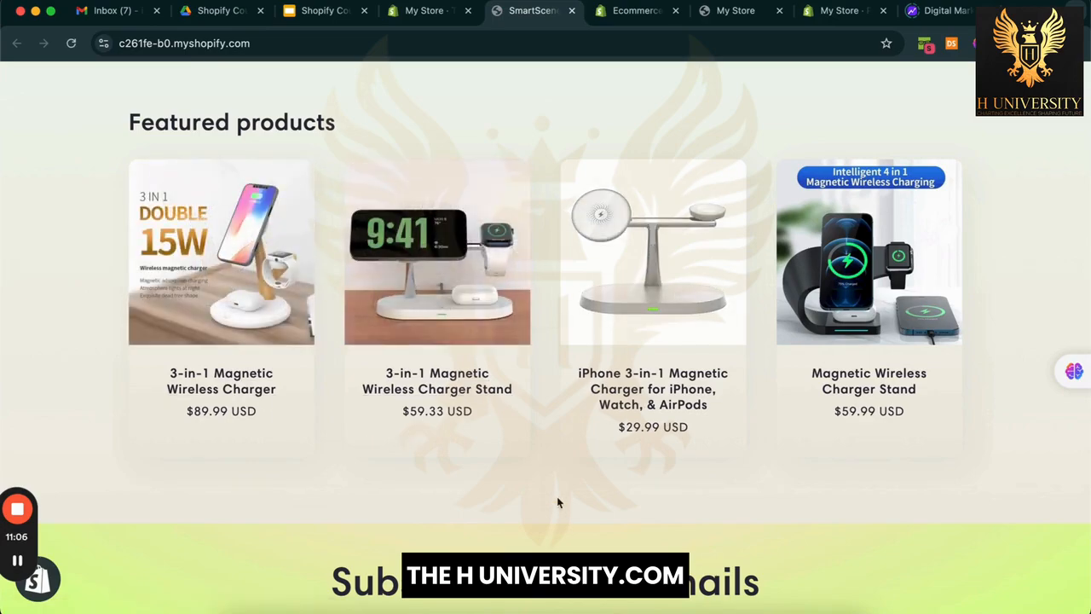
scroll(556, 481, down, 5)
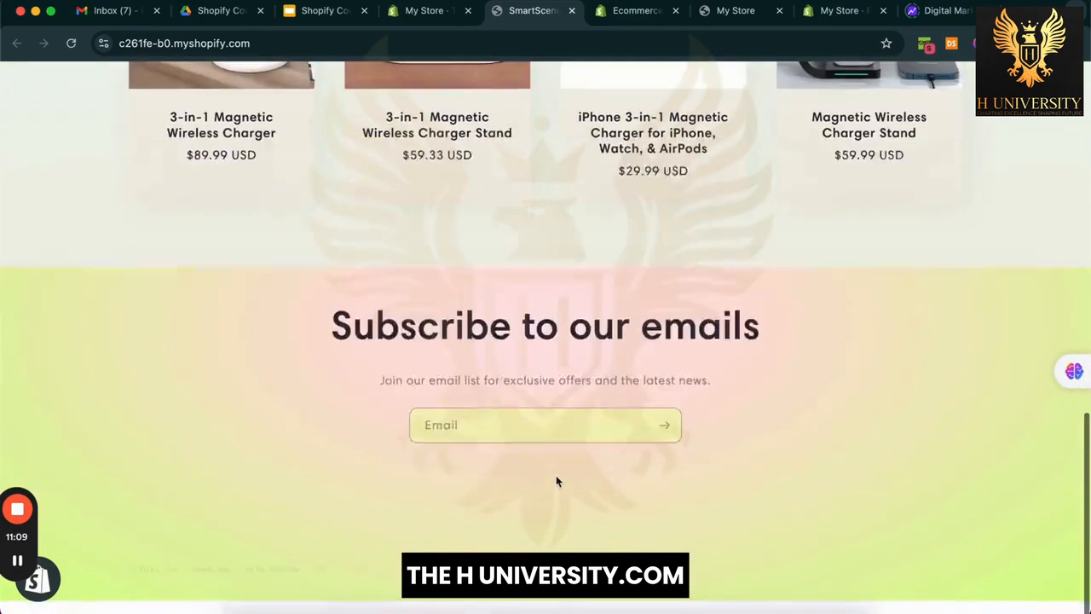
scroll(536, 413, up, 2)
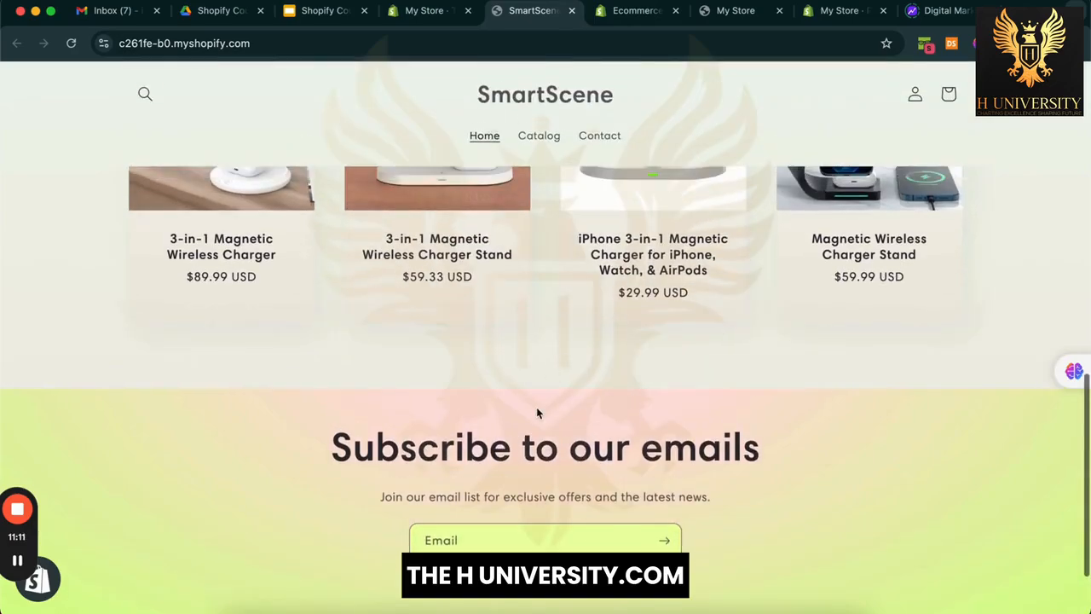
scroll(536, 413, down, 2)
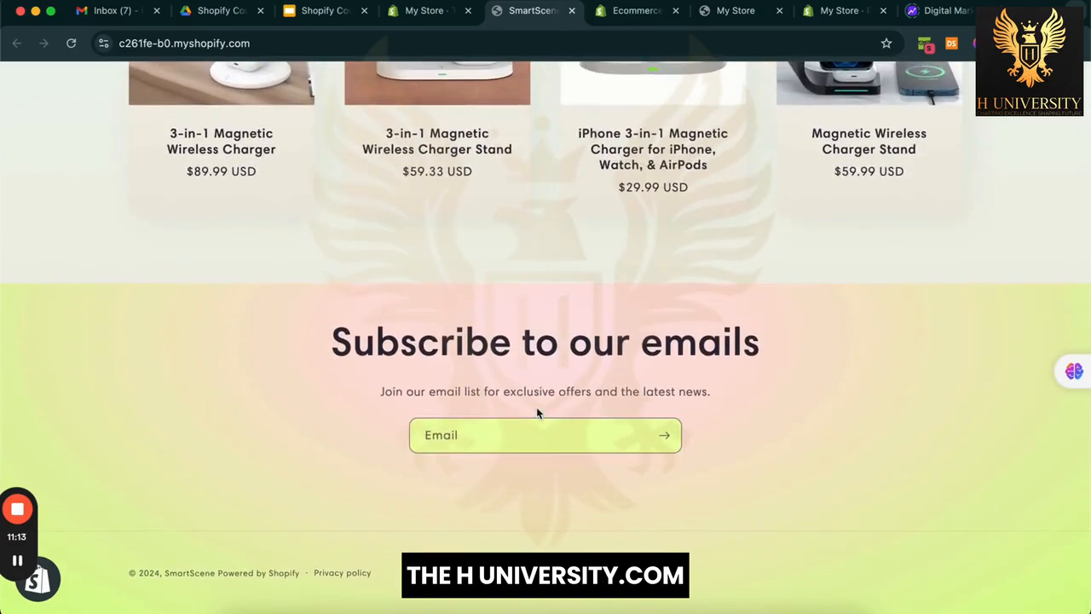
scroll(536, 407, up, 5)
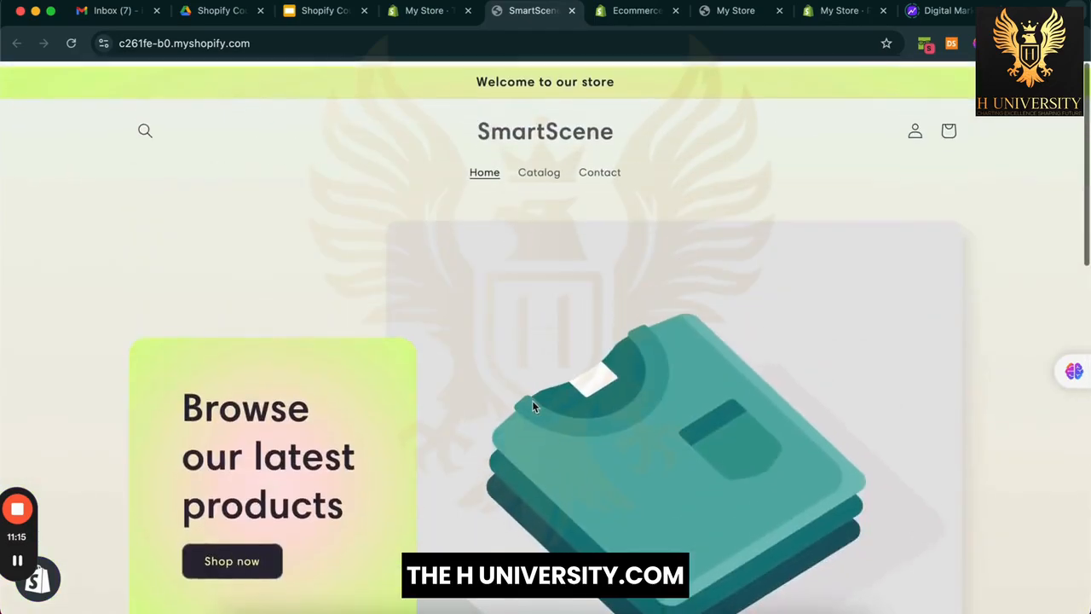
scroll(378, 171, down, 2)
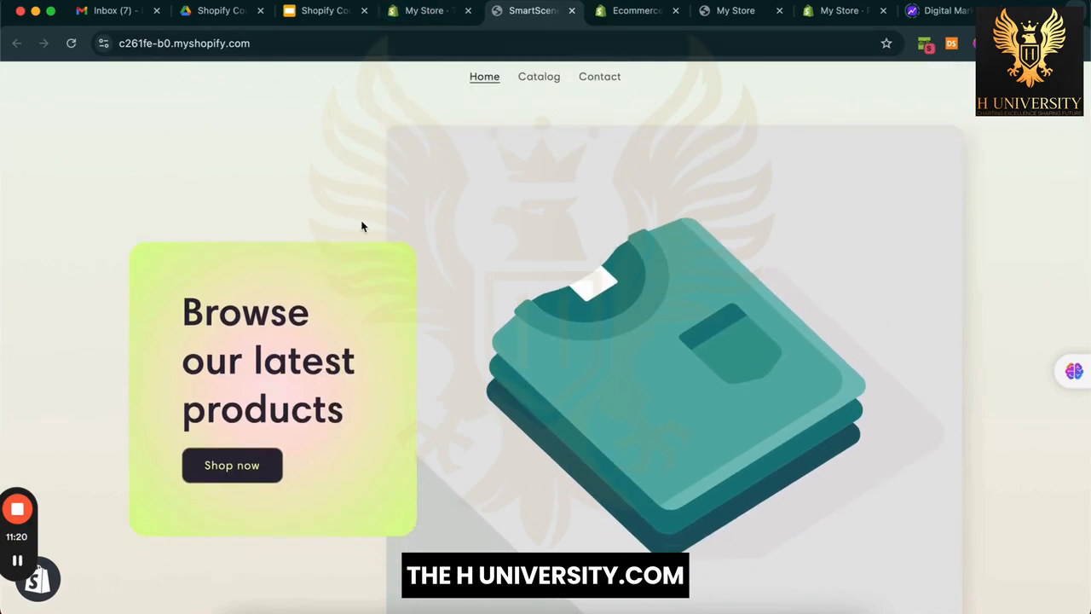
Step: Return to the store admin and open the Sense theme for customization, reloading the editor page
click(433, 10)
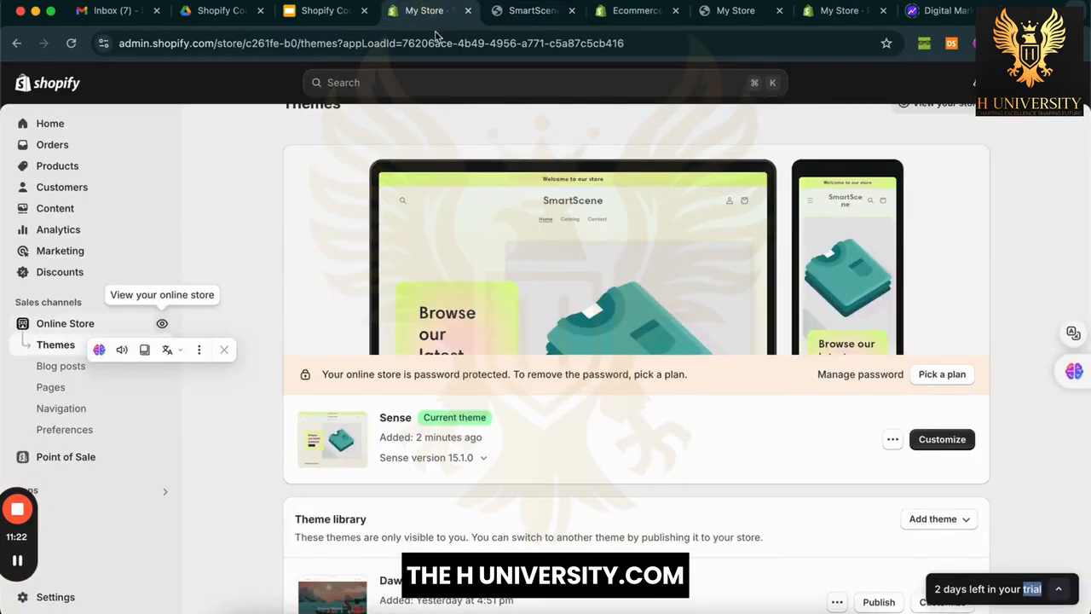
click(946, 447)
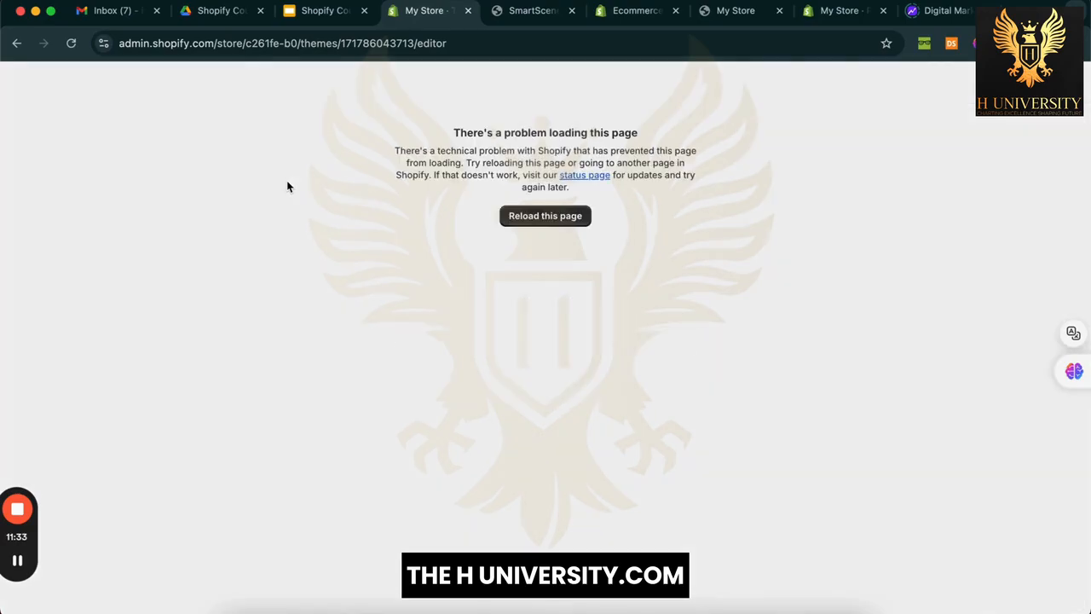
click(573, 218)
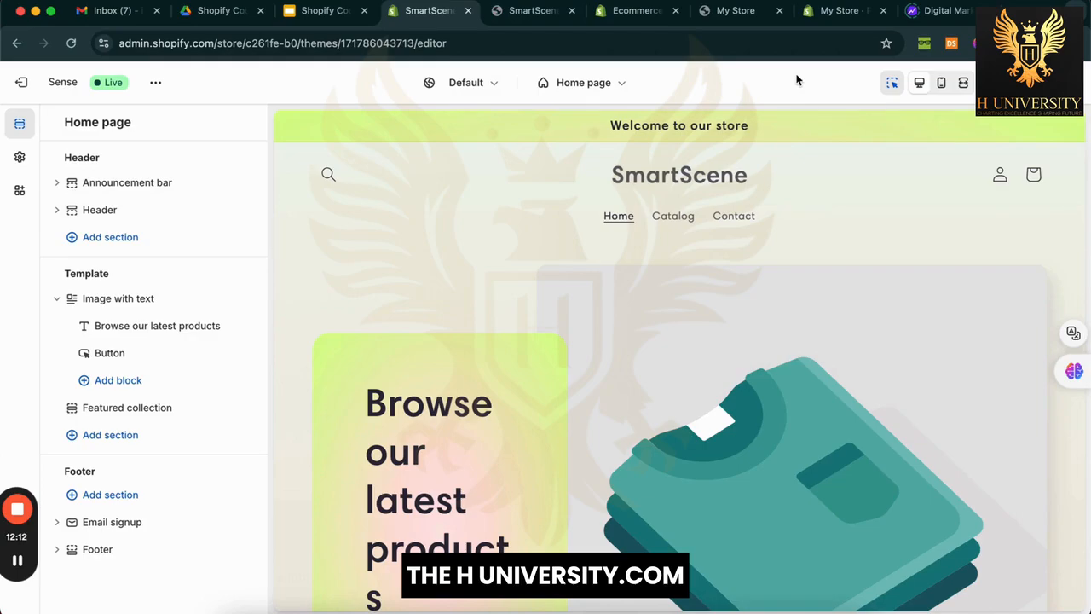
Step: Turn off the preview inspector in the theme editor and look over the home page preview
click(891, 82)
scroll(463, 401, down, 5)
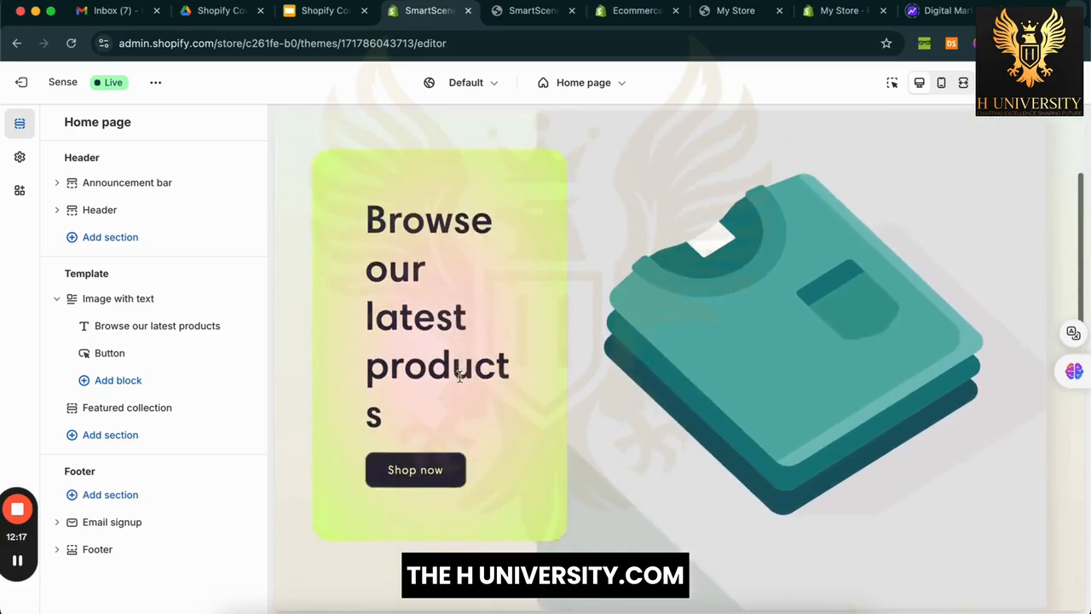
scroll(478, 311, up, 1)
scroll(477, 312, up, 2)
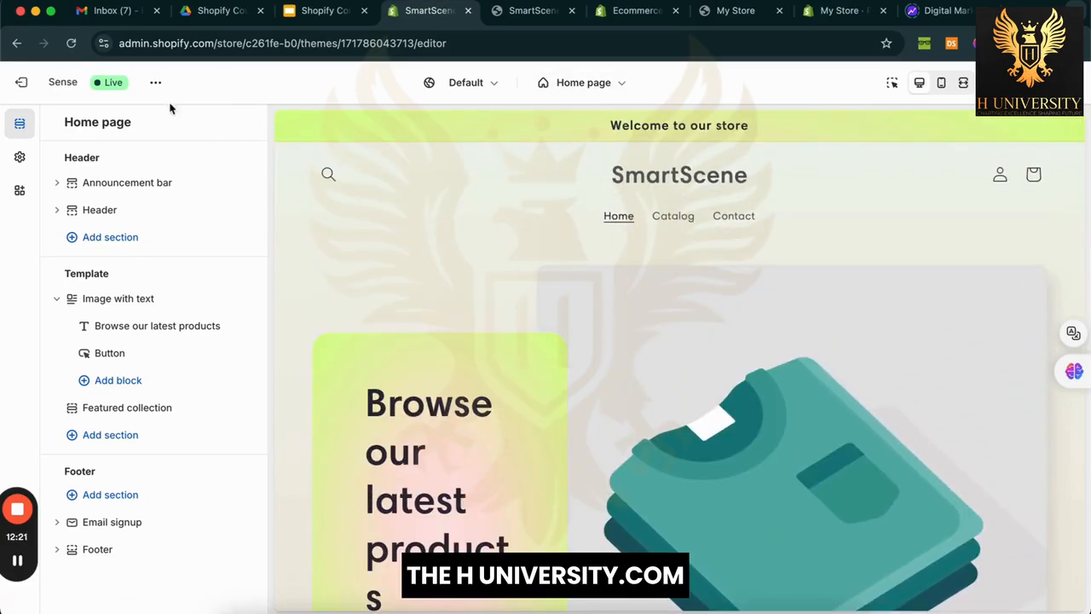
Step: Examine the Sense theme's name and its additional actions, such as code editing and documentation, in the theme editor
double_click(68, 81)
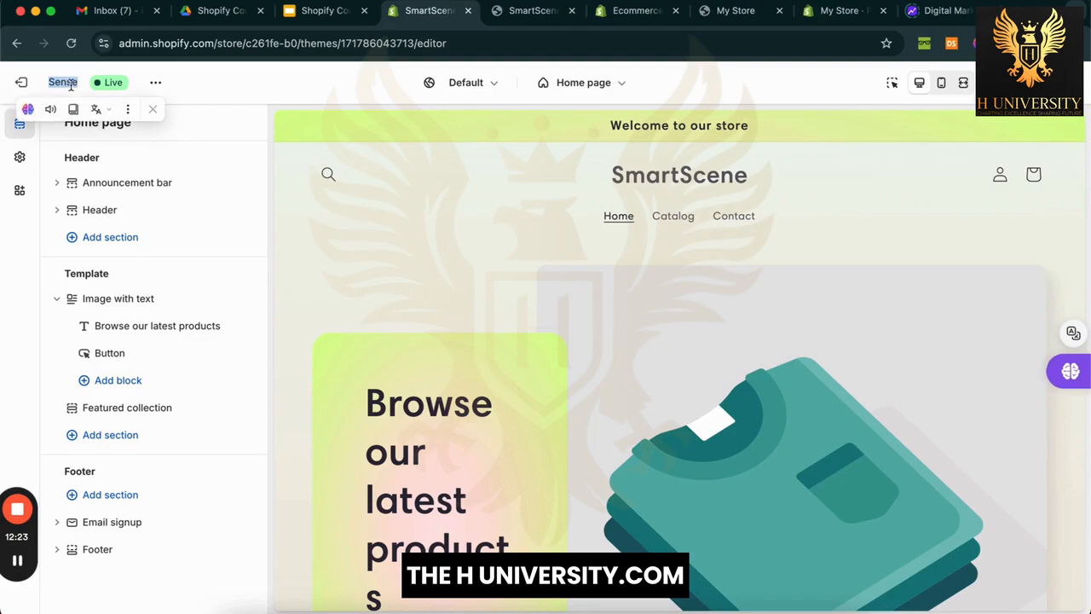
click(188, 83)
click(155, 82)
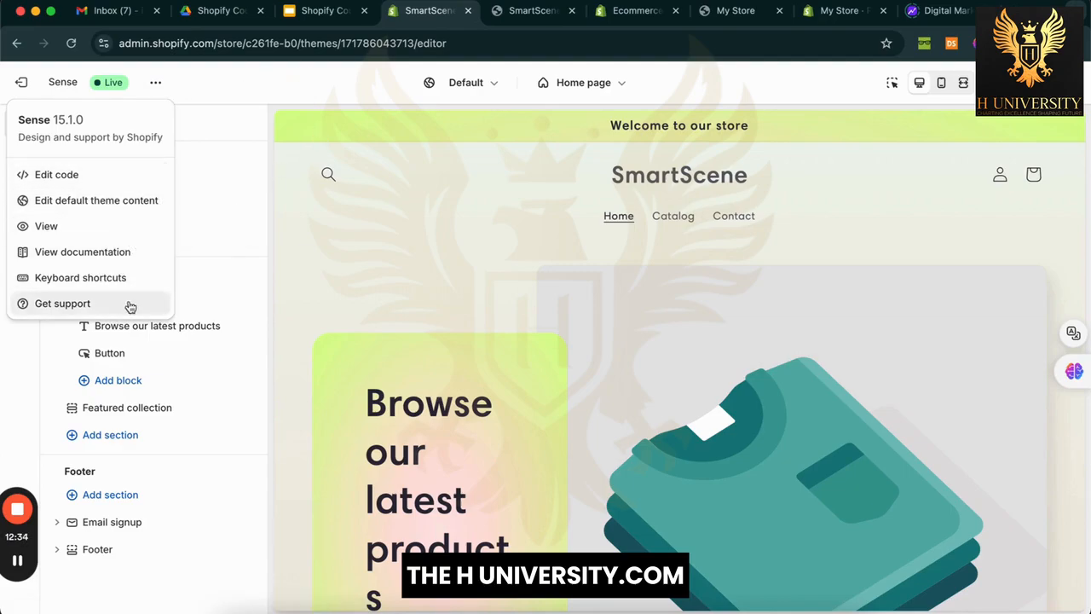
click(314, 81)
Step: Examine the market options and the list of store pages that can be customized in the theme editor
click(487, 86)
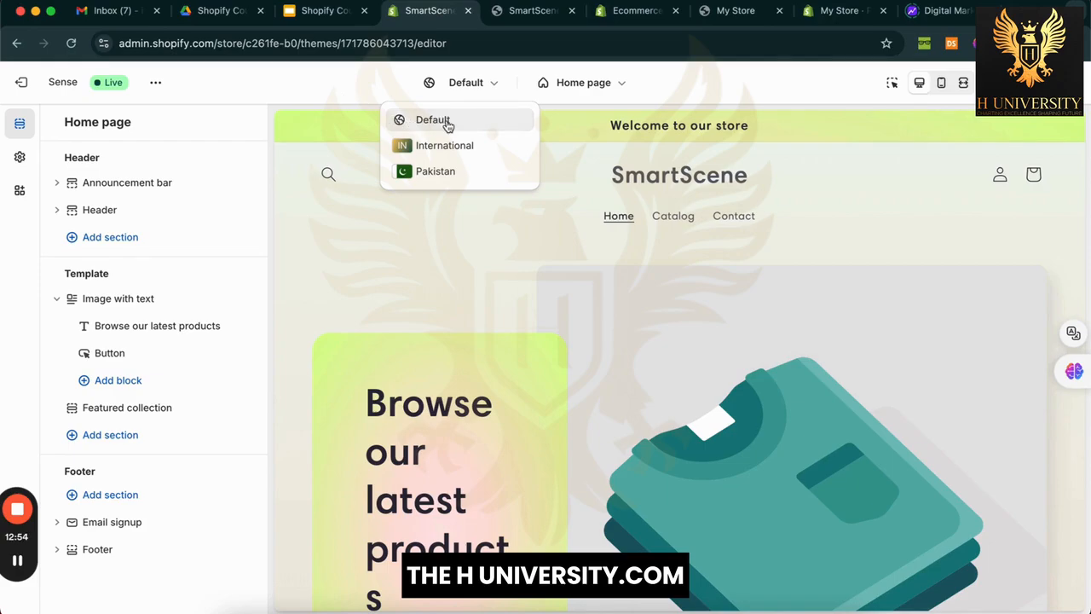
click(359, 97)
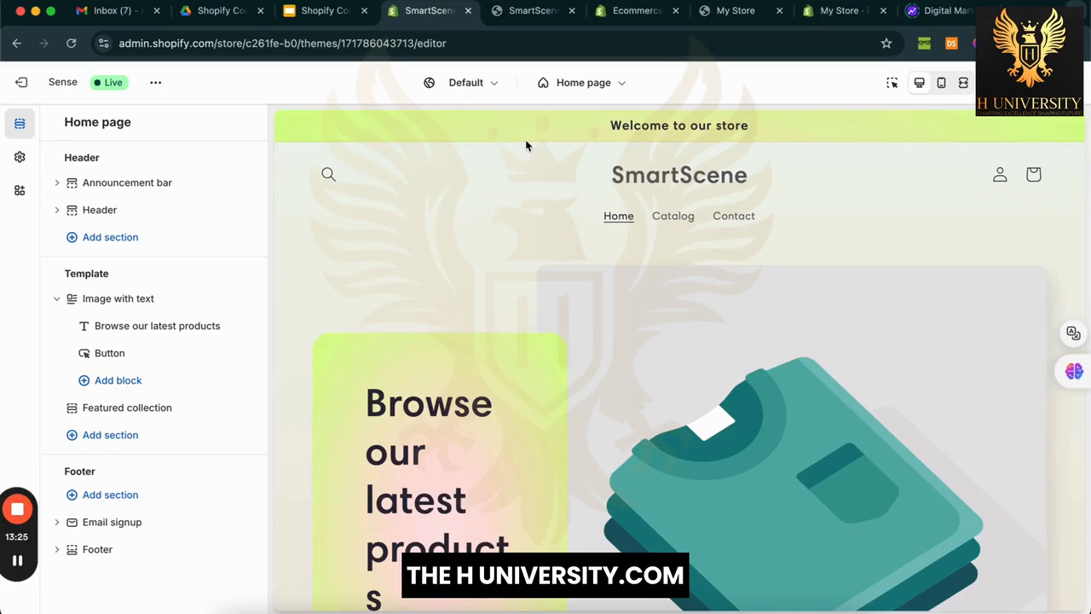
click(585, 85)
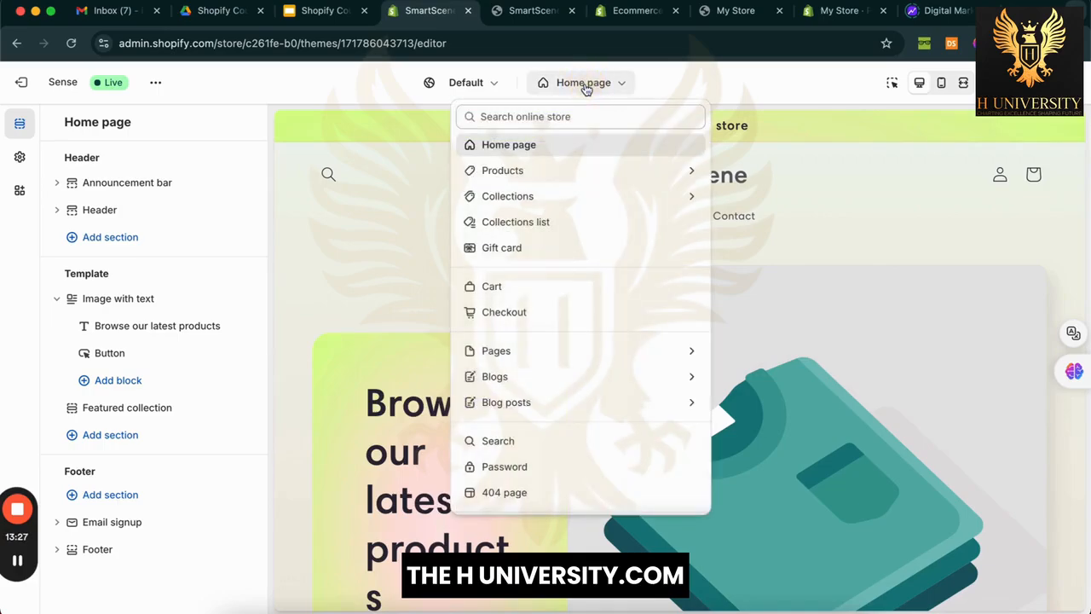
click(359, 68)
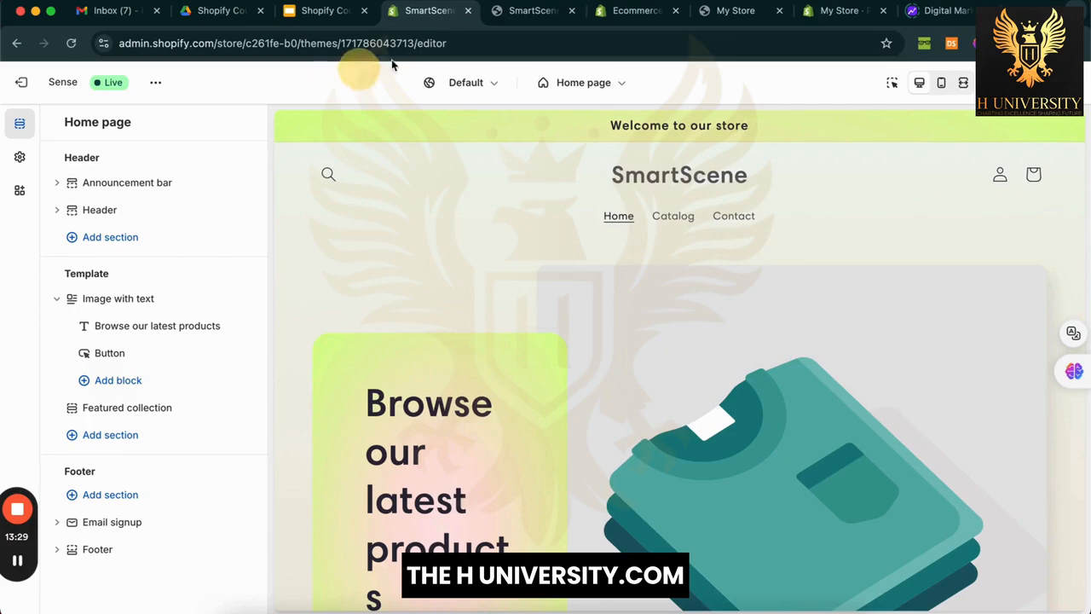
Step: Look over the live SmartScene storefront's home page from header to footer, and open its Contact page
click(520, 10)
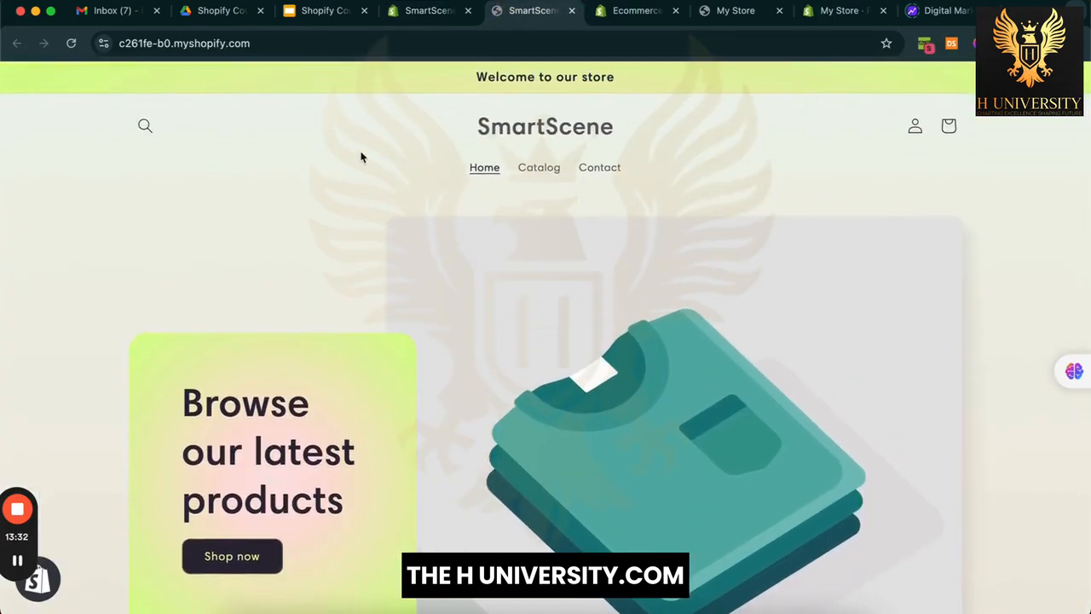
scroll(277, 297, down, 15)
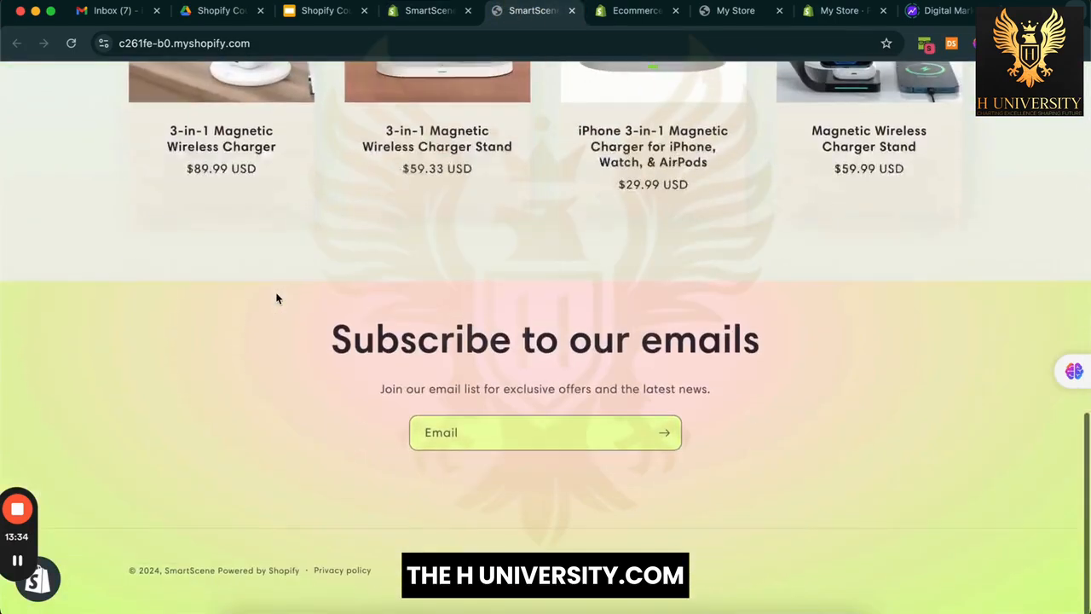
scroll(343, 204, up, 15)
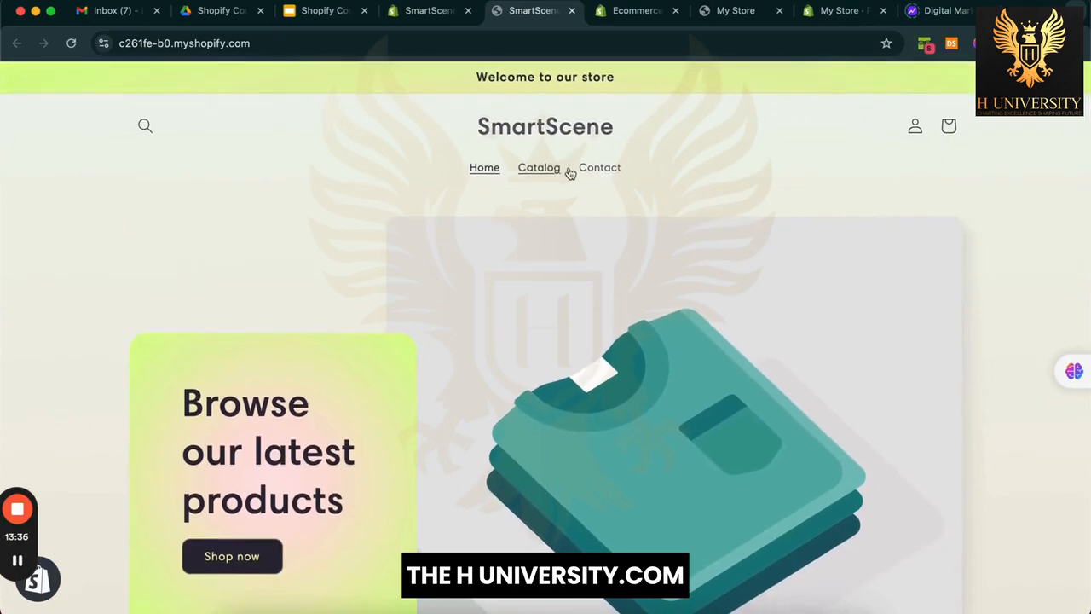
click(597, 168)
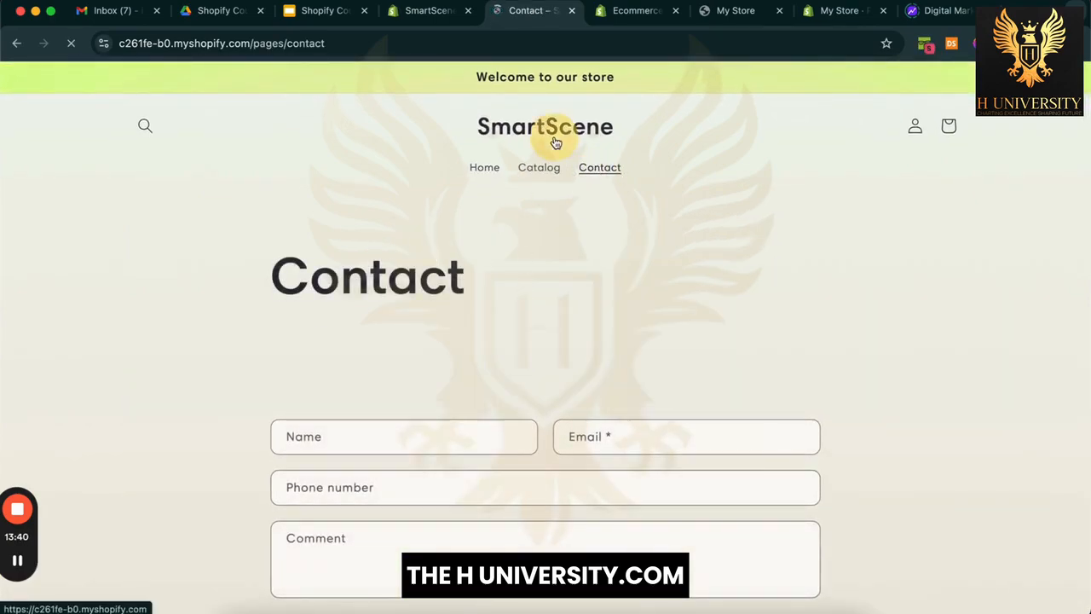
Step: Return to the theme editor, check the list of customizable pages, and look over the home page's desktop preview
click(421, 17)
click(583, 82)
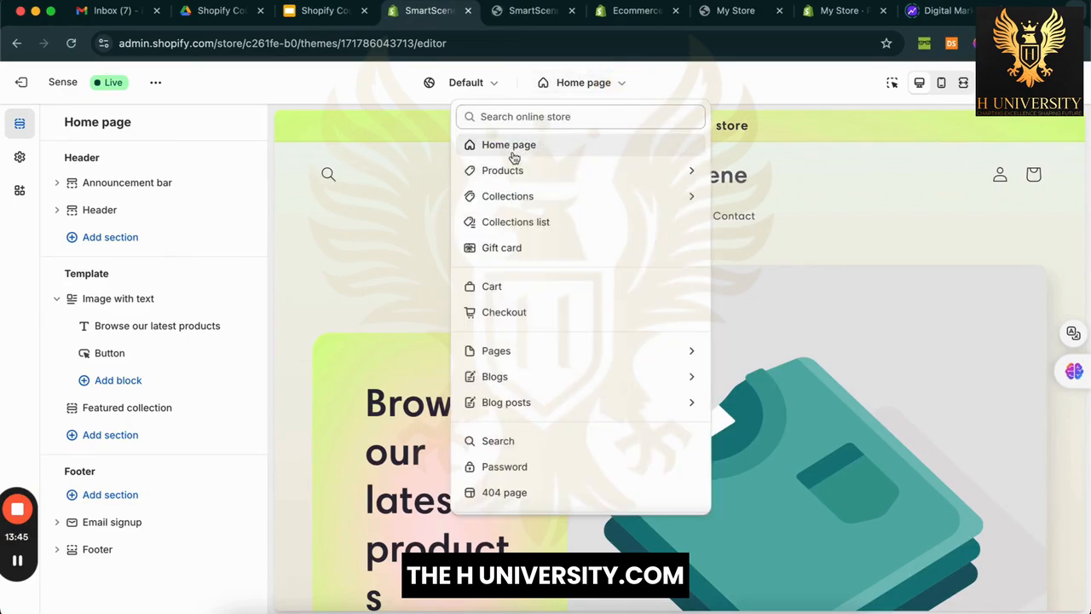
click(714, 77)
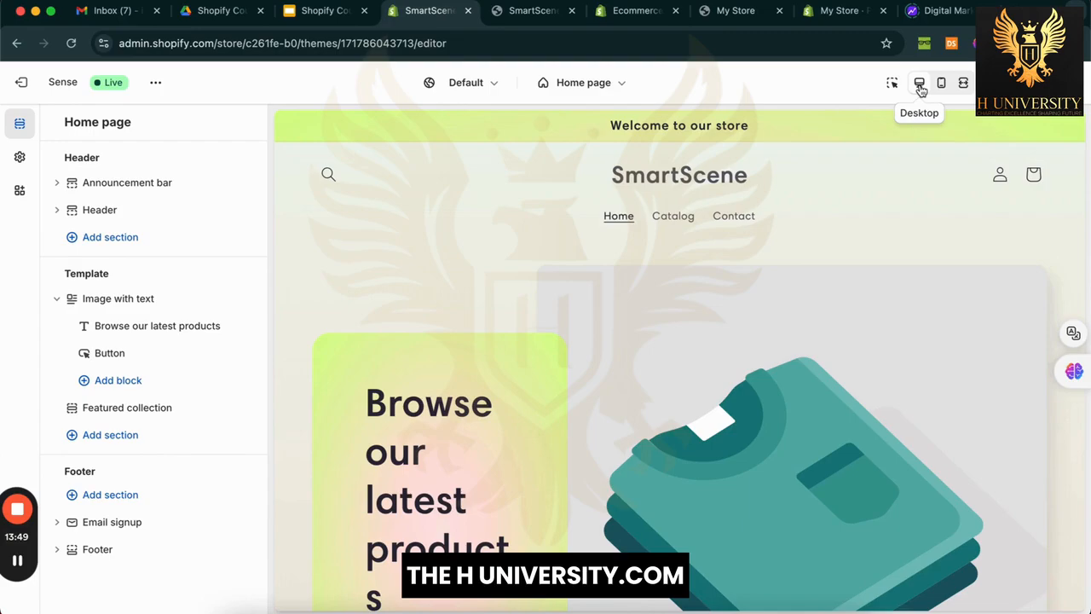
scroll(824, 336, down, 3)
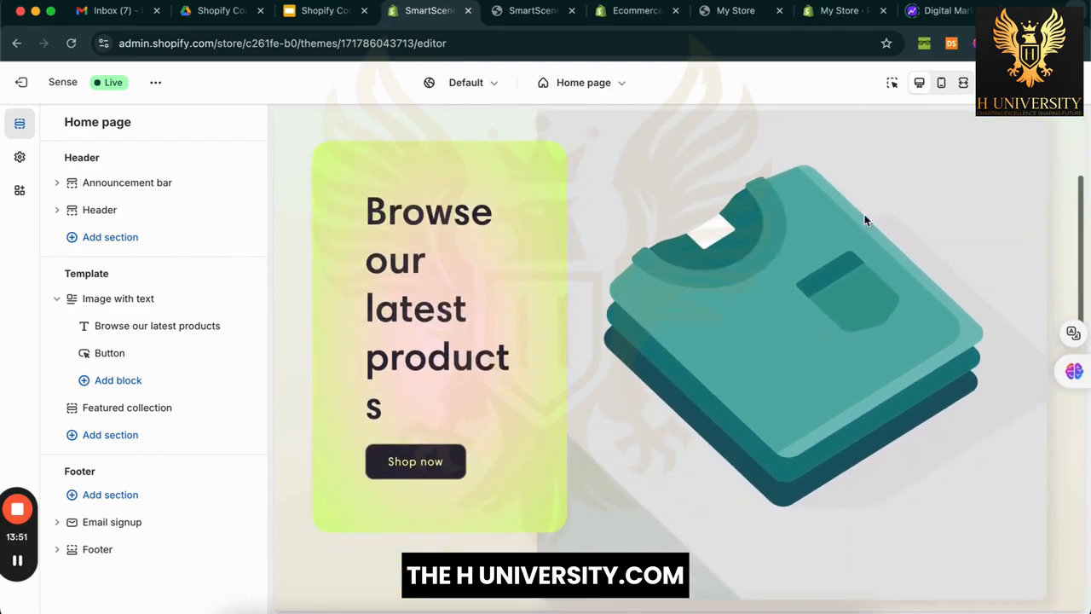
scroll(810, 247, up, 3)
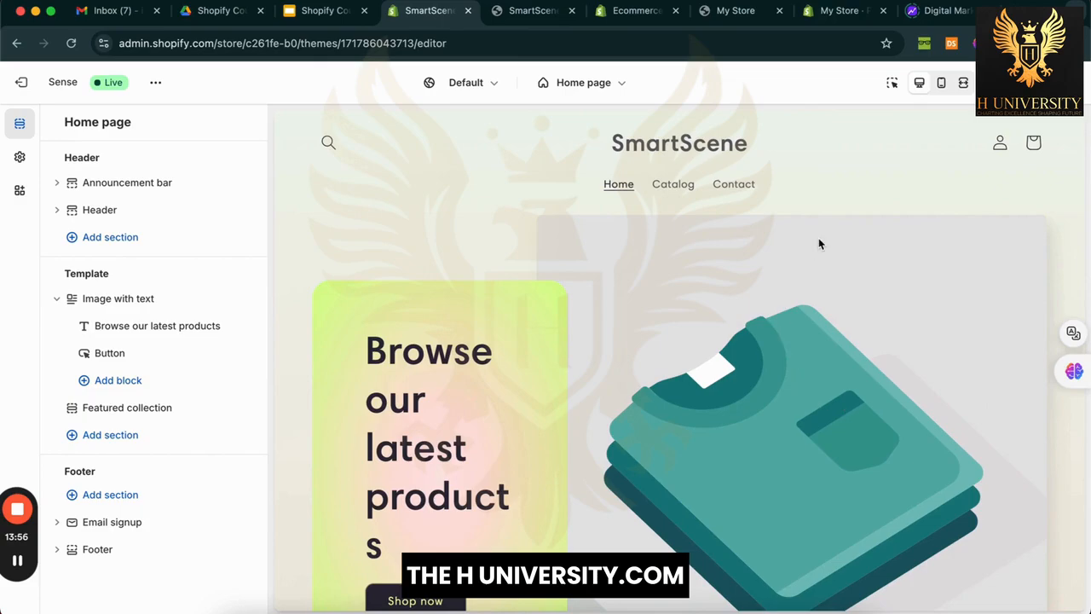
scroll(889, 237, up, 1)
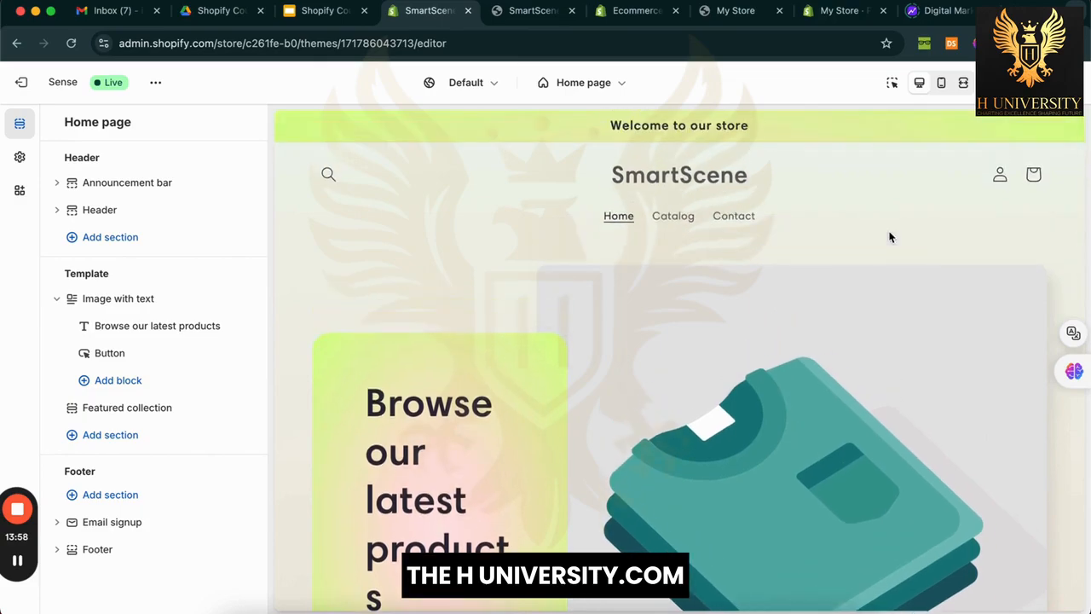
Step: Preview the home page in the mobile view, down to the featured products
click(941, 82)
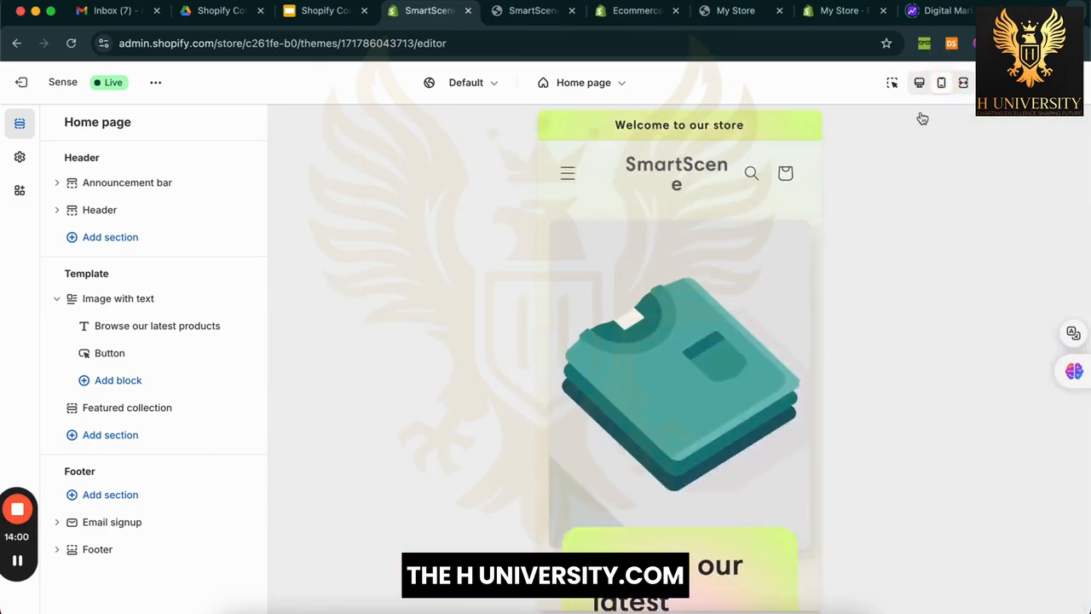
scroll(732, 263, down, 5)
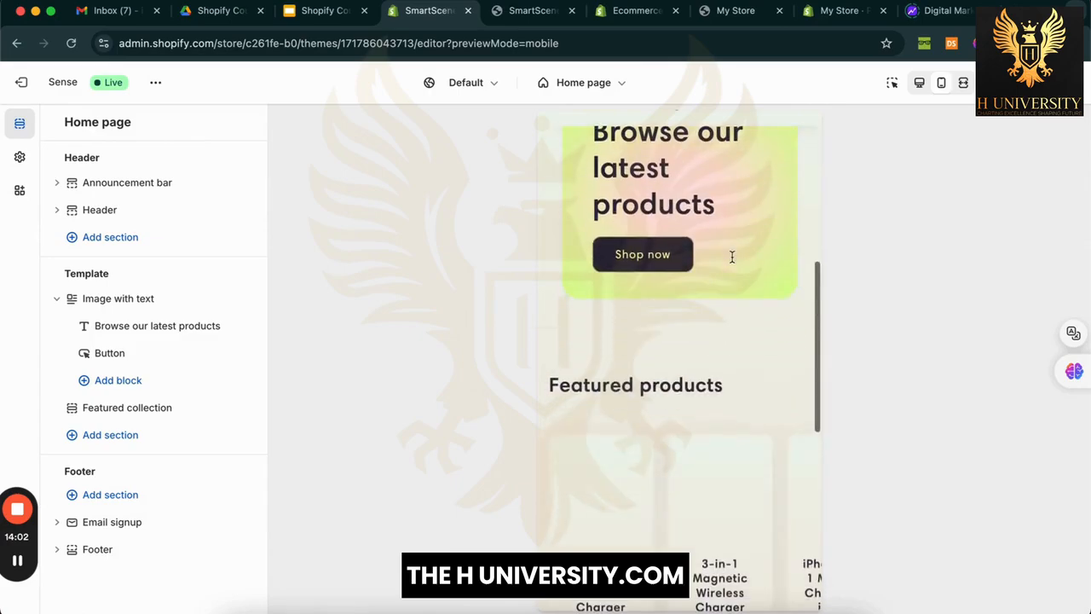
scroll(611, 349, down, 2)
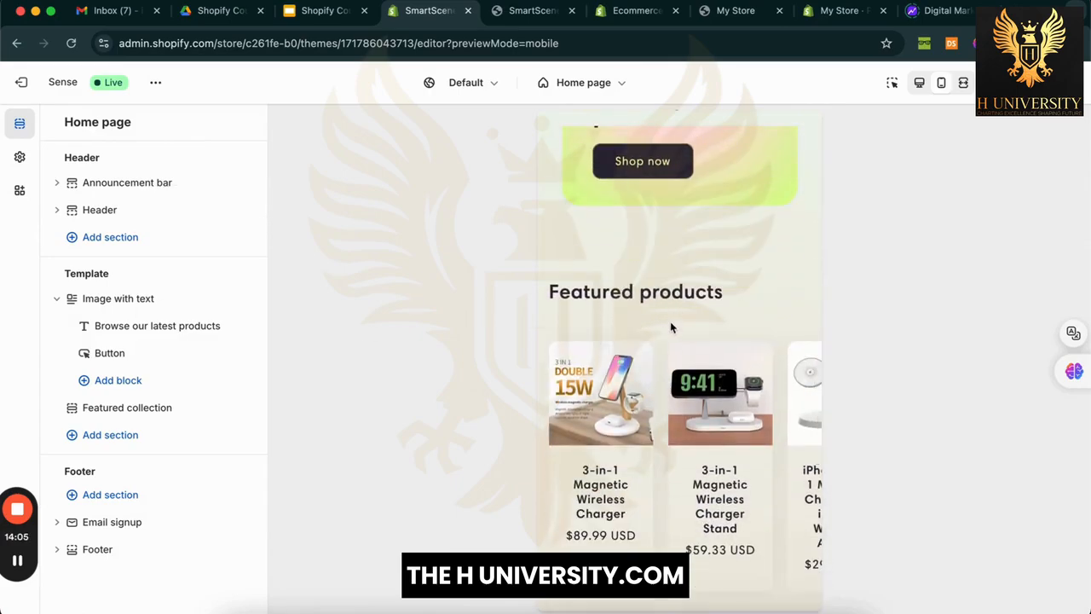
scroll(670, 324, up, 6)
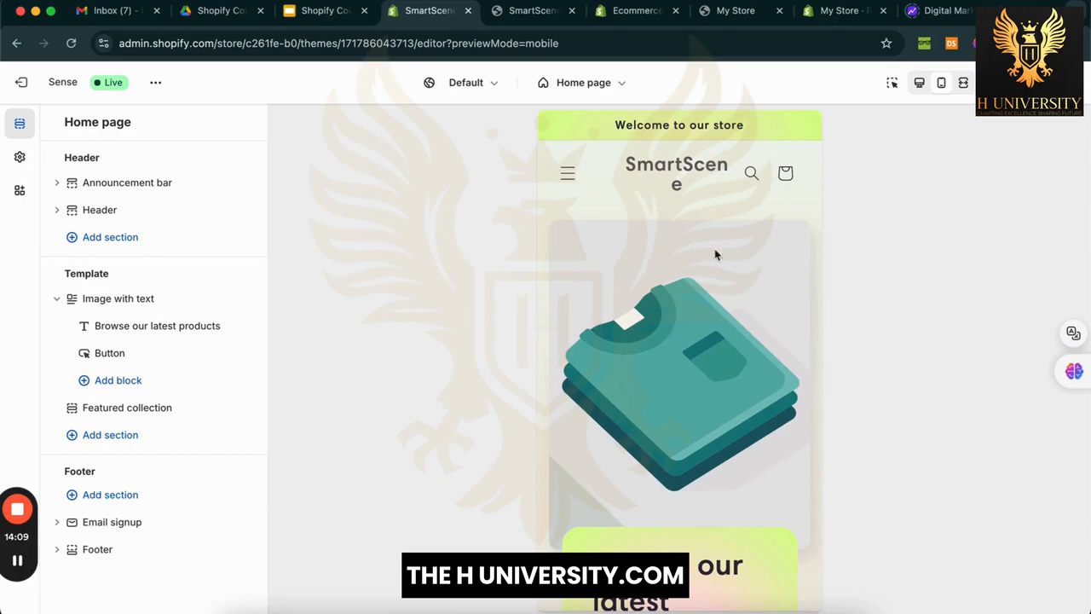
Step: Preview the home page in fullscreen down to the featured products, and return to the desktop view
click(962, 84)
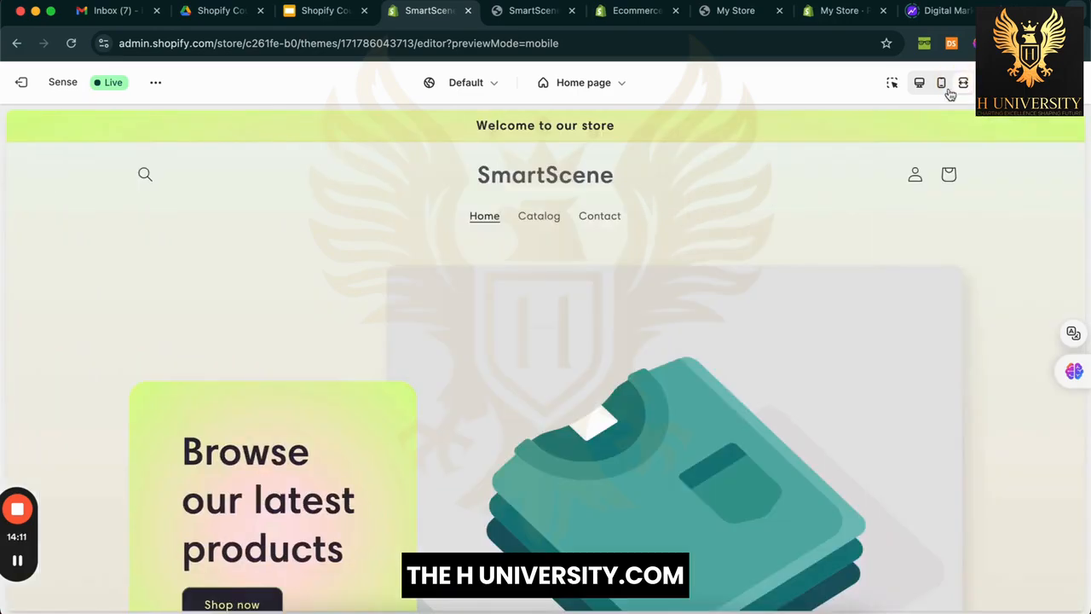
scroll(555, 274, down, 8)
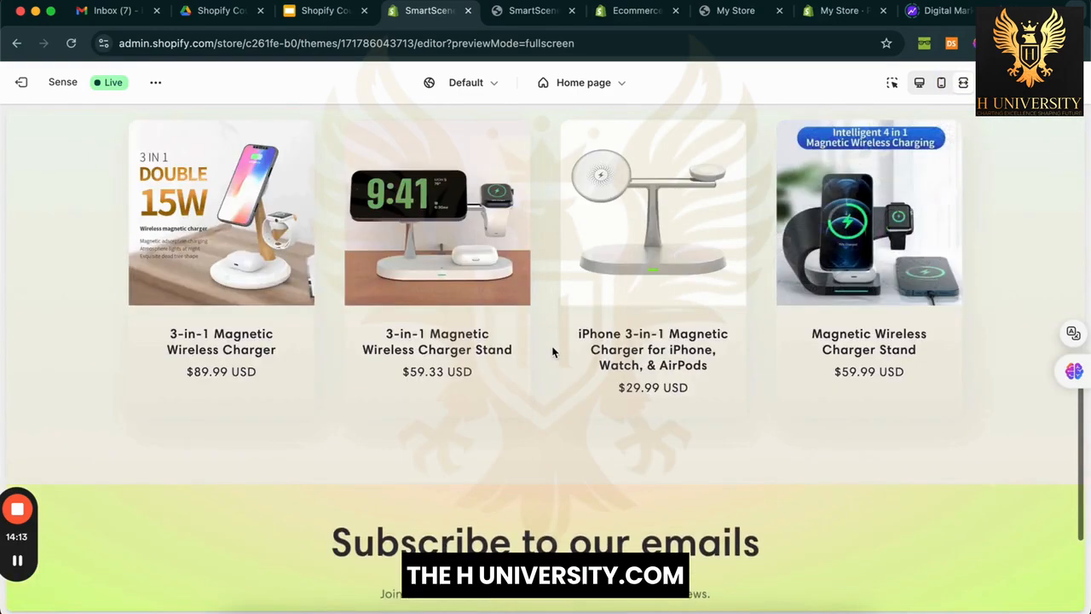
scroll(551, 345, up, 10)
click(918, 89)
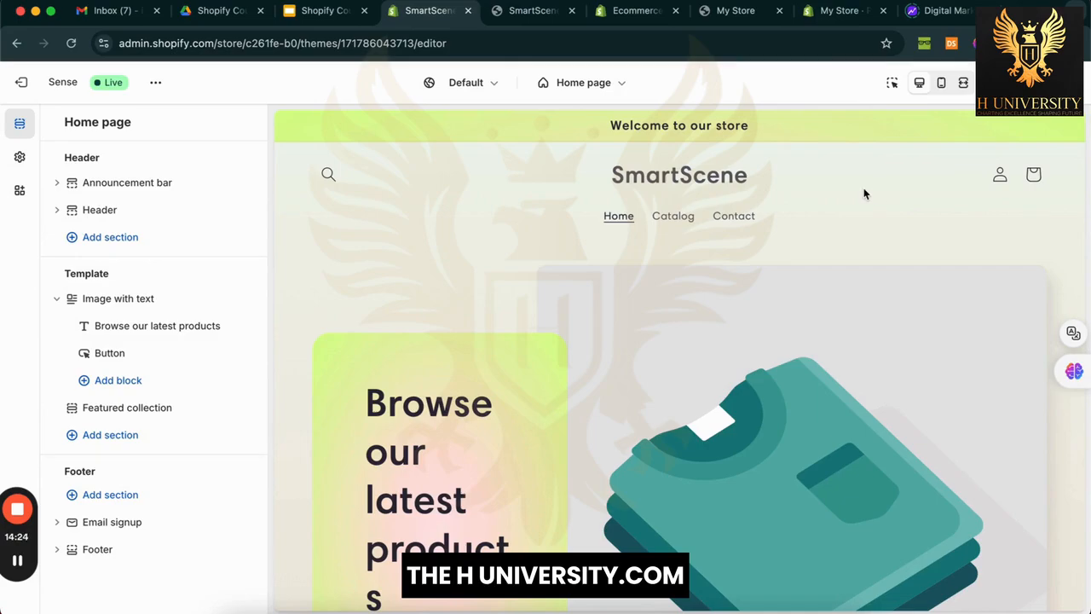
Step: Compare the mobile view of the home page with the desktop view, examining the desktop image-with-text banner
click(942, 83)
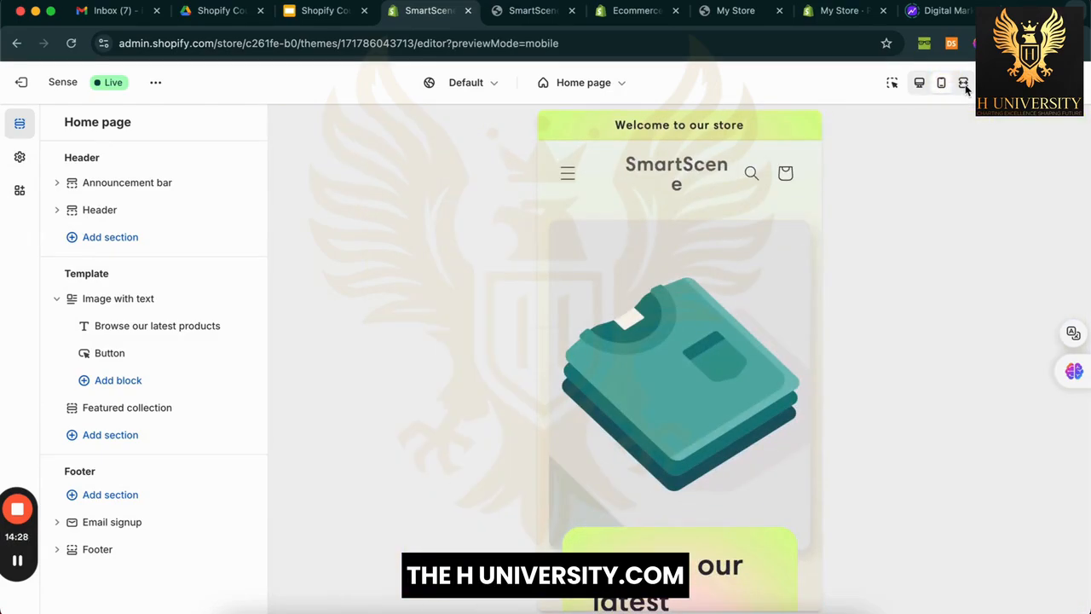
click(919, 83)
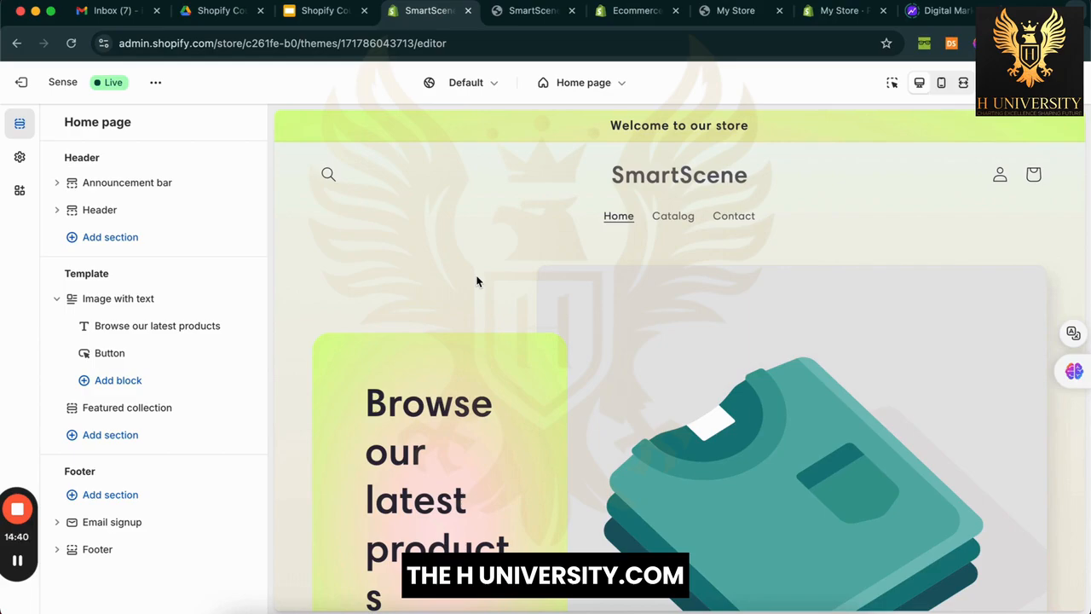
scroll(477, 282, down, 3)
scroll(482, 362, up, 3)
scroll(533, 278, down, 2)
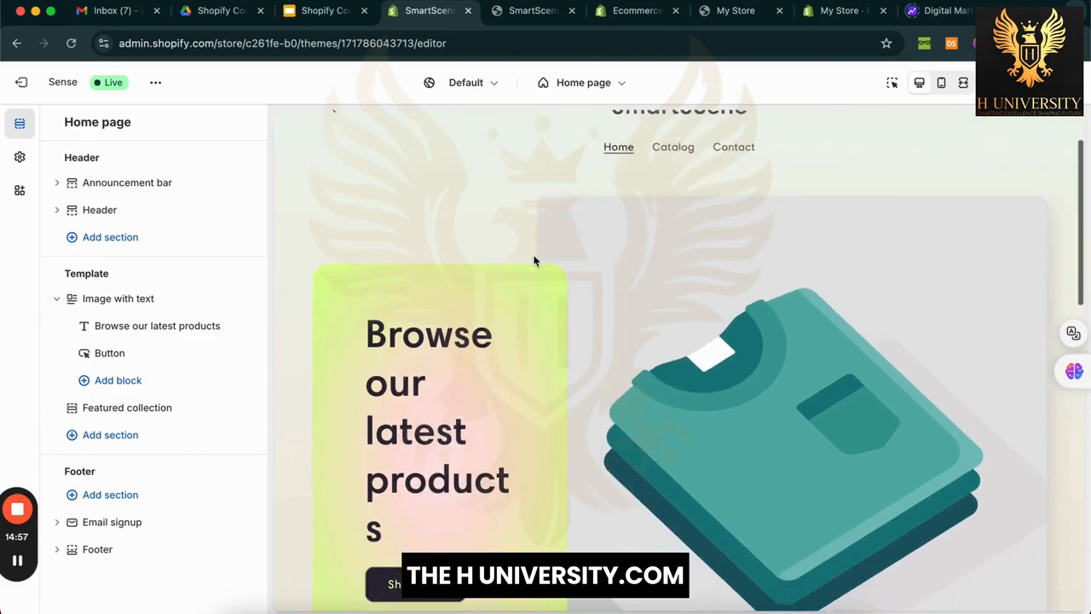
scroll(534, 260, down, 1)
scroll(523, 349, up, 4)
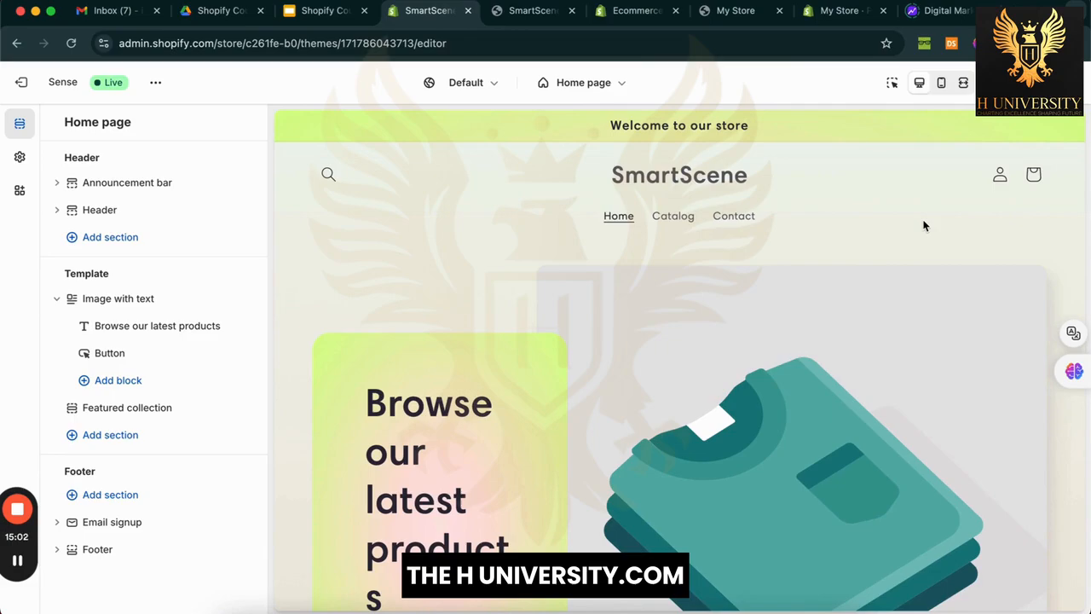
Step: Examine how the banner and featured products are laid out in the mobile view, and switch back to desktop
click(941, 82)
scroll(746, 230, down, 1)
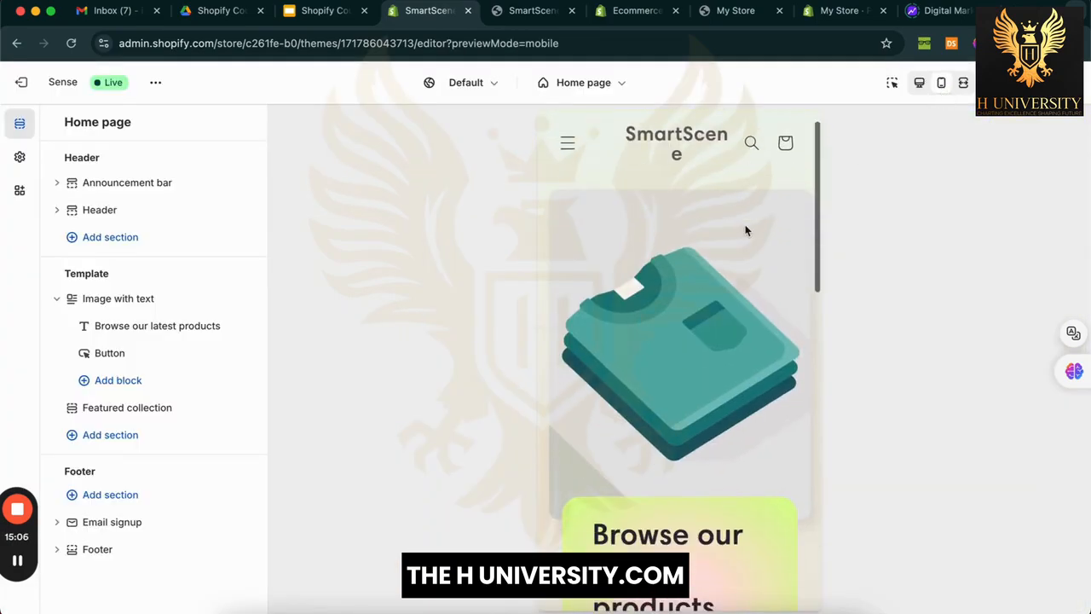
scroll(745, 230, down, 3)
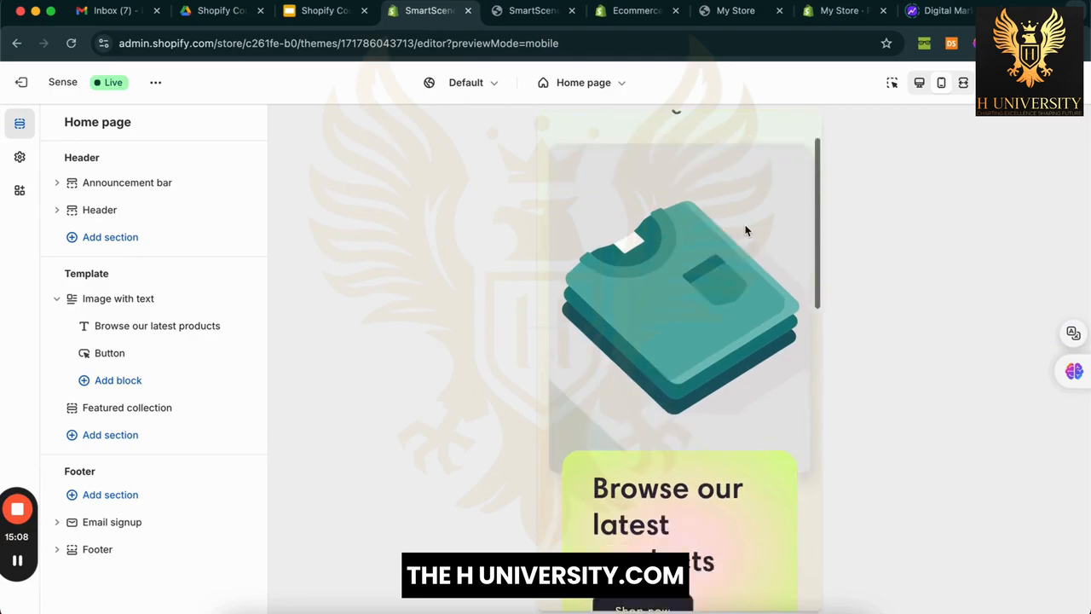
scroll(745, 230, down, 2)
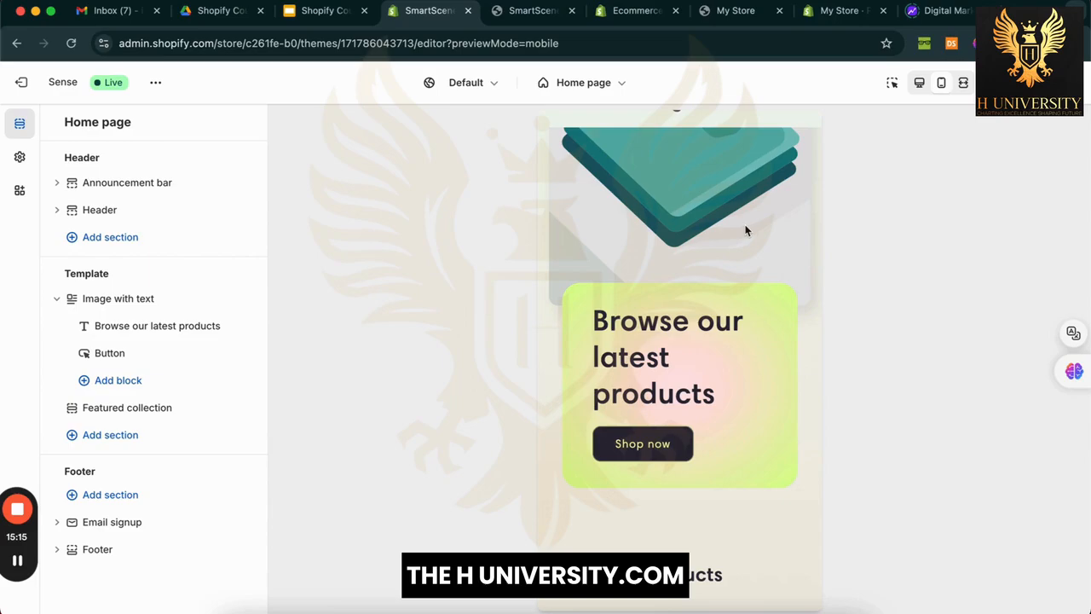
scroll(745, 230, down, 3)
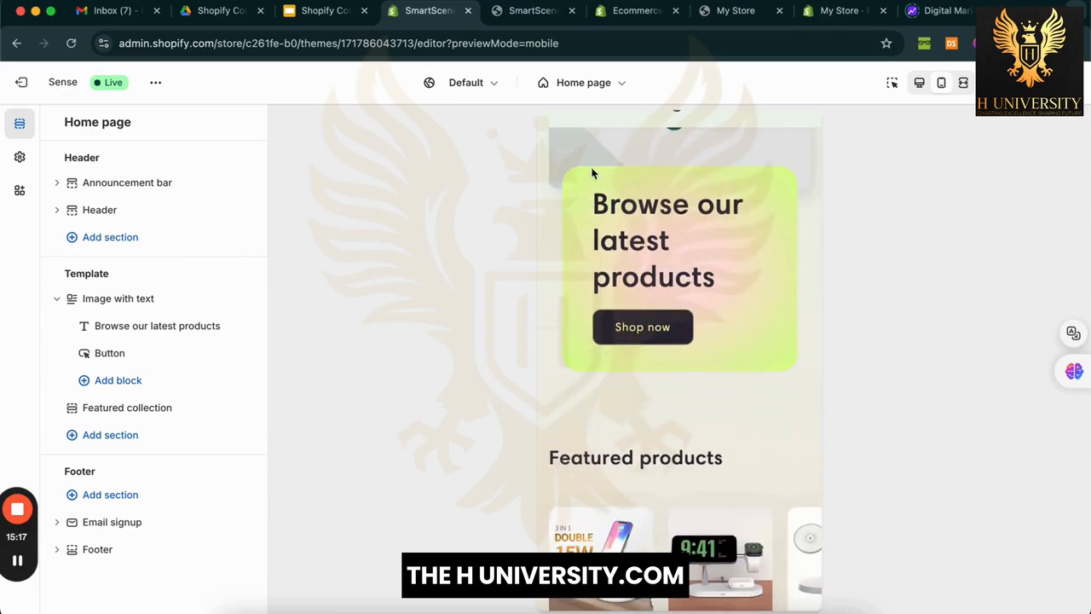
scroll(665, 362, down, 3)
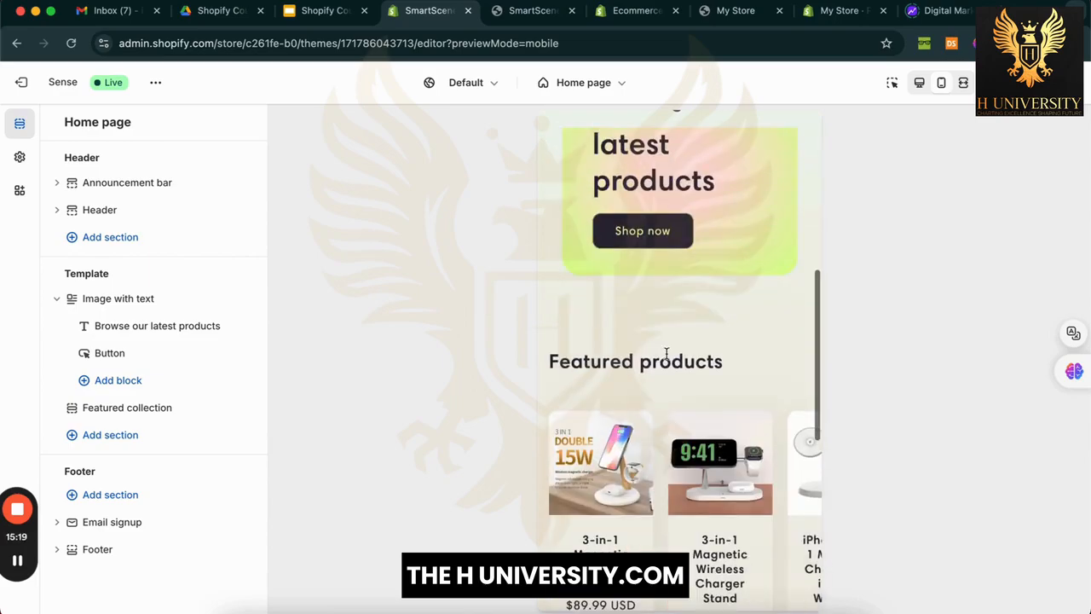
scroll(669, 367, up, 8)
click(920, 85)
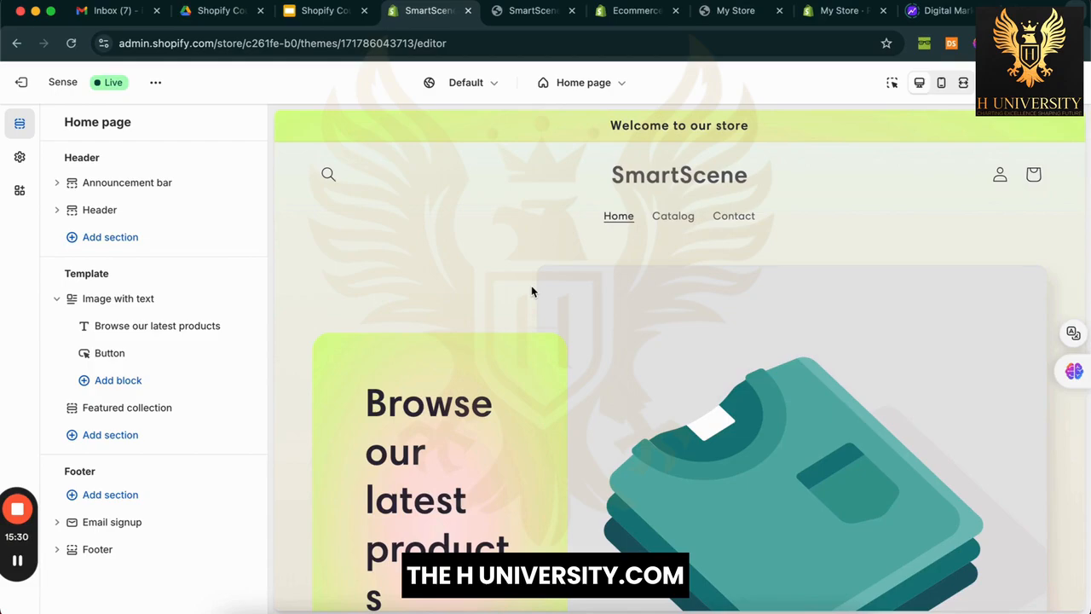
Step: Examine the Home page panel title and the header area in the preview, from the announcement bar to the navigation links
triple_click(117, 122)
click(162, 123)
click(294, 120)
drag(279, 118, 916, 273)
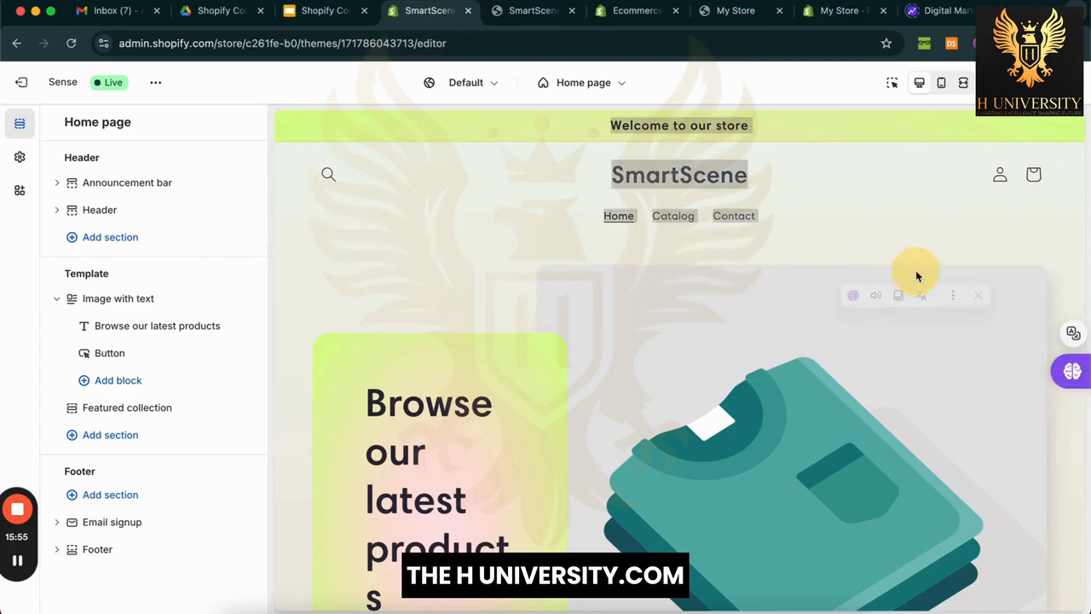
click(1074, 126)
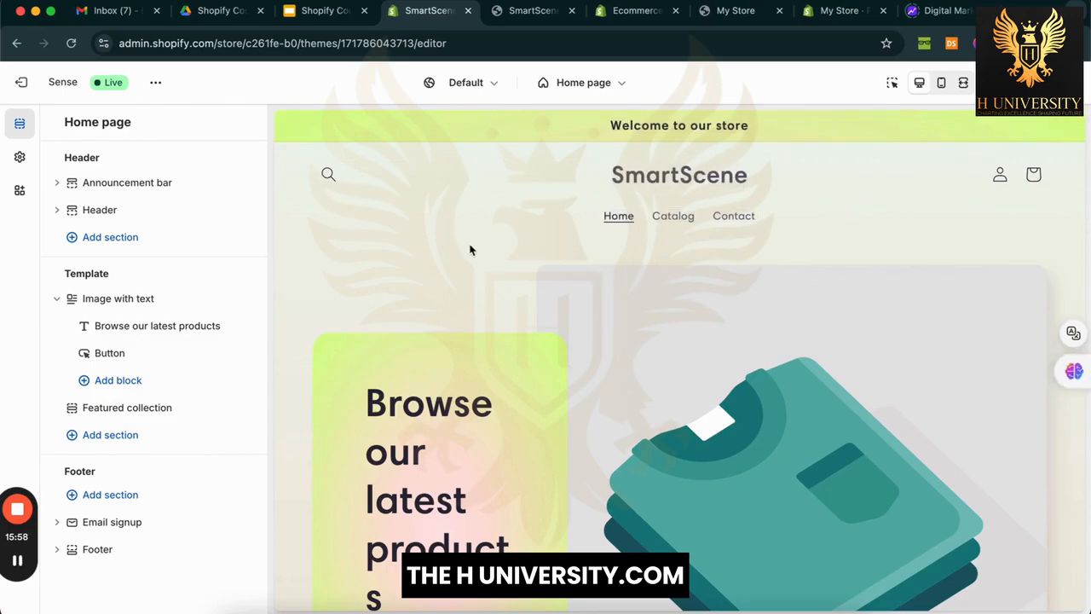
Step: Examine the "Welcome to our store" announcement text in the home page preview
triple_click(664, 132)
click(625, 133)
triple_click(656, 127)
click(658, 126)
Step: Open darimooch.com in the browser tab that shows the live SmartScene storefront
click(543, 12)
click(545, 34)
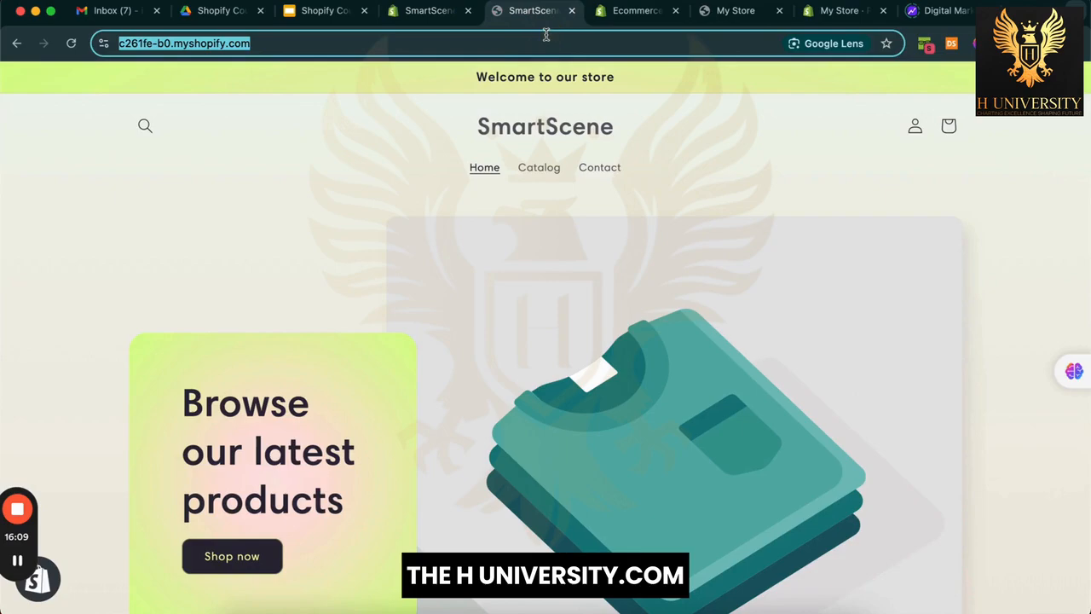
text(daari)
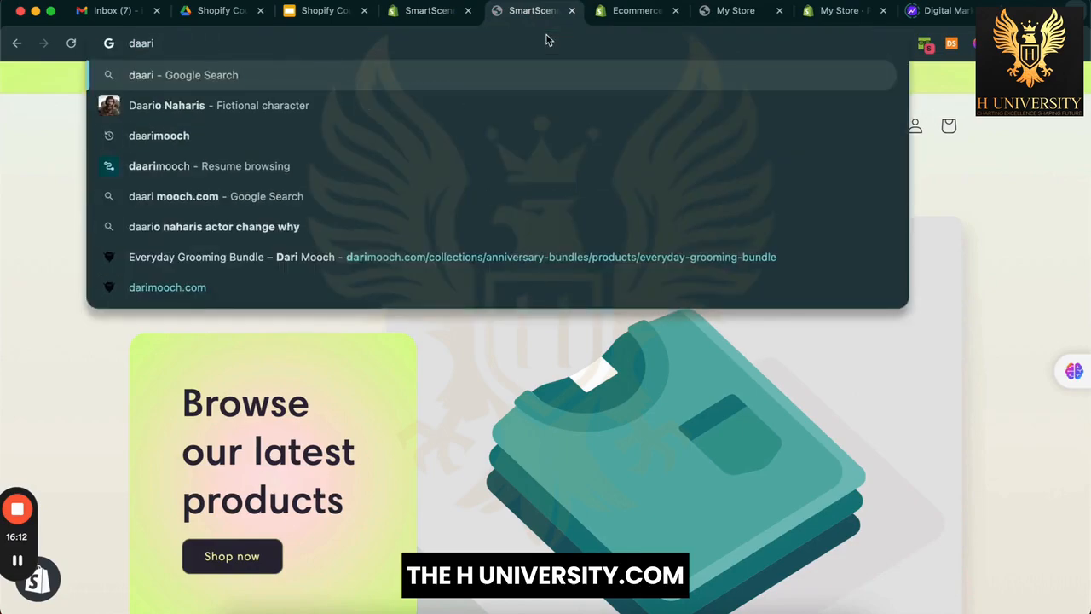
click(394, 285)
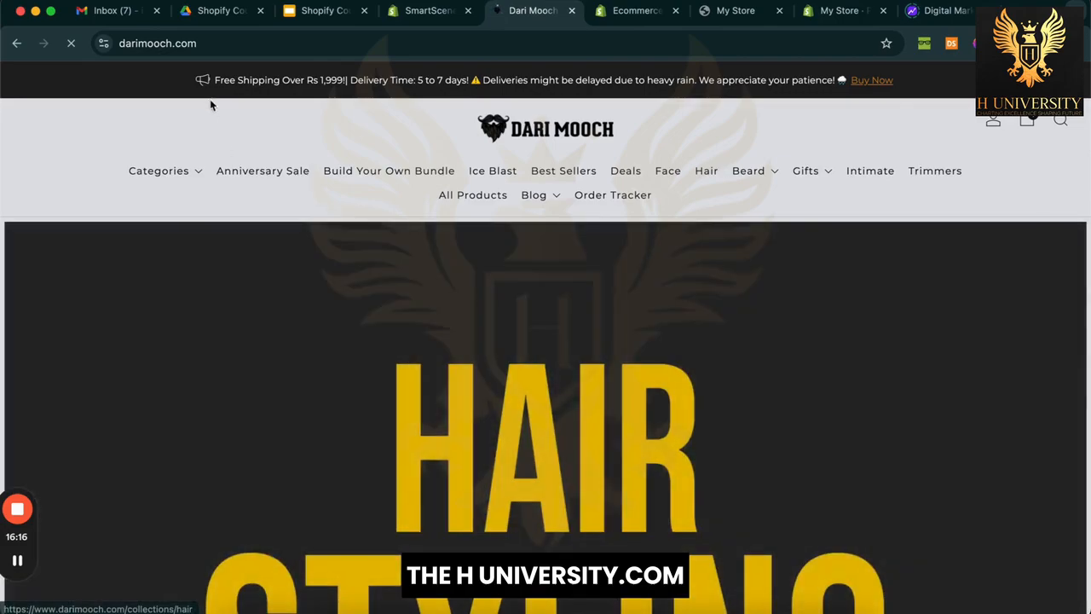
Step: Examine the free shipping and delivery time announcement above the Dari Mooch site's header
triple_click(223, 80)
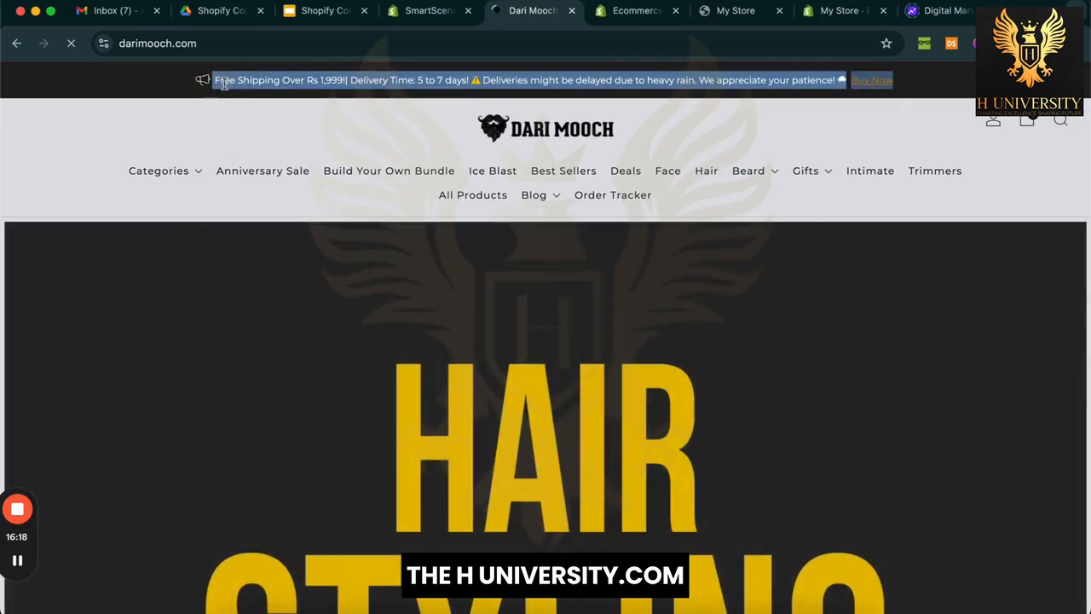
click(270, 115)
triple_click(324, 78)
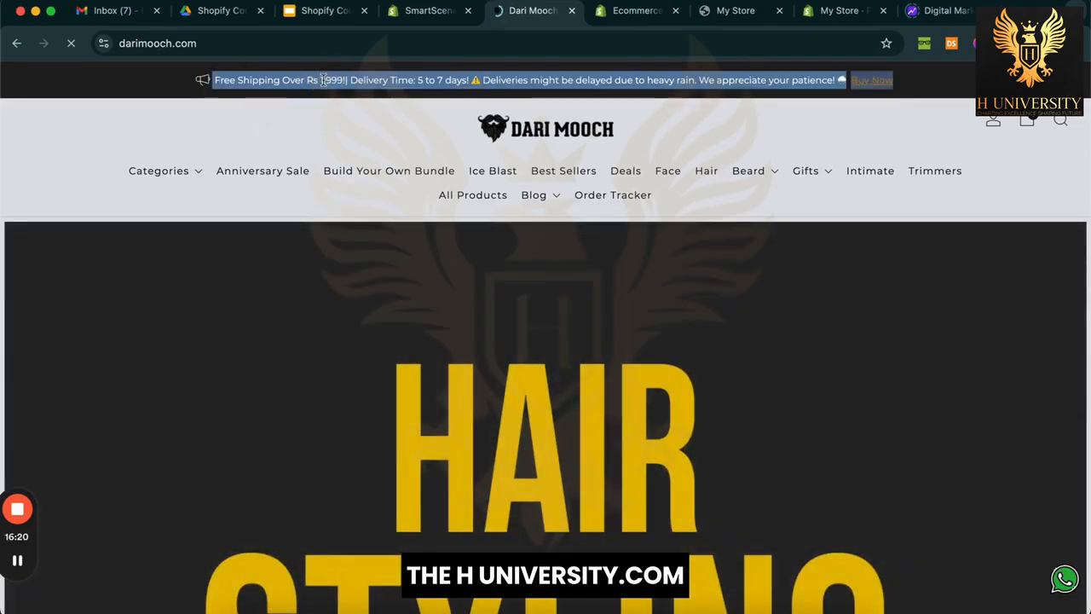
click(266, 101)
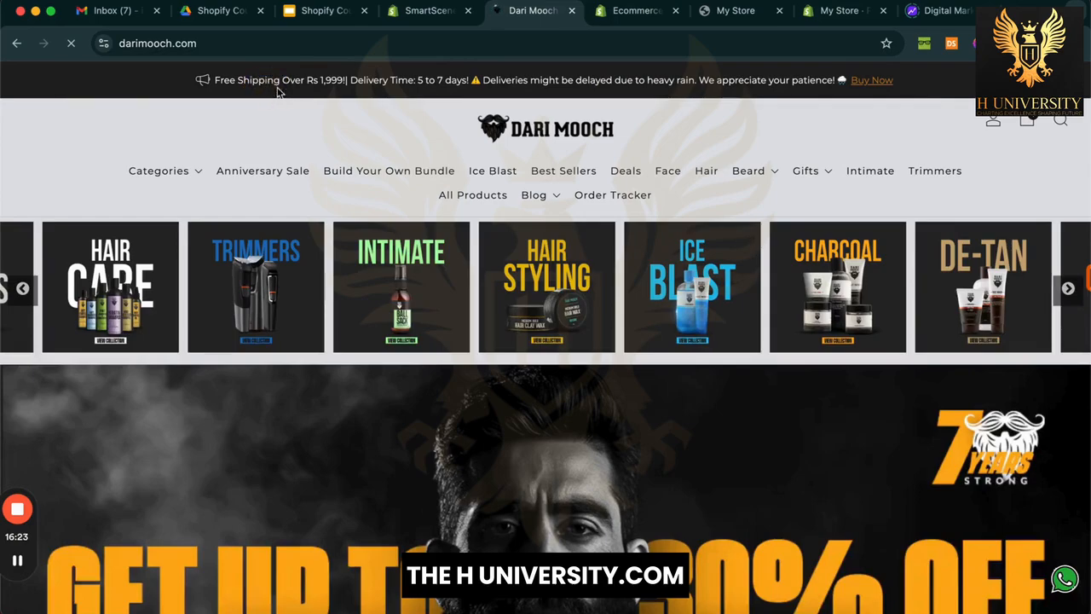
drag(290, 83, 321, 83)
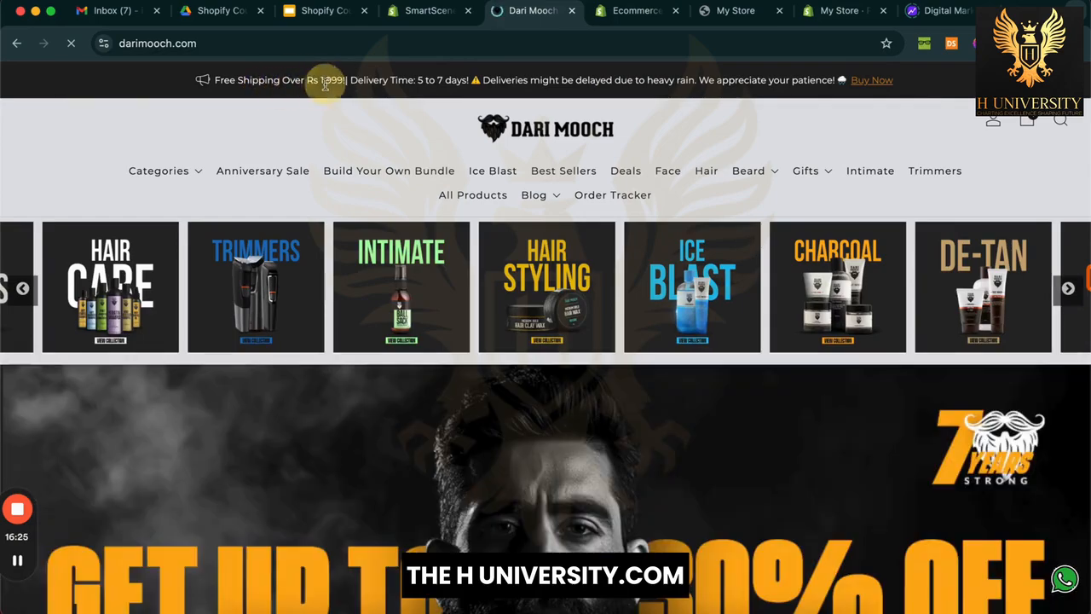
Step: Examine the delivery time and heavy rain delay notice in the Dari Mooch announcement bar
click(342, 80)
click(396, 80)
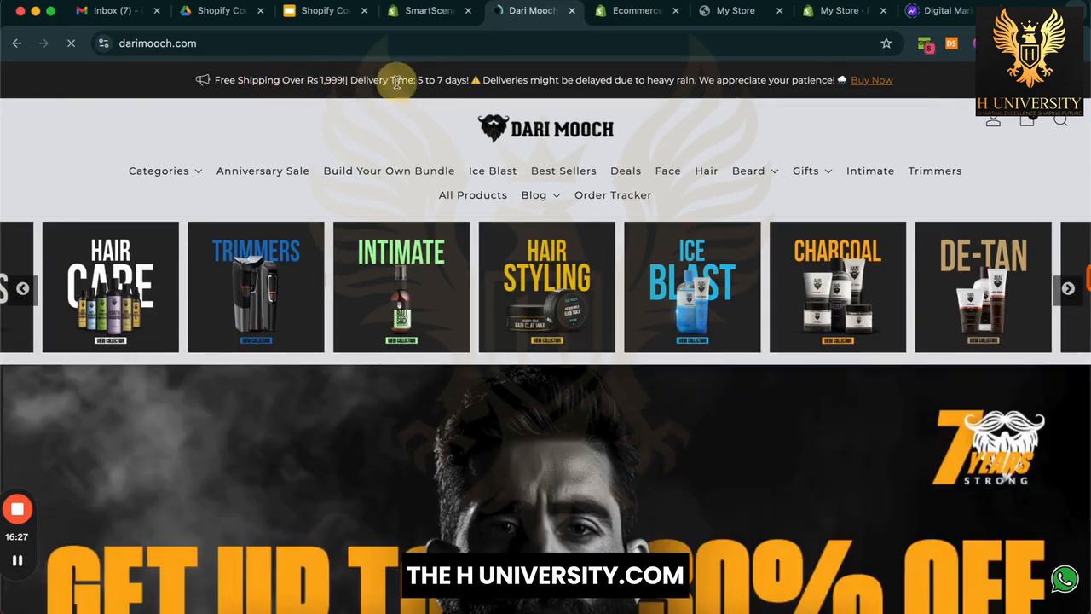
click(448, 77)
triple_click(511, 81)
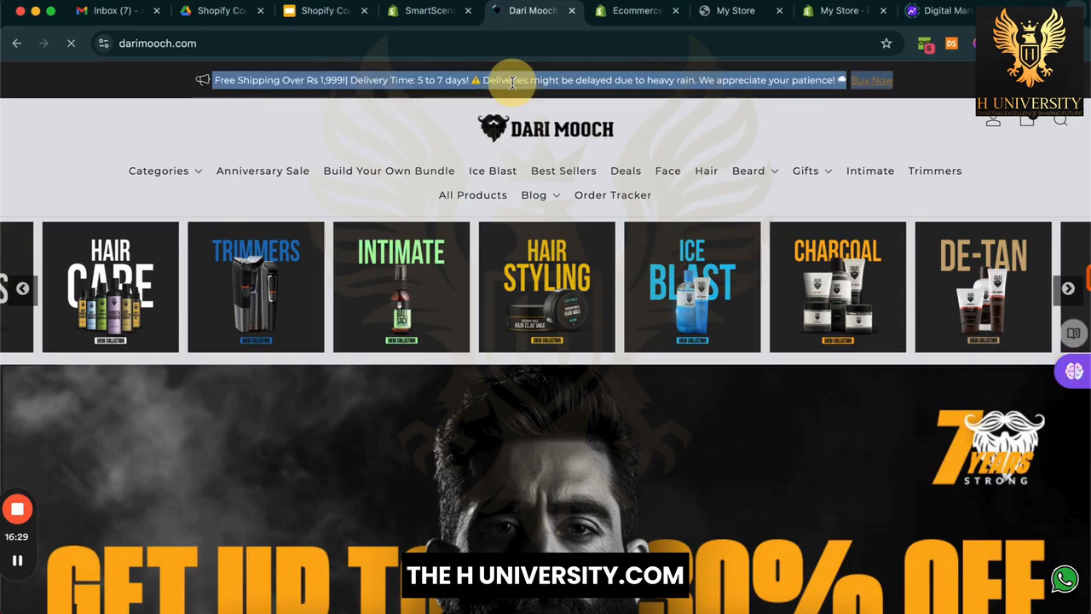
click(332, 148)
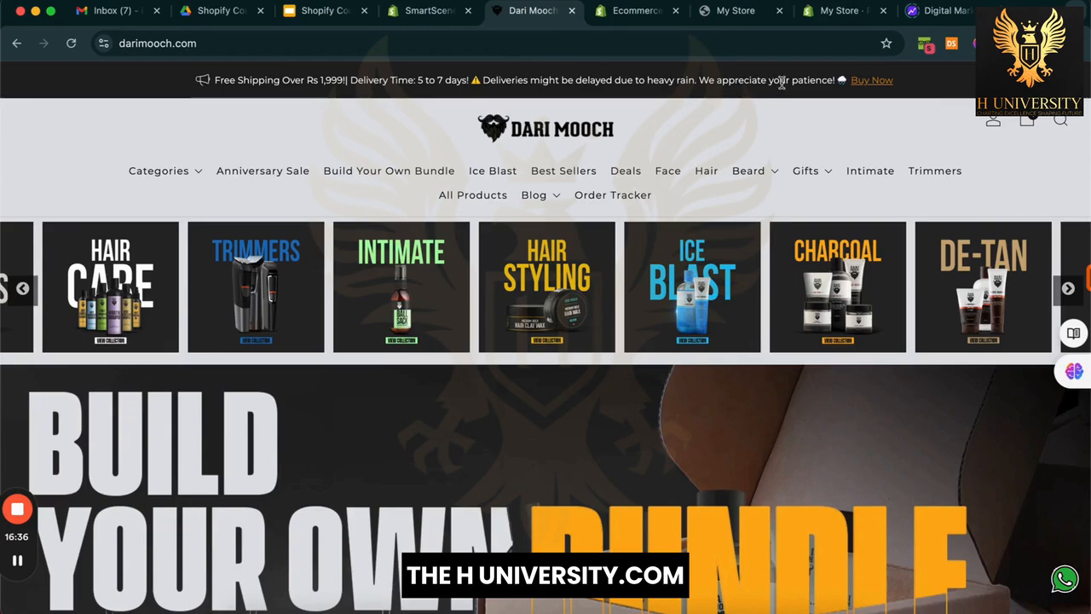
triple_click(680, 81)
click(680, 81)
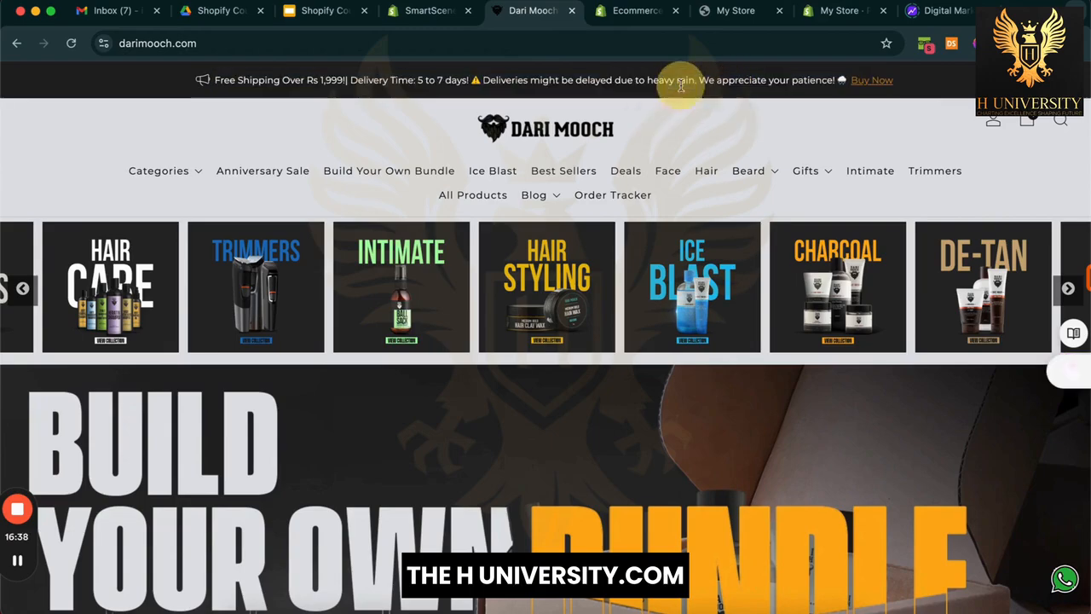
click(646, 166)
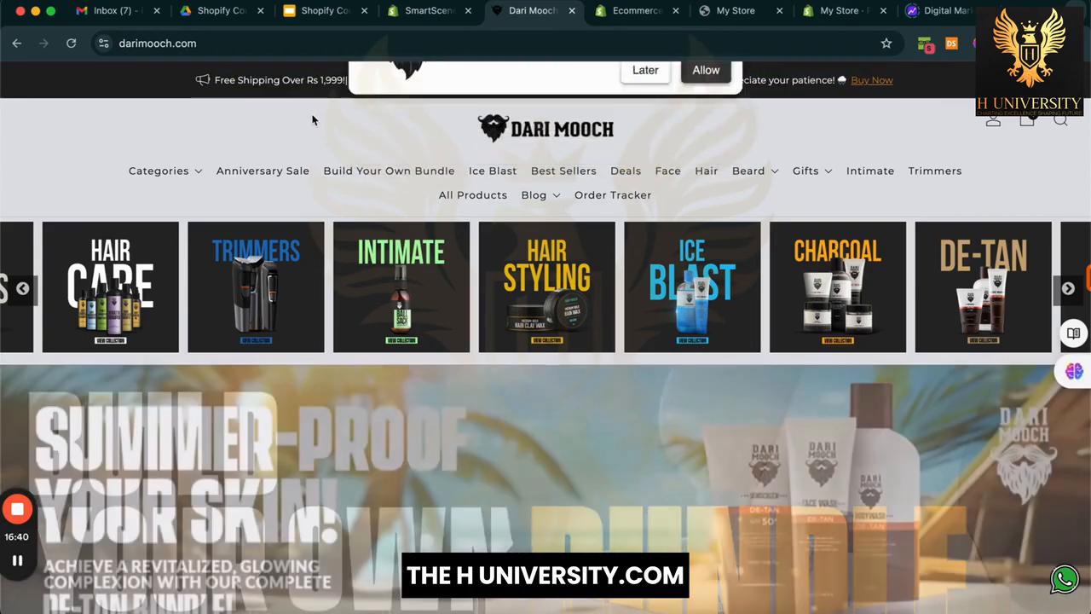
Step: Switch to the SmartScene theme editor and examine the header and image with text section in the home page preview
click(431, 12)
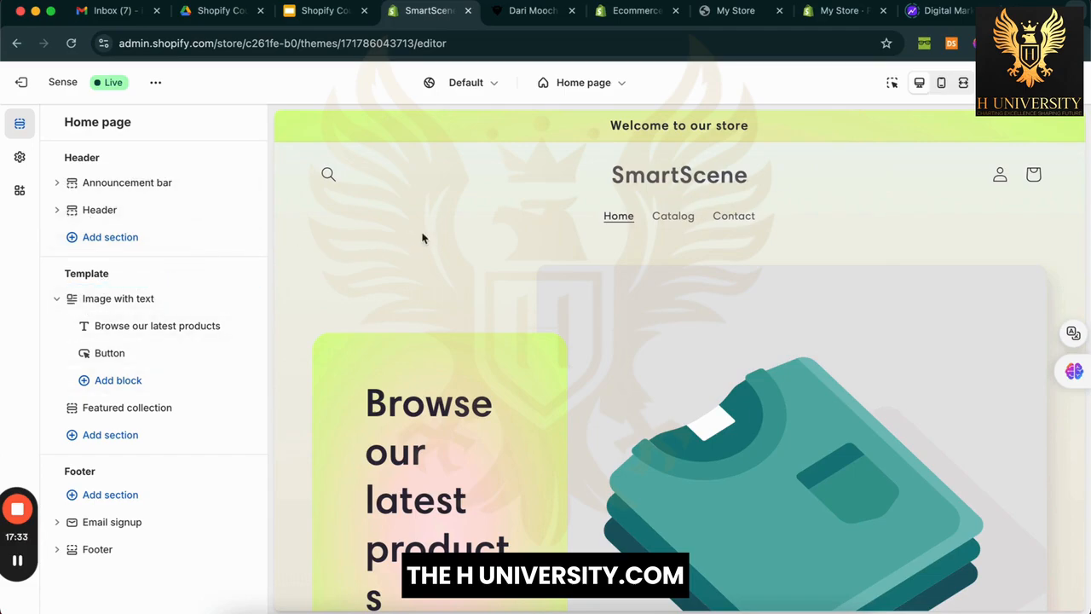
scroll(460, 282, down, 3)
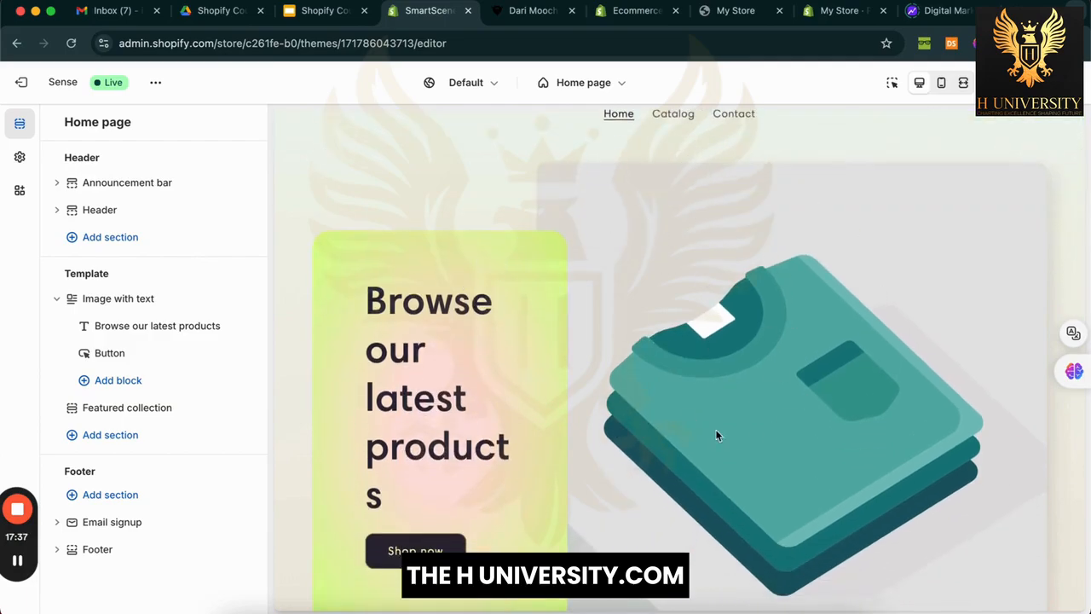
scroll(741, 302, up, 3)
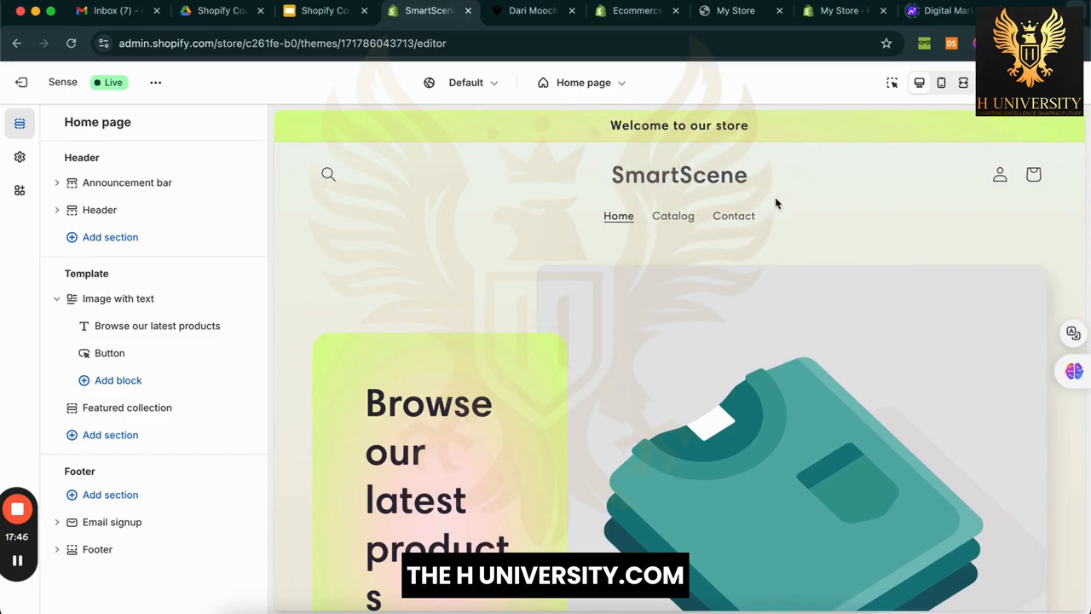
Step: Switch to the Dari Mooch site, open its Build Your Own Bundle collection and look through the banner and products
click(526, 12)
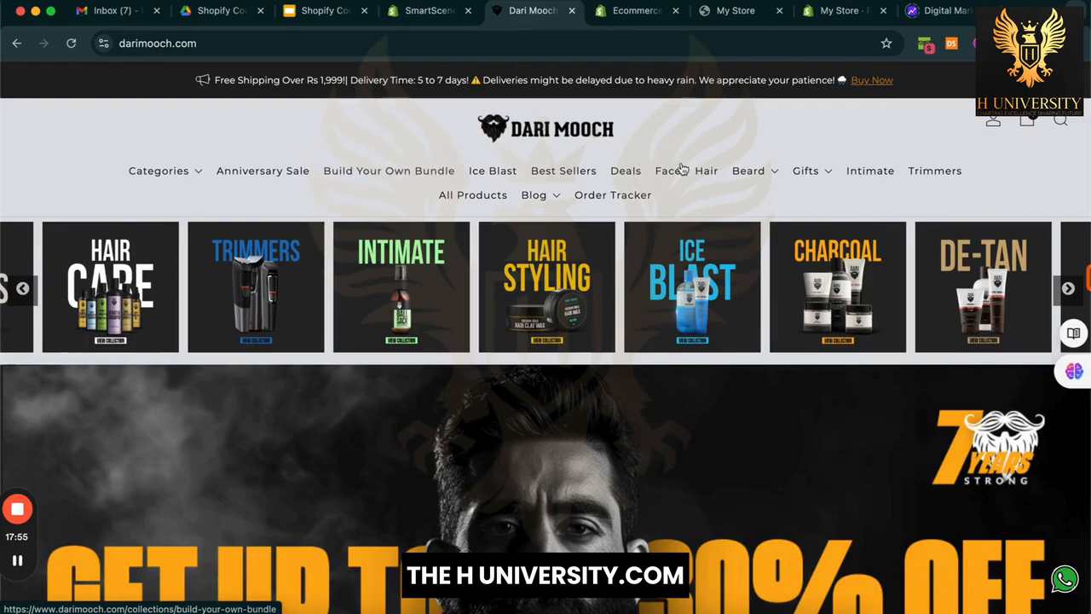
click(384, 176)
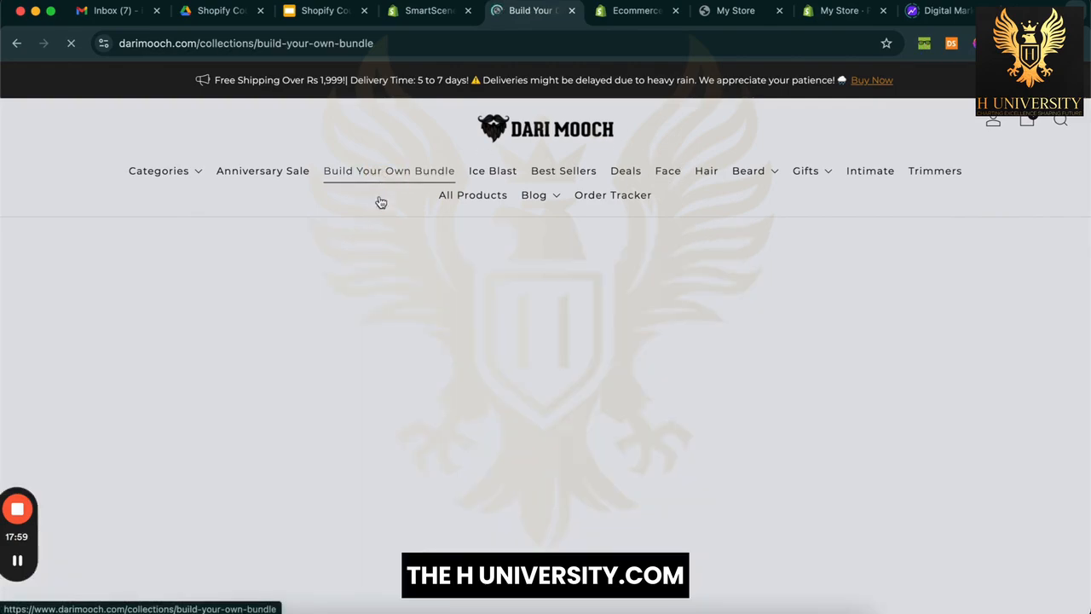
scroll(171, 309, down, 2)
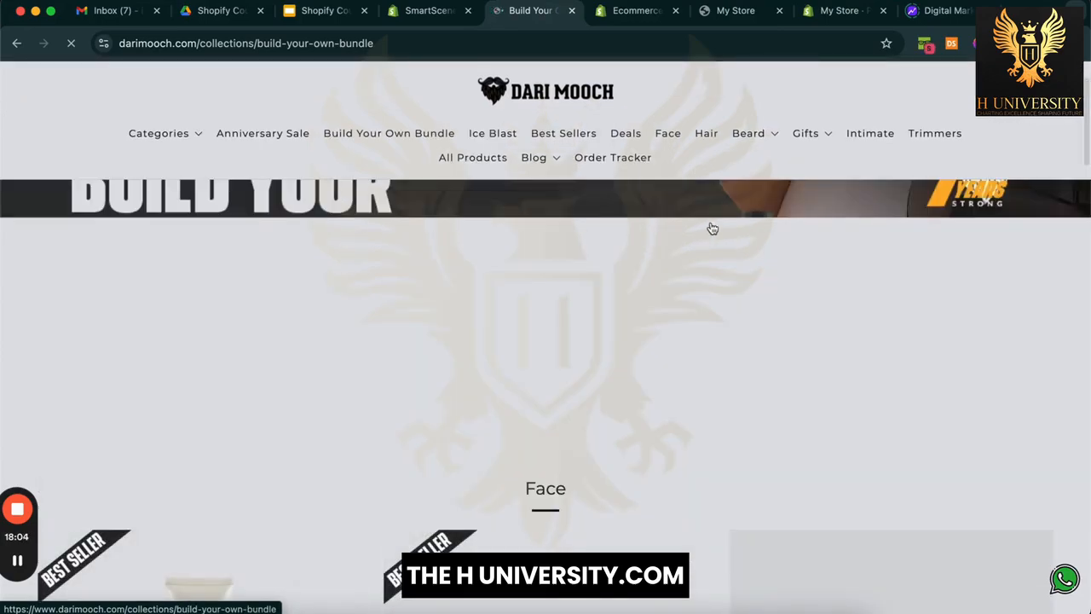
scroll(756, 442, down, 3)
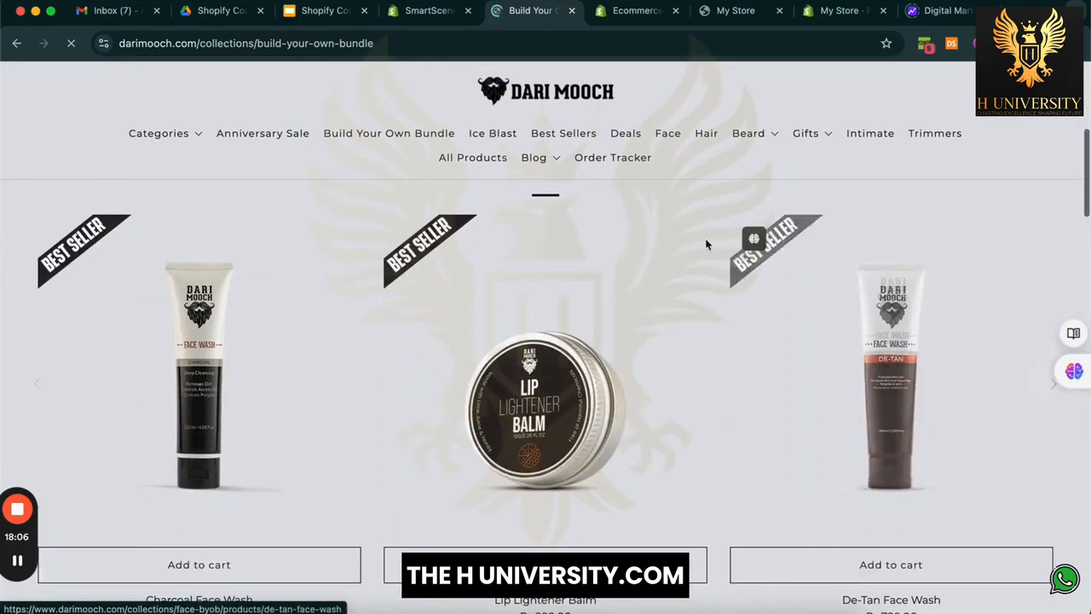
scroll(550, 469, up, 5)
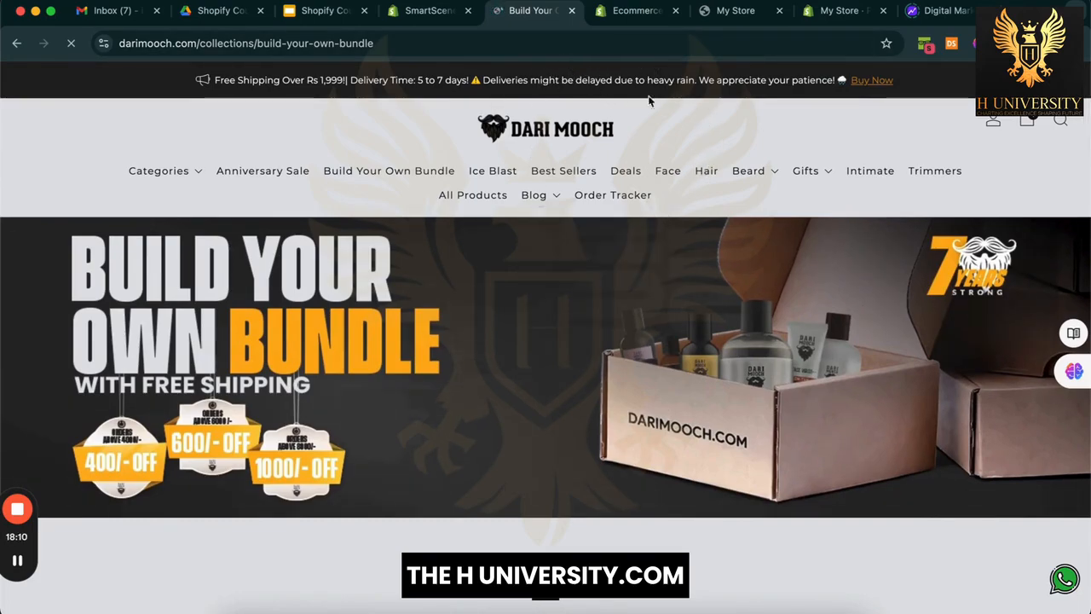
Step: Return to the SmartScene theme editor and review the home page preview from the header down to the email signup and footer
click(437, 12)
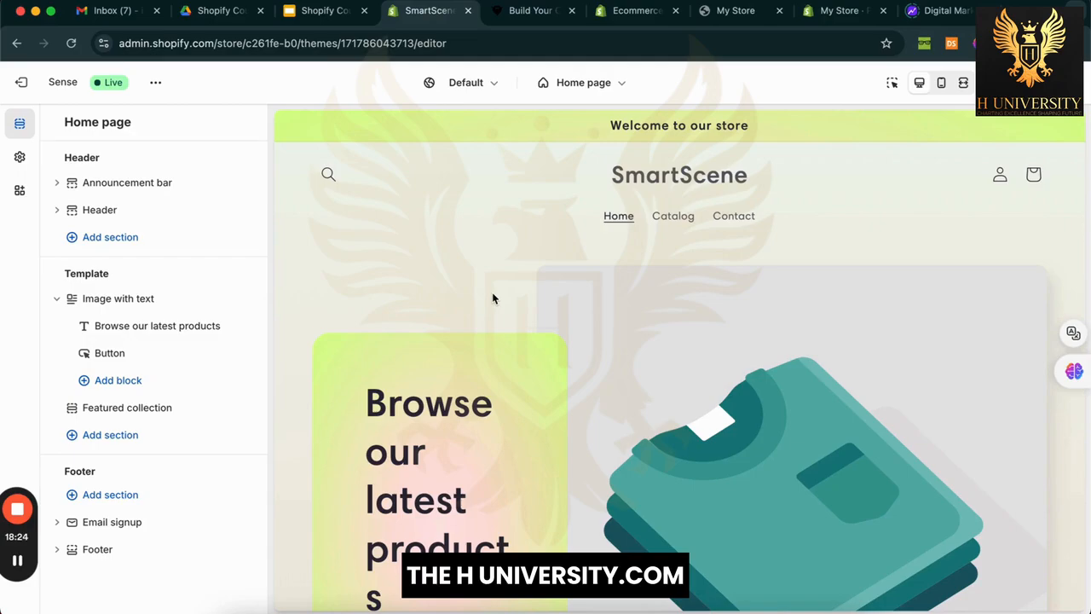
scroll(492, 298, down, 3)
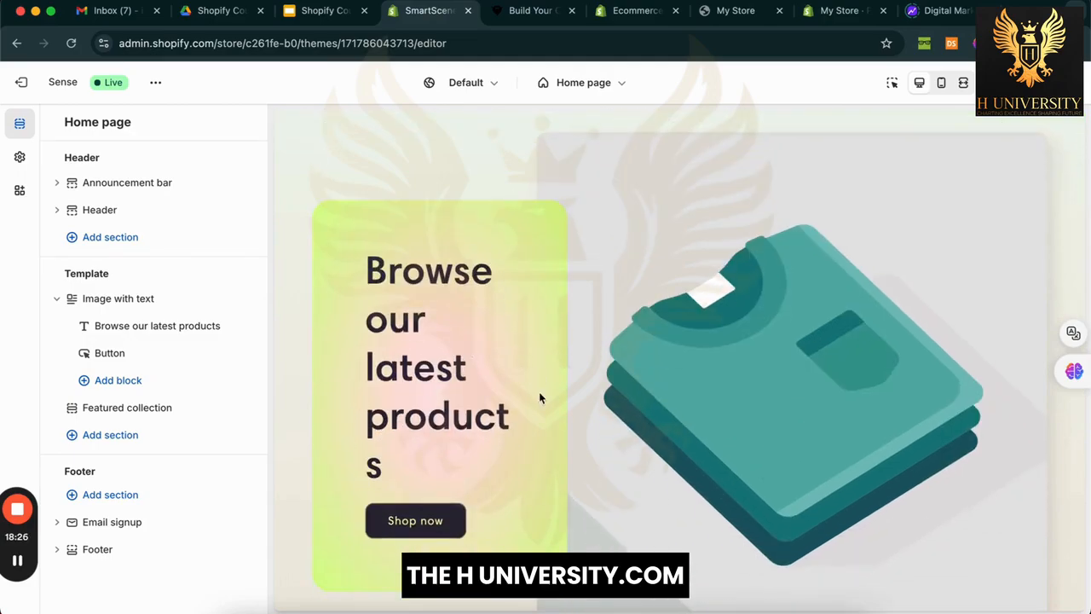
scroll(560, 403, down, 8)
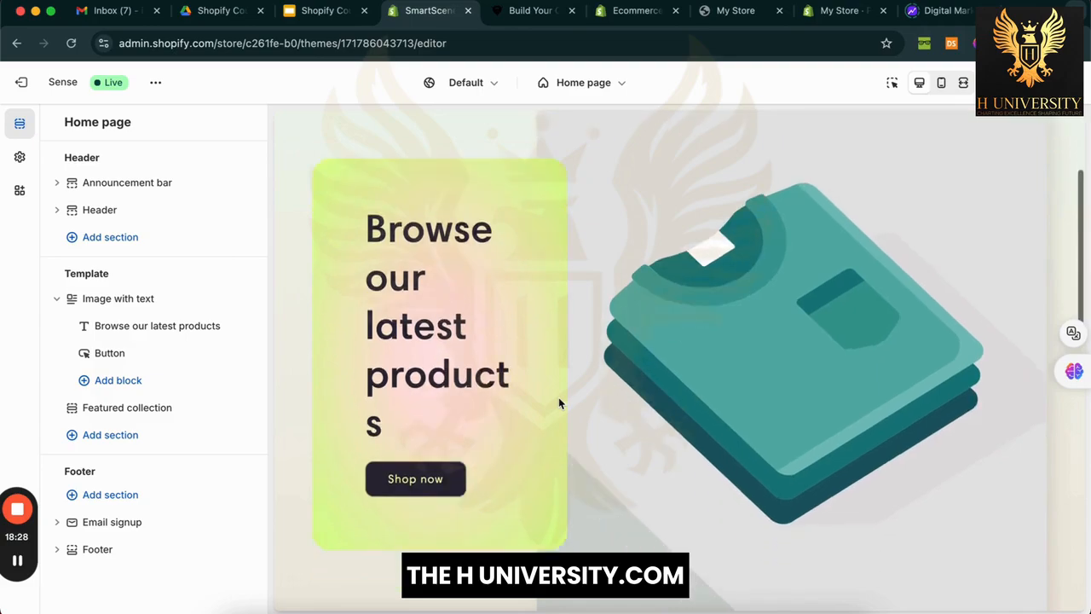
scroll(440, 290, down, 10)
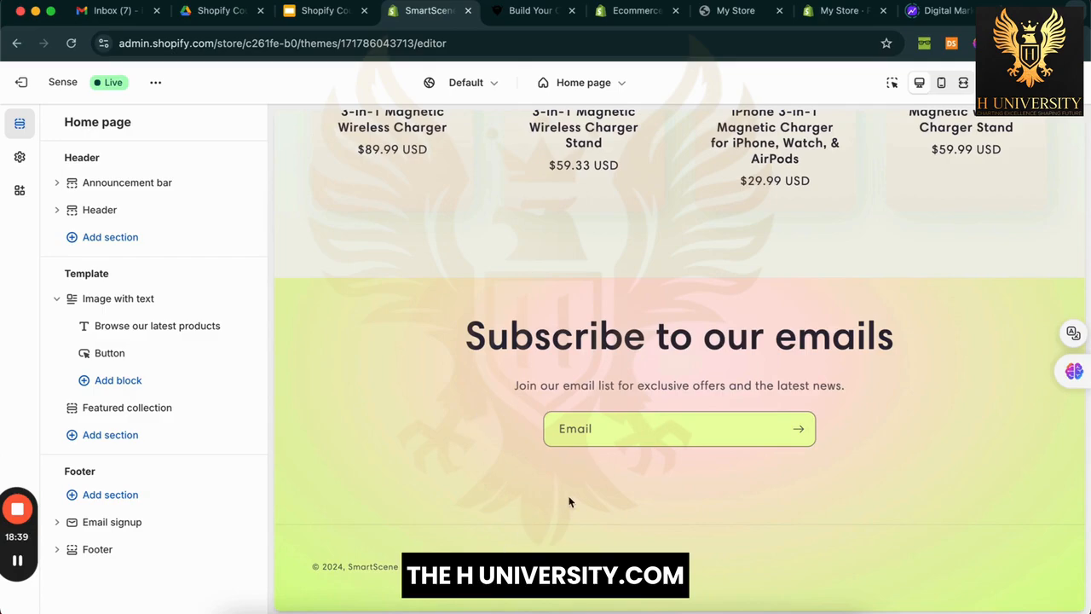
Step: Switch to the Dari Mooch site and examine its footer with the menu, mini bio and contact columns
click(520, 10)
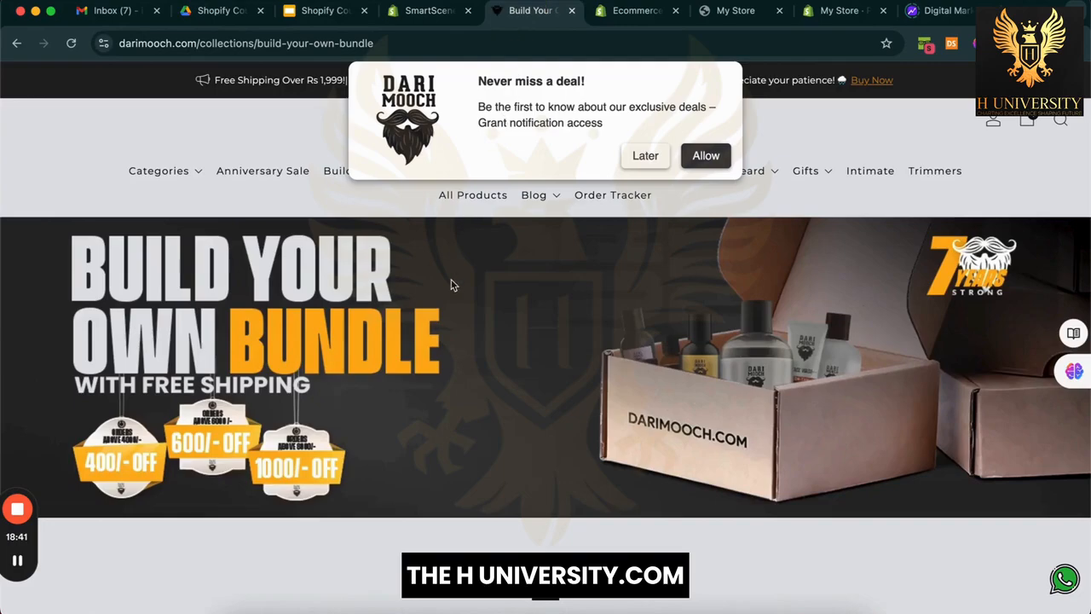
scroll(452, 286, down, 20)
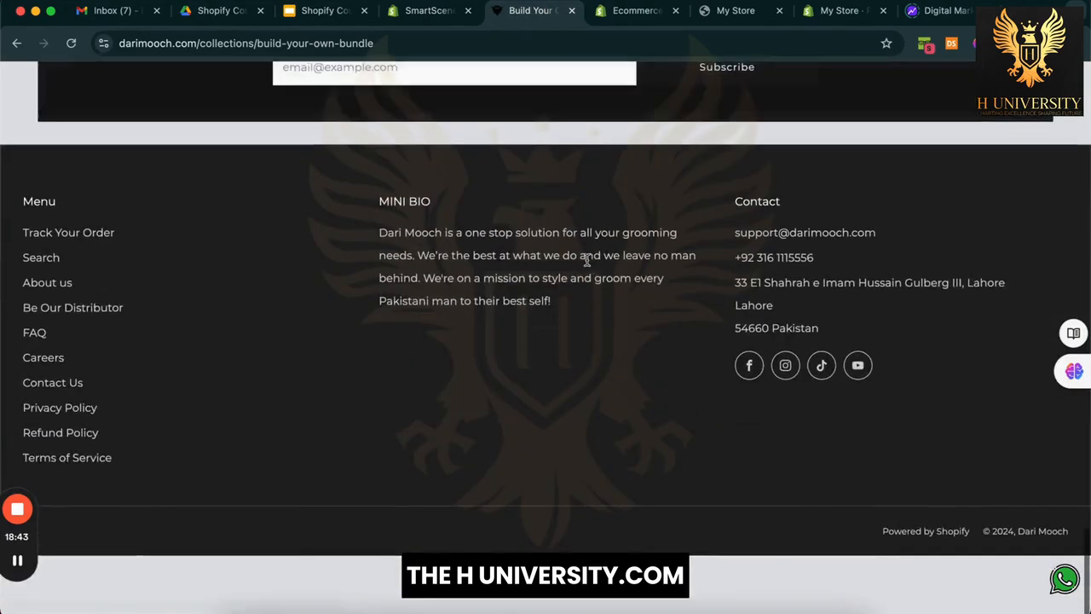
click(2, 163)
click(5, 166)
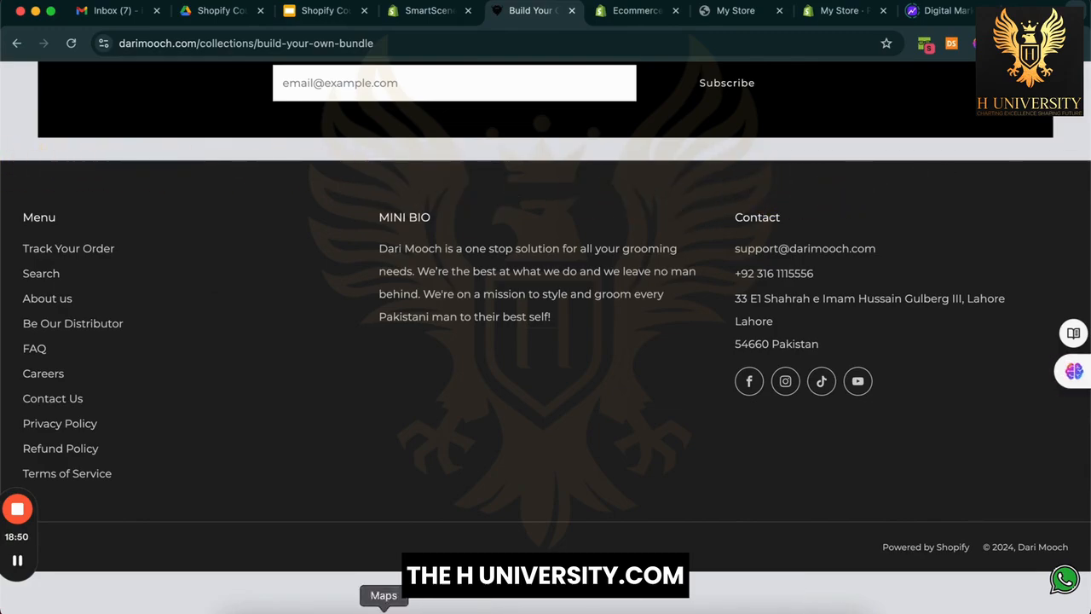
drag(646, 526, 372, 228)
click(330, 440)
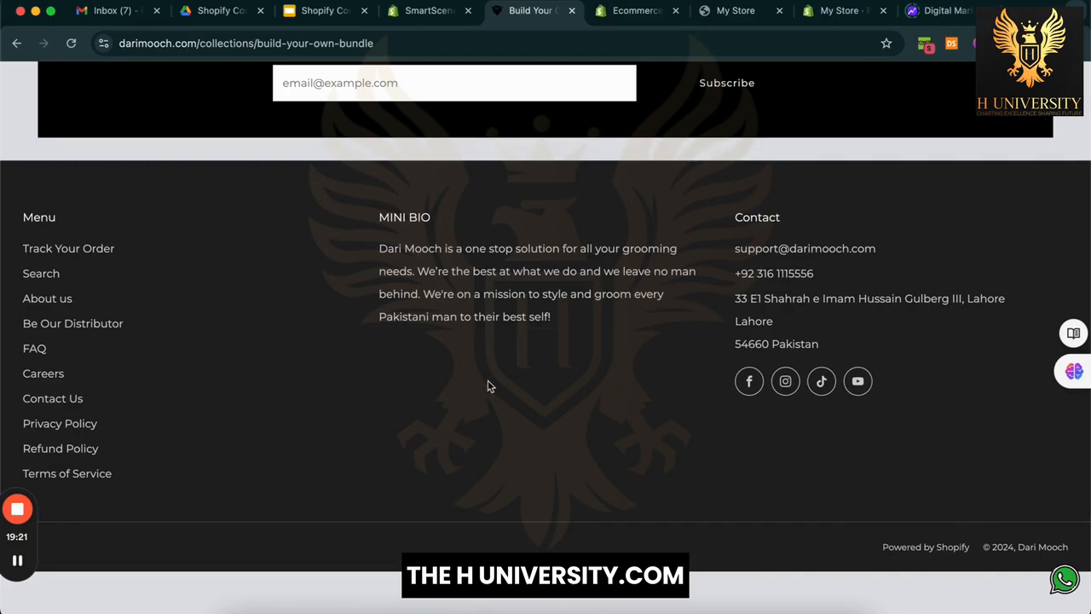
Step: Go back to the SmartScene theme editor and examine the Template group of the home page beside its preview
click(419, 20)
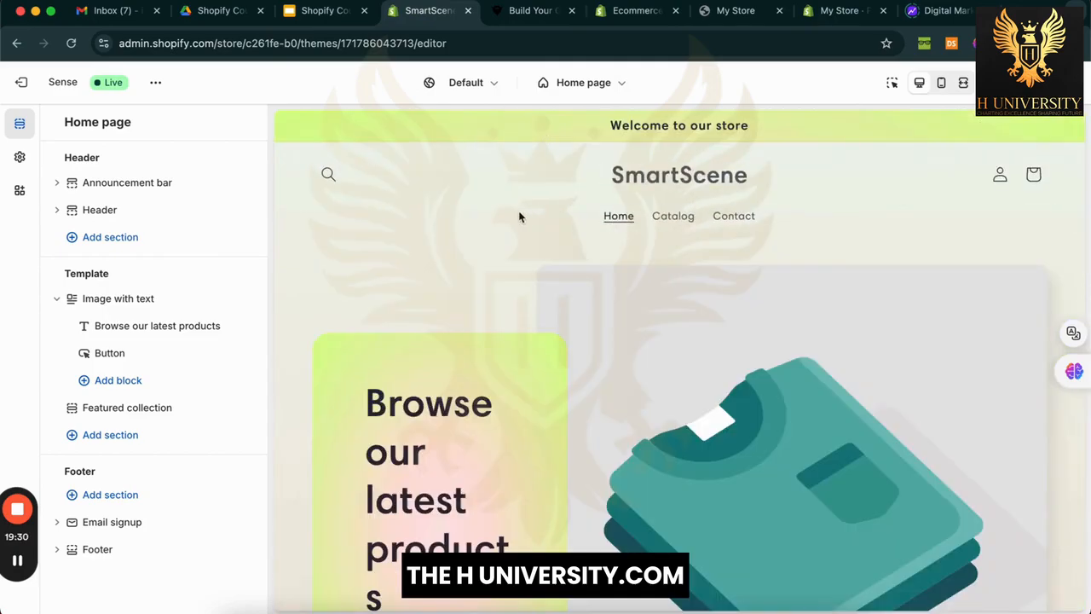
scroll(519, 215, down, 2)
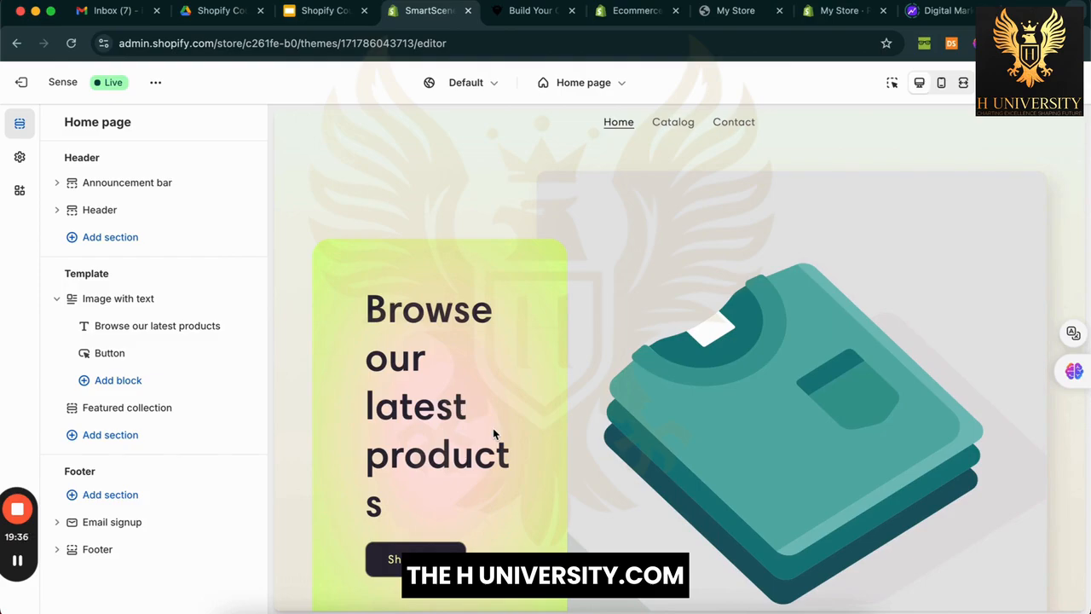
scroll(493, 434, down, 4)
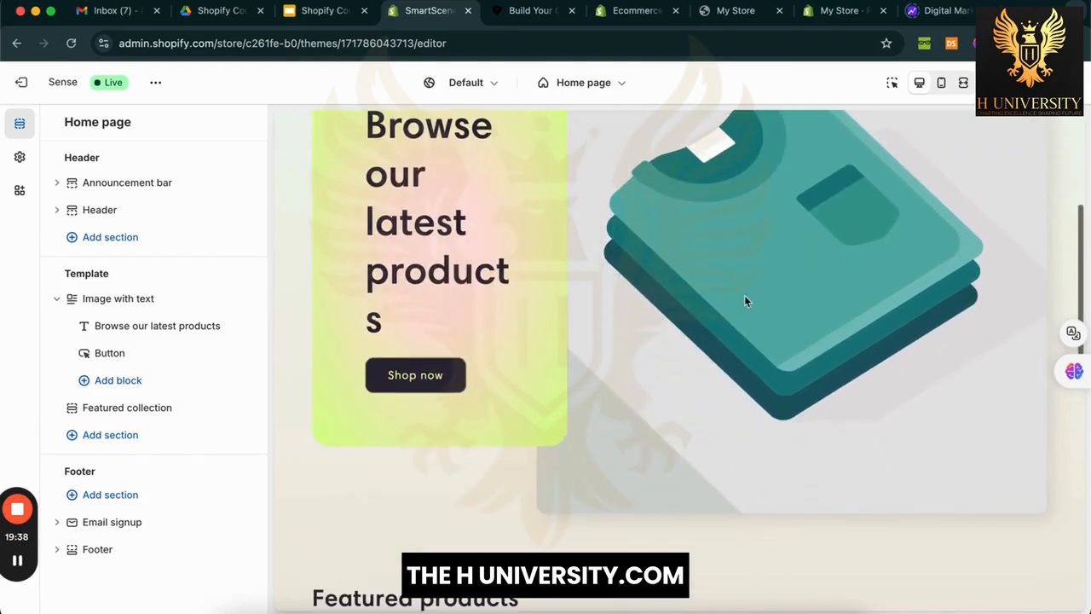
click(87, 279)
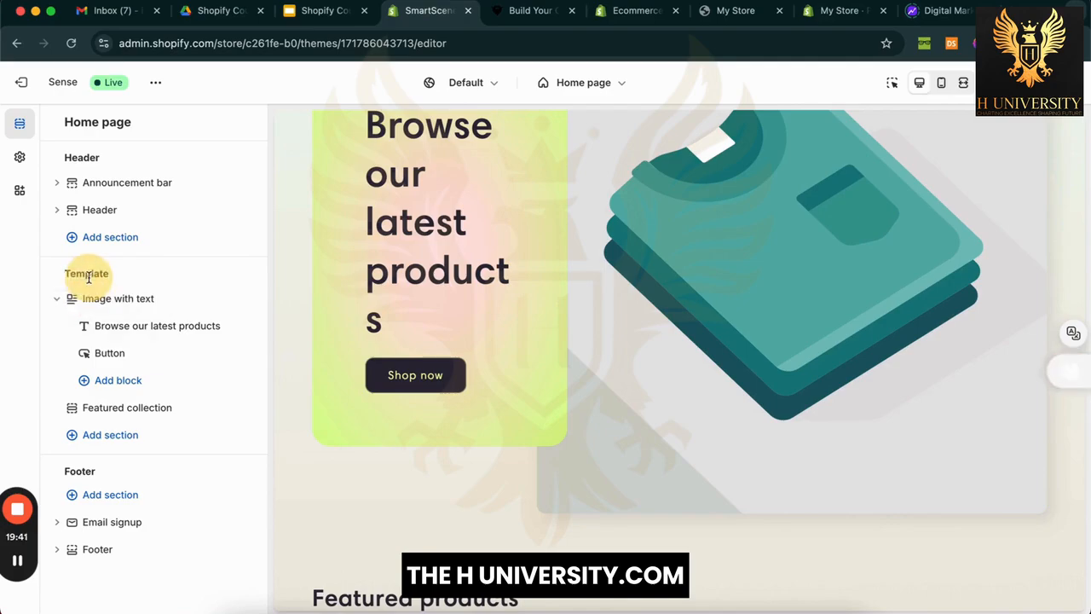
double_click(89, 277)
click(106, 277)
drag(112, 277, 76, 276)
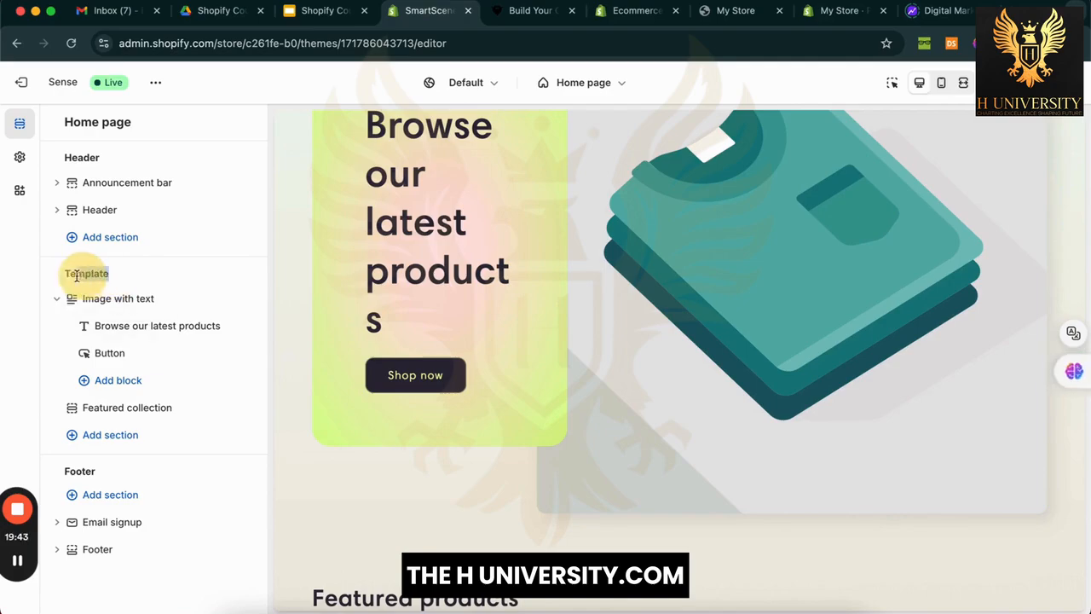
click(69, 273)
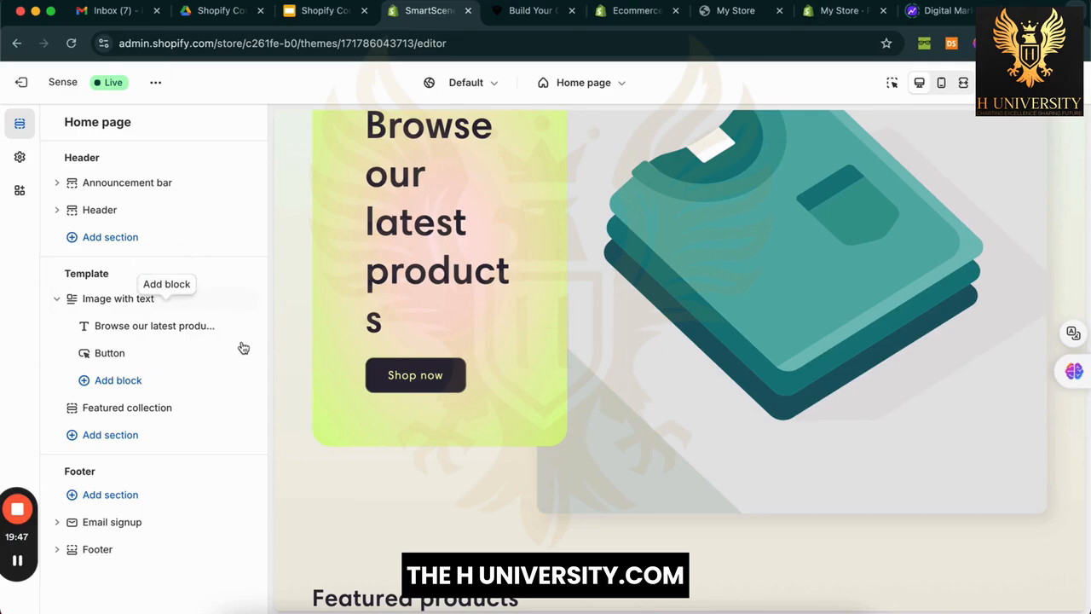
Step: Review the template content in the home page preview, from the image with text section to Featured products
scroll(477, 245, up, 3)
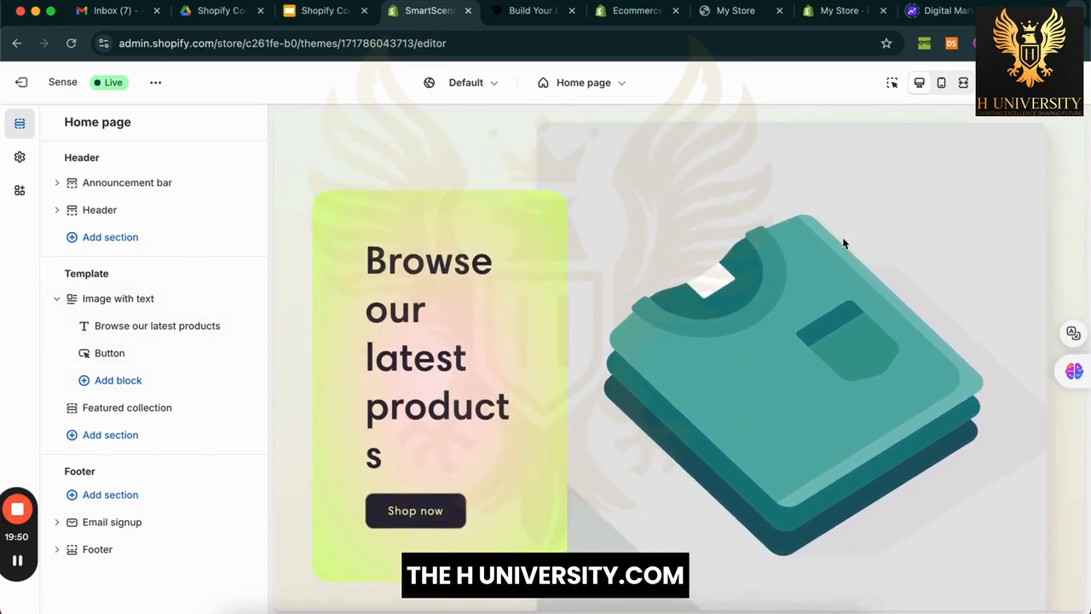
scroll(638, 375, down, 3)
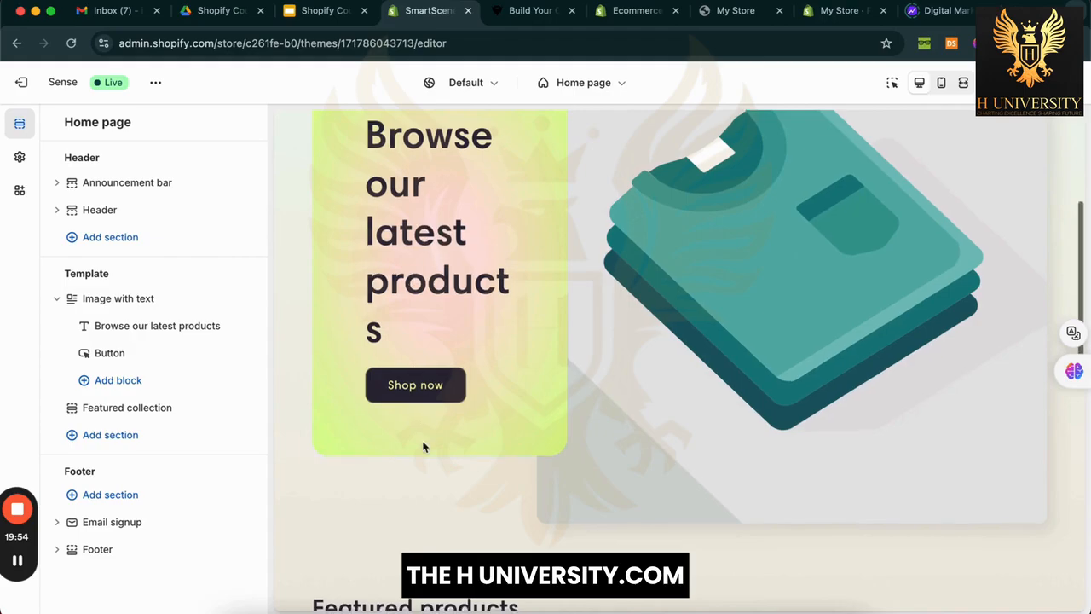
scroll(424, 446, down, 8)
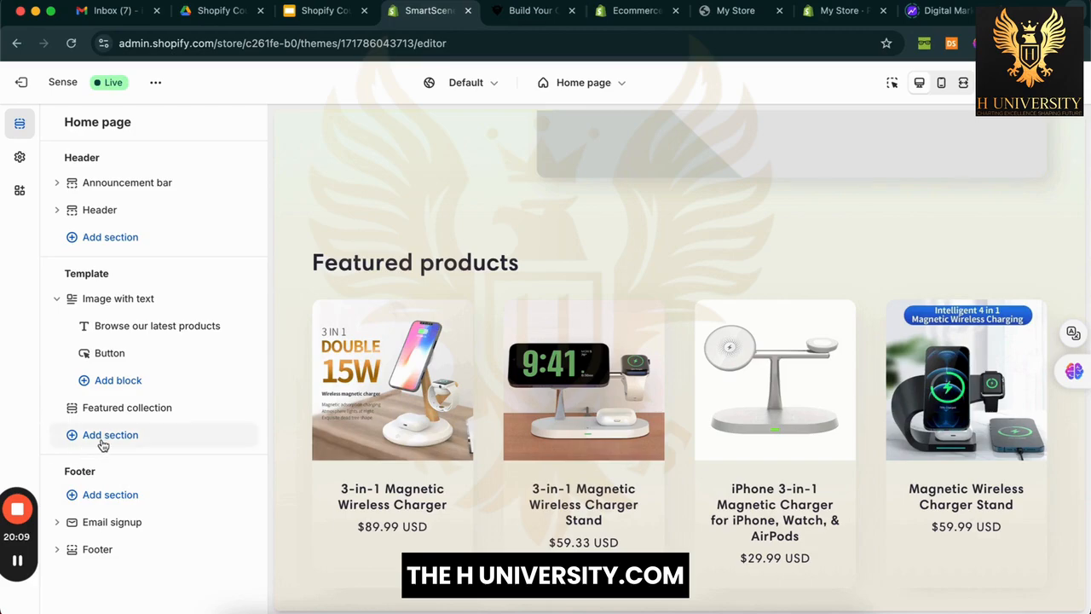
Step: Browse the section types that can be added to the home page template, from Featured collection to Page, and close the list
click(125, 440)
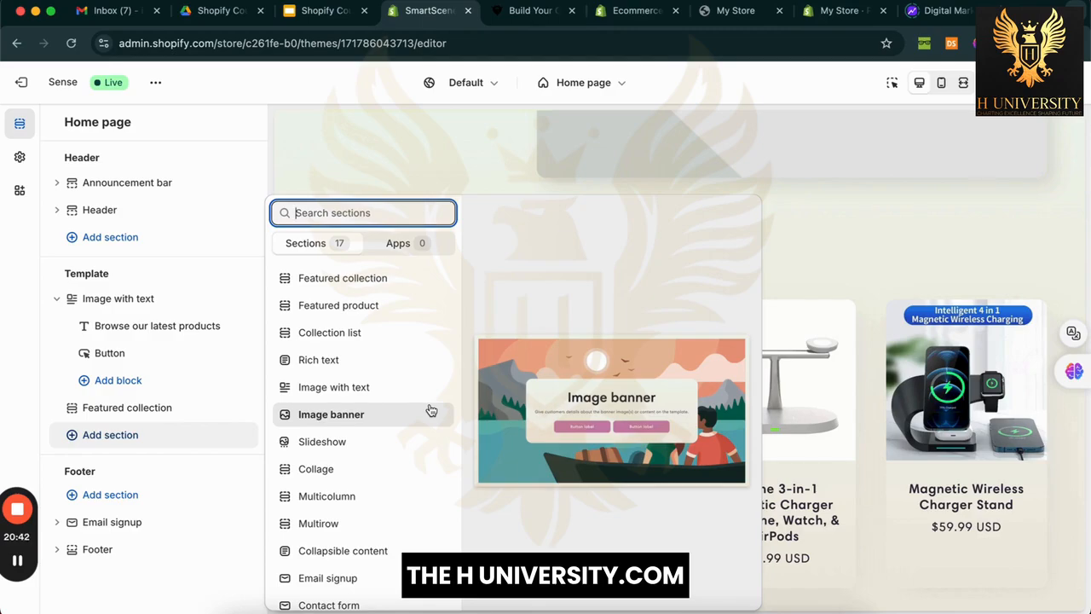
scroll(410, 439, down, 3)
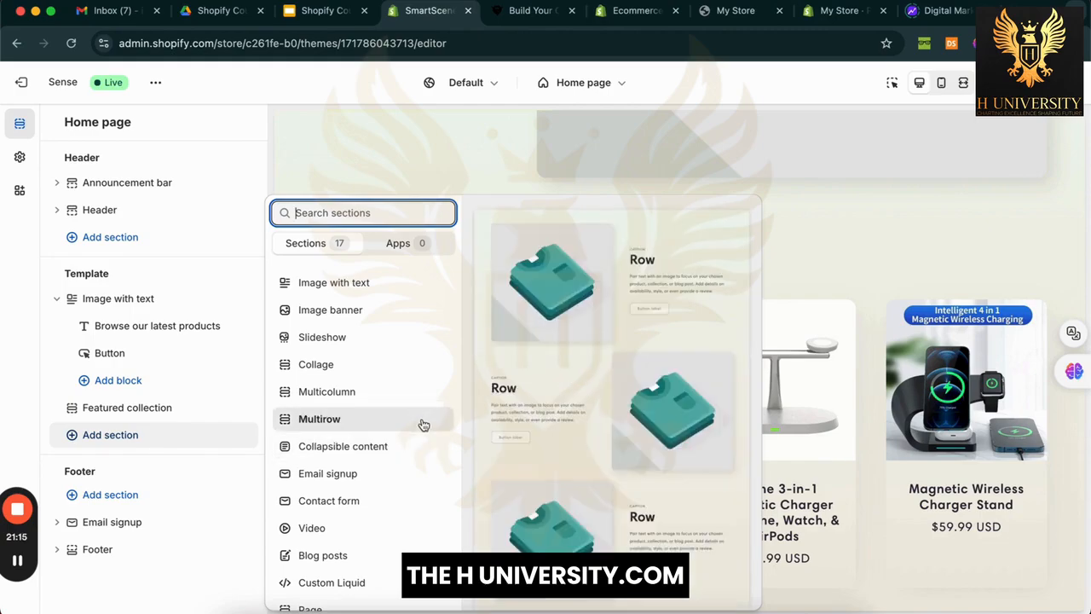
scroll(423, 424, down, 1)
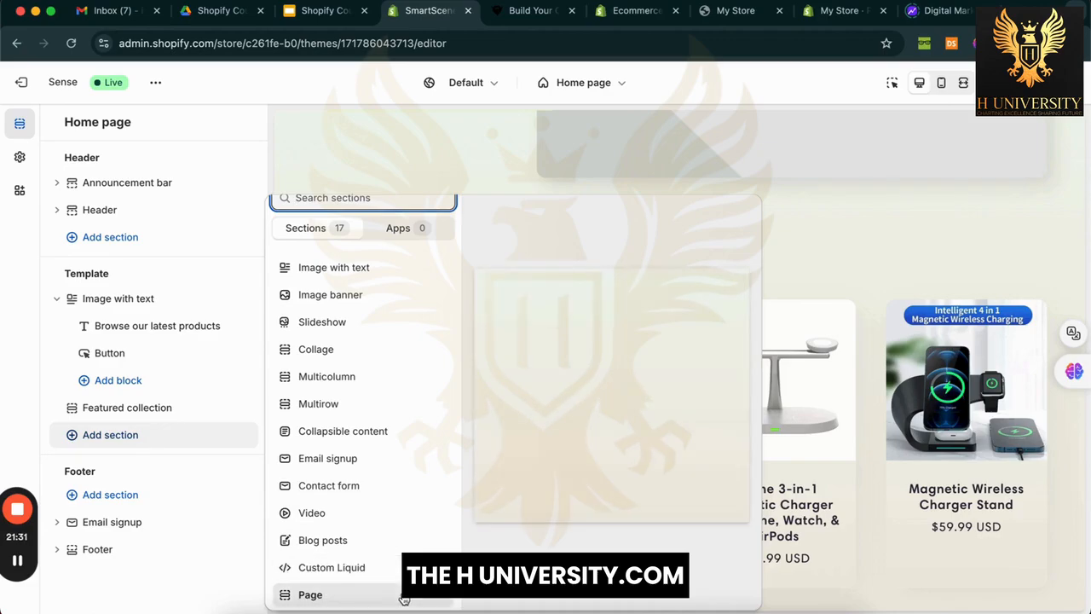
scroll(419, 412, up, 3)
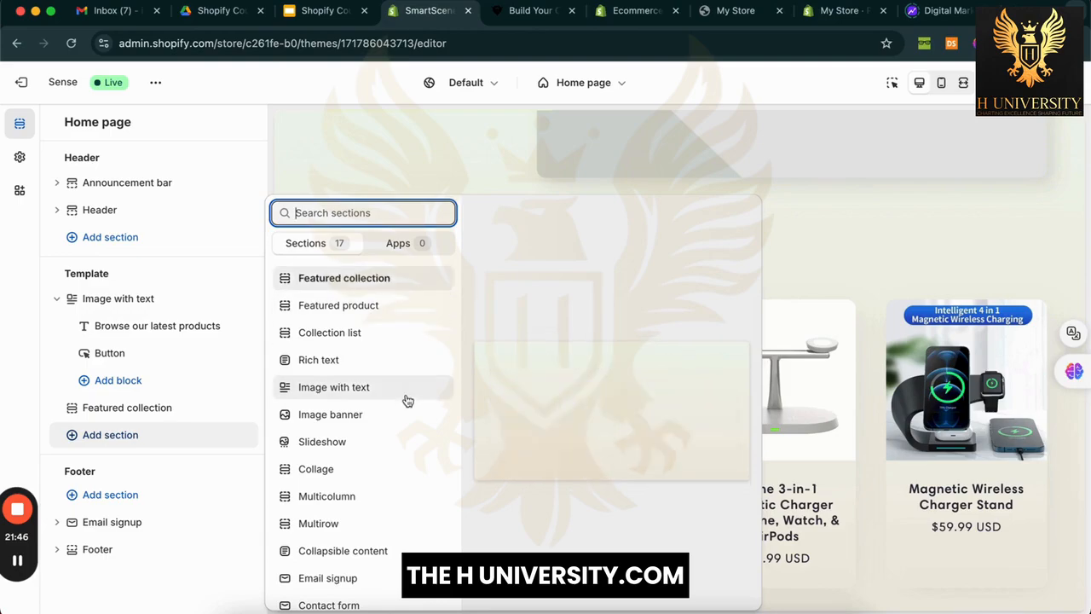
click(21, 387)
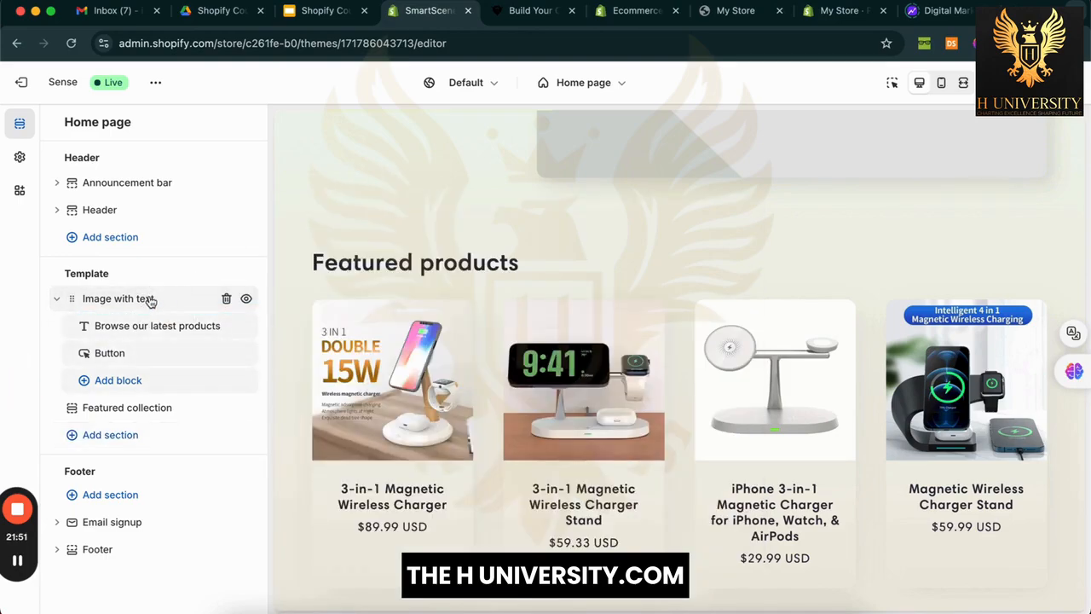
Step: Open the Image with text section's settings and view the store files available for its image, without choosing one
click(149, 300)
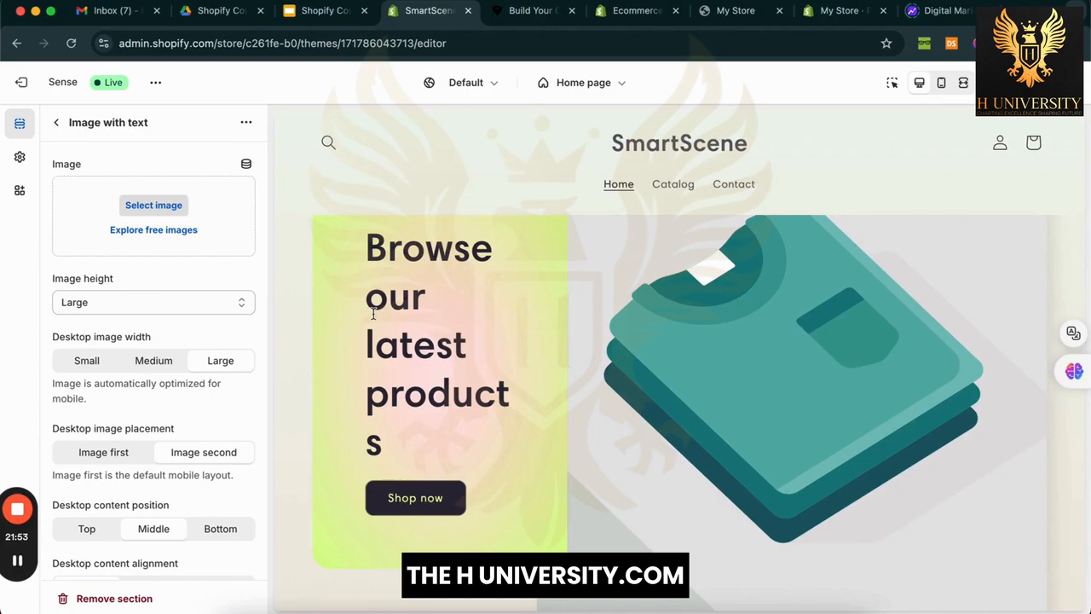
scroll(375, 320, down, 2)
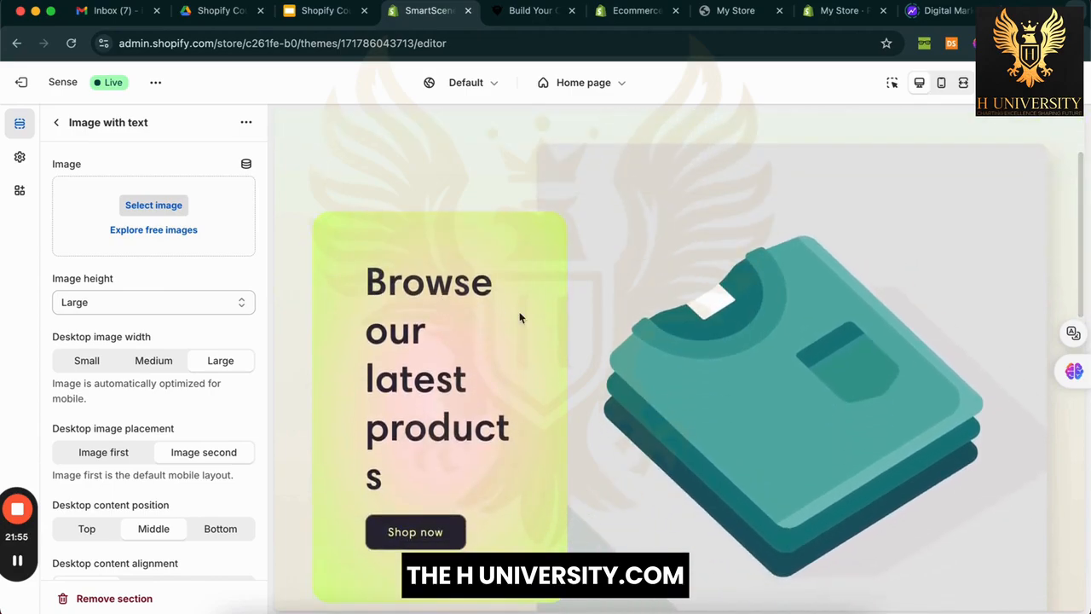
scroll(521, 318, up, 1)
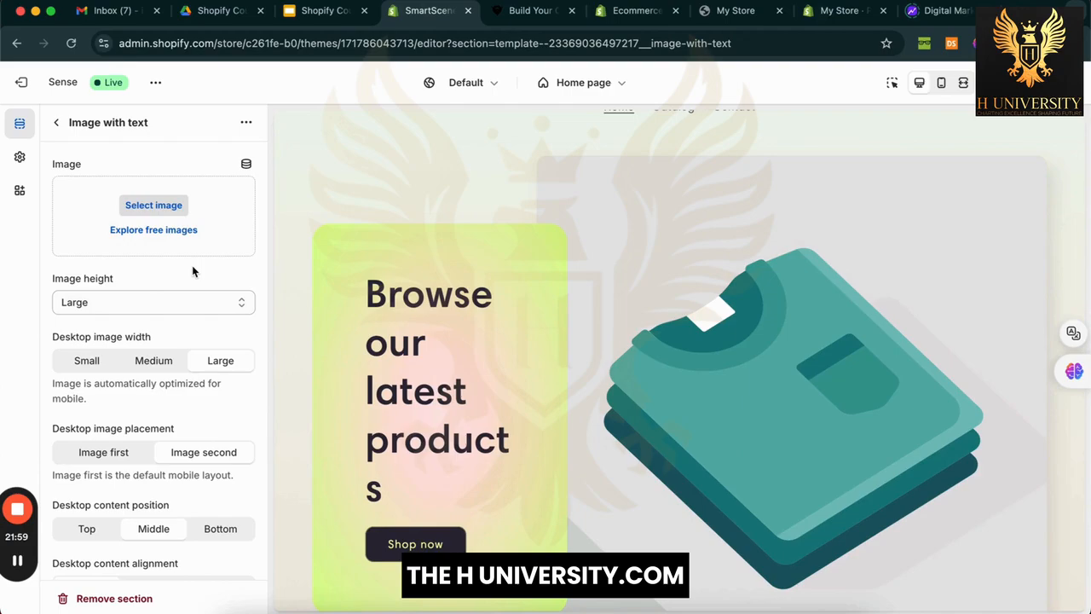
click(165, 209)
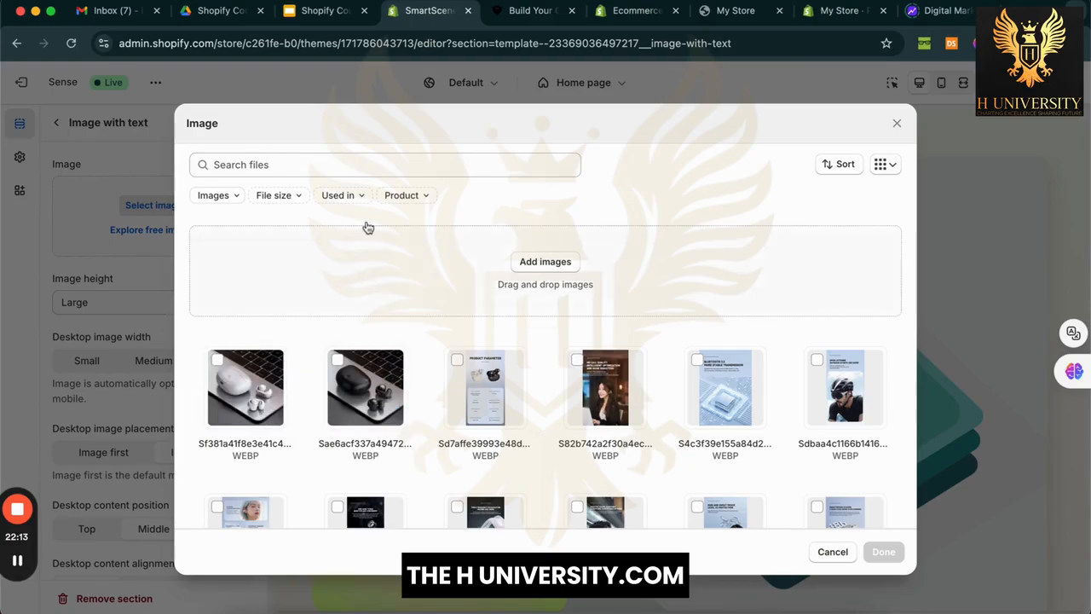
click(828, 553)
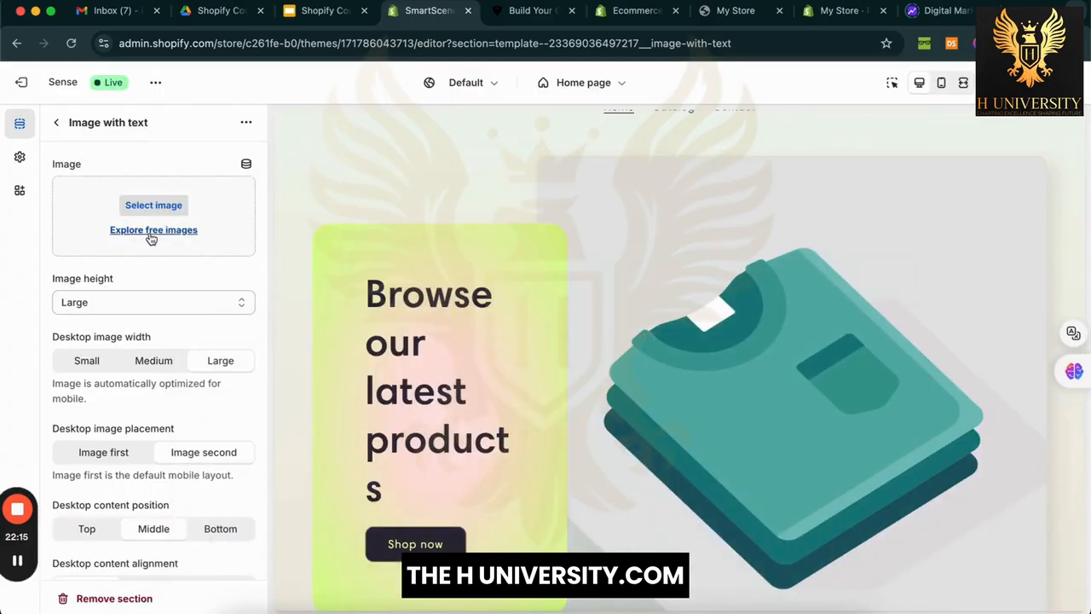
Step: Search Shopify's free images for "tech", look through the results, and close the image library without choosing one
click(151, 230)
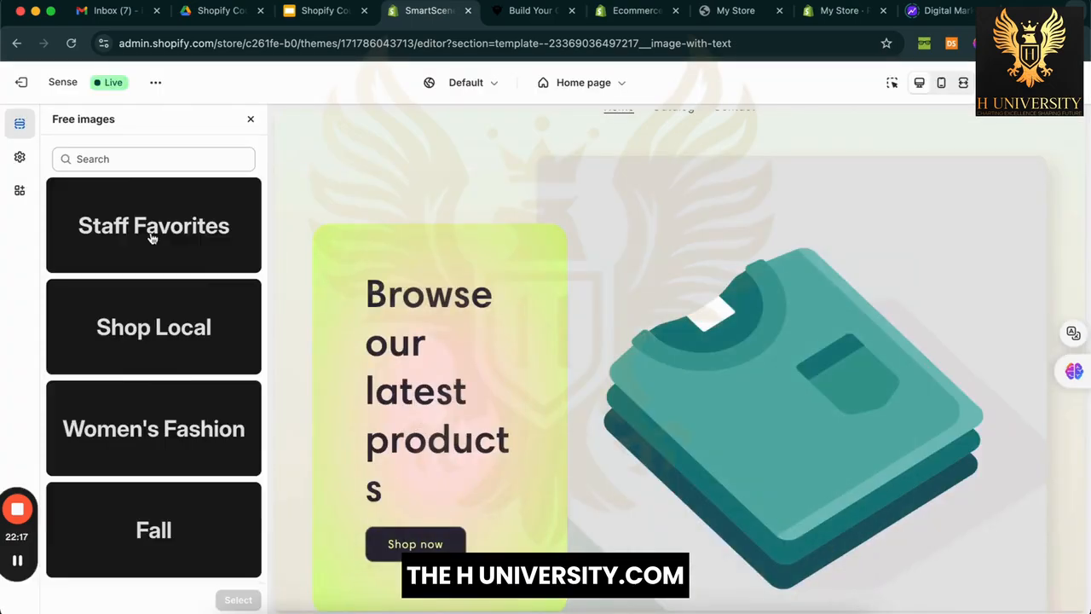
click(200, 152)
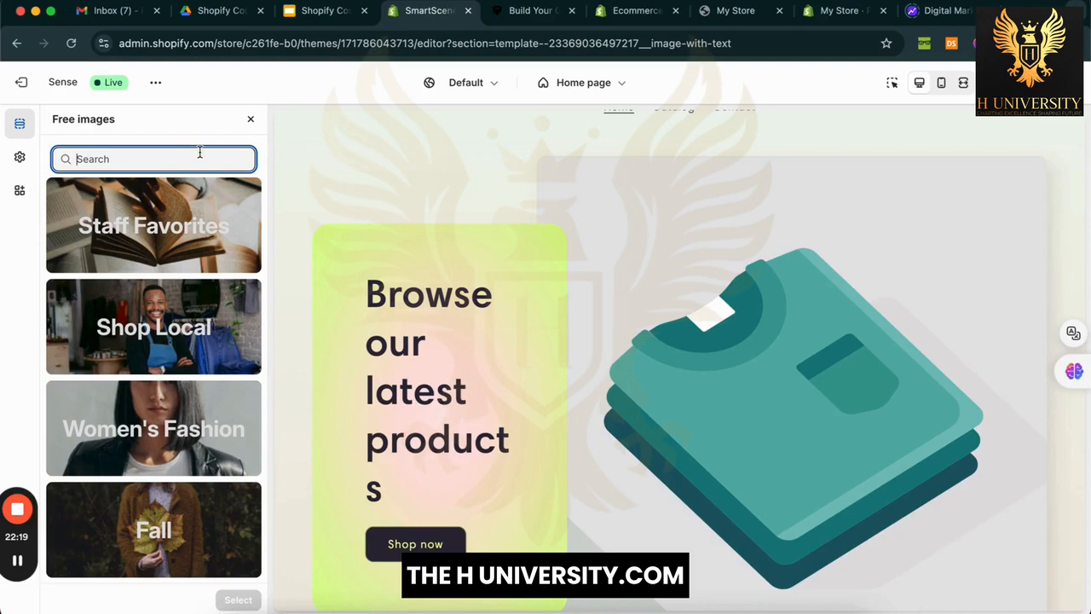
text(tech)
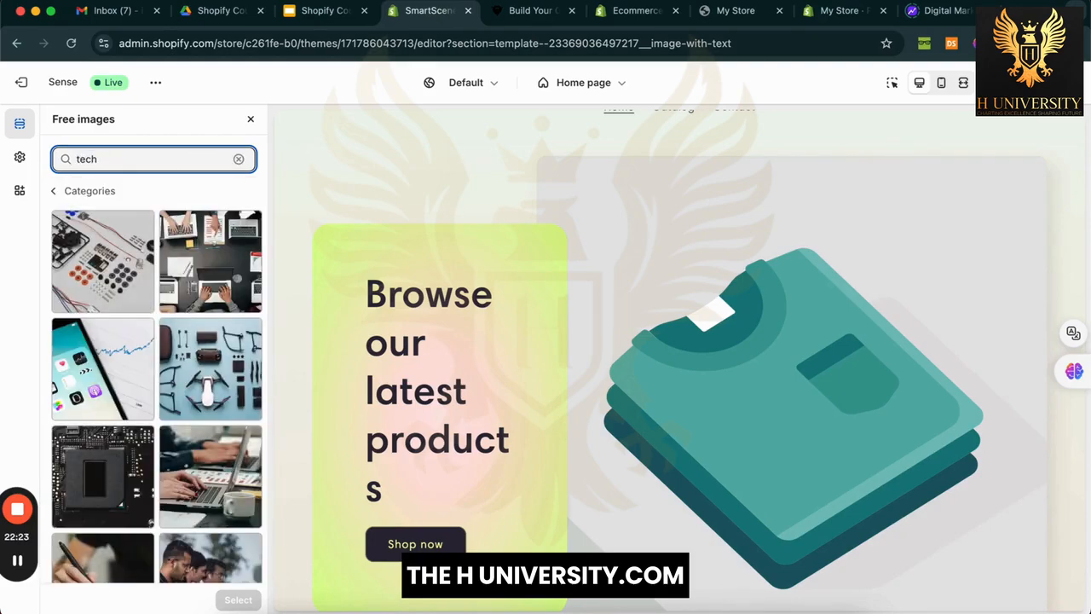
scroll(152, 399, down, 3)
scroll(152, 399, down, 3)
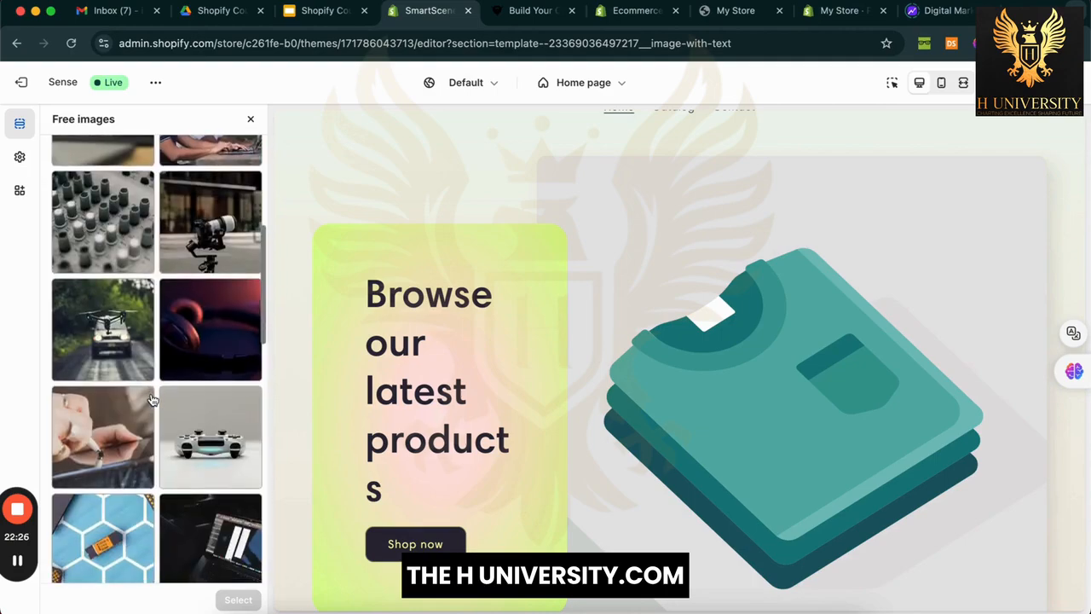
scroll(159, 414, down, 3)
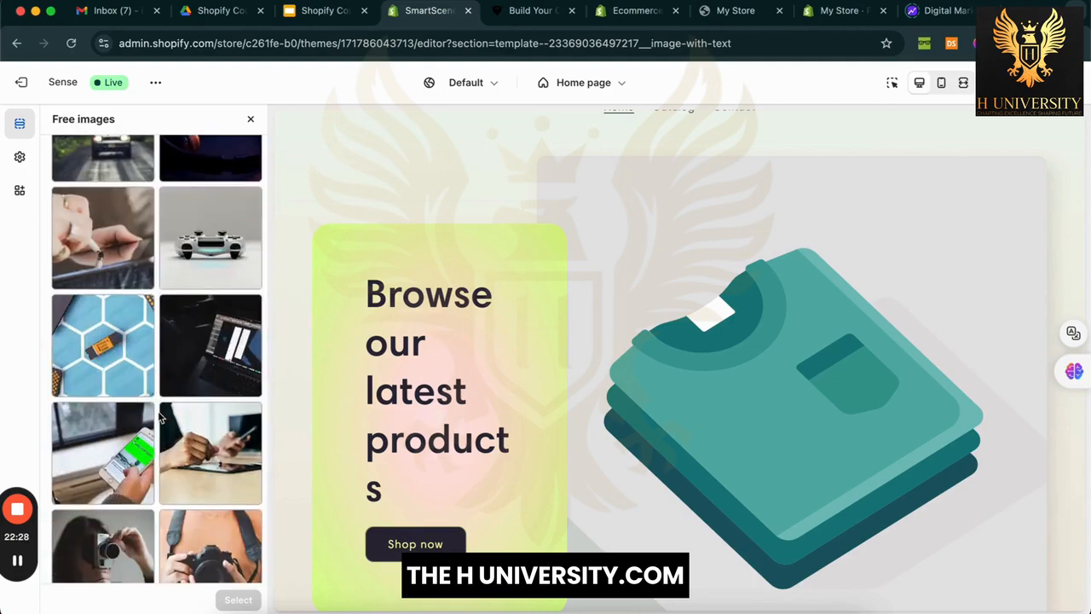
scroll(159, 415, down, 7)
scroll(158, 411, down, 5)
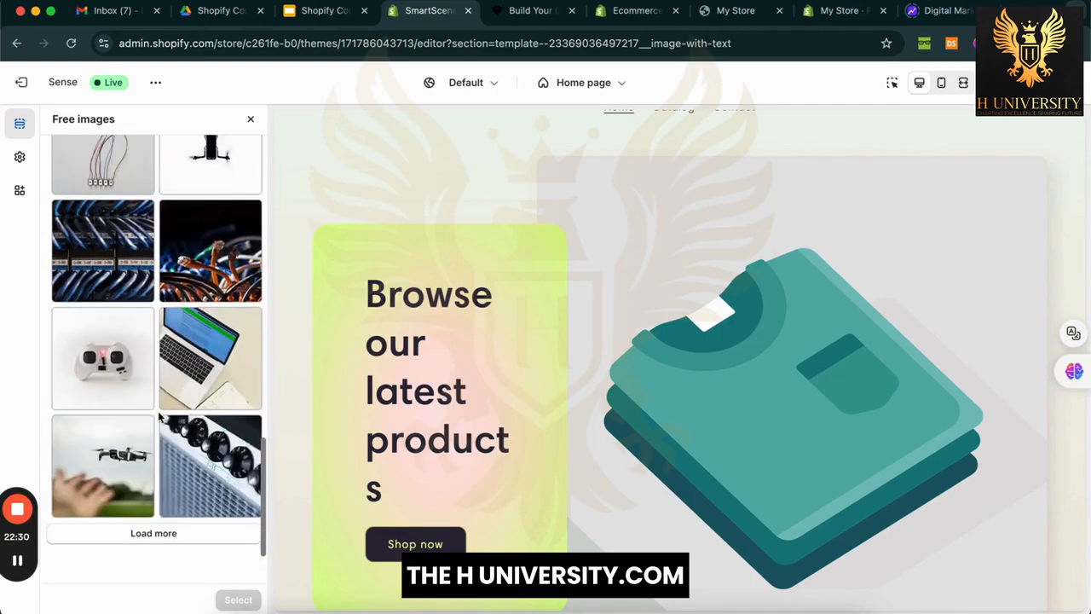
scroll(157, 414, up, 10)
scroll(159, 415, up, 10)
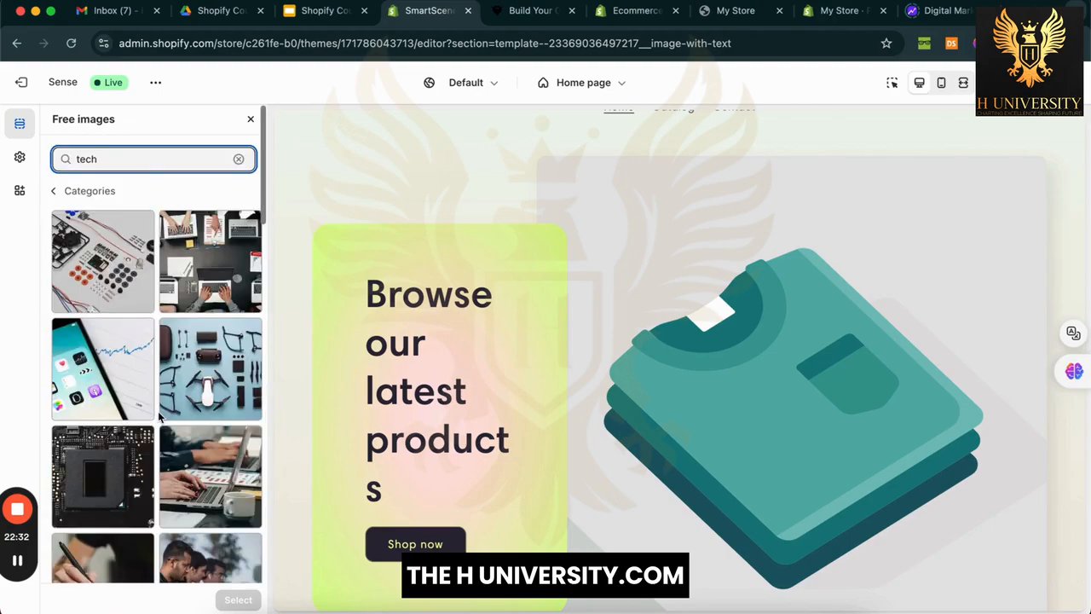
click(238, 161)
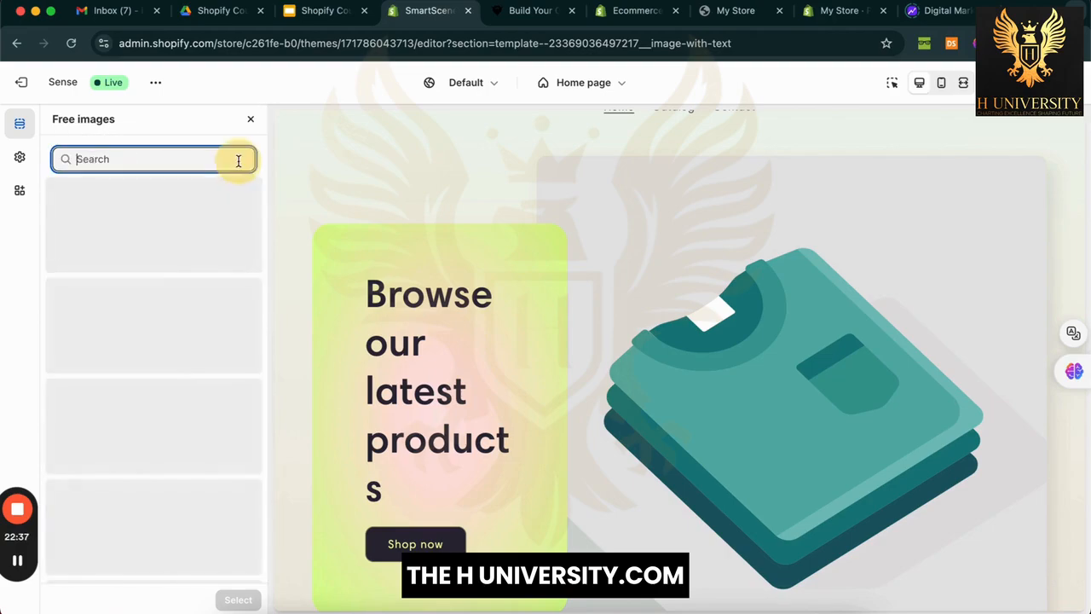
click(248, 122)
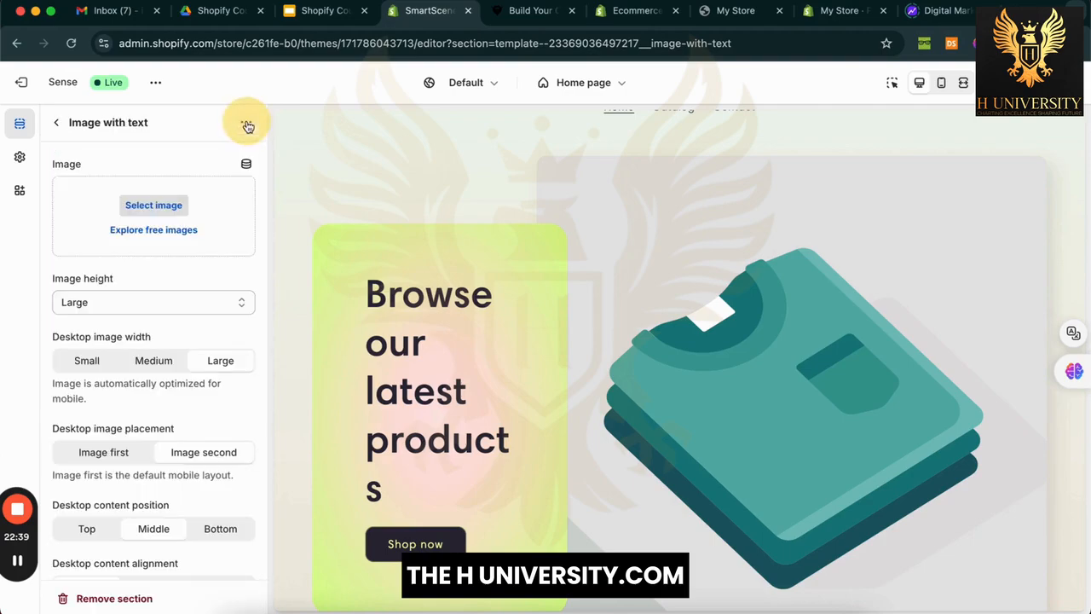
Step: Switch to the browser tab showing the My Store demo and load unsplash.com there
click(702, 16)
click(698, 47)
text(un)
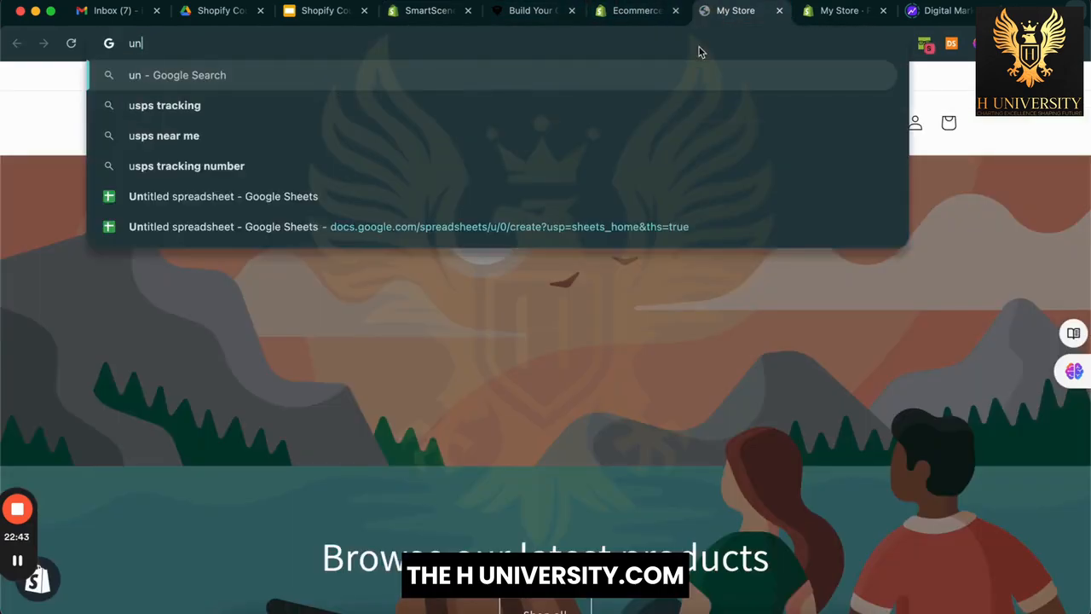
text(splash.co)
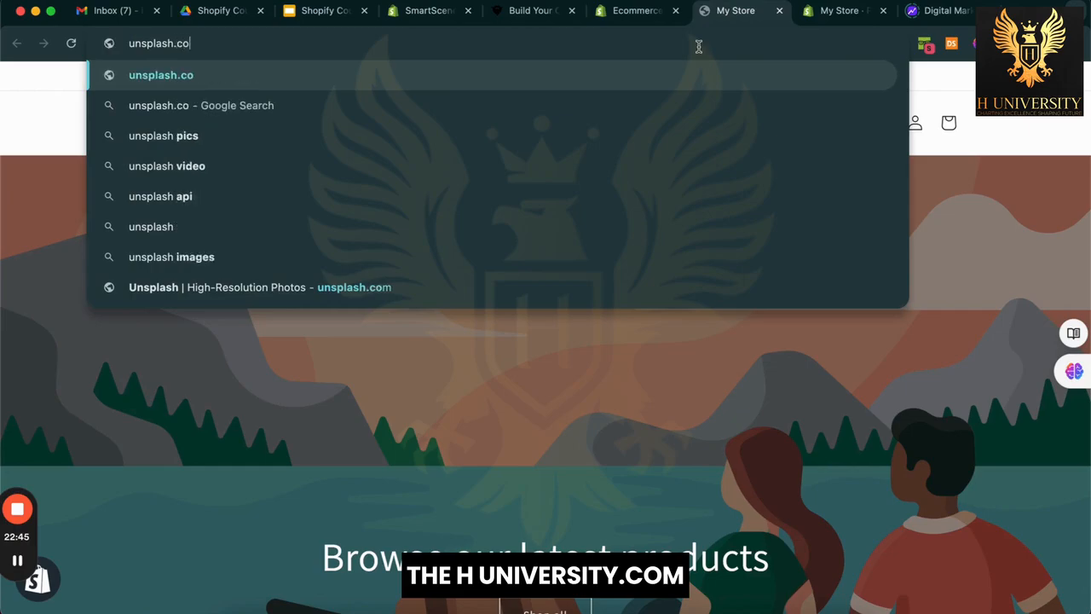
key(Return)
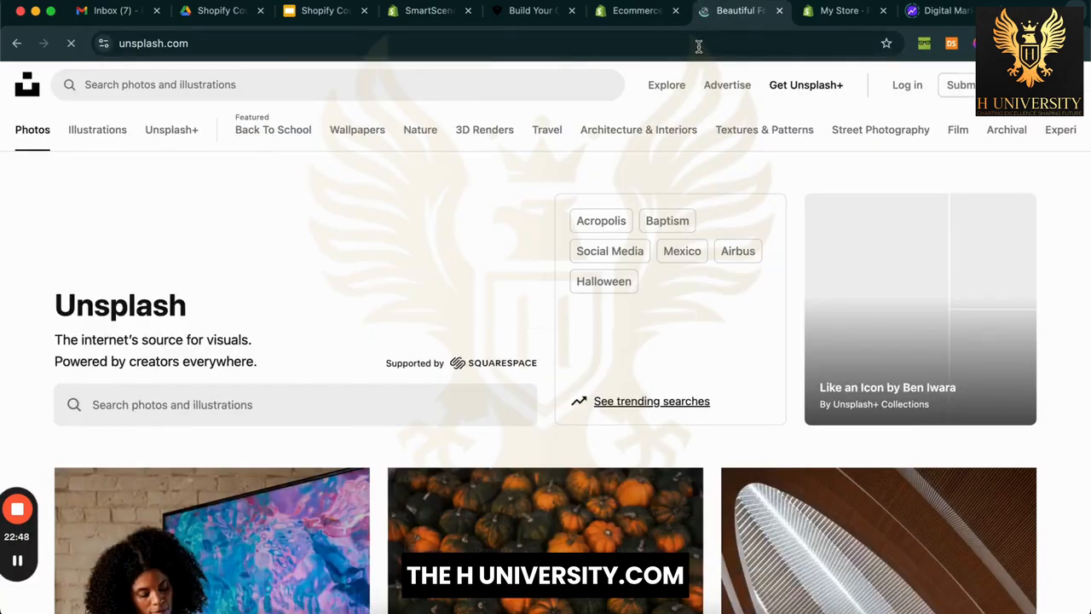
Step: Search Unsplash for "tech" and look through the photos for one suited to the store banner
click(480, 87)
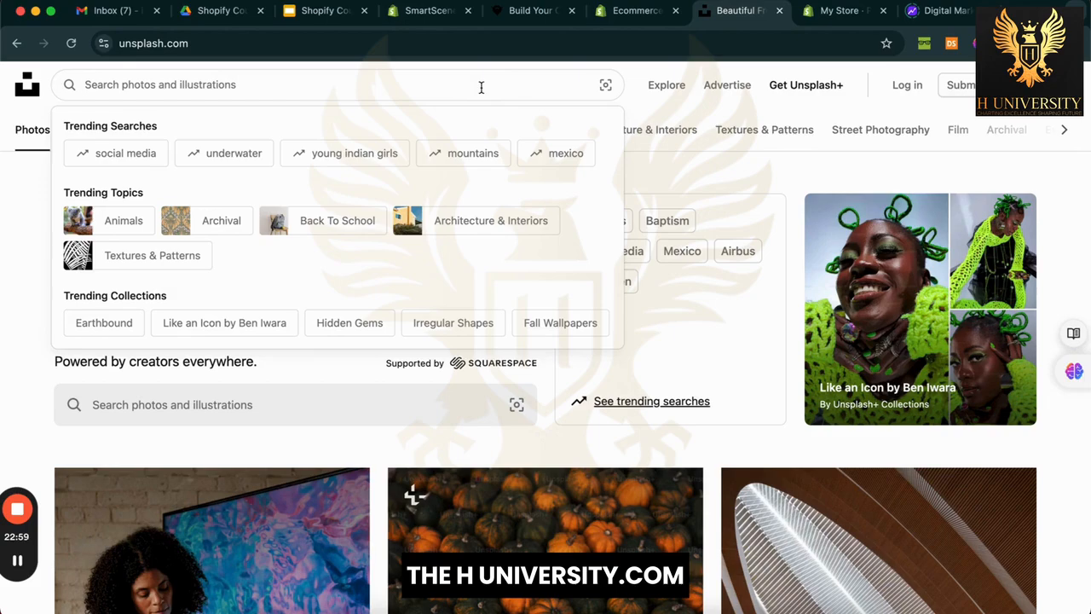
text(tech)
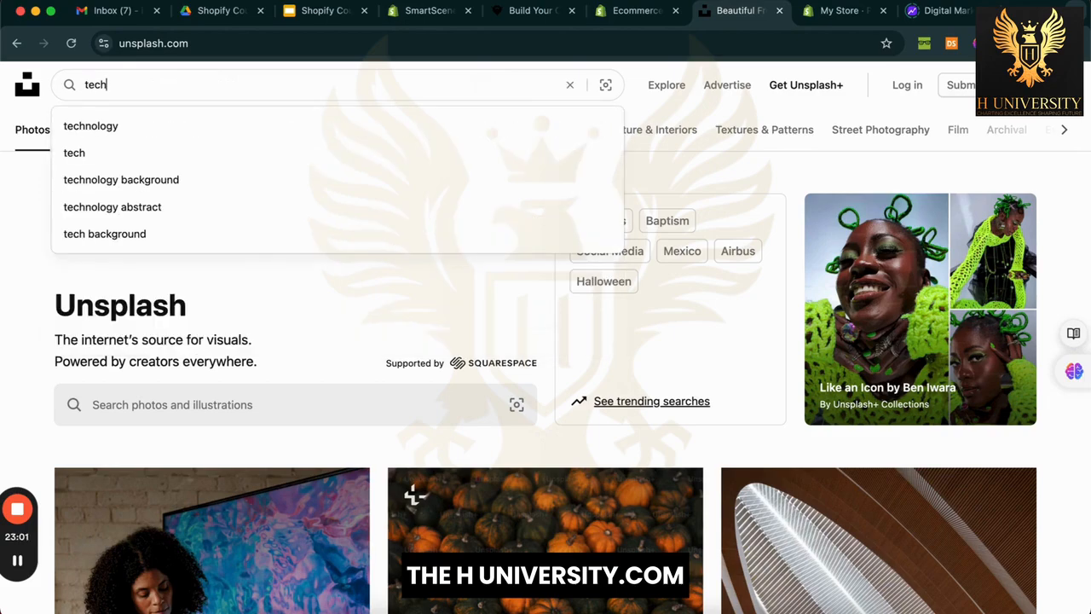
key(Return)
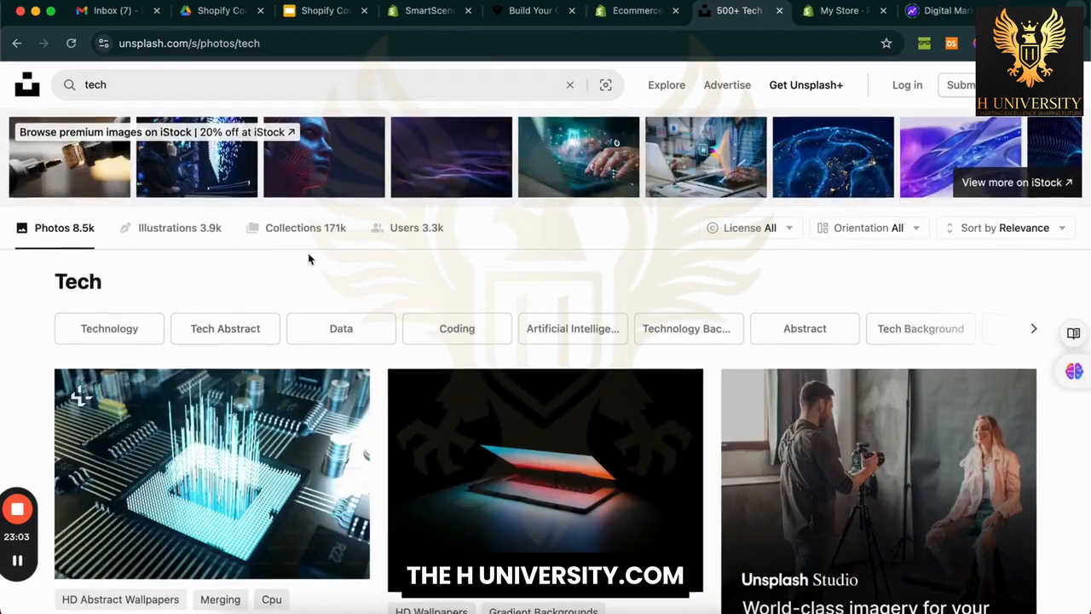
scroll(377, 382, down, 3)
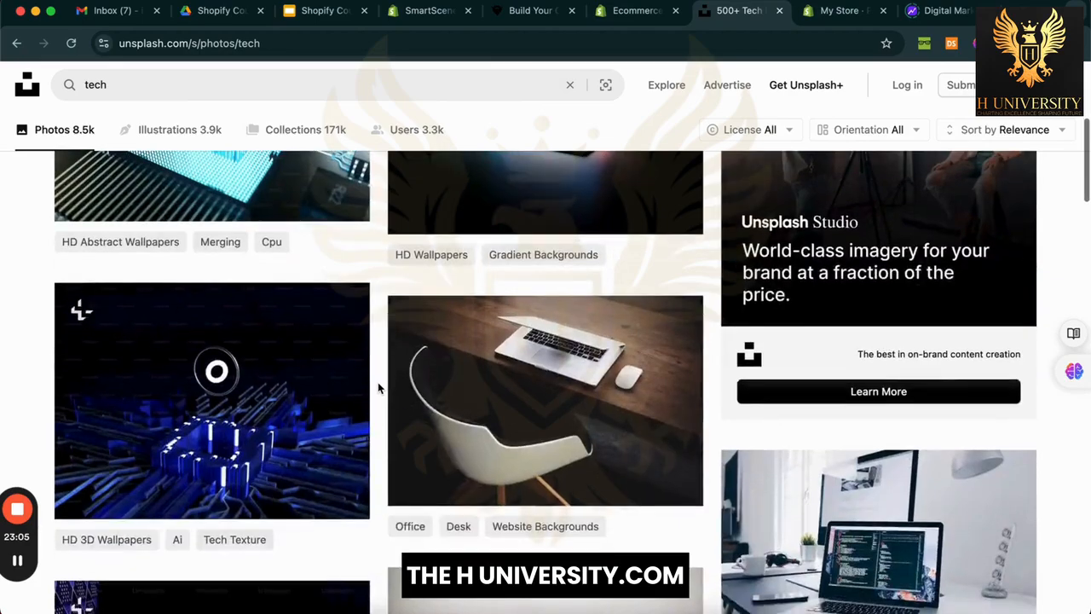
scroll(378, 382, down, 5)
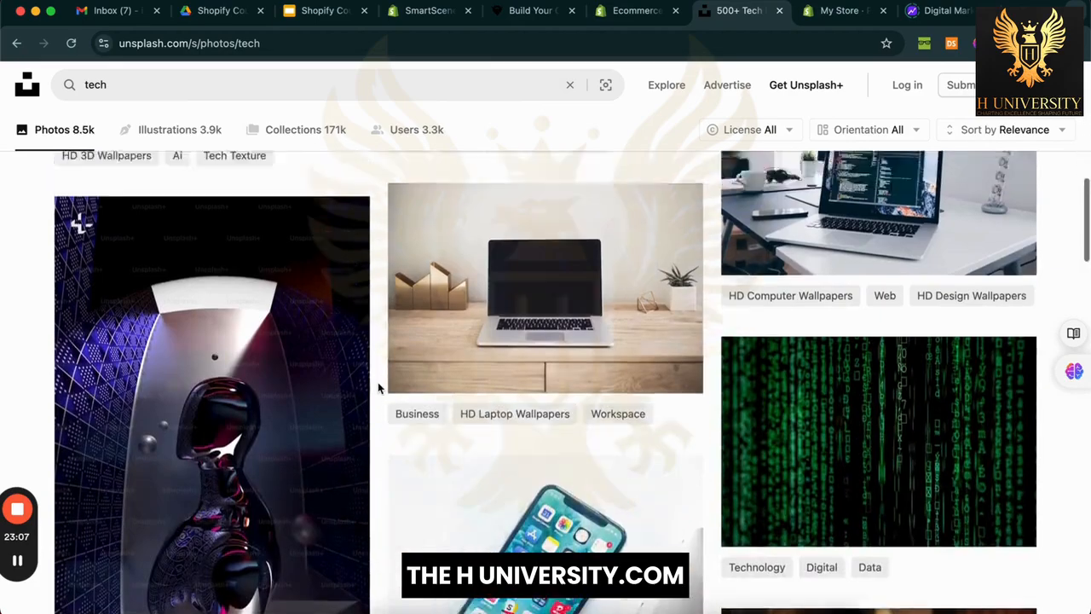
scroll(378, 387, up, 4)
scroll(378, 388, down, 10)
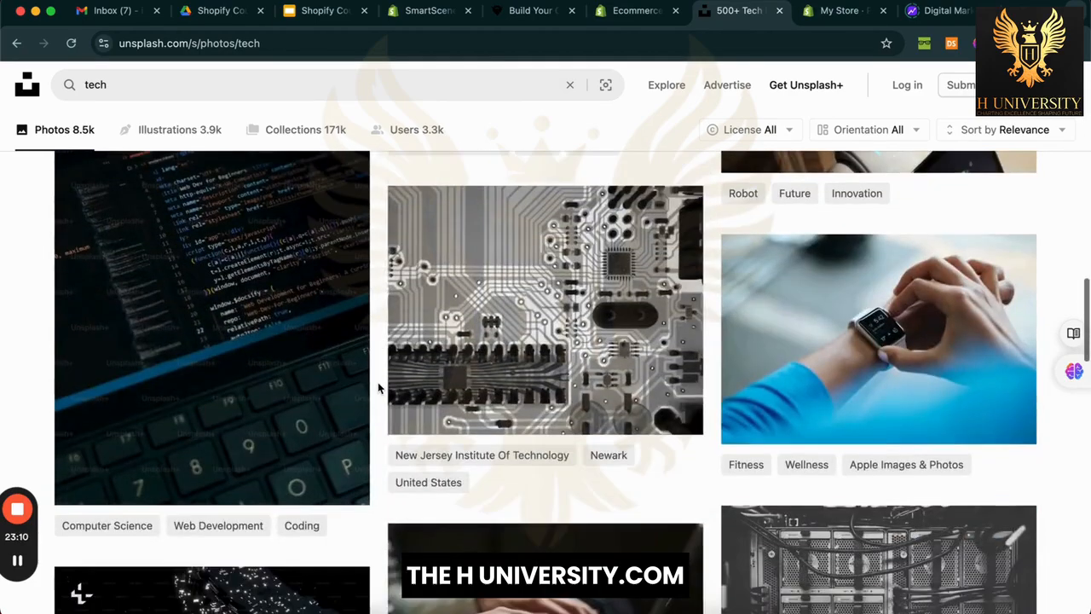
scroll(377, 388, down, 3)
scroll(377, 388, up, 15)
scroll(378, 388, down, 3)
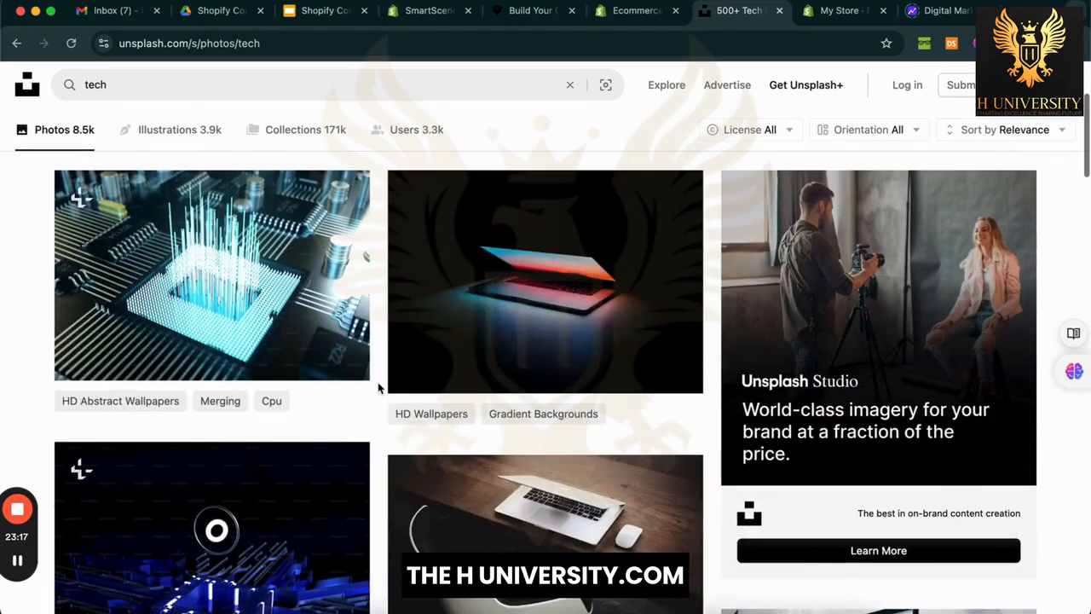
Step: Open the photo of the half-open glowing laptop on black and download it in Large size (2400 x 1699)
click(526, 276)
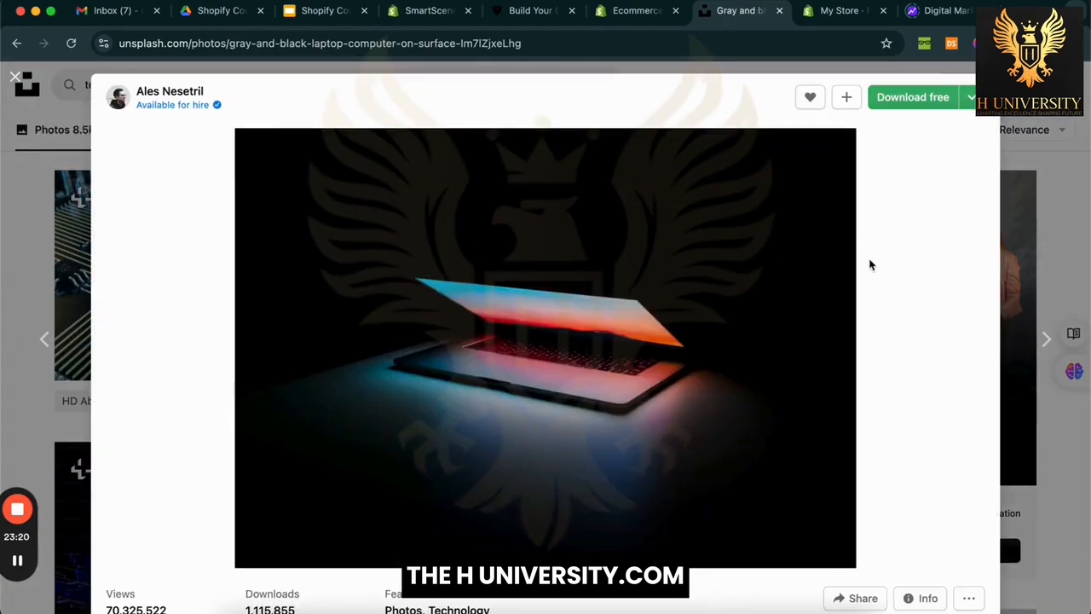
scroll(755, 316, down, 3)
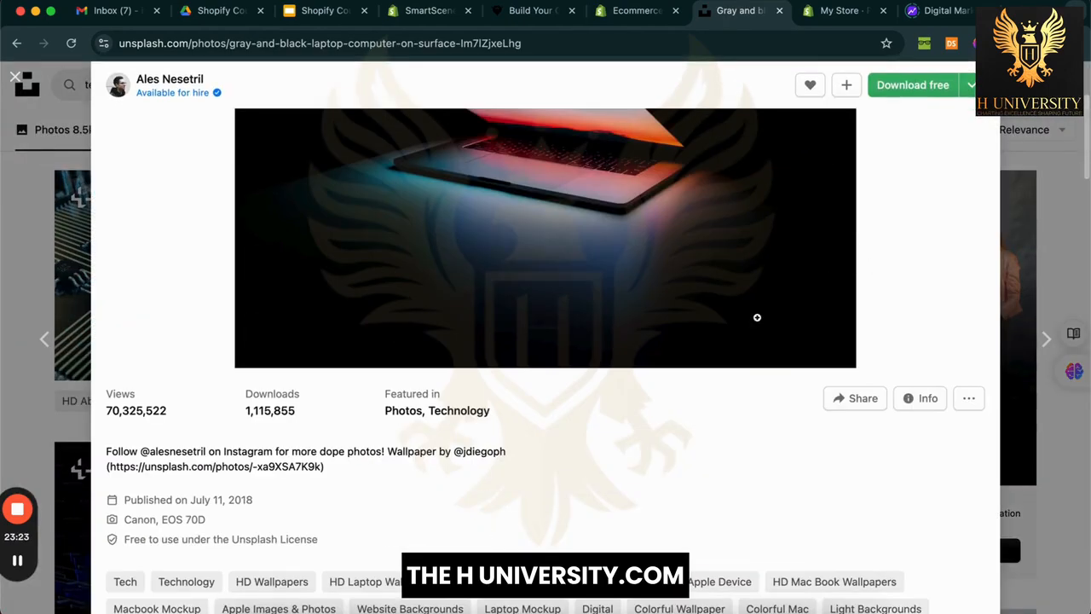
scroll(757, 317, up, 2)
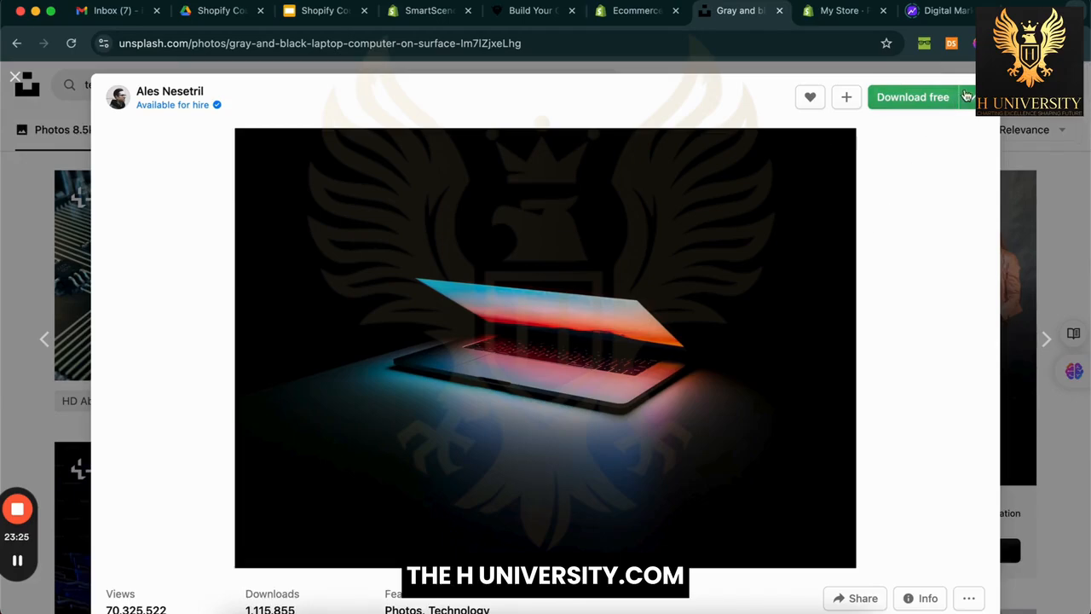
click(971, 97)
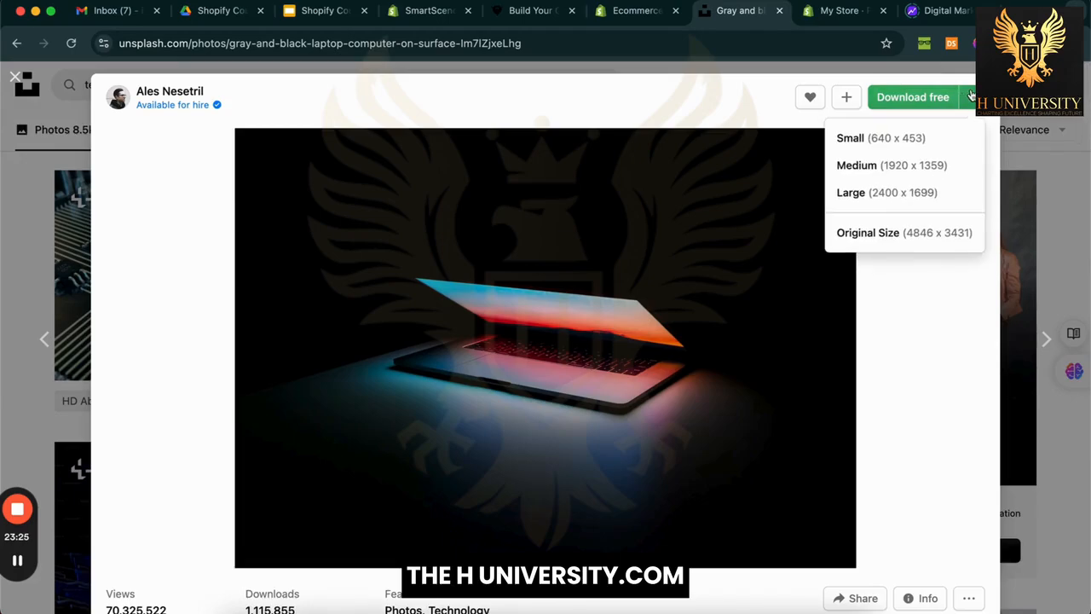
click(889, 194)
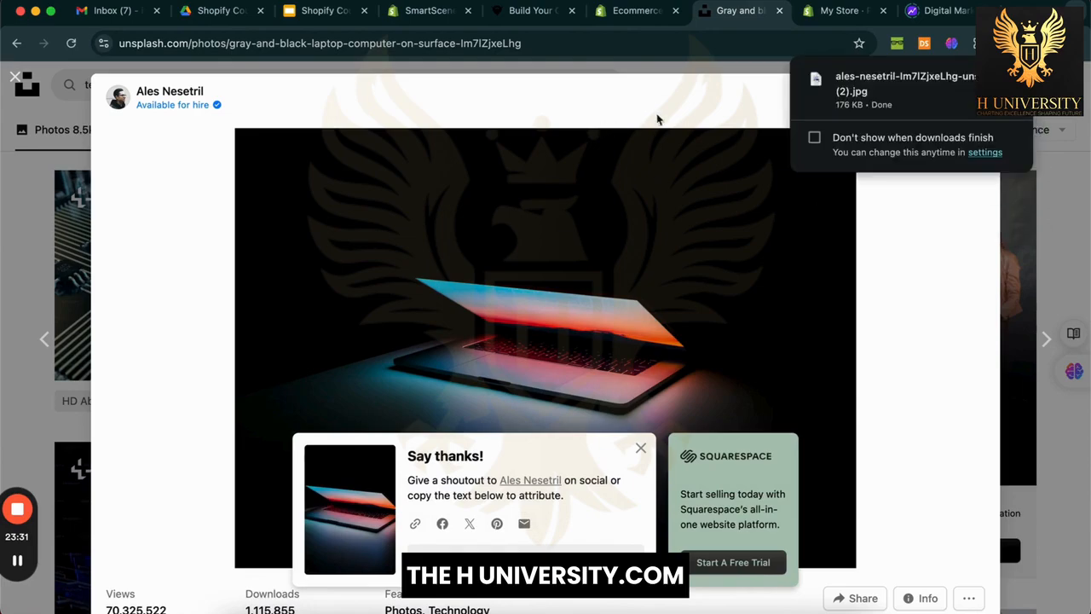
Step: Return to the SmartScene theme editor and upload the downloaded laptop photo as the Image with text section's image
click(413, 11)
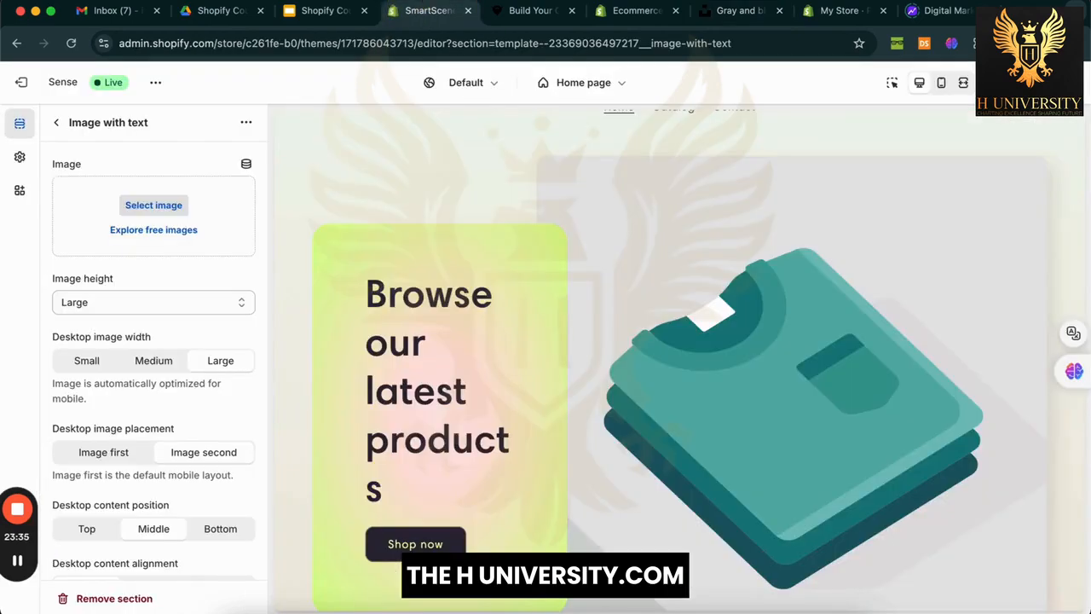
click(1019, 44)
drag(893, 136, 154, 215)
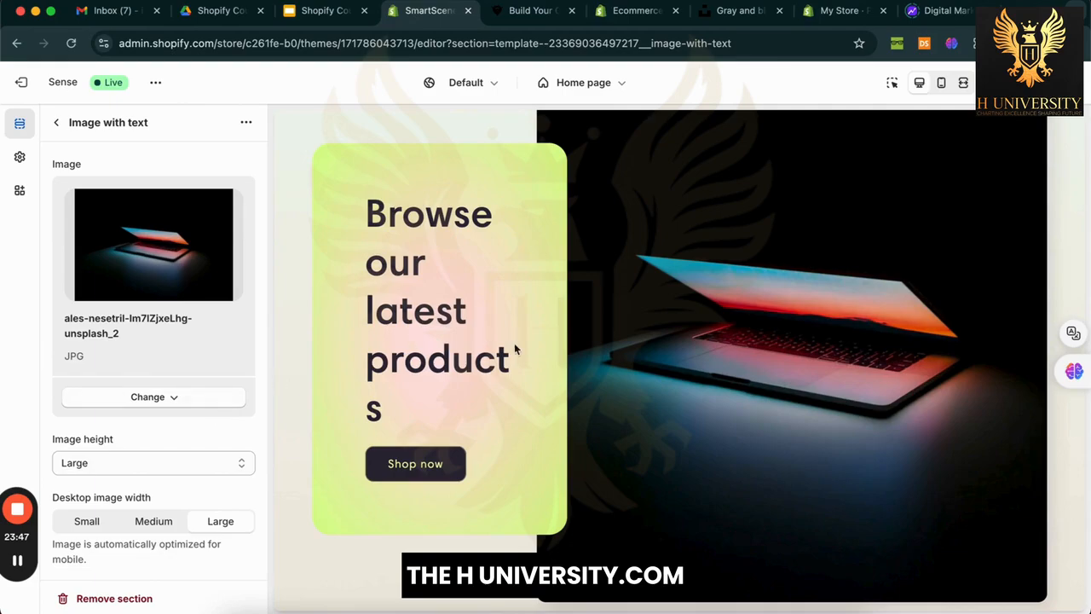
Step: Try the Medium and the Small image height for the Image with text section
scroll(514, 342, down, 2)
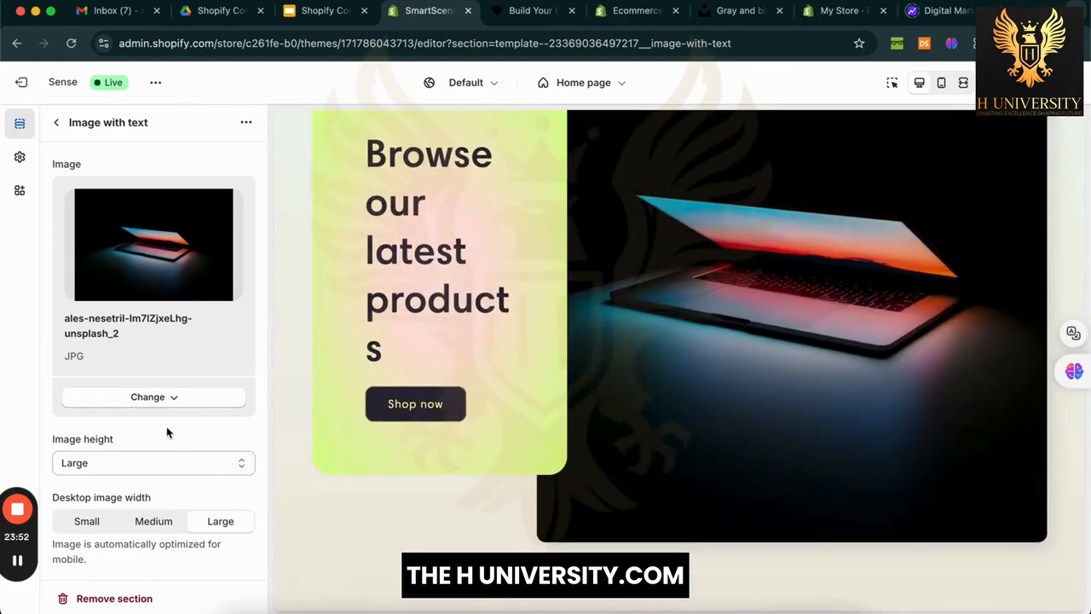
scroll(167, 427, down, 2)
click(191, 327)
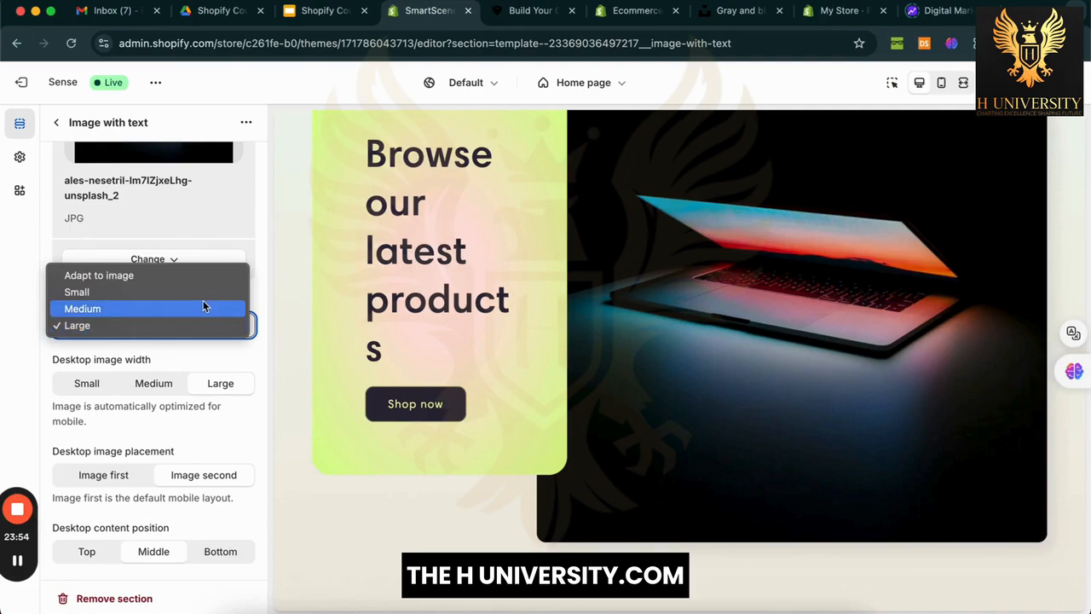
click(203, 305)
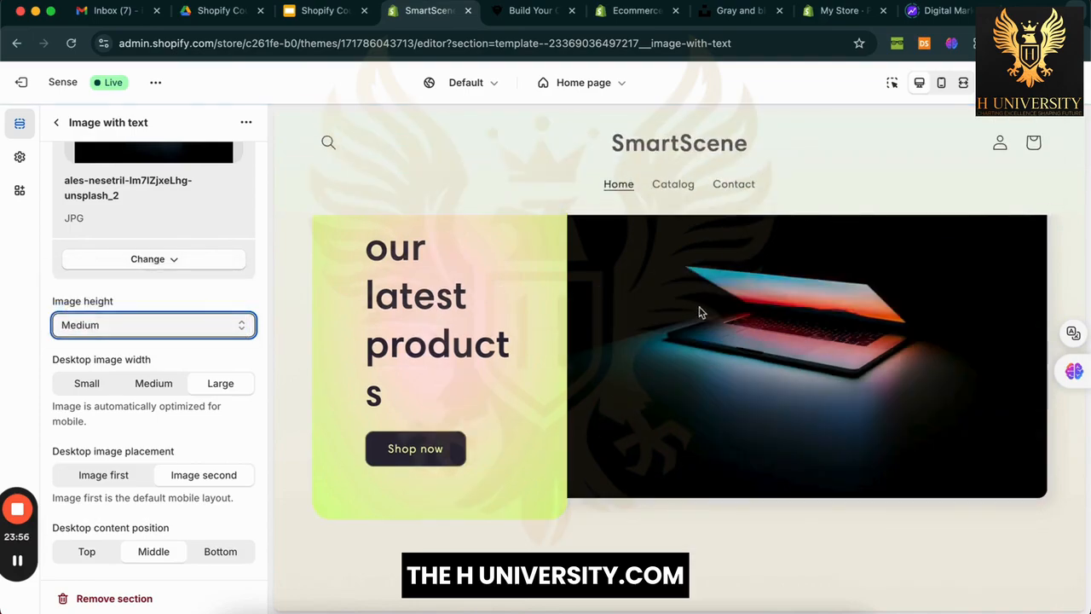
click(202, 332)
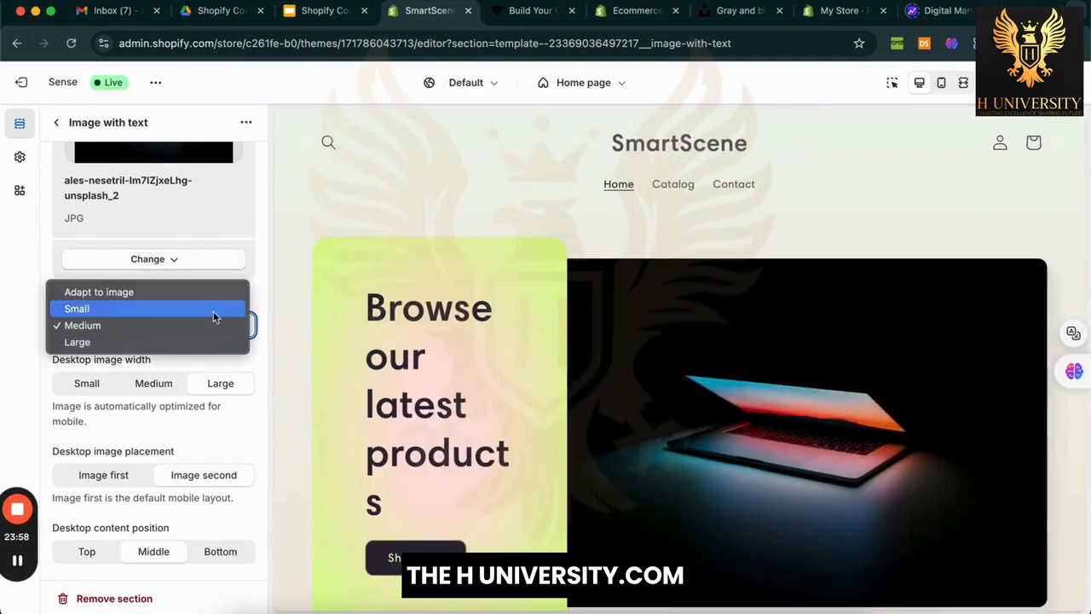
click(213, 311)
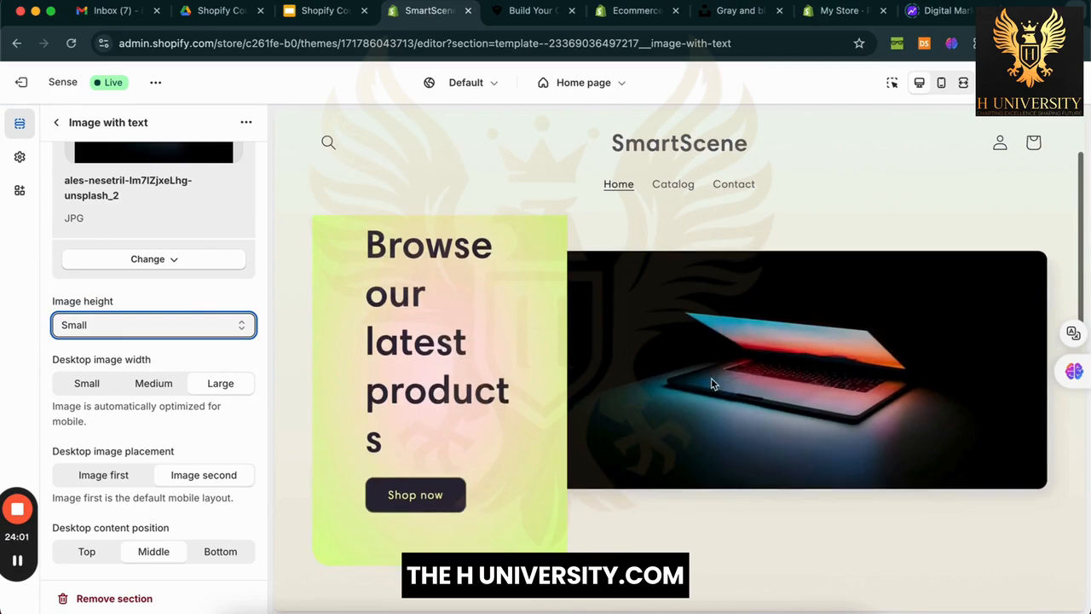
click(56, 297)
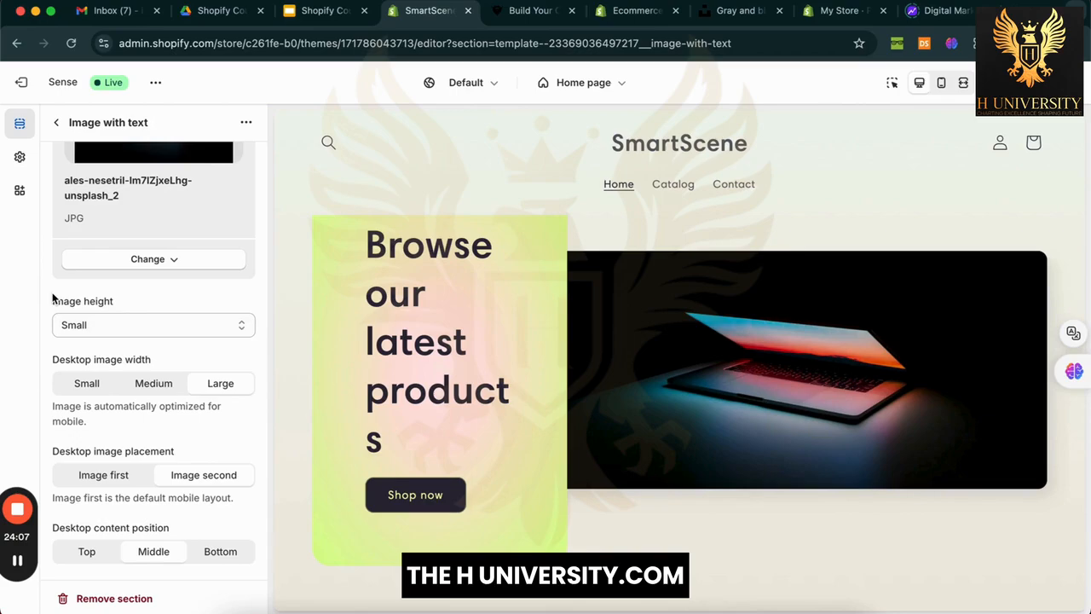
Step: Set the Image with text section's image height to Adapt to image after comparing it with Large
scroll(53, 299, up, 3)
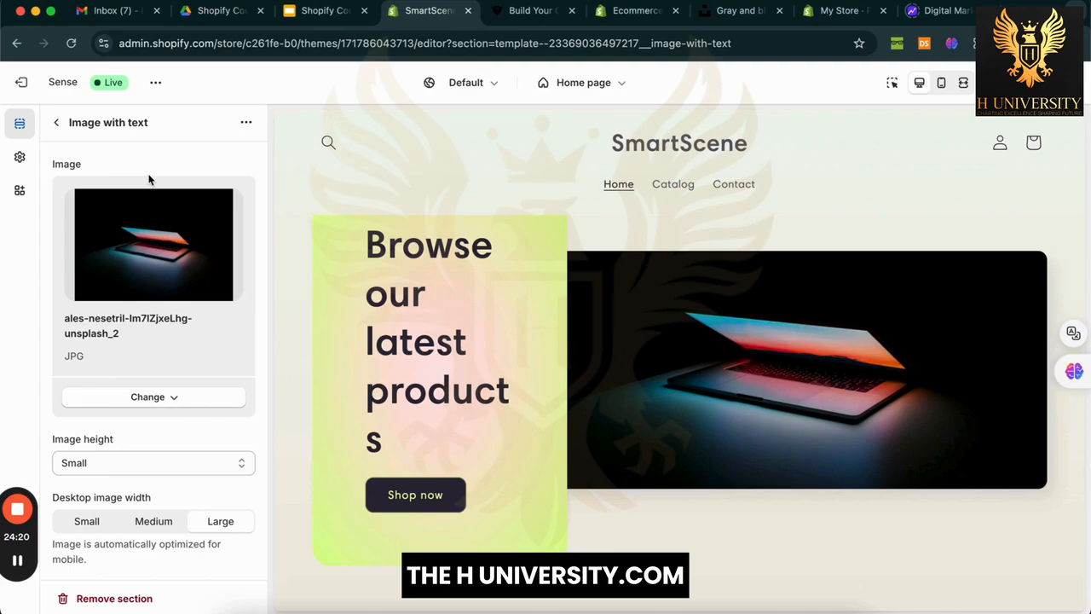
scroll(149, 179, down, 3)
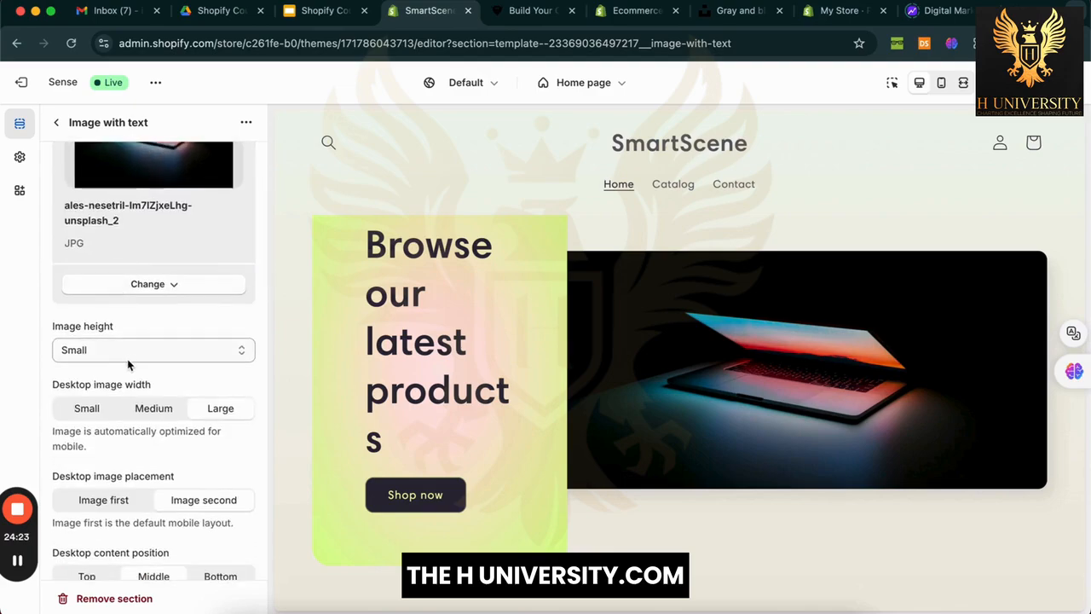
scroll(111, 354, up, 3)
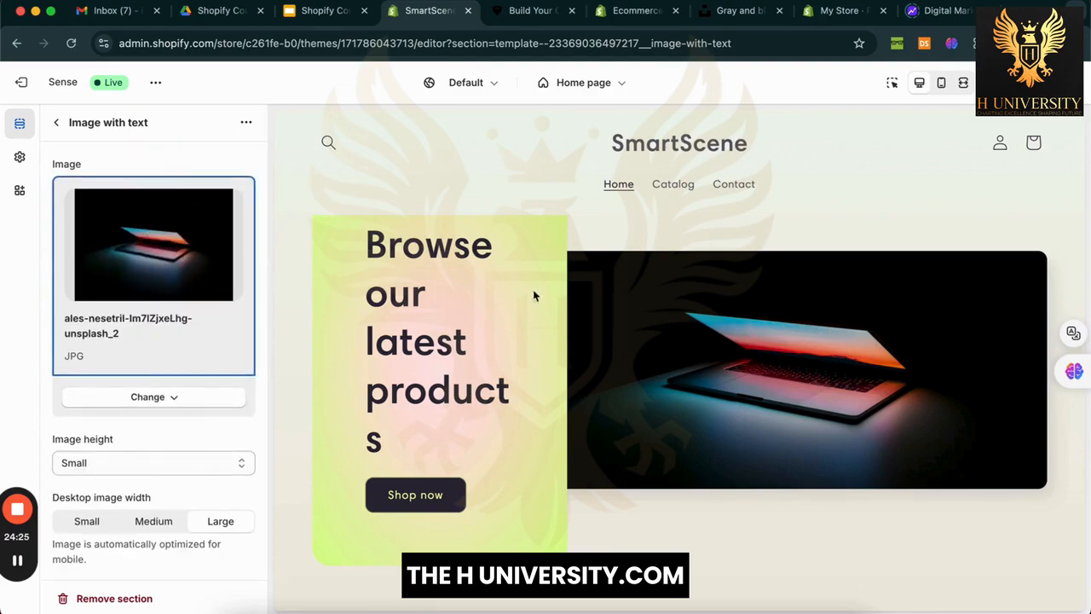
scroll(142, 315, down, 4)
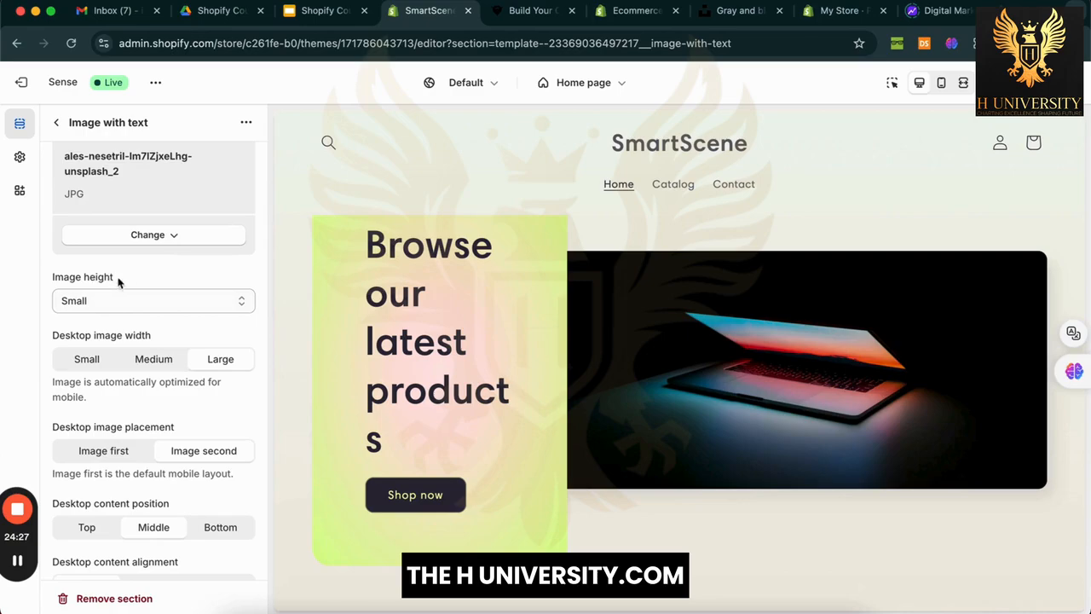
click(119, 301)
click(145, 285)
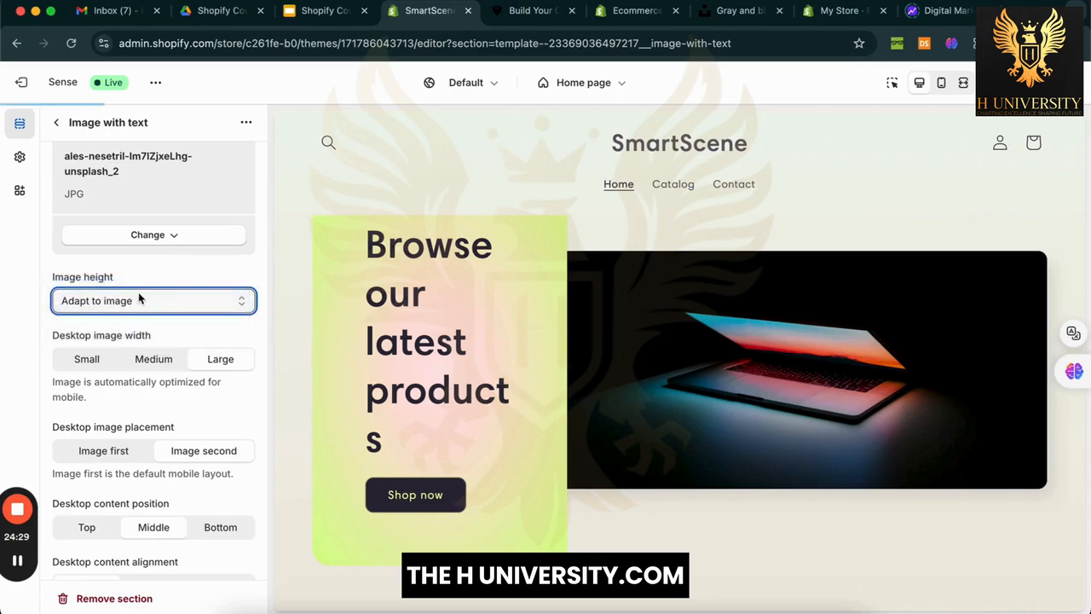
click(141, 305)
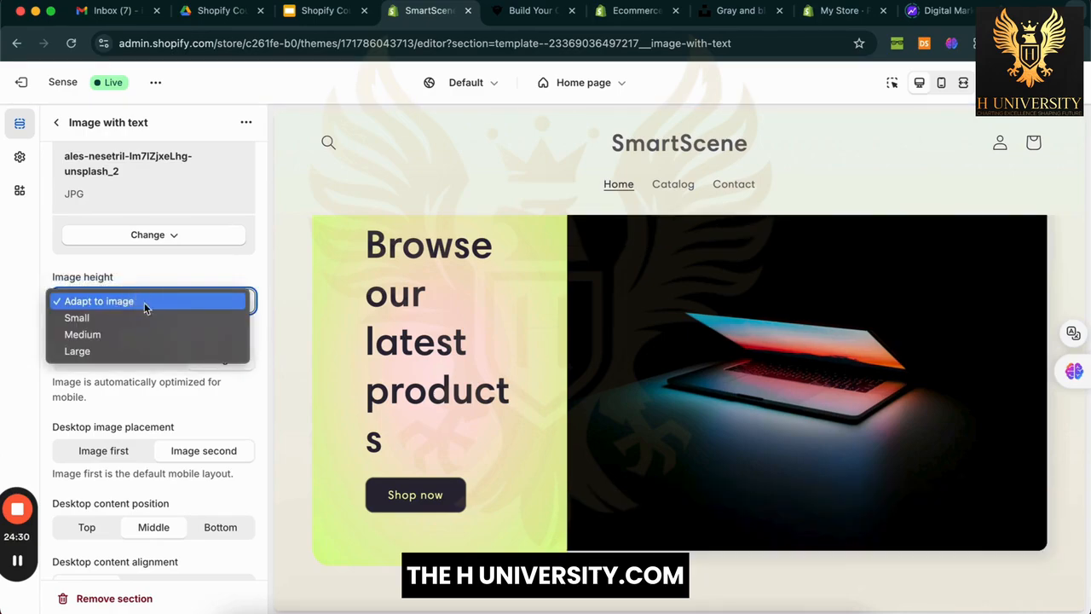
click(163, 349)
click(202, 307)
click(208, 252)
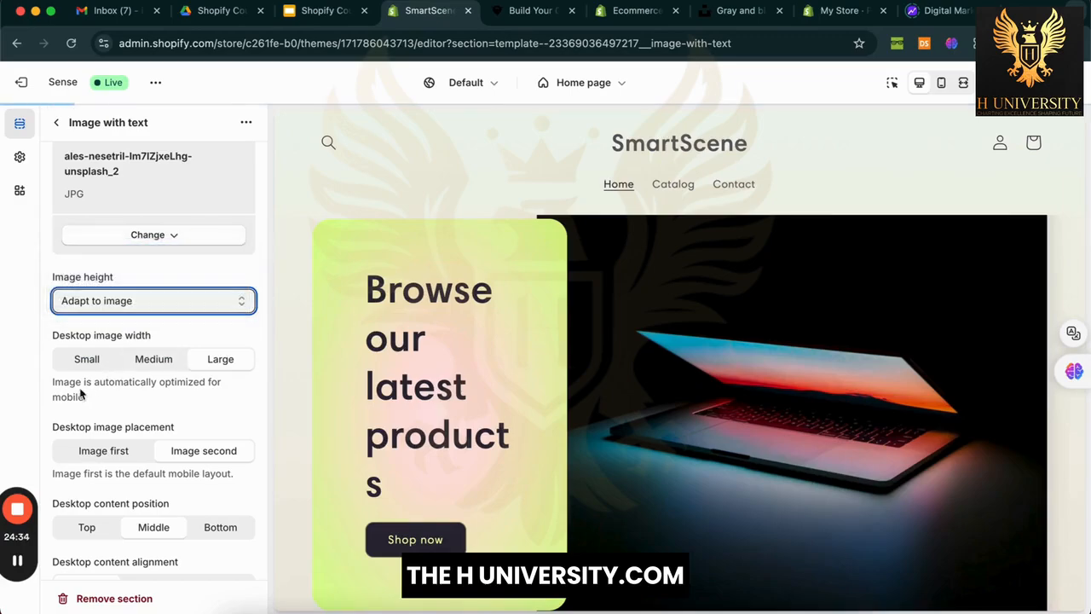
Step: Set the desktop image width to Medium and compare both desktop image placements, keeping Image second
scroll(52, 401, down, 2)
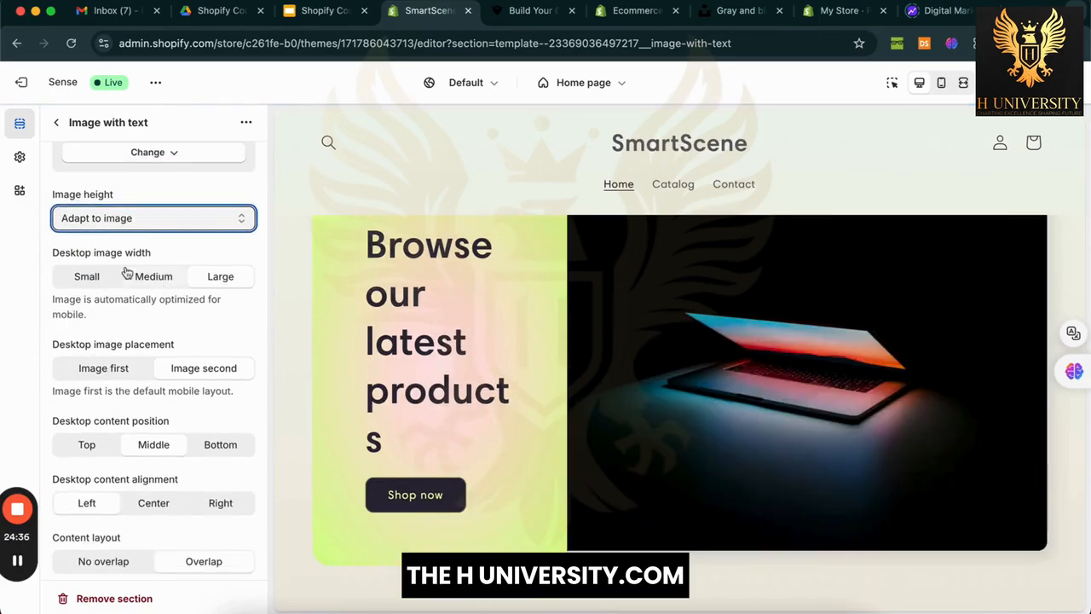
click(184, 278)
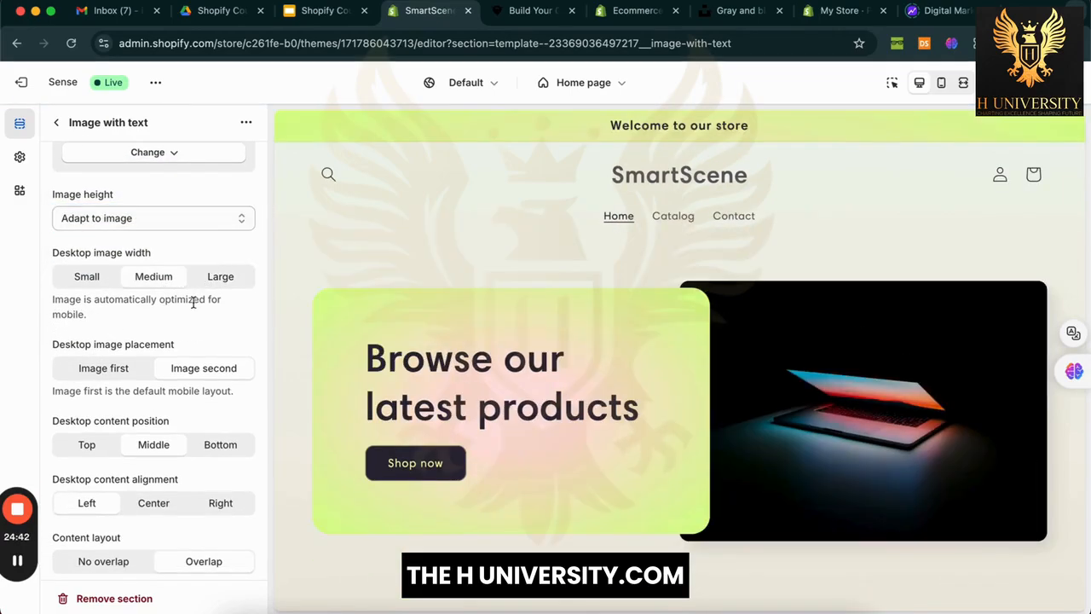
scroll(196, 299, down, 2)
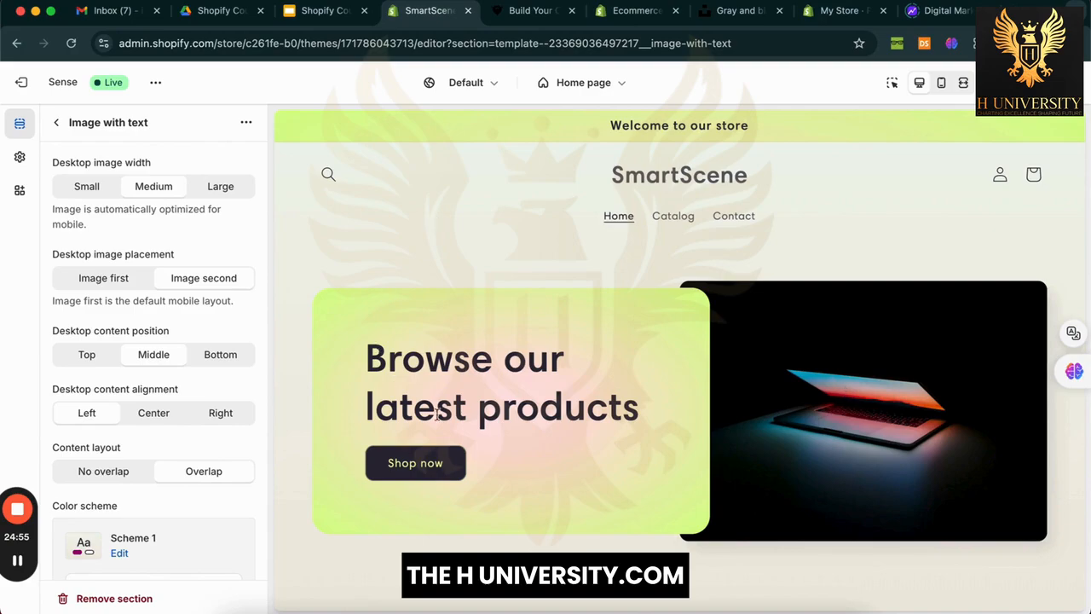
click(90, 279)
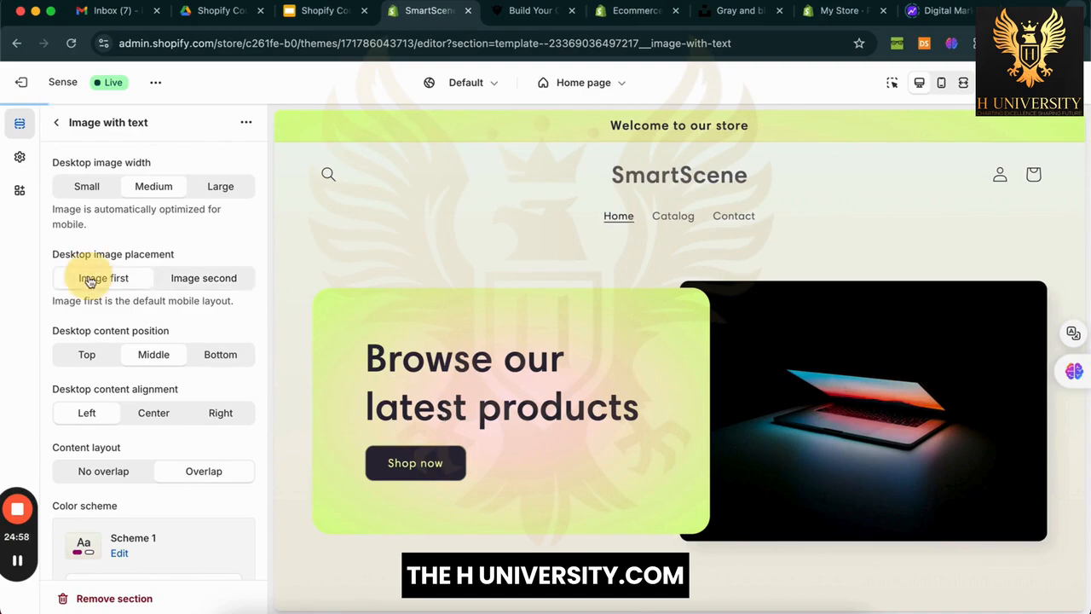
click(210, 284)
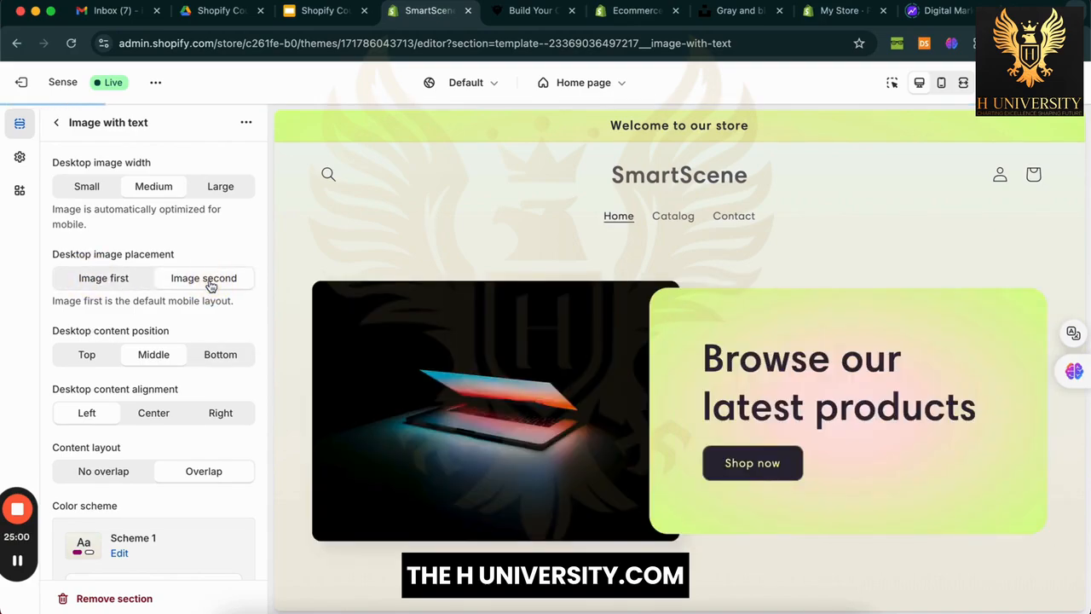
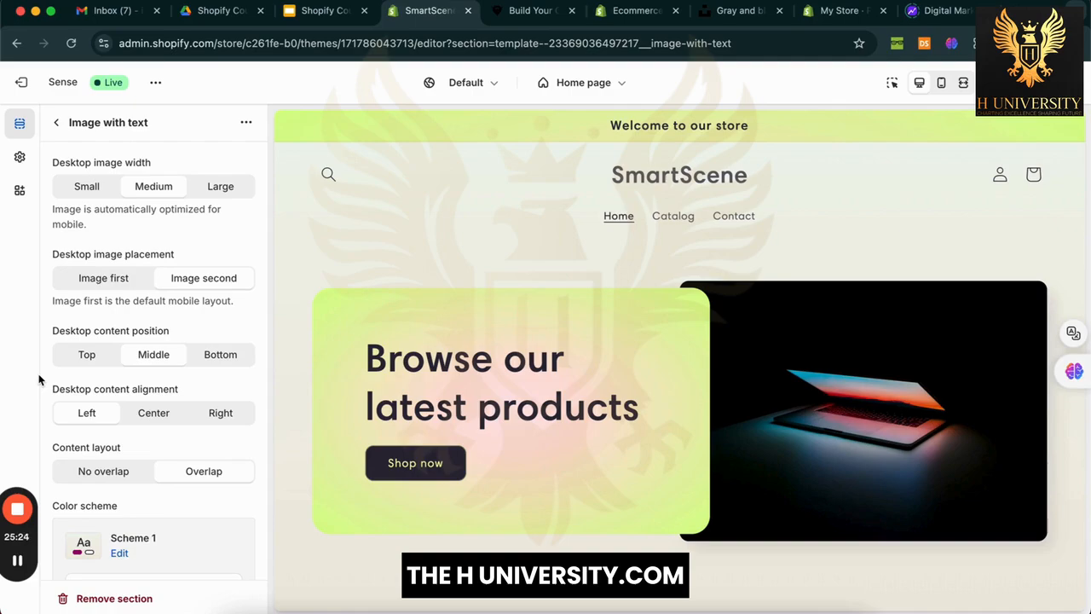
Step: Go over the desktop content position and alignment options and set the content layout to No overlap
scroll(171, 375, down, 2)
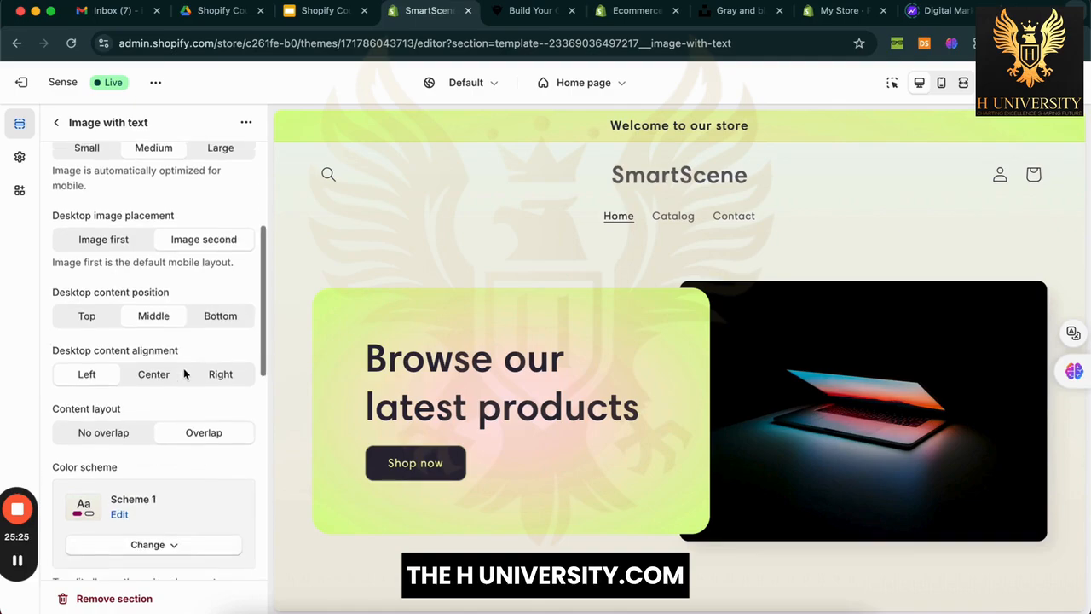
double_click(81, 286)
click(129, 285)
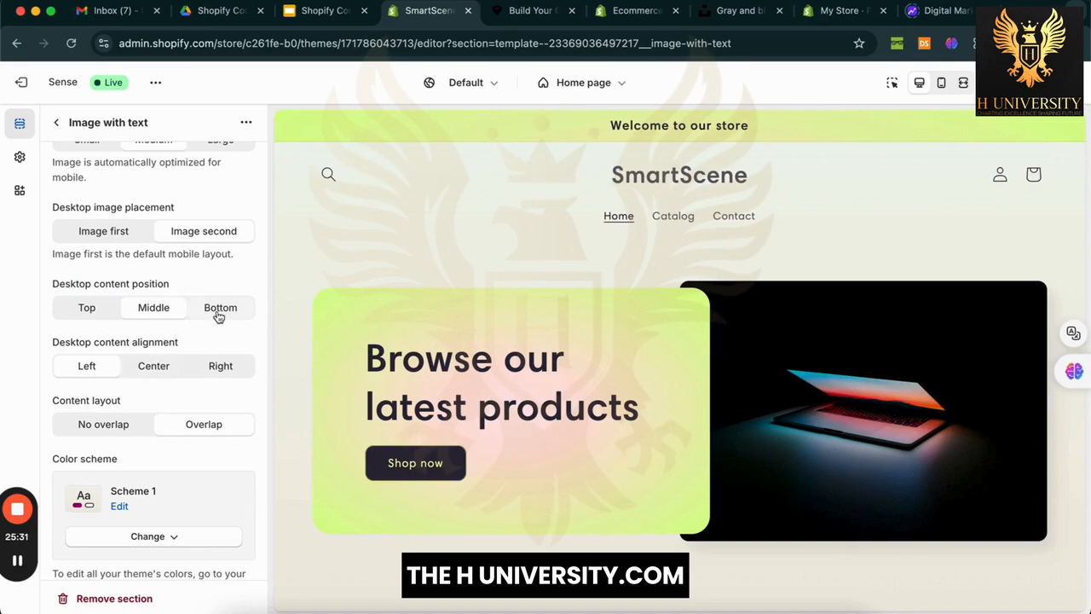
scroll(180, 406, down, 2)
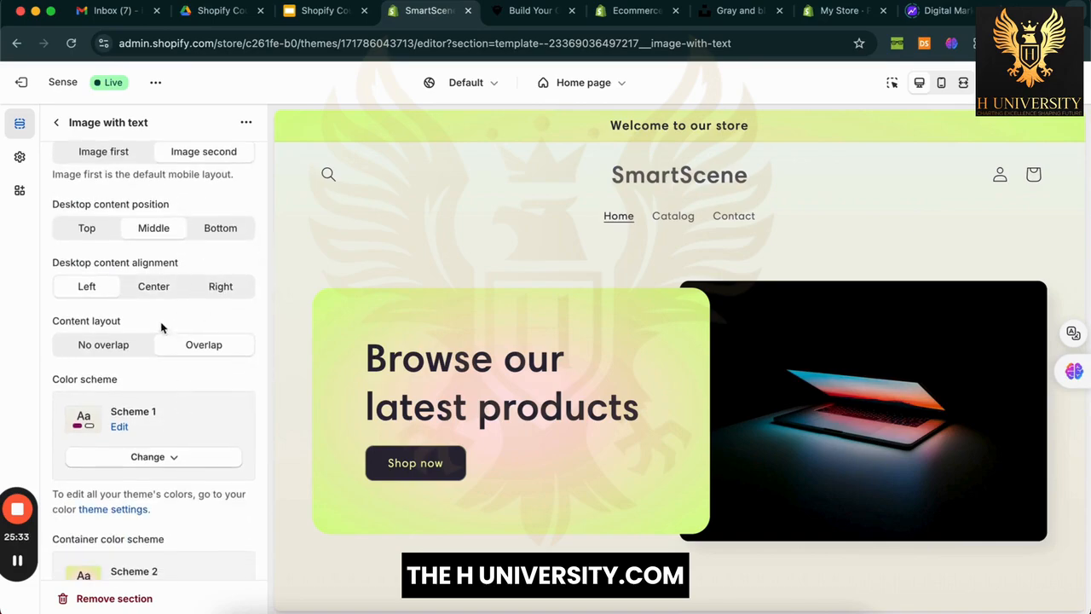
click(154, 299)
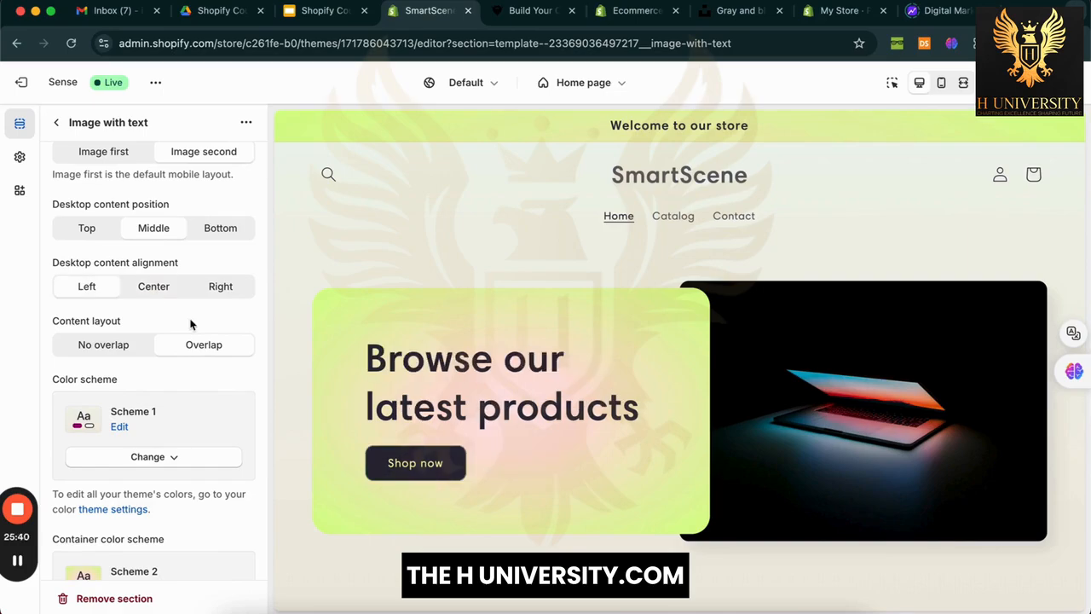
scroll(197, 315, down, 2)
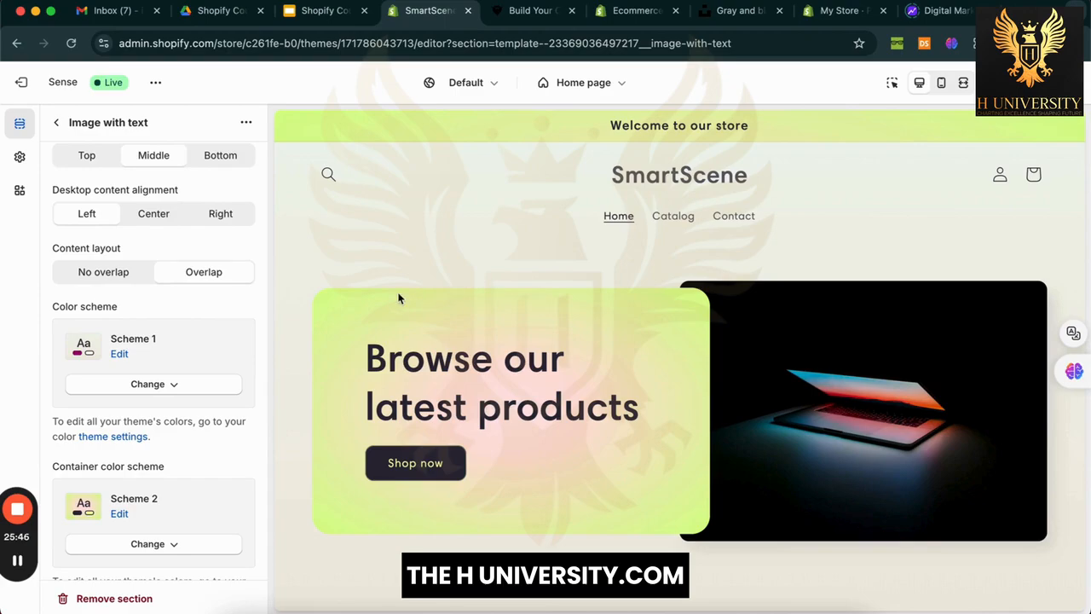
click(143, 281)
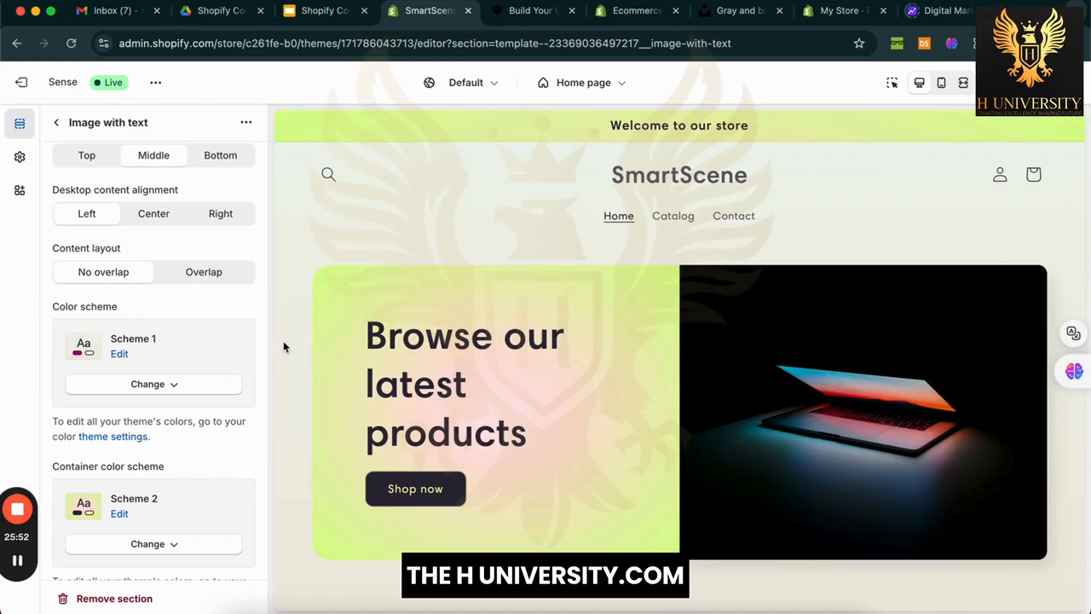
Step: Look through all settings of the Image with text section, including color schemes, animations, mobile layout and section padding
scroll(193, 317, down, 3)
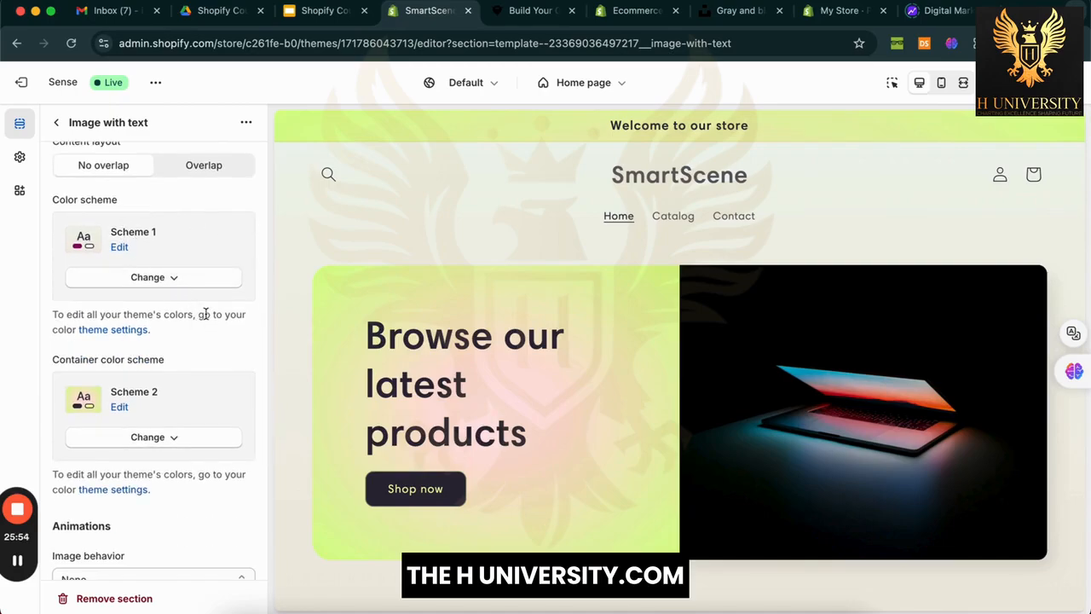
scroll(205, 314, down, 8)
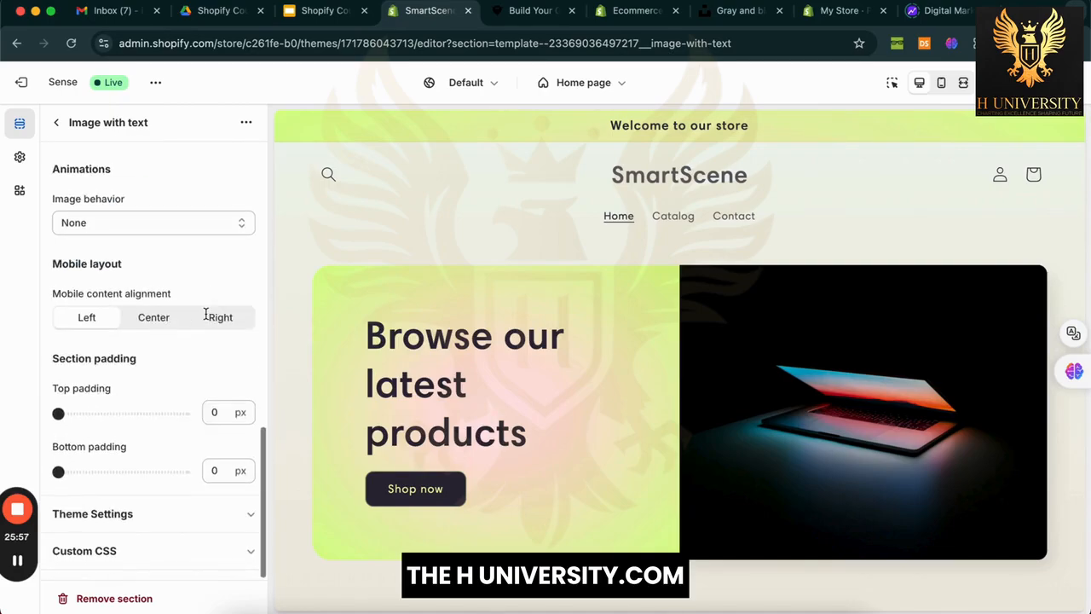
scroll(205, 313, up, 10)
scroll(204, 312, down, 6)
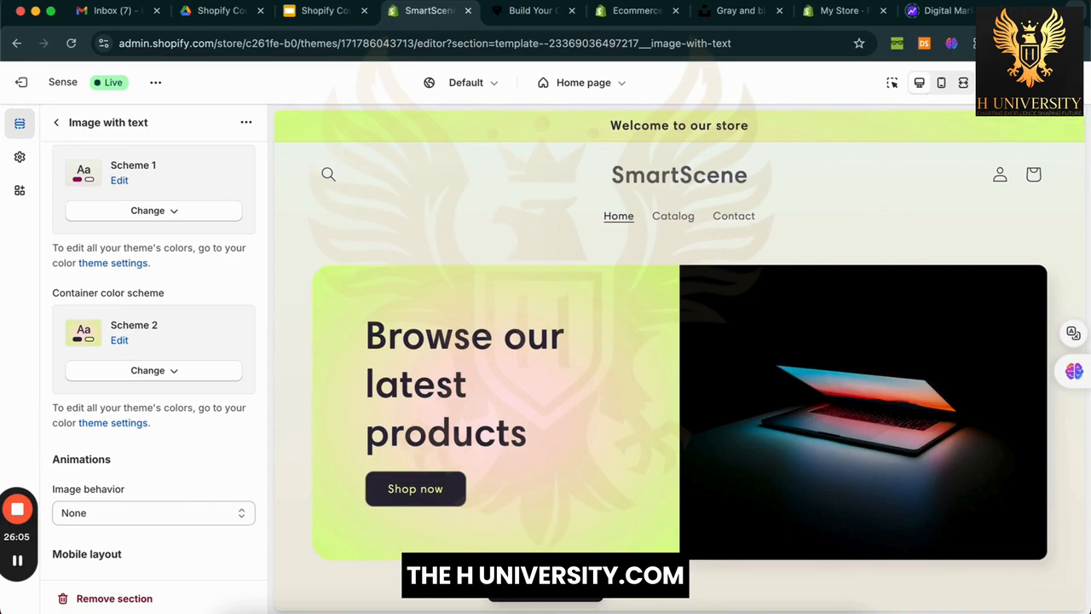
scroll(190, 449, down, 5)
scroll(190, 448, up, 10)
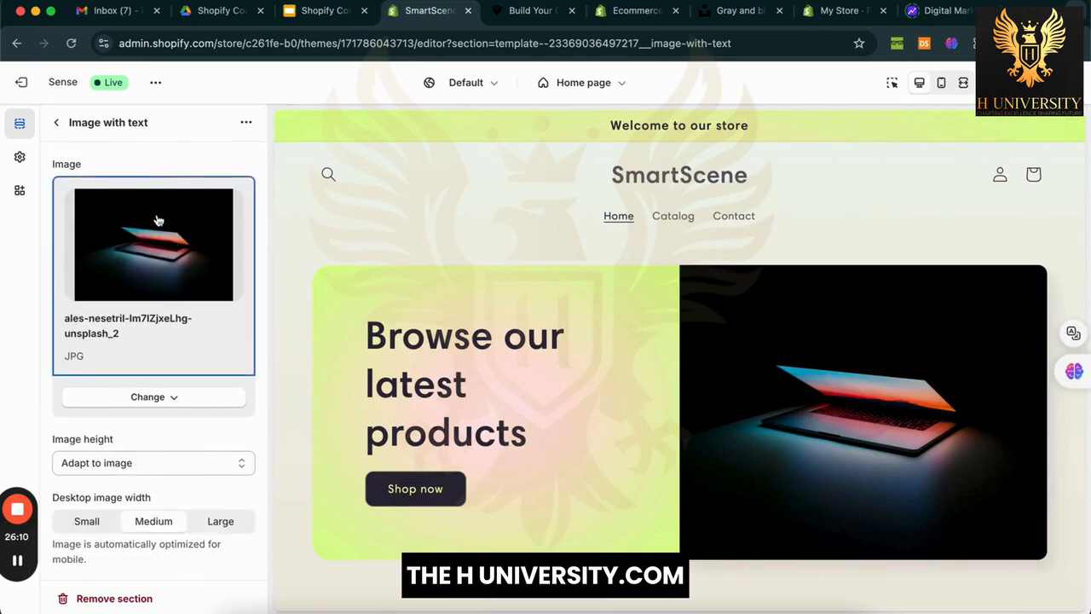
scroll(112, 194, down, 5)
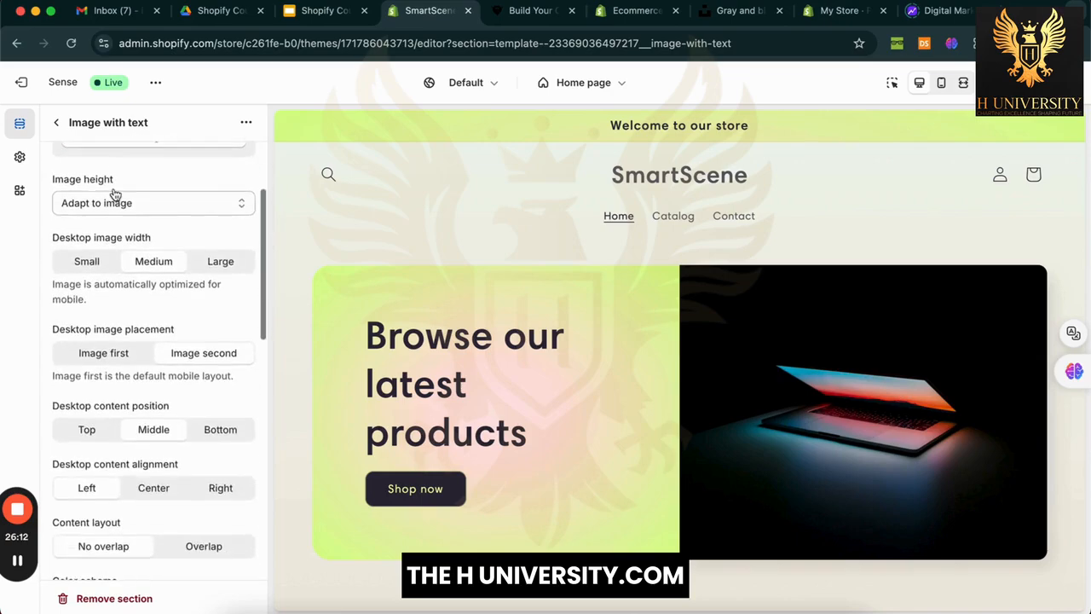
scroll(113, 194, up, 1)
scroll(102, 309, up, 4)
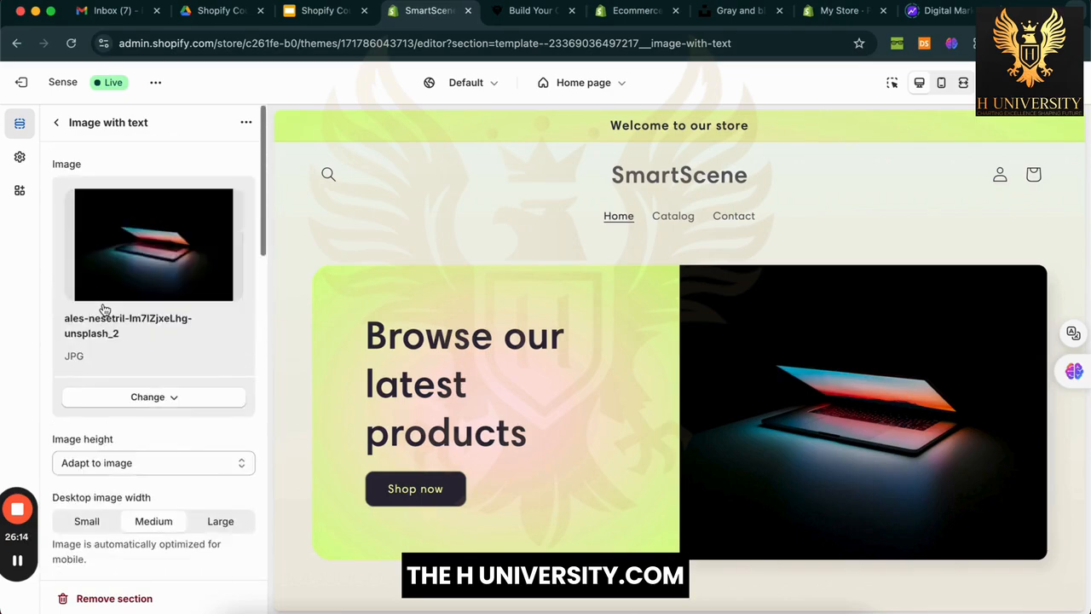
scroll(102, 308, down, 6)
scroll(102, 309, down, 3)
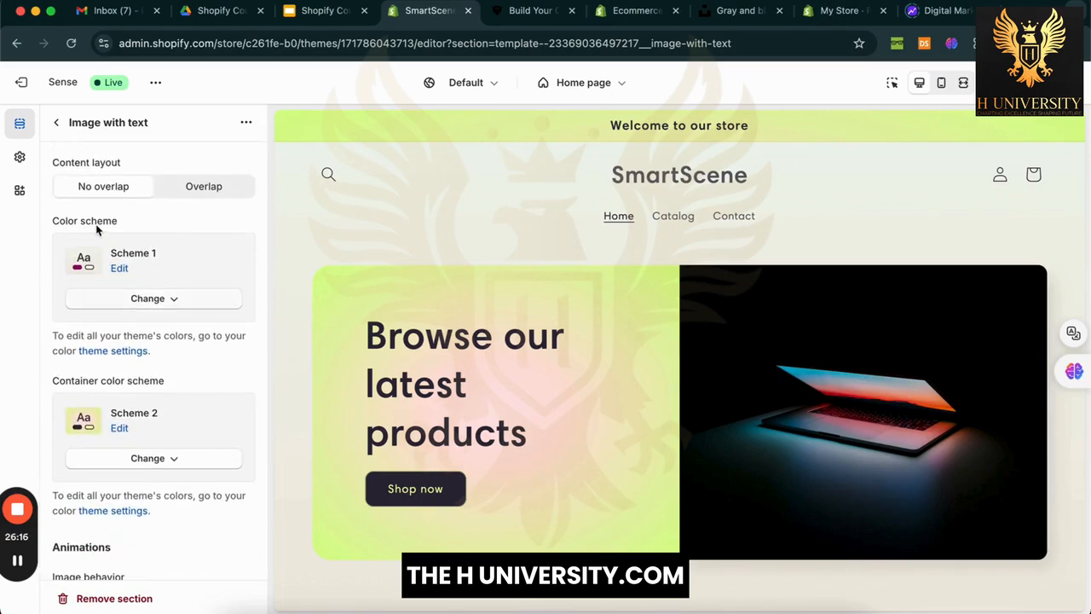
Step: Review the section's color scheme setting and view the banner above the Featured products in the preview
click(96, 229)
click(149, 225)
double_click(97, 225)
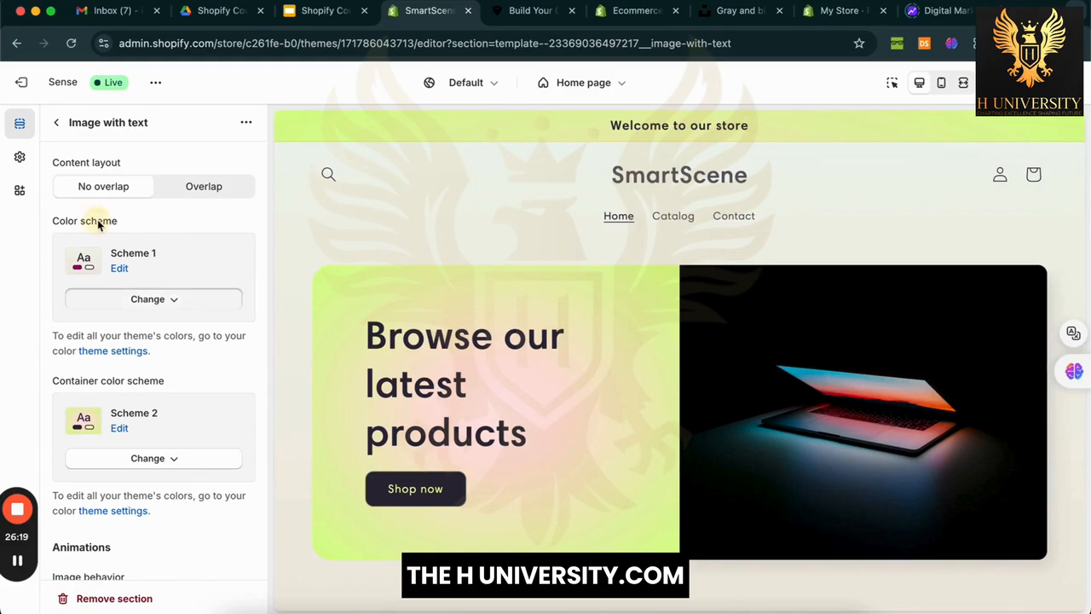
click(146, 223)
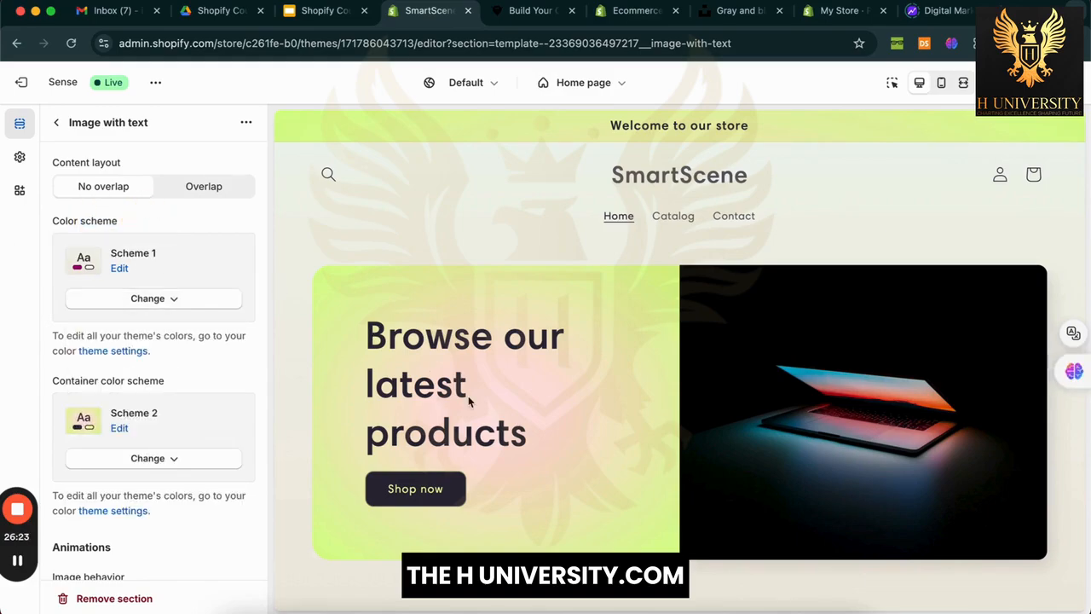
scroll(468, 396, down, 5)
scroll(468, 395, up, 1)
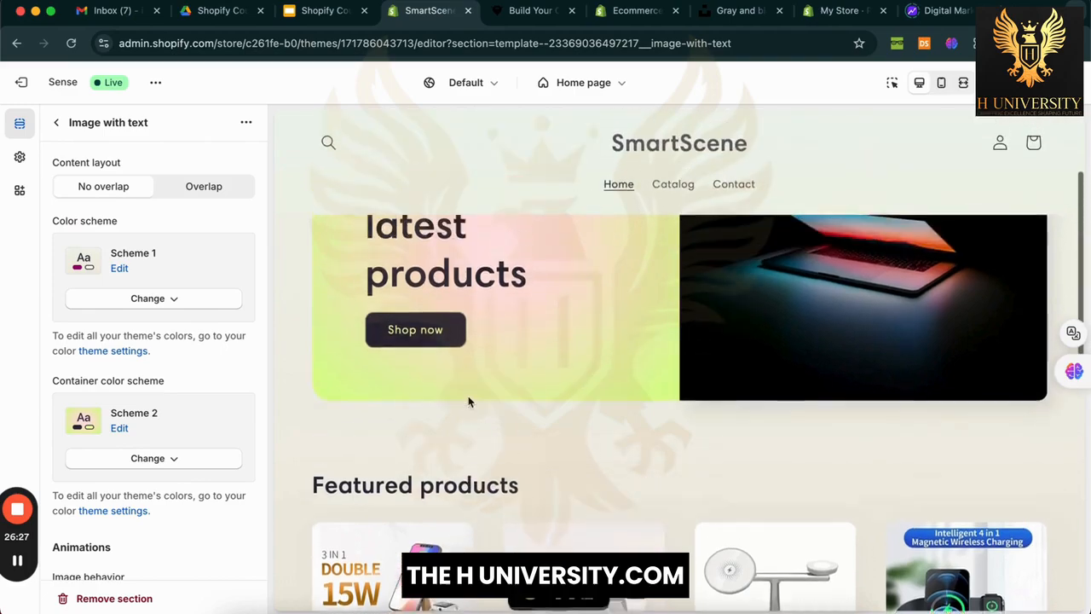
Step: Look over the home page preview from the header banner down to the email signup and back
scroll(468, 395, up, 3)
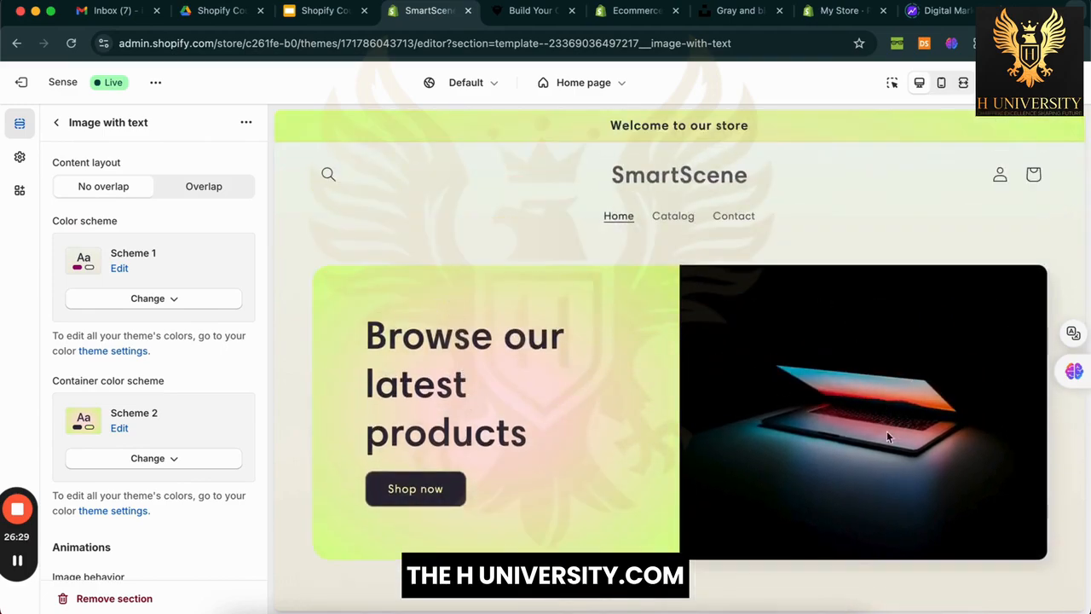
scroll(601, 528, down, 5)
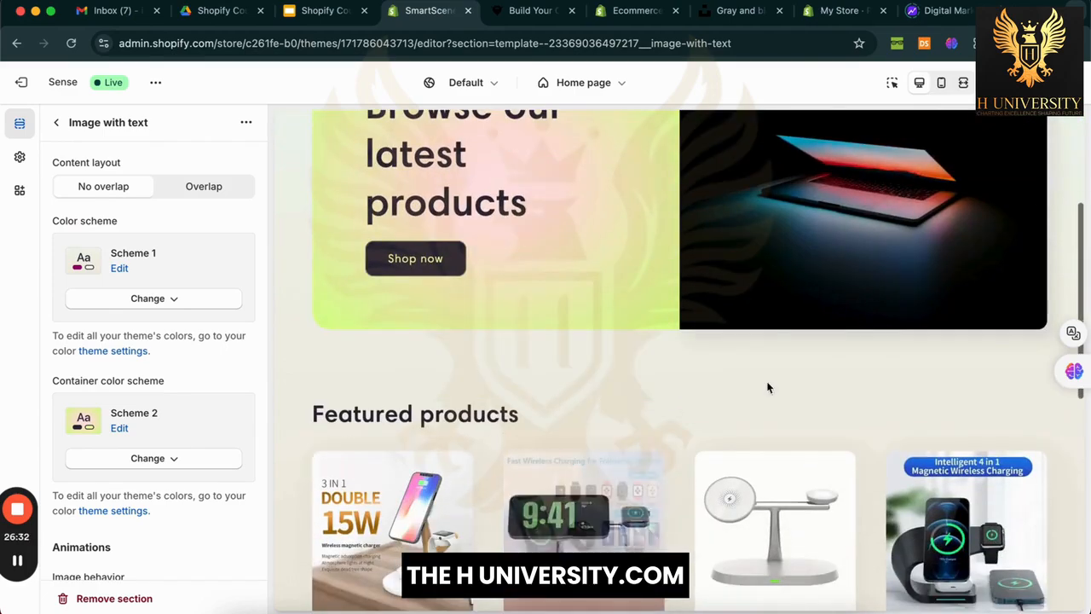
scroll(631, 398, down, 5)
scroll(631, 397, down, 3)
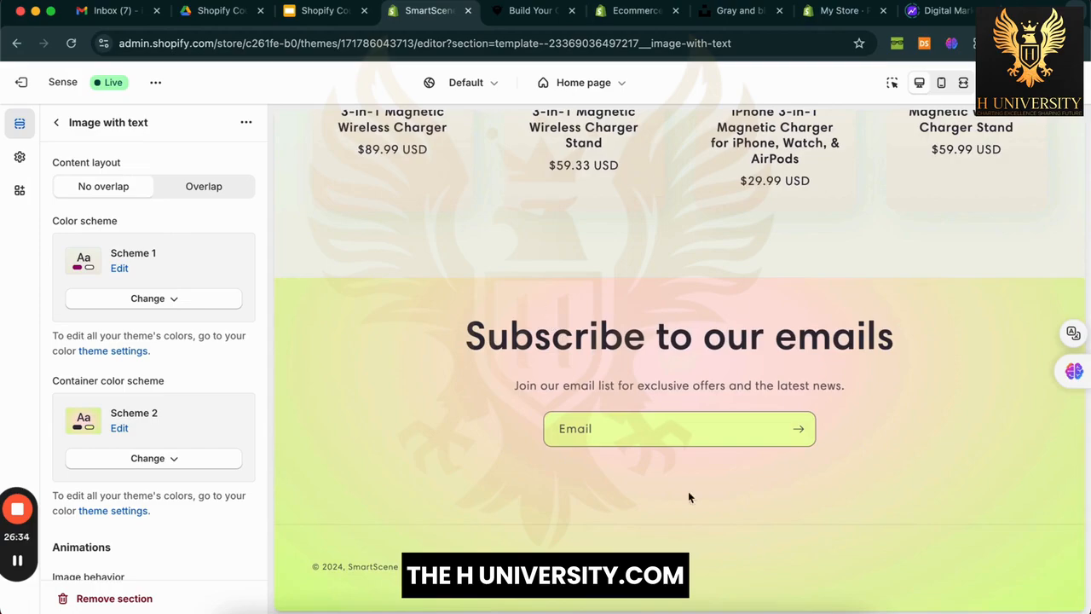
scroll(677, 452, up, 12)
scroll(416, 296, down, 1)
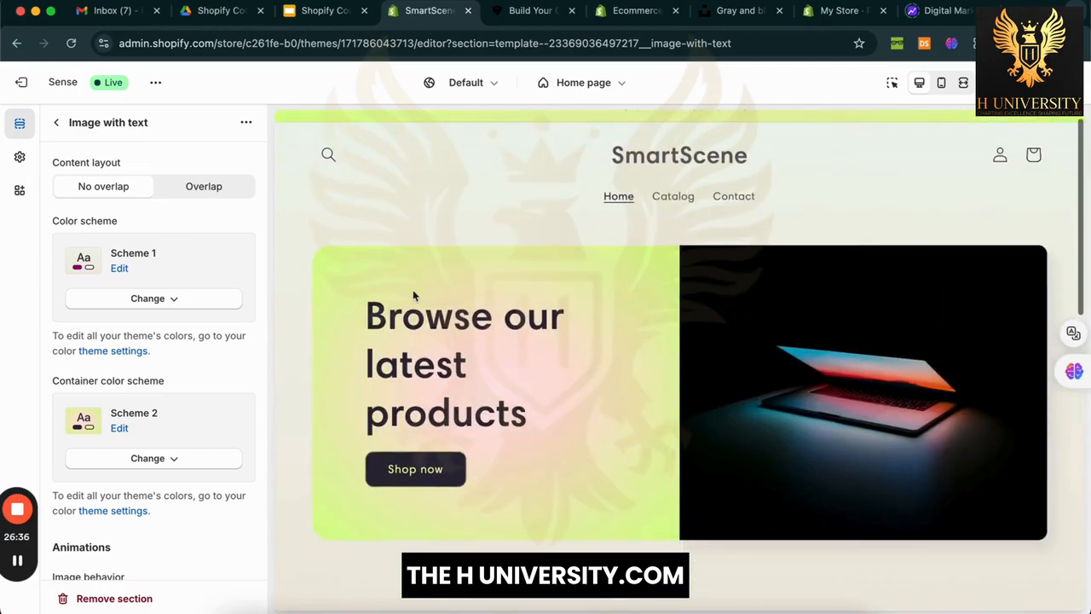
Step: Try Scheme 3 and Scheme 4 as the Image with text section's container color scheme
scroll(233, 337, down, 1)
triple_click(105, 291)
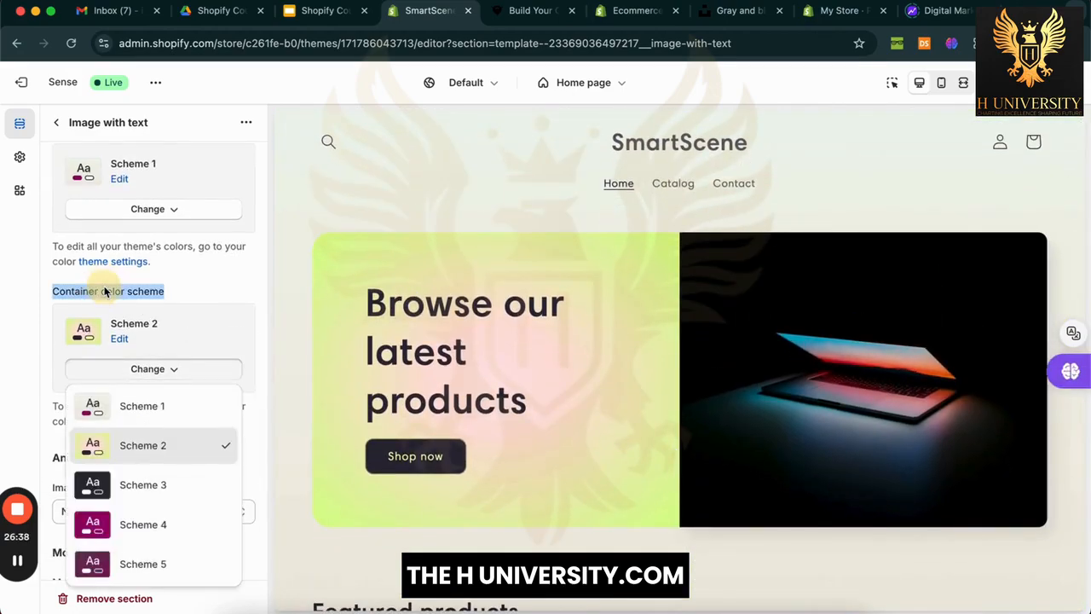
click(126, 298)
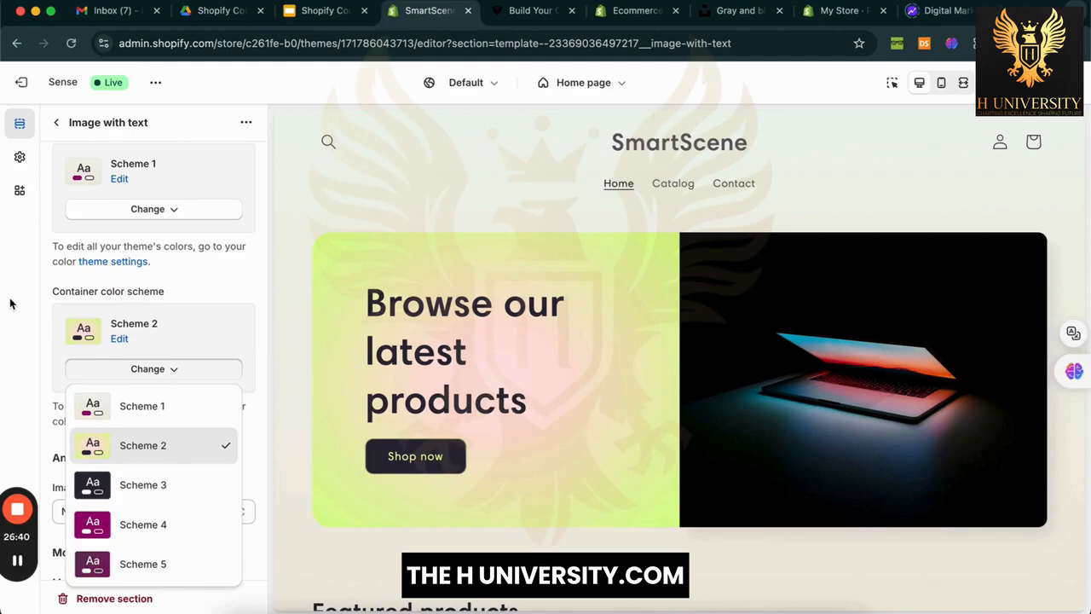
click(19, 322)
click(145, 369)
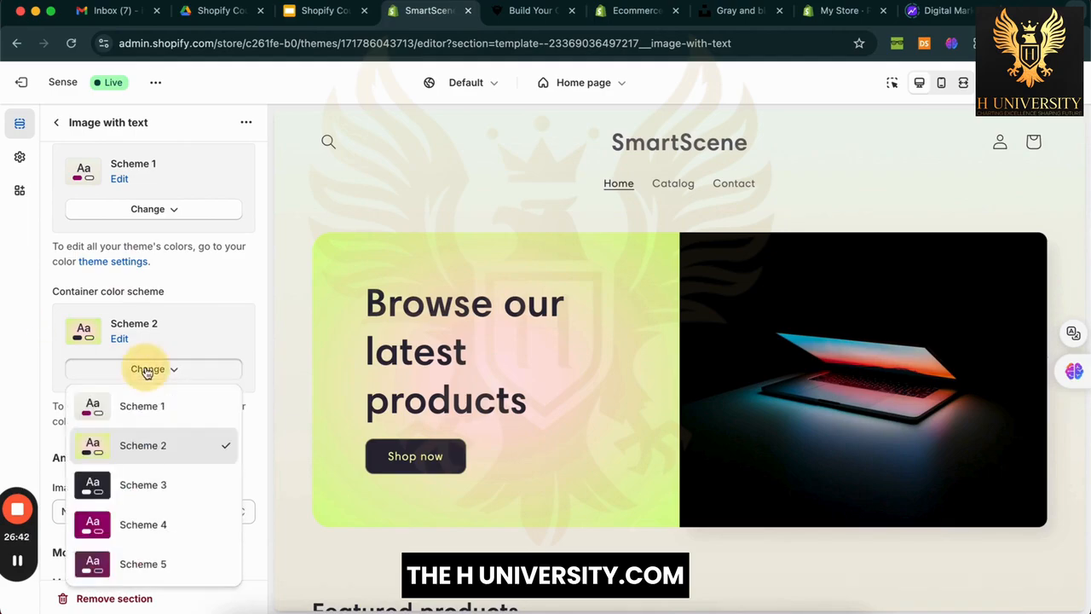
click(175, 485)
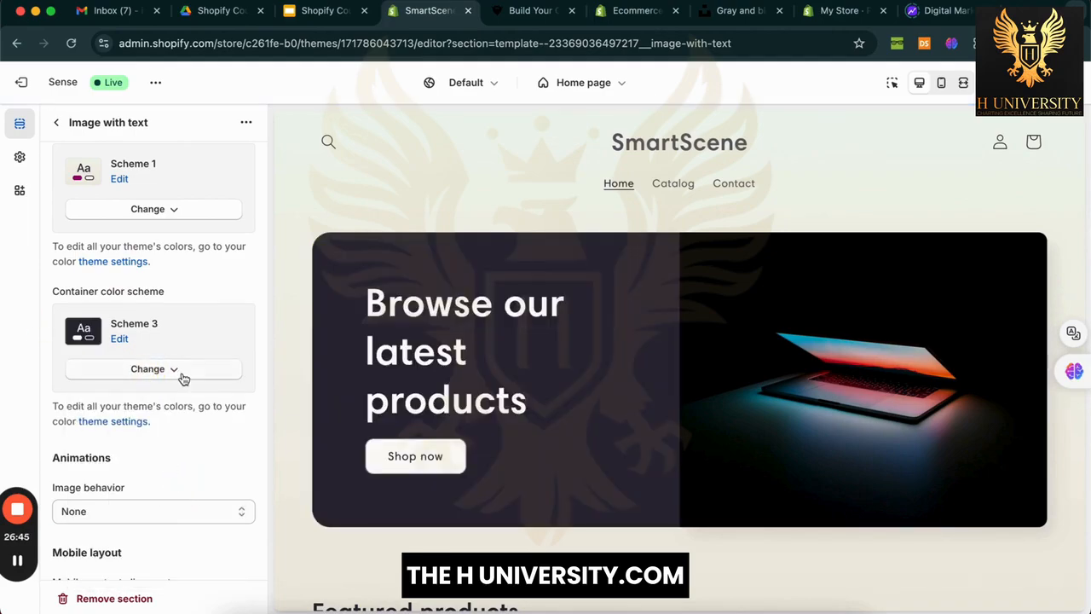
click(183, 369)
click(187, 524)
Step: Try Scheme 5 and Scheme 1 as the container color scheme, then set it back to Scheme 2
click(183, 369)
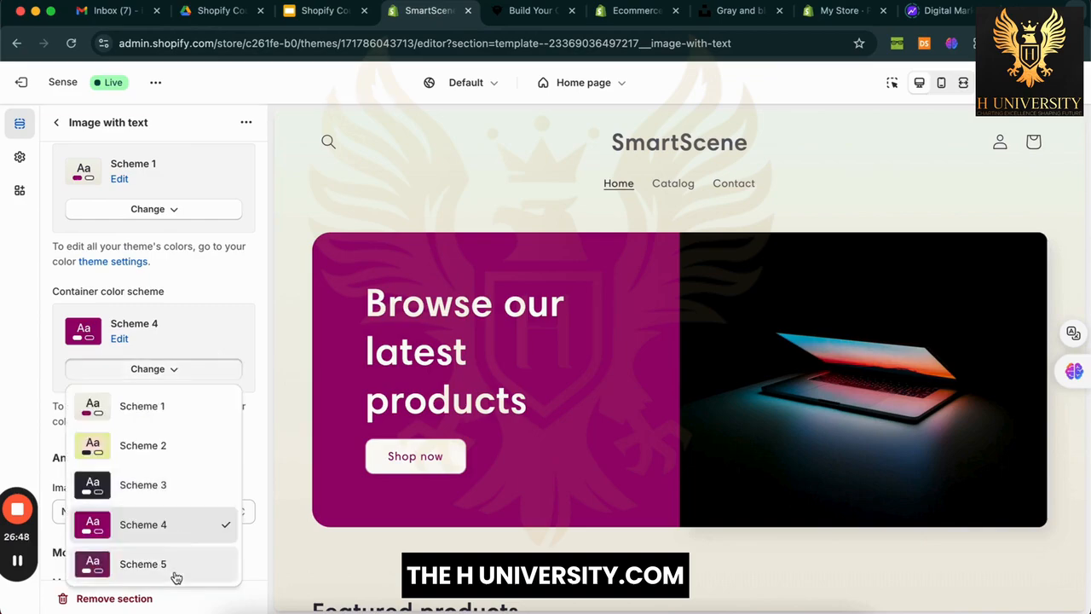
click(174, 571)
click(205, 370)
click(204, 406)
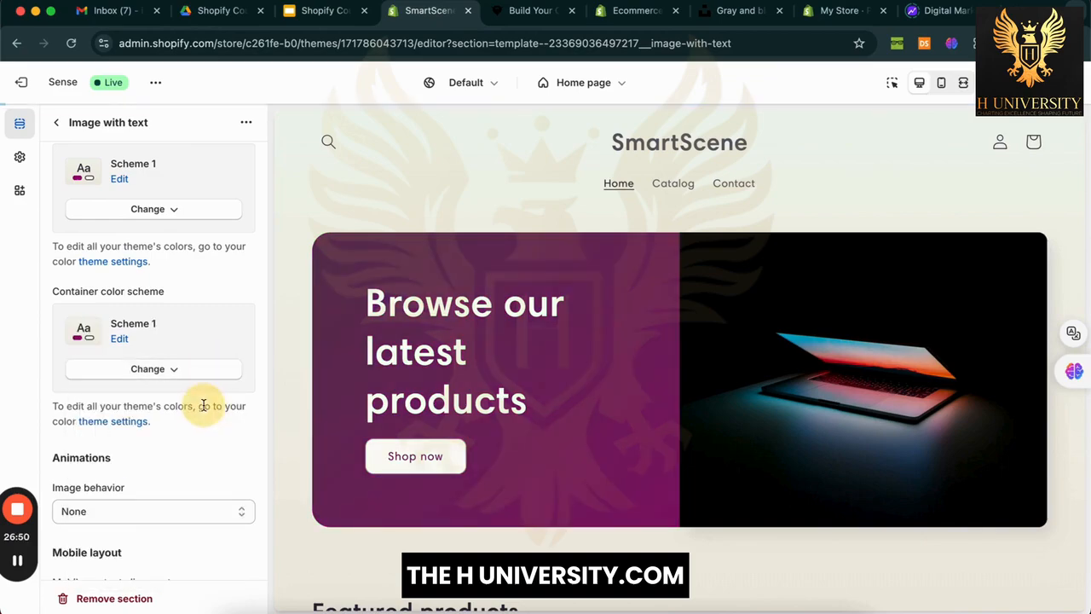
click(162, 369)
click(157, 433)
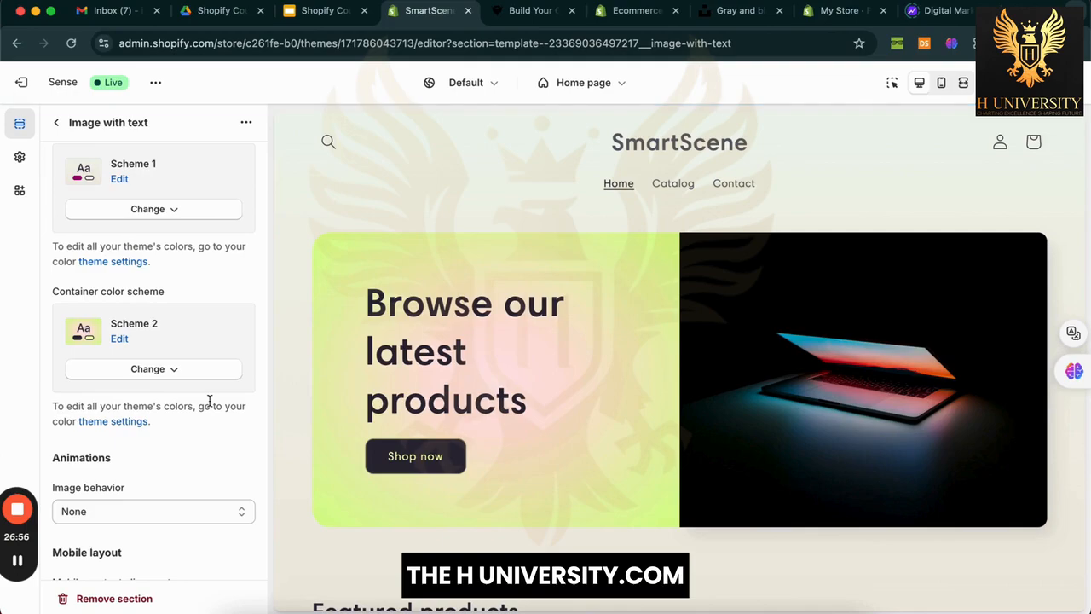
Step: Try Scheme 2 as the section's own color scheme, then set it back to Scheme 1
scroll(210, 399, down, 4)
scroll(210, 413, up, 5)
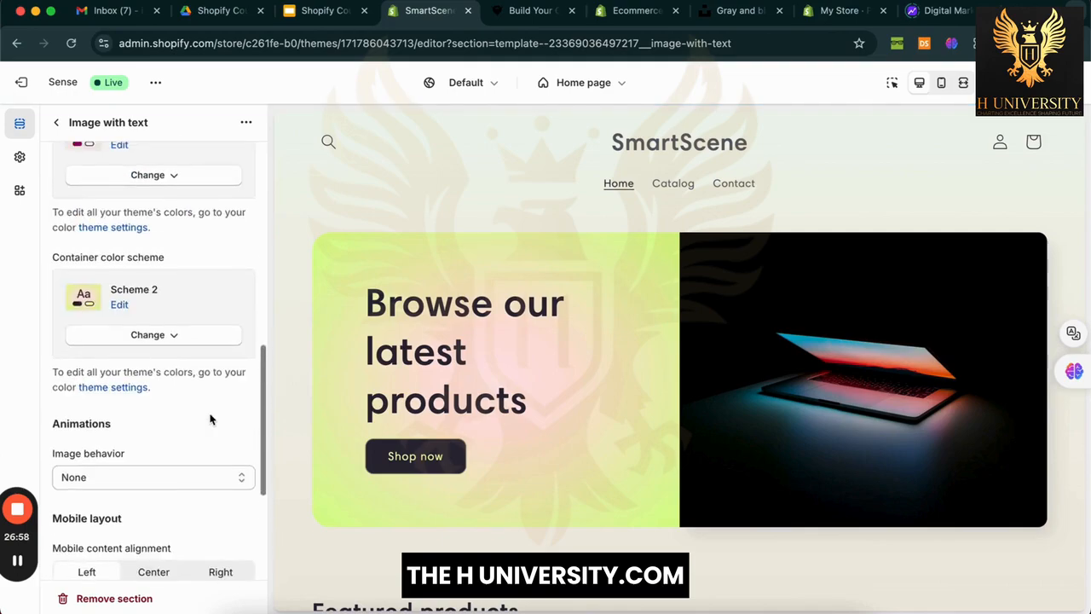
scroll(210, 416, up, 1)
click(197, 288)
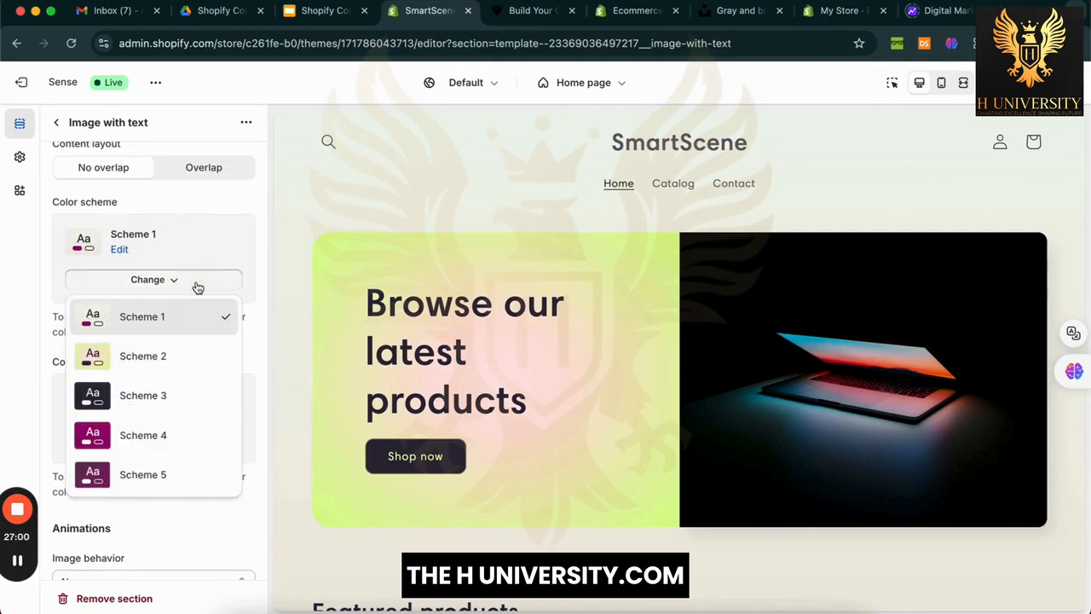
click(184, 354)
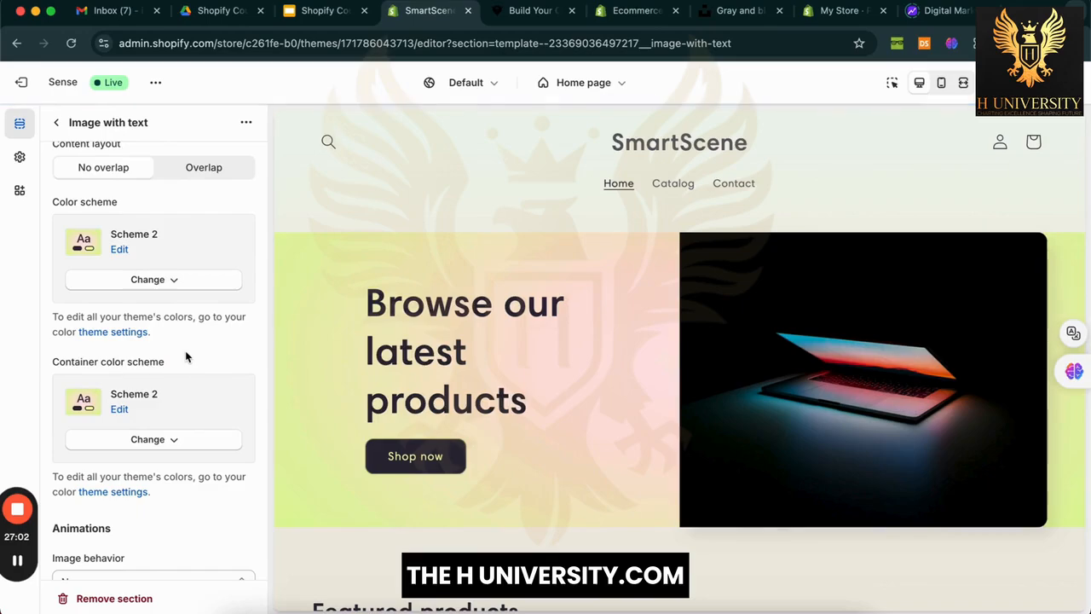
click(202, 281)
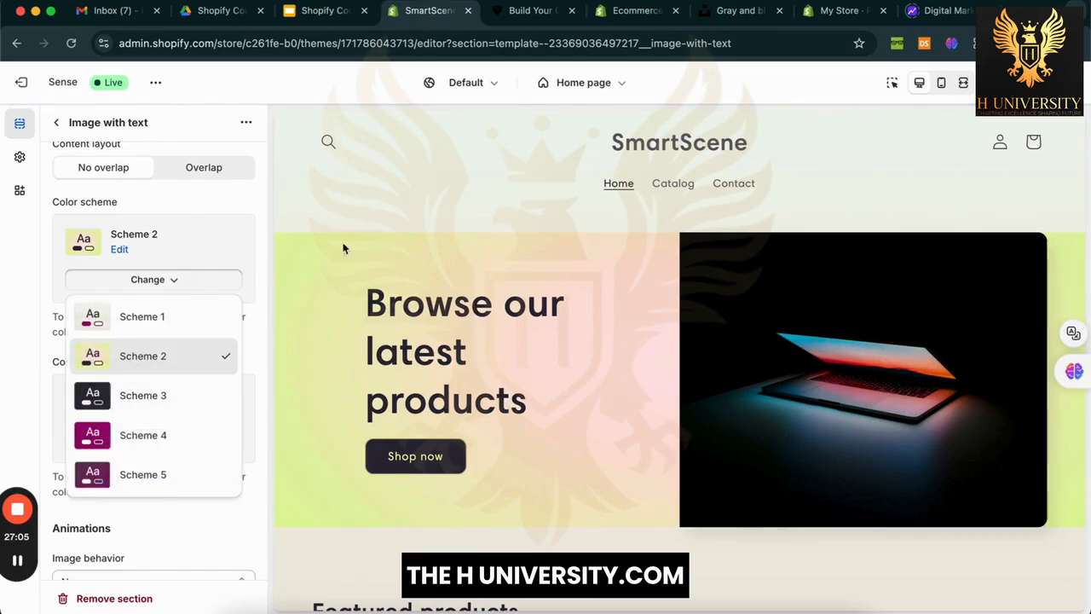
click(151, 329)
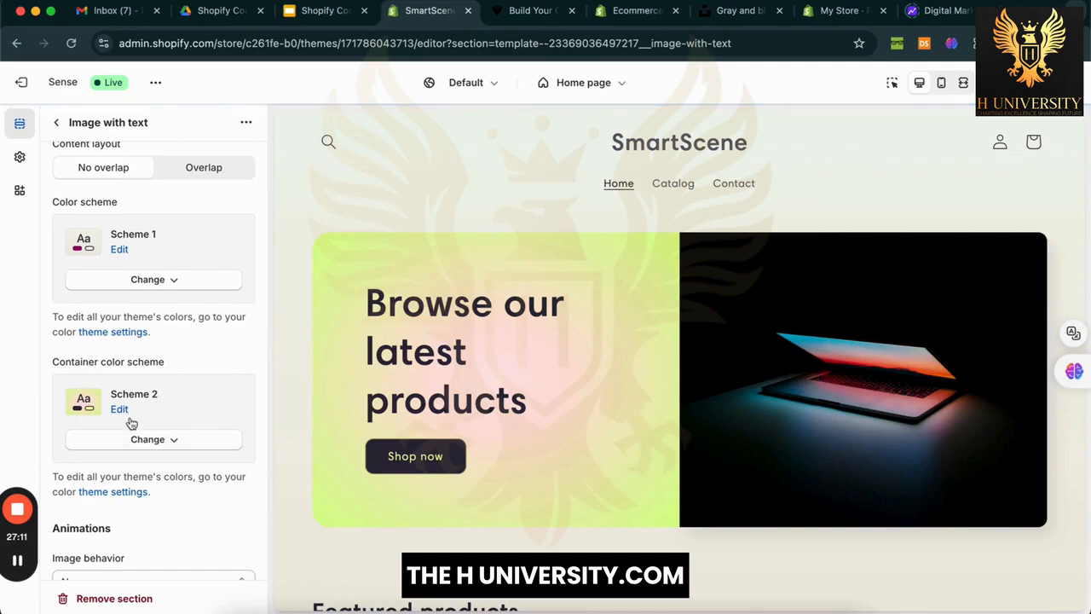
Step: Add a new color scheme in the theme's color settings and set its background to #FFFFFF
click(20, 157)
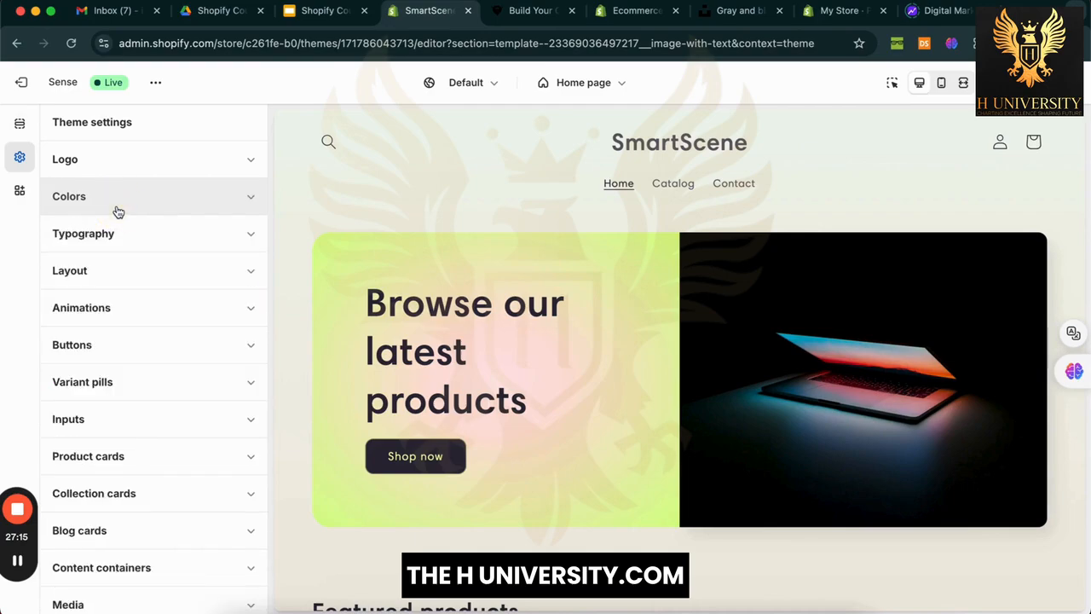
click(115, 209)
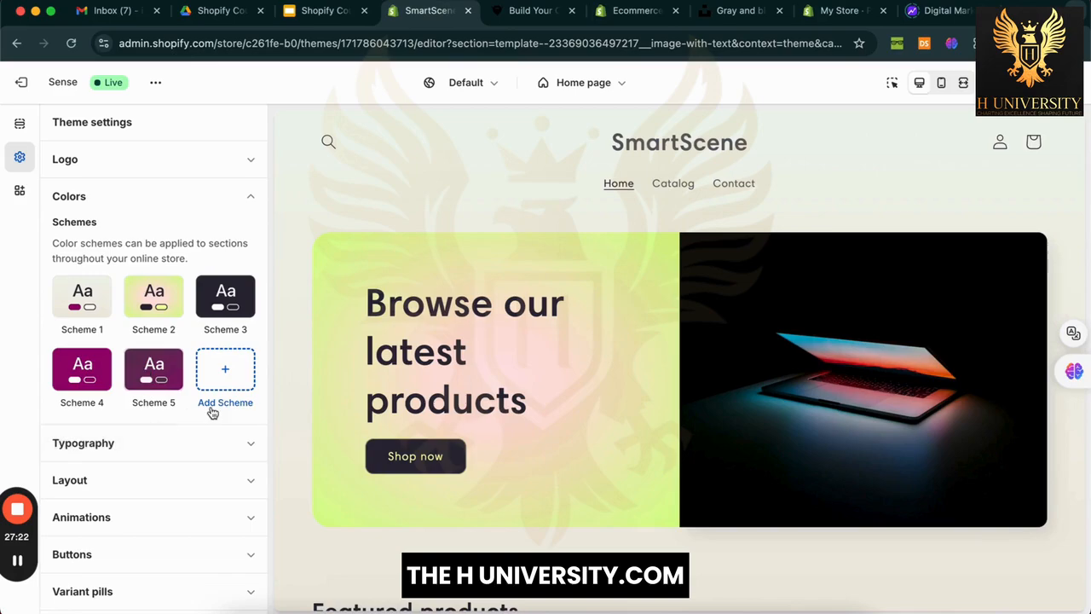
click(225, 375)
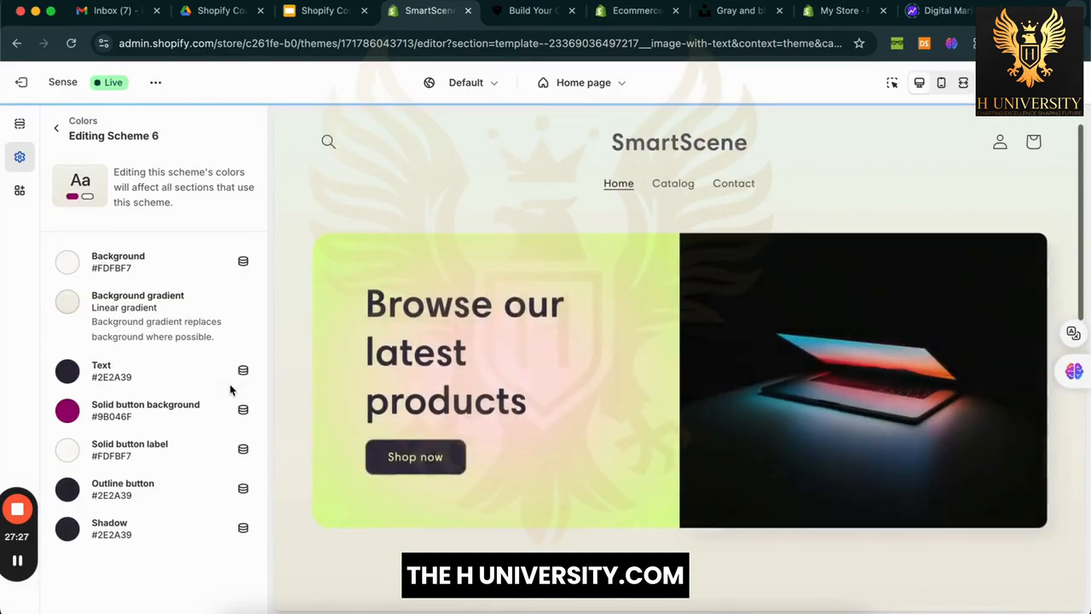
click(68, 264)
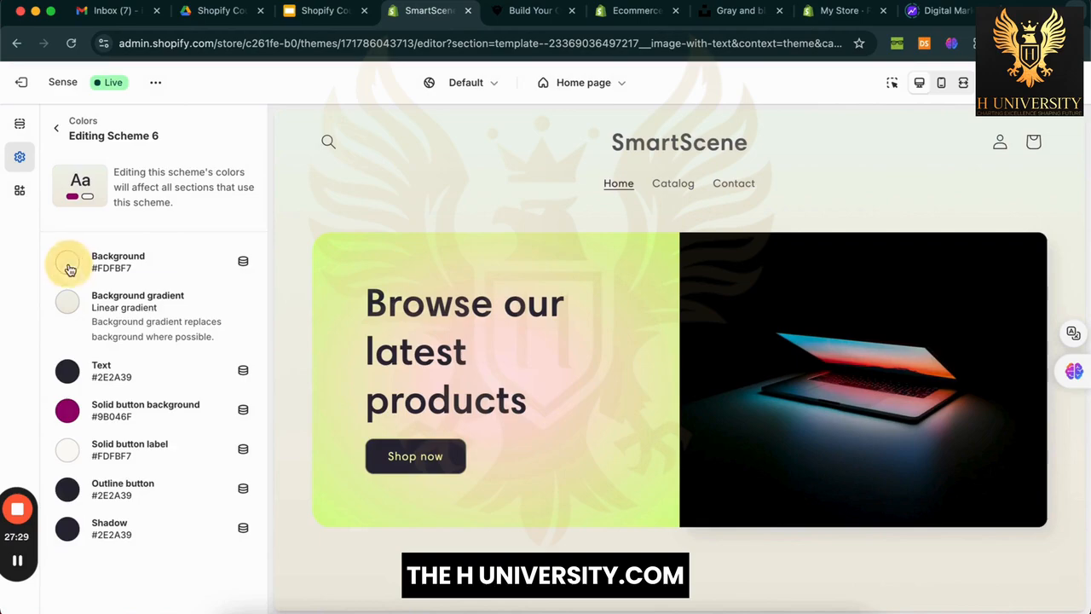
drag(68, 292, 54, 280)
click(47, 263)
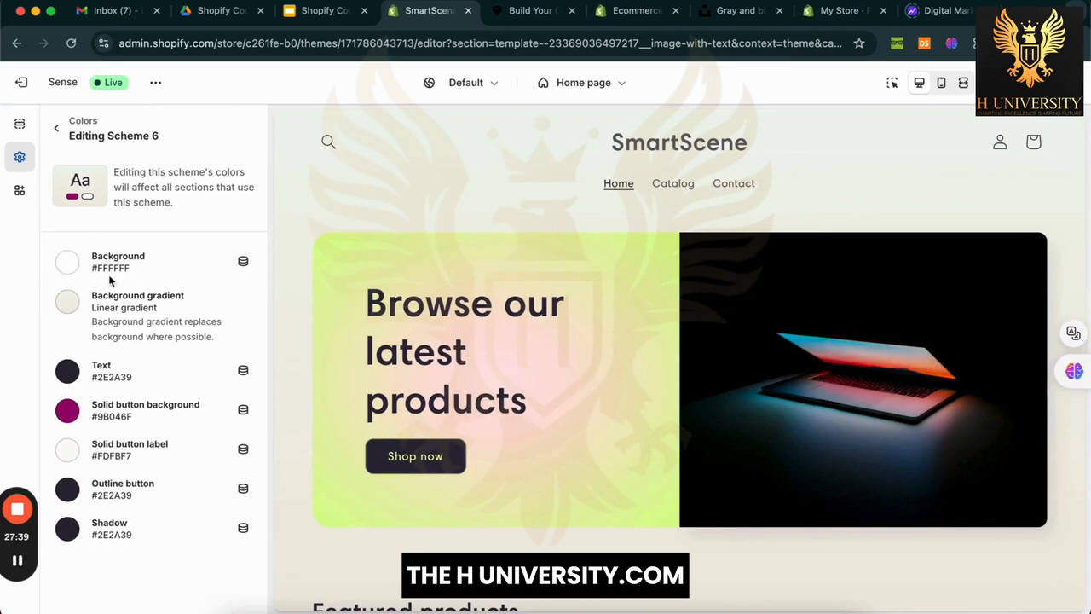
Step: Remove the new scheme's background gradient and set its text color to #000000
click(68, 304)
scroll(171, 516, down, 5)
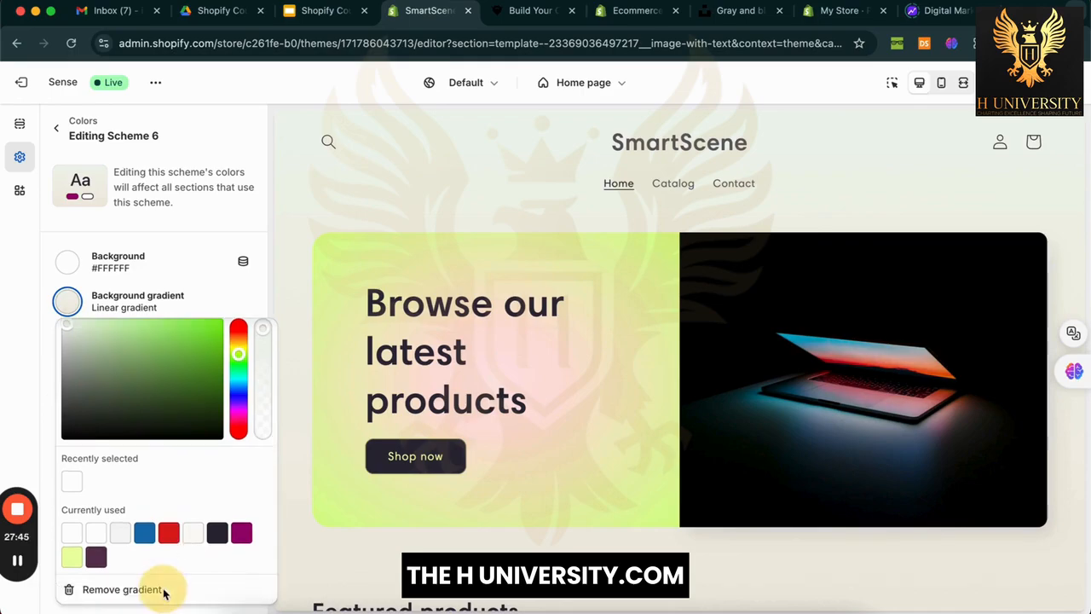
click(111, 589)
click(30, 367)
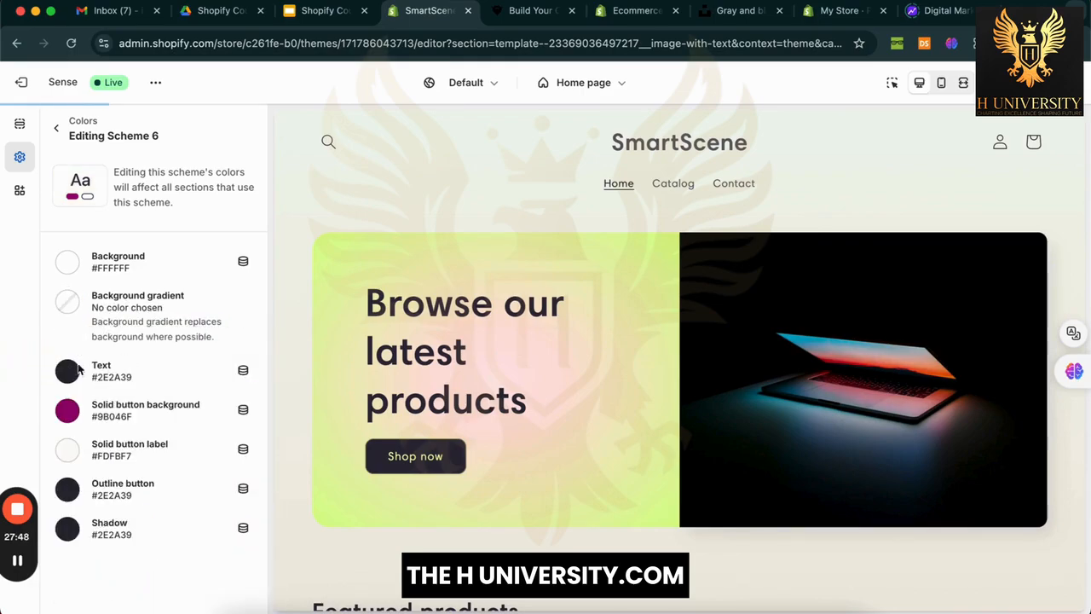
click(68, 372)
drag(92, 189, 53, 234)
click(53, 234)
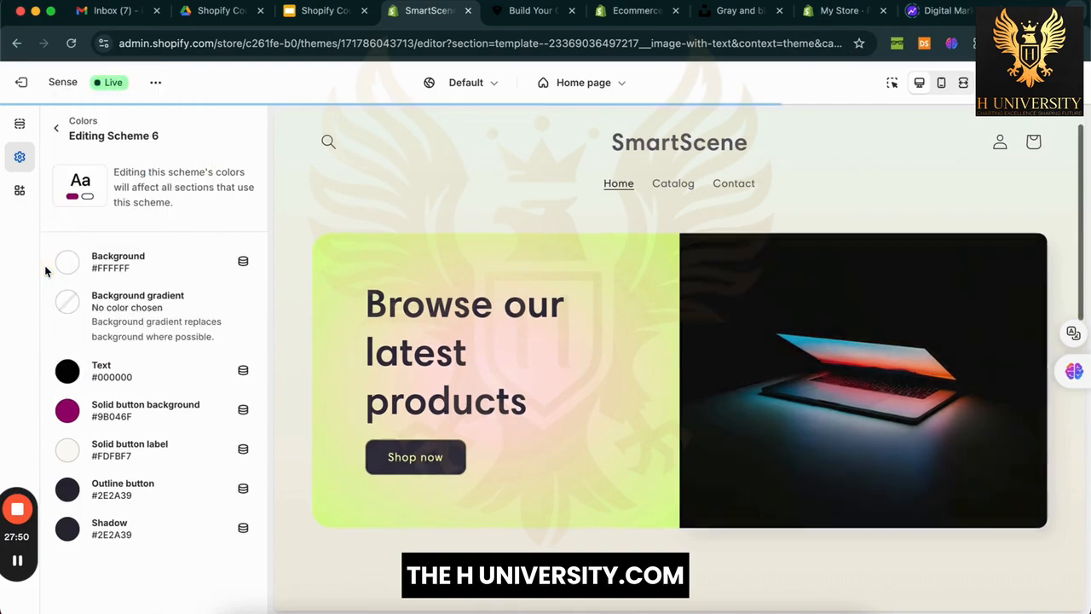
Step: Set the new scheme's solid button label color to #FFFFFF and save the theme
click(68, 413)
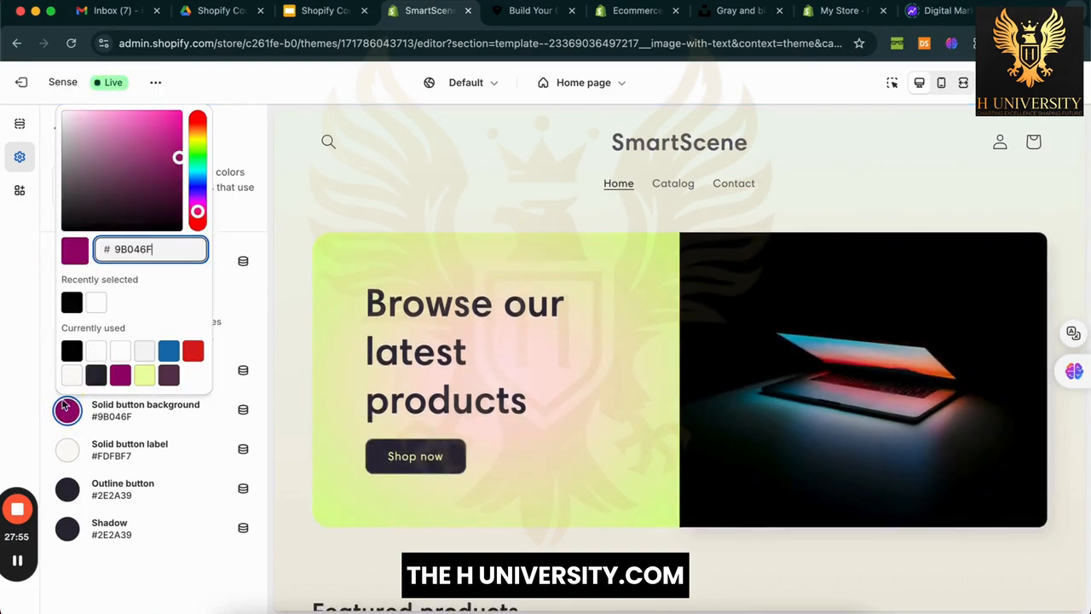
click(26, 428)
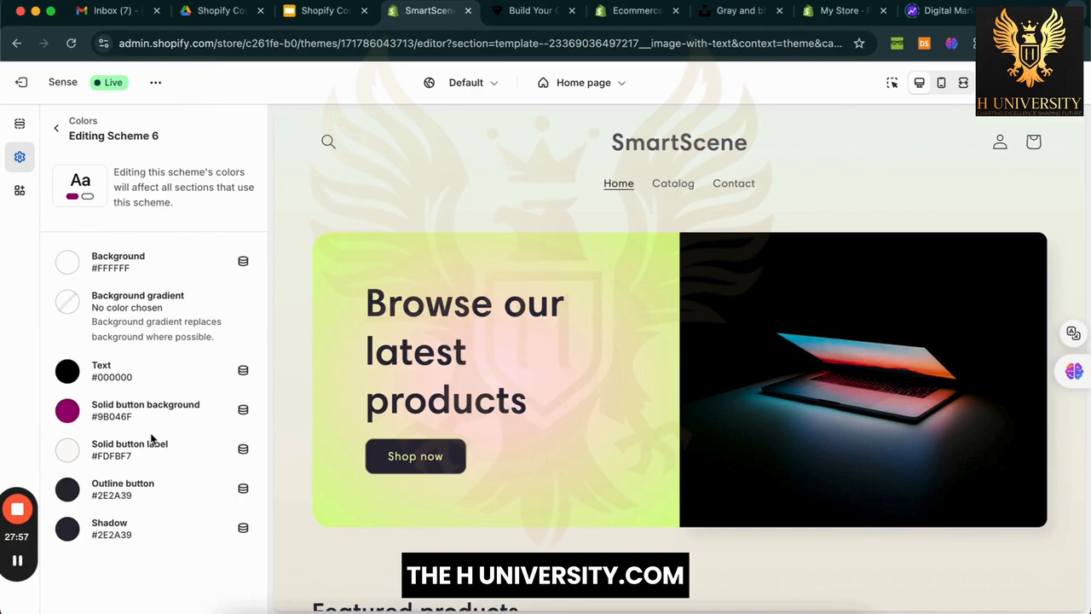
click(59, 456)
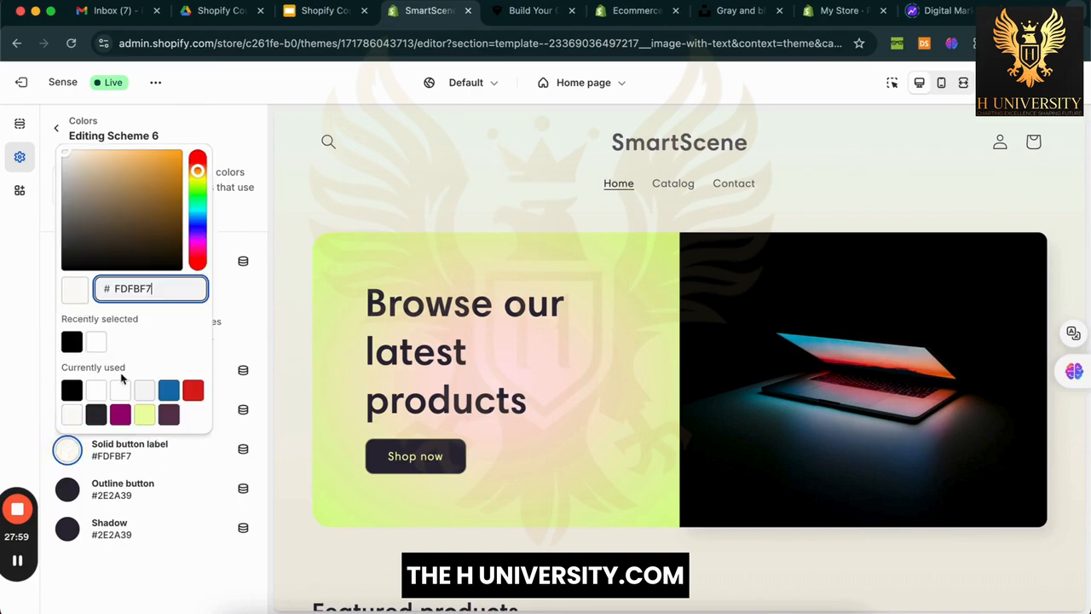
drag(76, 156, 48, 127)
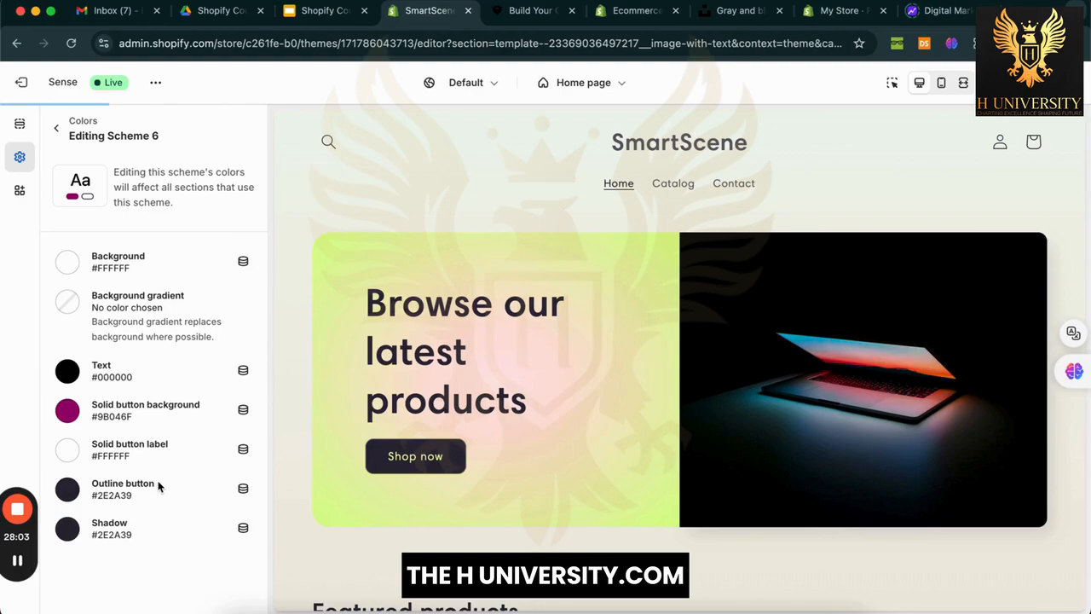
scroll(409, 436, up, 1)
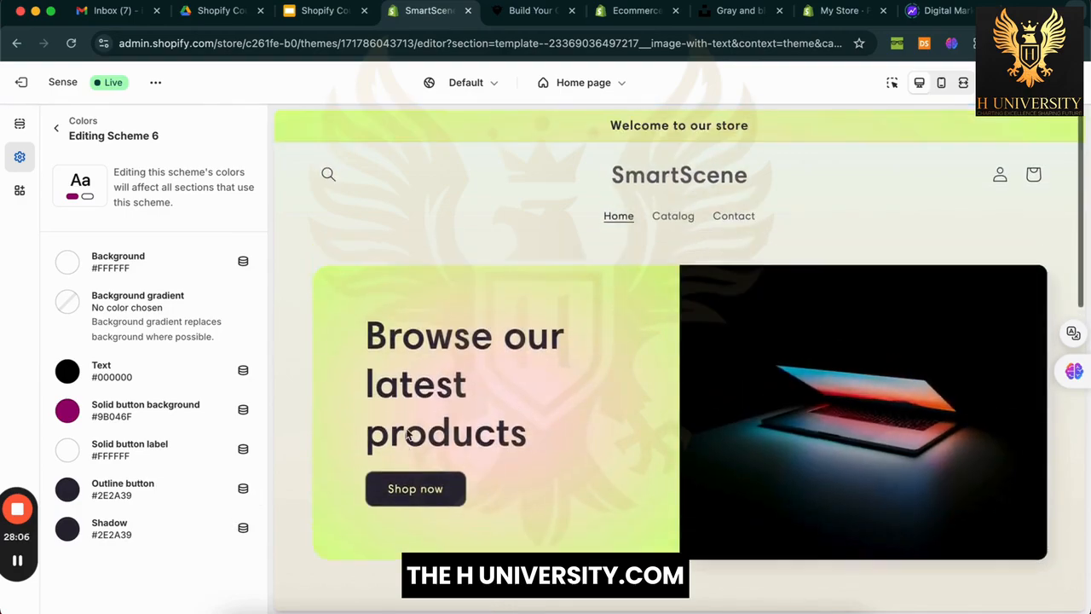
click(1055, 84)
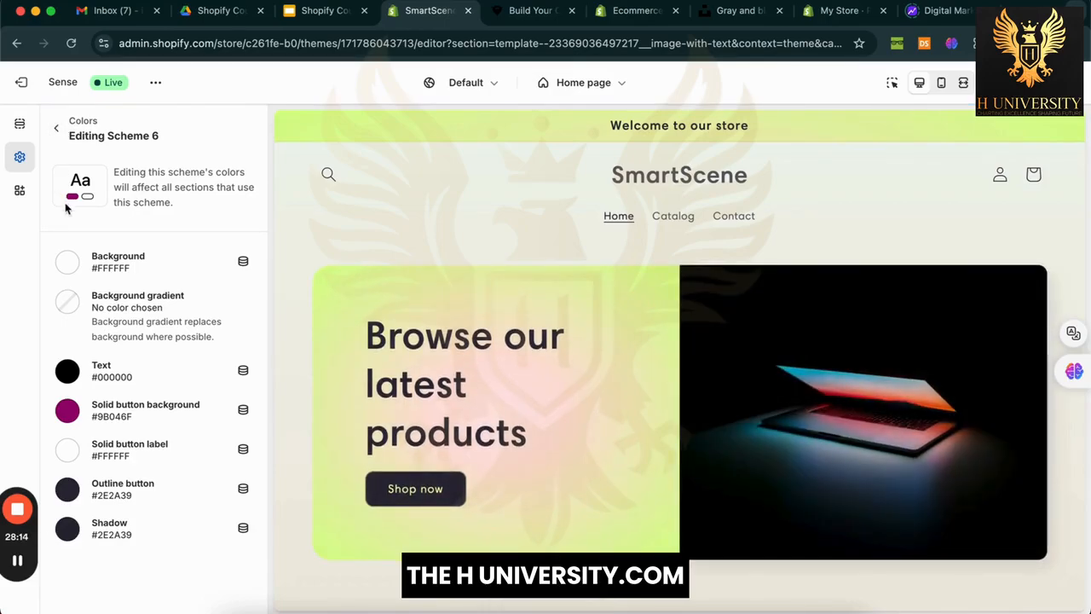
Step: Return to the Image with text section's settings and set its color scheme to Scheme 6
click(60, 129)
scroll(138, 460, down, 2)
scroll(138, 460, up, 2)
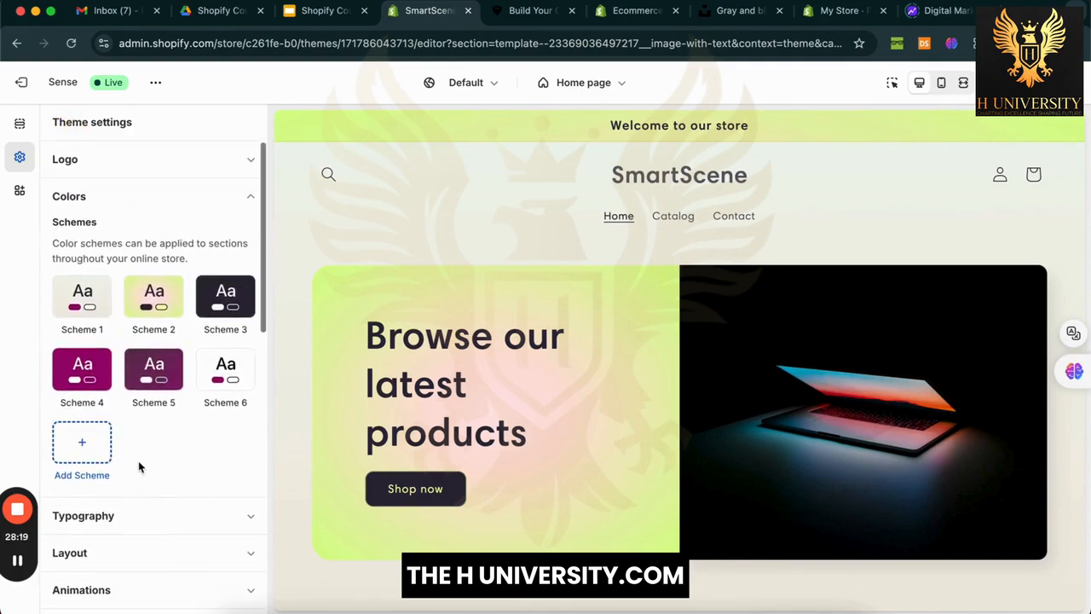
click(25, 125)
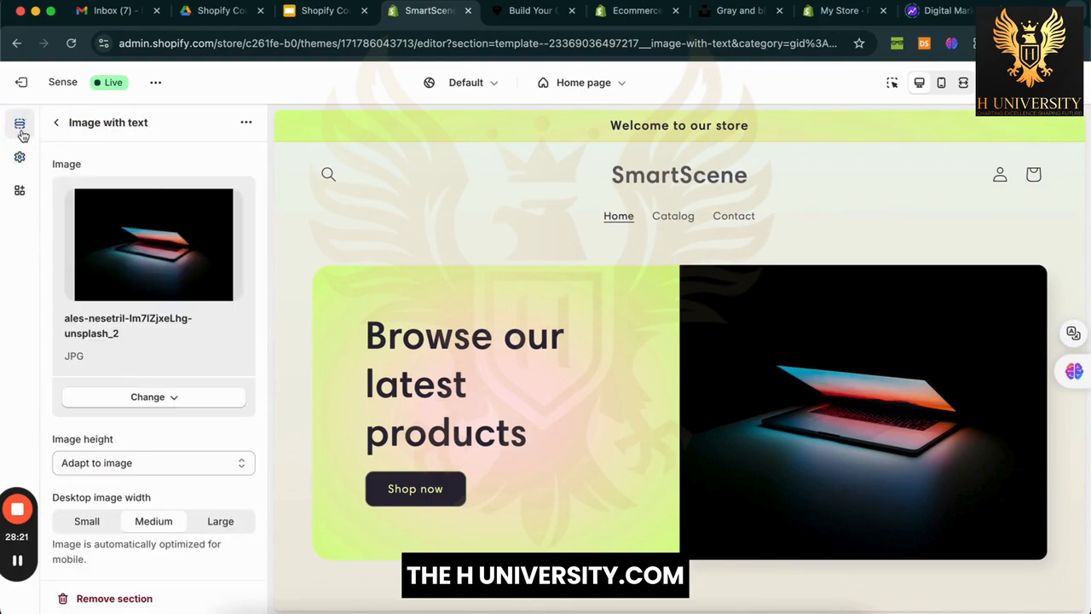
scroll(128, 384, down, 10)
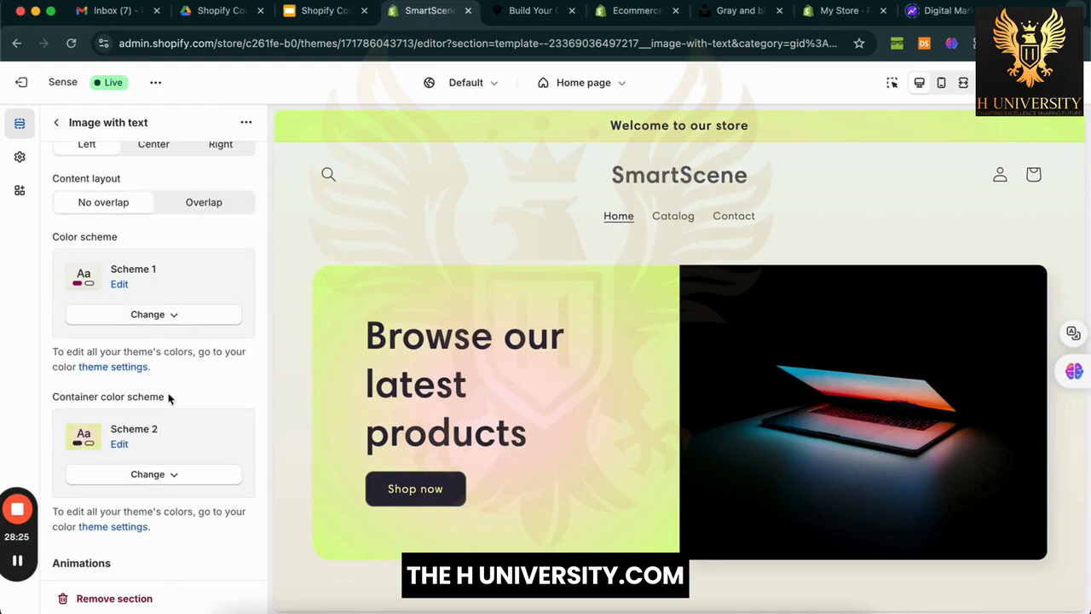
scroll(169, 398, down, 2)
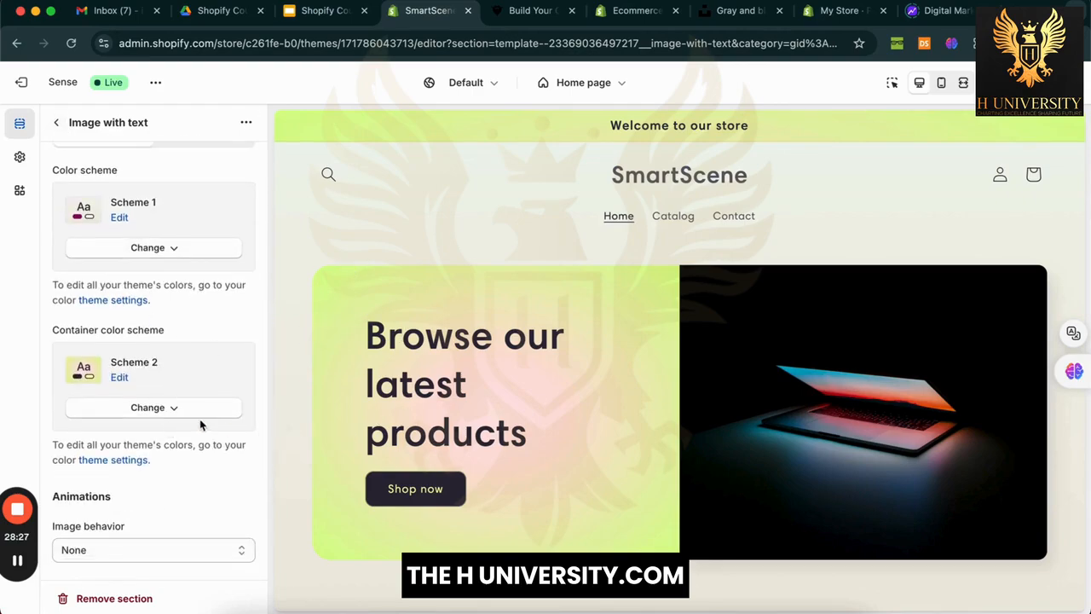
click(181, 246)
click(135, 482)
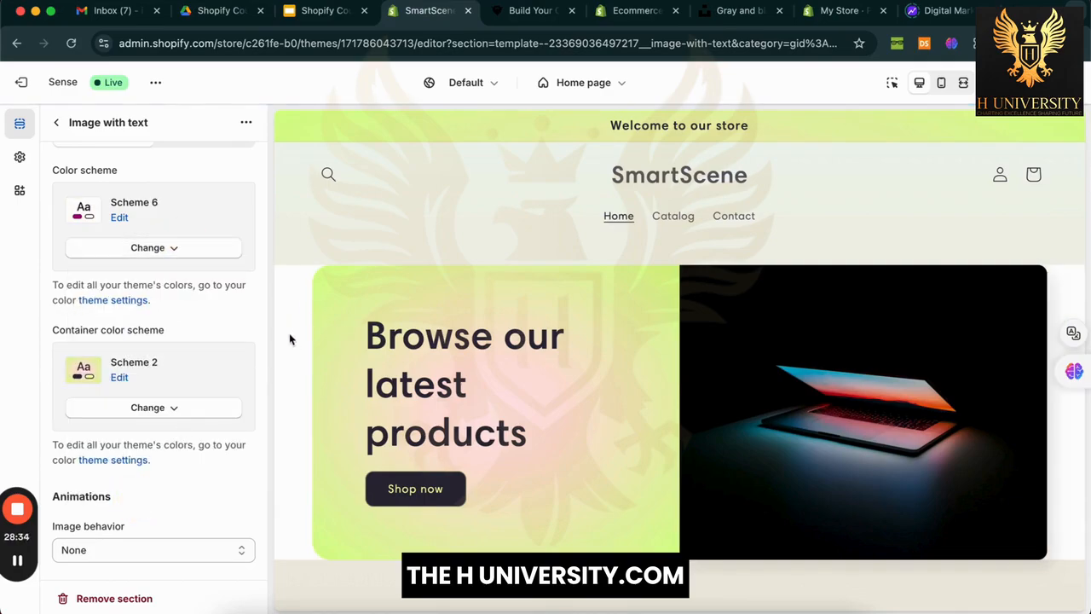
Step: Set the Image with text section's color scheme to Scheme 1
click(183, 247)
click(171, 284)
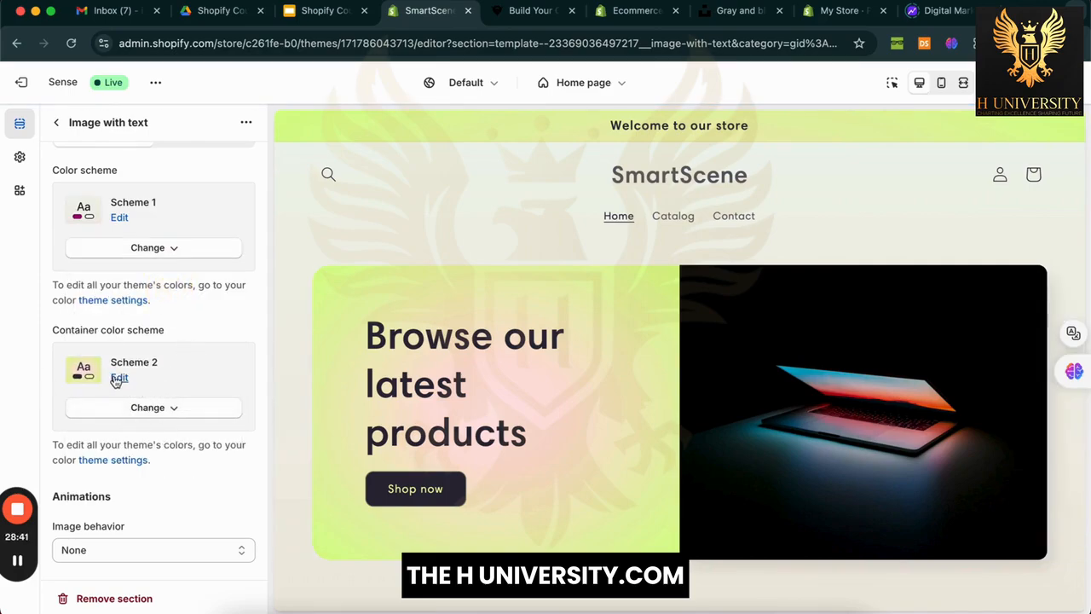
Step: Edit the container's Scheme 2, setting its background to #000000 and removing its background gradient
click(118, 378)
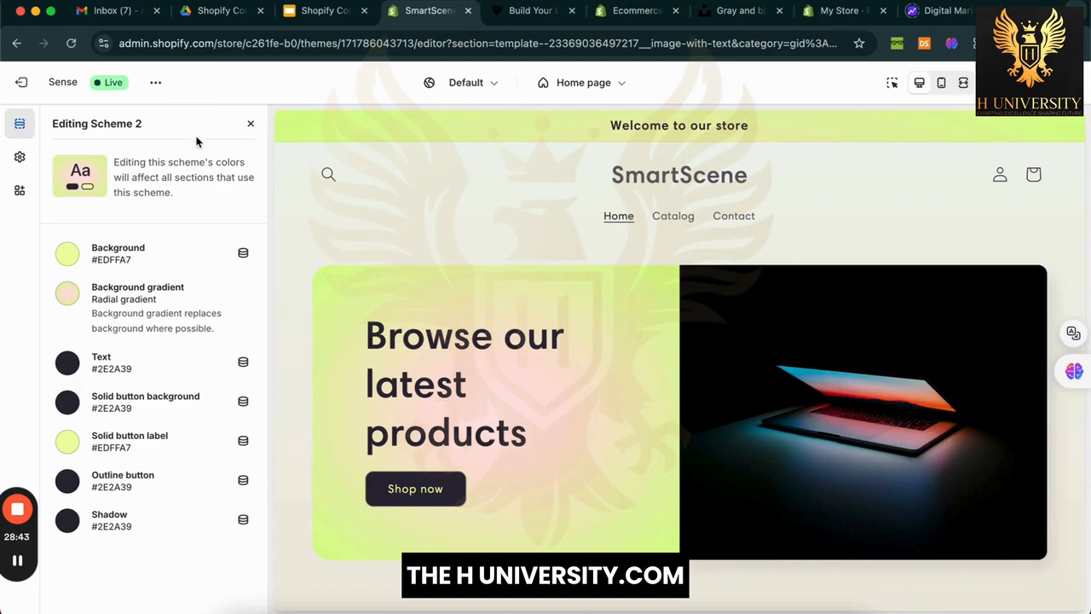
click(70, 257)
click(24, 386)
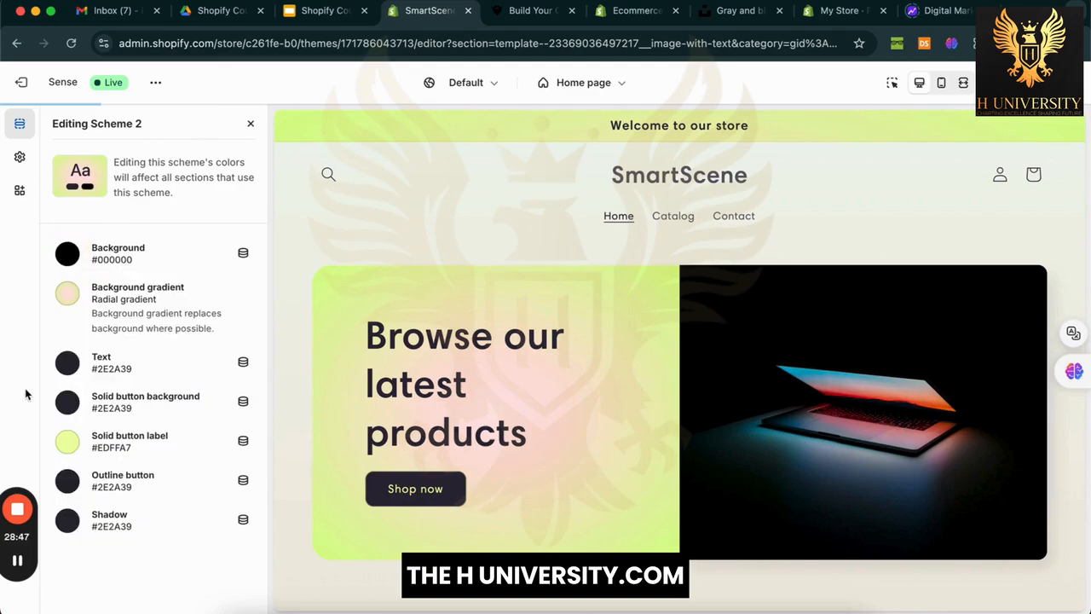
click(71, 294)
scroll(134, 465, down, 3)
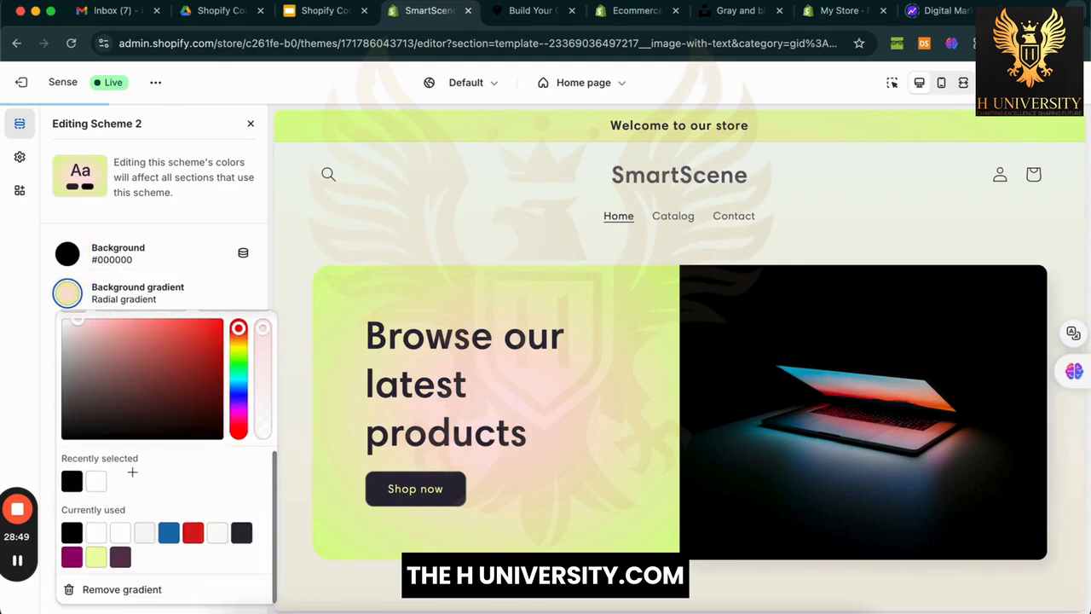
click(134, 589)
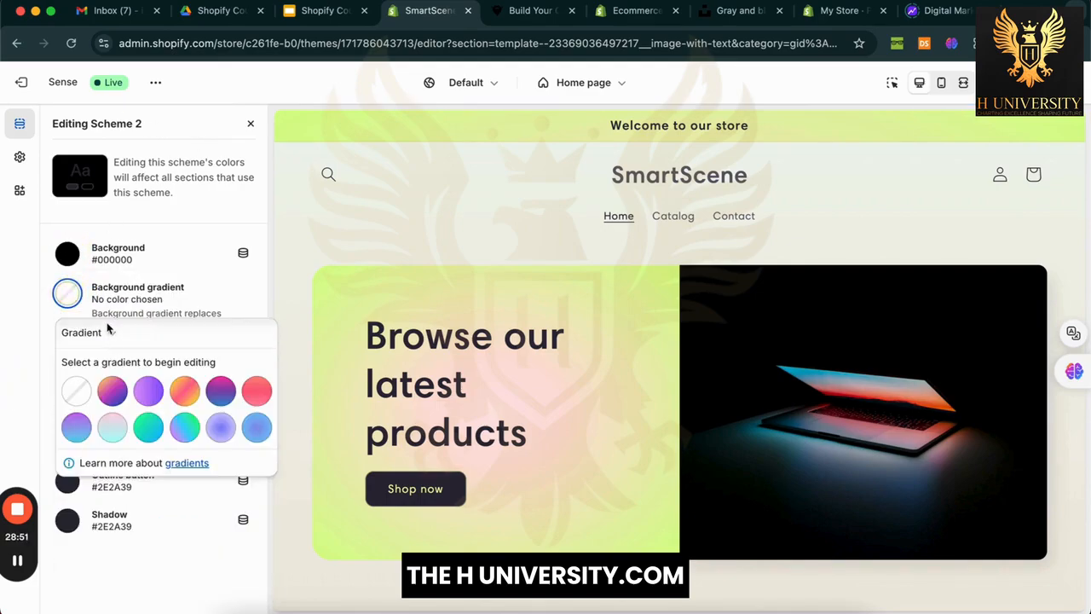
click(17, 309)
Step: Set Scheme 2's text color to #FFFFFF and its solid button background to #9B046F
click(70, 363)
click(97, 272)
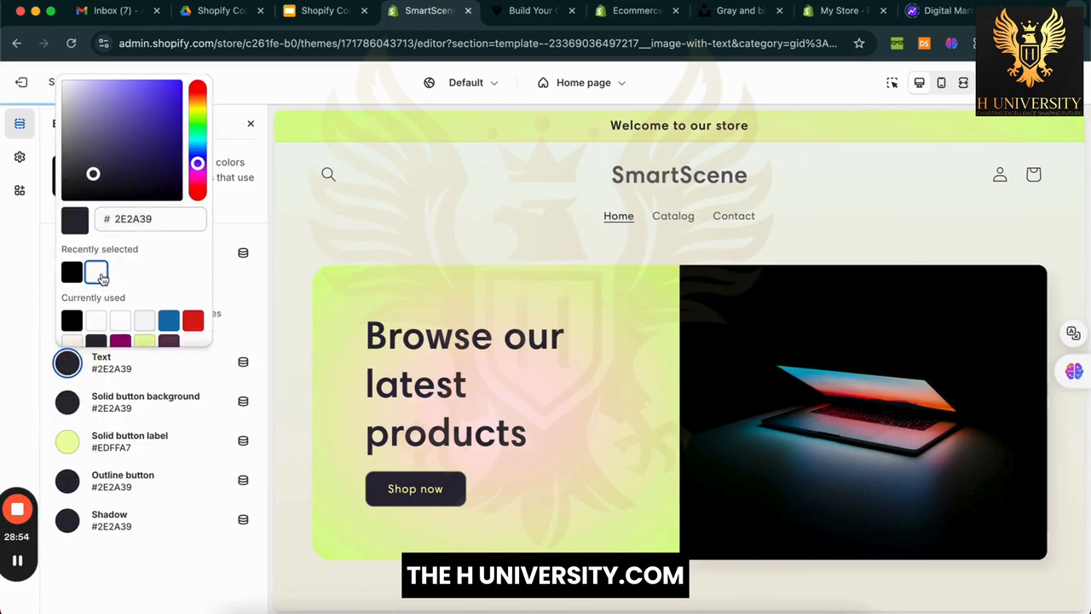
click(69, 396)
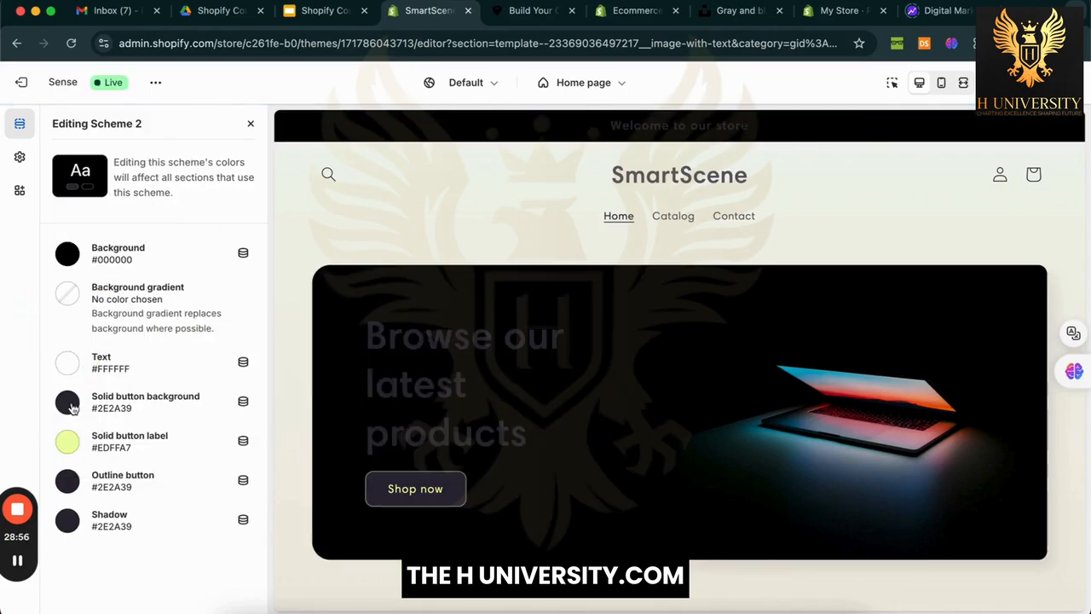
click(67, 401)
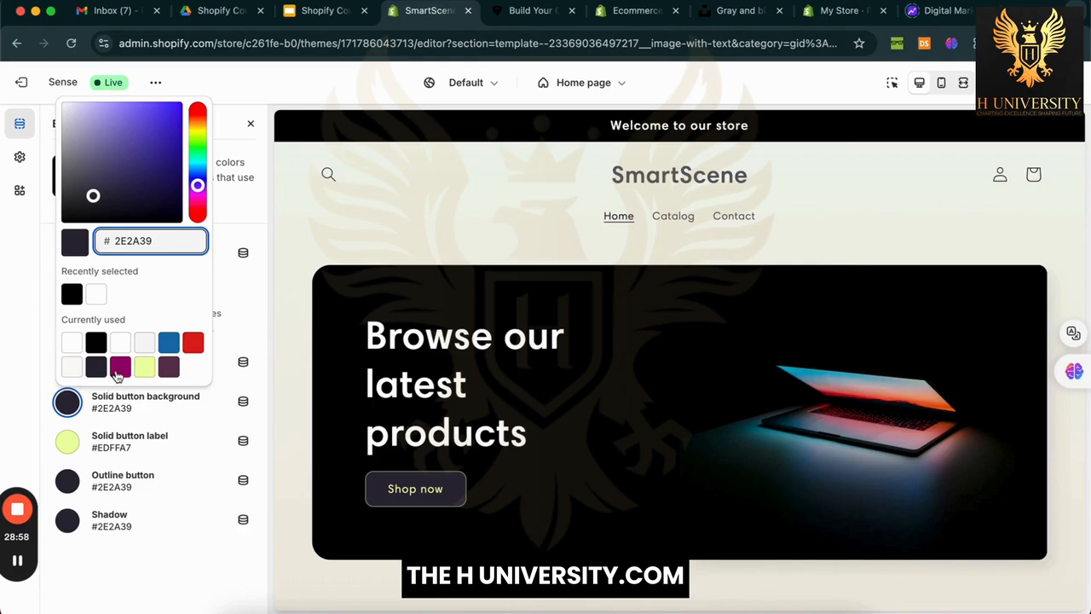
click(120, 368)
click(23, 421)
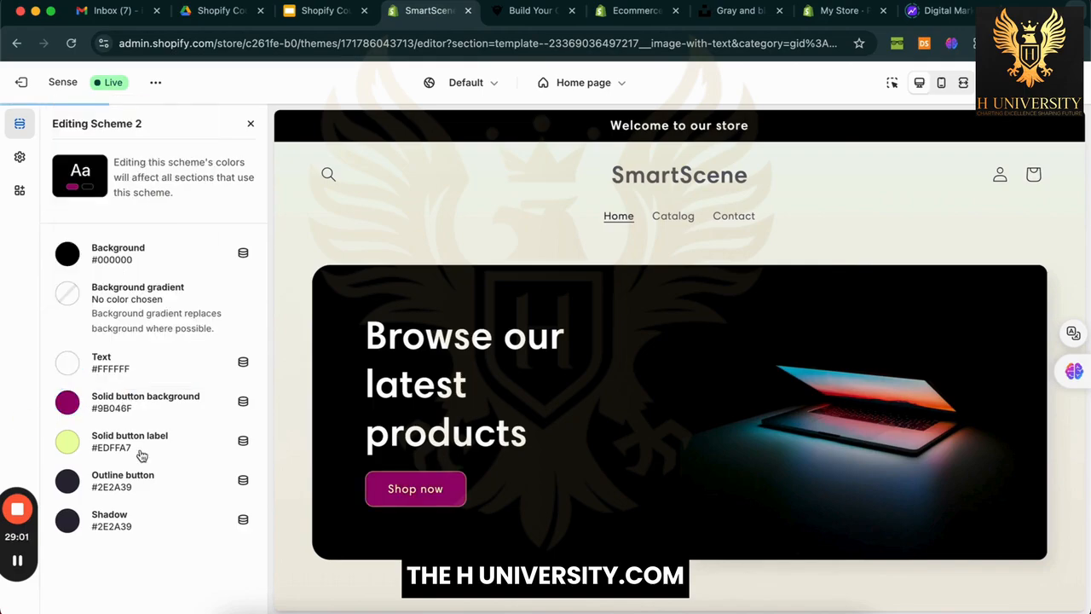
Step: Set Scheme 2's solid button label to #FFFFFF and its outline button color to #9B046F
click(69, 442)
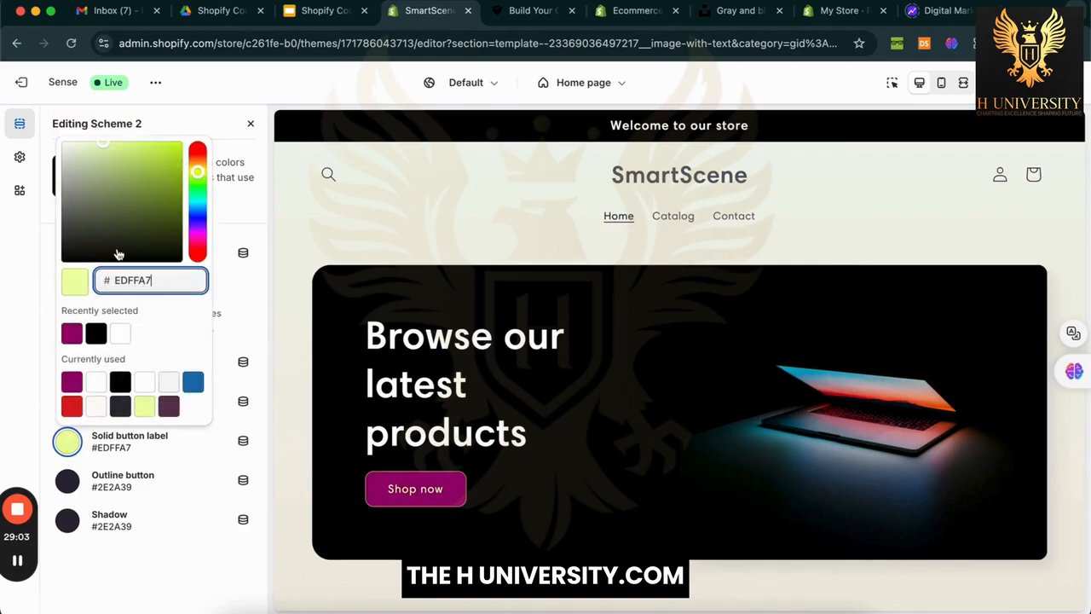
drag(119, 254, 44, 134)
click(44, 134)
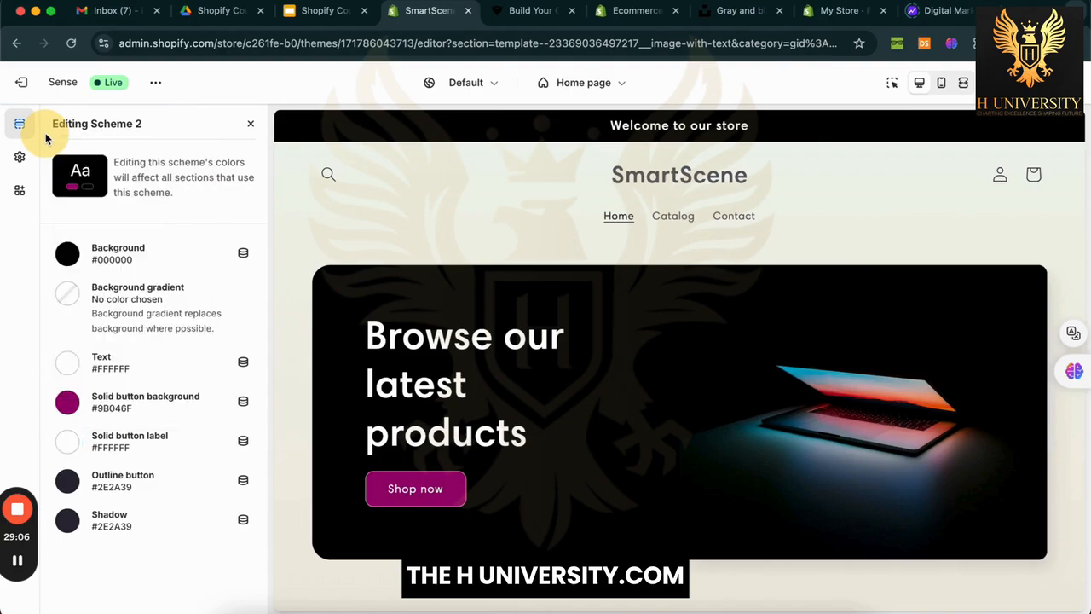
click(69, 481)
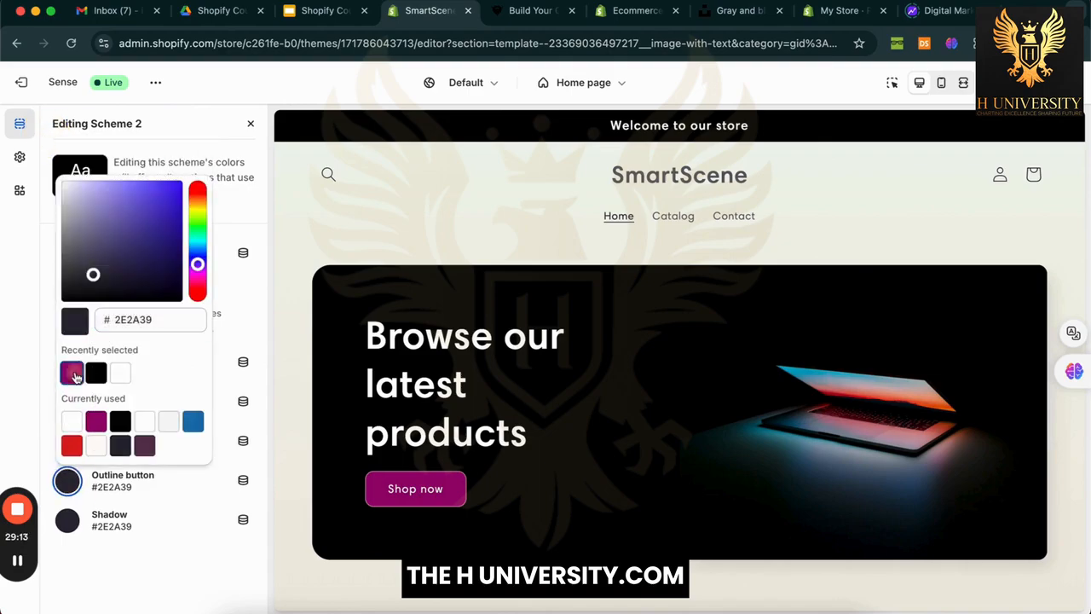
click(71, 371)
click(98, 501)
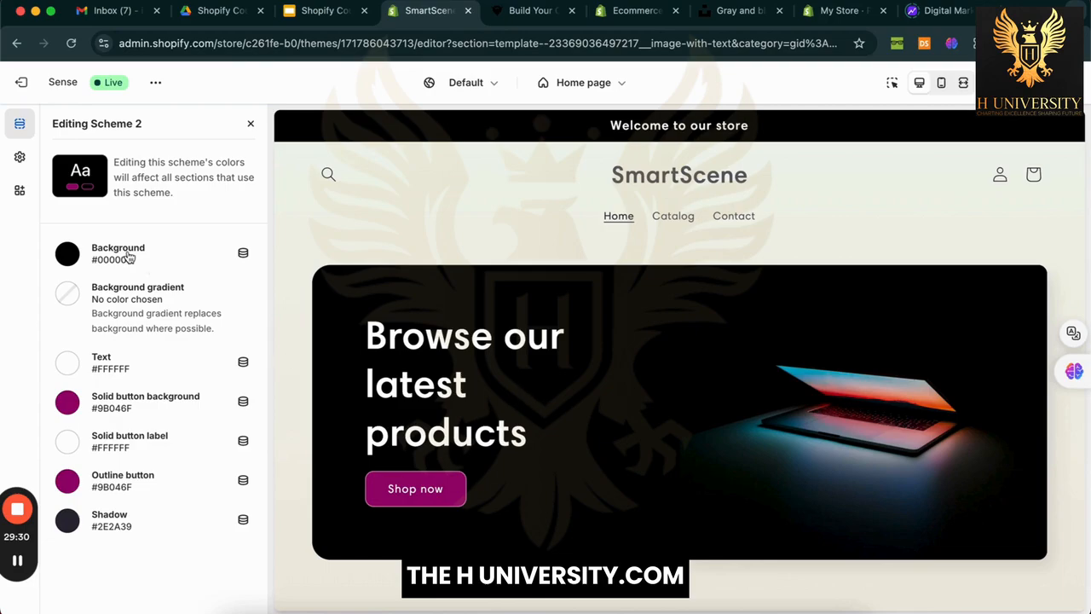
Step: Set Scheme 2's background color to #FFFFFF
click(67, 254)
text(FFFFFF)
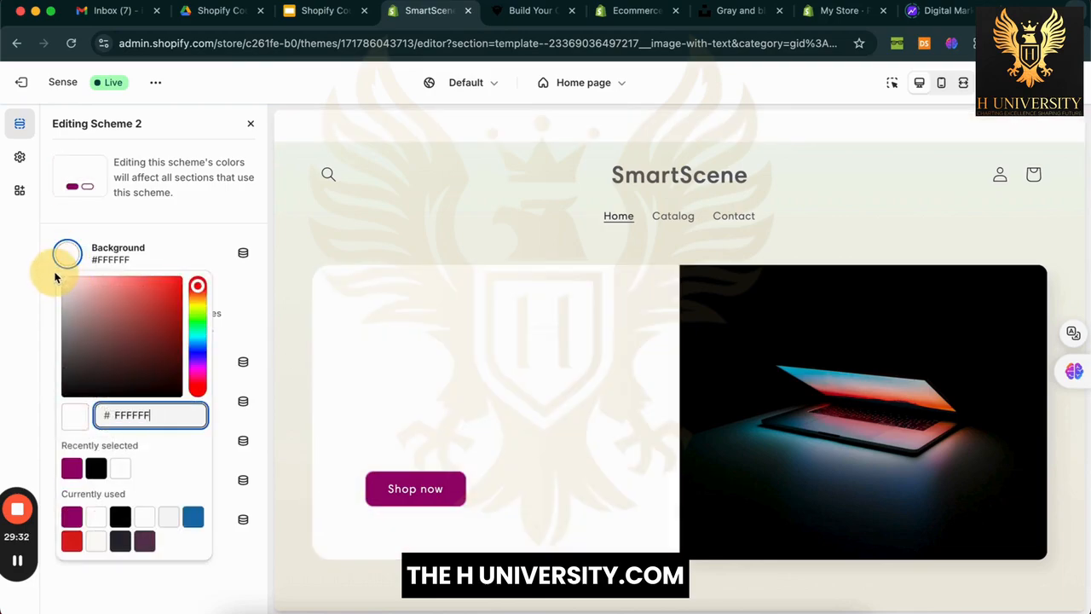
click(50, 275)
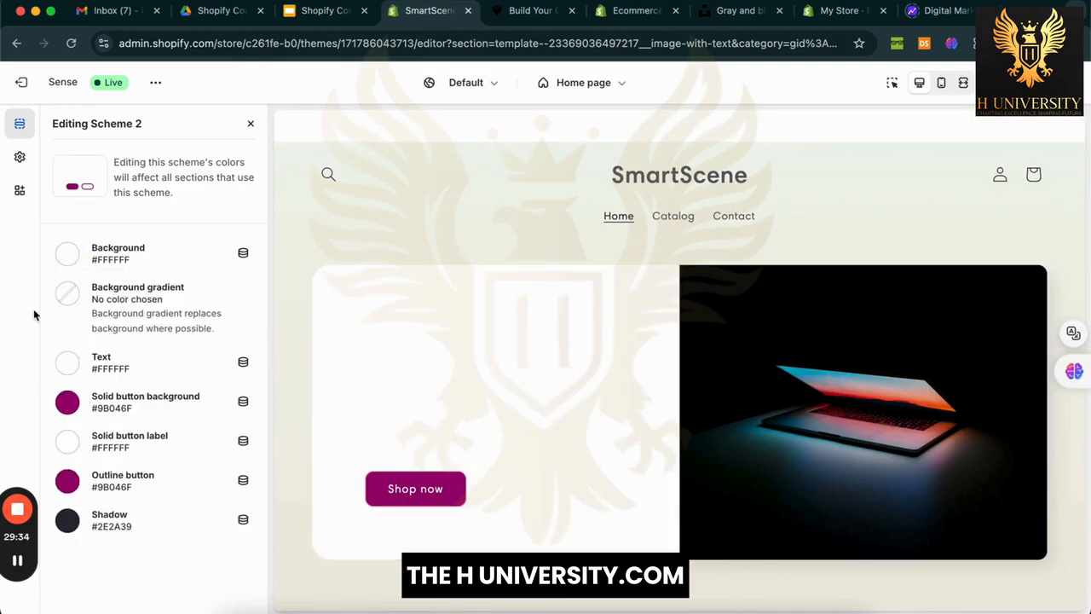
Step: Try #9B046F as Scheme 2's text color
click(67, 364)
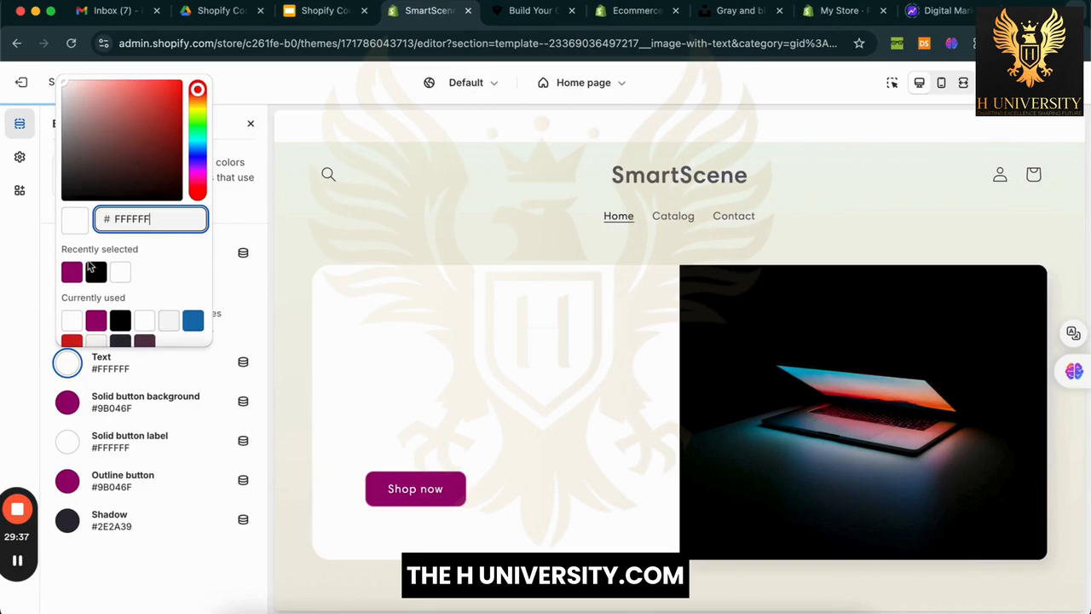
click(71, 271)
click(17, 367)
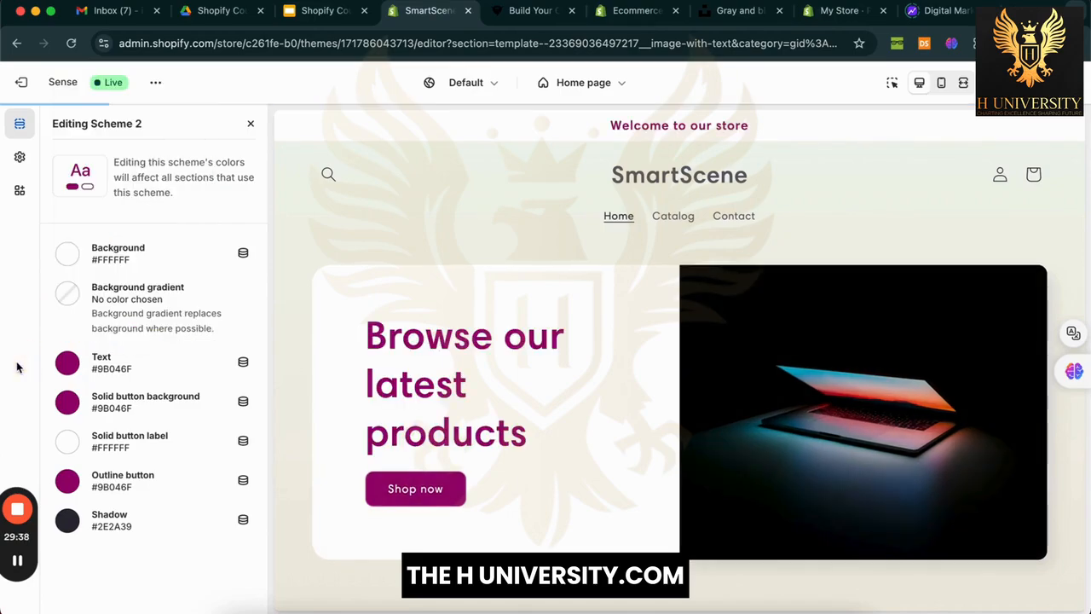
Step: Set Scheme 2's text color to #000000
click(62, 369)
click(95, 272)
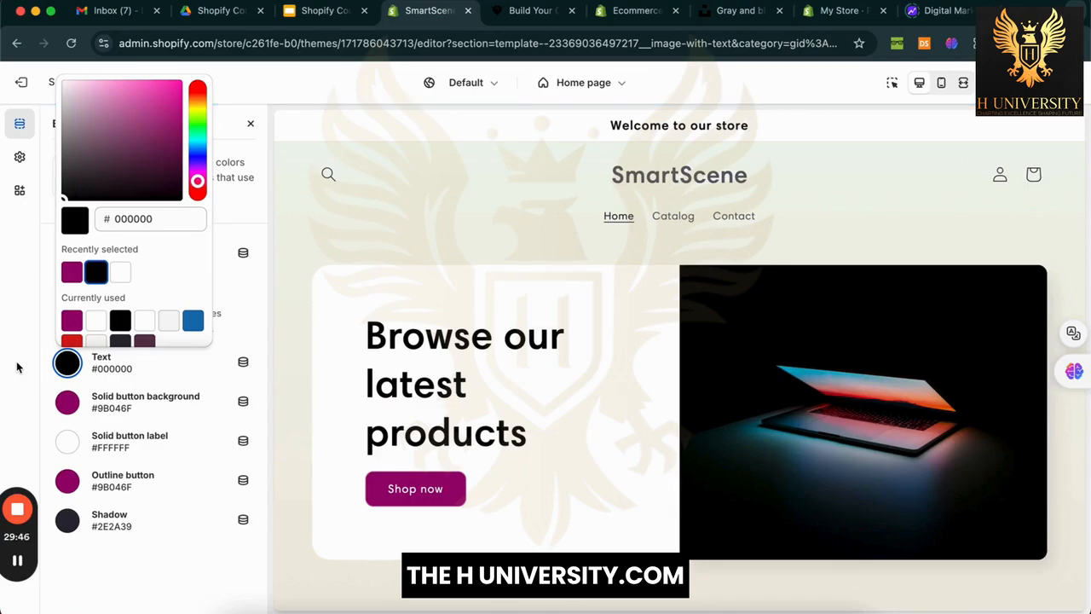
click(21, 368)
click(68, 254)
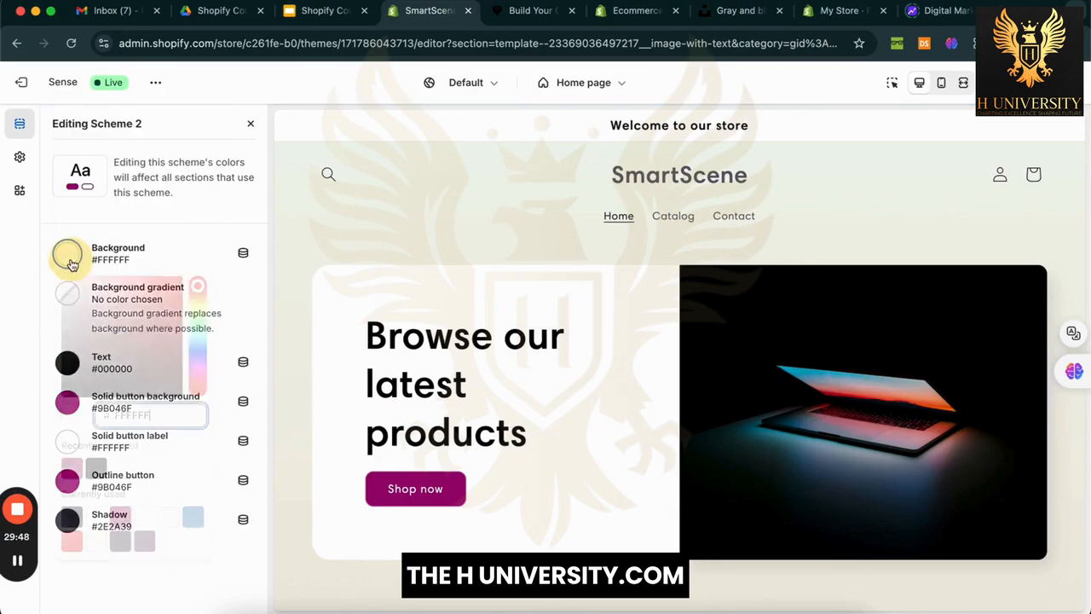
click(39, 288)
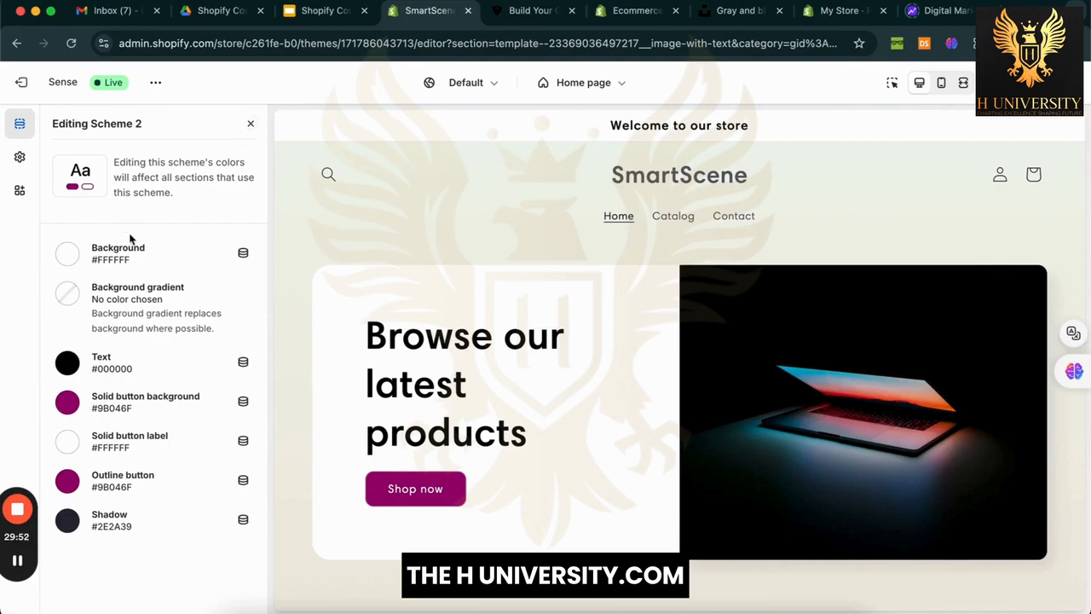
click(68, 256)
click(37, 467)
Step: Add another color scheme in the theme's color settings and set its background to #000000
click(19, 156)
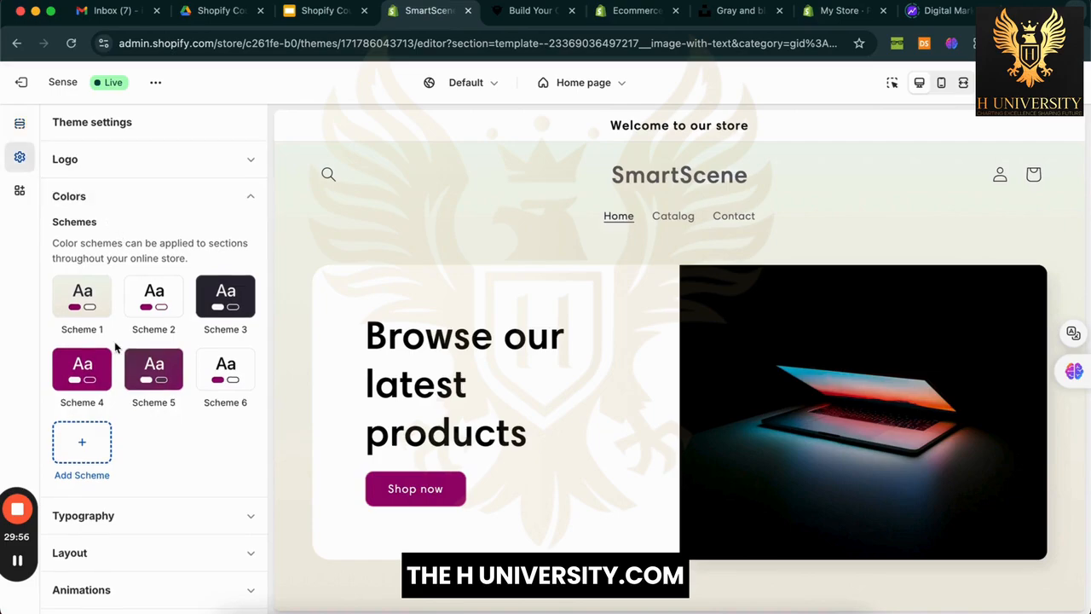
click(106, 447)
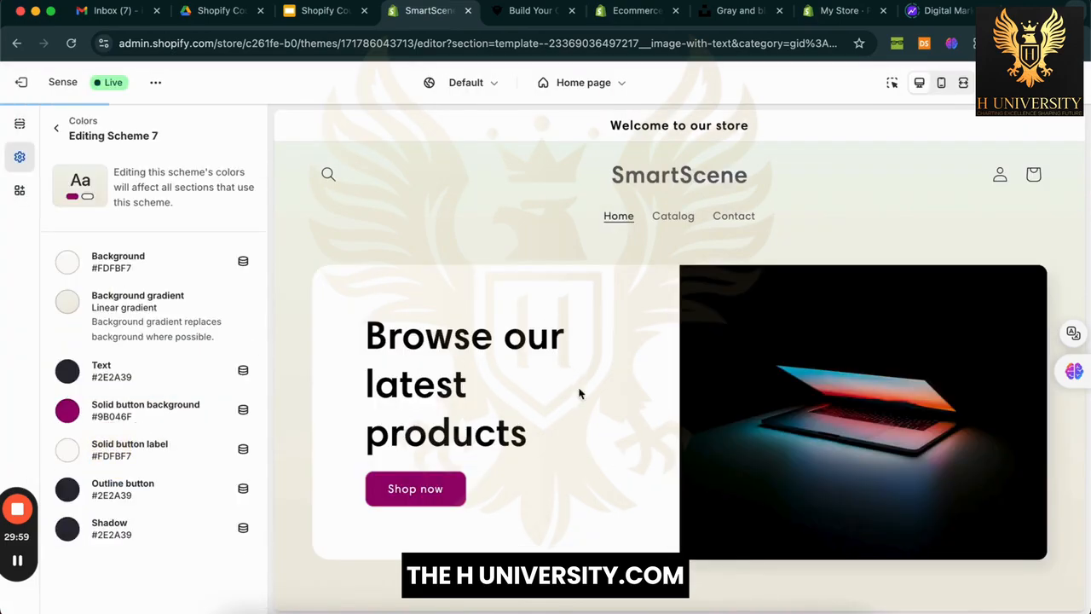
click(68, 262)
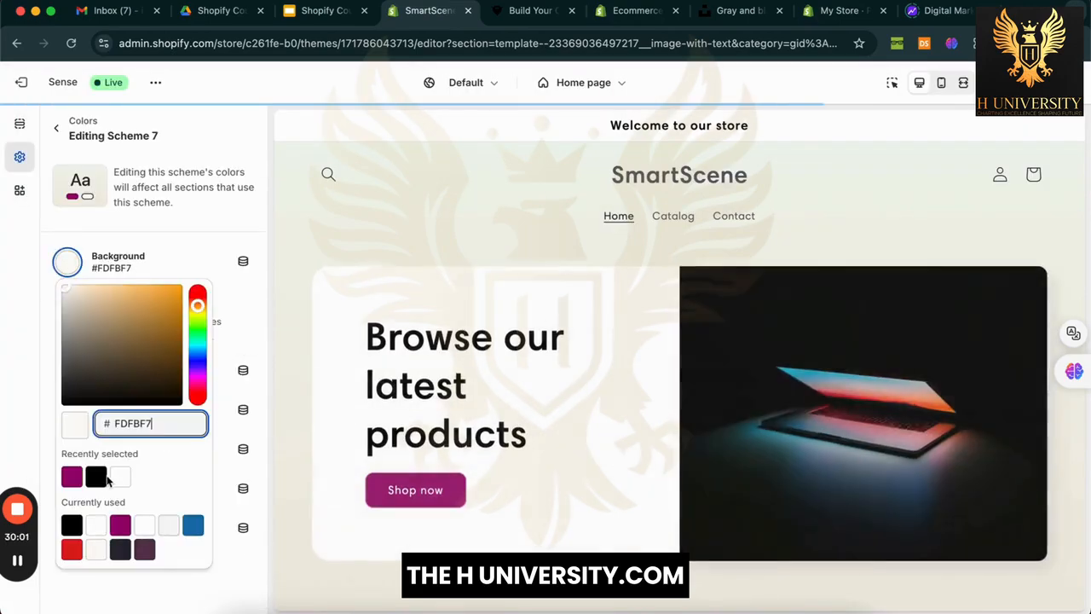
click(95, 477)
click(25, 361)
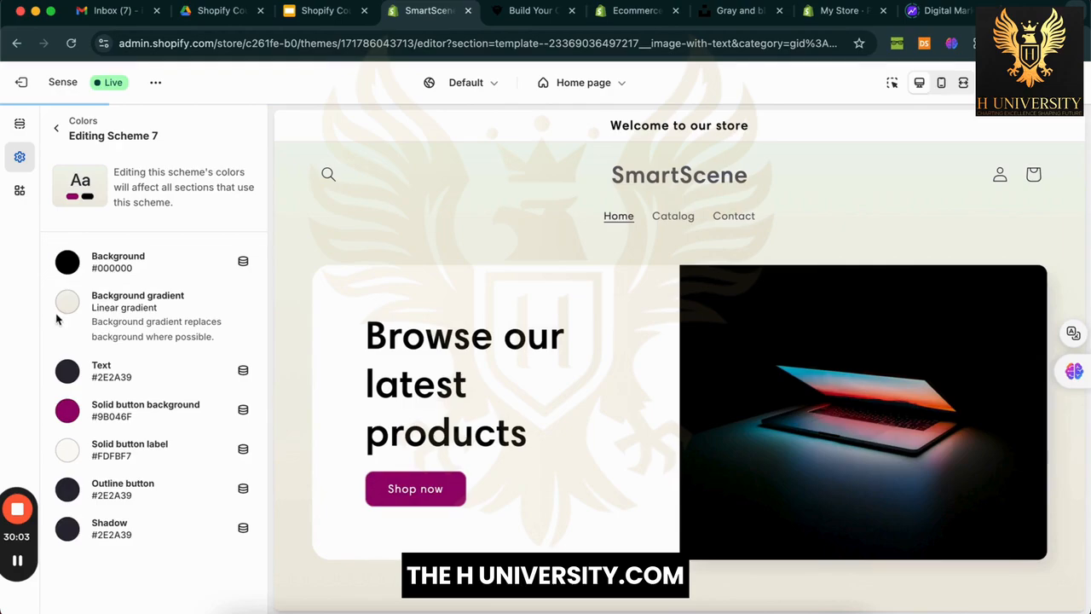
Step: Remove the background gradient from the new black color scheme
click(67, 301)
scroll(141, 395, down, 5)
click(132, 588)
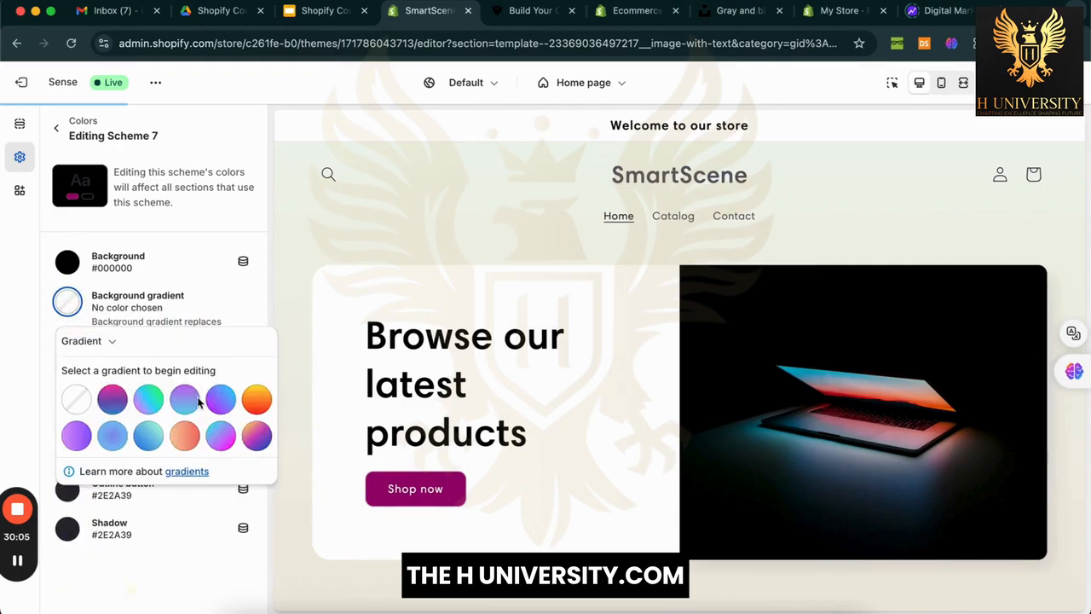
click(21, 376)
Step: Try #000000 as the new black scheme's text color
click(75, 373)
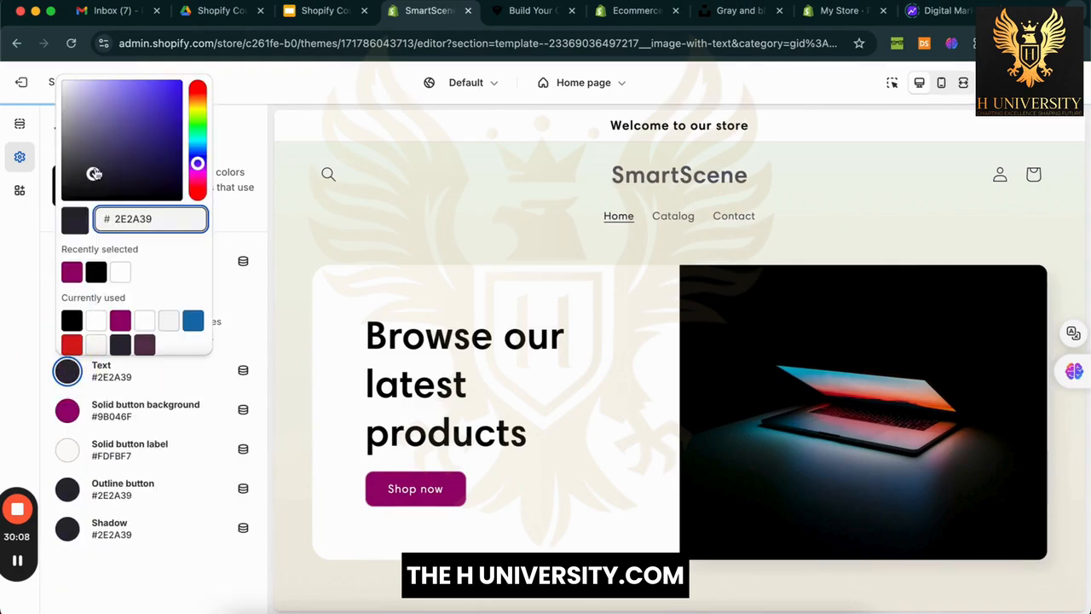
drag(93, 173, 48, 214)
click(49, 249)
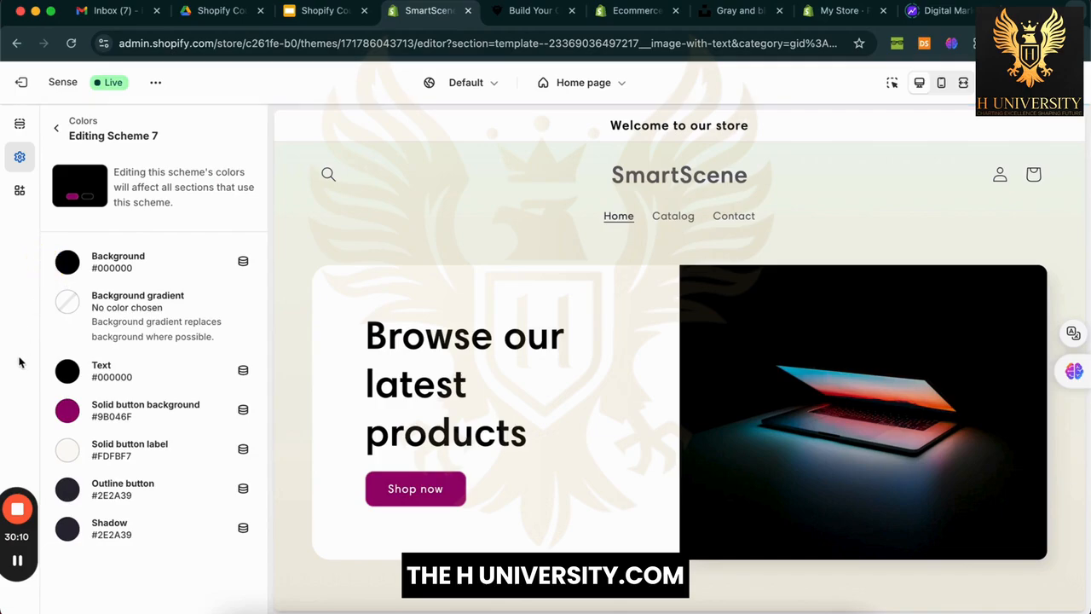
Step: Set the new black scheme's solid button label and text colors to #FFFFFF
click(69, 456)
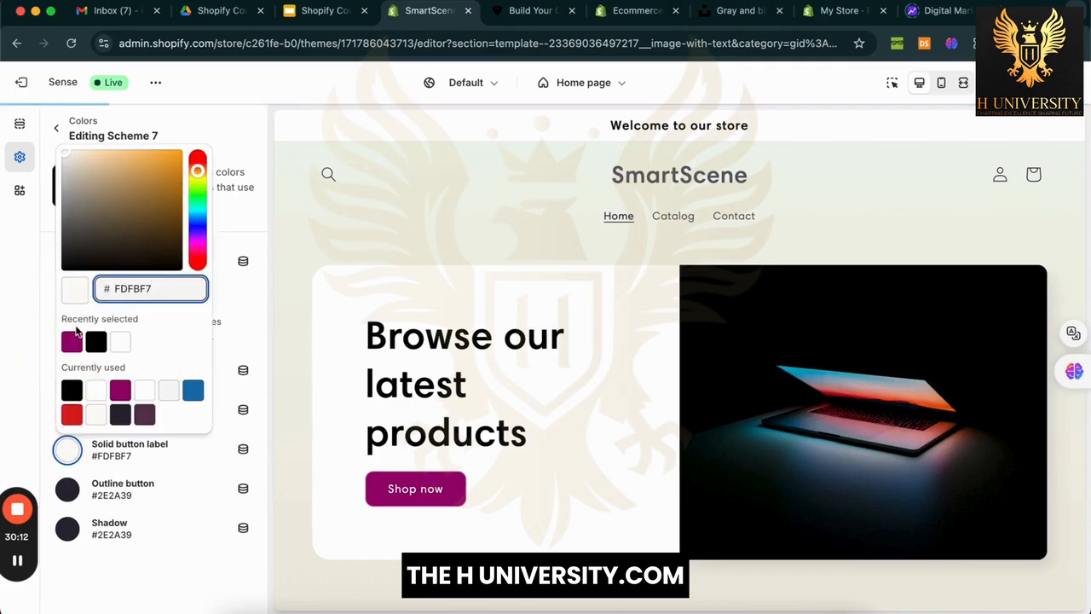
click(120, 341)
key(Escape)
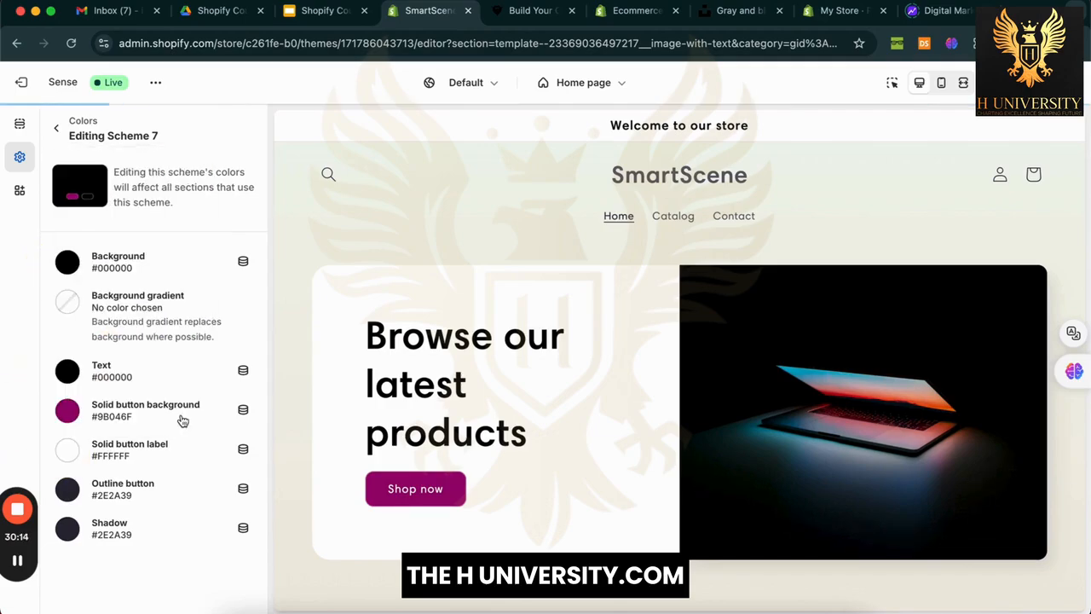
click(68, 371)
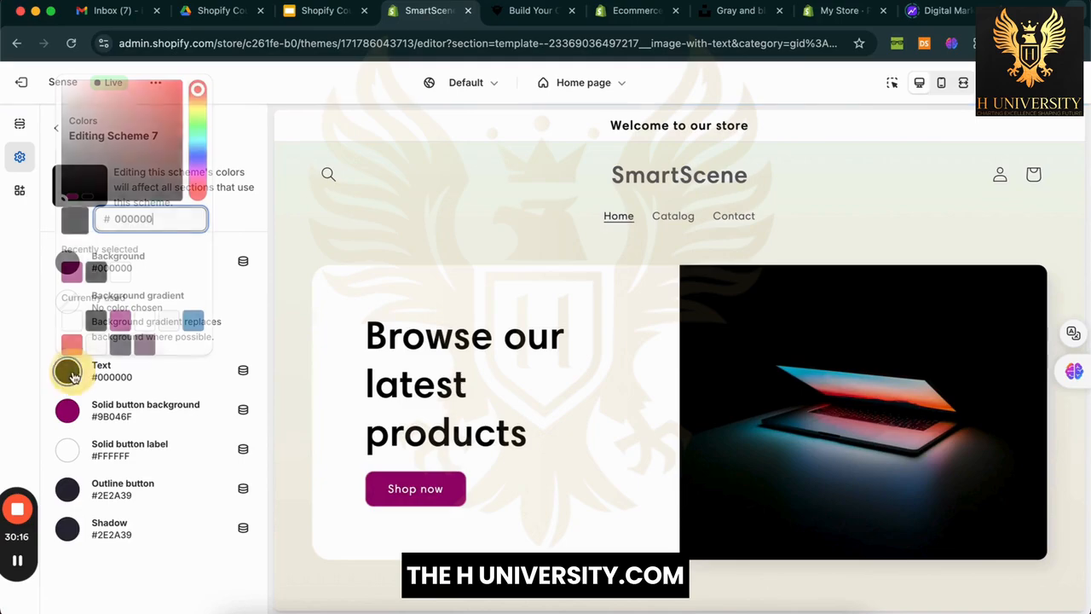
click(121, 272)
click(24, 363)
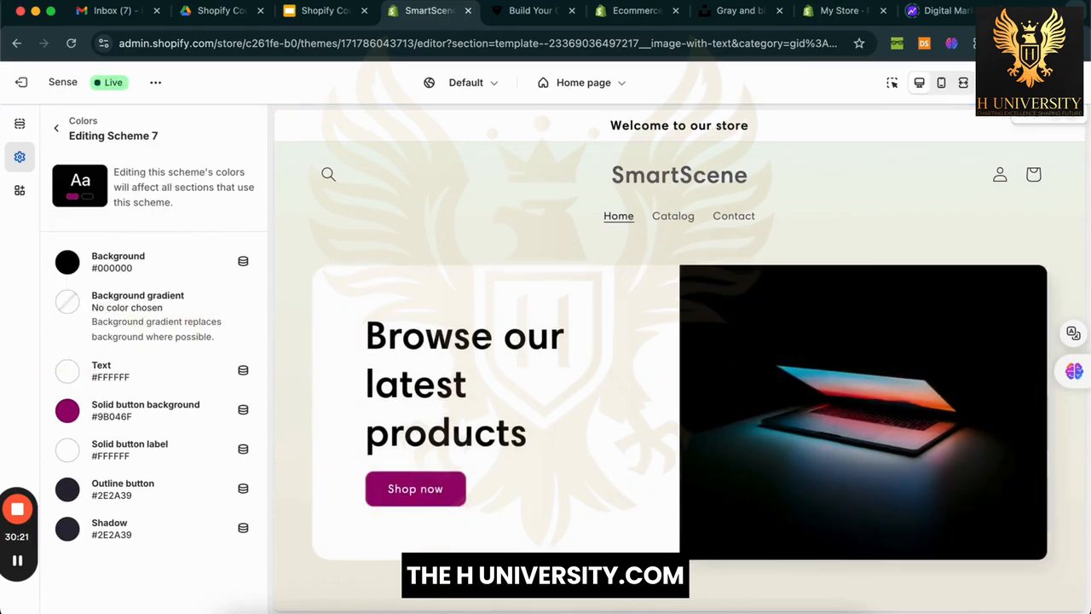
Step: Return to the Image with text section's settings and set its container color scheme to Scheme 7
click(56, 128)
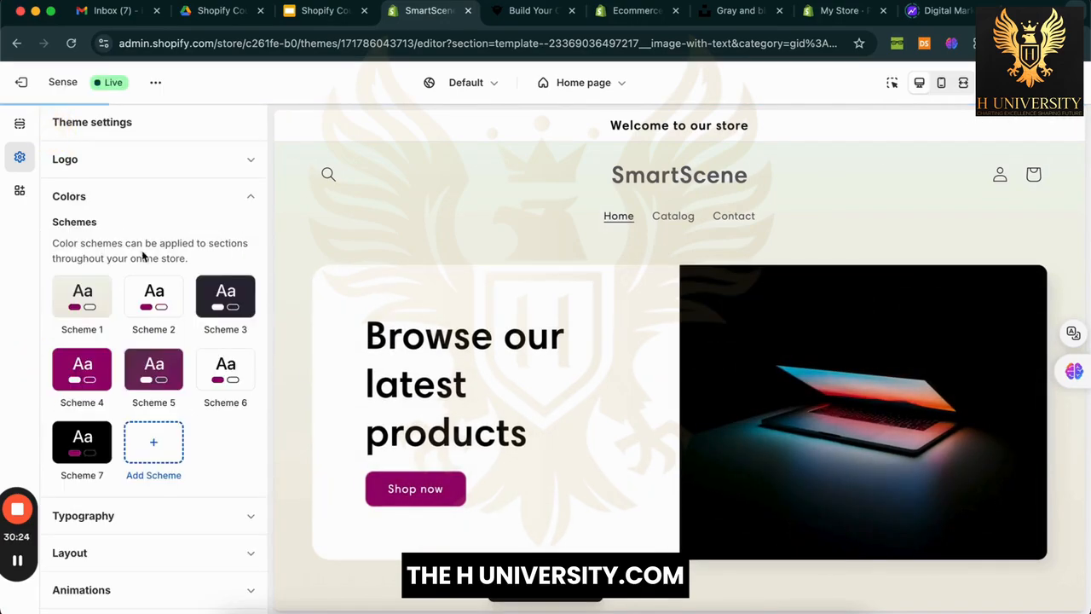
click(19, 123)
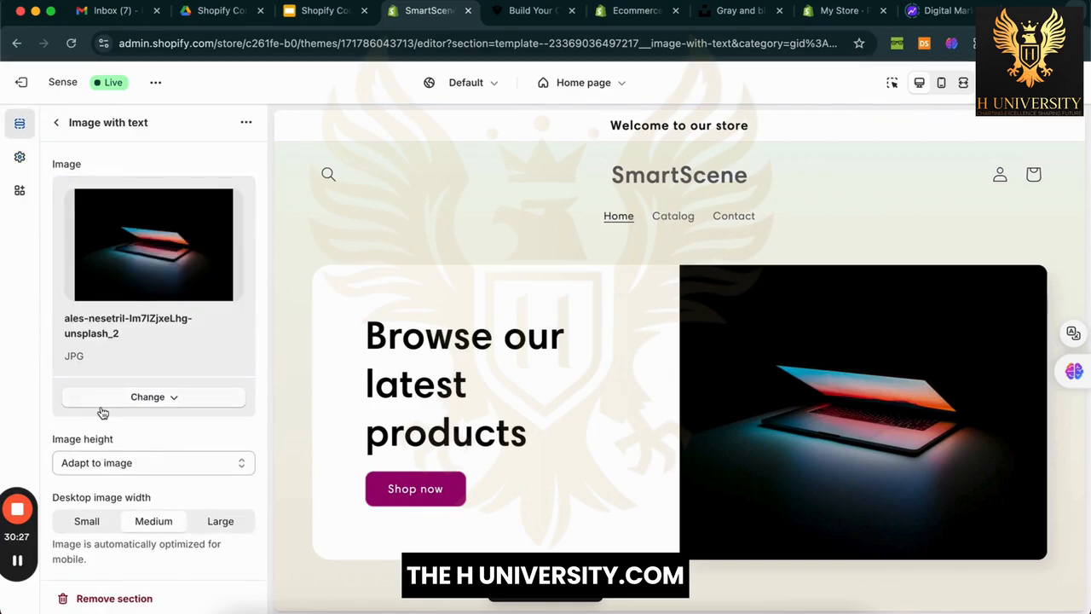
scroll(103, 411, down, 10)
click(137, 474)
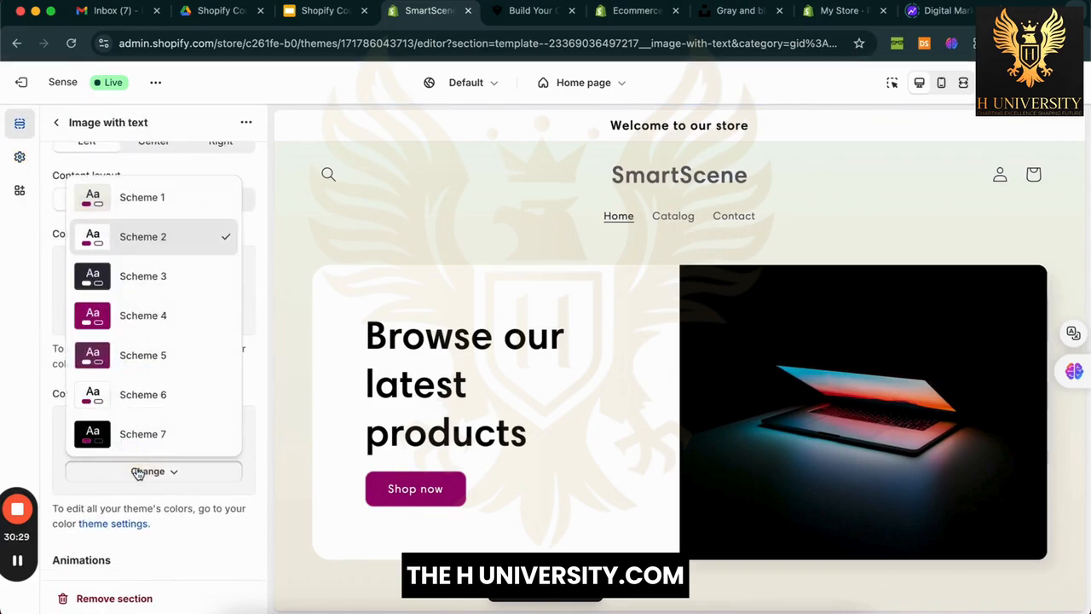
click(153, 441)
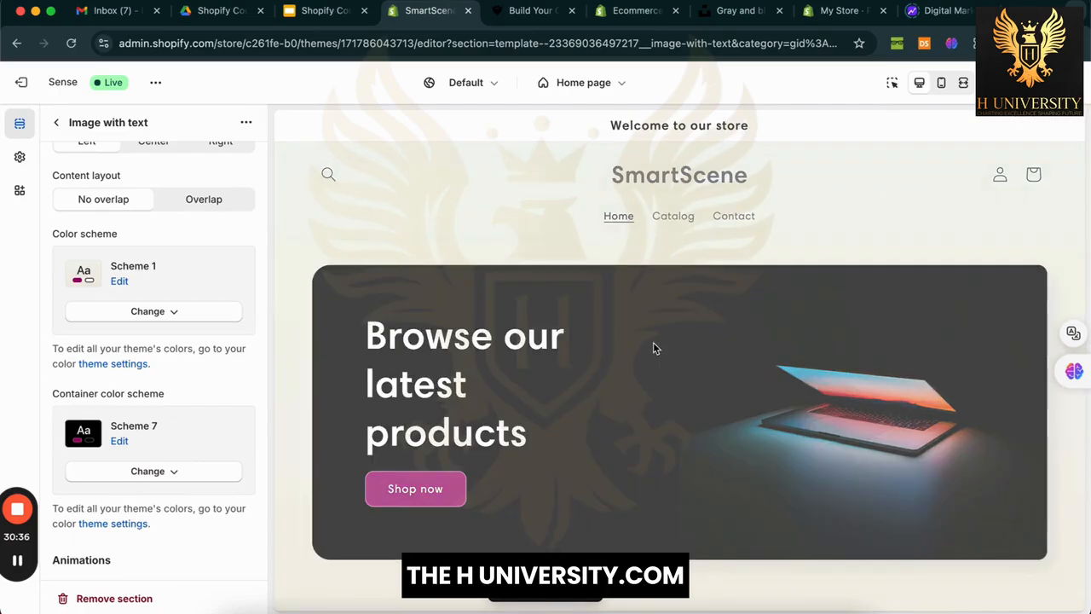
Step: Leave the Image with text settings and open its heading block "Browse our latest products" for editing
scroll(154, 289, up, 8)
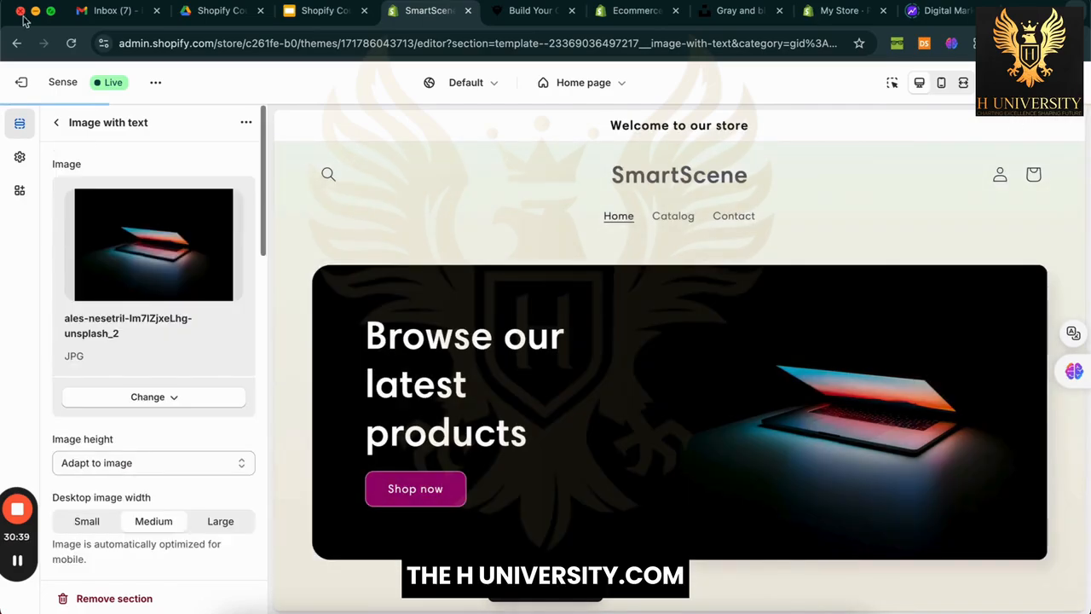
click(56, 122)
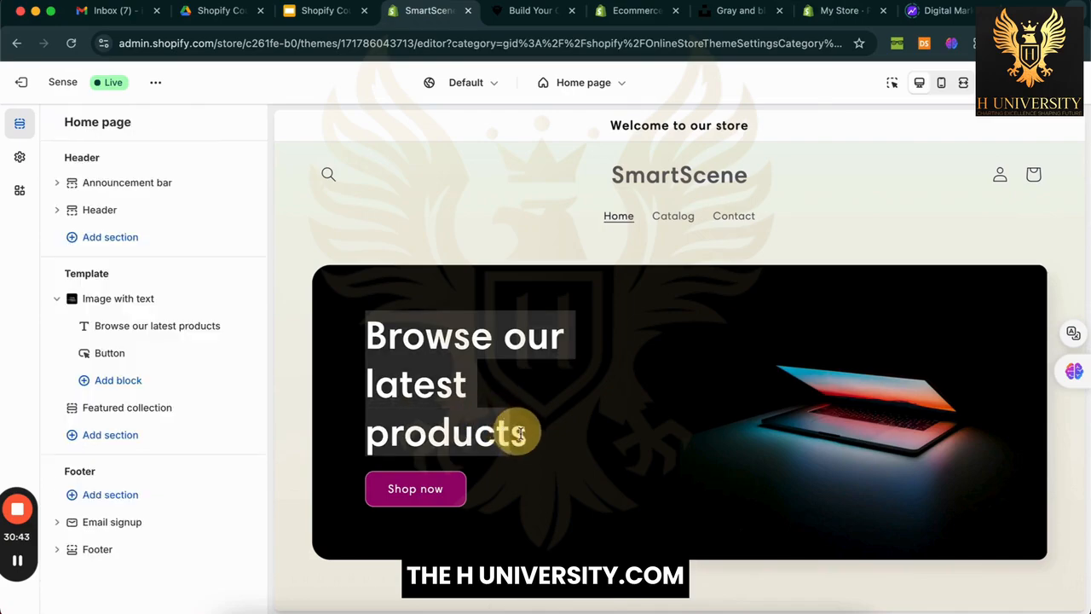
click(142, 328)
triple_click(170, 226)
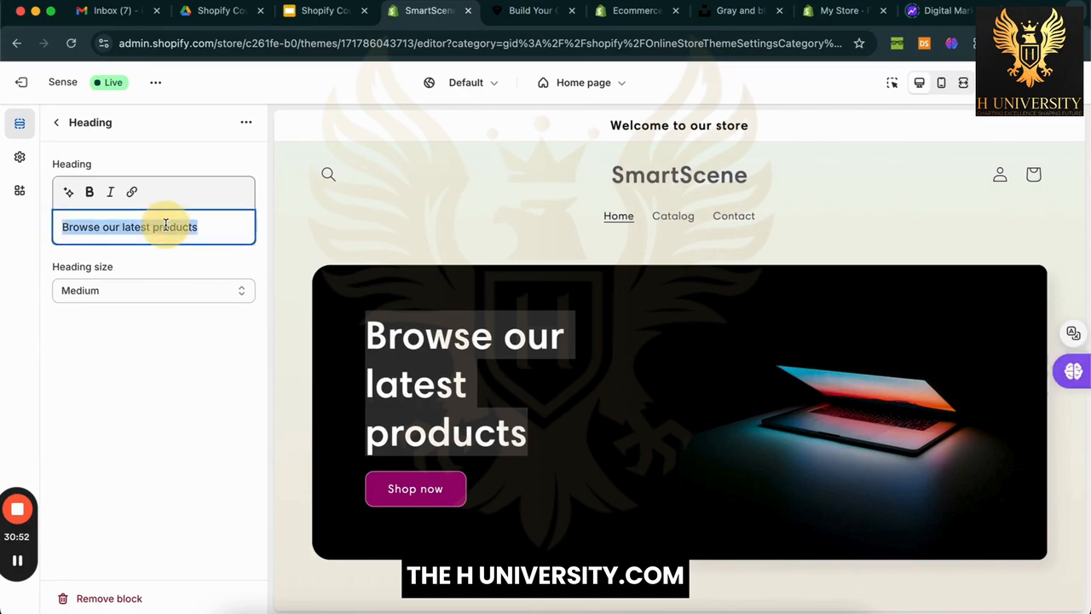
click(188, 367)
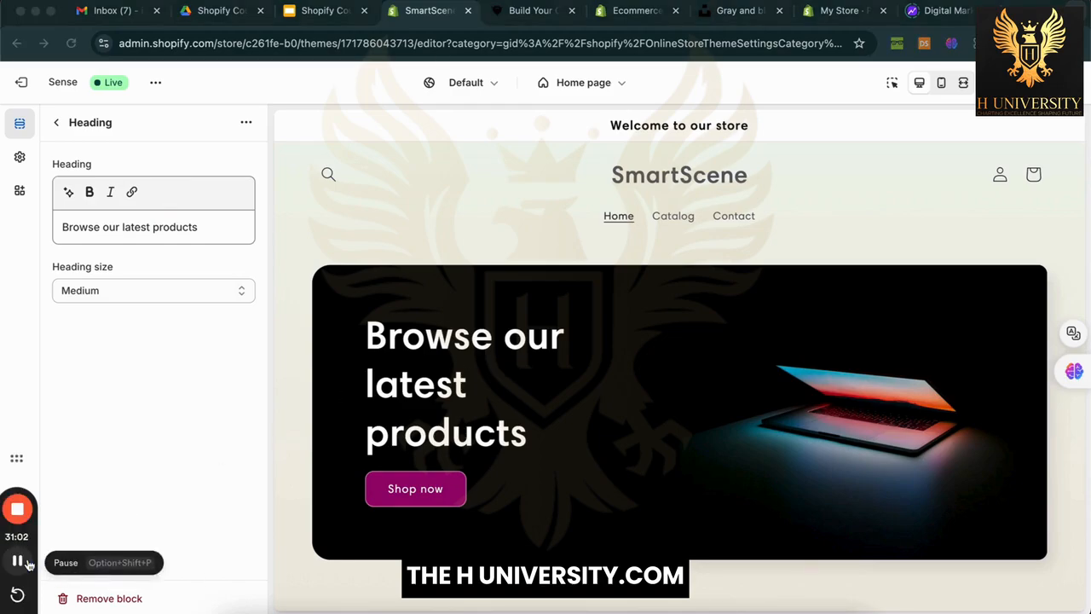
click(437, 345)
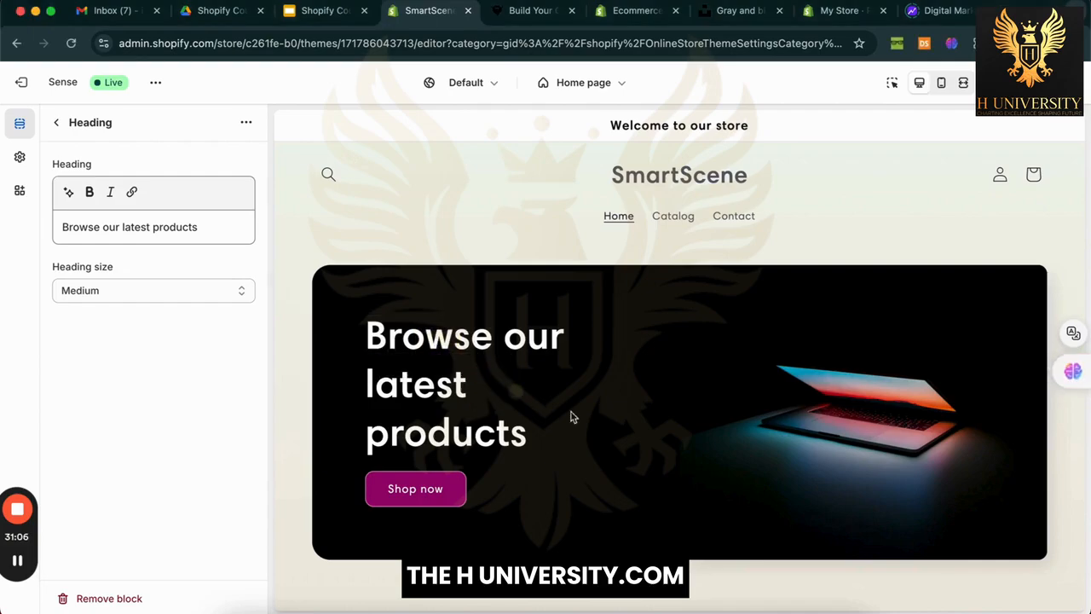
Step: Open the Sider AI chat sidebar and look over the laptop banner, heading and button in the home page preview
click(1086, 382)
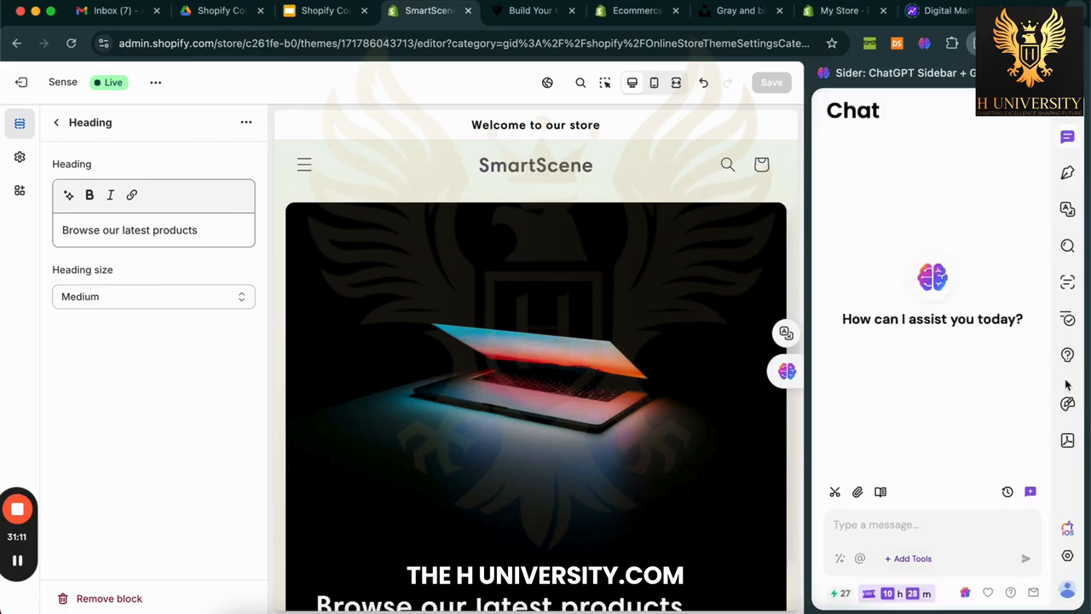
scroll(768, 427, down, 5)
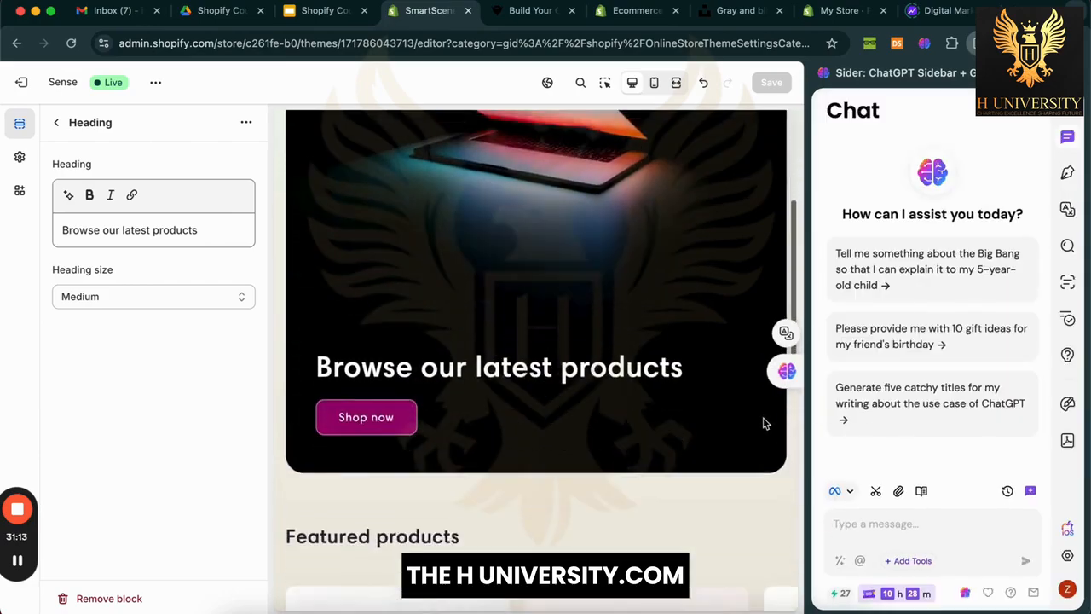
scroll(764, 424, up, 1)
scroll(695, 255, up, 5)
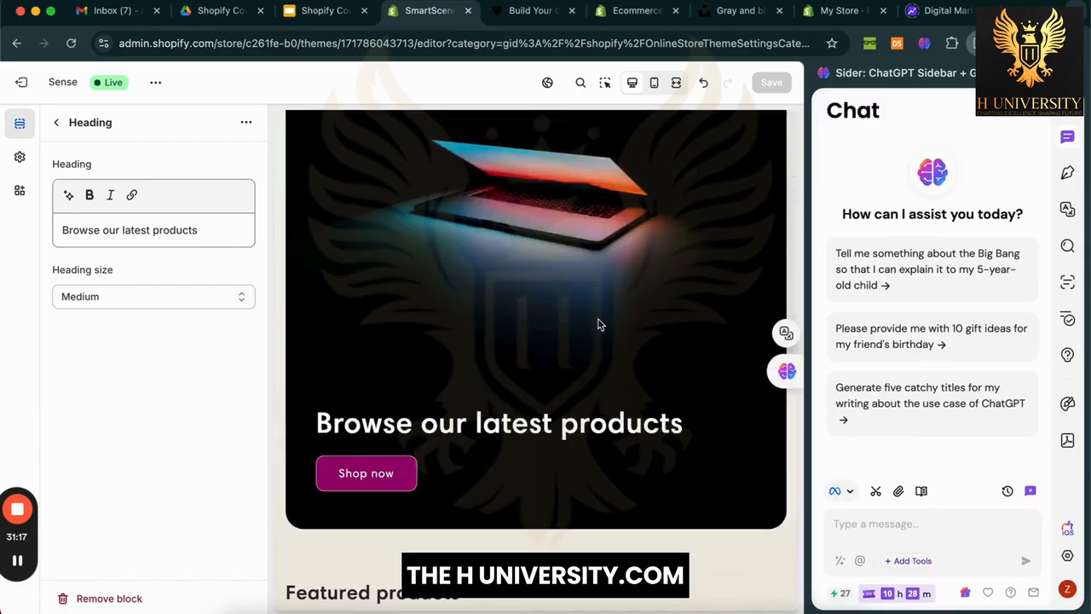
scroll(597, 320, down, 4)
scroll(588, 281, up, 5)
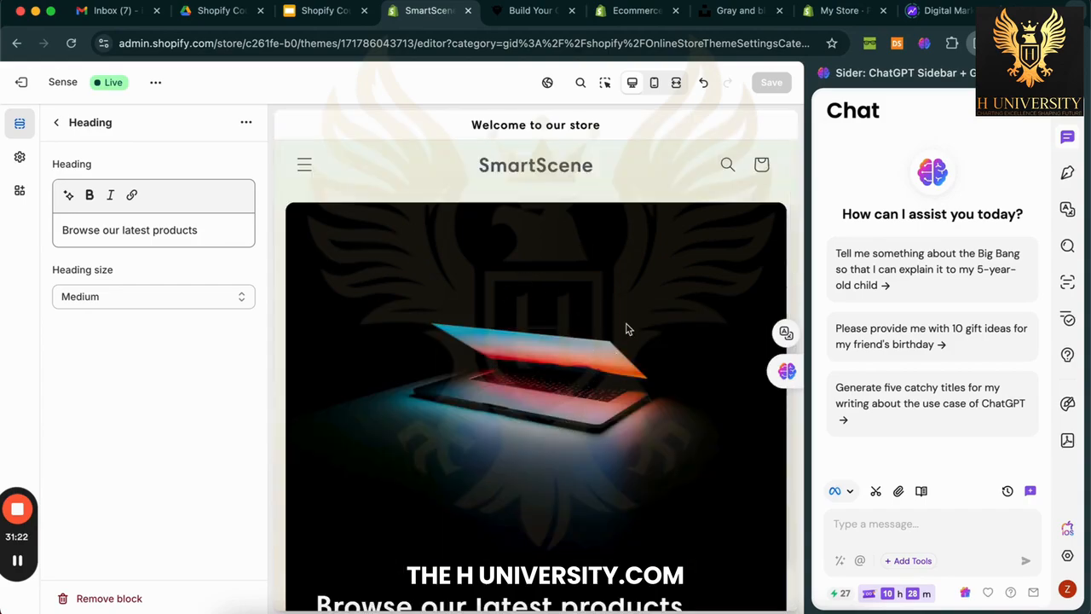
scroll(626, 329, down, 2)
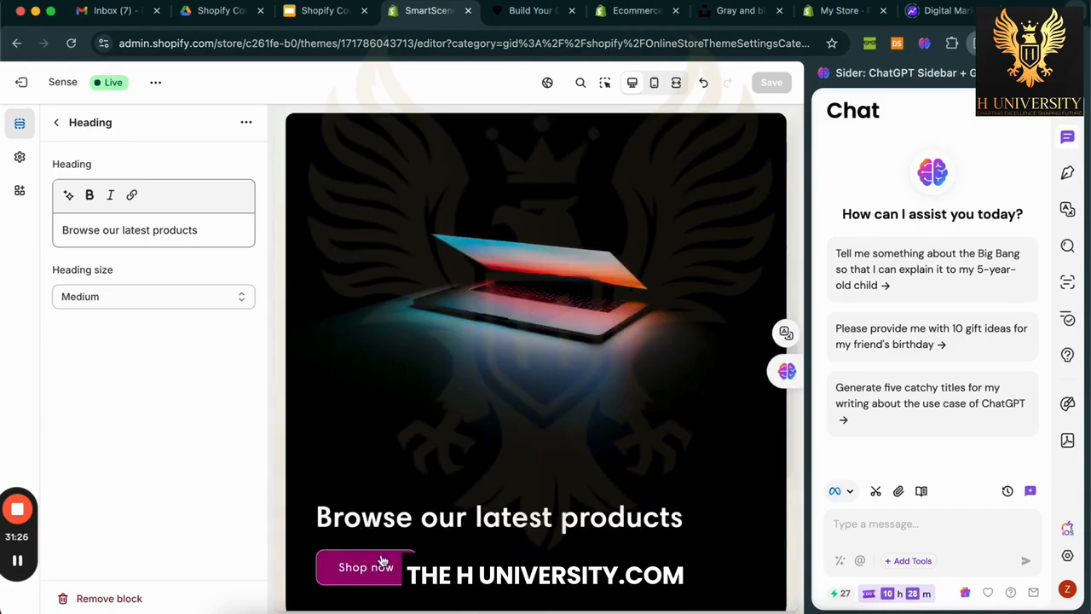
Step: Begin a copywriting request in the Sider chat and reopen the earlier conversation with the store name suggestions
click(896, 533)
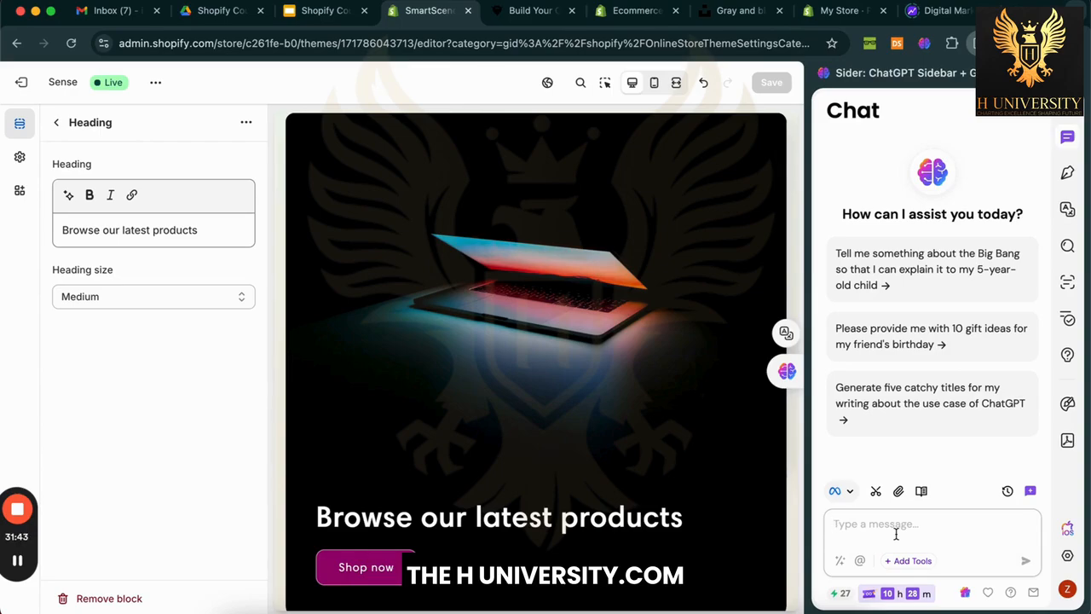
click(896, 534)
text(Can you do the copywriting f)
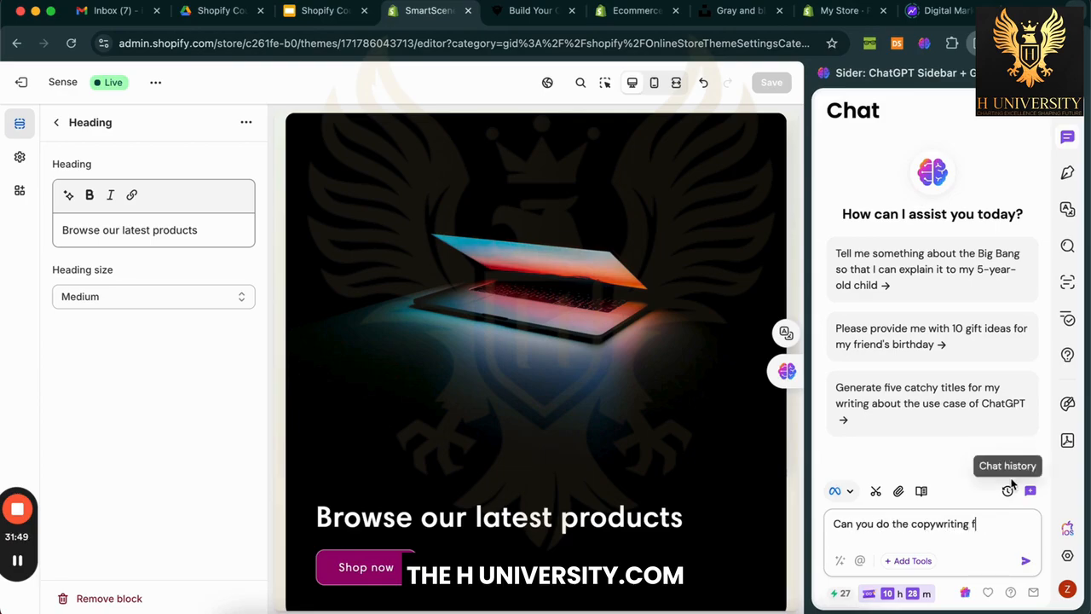
click(1008, 491)
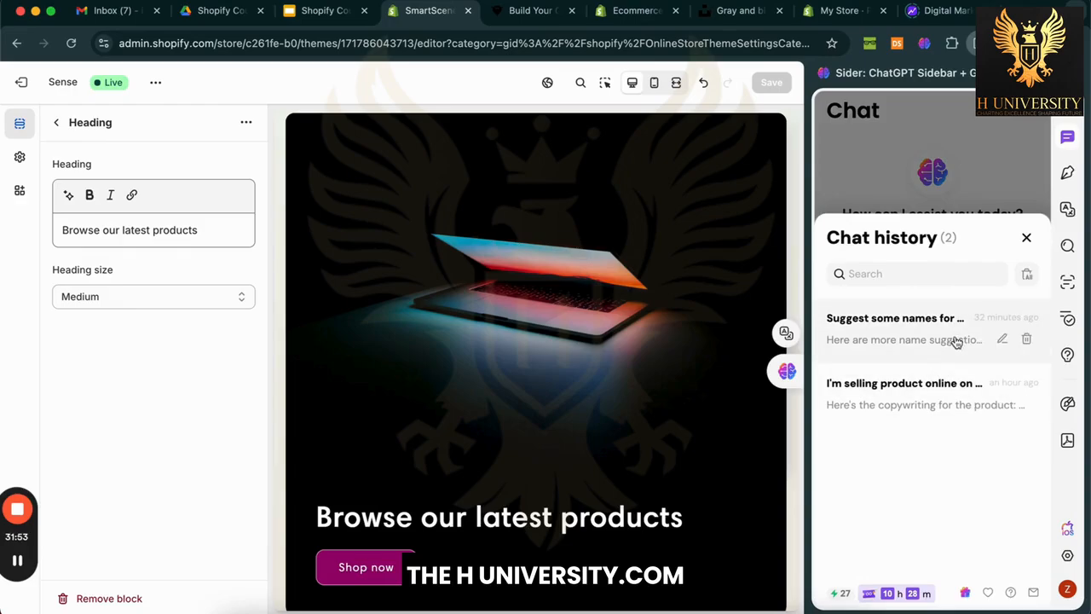
click(955, 337)
Step: Complete the request as "Can you do the copywriting for my store homepage?" and begin a new paragraph of instructions below it
click(987, 524)
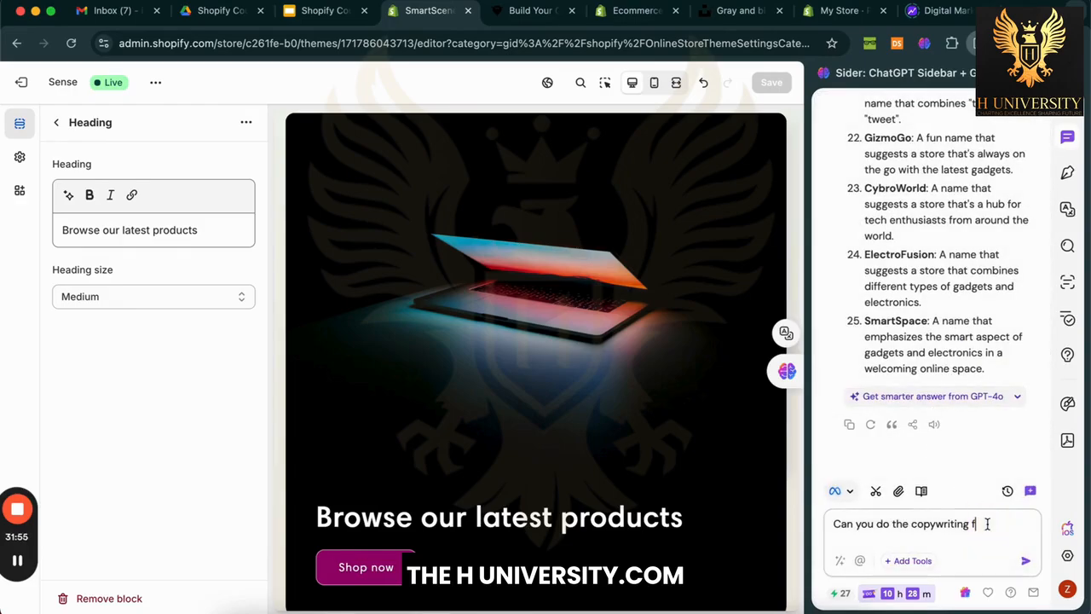
text(or my store)
text(st)
text( homepage?)
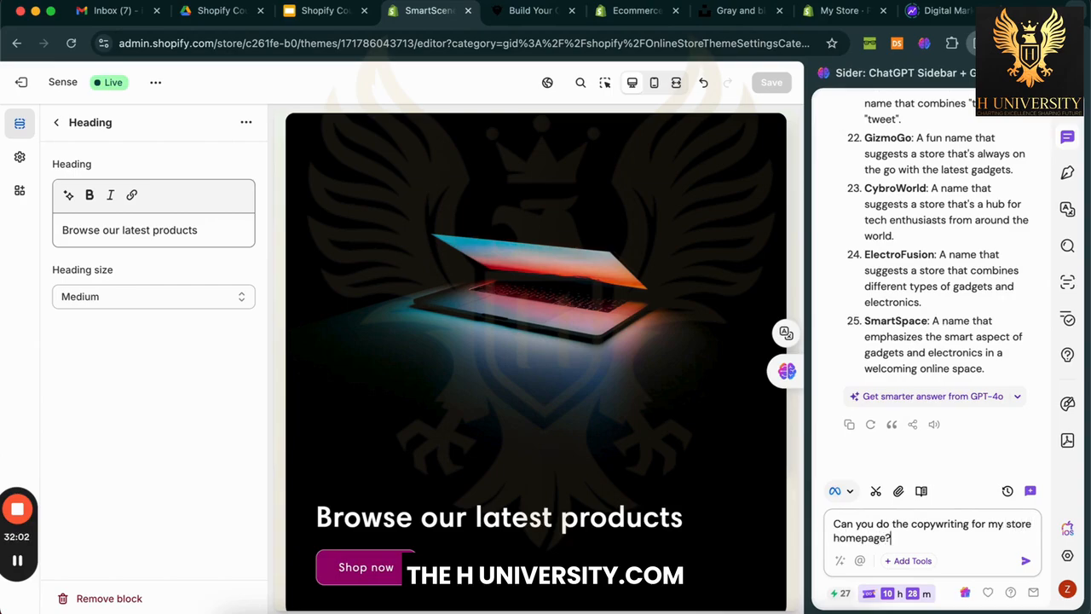
key(shift+Return)
key(shift+Return)
text(Wr)
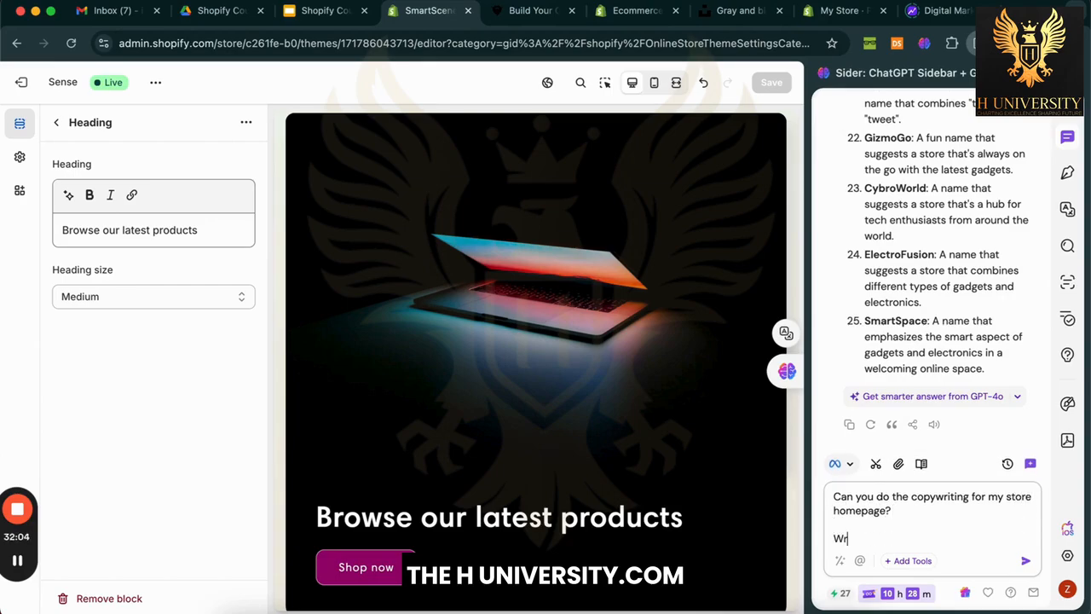
Step: Complete the homepage copywriting prompt with "I had selected SmartScene store name. Now write tagline and image text." and send it to the AI assistant
key(BackSpace)
key(BackSpace)
text(I hav)
key(BackSpace)
text(d selecte)
scroll(572, 290, up, 2)
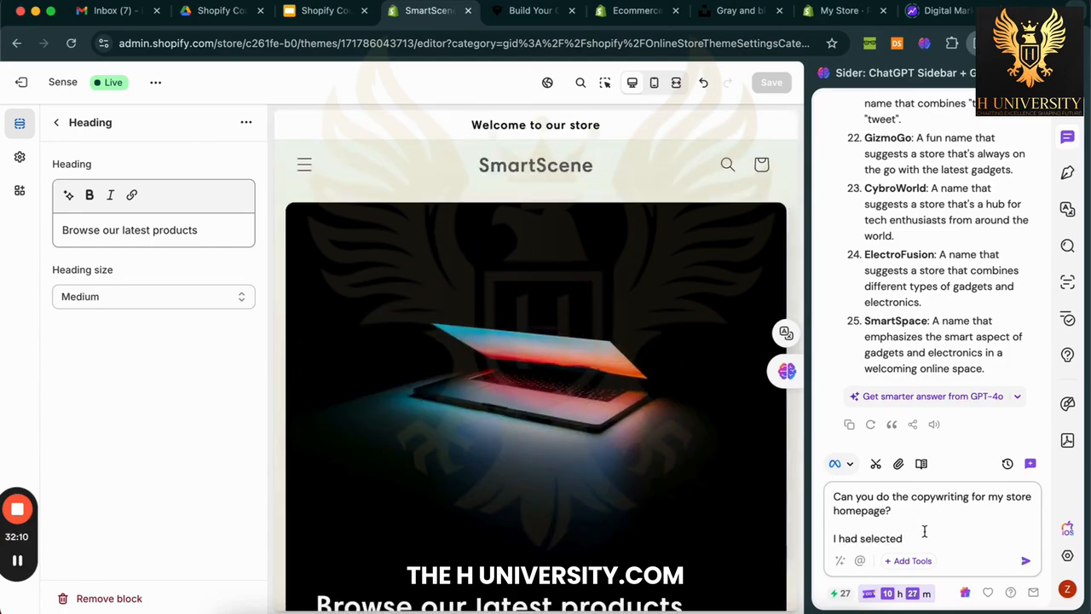
text(d SmartScene store )
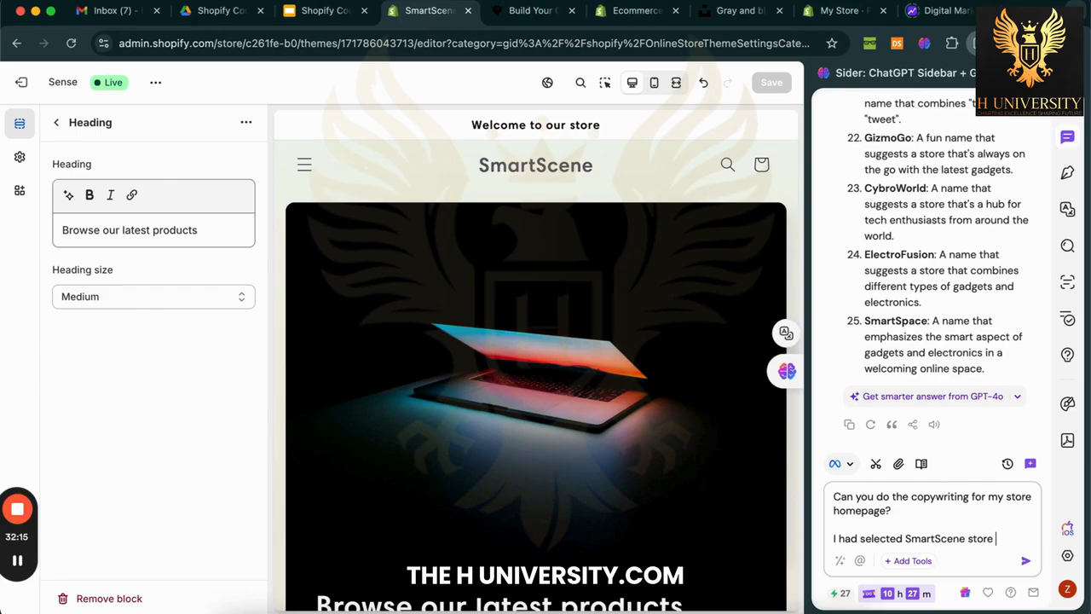
text(name. Now write)
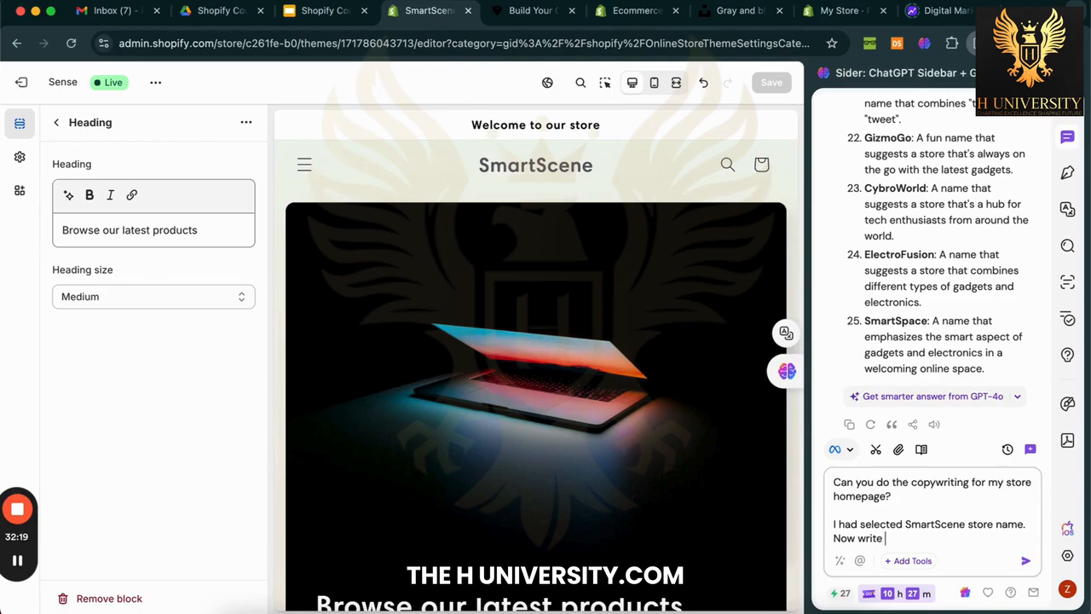
text( tagline )
text(and slider )
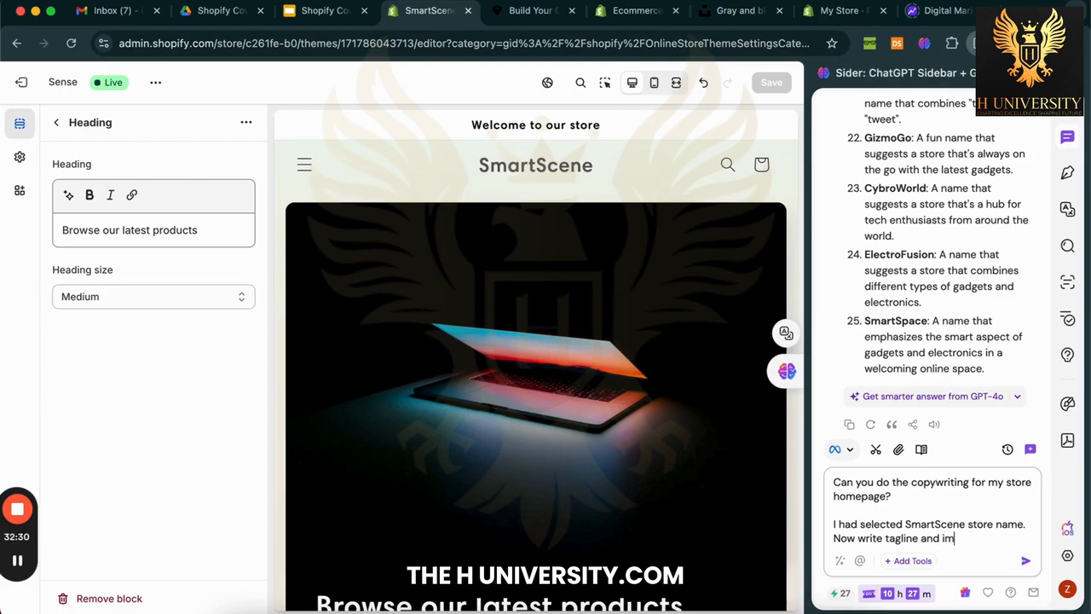
text(age text.)
key(Return)
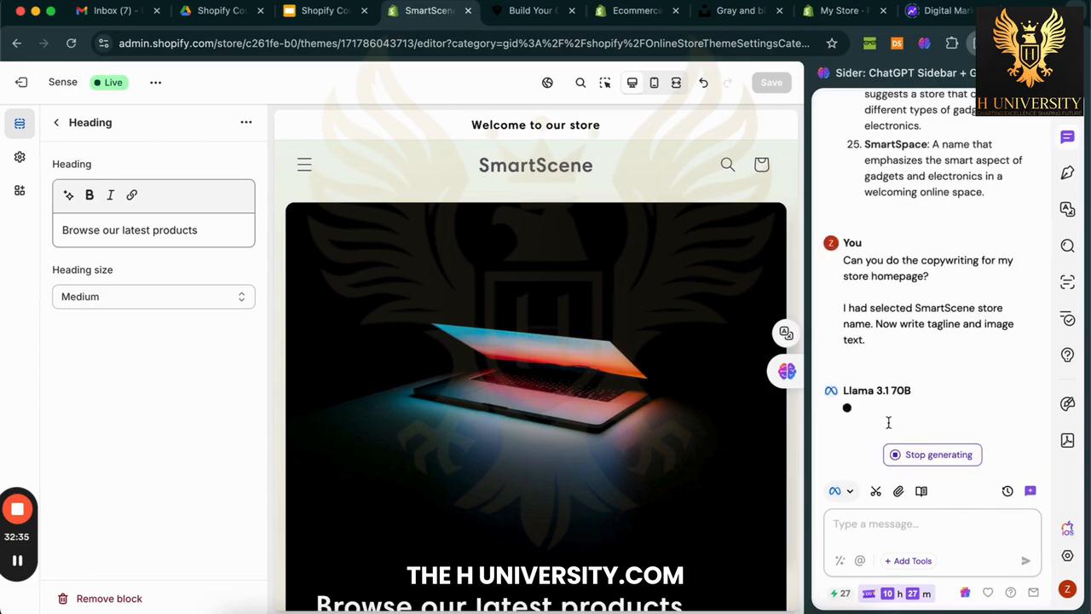
Step: Review the tagline and image text options in the AI assistant's reply
scroll(685, 366, down, 3)
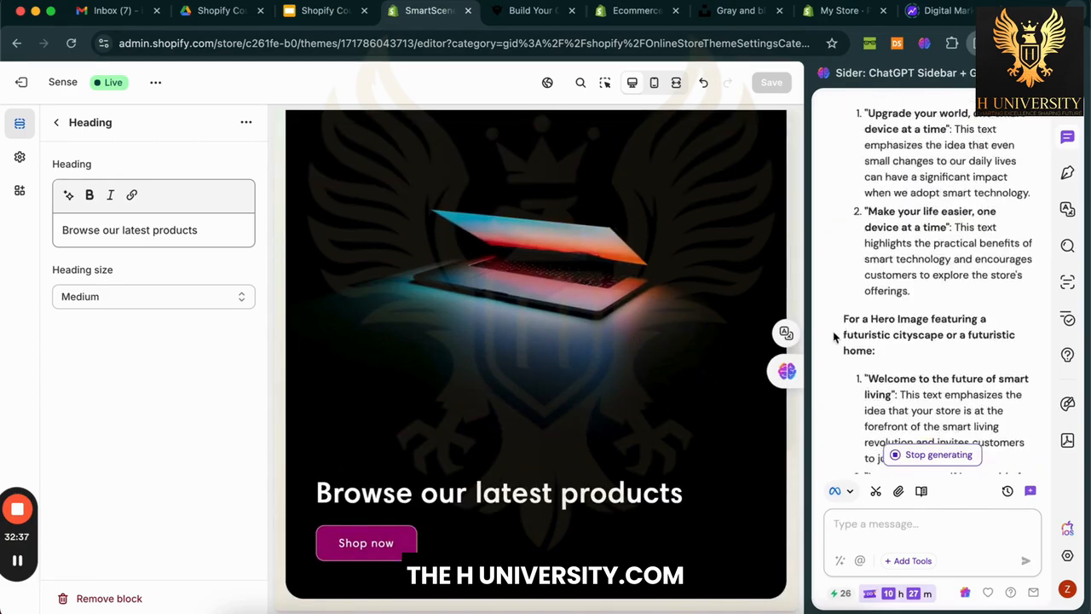
scroll(940, 332, up, 8)
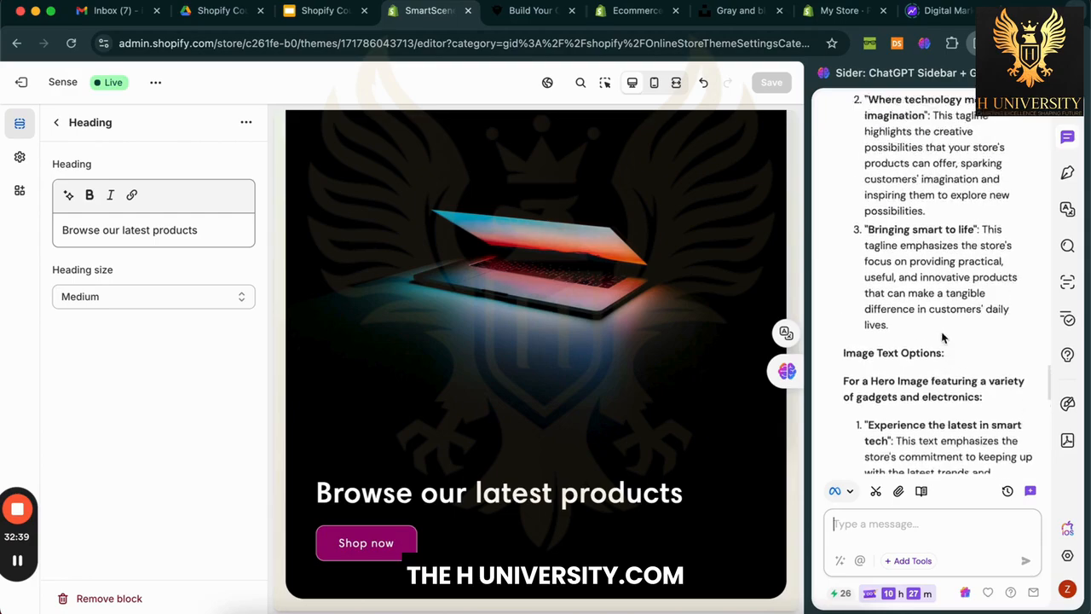
scroll(943, 338, up, 5)
scroll(941, 333, down, 1)
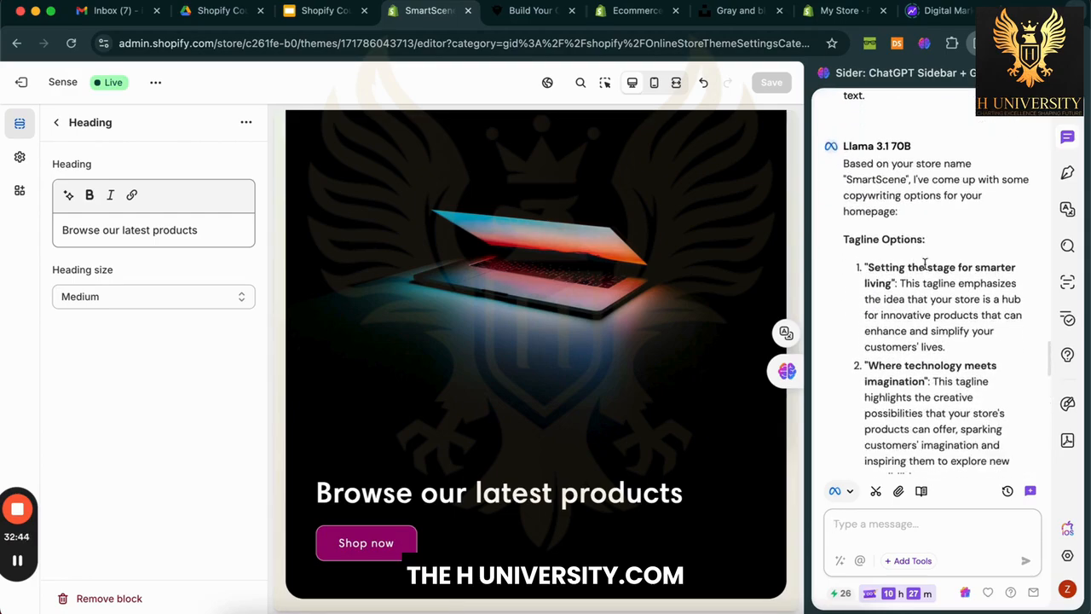
scroll(925, 377, down, 1)
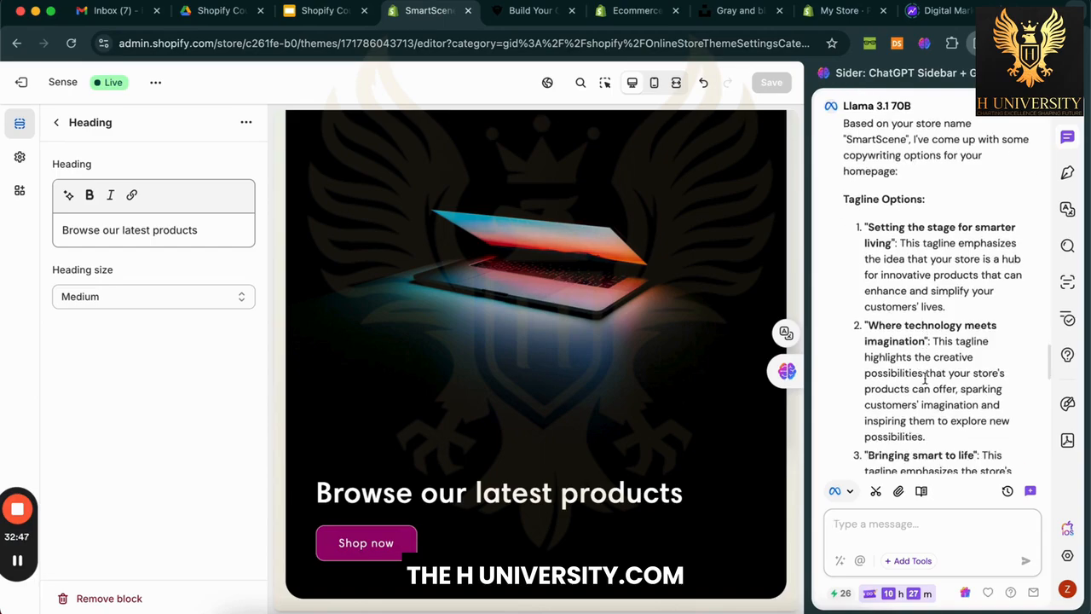
scroll(929, 329, down, 2)
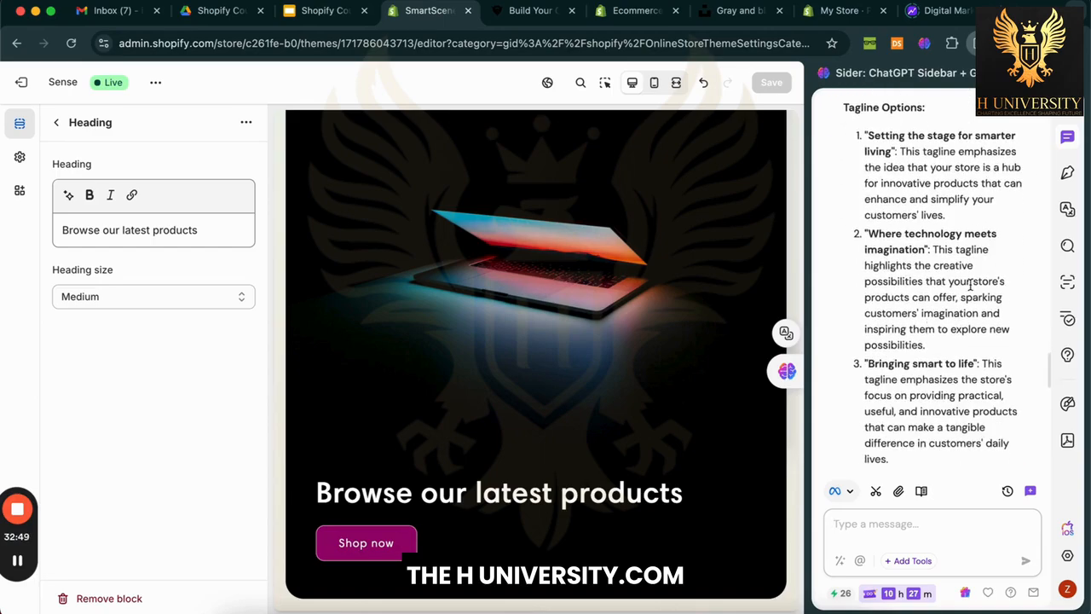
scroll(955, 285, down, 2)
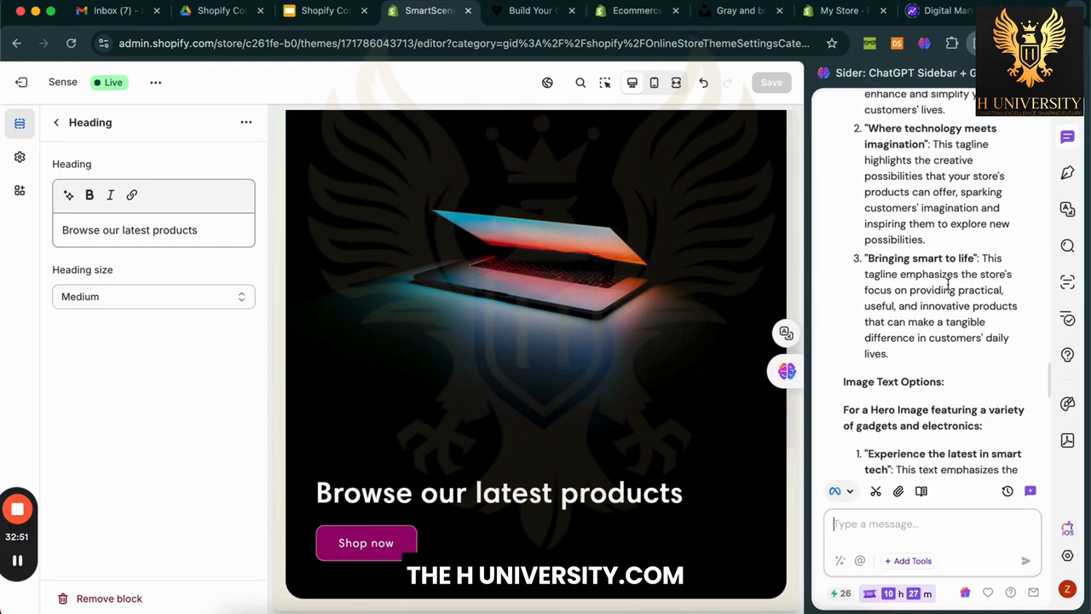
scroll(948, 285, down, 2)
scroll(926, 323, down, 3)
scroll(927, 331, up, 9)
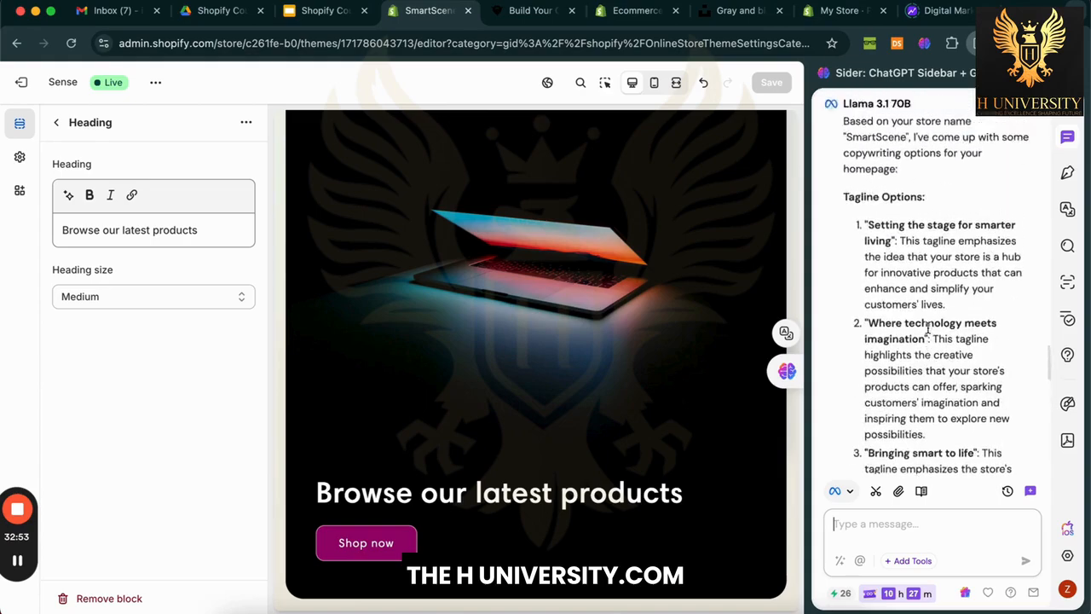
Step: Copy the first suggested tagline from the AI reply and replace the image section's heading with "Setting the stage for smarter living."
scroll(927, 331, up, 2)
drag(868, 300, 891, 316)
key(super+c)
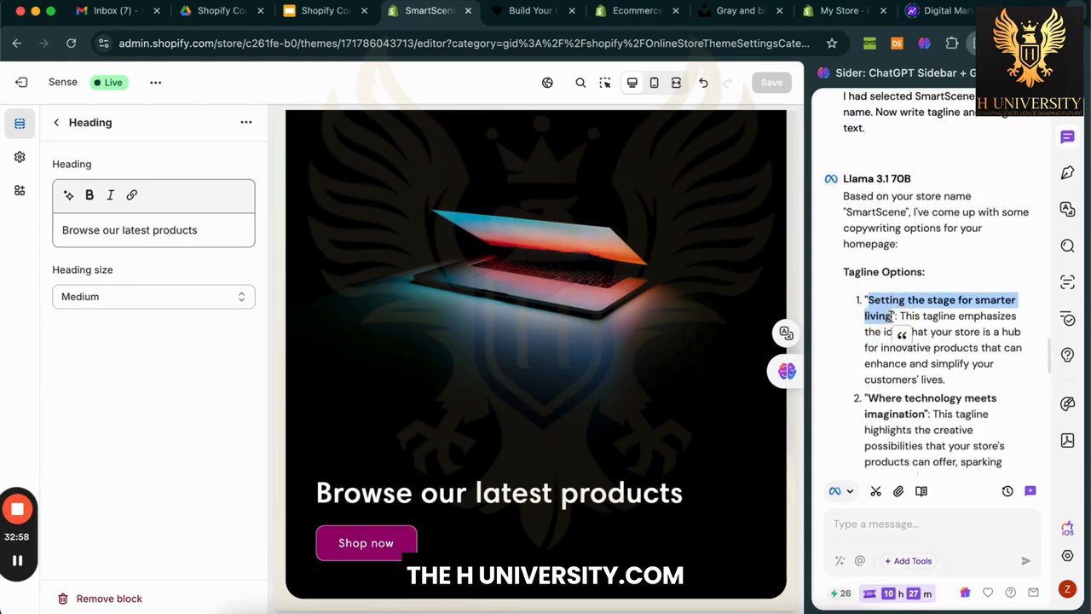
triple_click(231, 233)
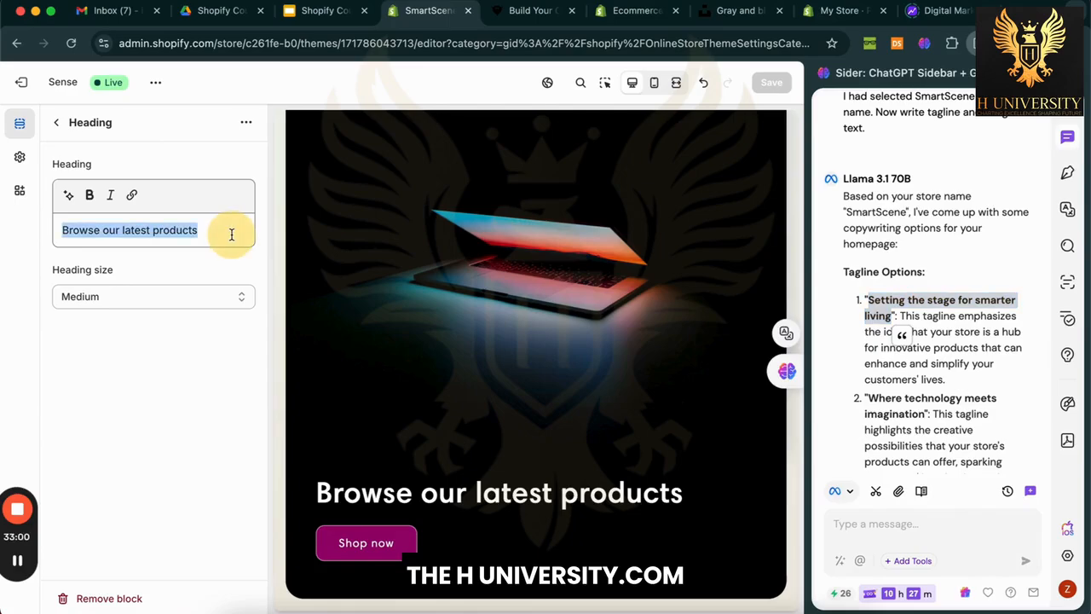
key(super+v)
text(.)
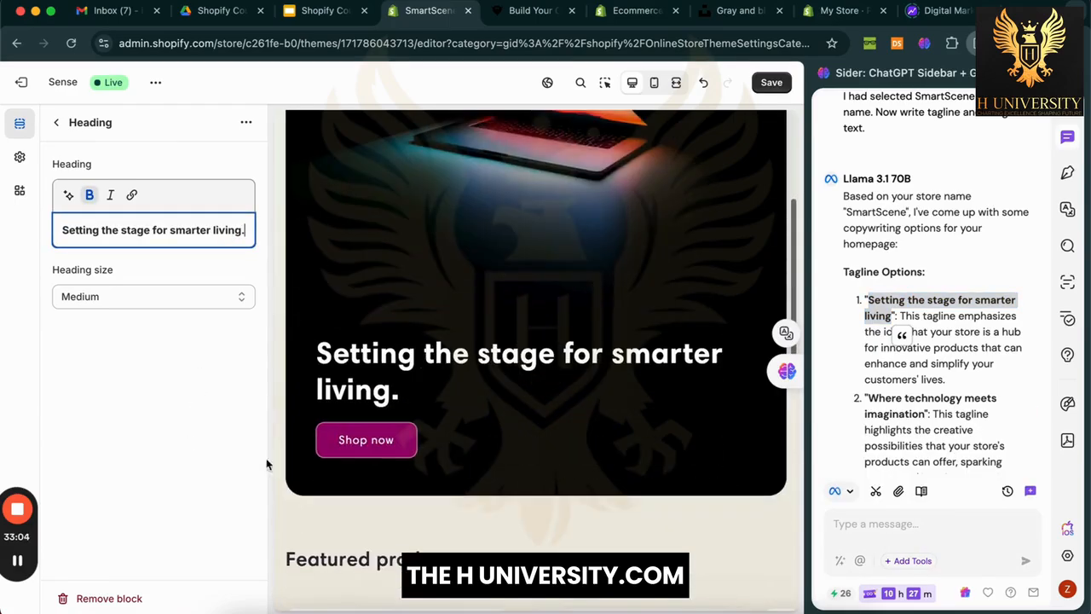
click(168, 460)
Step: Try the Large, Small and Extra extra large sizes for the image section's heading
click(113, 306)
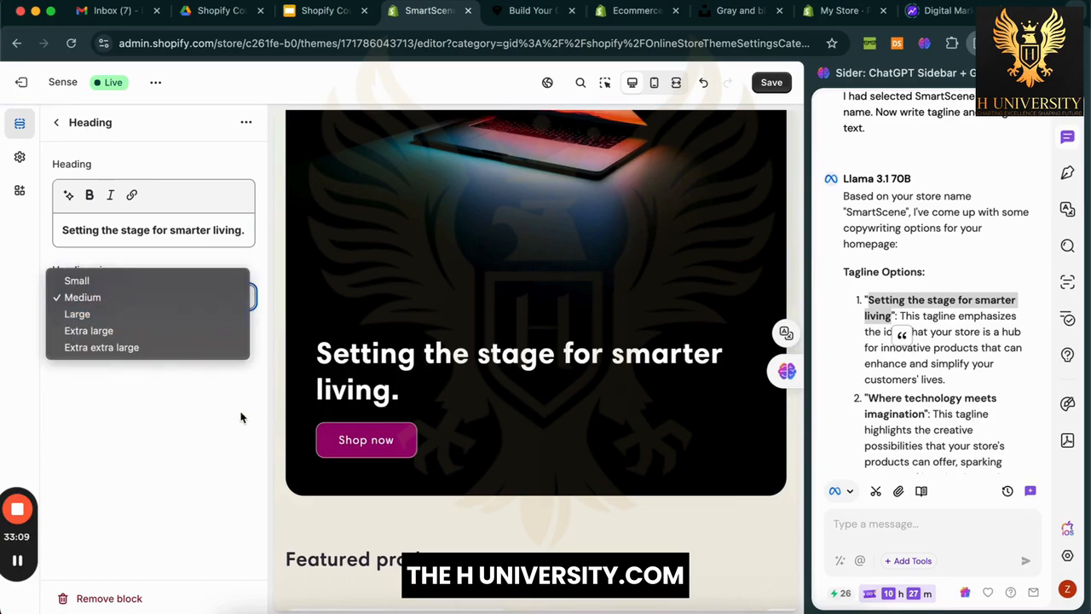
click(161, 313)
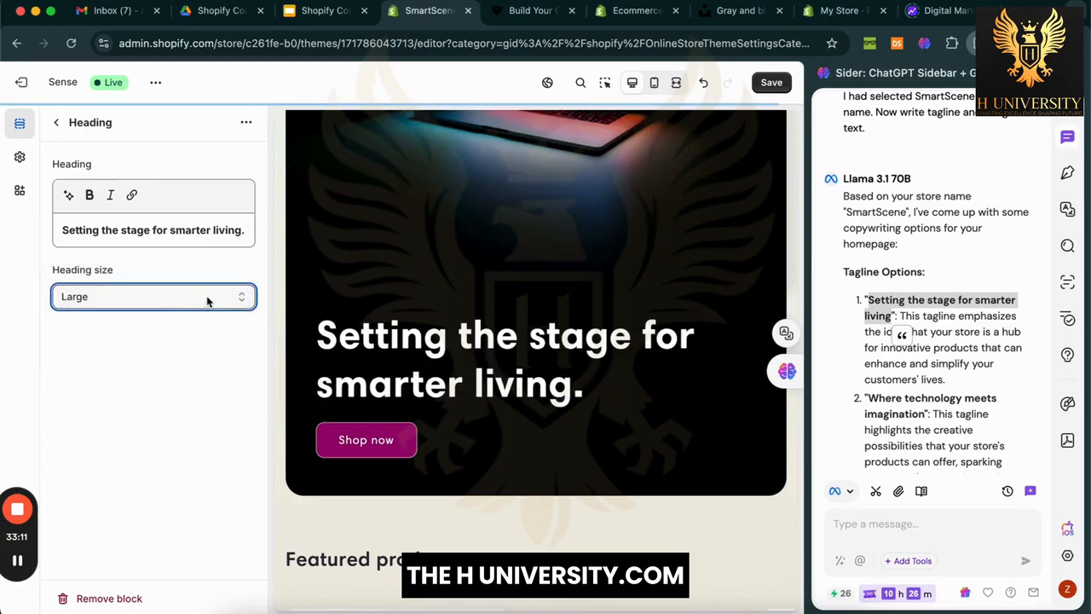
click(211, 299)
click(221, 264)
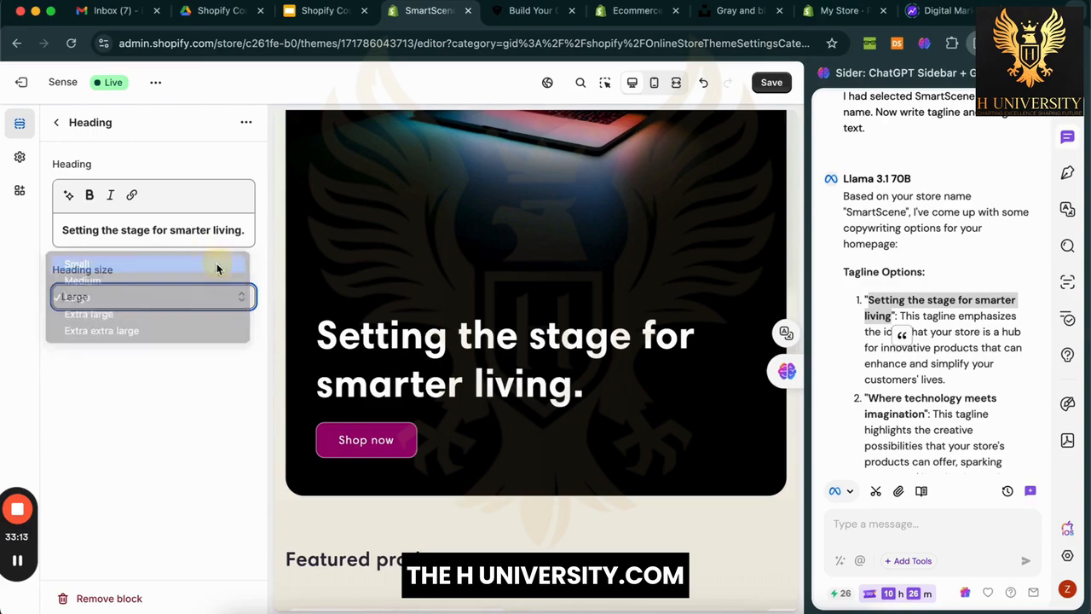
click(185, 299)
click(189, 366)
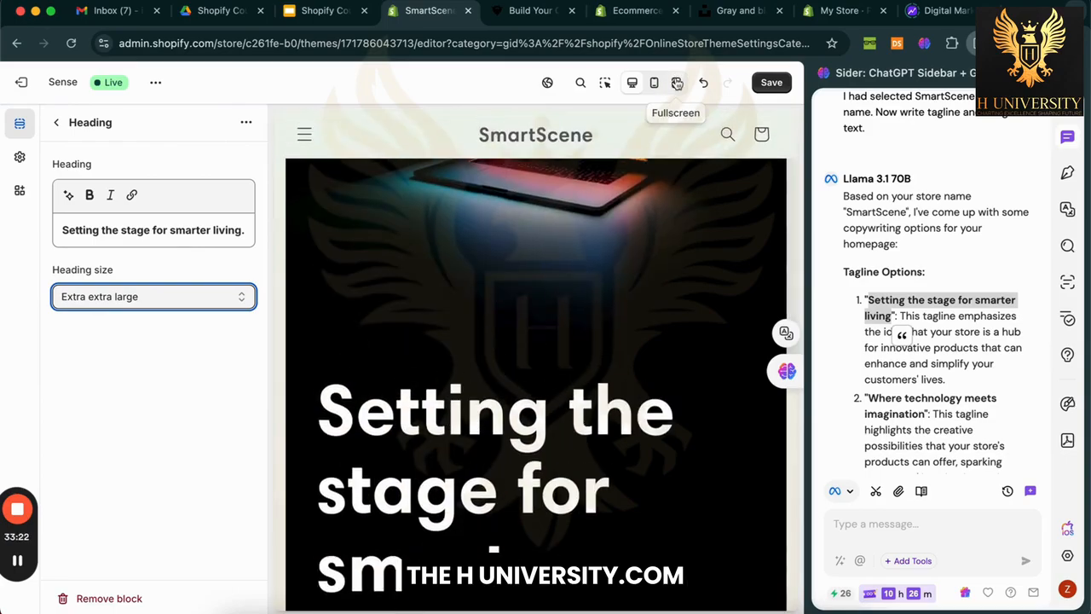
Step: Preview the homepage in fullscreen and return to the desktop editing view
click(676, 82)
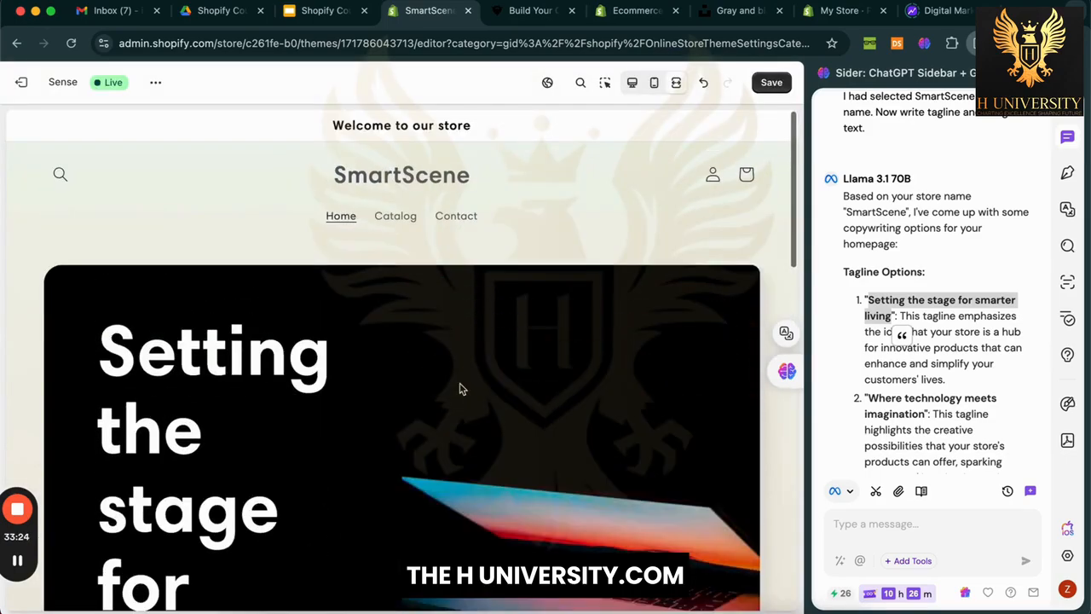
scroll(460, 389, up, 5)
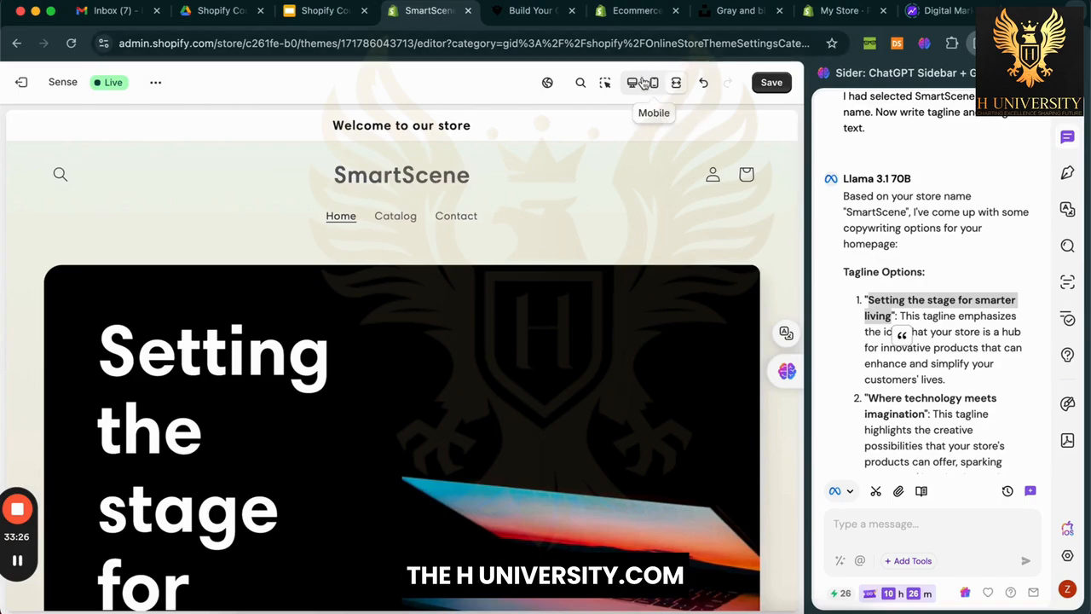
click(636, 85)
Step: Set the heading size to Medium, save the theme, and return to the home page's section list
click(171, 295)
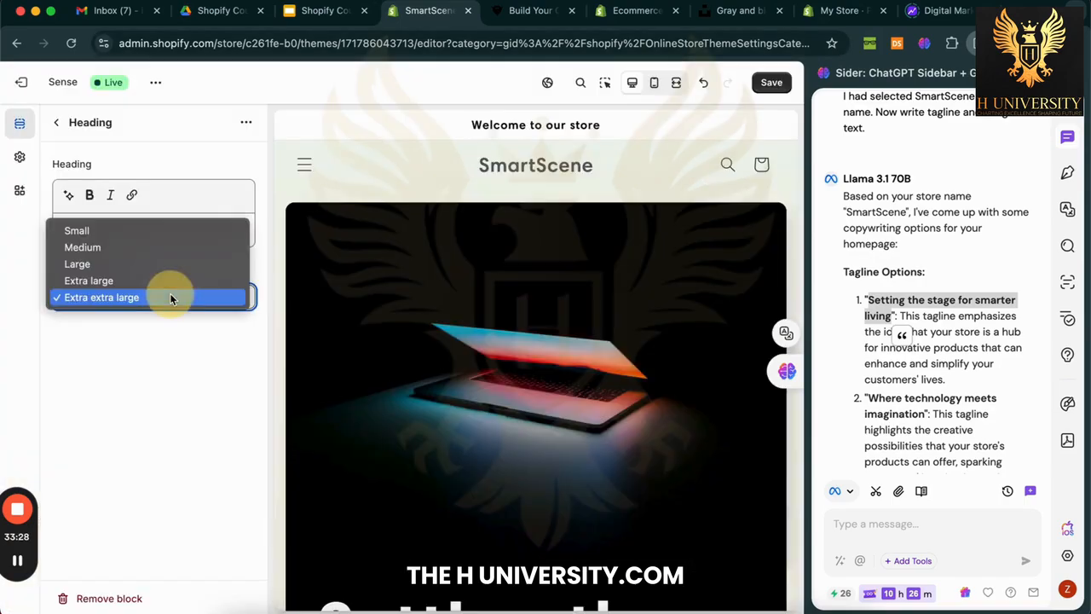
click(213, 247)
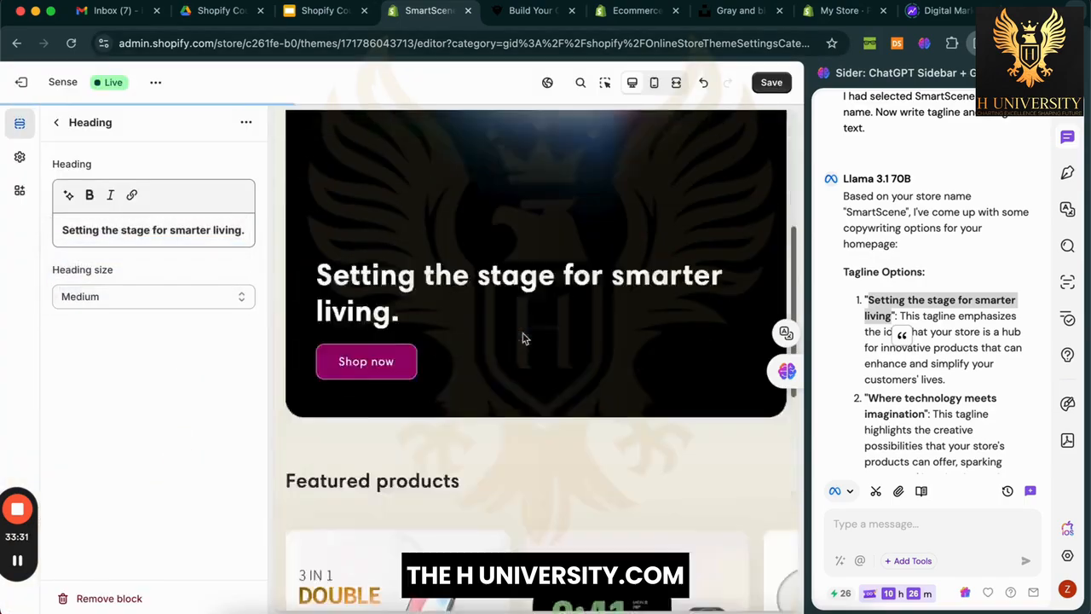
click(772, 82)
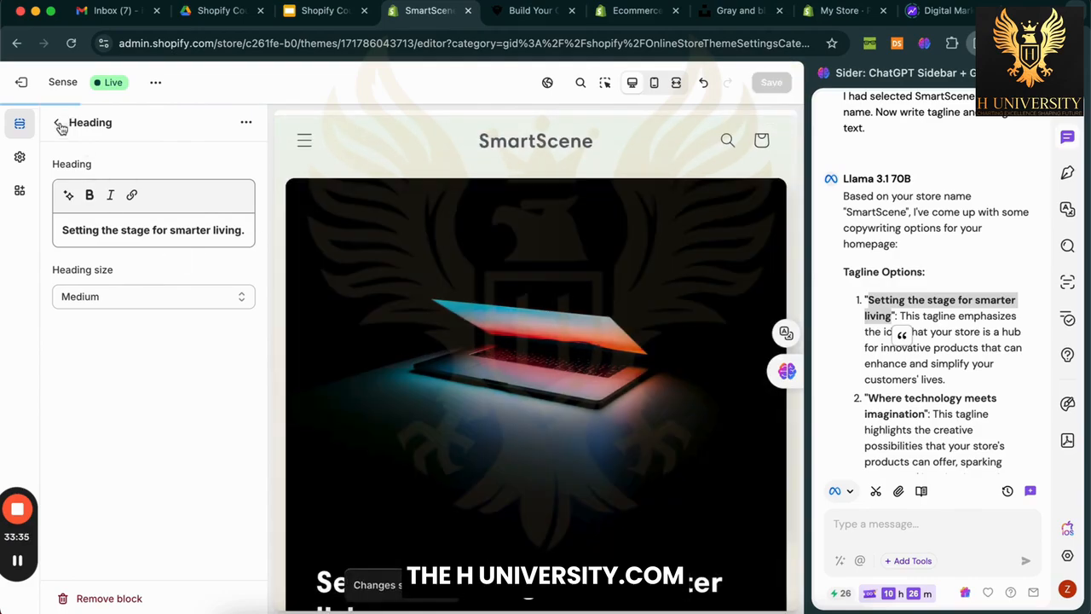
click(58, 126)
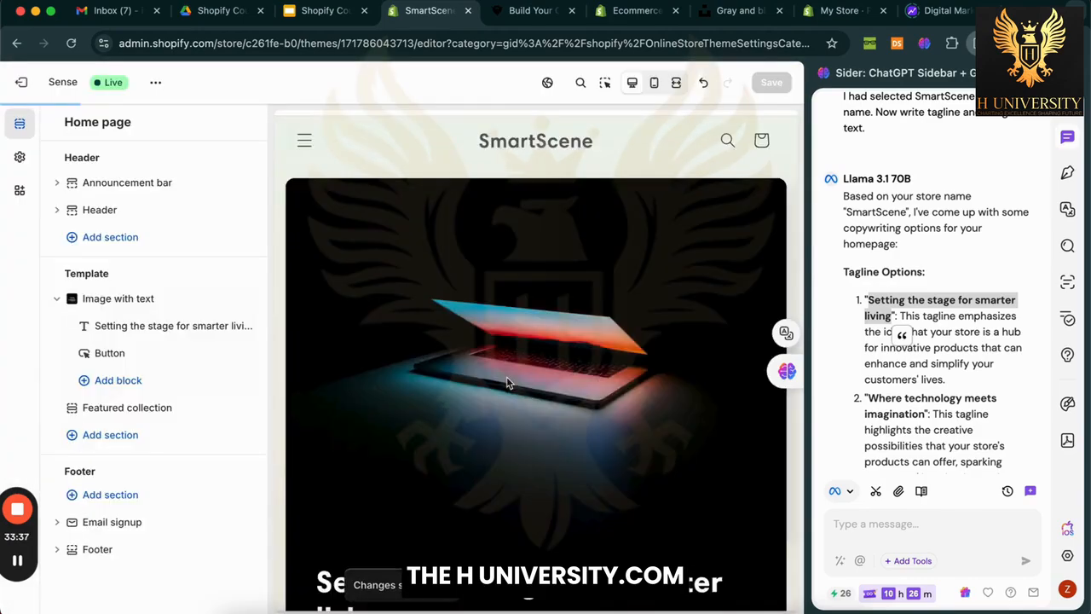
Step: Change the label of the button under the image section's heading to "Start Living Smart Today!"
scroll(506, 382, down, 3)
scroll(506, 383, down, 3)
scroll(370, 263, up, 5)
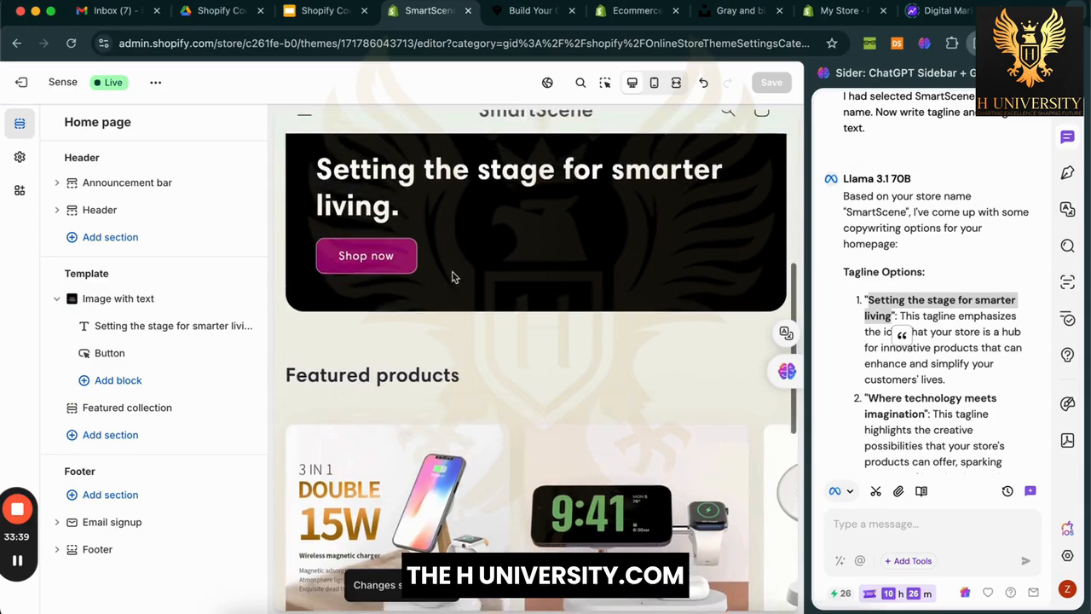
scroll(455, 277, down, 3)
scroll(560, 177, up, 1)
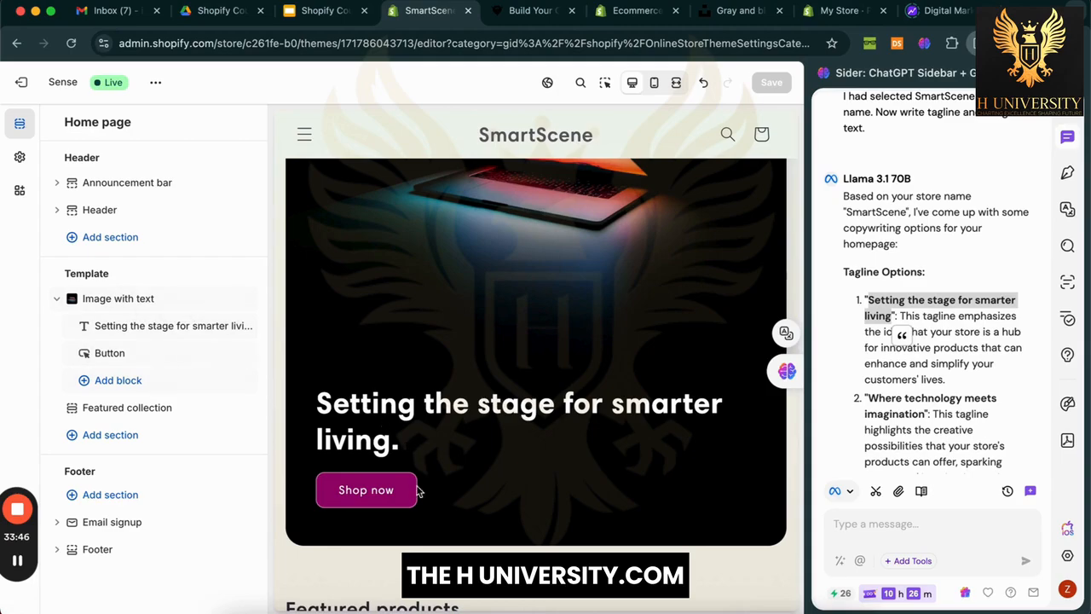
click(119, 352)
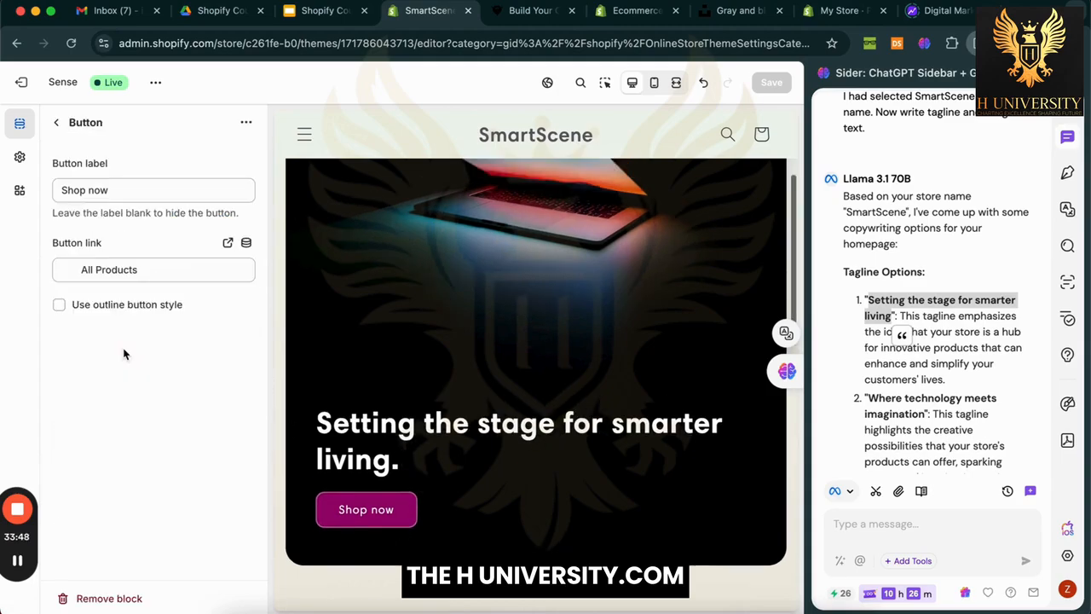
double_click(134, 197)
triple_click(134, 199)
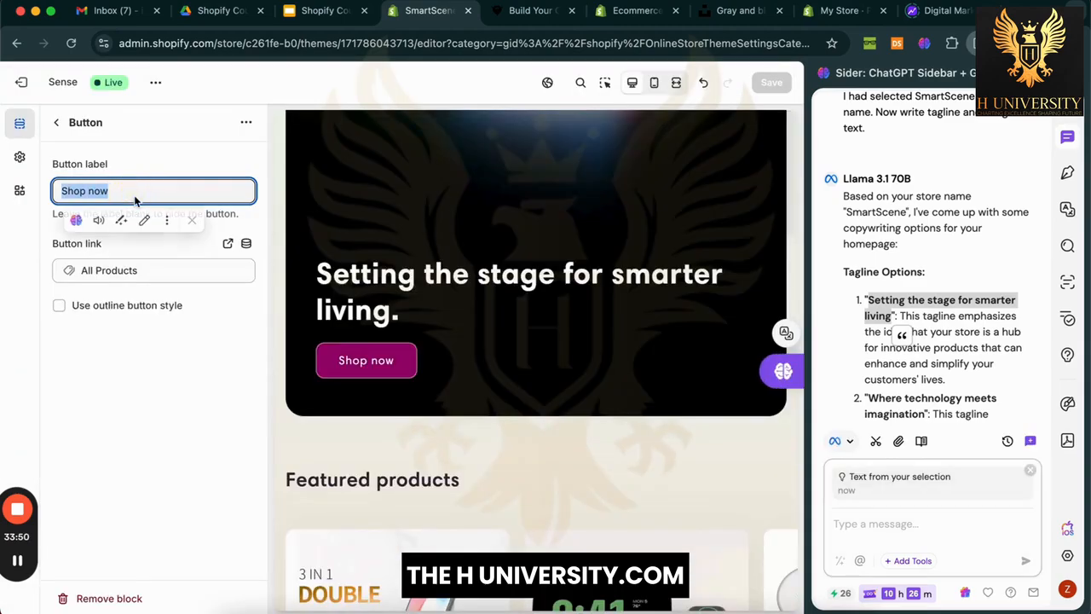
text(St)
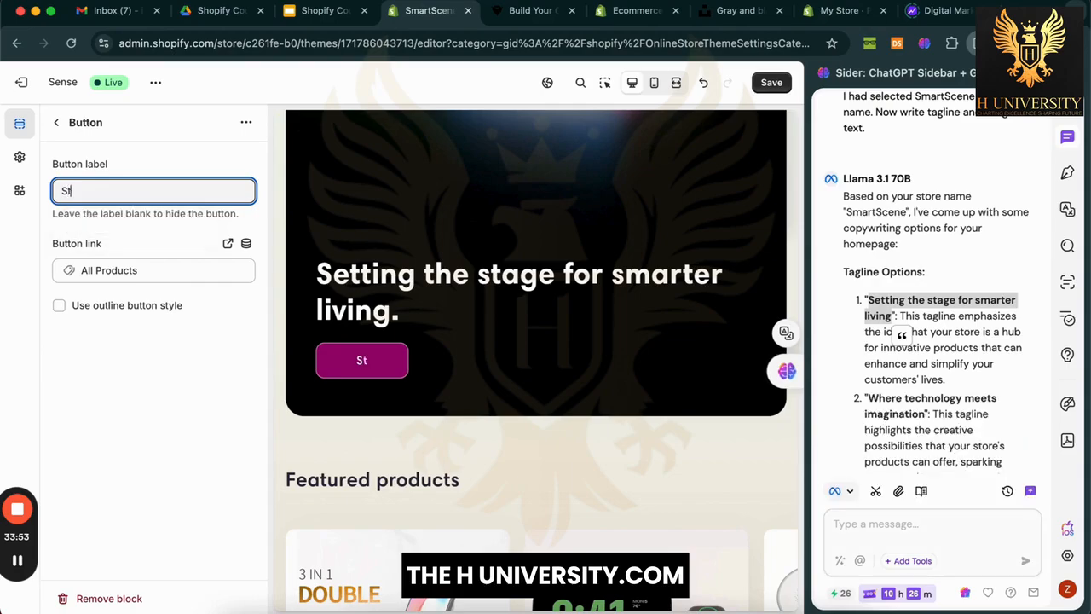
text(art L)
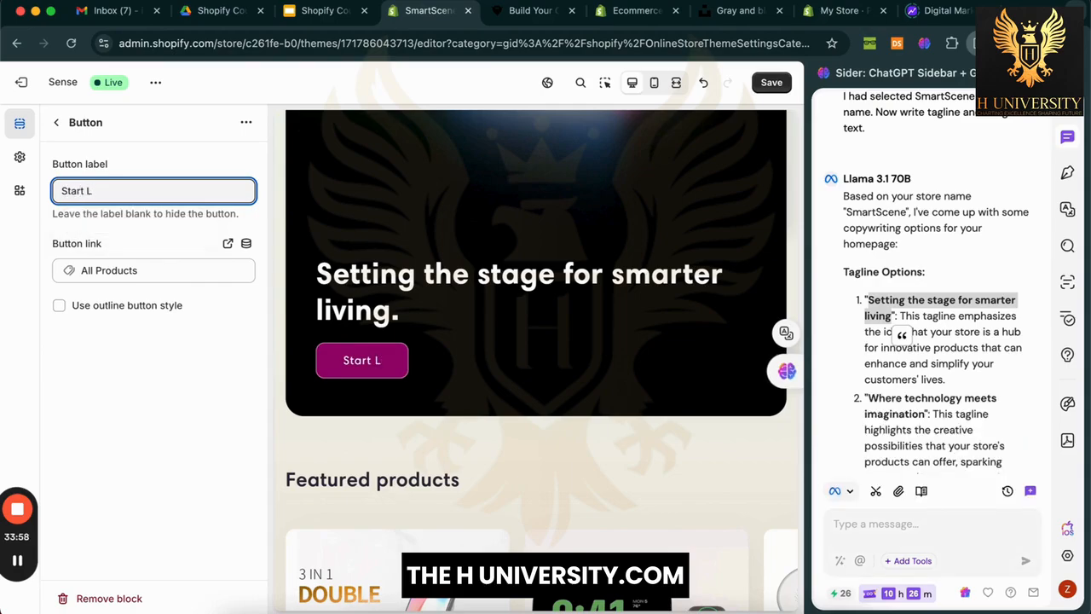
text(iving Smar)
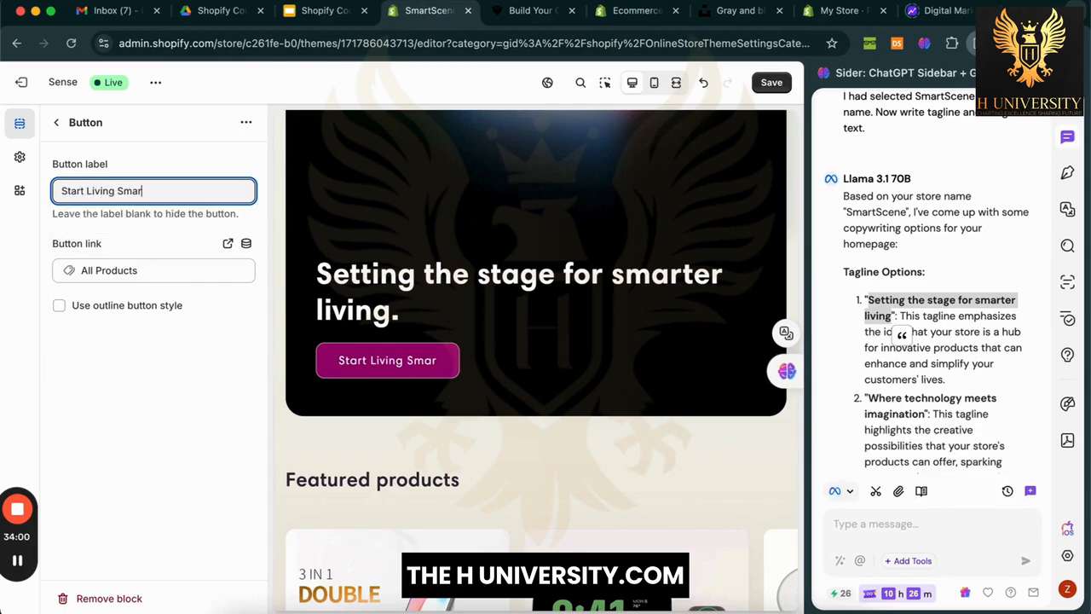
text(t Today!)
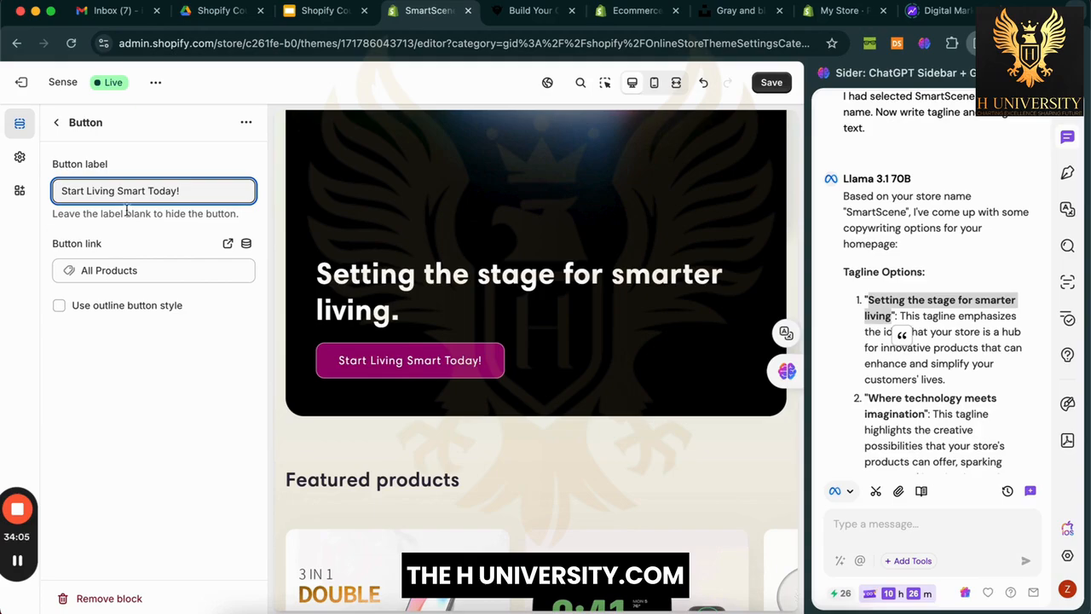
click(109, 336)
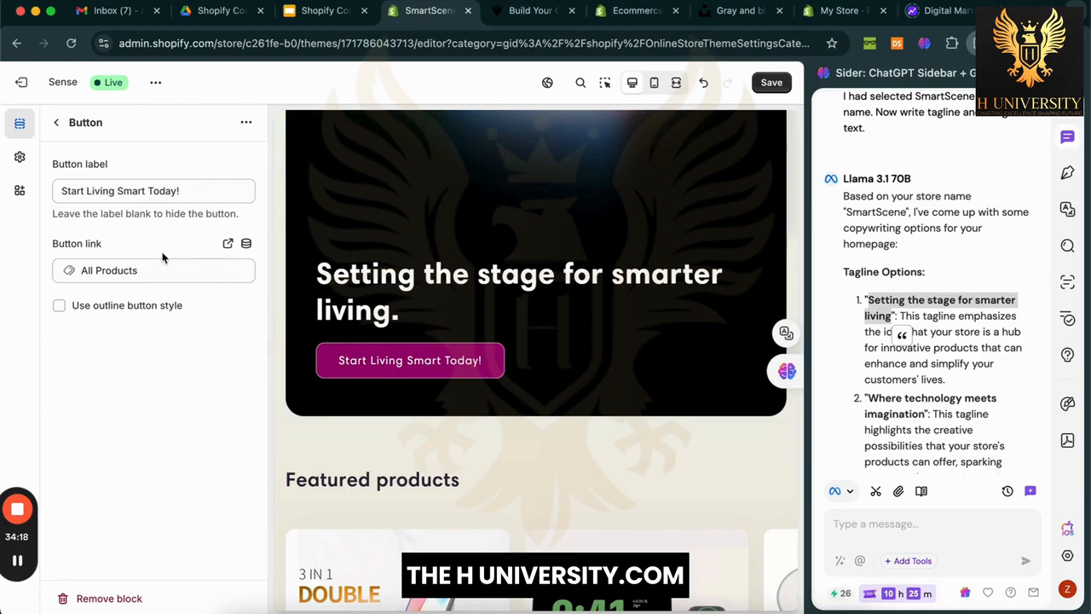
Step: Check the link choices for the image section's button, keep All Products as the link, and save the theme
click(206, 271)
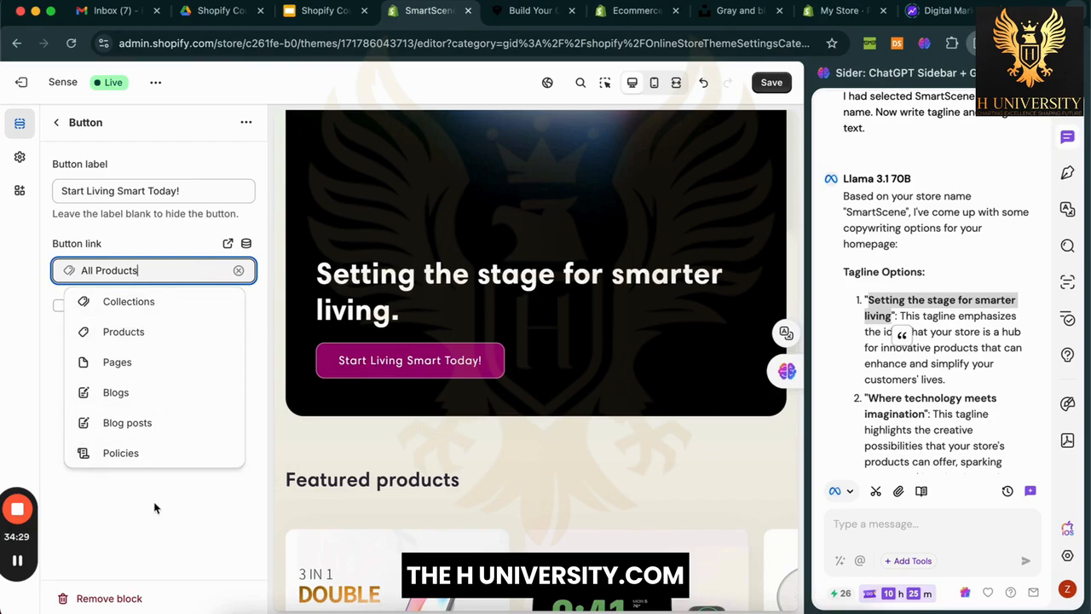
click(210, 516)
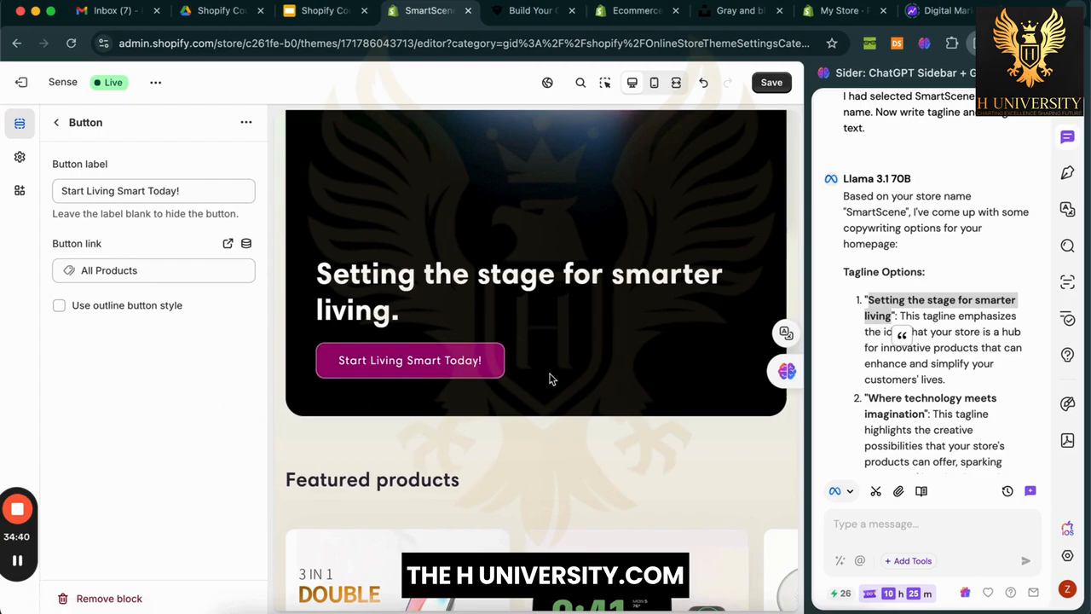
scroll(549, 377, up, 3)
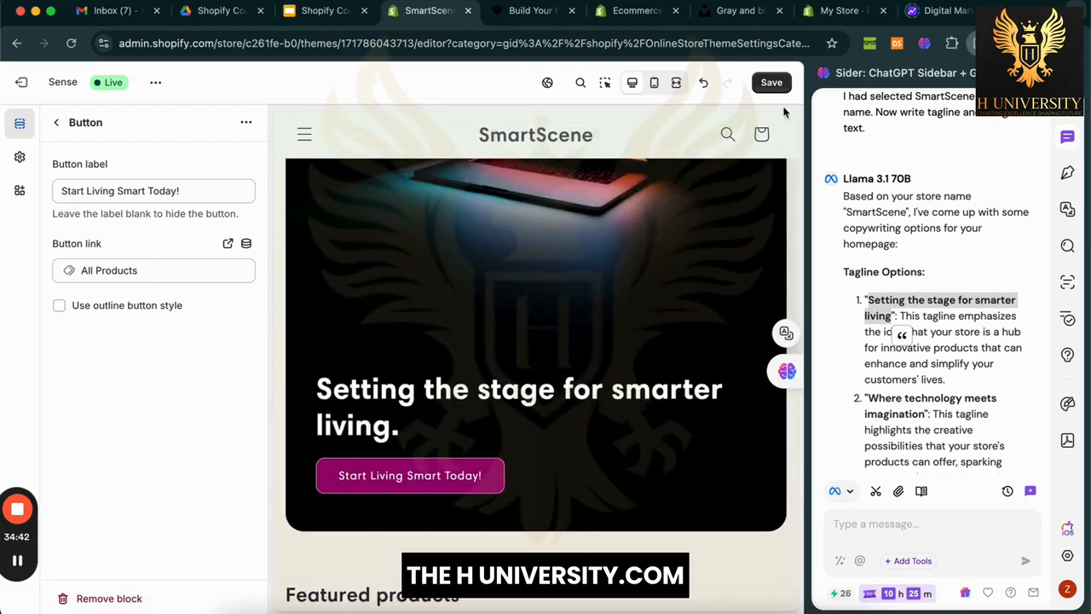
click(771, 82)
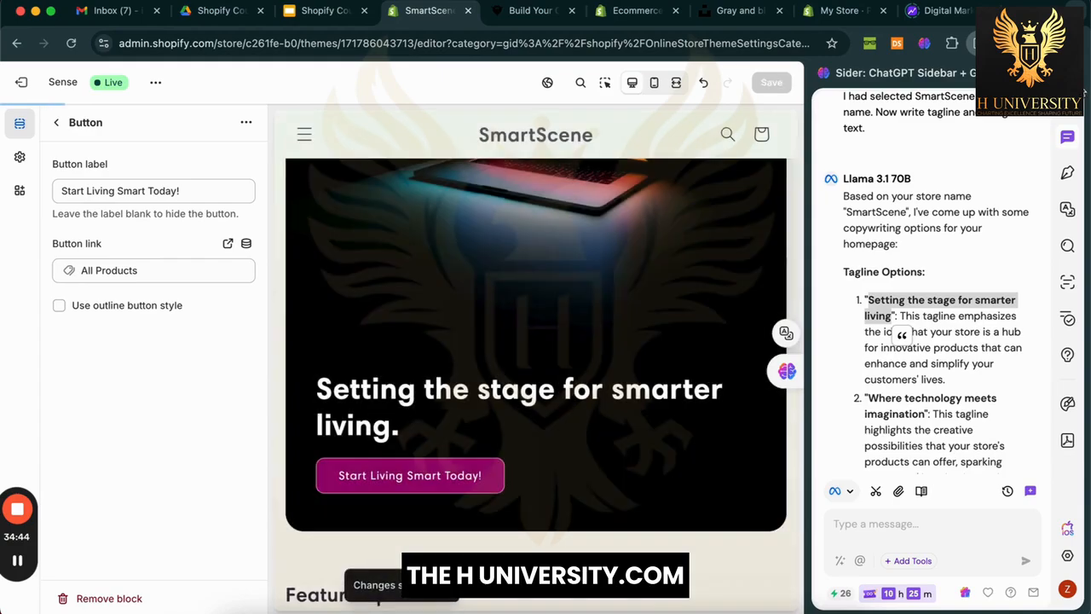
click(216, 475)
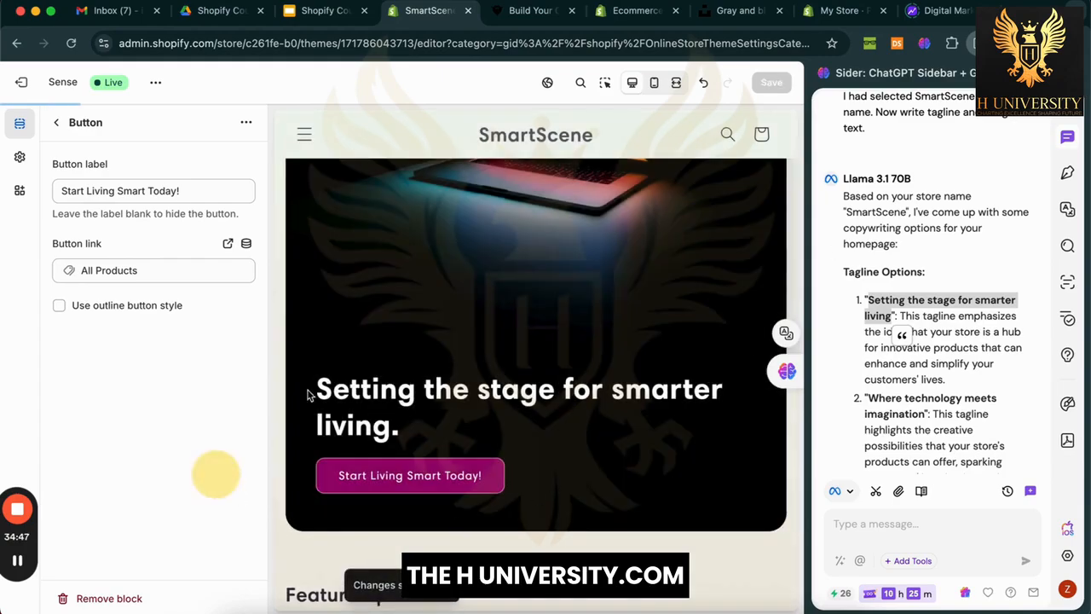
Step: Return to the home page's section list and close the AI chat sidebar
scroll(545, 248, up, 2)
scroll(414, 341, down, 10)
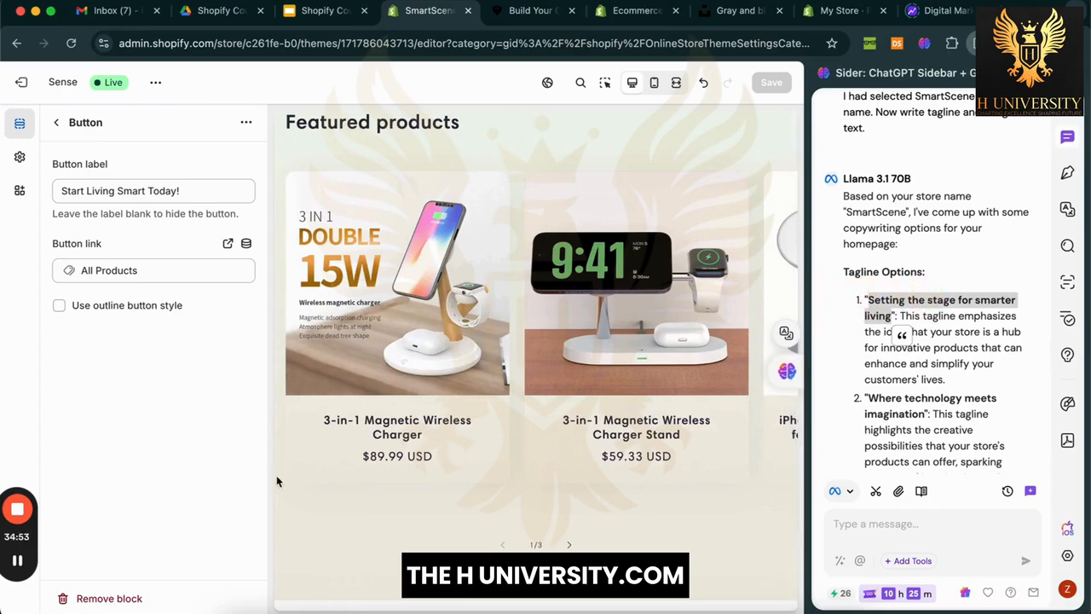
click(56, 122)
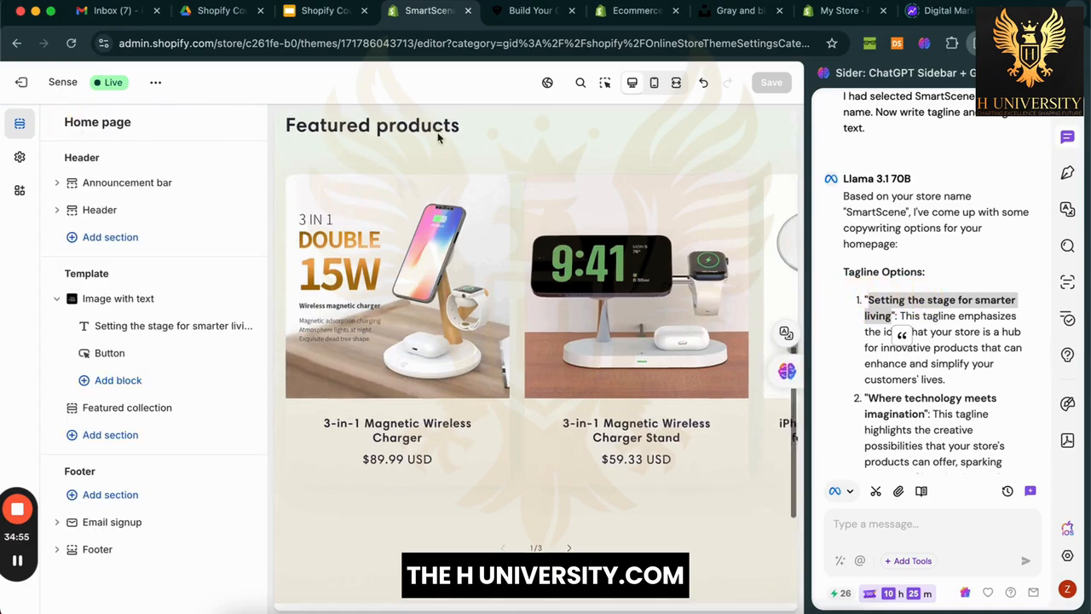
scroll(483, 137, up, 10)
click(1069, 73)
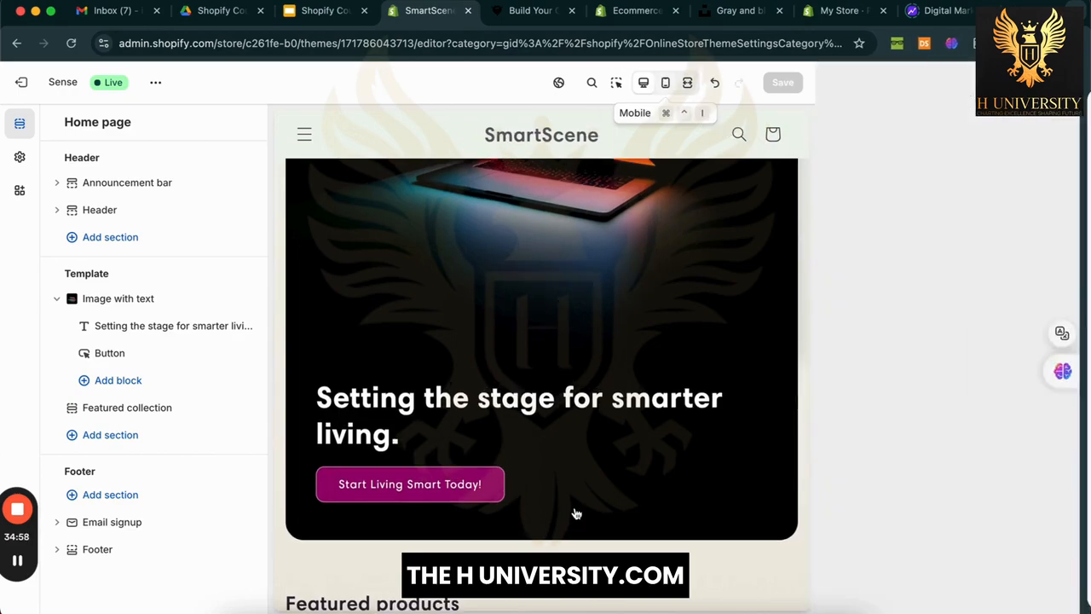
Step: Review the full-width homepage preview from the announcement bar through the featured products to the email signup
scroll(653, 432, up, 5)
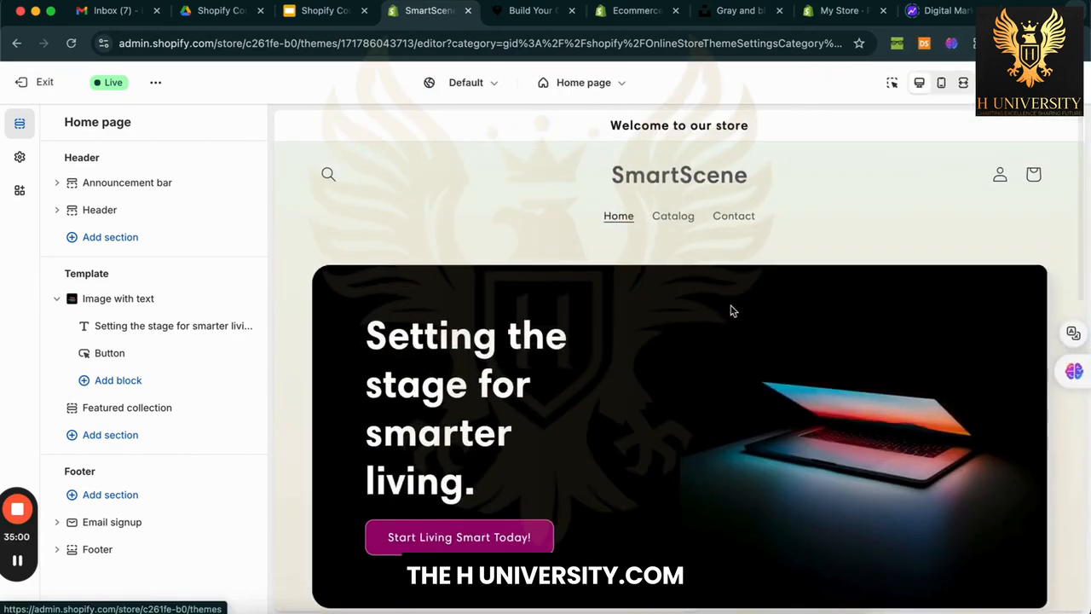
scroll(307, 255, down, 5)
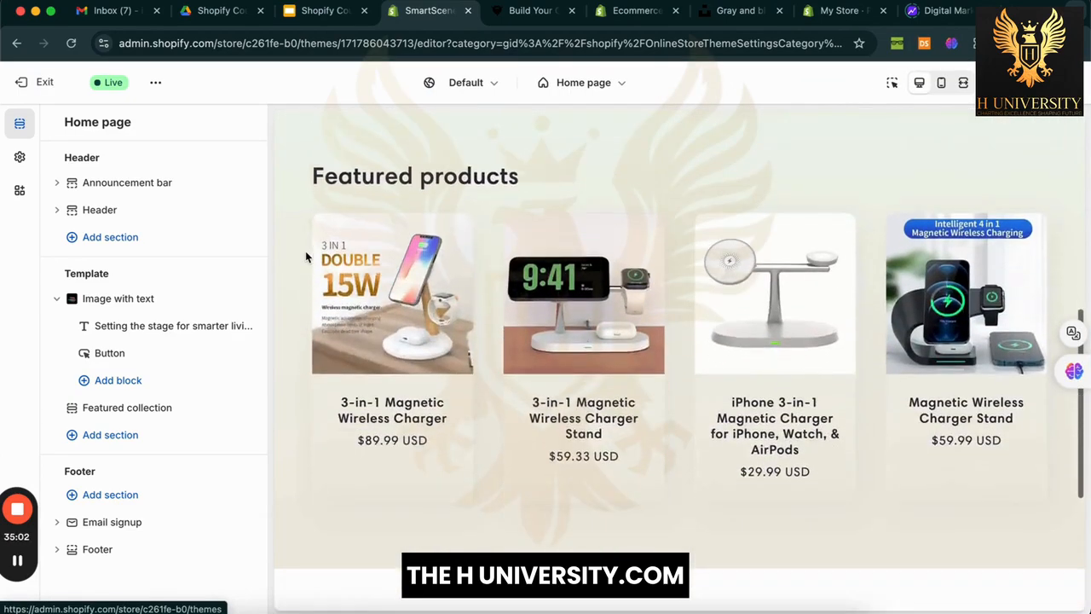
scroll(319, 334, up, 4)
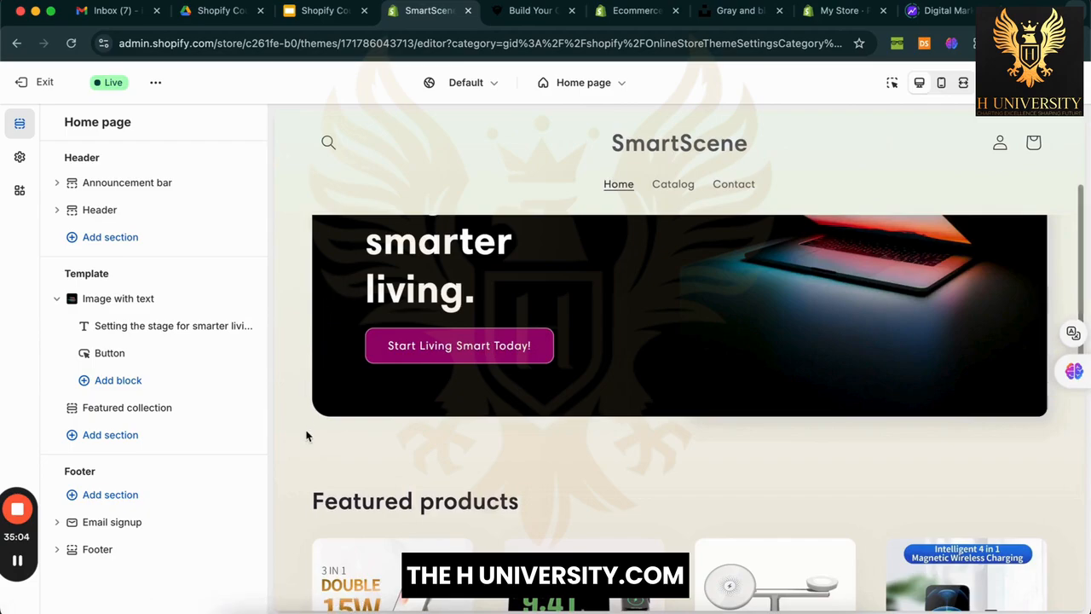
scroll(306, 434, down, 2)
scroll(307, 437, down, 5)
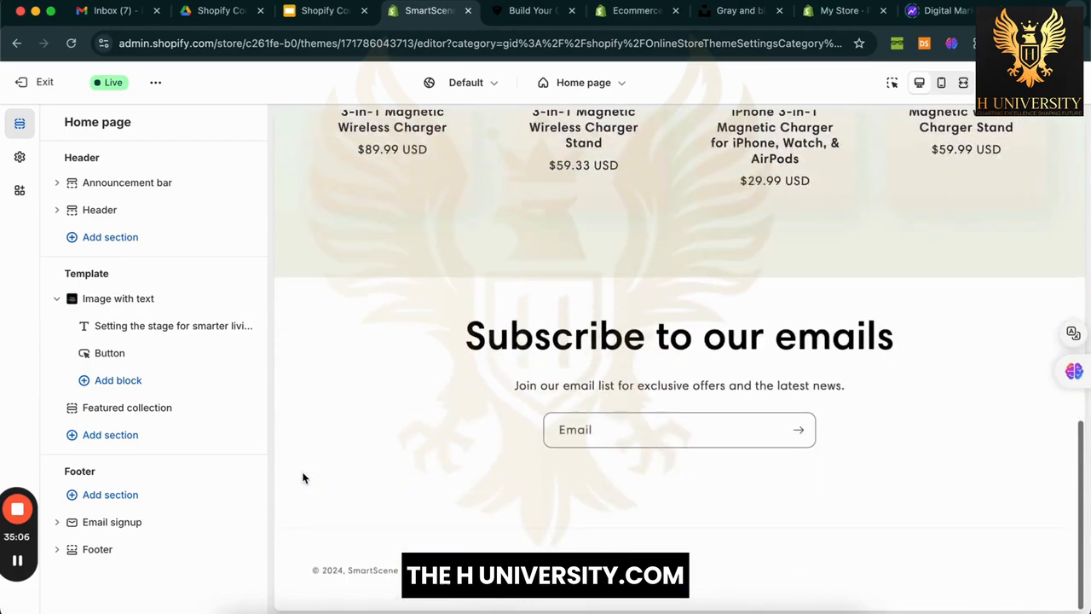
scroll(383, 468, up, 2)
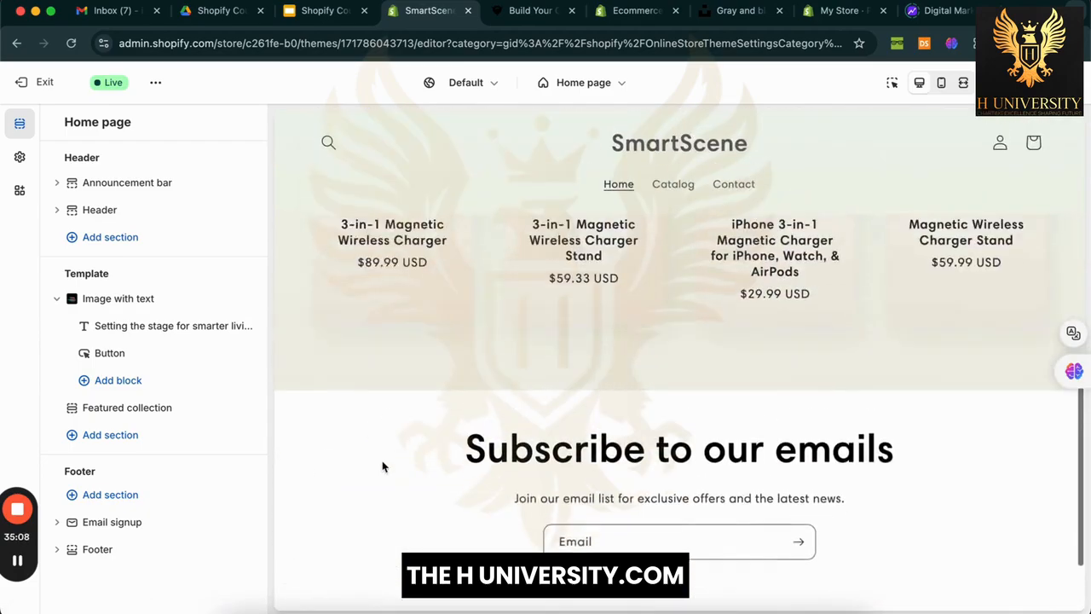
scroll(290, 411, up, 5)
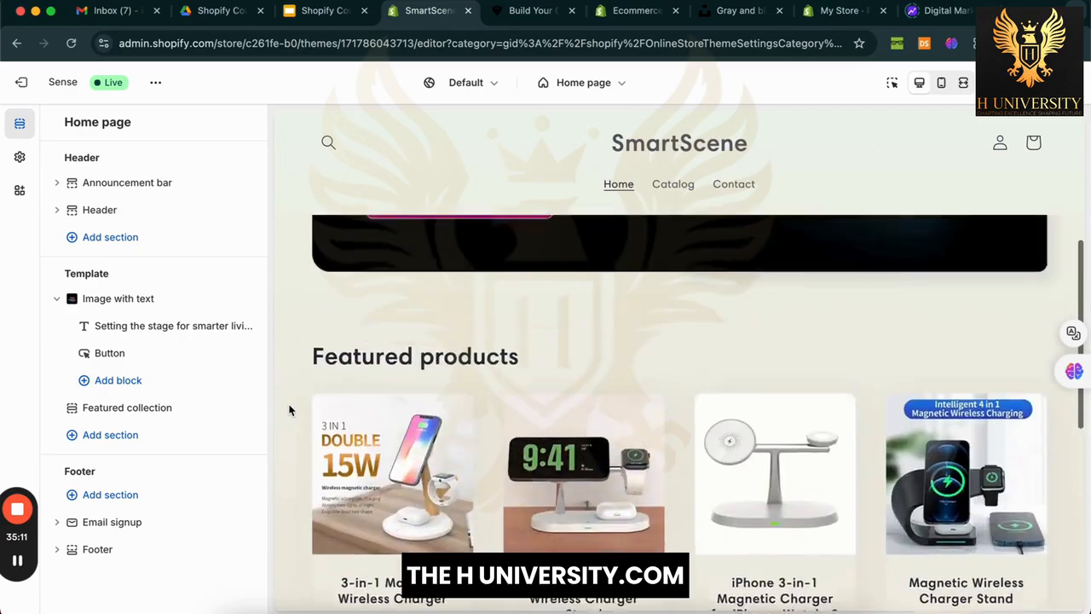
scroll(289, 411, up, 3)
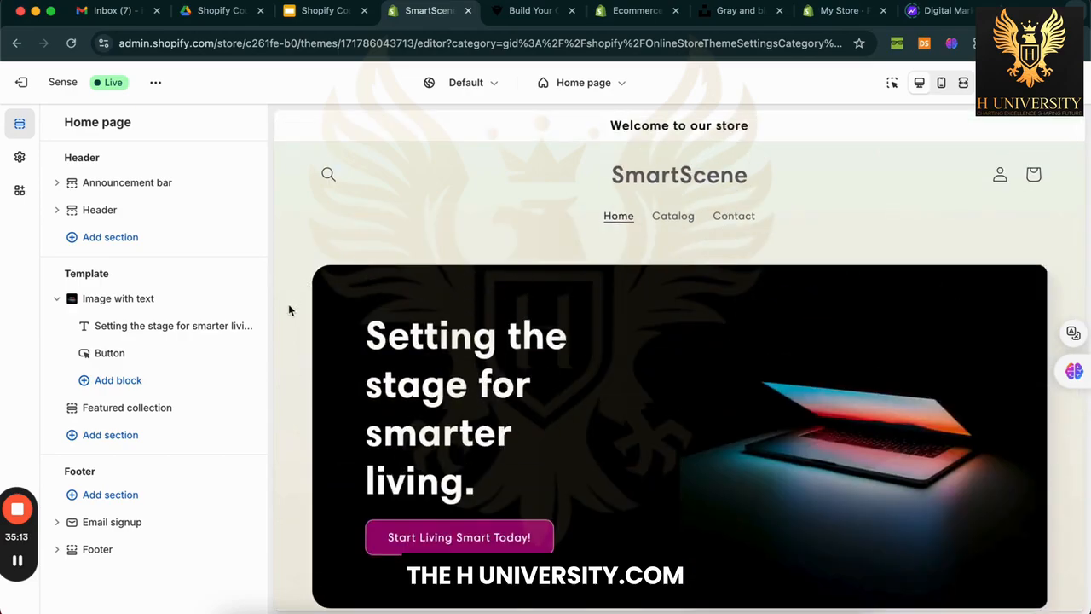
Step: Add a Rich text section to the home page template and place it between Image with text and Featured collection
click(147, 437)
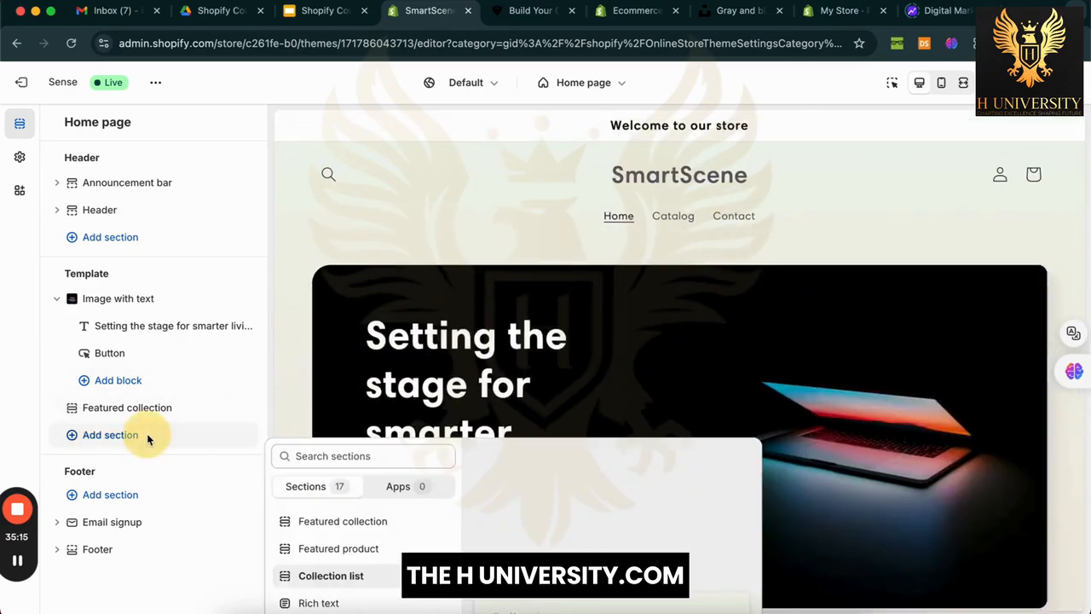
click(345, 359)
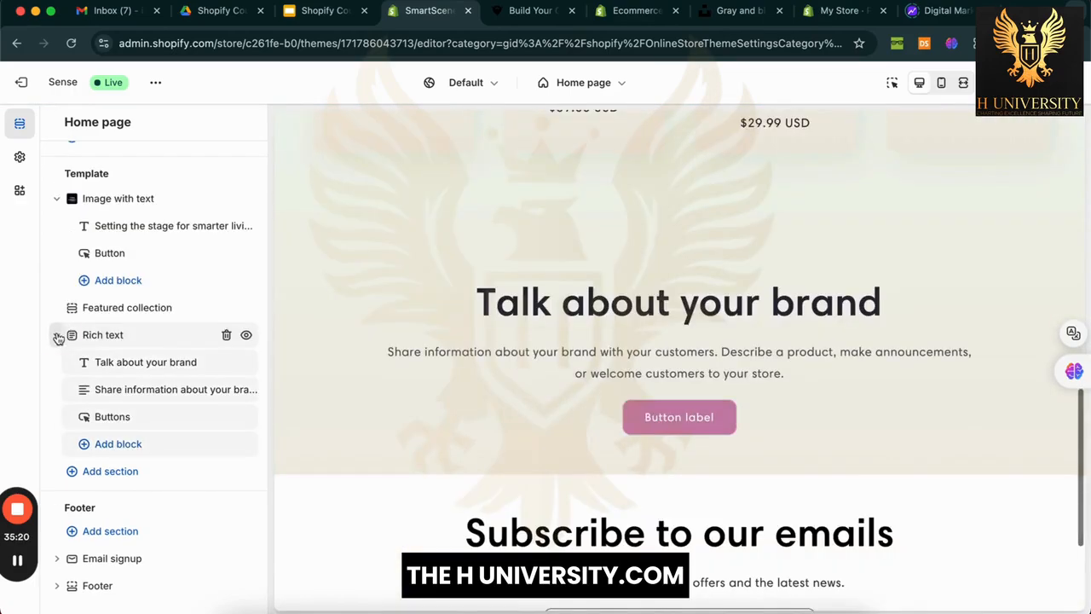
click(55, 334)
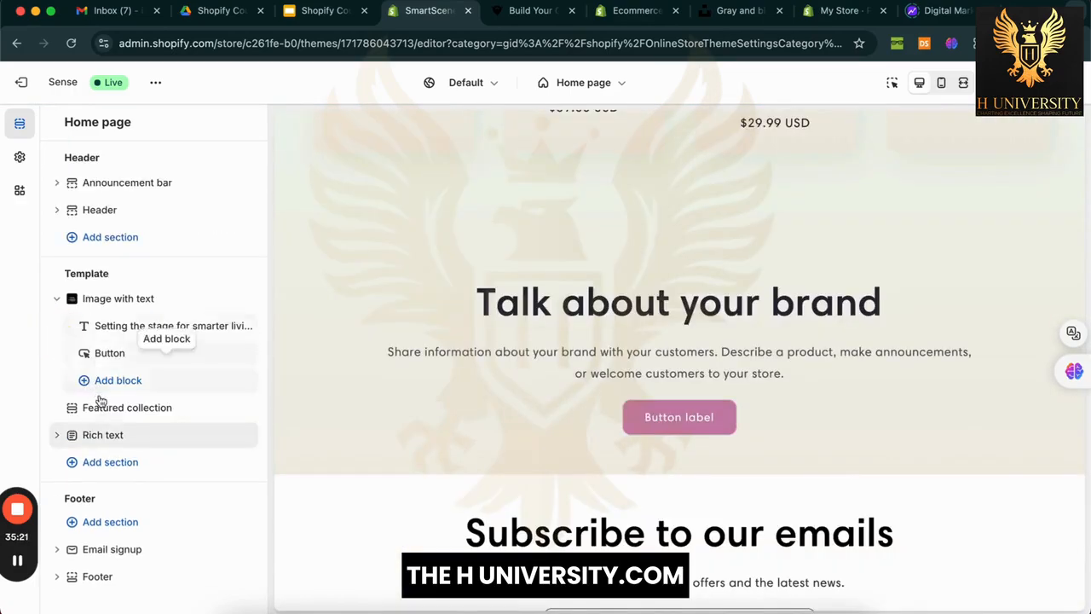
drag(121, 446, 119, 407)
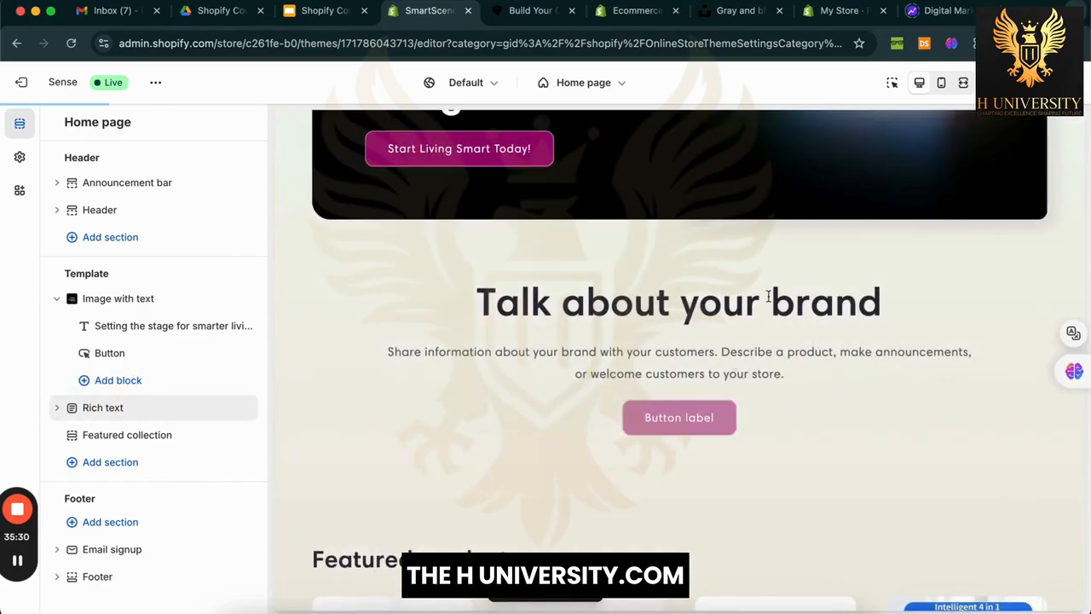
Step: Reopen the AI chat sidebar and load the earlier store-name conversation from the chat history
click(1073, 372)
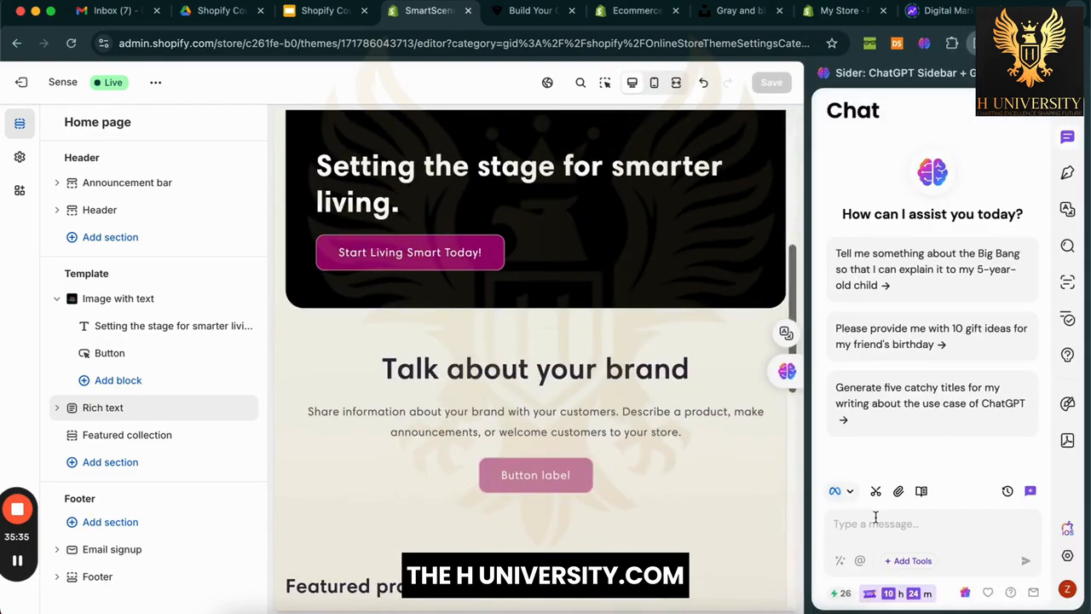
click(1006, 491)
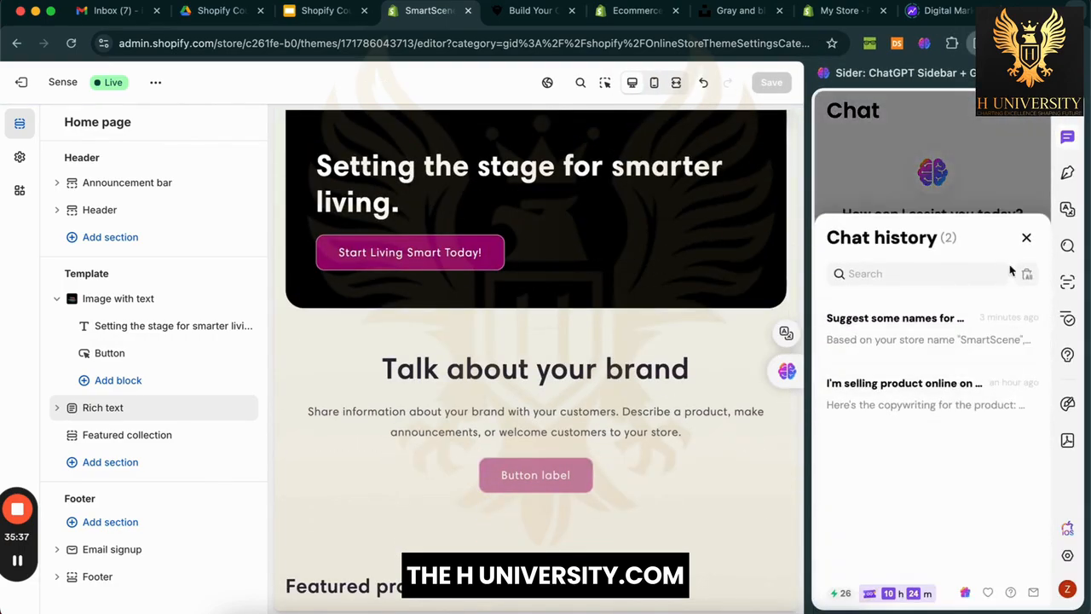
click(887, 341)
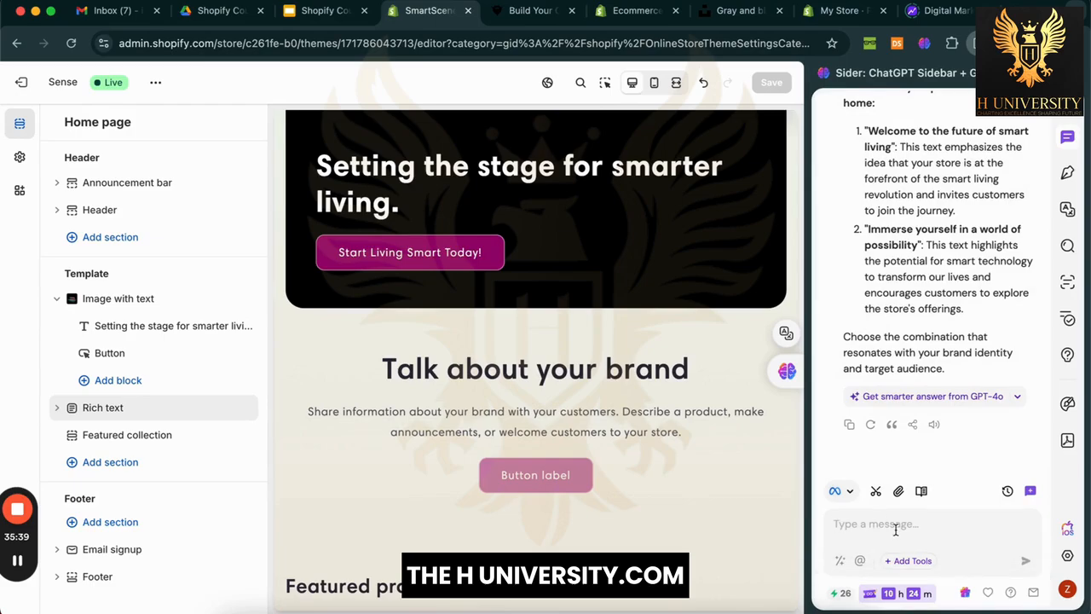
Step: Ask the AI chat: "Now write the copy for rich text section of my homepage. Write the heading and paragraph text."
text(No)
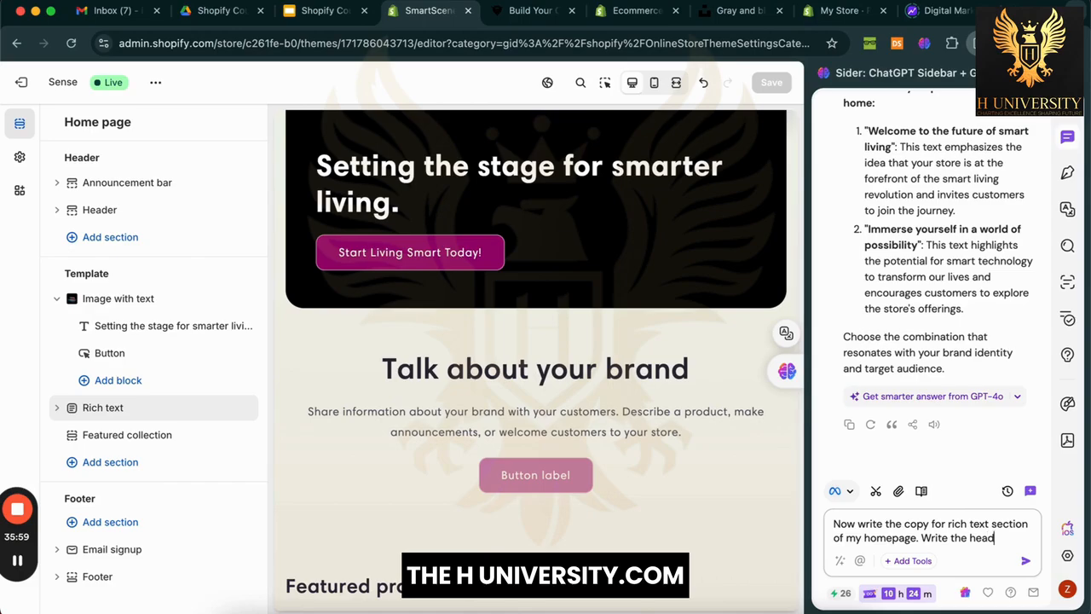
text(ing and par)
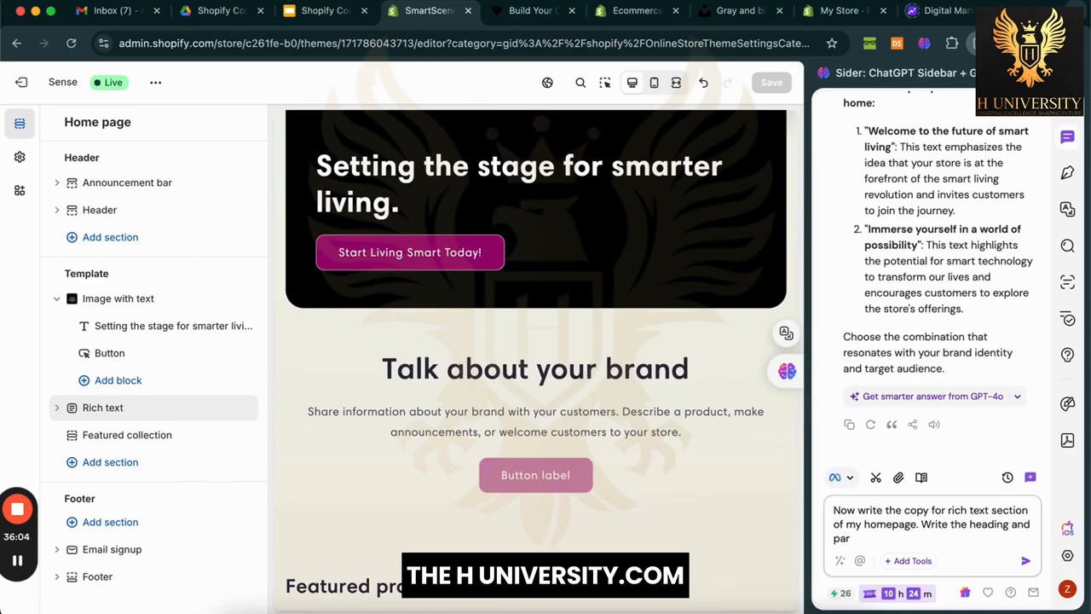
key(BackSpace)
key(BackSpace)
key(BackSpace)
key(BackSpace)
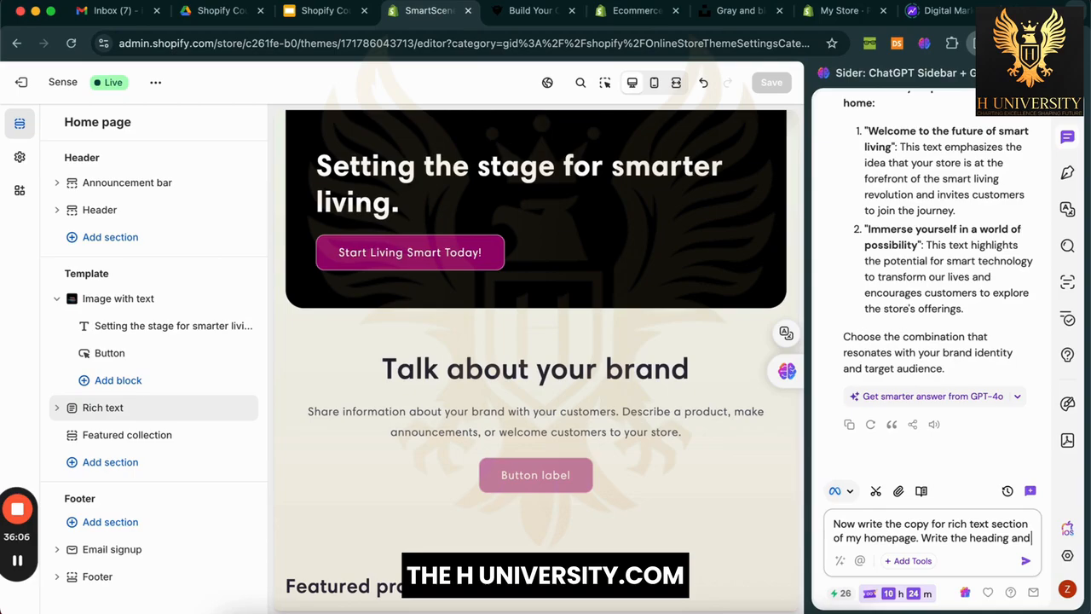
text(paragraph text.)
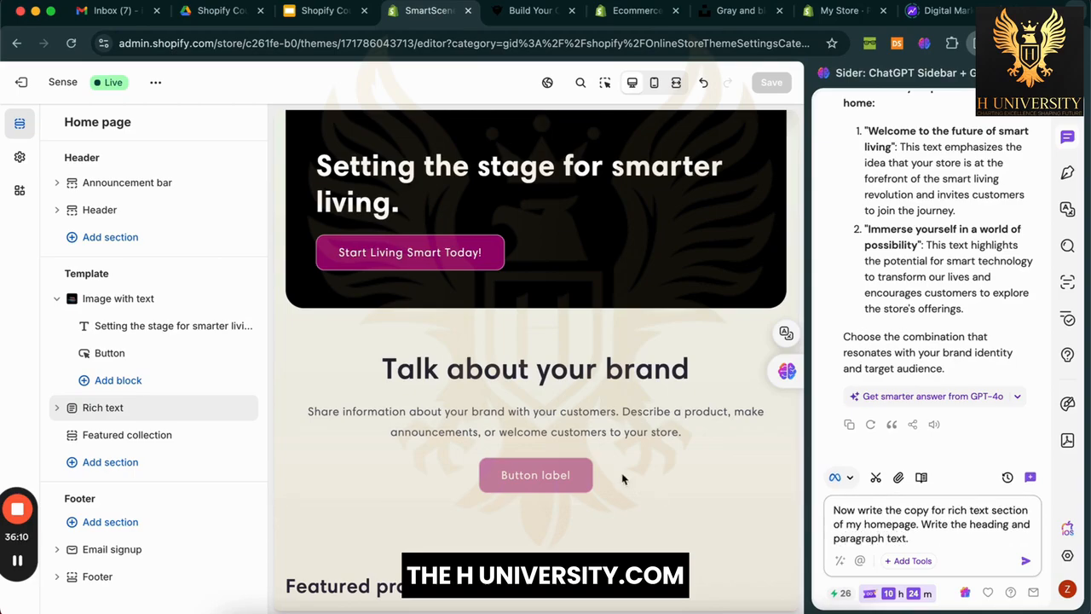
double_click(493, 369)
triple_click(439, 382)
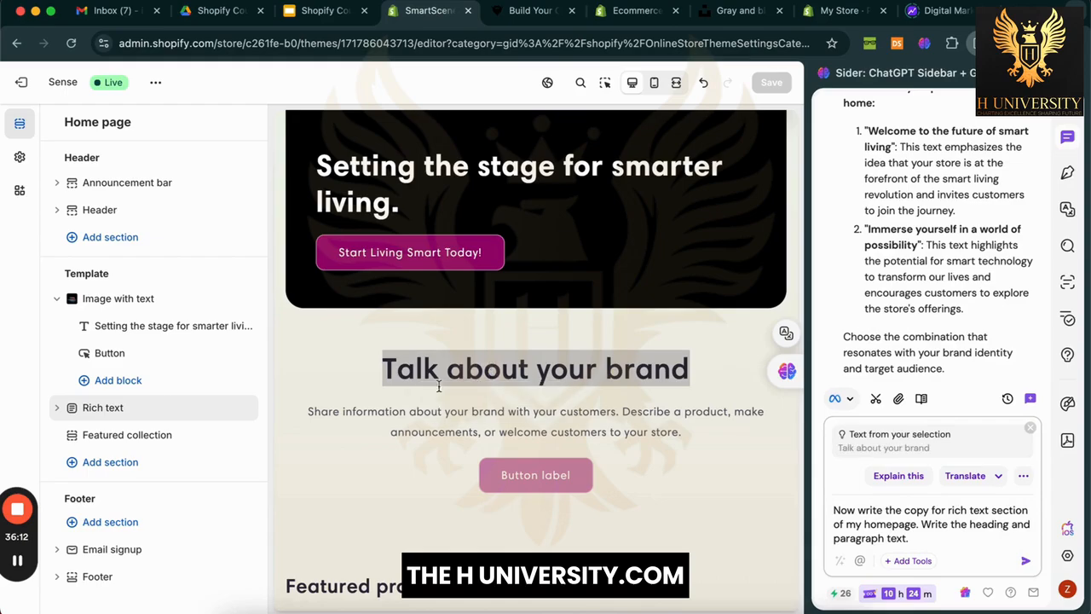
triple_click(393, 411)
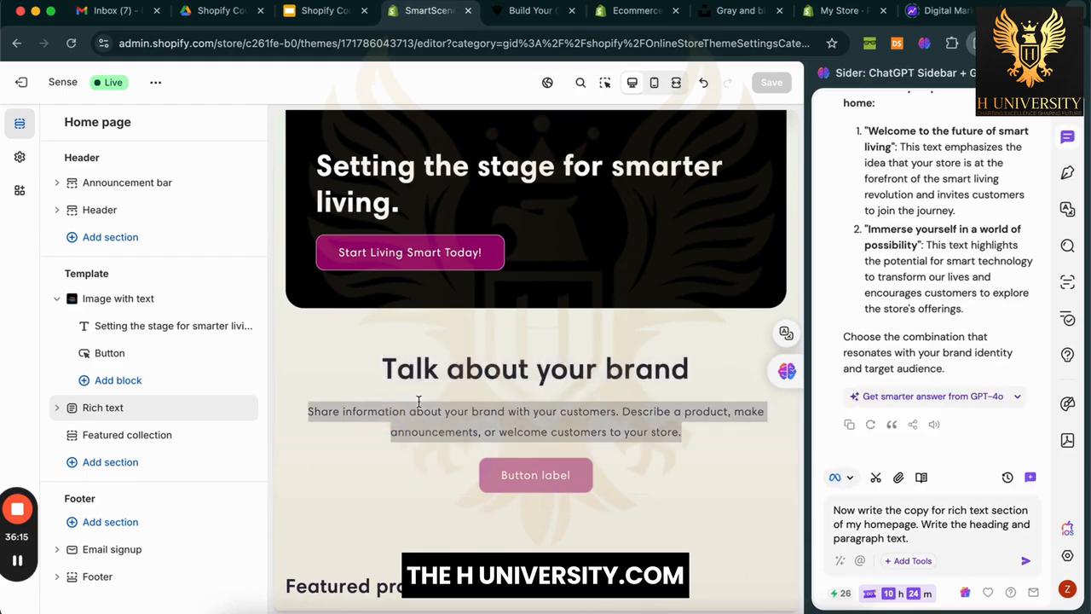
click(610, 427)
click(932, 538)
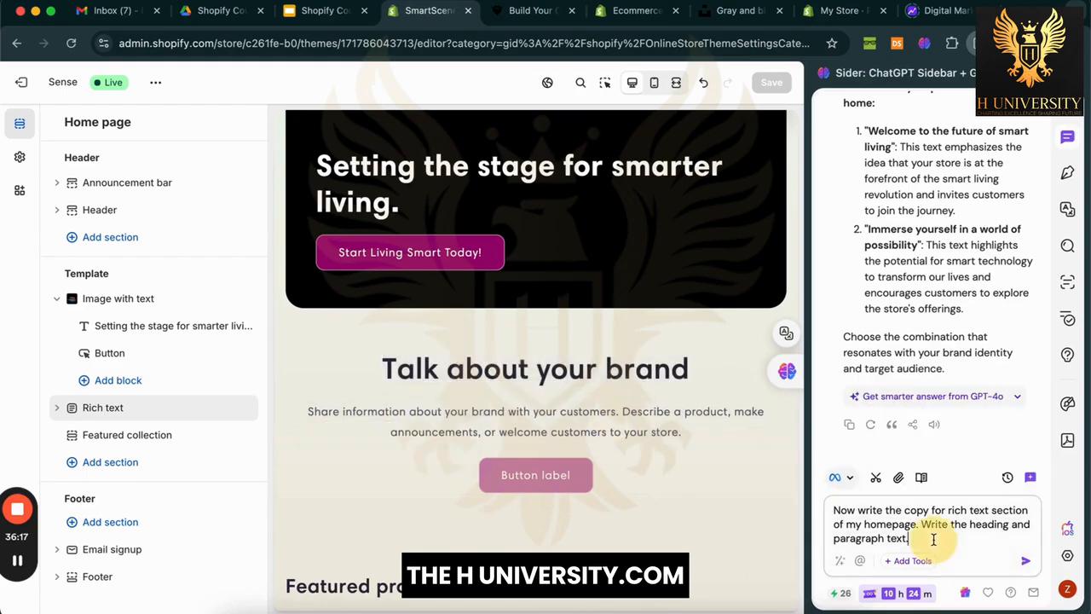
key(Return)
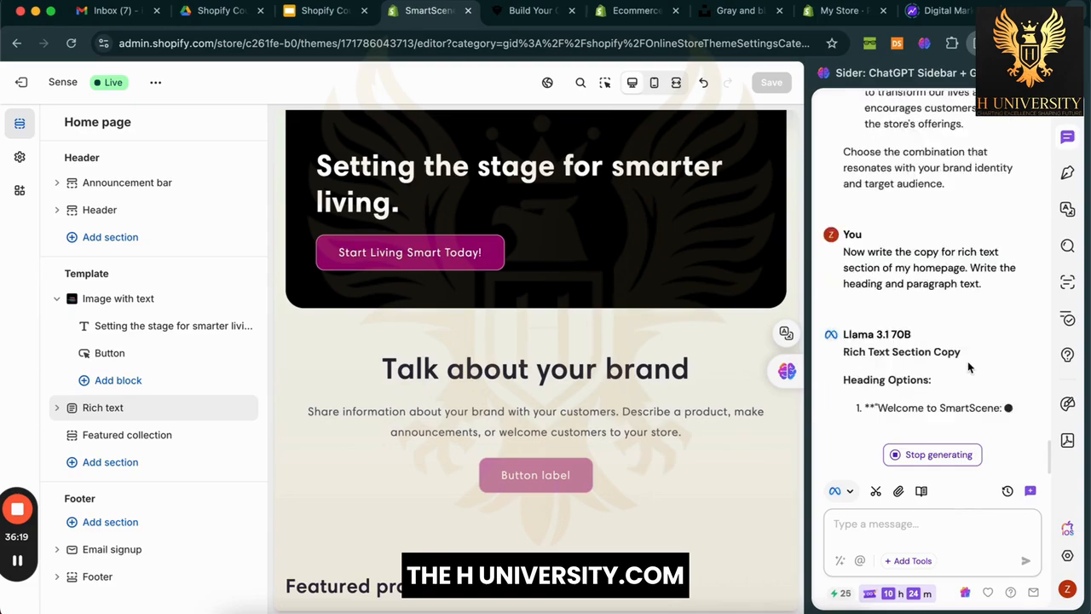
Step: Read through the heading and paragraph options the AI wrote for the rich text section
scroll(969, 362, up, 5)
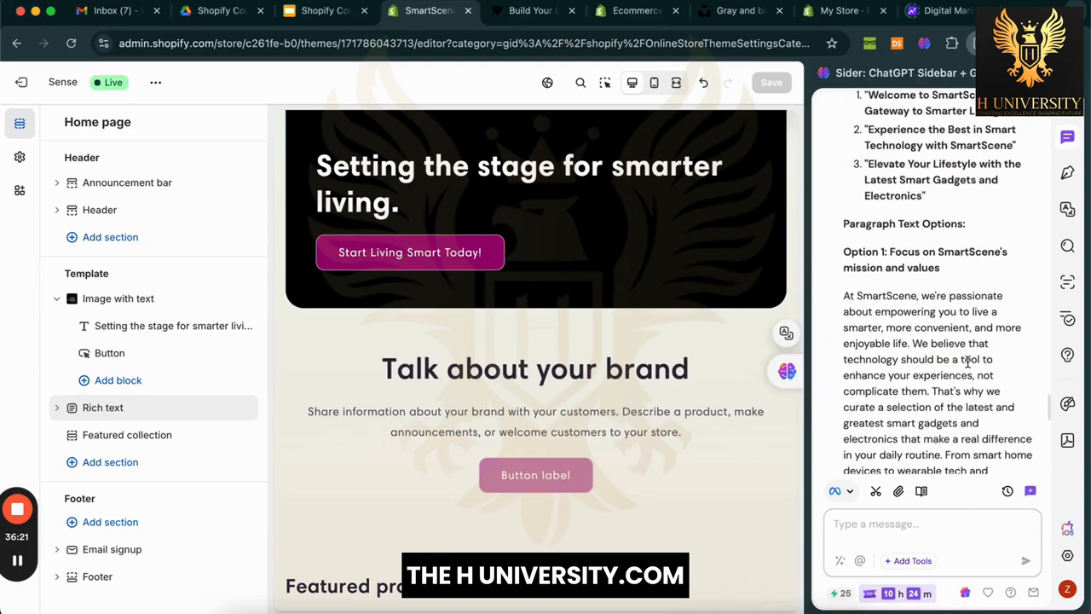
scroll(969, 362, up, 5)
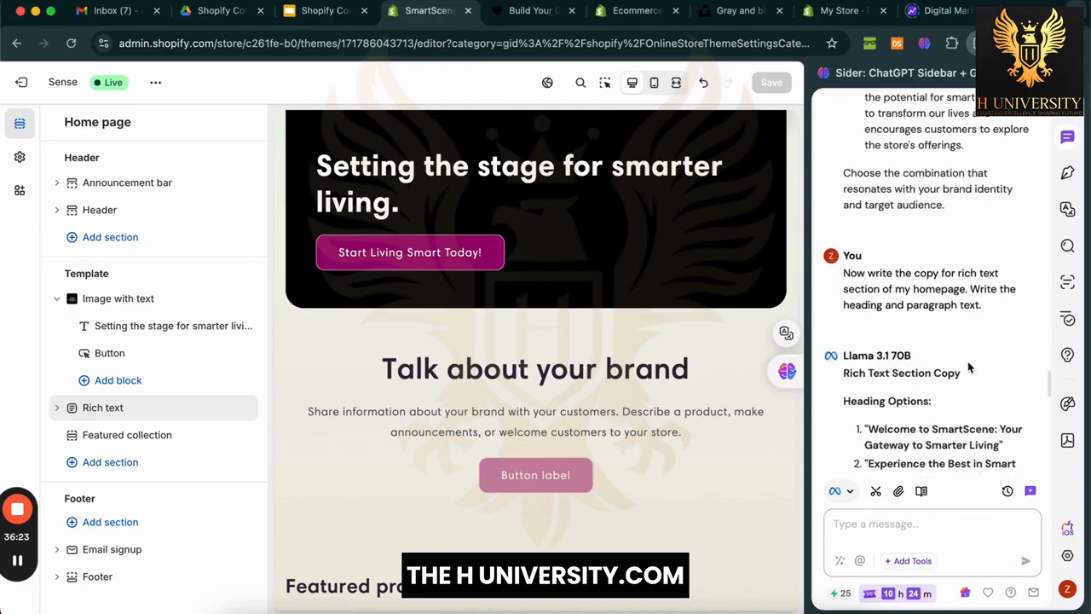
scroll(969, 365, down, 6)
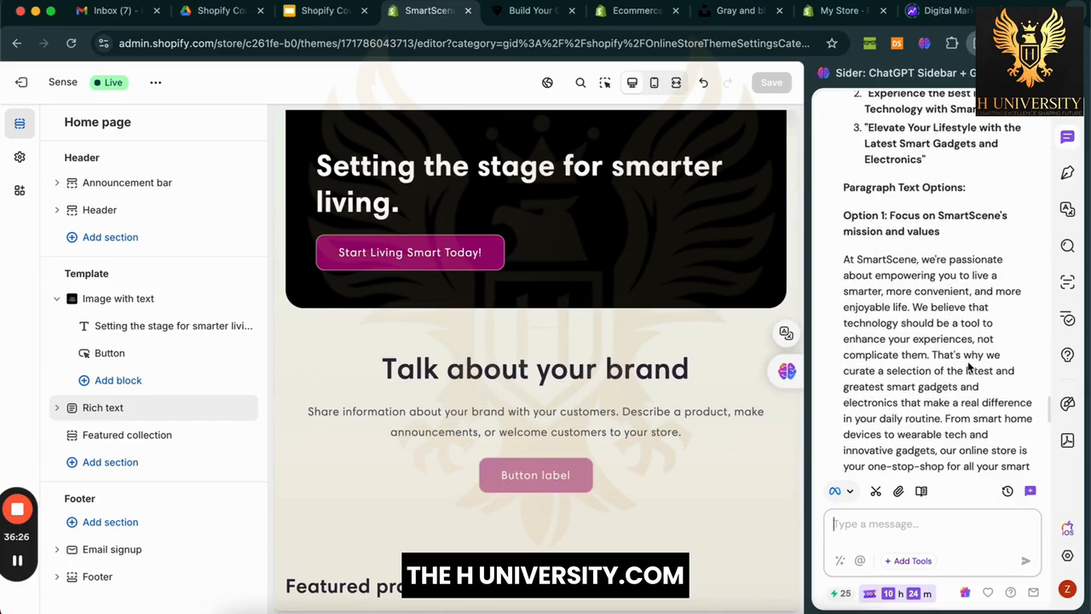
scroll(968, 362, down, 2)
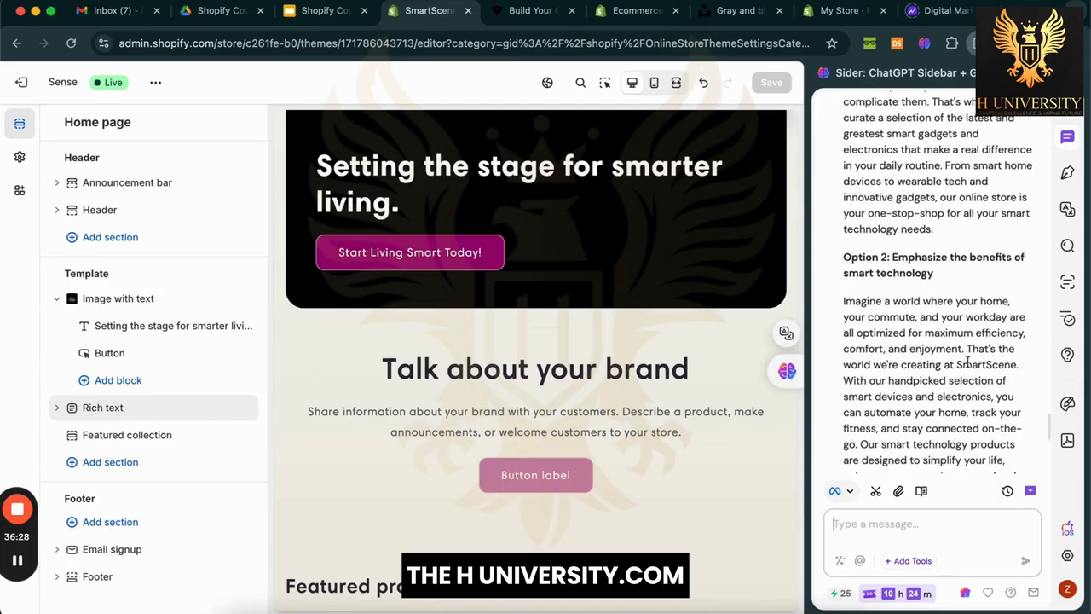
scroll(967, 364, up, 5)
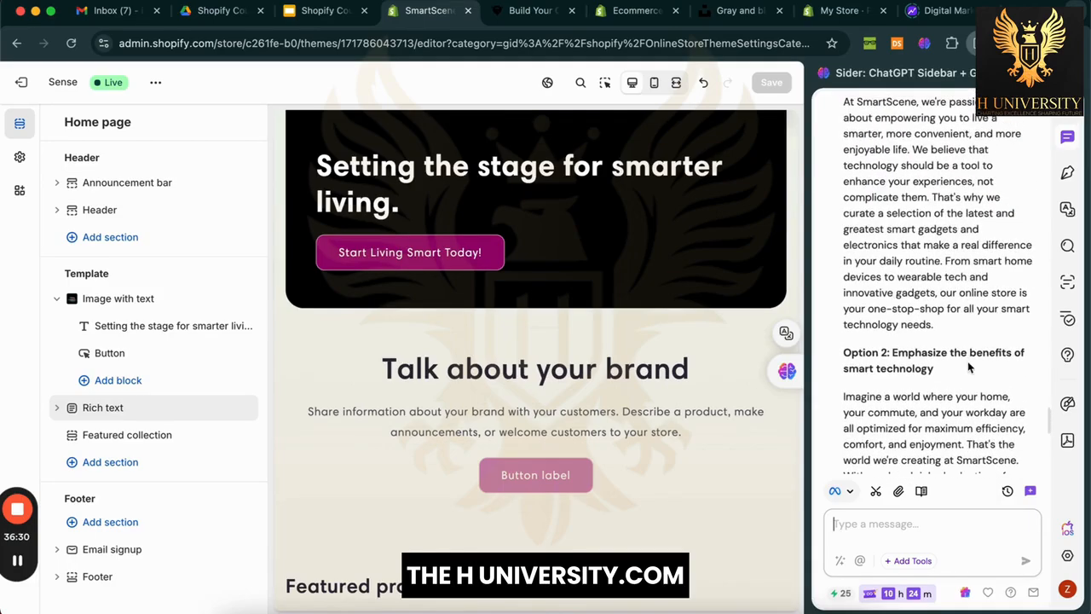
Step: Set the Rich text section's heading to the AI chat's "Focus on SmartScene's mission and values"
scroll(969, 366, down, 2)
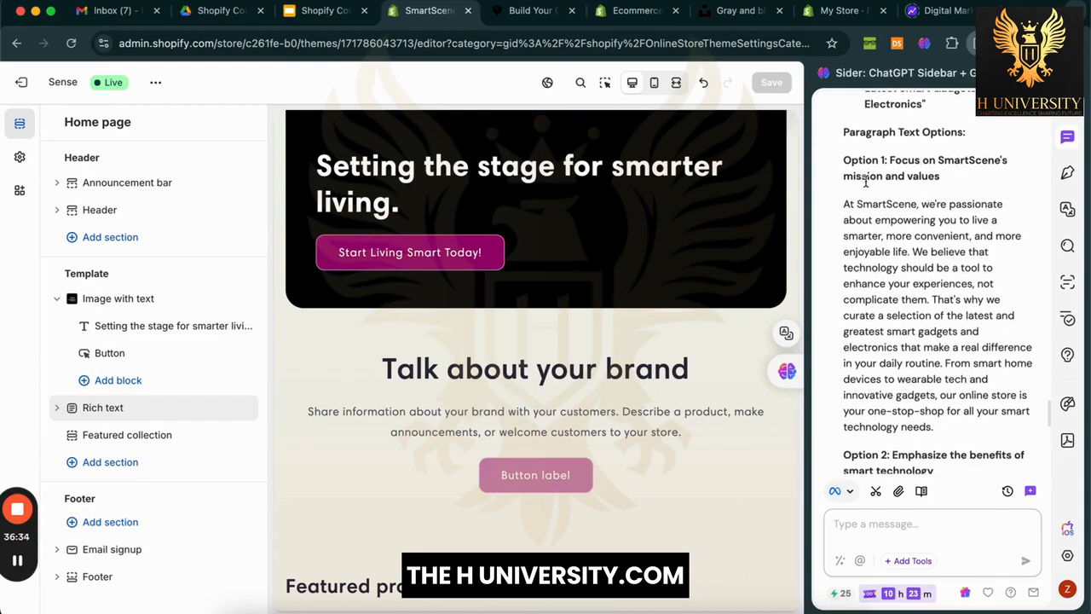
drag(889, 159, 948, 195)
key(ctrl+c)
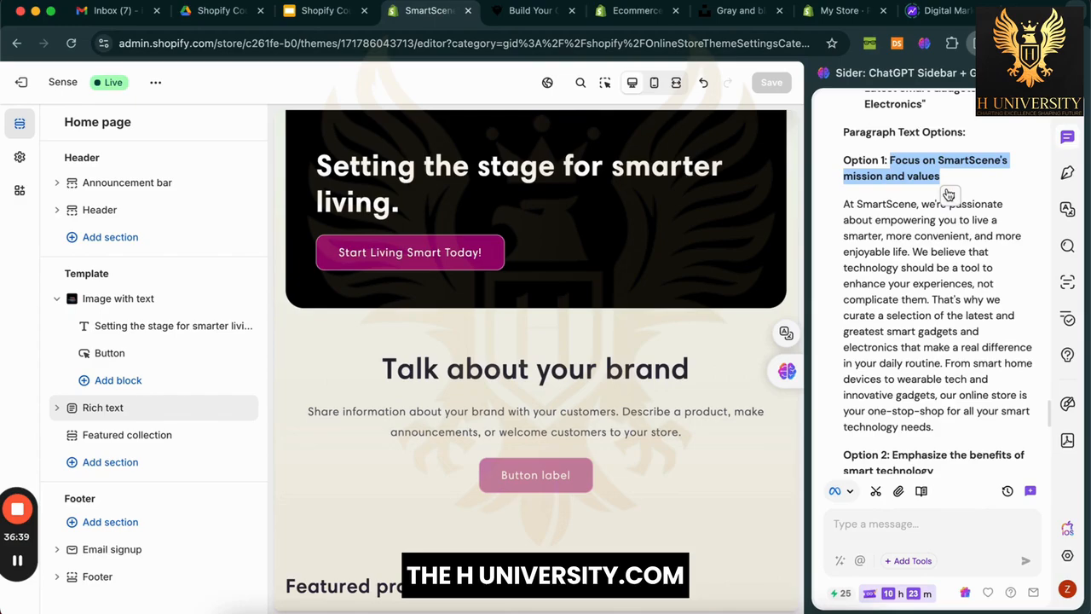
click(58, 408)
click(128, 435)
key(ctrl+v)
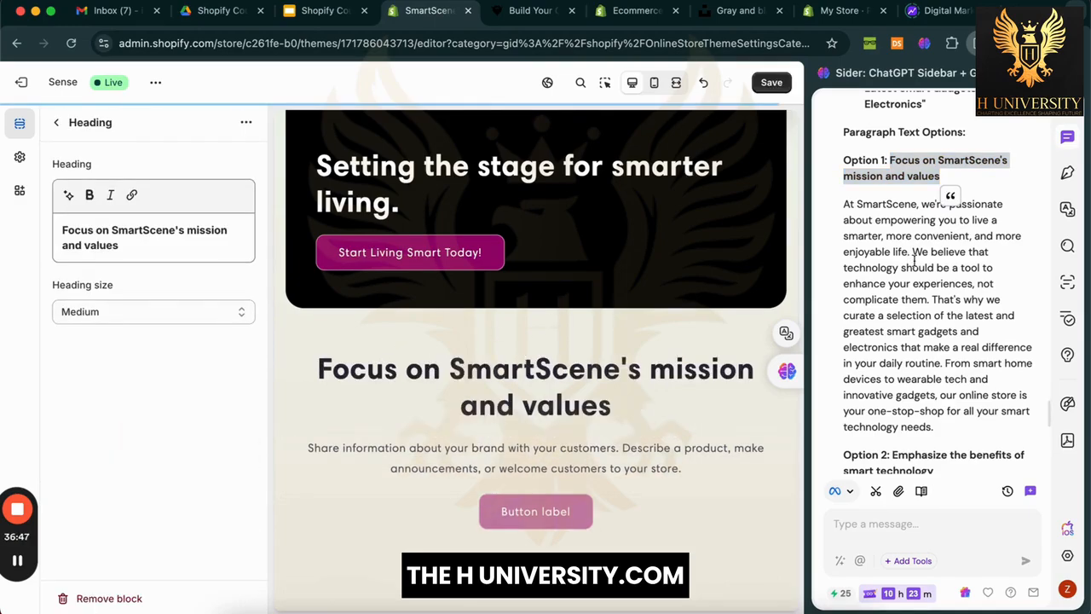
Step: Replace the Rich text section's placeholder description with the AI chat's Option 1 paragraph starting "At SmartScene, we're passionate about empowering you"
click(861, 205)
drag(845, 205, 943, 430)
key(super+c)
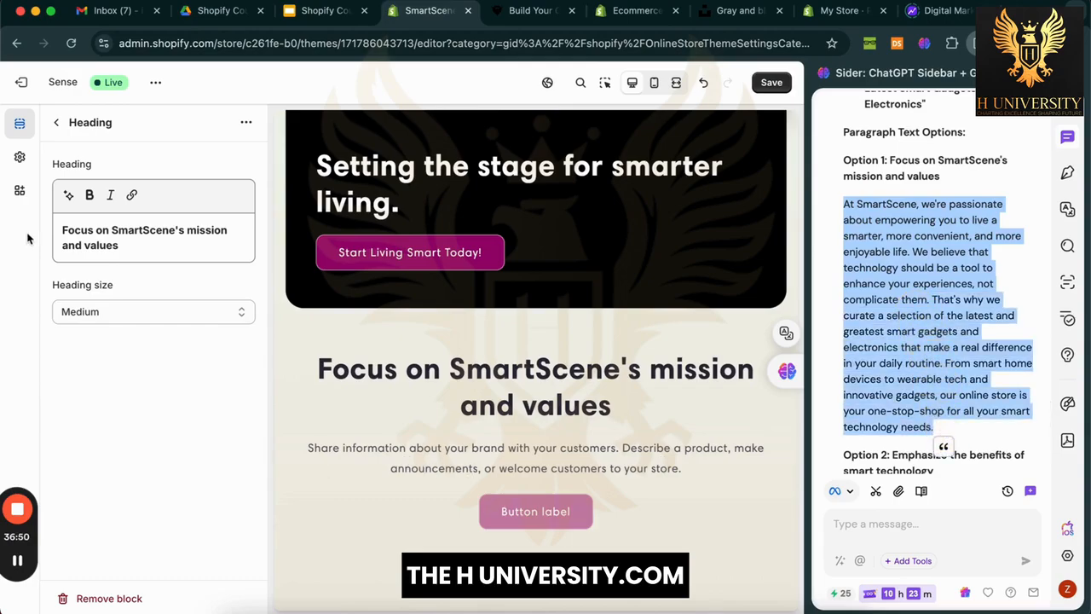
click(56, 122)
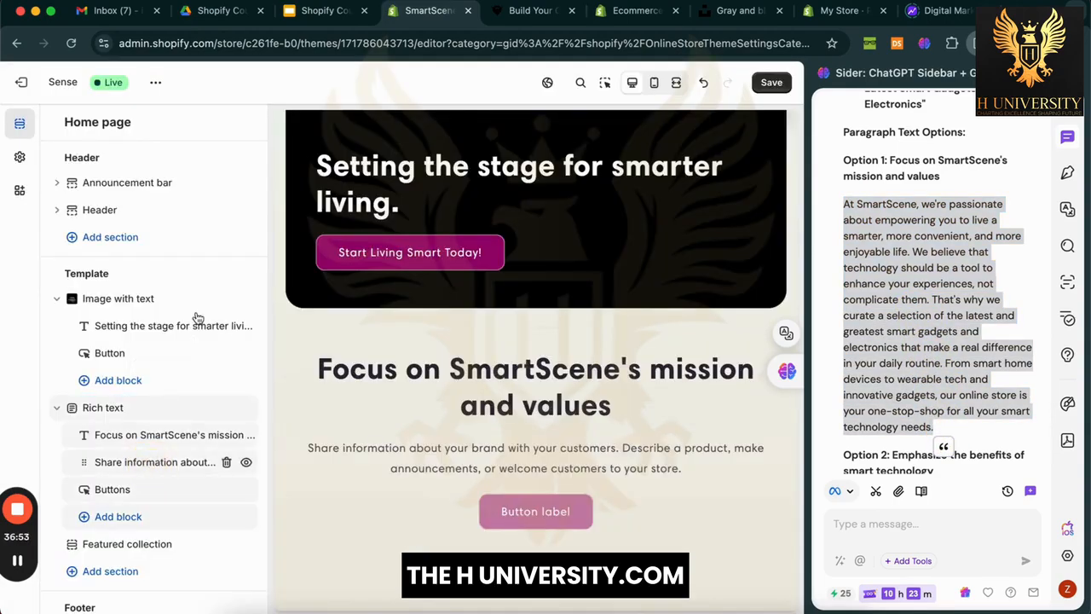
click(151, 463)
triple_click(173, 264)
key(super+v)
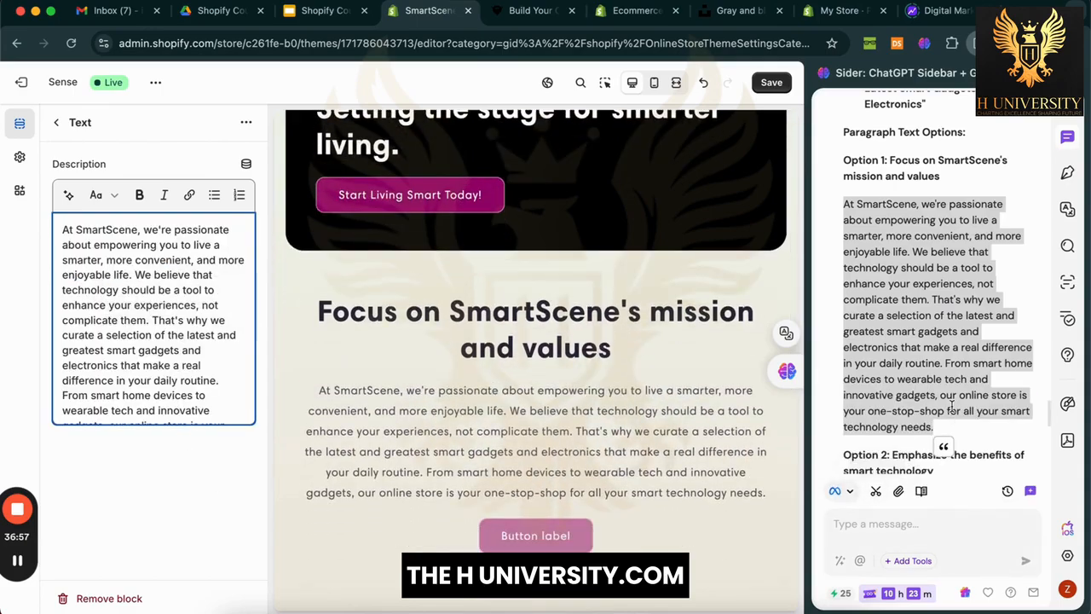
Step: Quote the Option 1 paragraph in the AI chat and ask it to "Make it short and concise"
click(944, 449)
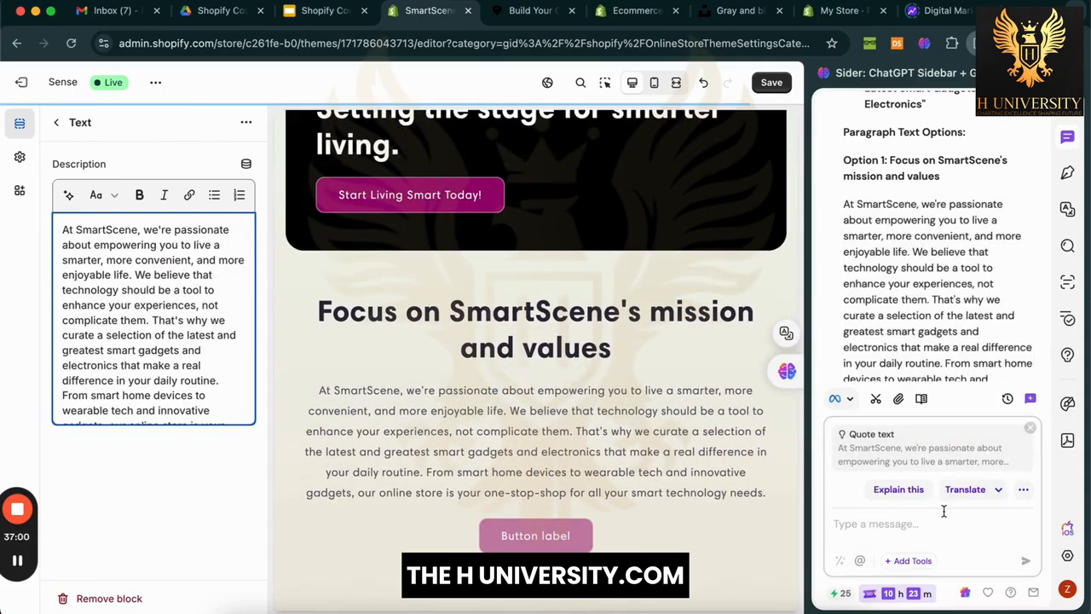
text(Make it short and concise)
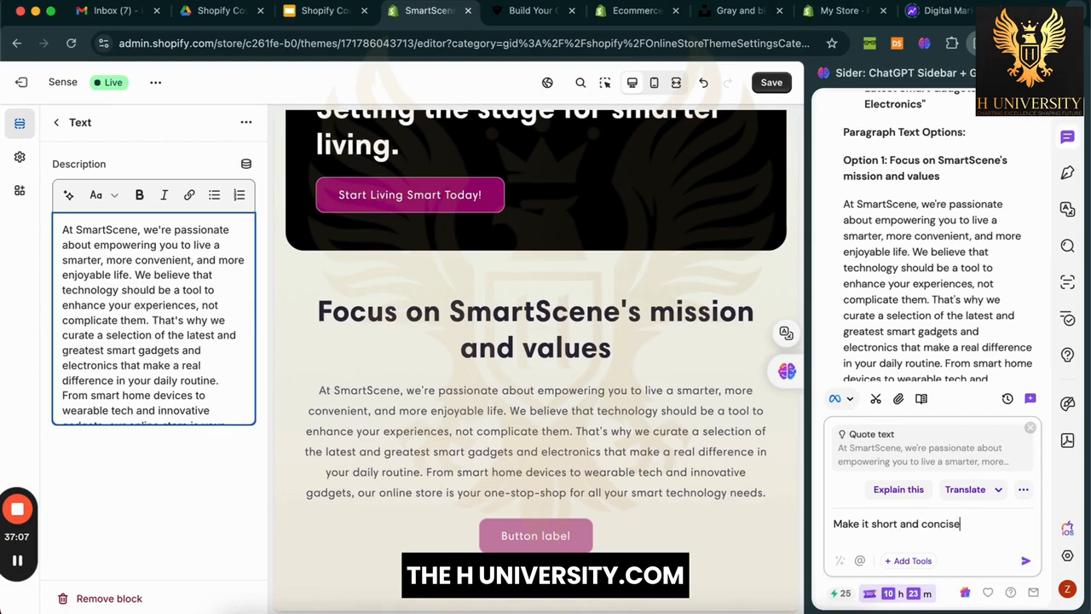
key(Return)
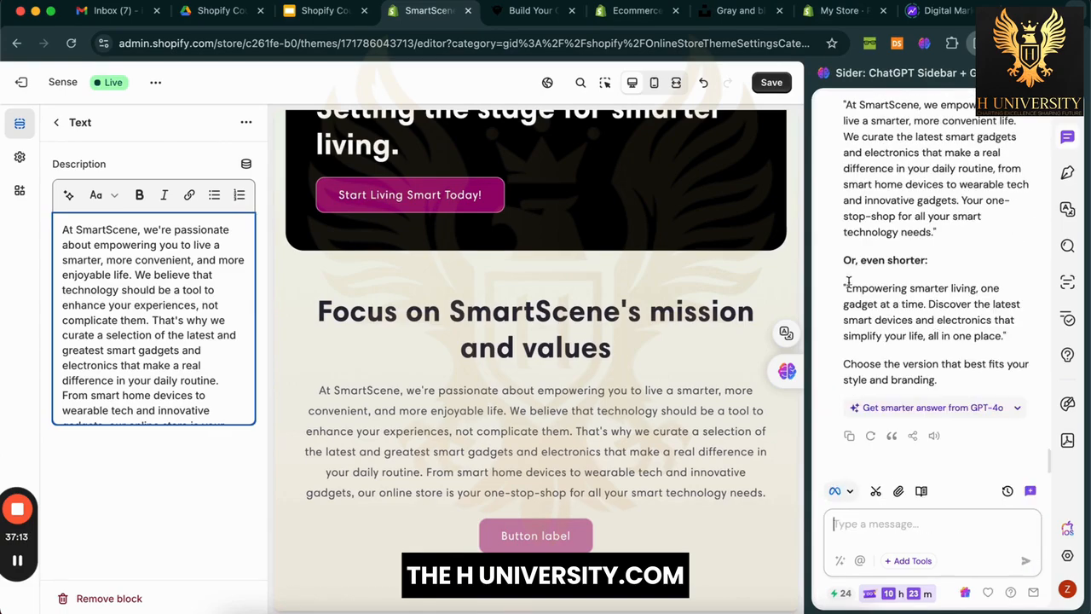
Step: Replace the description with the AI's shortest version, starting "Empowering smarter living, one gadget at a time", and save the theme
drag(846, 286, 1006, 336)
key(ctrl+c)
click(247, 347)
key(ctrl+a)
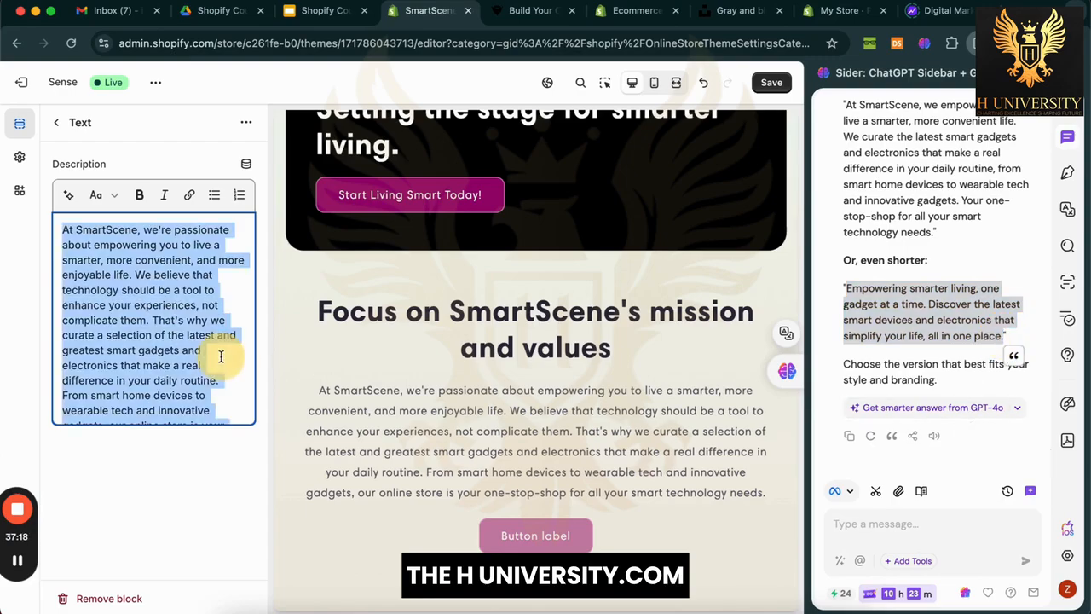
key(ctrl+v)
click(179, 418)
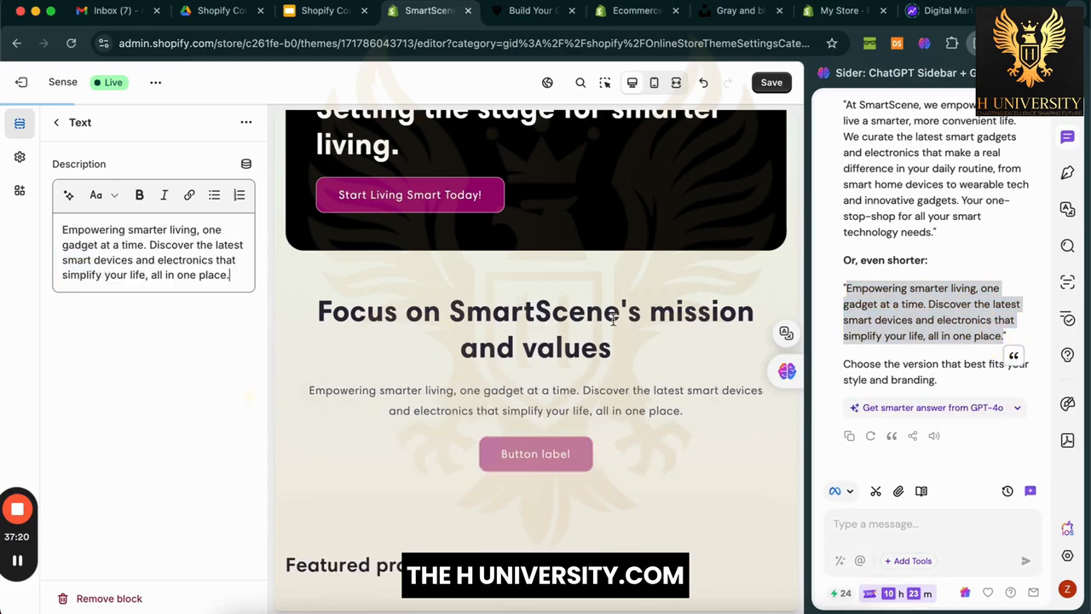
click(771, 82)
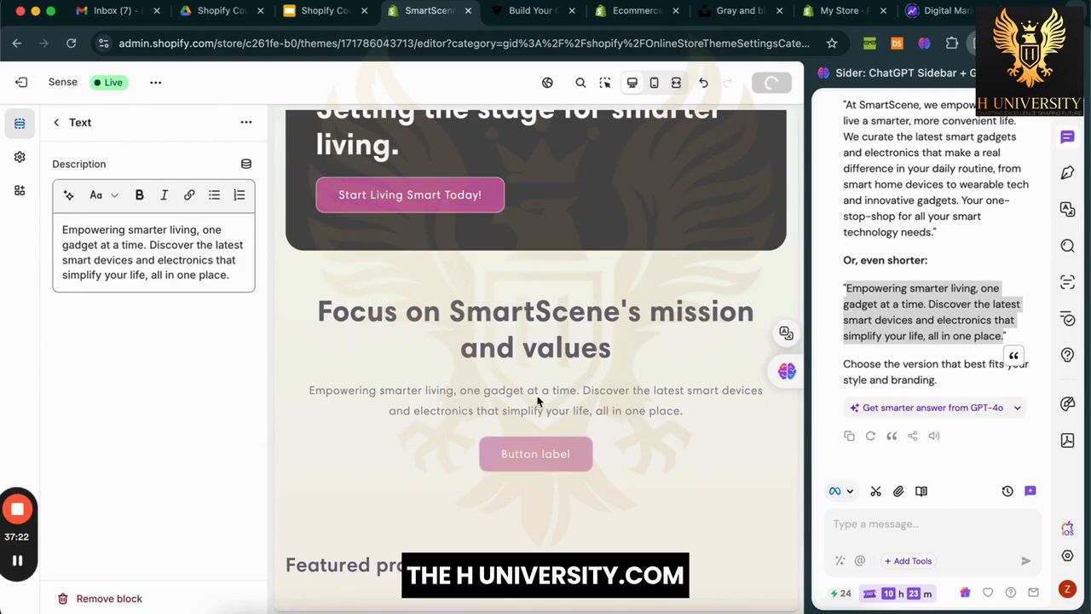
Step: Return to the home page's section list and close the AI chat sidebar
click(57, 122)
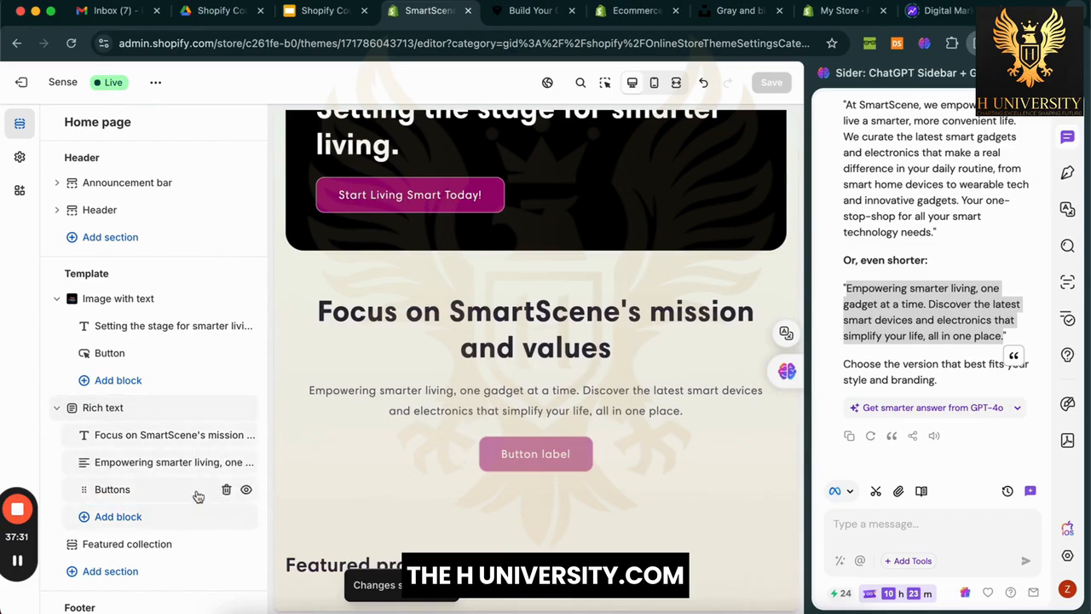
scroll(175, 488, down, 1)
scroll(175, 487, down, 2)
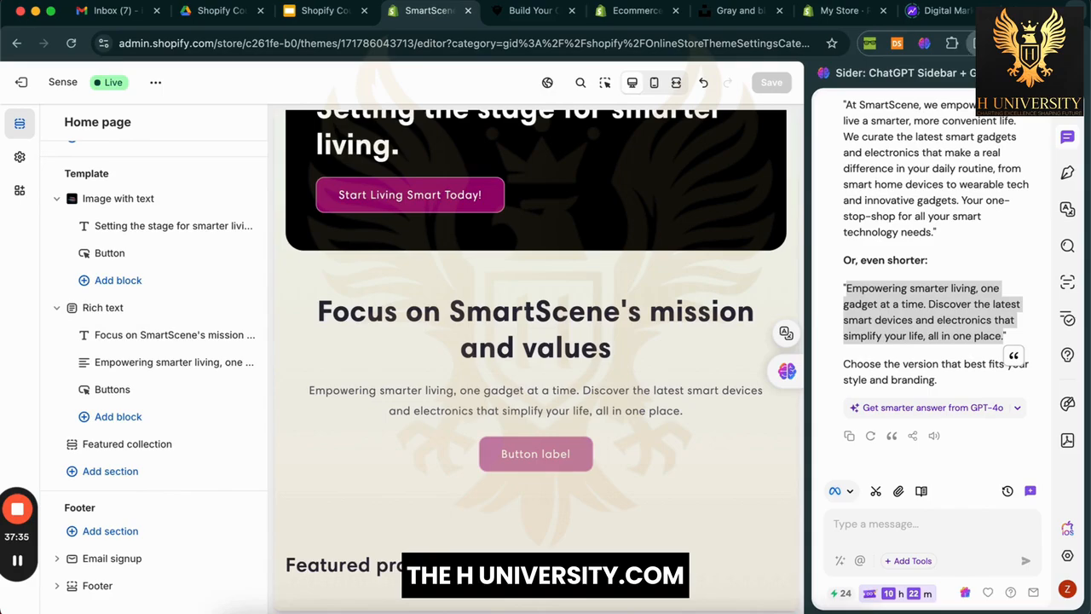
click(979, 43)
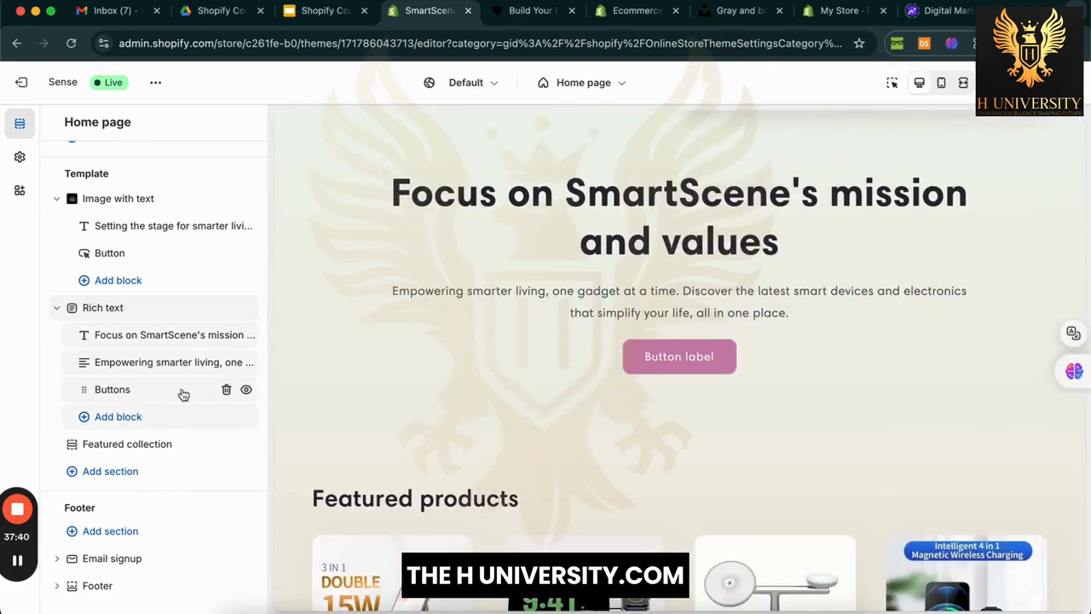
Step: Hide and reshow the Rich text section's Buttons block, and remove it from the section
click(246, 390)
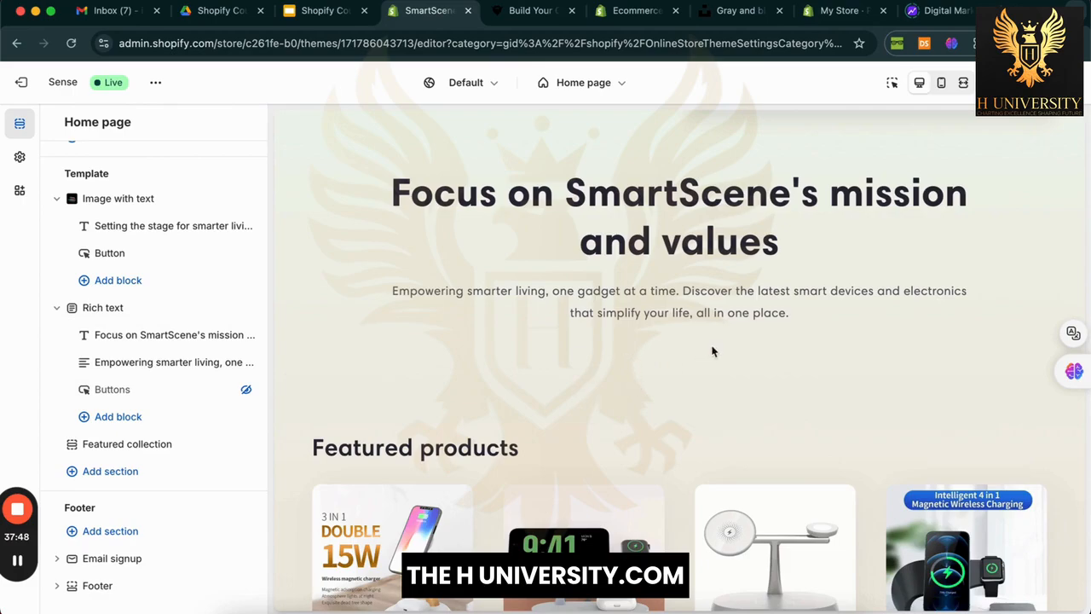
click(249, 393)
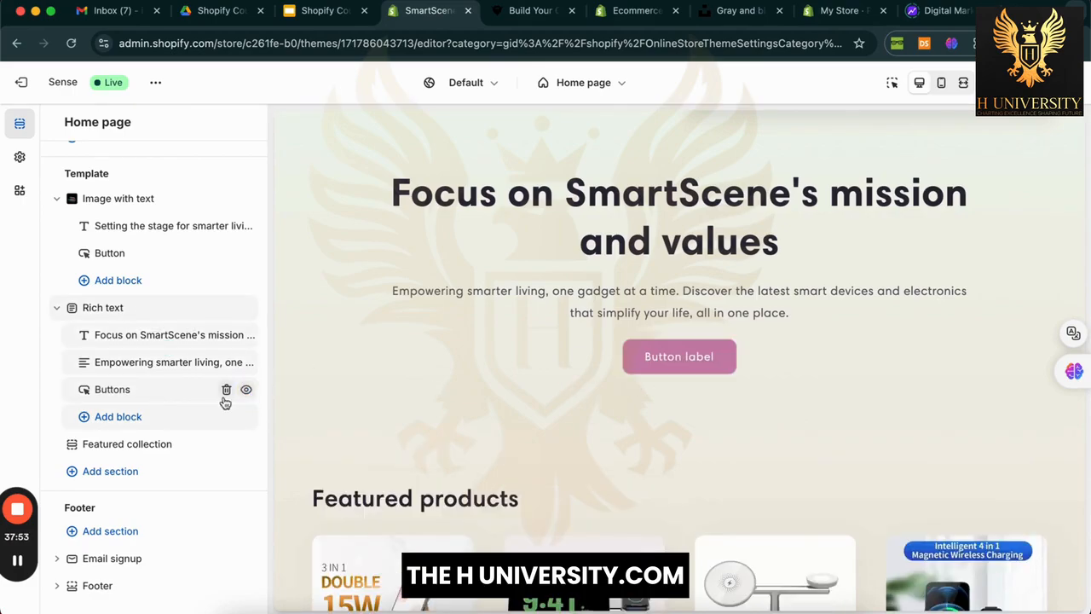
click(226, 391)
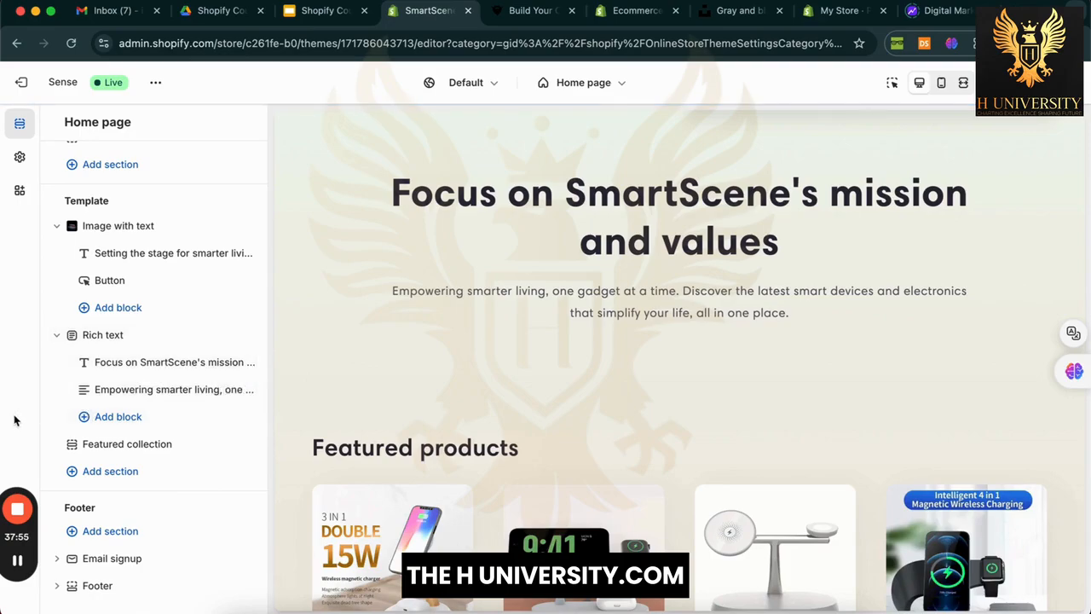
Step: Review the home page preview from the image section to the featured products, and open the Featured collection section's settings
scroll(609, 315, up, 1)
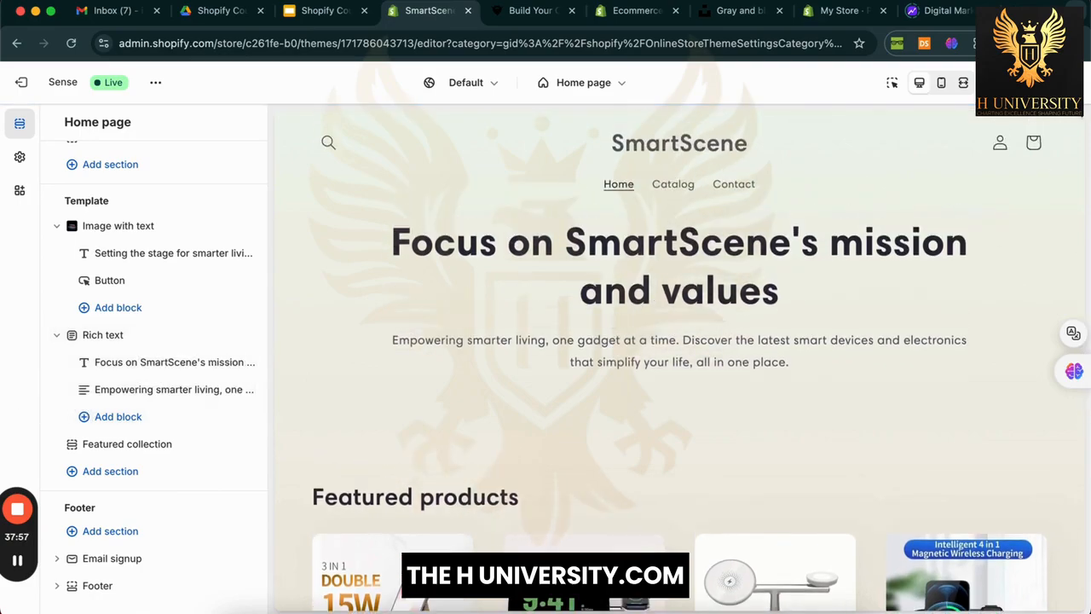
scroll(736, 396, up, 3)
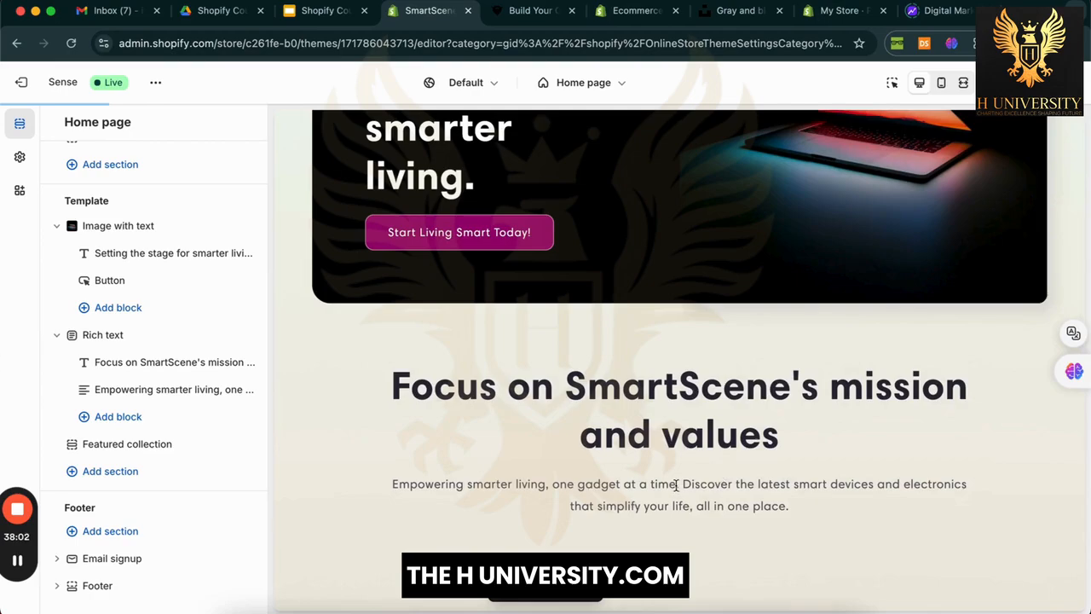
scroll(675, 486, down, 5)
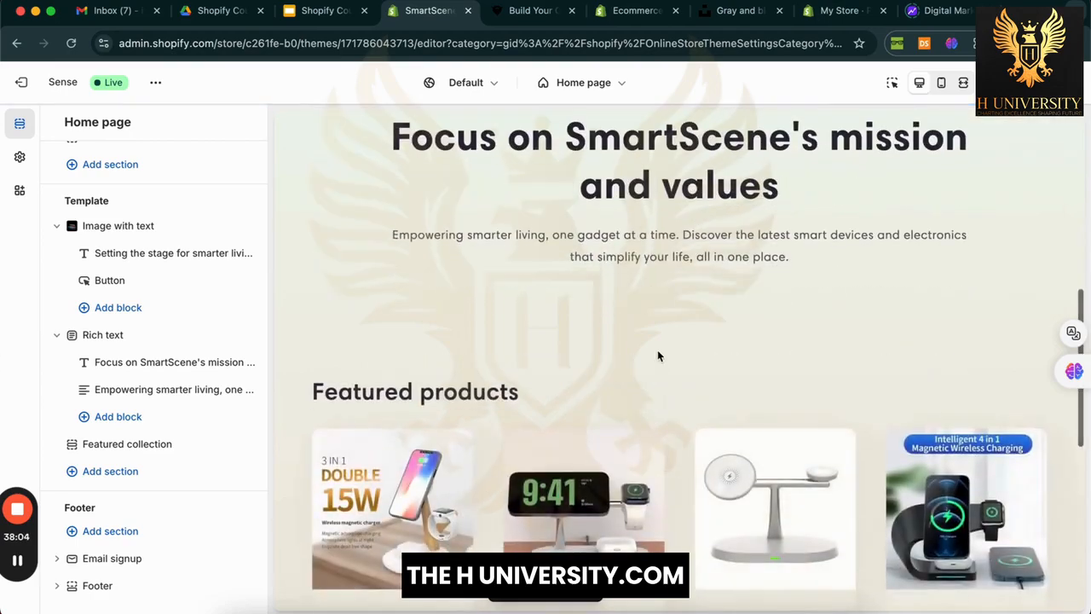
scroll(657, 354, down, 4)
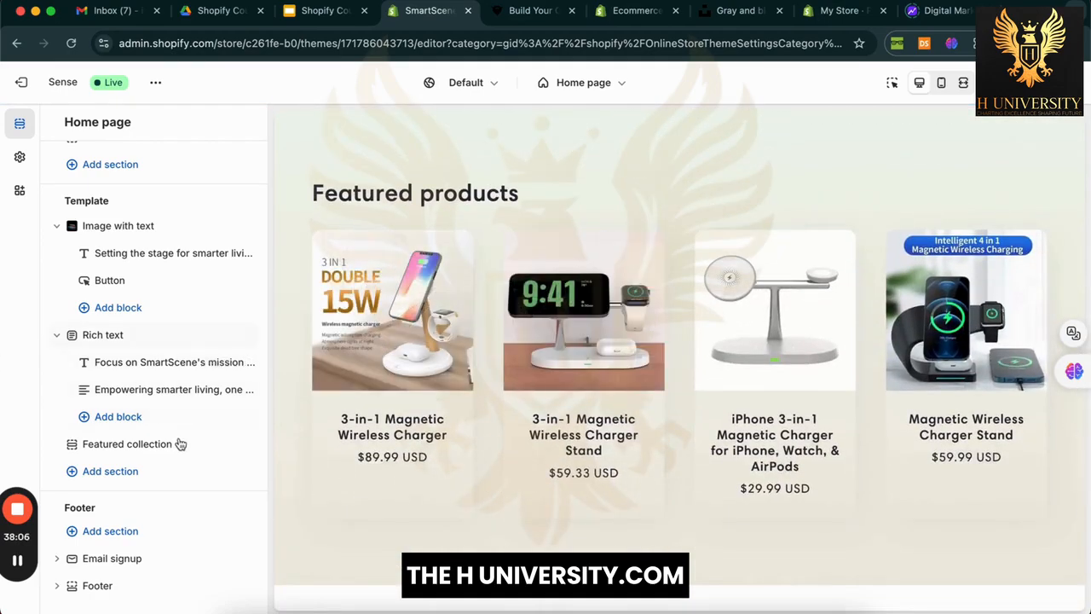
click(166, 445)
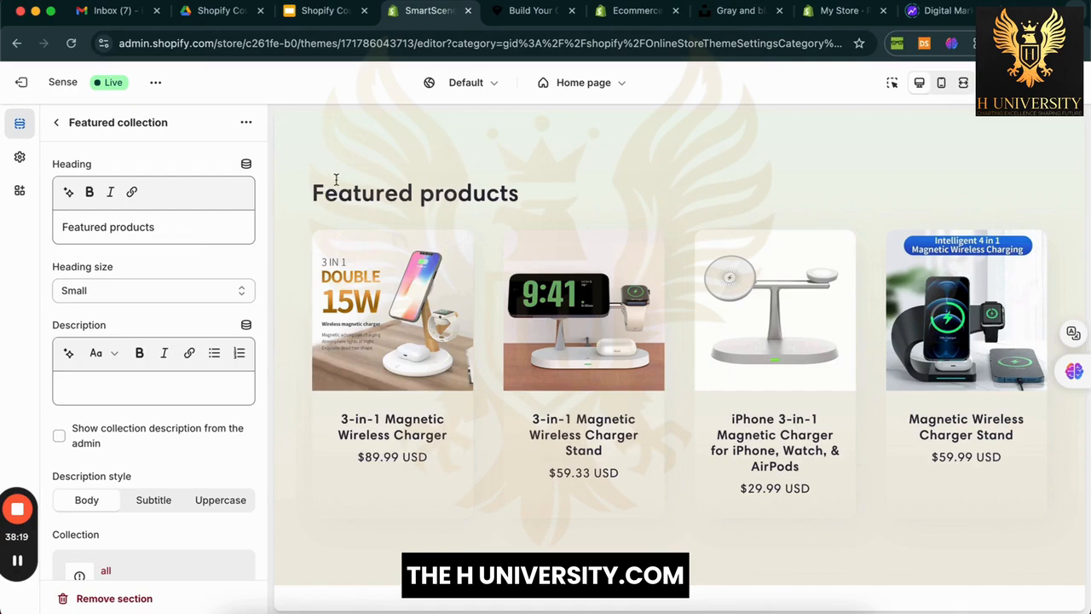
Step: Open the store's admin in a new tab and examine the banner and layout of Dari Mooch's Build Your Own Bundle collection page
click(45, 82)
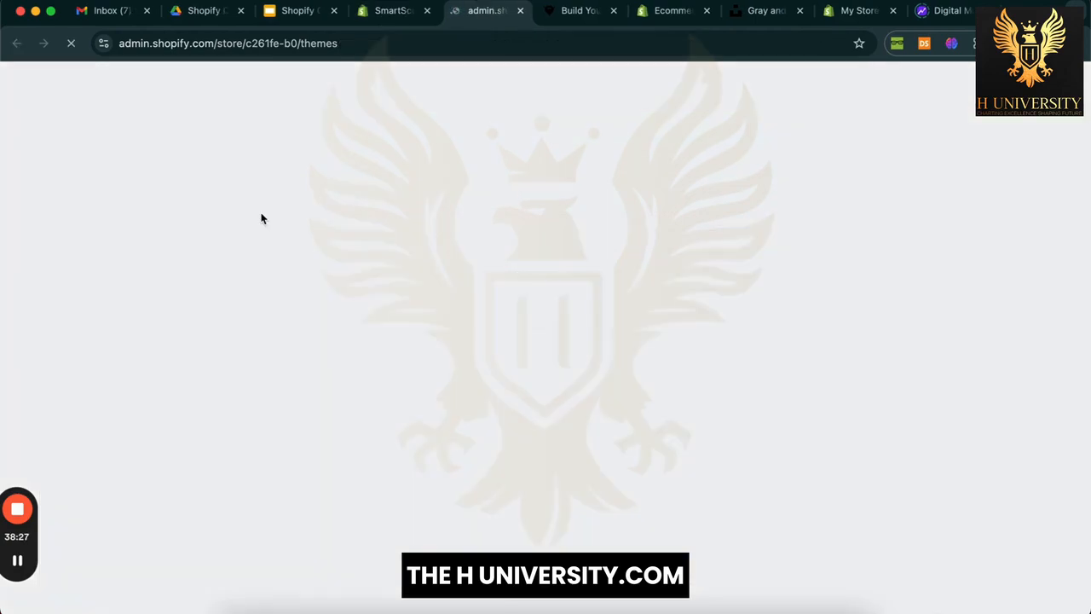
click(554, 19)
scroll(377, 323, up, 15)
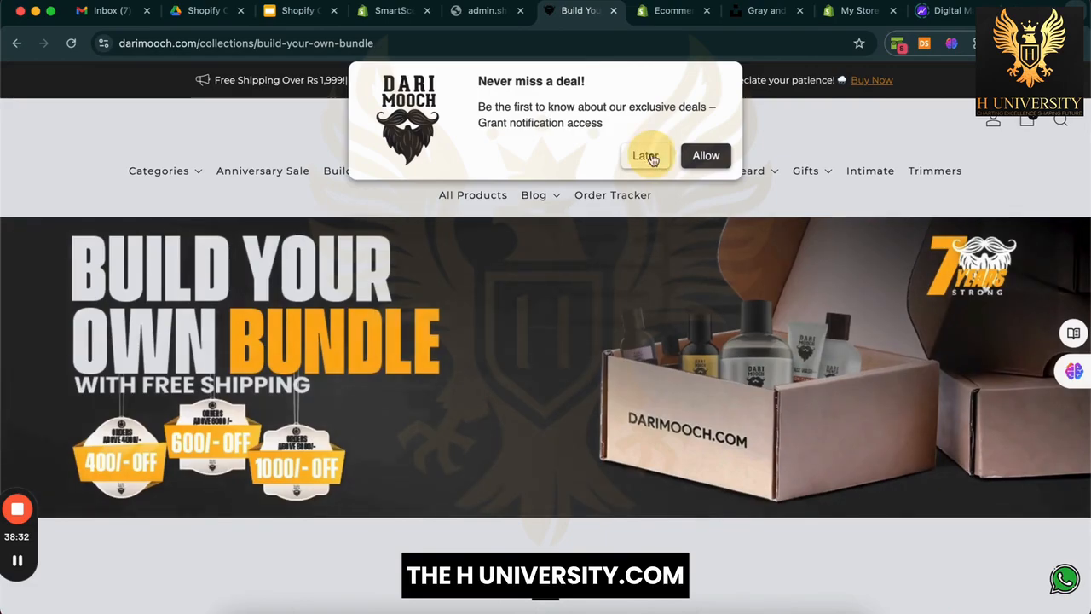
click(645, 156)
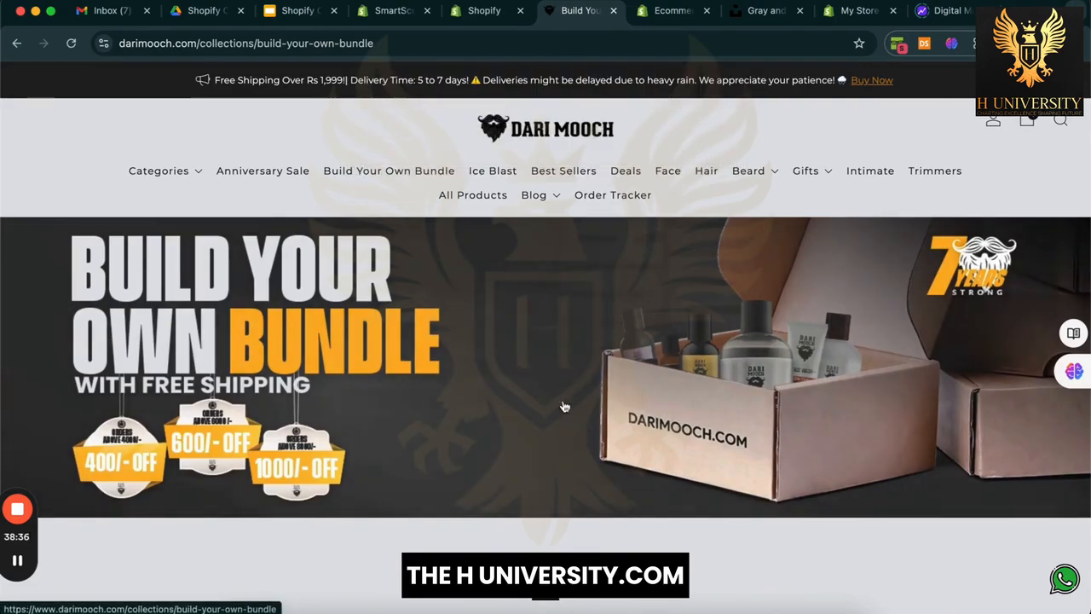
scroll(657, 301, down, 3)
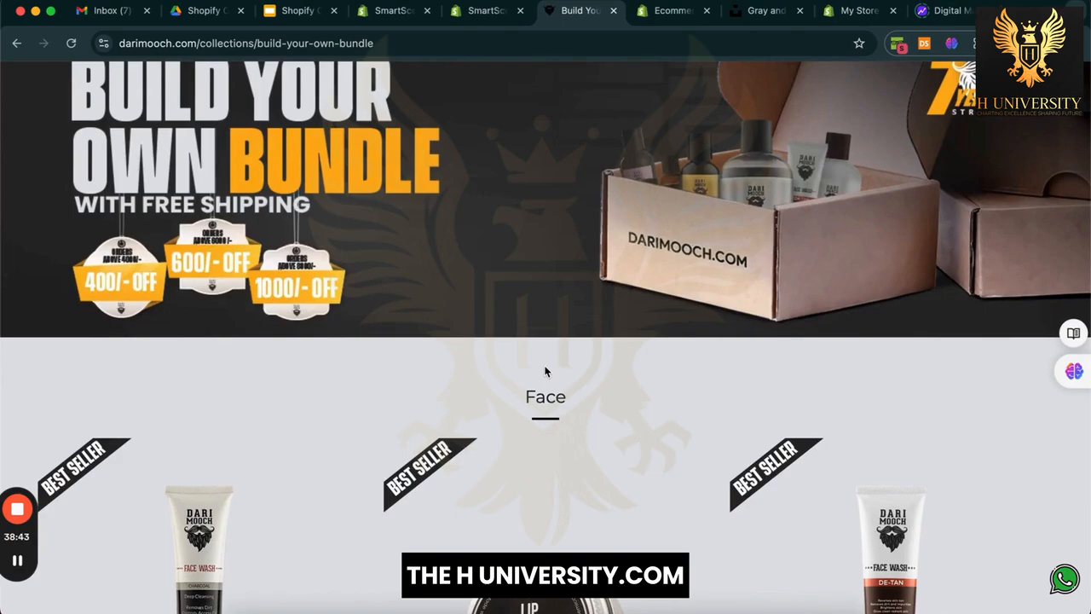
scroll(563, 326, up, 3)
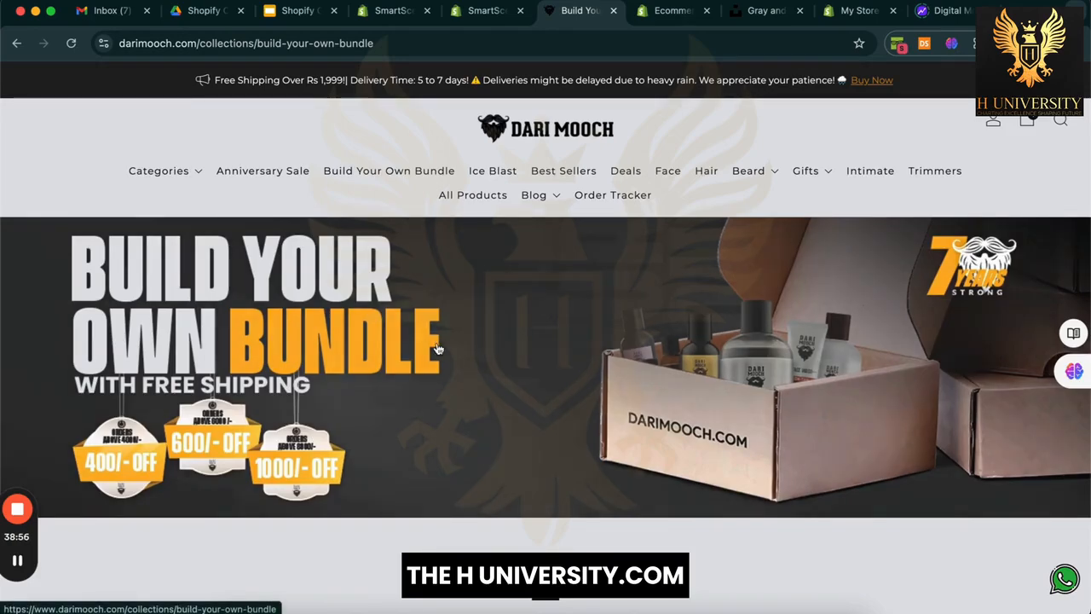
scroll(439, 349, down, 2)
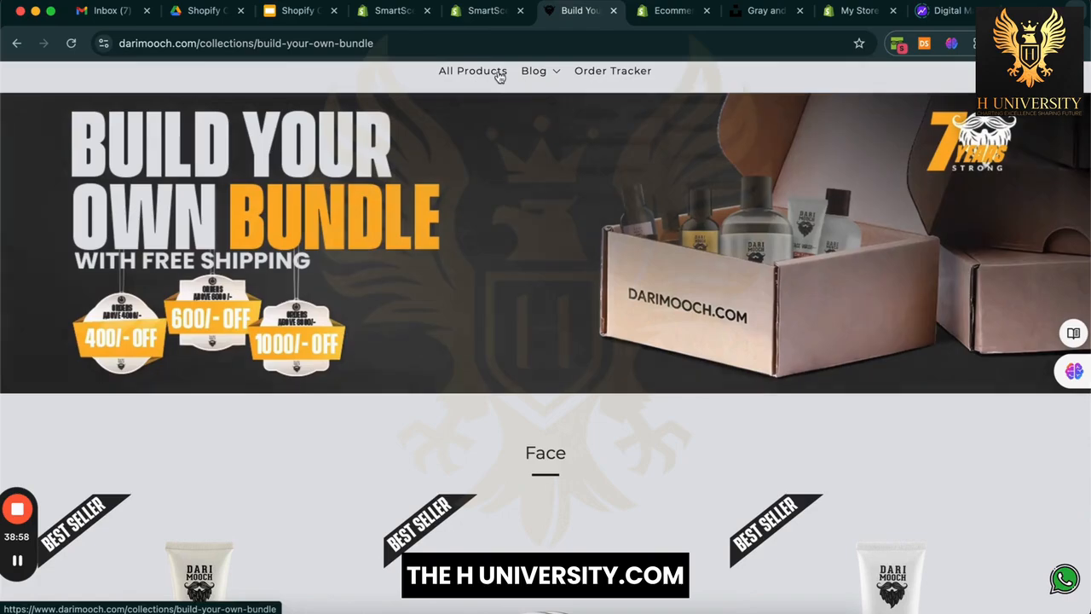
click(485, 10)
click(574, 11)
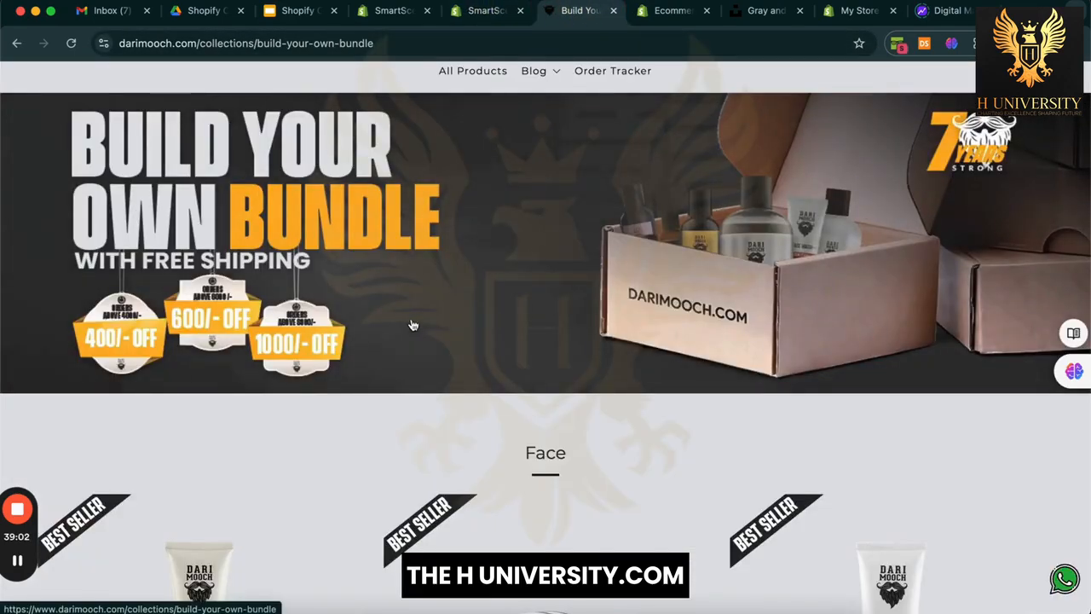
scroll(416, 325, up, 3)
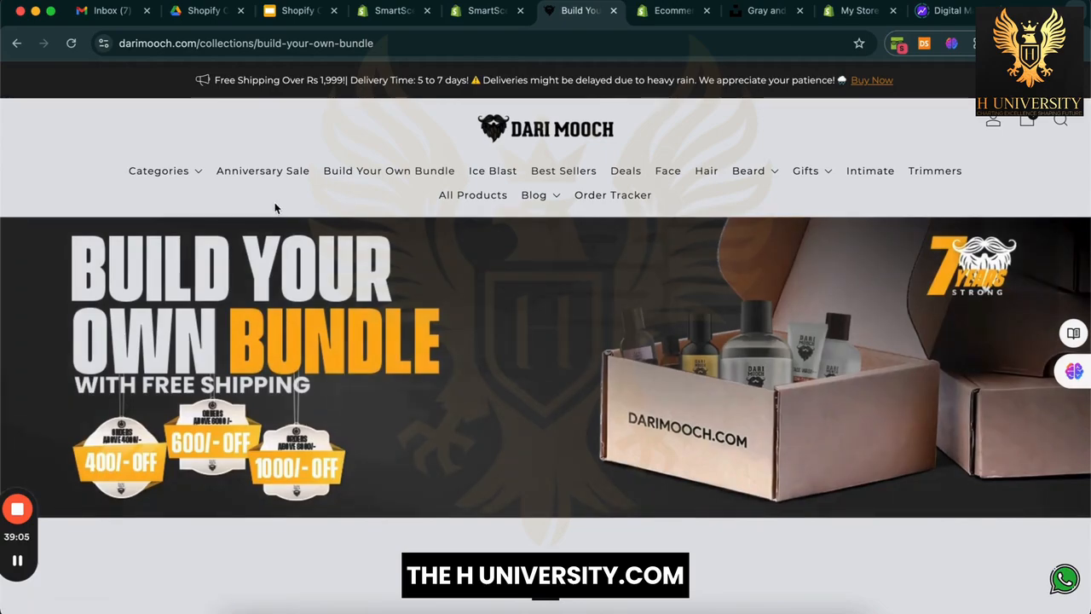
Step: Open Dari Mooch's hair care collection and look through its banner and product listing
mouse_move(197, 176)
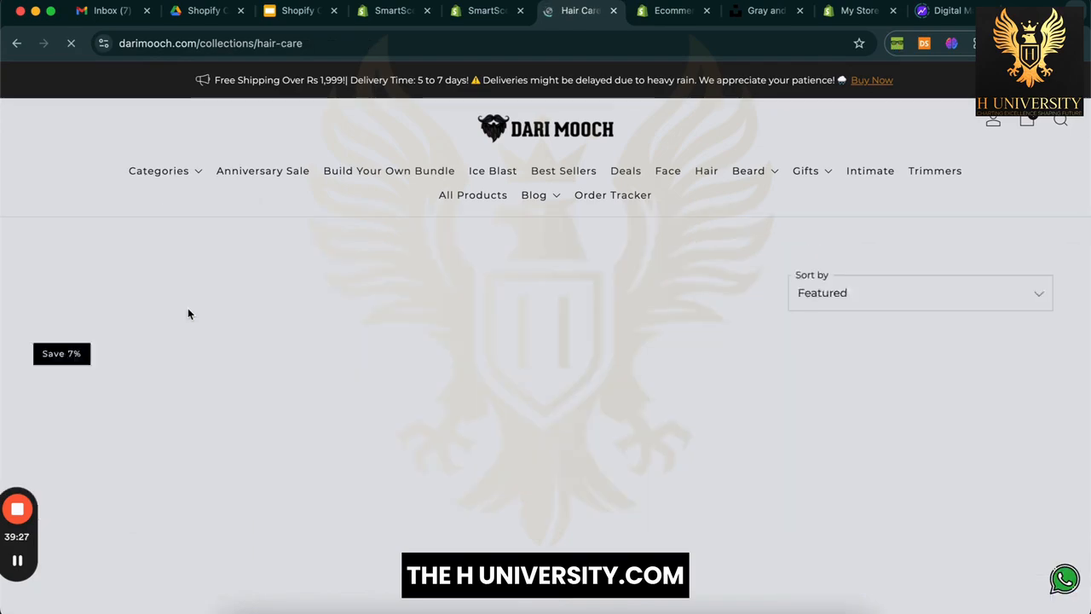
scroll(397, 398, down, 5)
scroll(476, 340, down, 3)
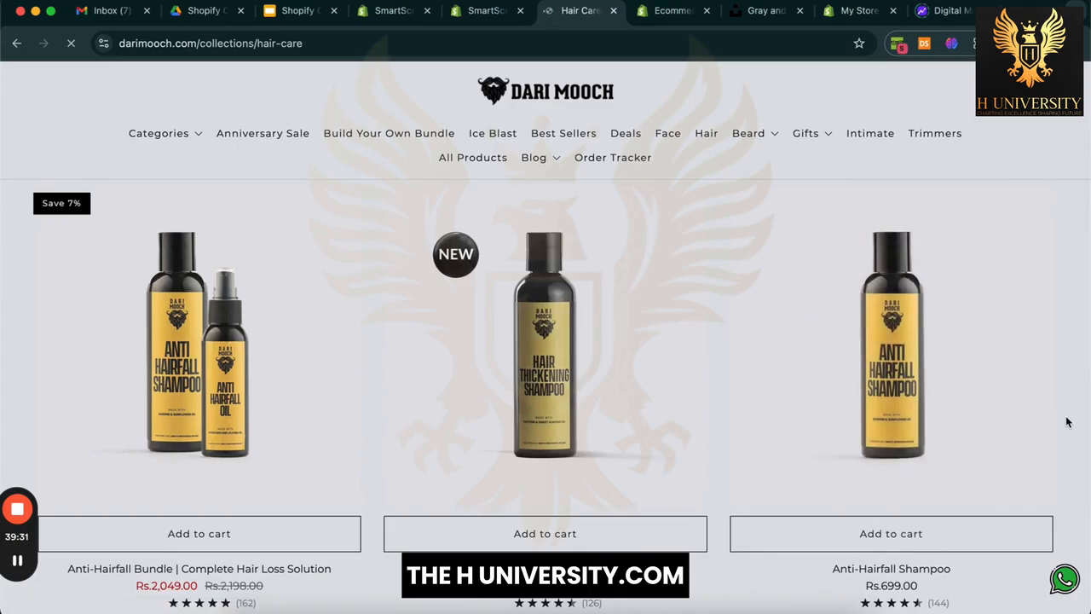
scroll(1068, 400, down, 9)
scroll(1066, 421, down, 9)
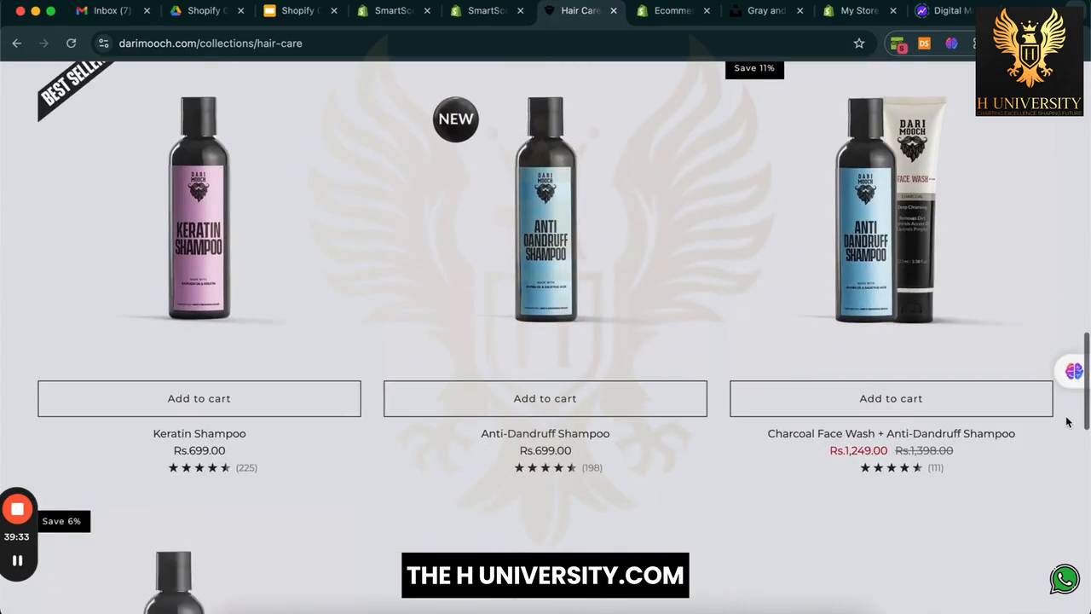
scroll(639, 369, up, 20)
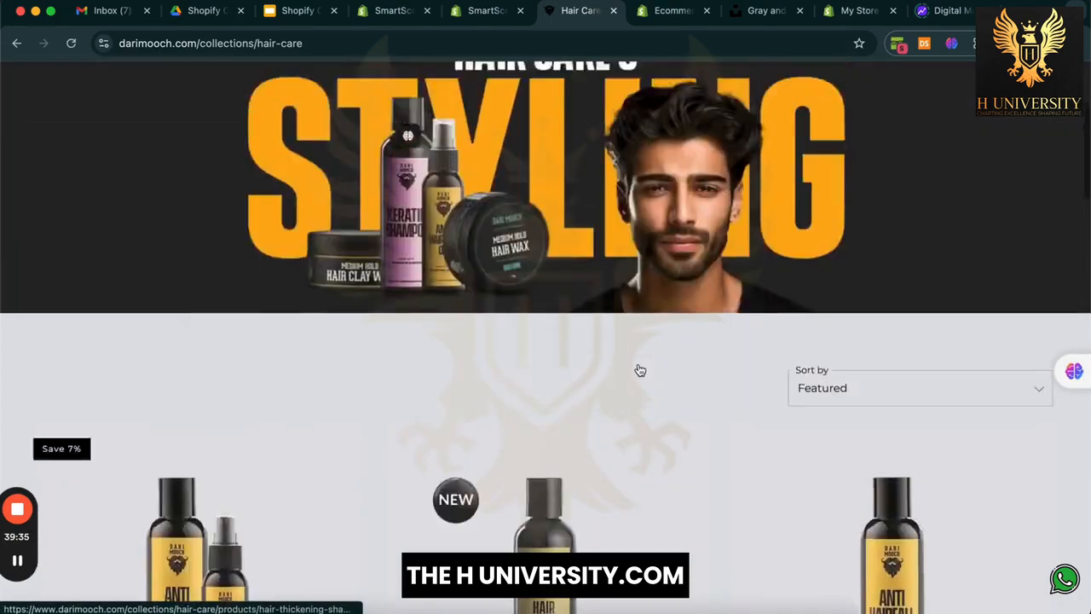
Step: In the store admin, create and save a manual collection titled "Best Sellers"
click(483, 9)
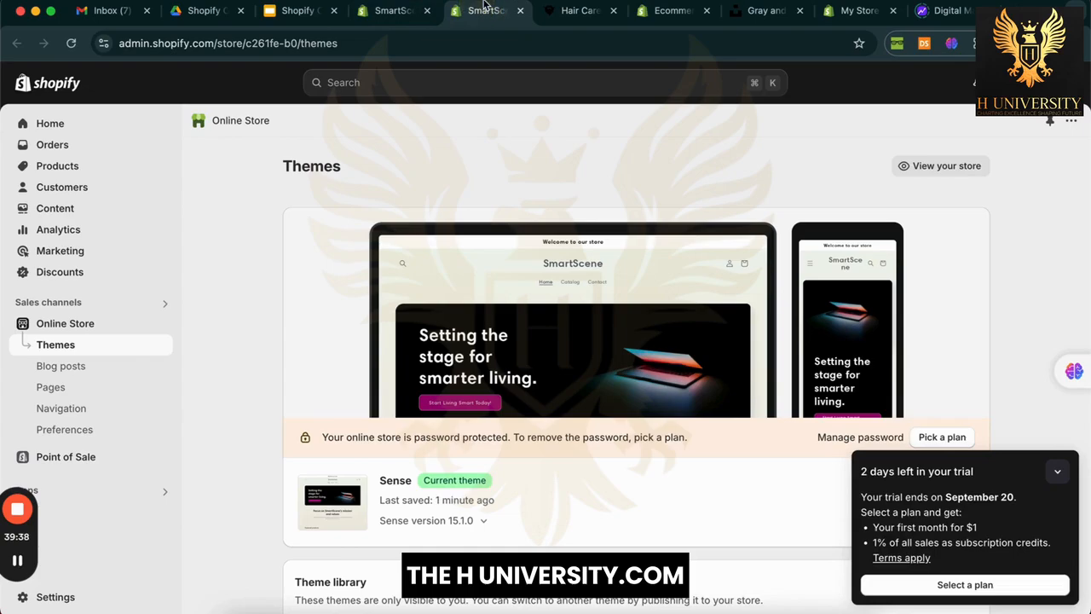
click(97, 164)
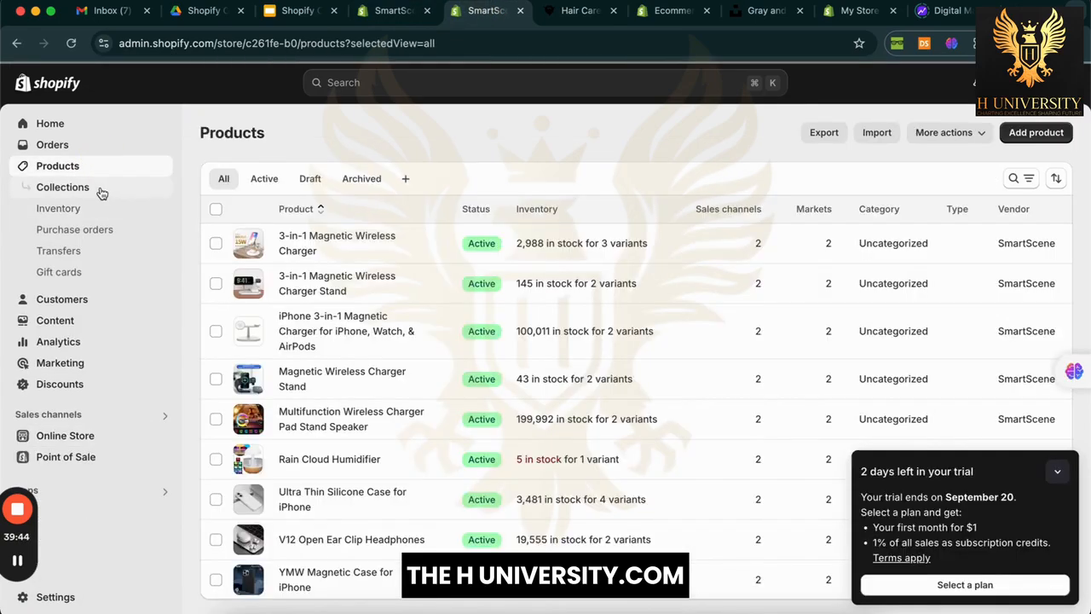
click(99, 190)
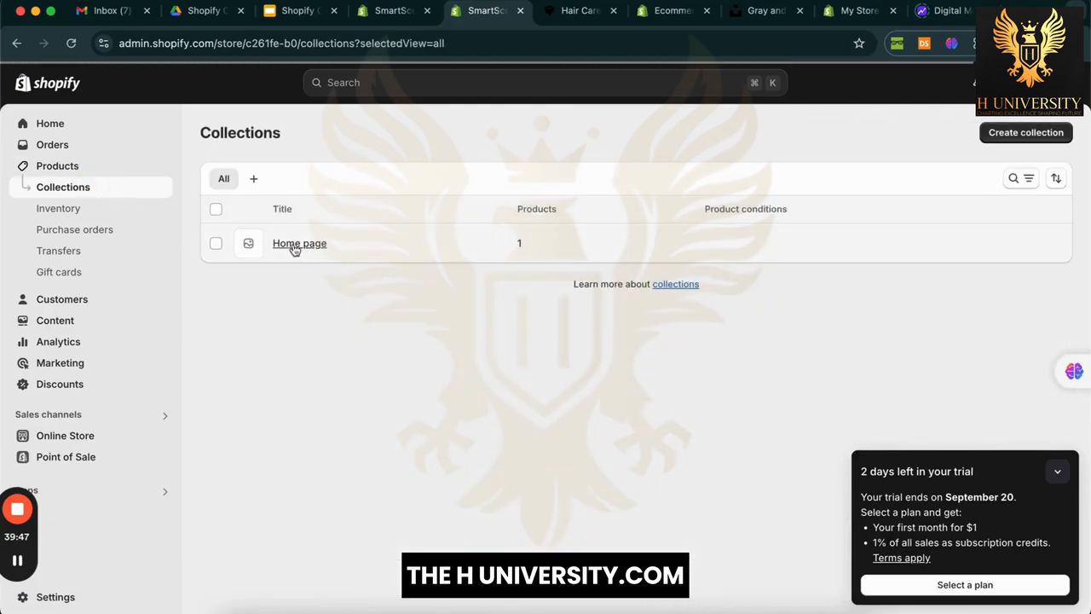
click(1052, 473)
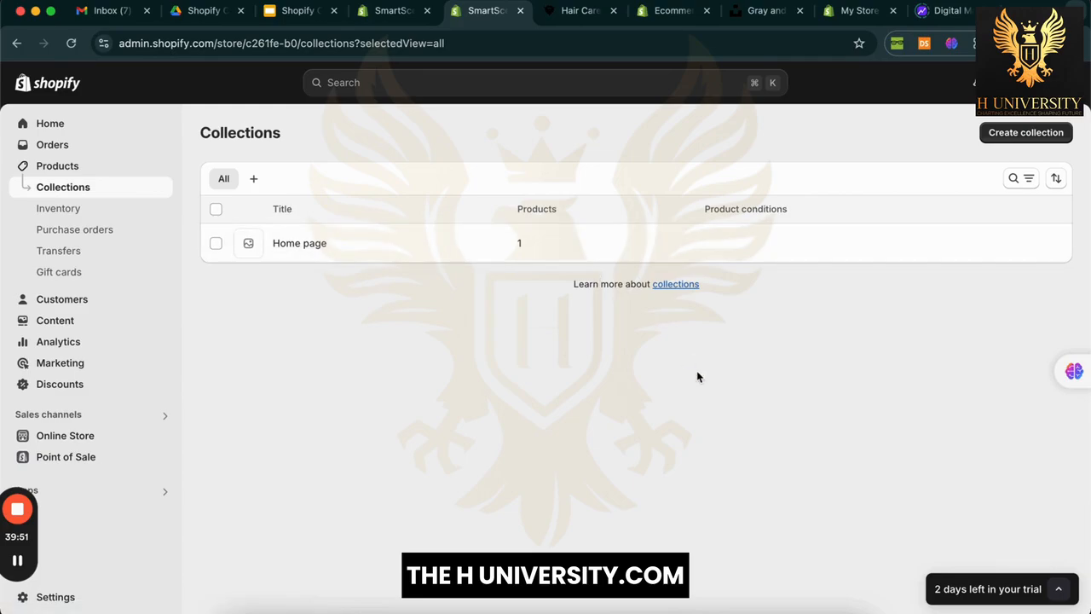
click(1026, 132)
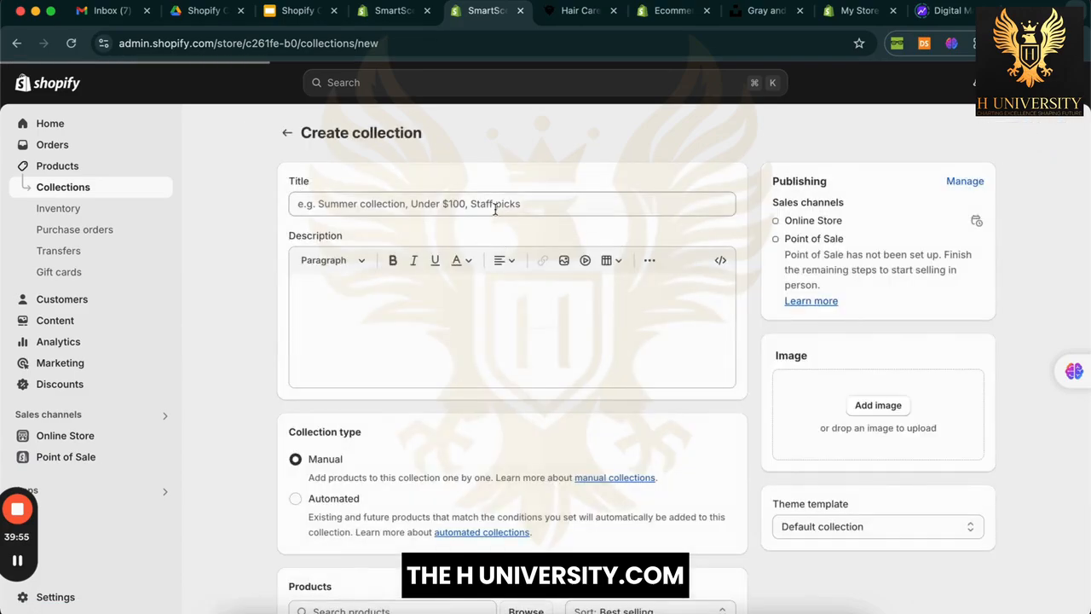
click(497, 207)
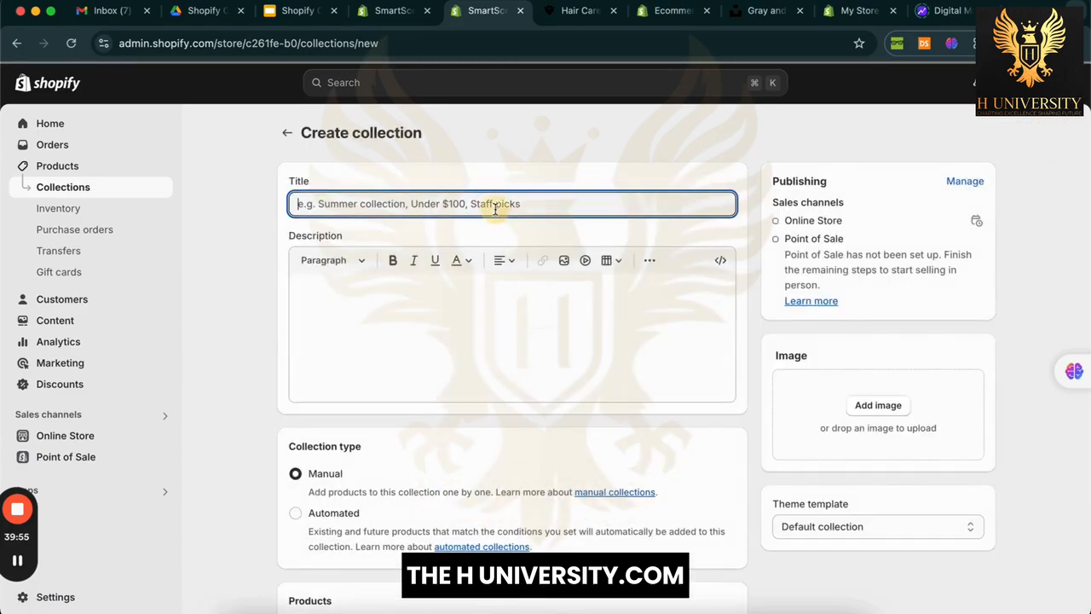
text(Best Sellers)
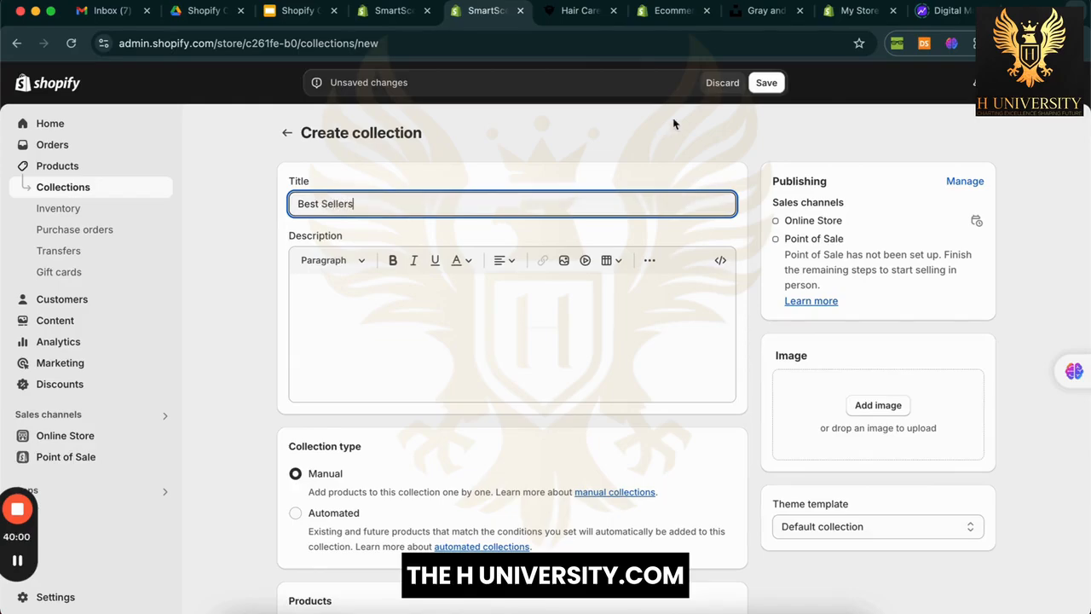
click(767, 83)
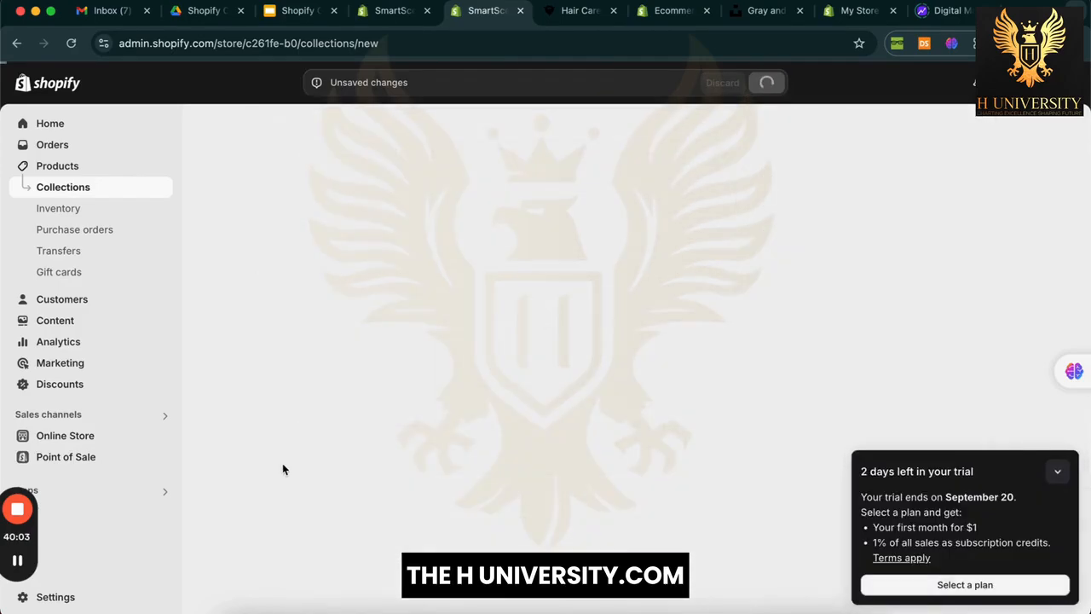
Step: Add all the store's products to the Best Sellers collection, from the 3-in-1 Magnetic Wireless Charger through the YMW Magnetic Case for iPhone
scroll(282, 463, down, 3)
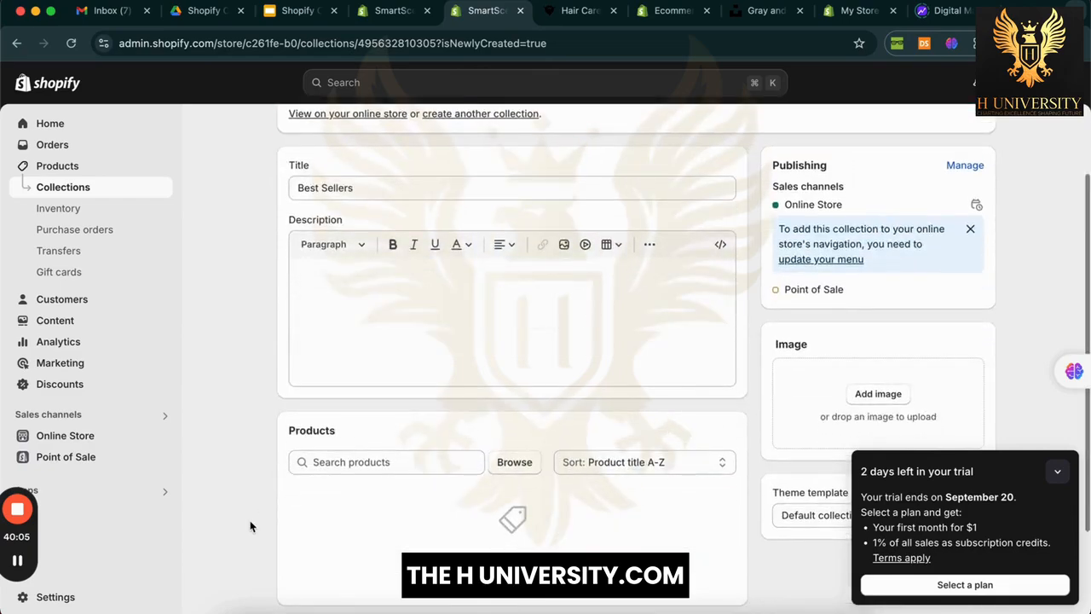
scroll(302, 285, up, 2)
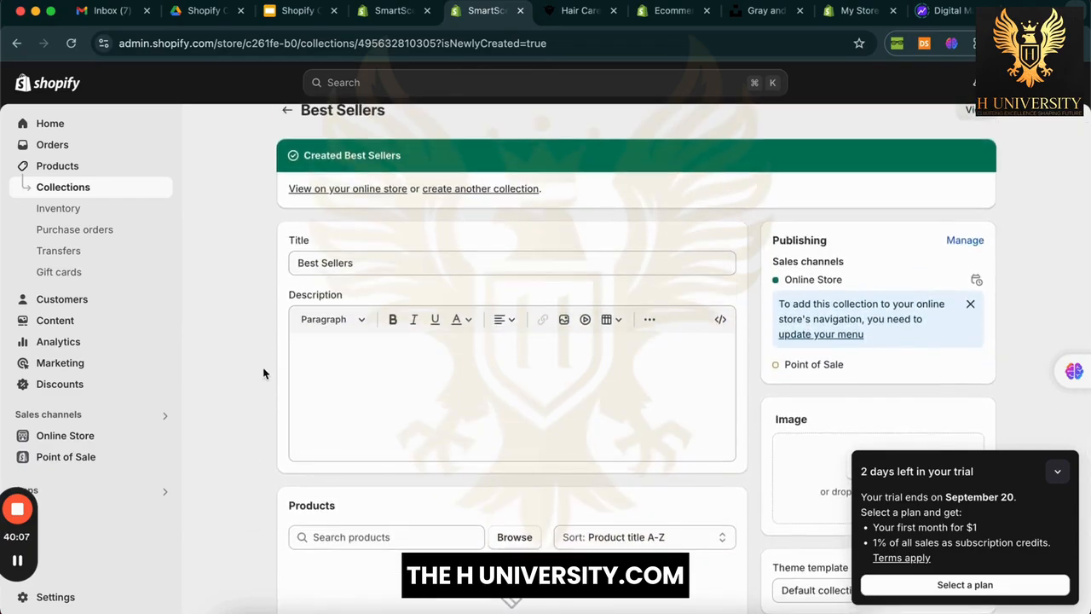
scroll(262, 372, down, 5)
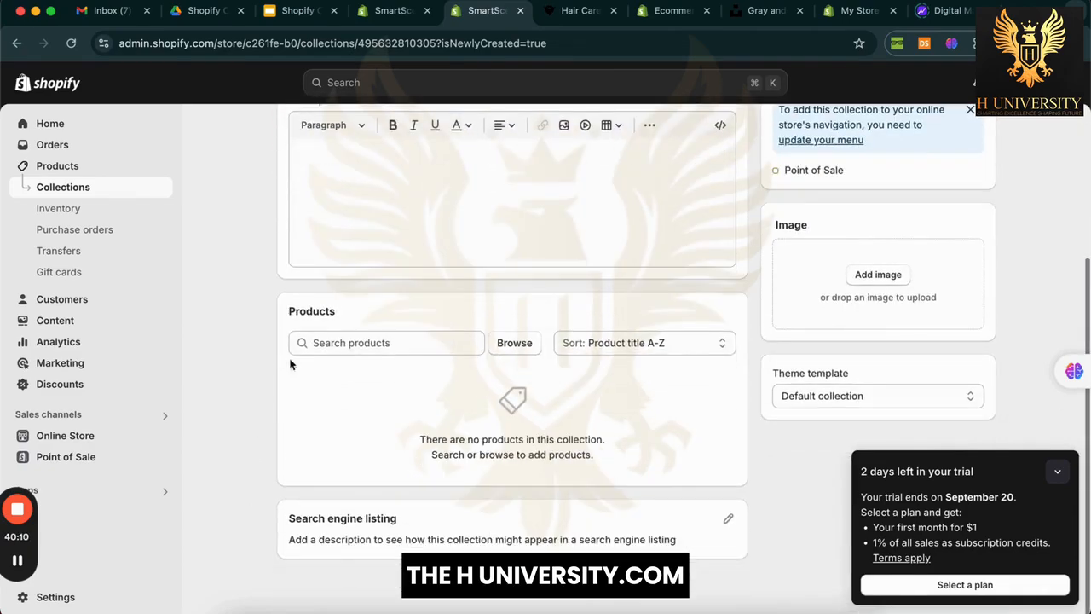
click(529, 341)
click(539, 284)
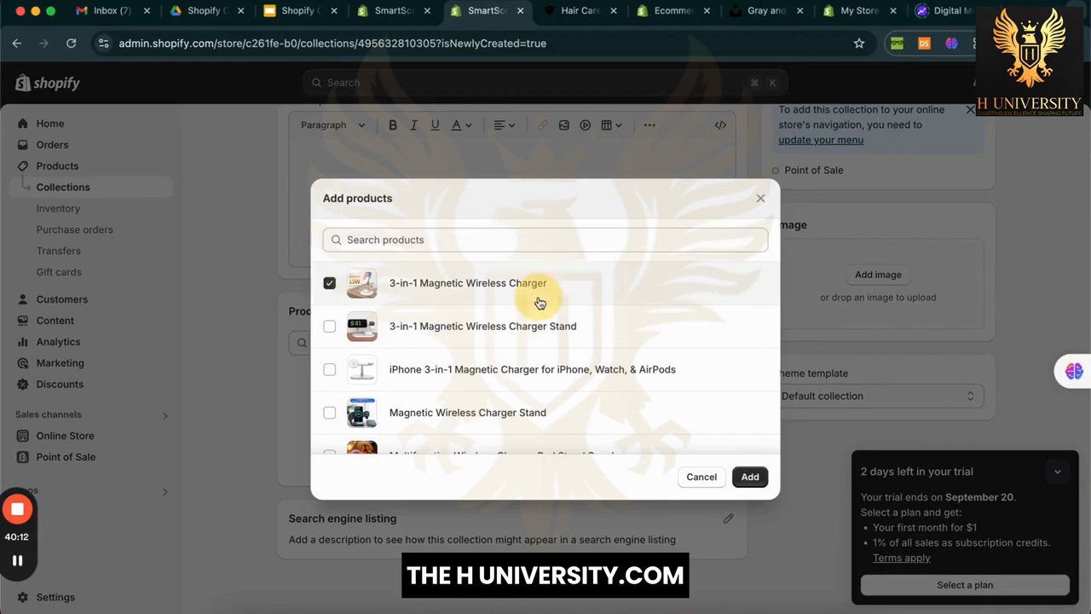
click(532, 330)
click(532, 365)
scroll(530, 371, down, 3)
click(568, 333)
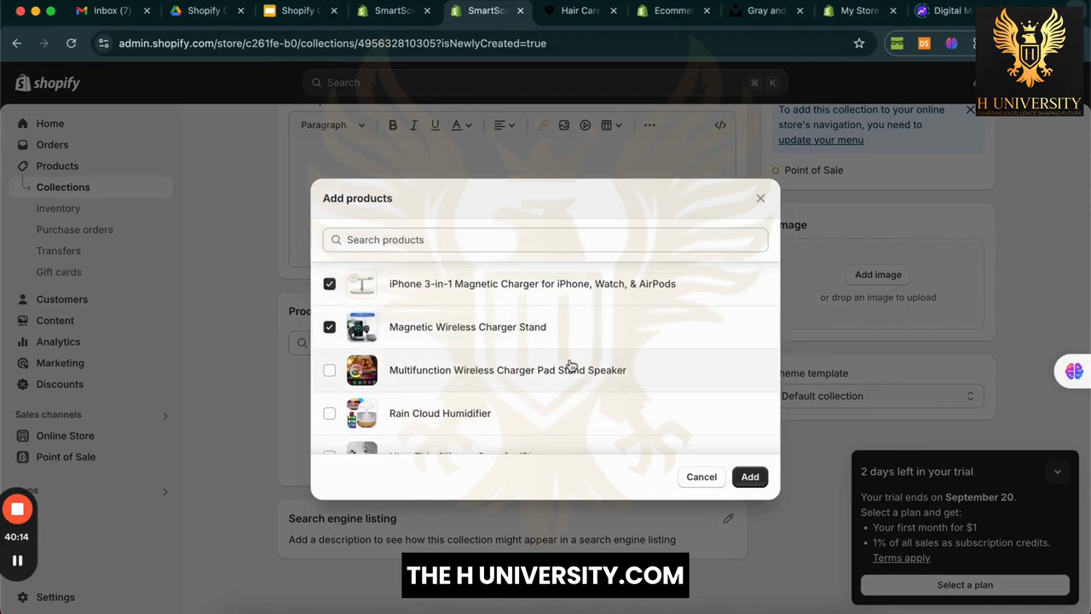
click(567, 369)
scroll(572, 366, down, 3)
scroll(573, 364, down, 1)
click(633, 305)
click(633, 345)
click(634, 348)
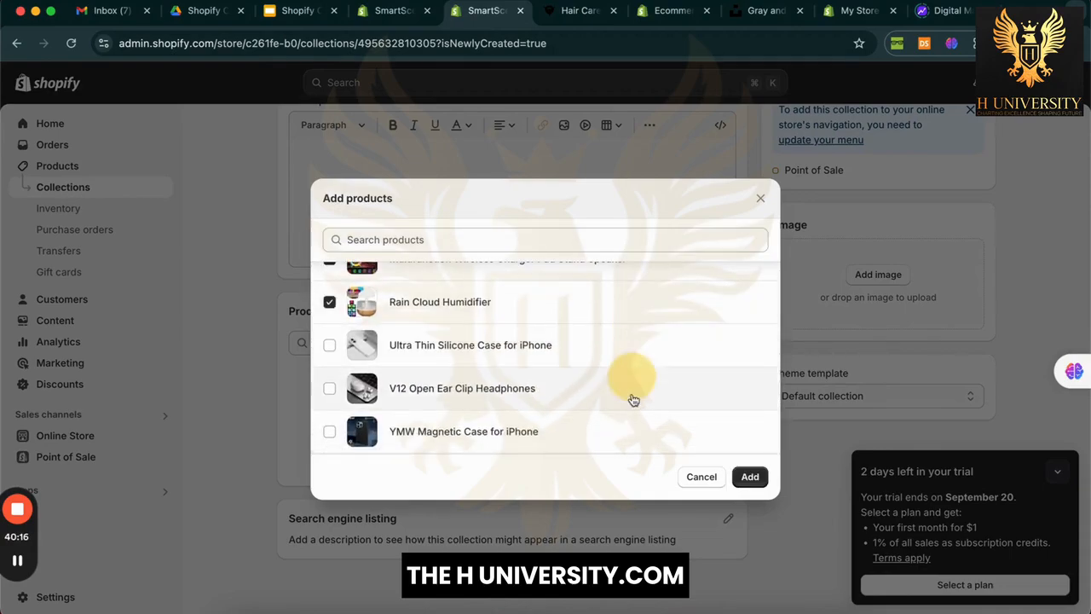
click(655, 373)
click(685, 341)
click(619, 447)
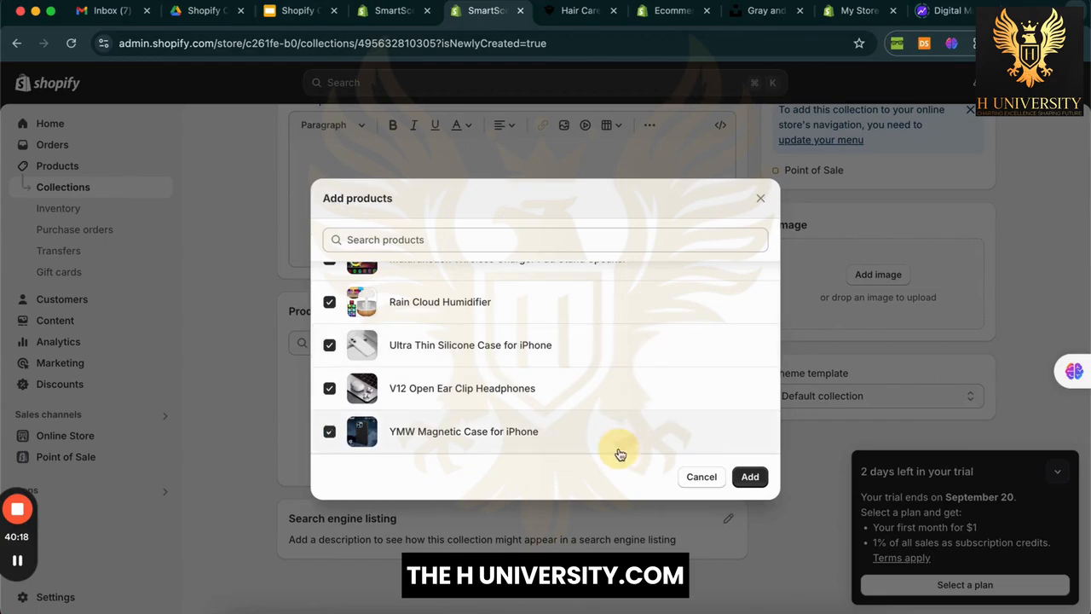
click(762, 474)
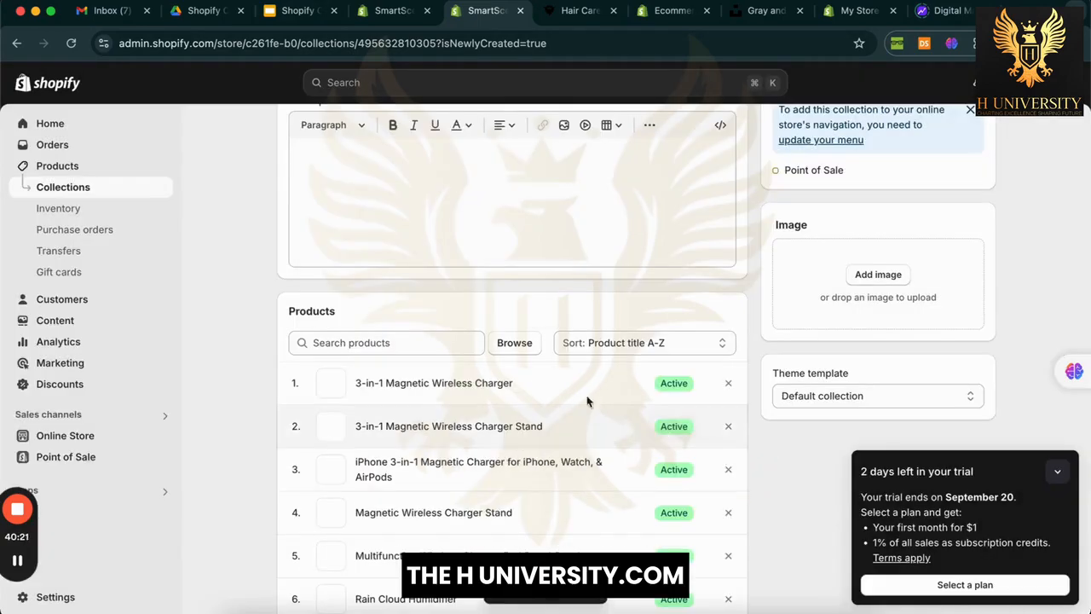
Step: Set the collection's product sorting to Manually and move V12 Open Ear Clip Headphones to first place
scroll(300, 426, down, 2)
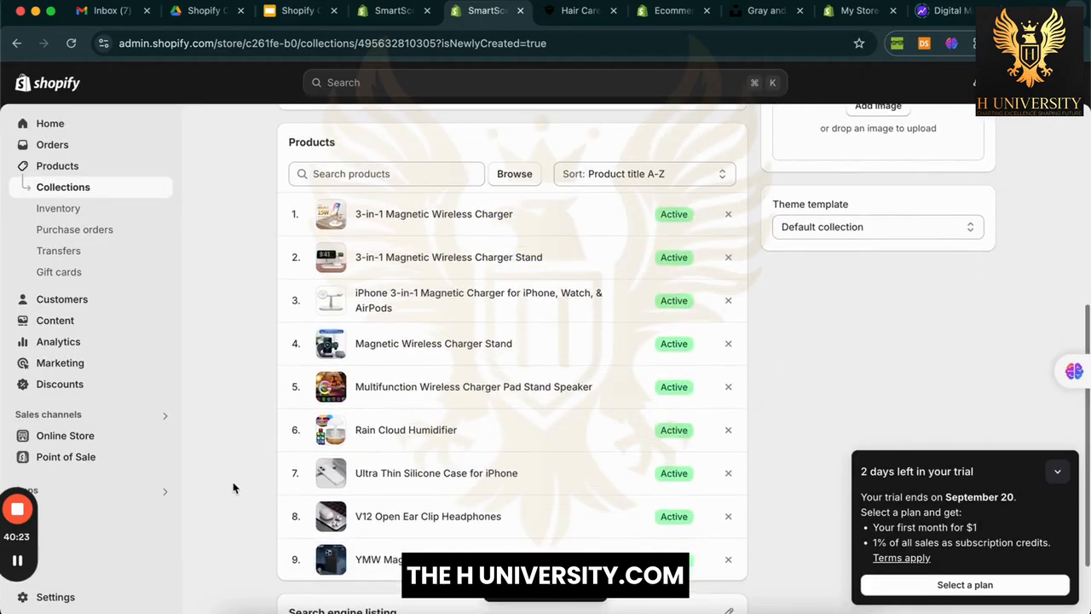
click(599, 174)
click(599, 272)
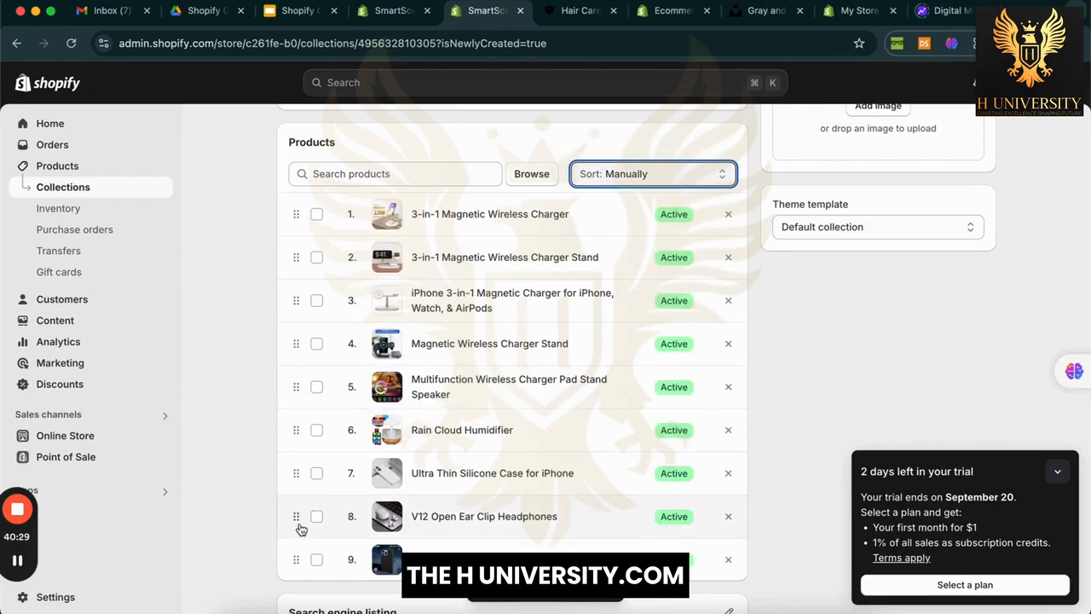
drag(298, 527, 329, 237)
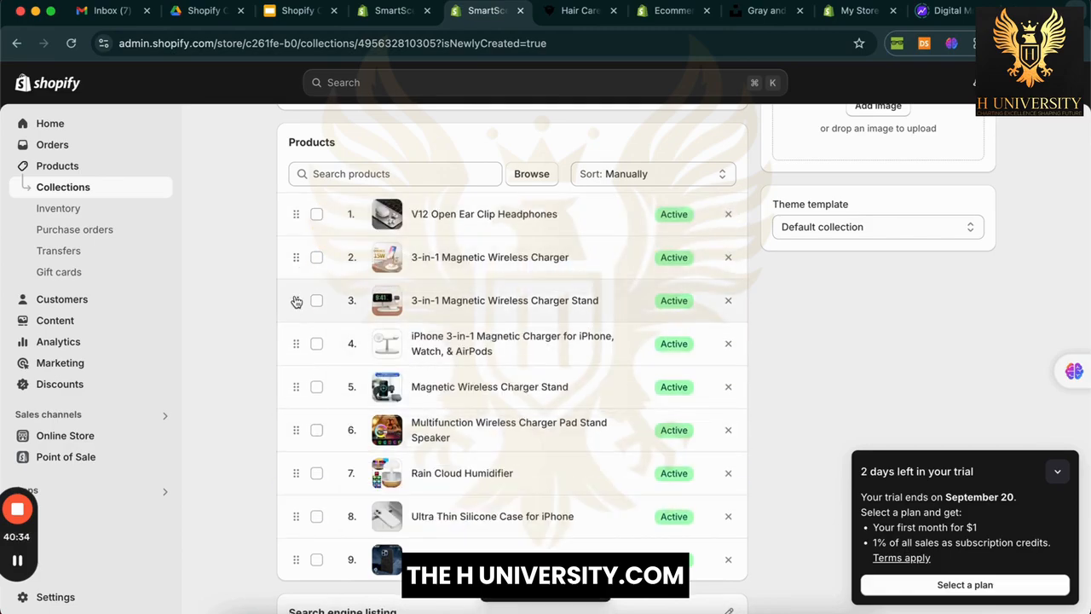
Step: Move the 3-in-1 Magnetic Wireless Charger Stand second, Magnetic Wireless Charger Stand third, Ultra Thin Silicone Case fourth, and Multifunction Wireless Charger Pad Stand Speaker sixth
drag(295, 301, 295, 261)
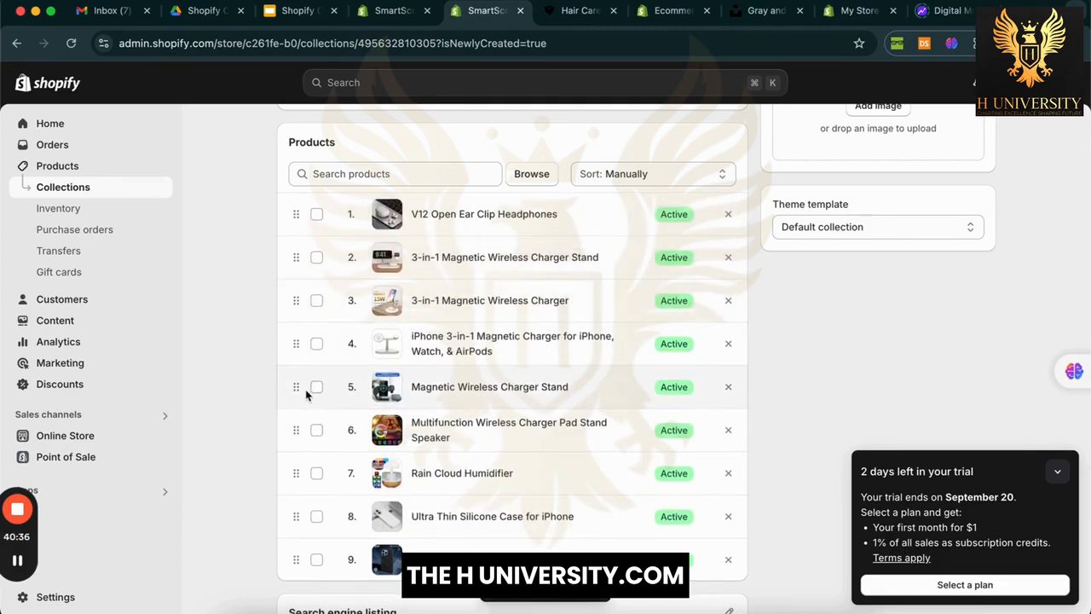
drag(295, 386, 296, 304)
drag(296, 521, 286, 340)
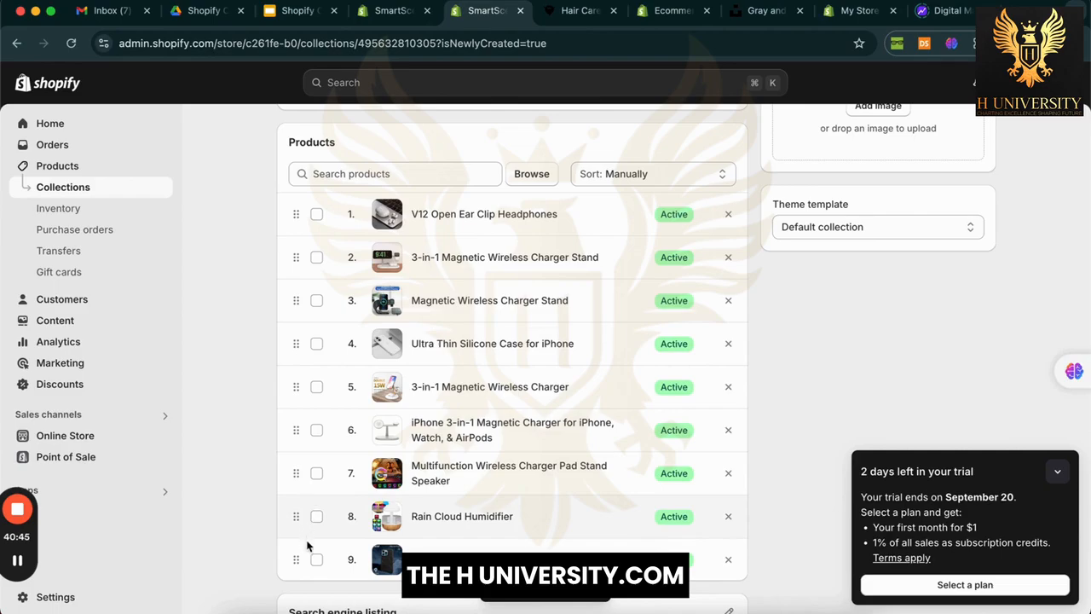
drag(297, 480, 295, 420)
scroll(217, 482, up, 5)
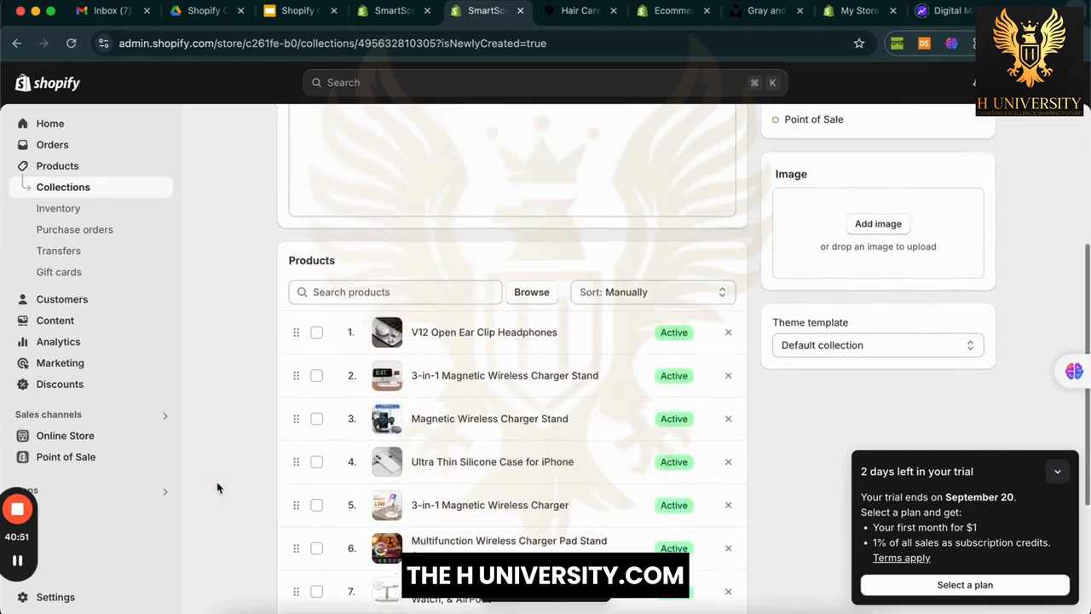
click(1057, 471)
scroll(1037, 423, down, 5)
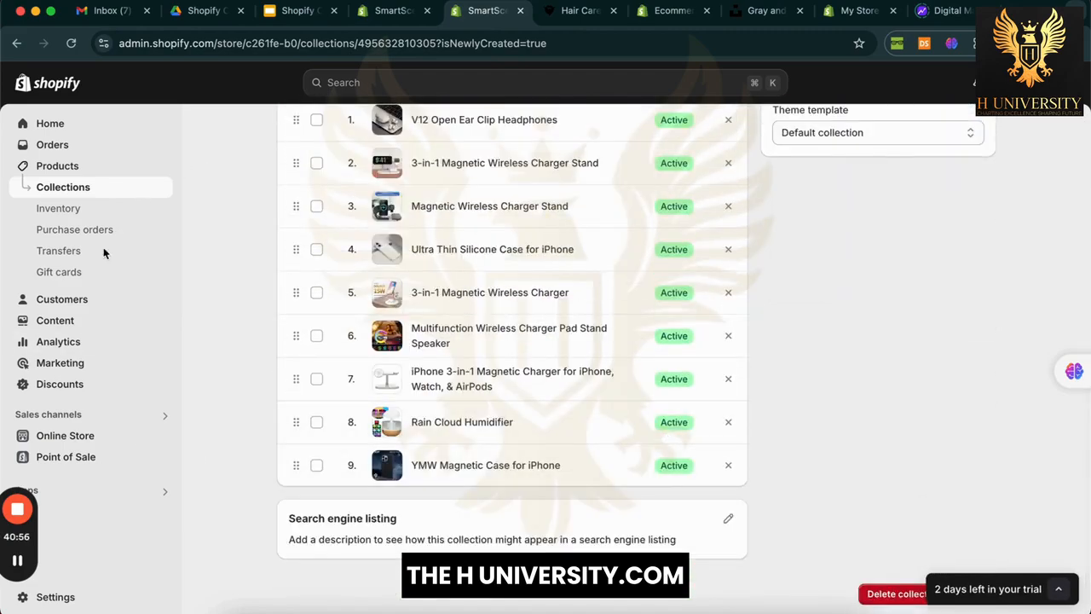
Step: Open the Sense theme for customization and bring up the settings of the home page's Featured collection section
click(81, 437)
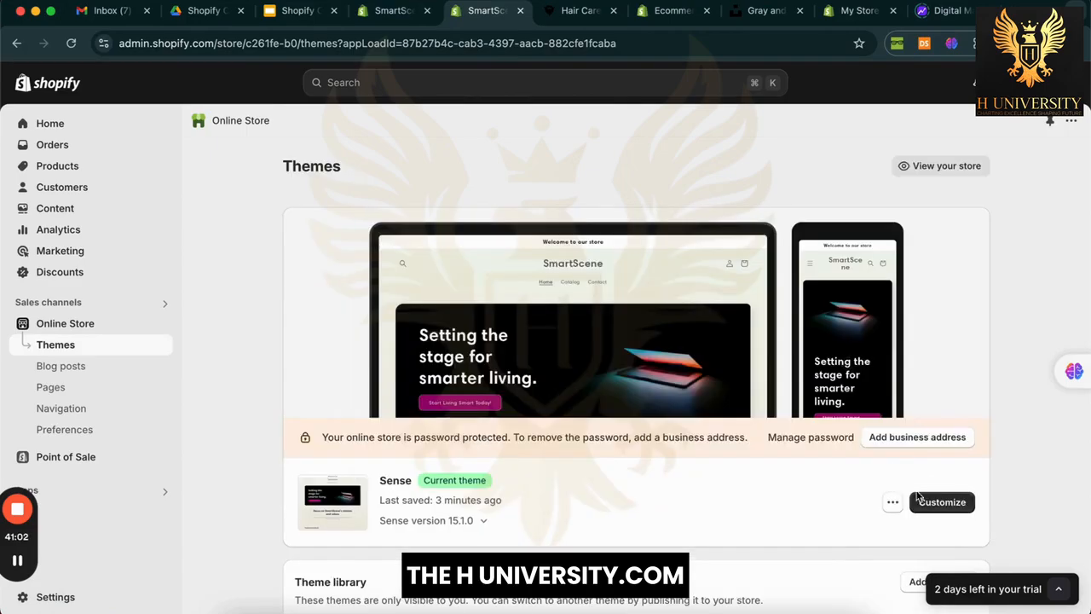
click(930, 503)
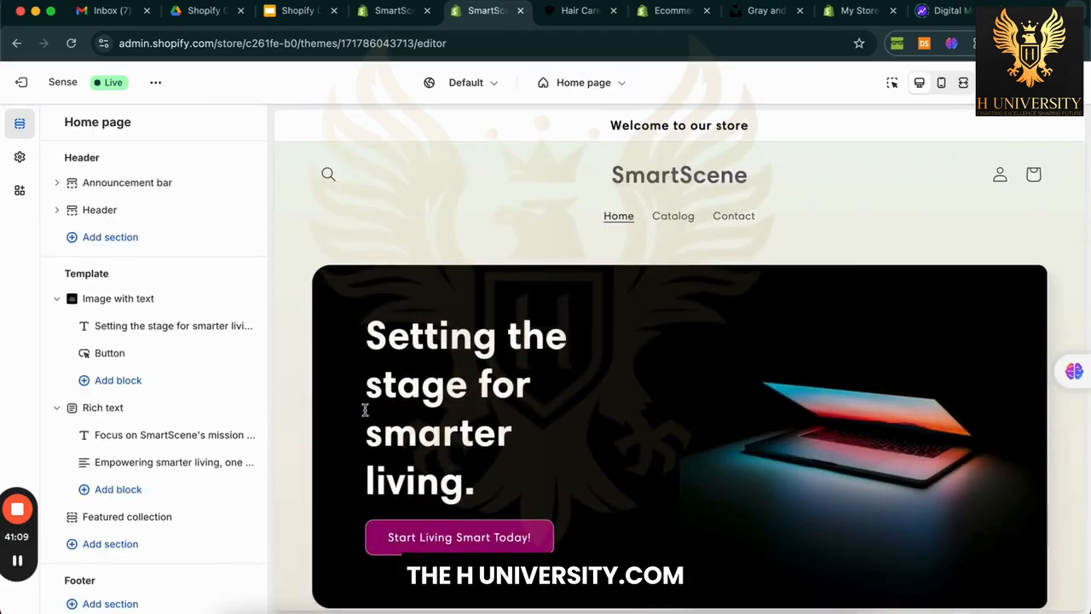
scroll(365, 410, down, 10)
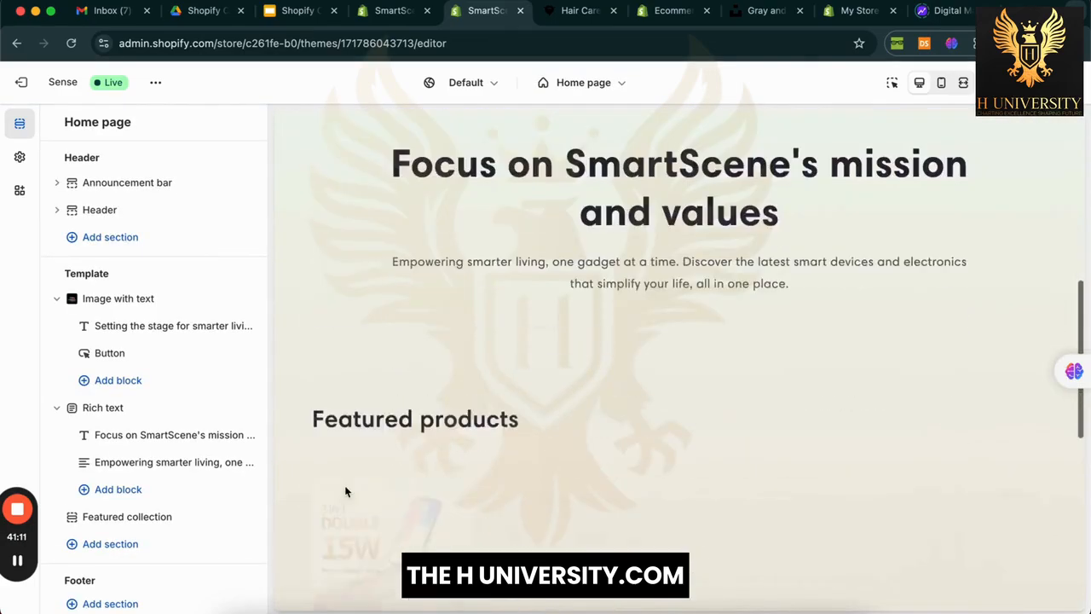
scroll(345, 491, down, 5)
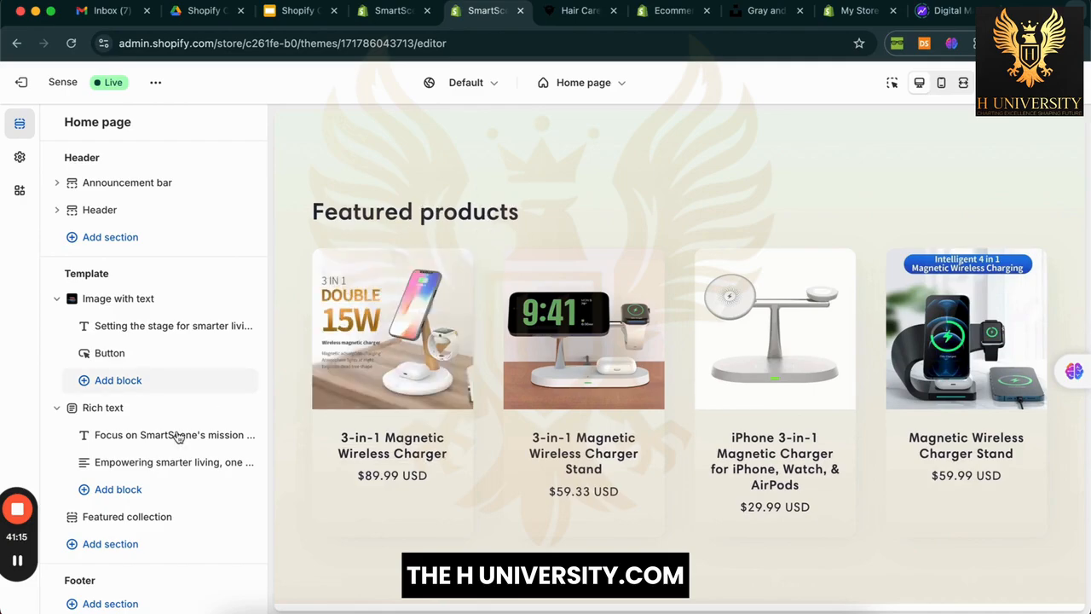
click(165, 517)
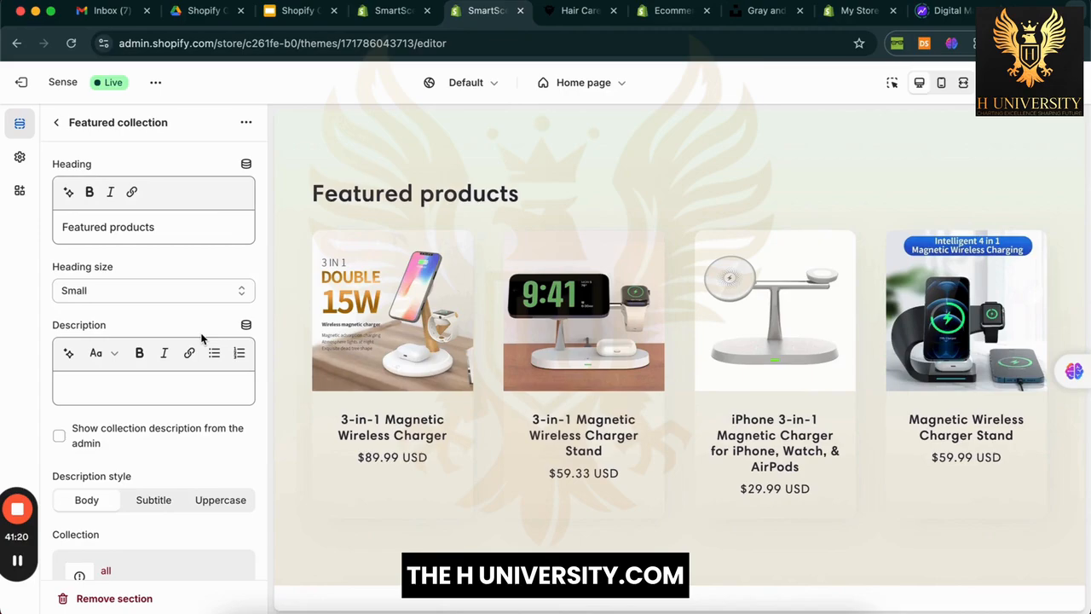
Step: Change the Featured collection section's source collection to Best Sellers
scroll(202, 338, down, 5)
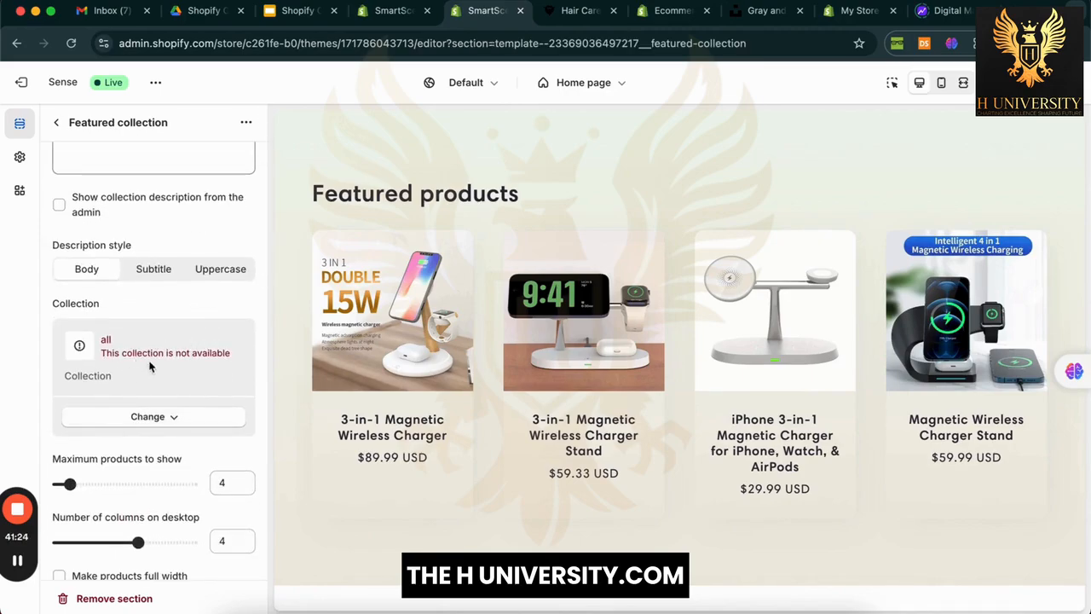
click(168, 420)
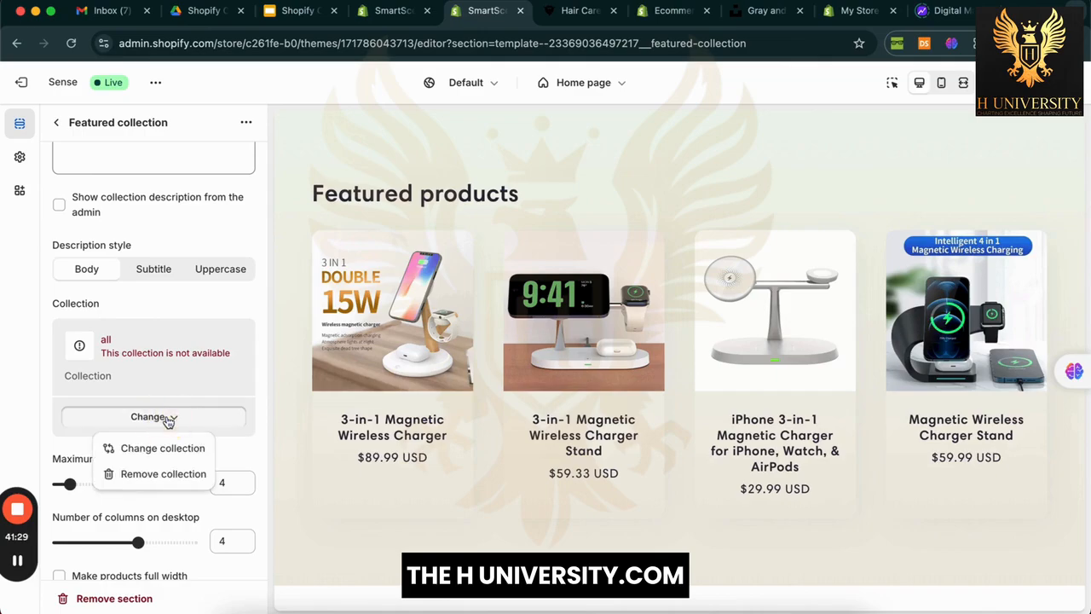
click(183, 451)
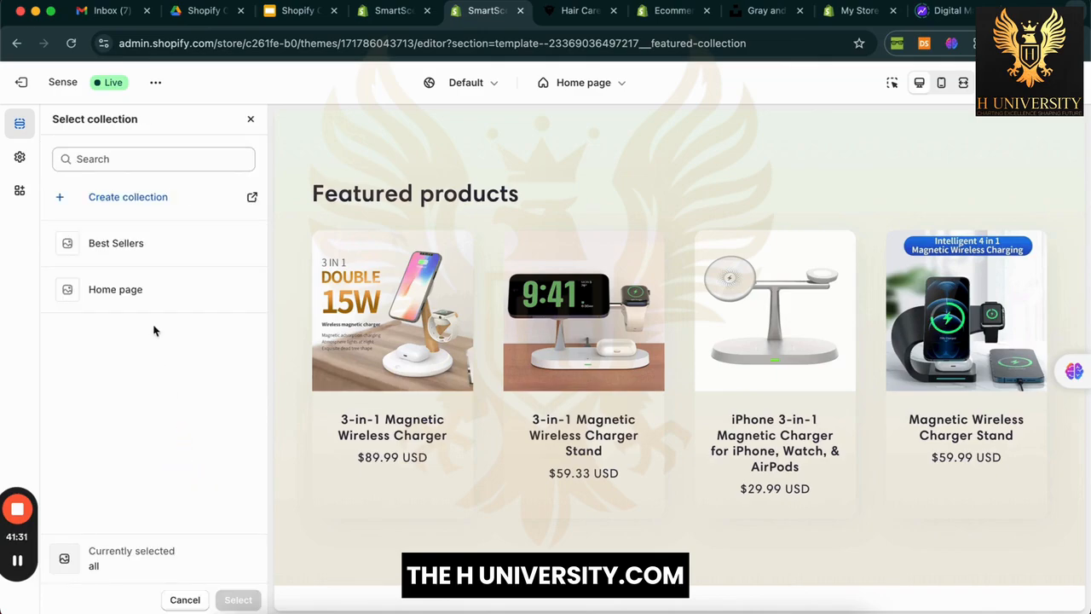
click(175, 244)
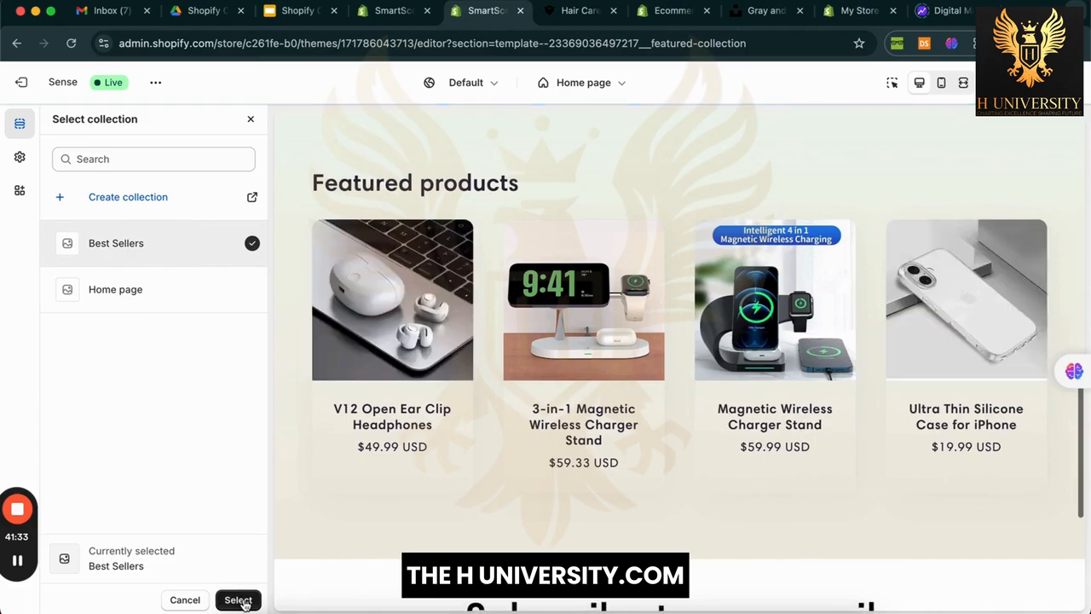
click(239, 600)
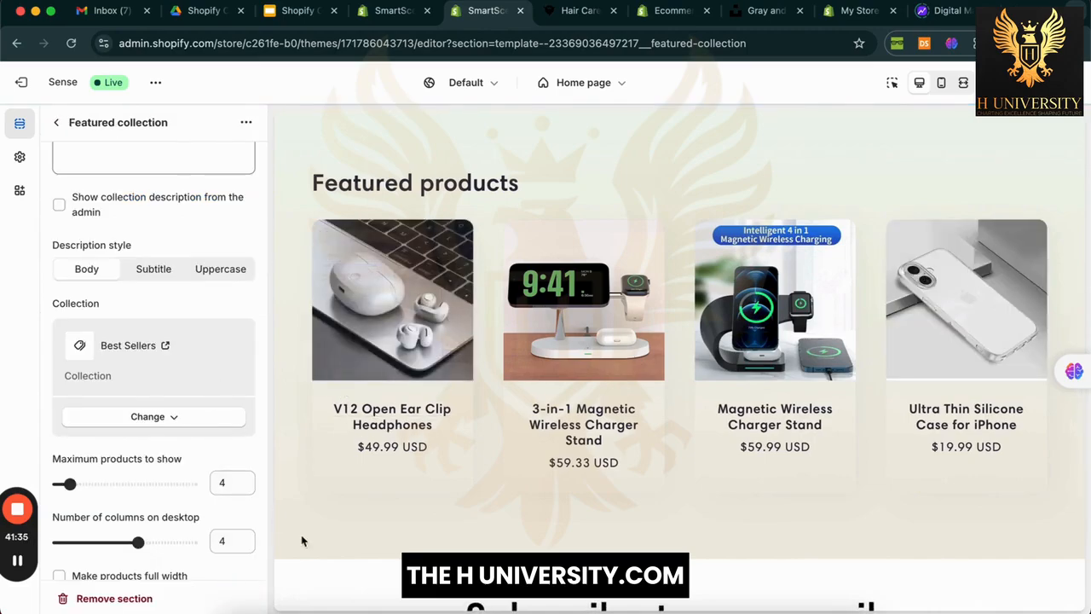
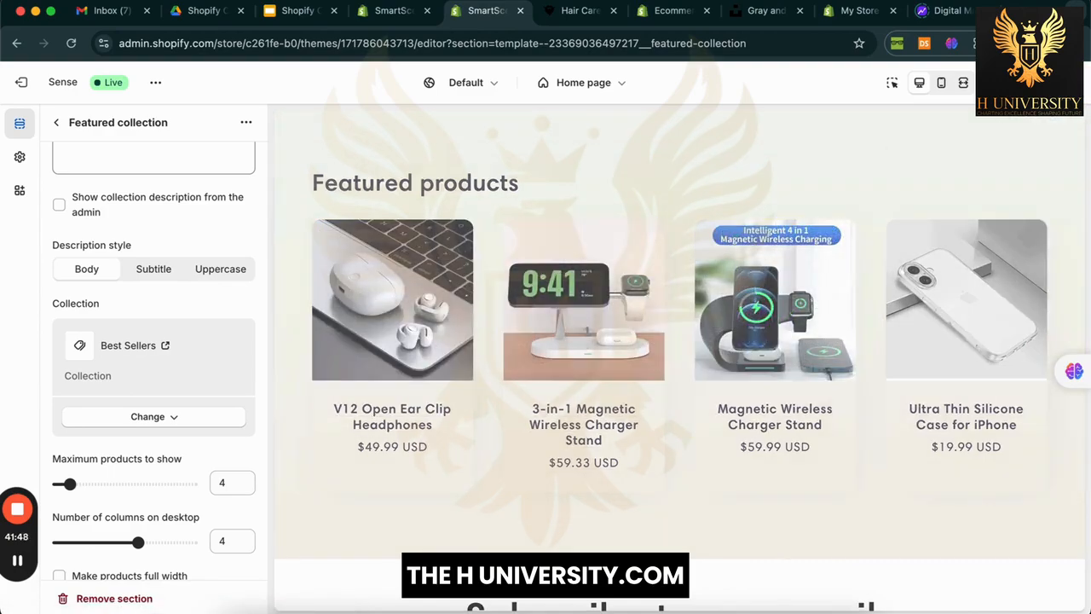
scroll(198, 375, up, 3)
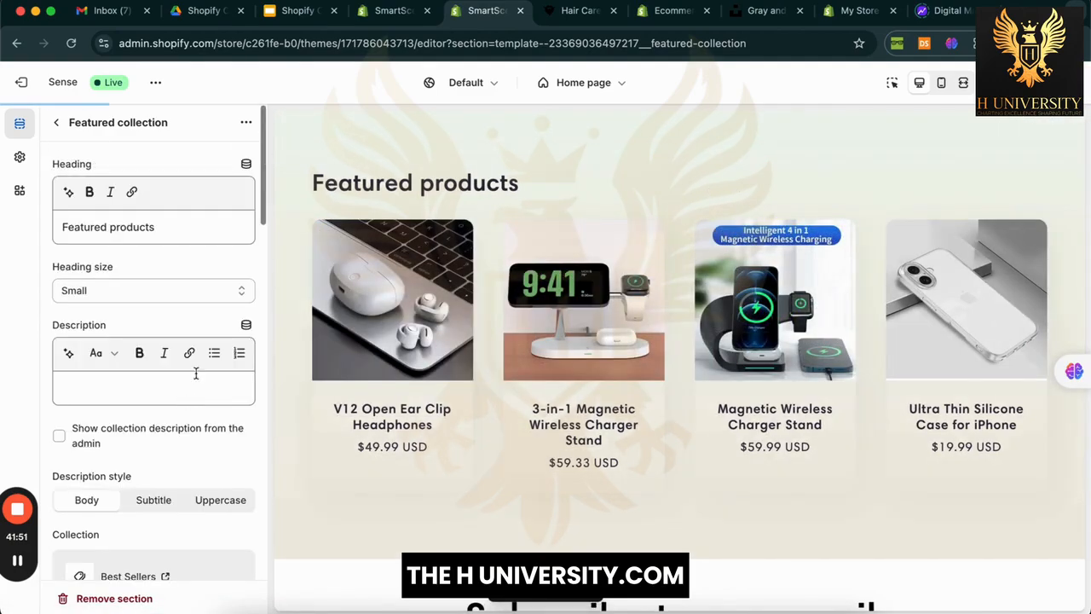
Step: Change the Featured collection section's heading to "Best Sellers Of The Month!"
double_click(72, 164)
drag(110, 227, 165, 227)
click(177, 226)
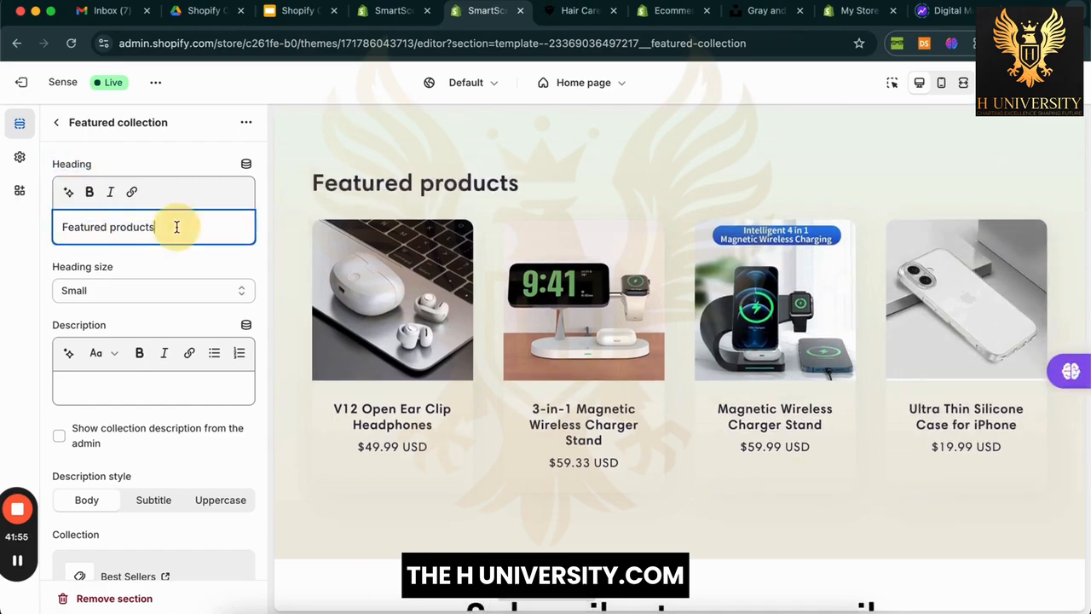
triple_click(177, 227)
text(B)
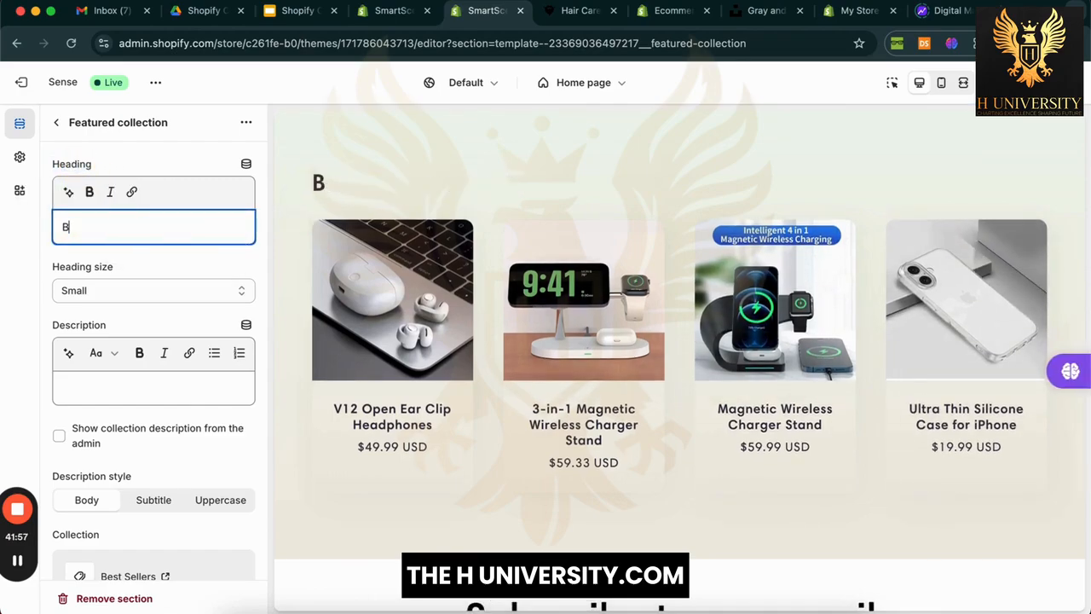
text(est Selle)
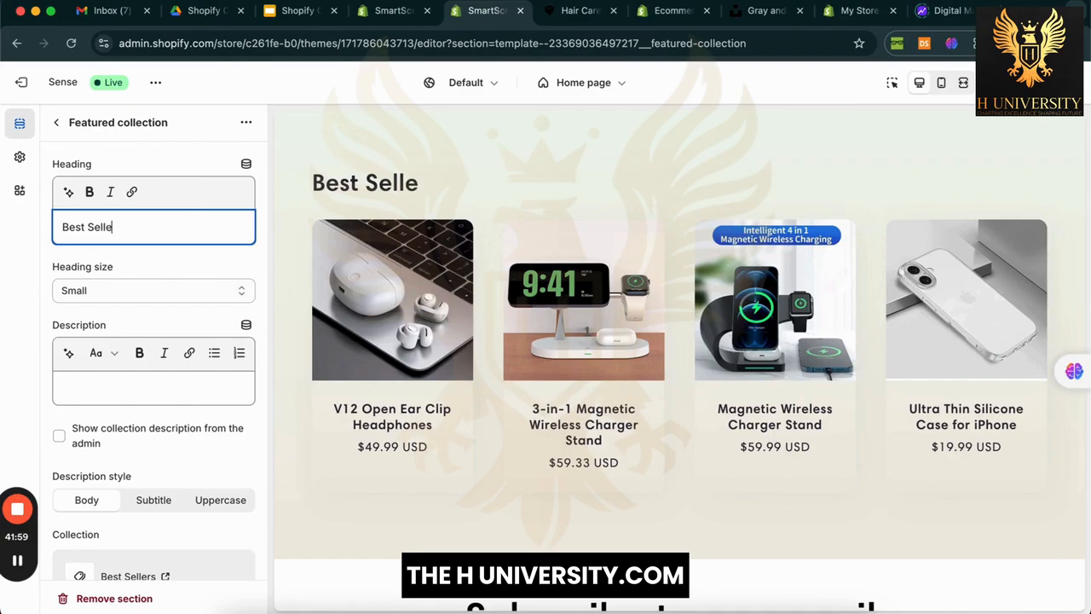
text(rs Of The Month!)
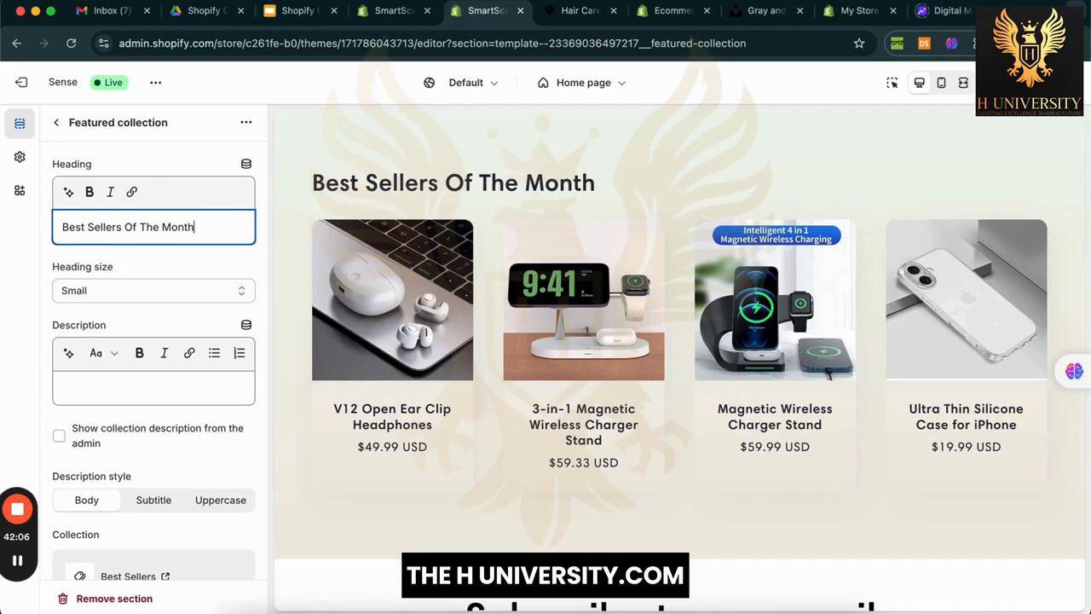
Step: Try the Medium heading size for the Featured collection section, and return it to Small
click(81, 290)
click(134, 292)
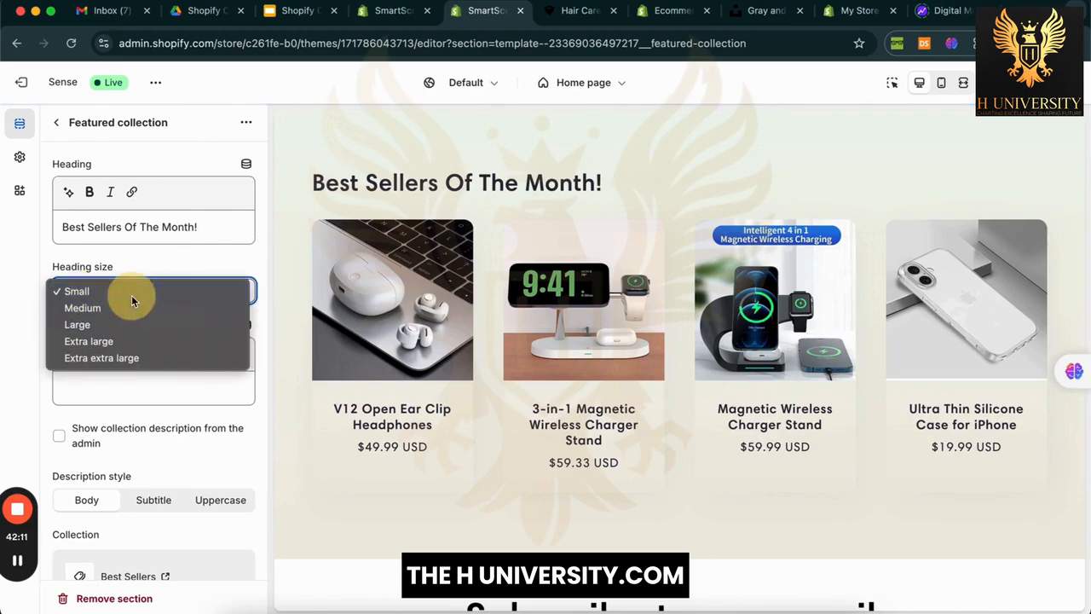
click(145, 297)
click(149, 308)
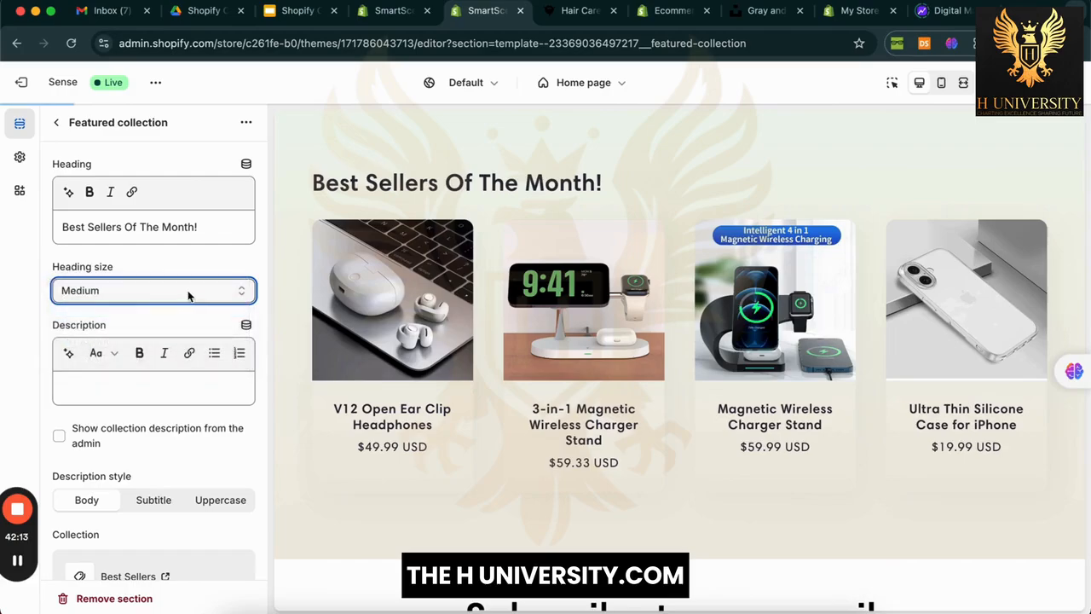
click(188, 295)
click(204, 274)
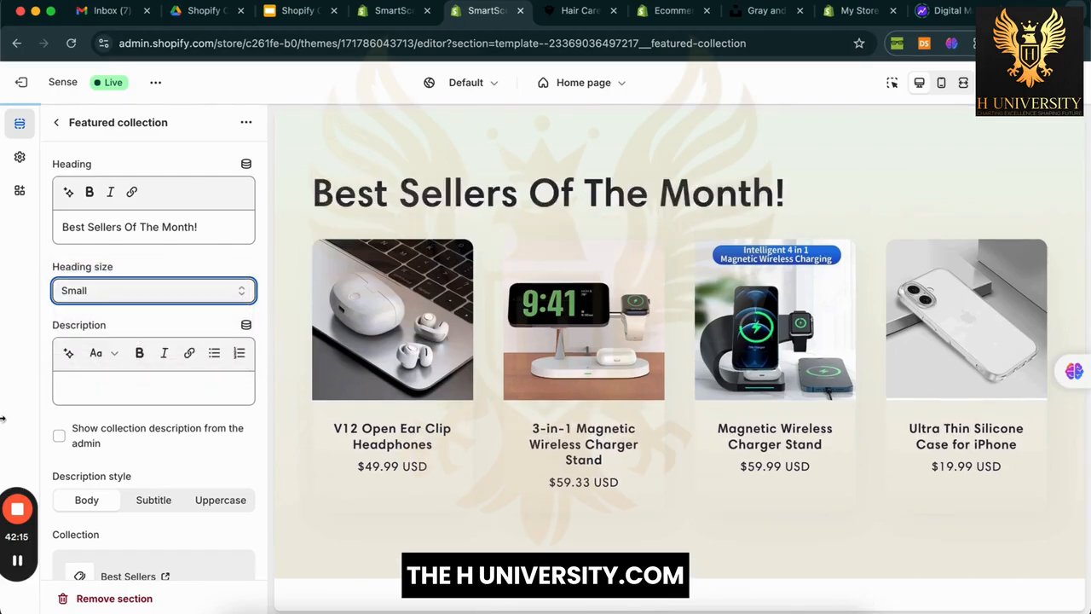
Step: Set the Featured collection section's maximum products to show to 8 and check the product grid in the preview
scroll(146, 415, down, 3)
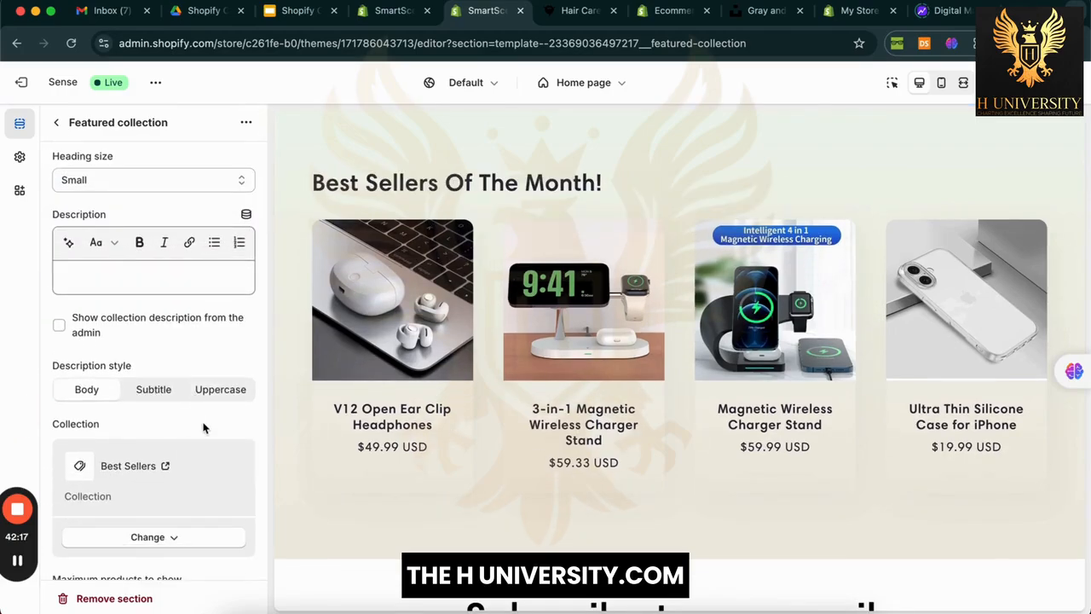
scroll(203, 428, down, 7)
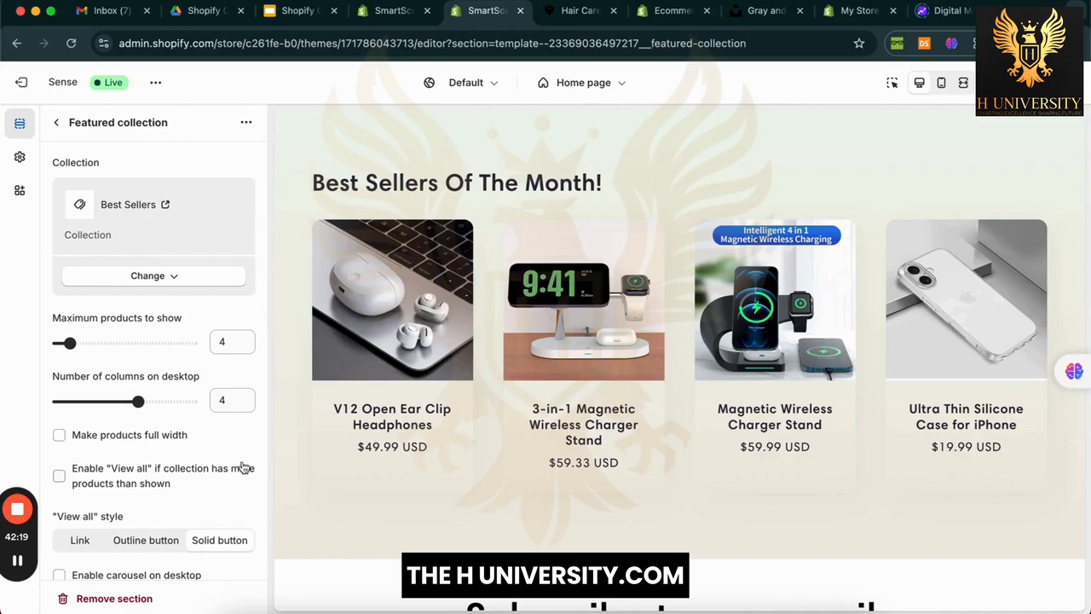
scroll(244, 467, down, 1)
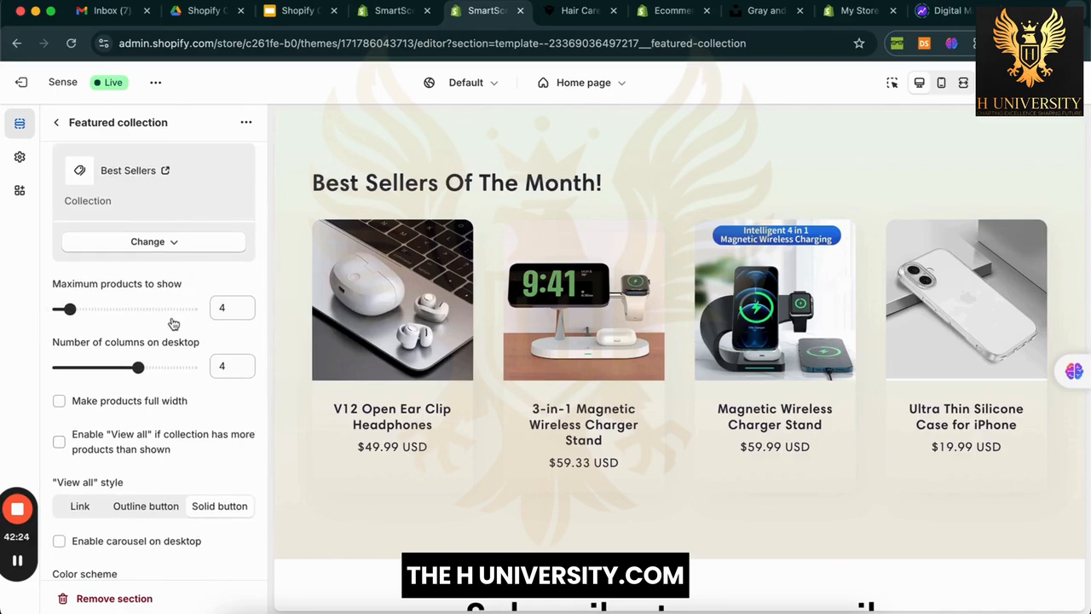
double_click(70, 288)
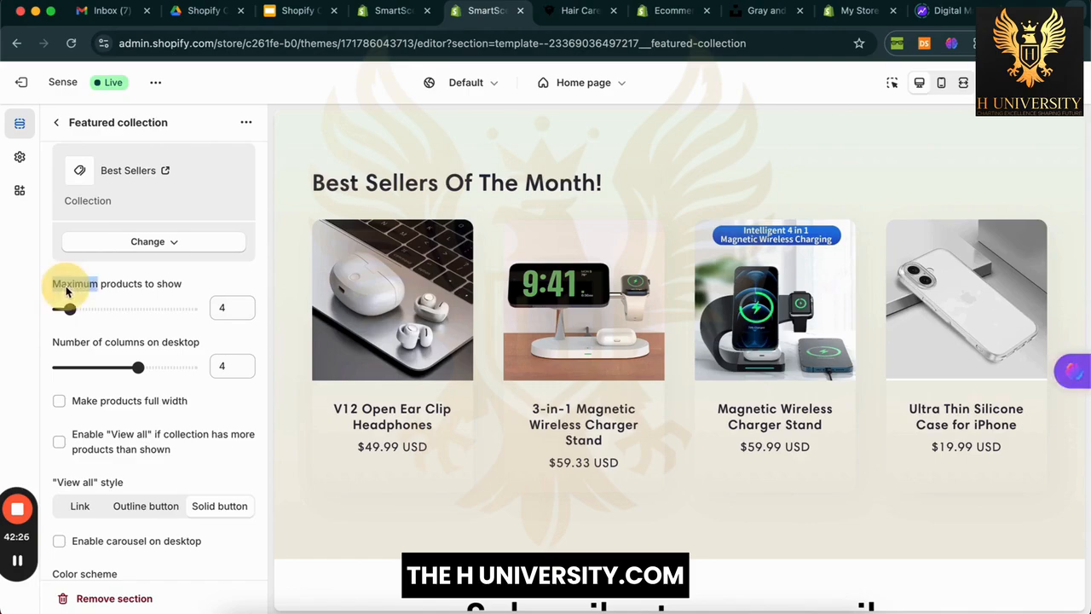
click(166, 279)
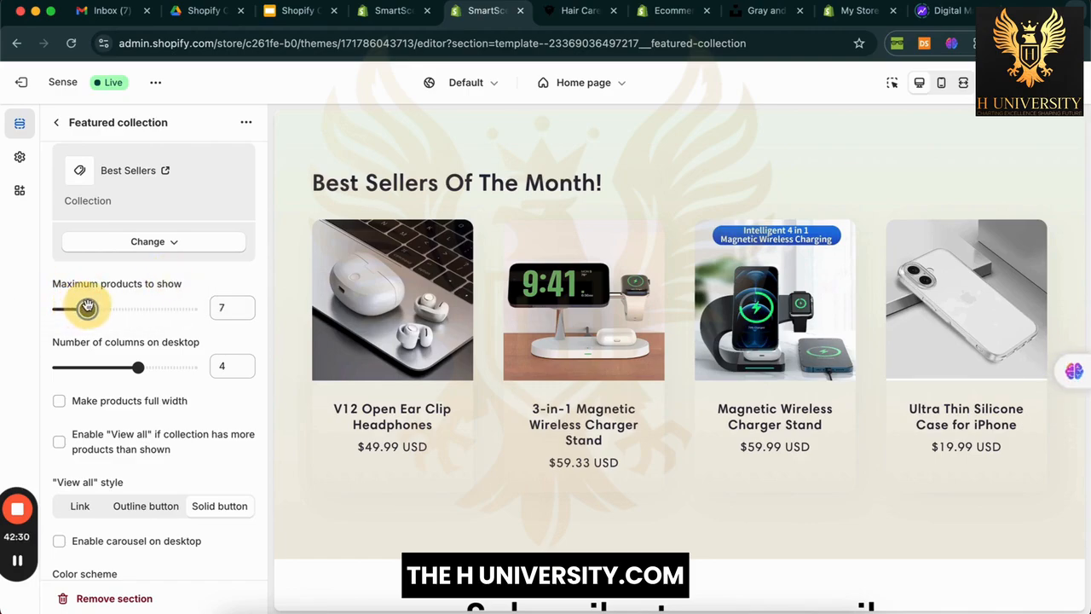
drag(98, 308, 93, 308)
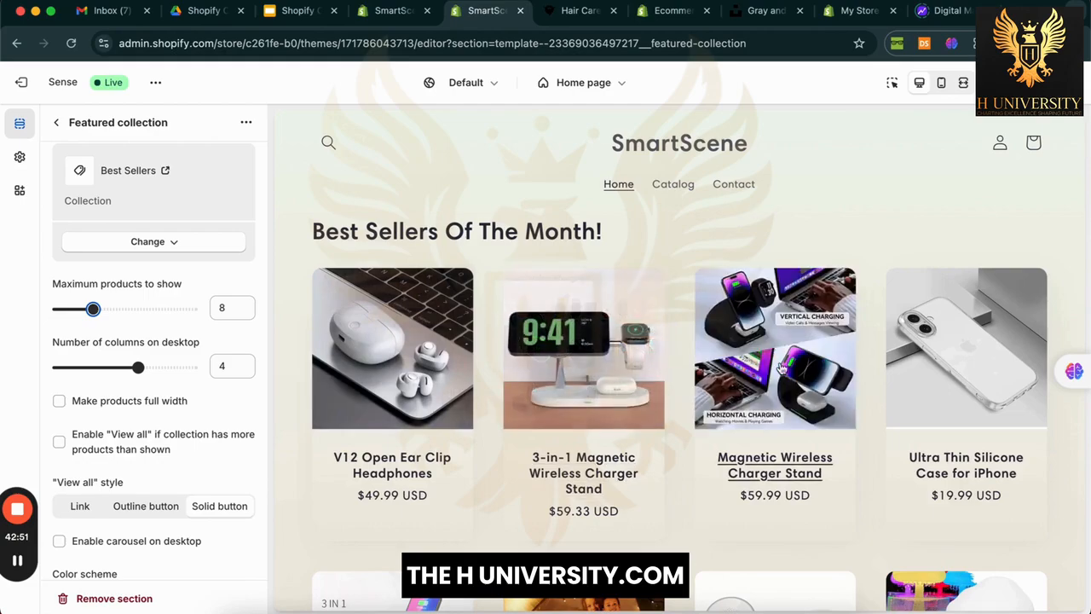
scroll(944, 358, down, 1)
scroll(809, 134, down, 2)
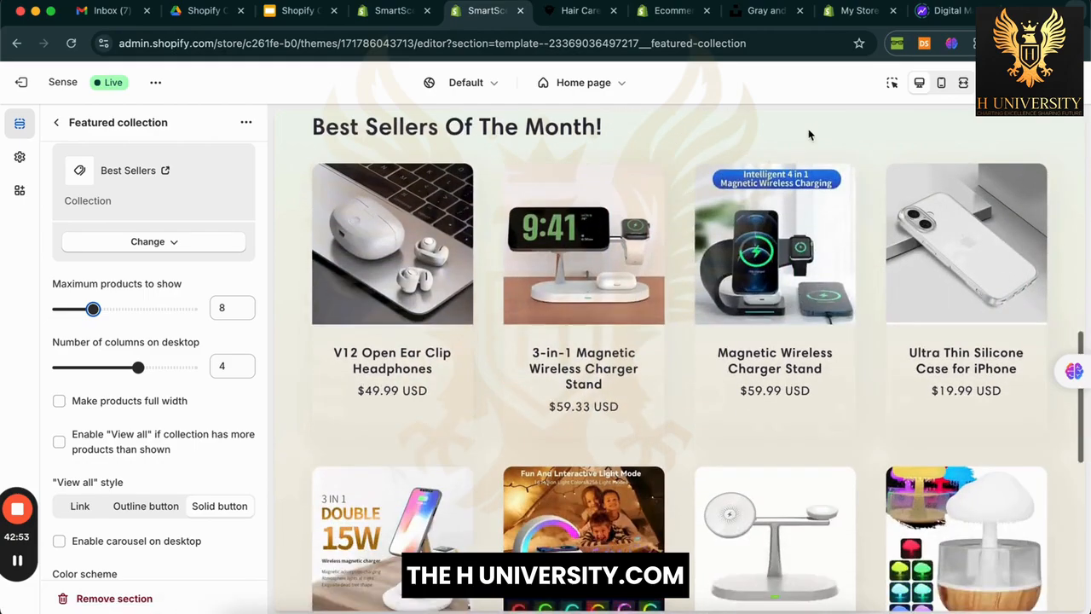
scroll(297, 435, down, 1)
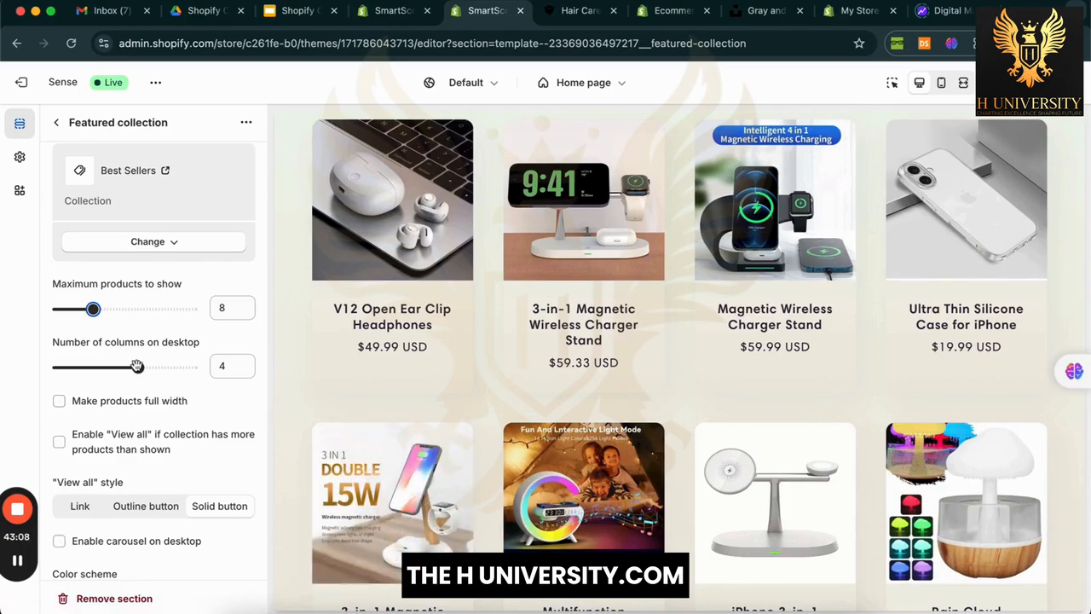
Step: Try a 3-column desktop layout for the featured products, and restore it to 4 columns
drag(137, 366, 112, 366)
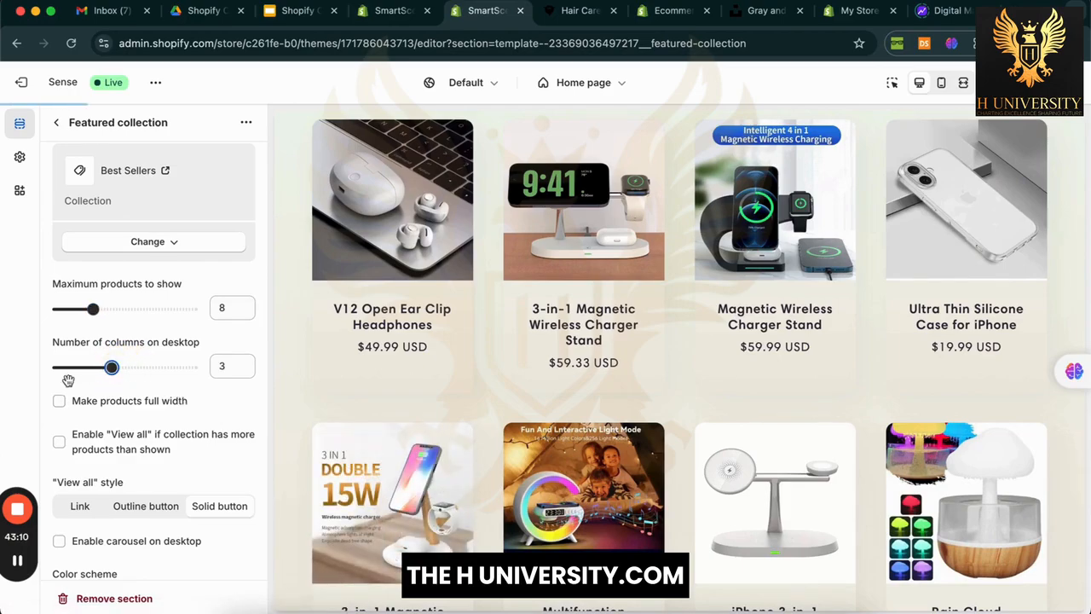
scroll(729, 156, down, 5)
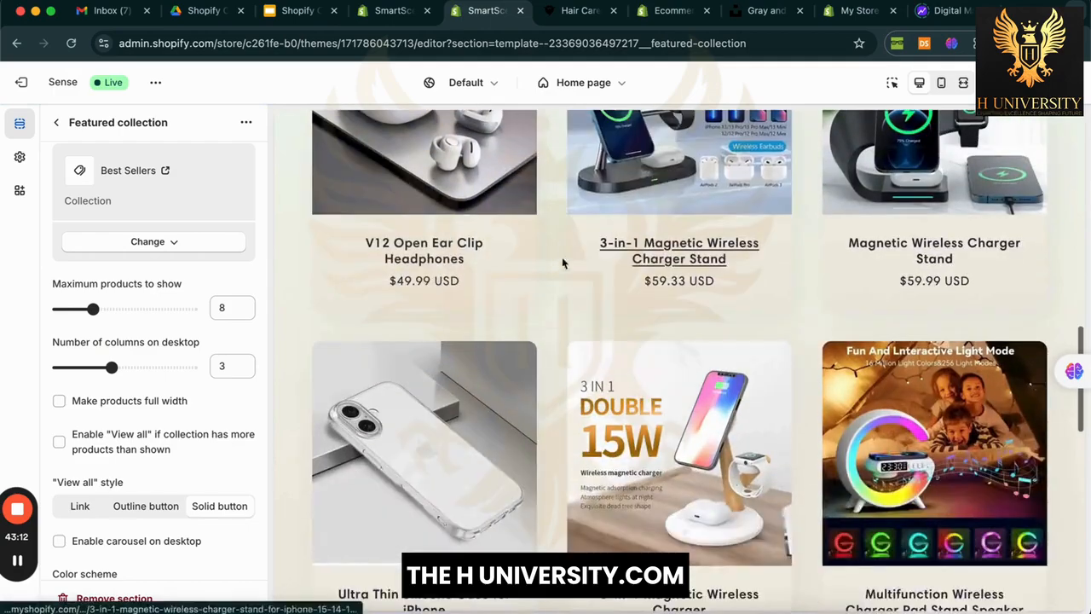
scroll(554, 322, down, 5)
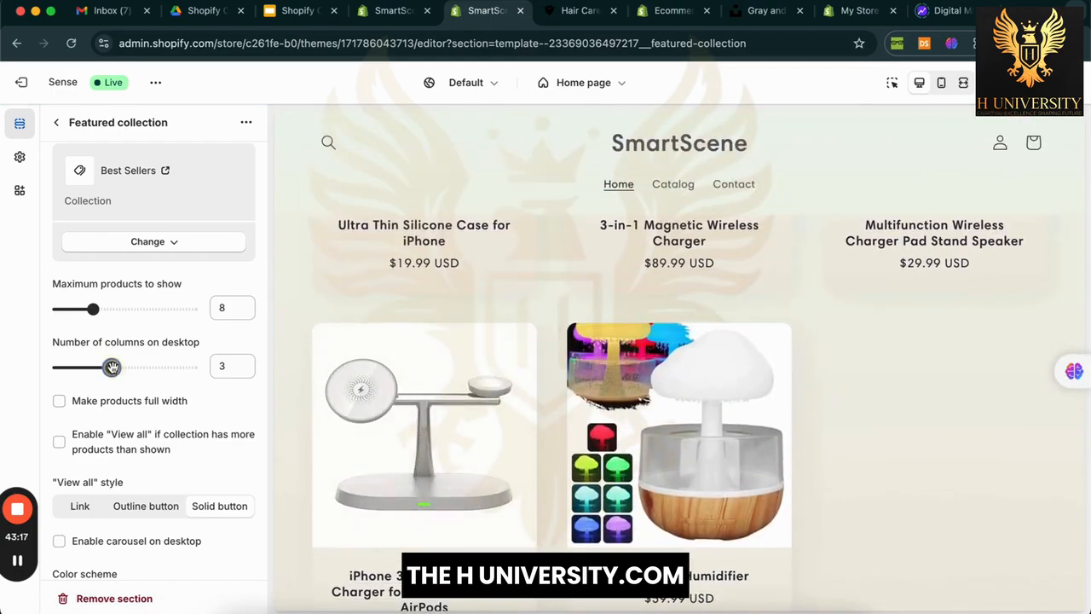
drag(111, 366, 138, 366)
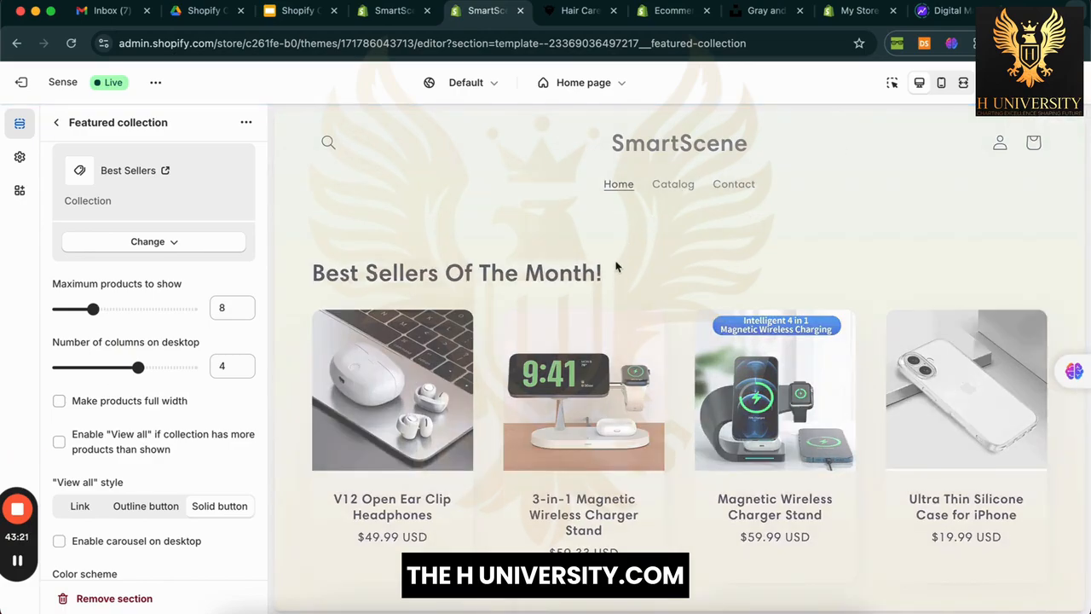
Step: Review the Best Sellers grid and the remaining collection options, and return to the home page section list to examine the page up to its header
scroll(616, 270, down, 4)
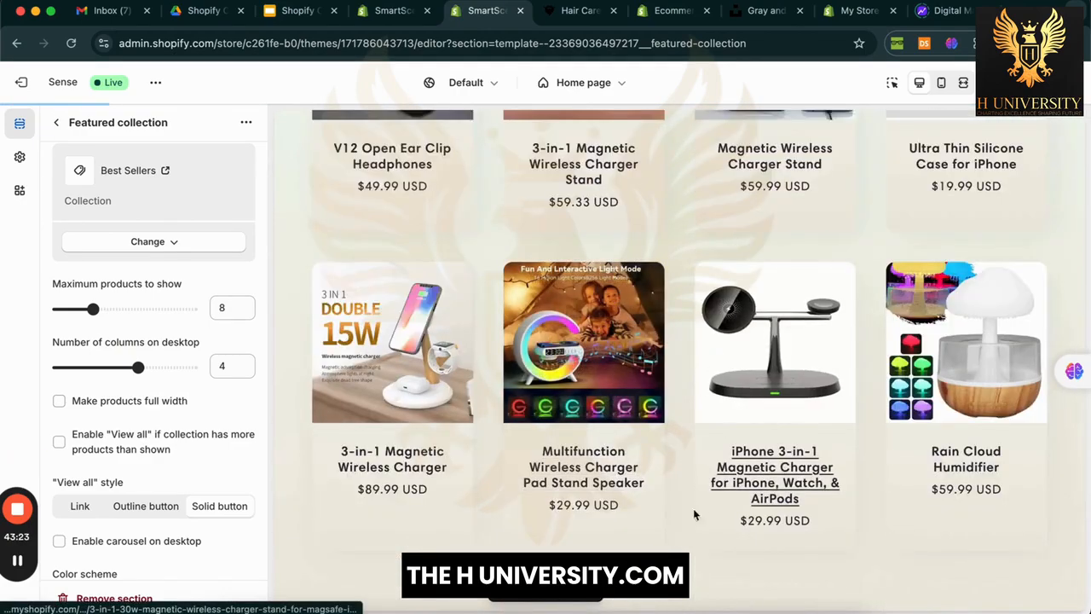
scroll(683, 545, down, 4)
scroll(684, 545, up, 3)
scroll(682, 546, down, 4)
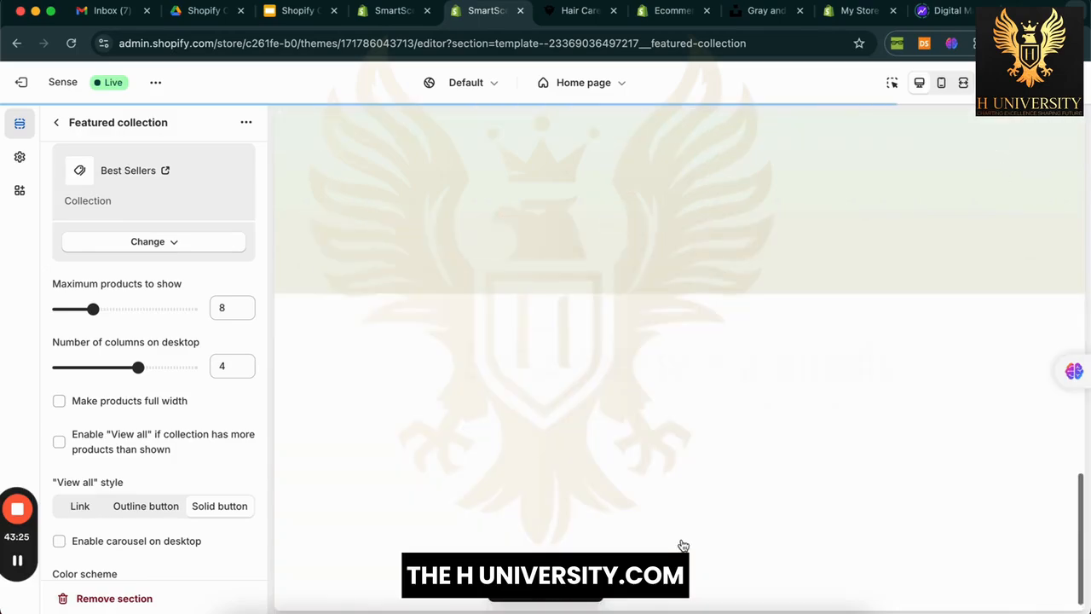
scroll(683, 545, down, 1)
scroll(683, 546, up, 3)
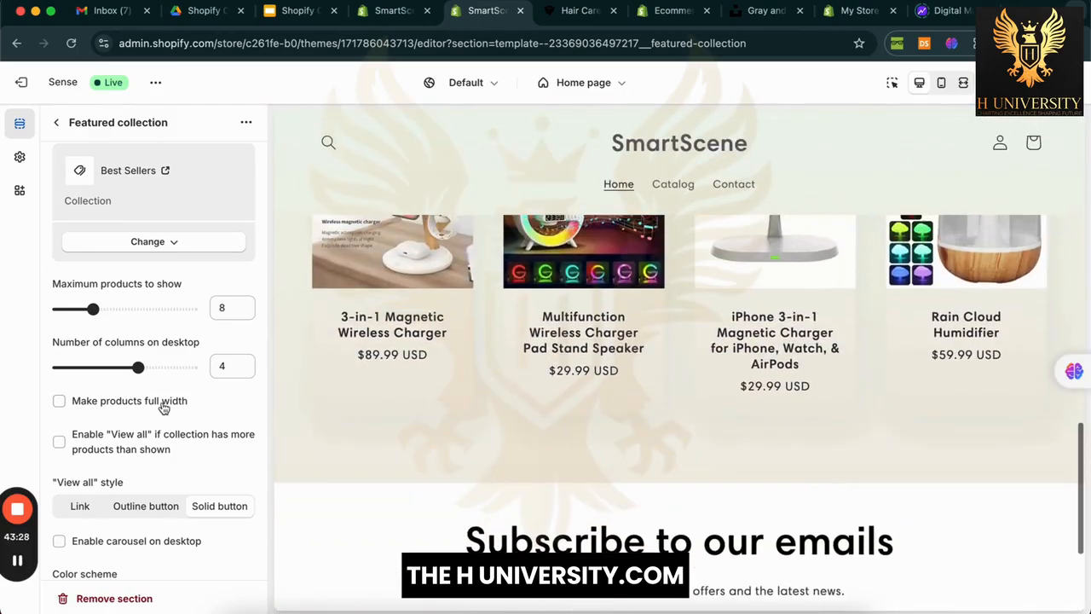
scroll(164, 408, down, 5)
scroll(162, 299, up, 10)
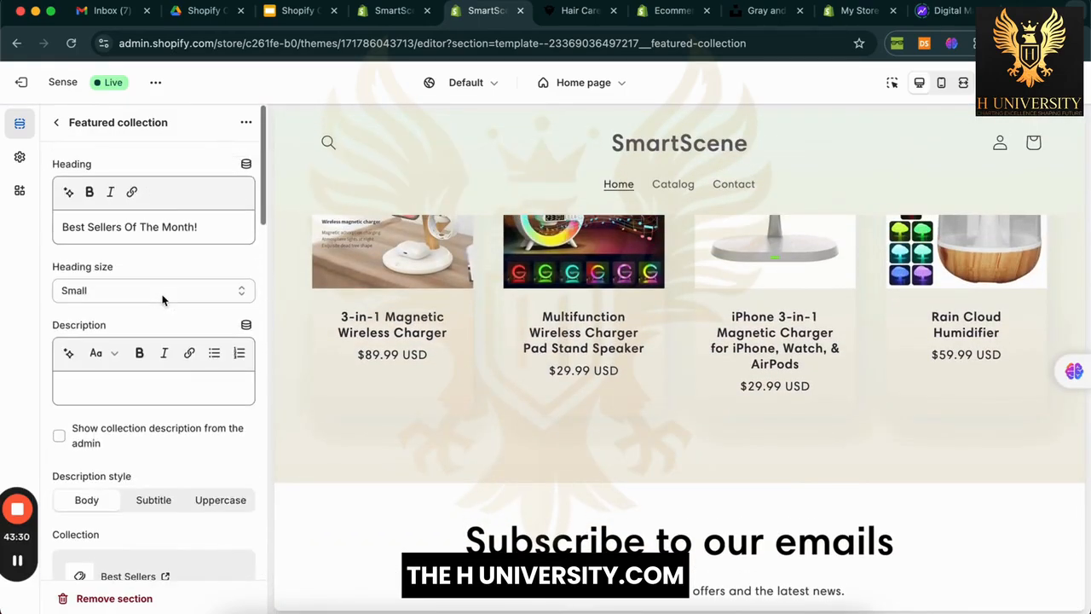
click(58, 123)
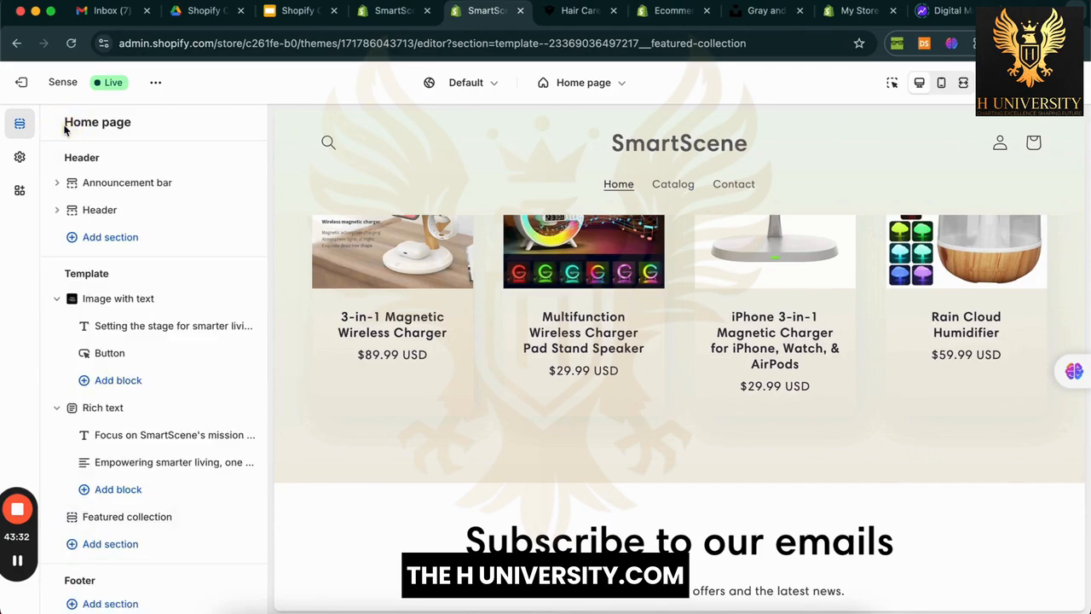
scroll(490, 413, up, 10)
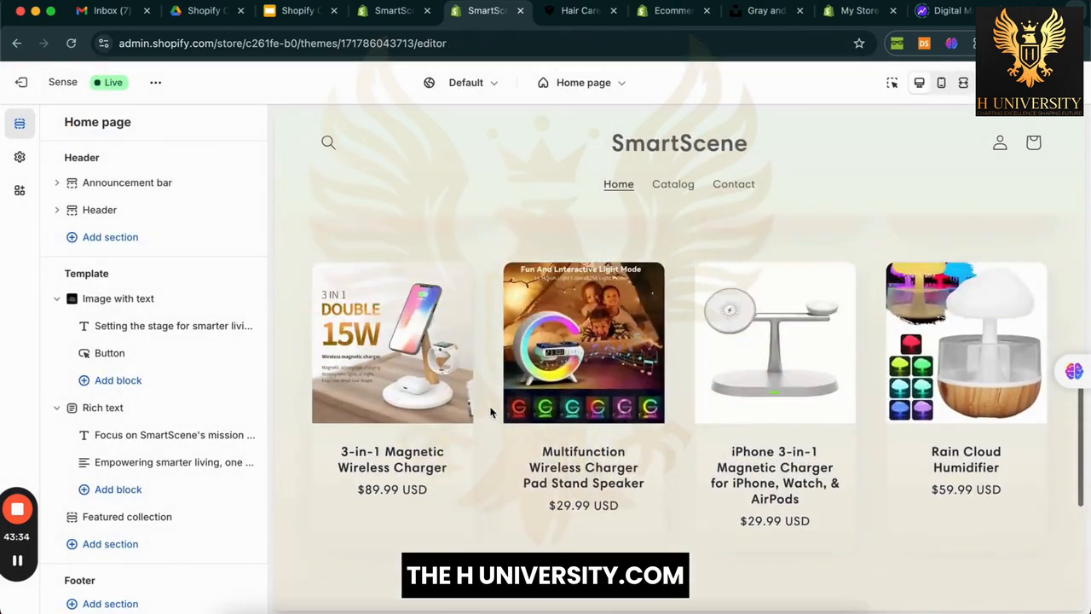
scroll(490, 407, down, 2)
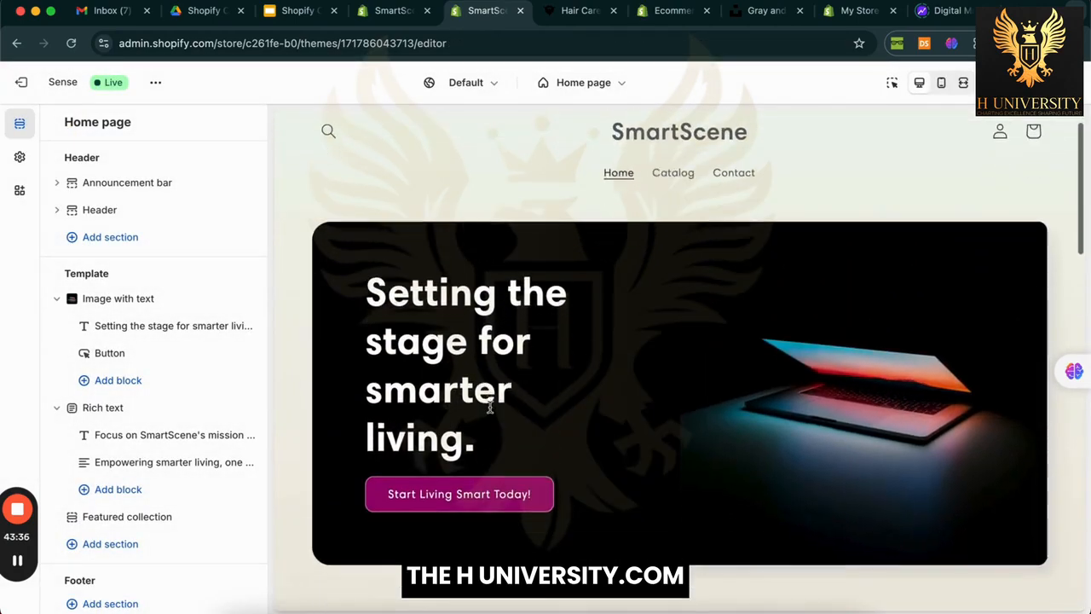
scroll(337, 174, up, 2)
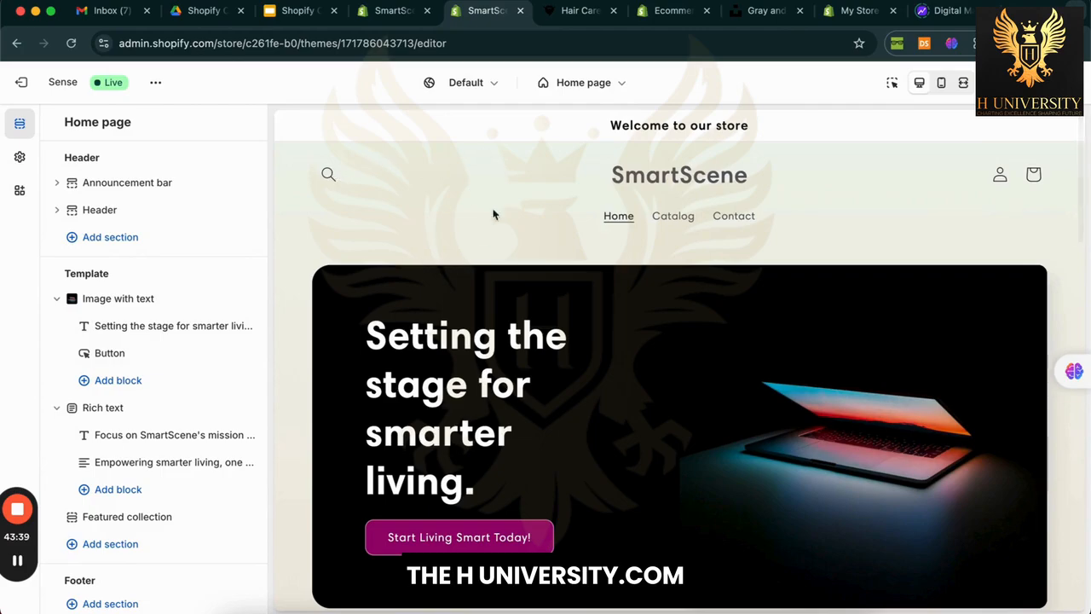
Step: Open the Header section's settings and change its color scheme to Scheme 2
click(56, 210)
click(132, 213)
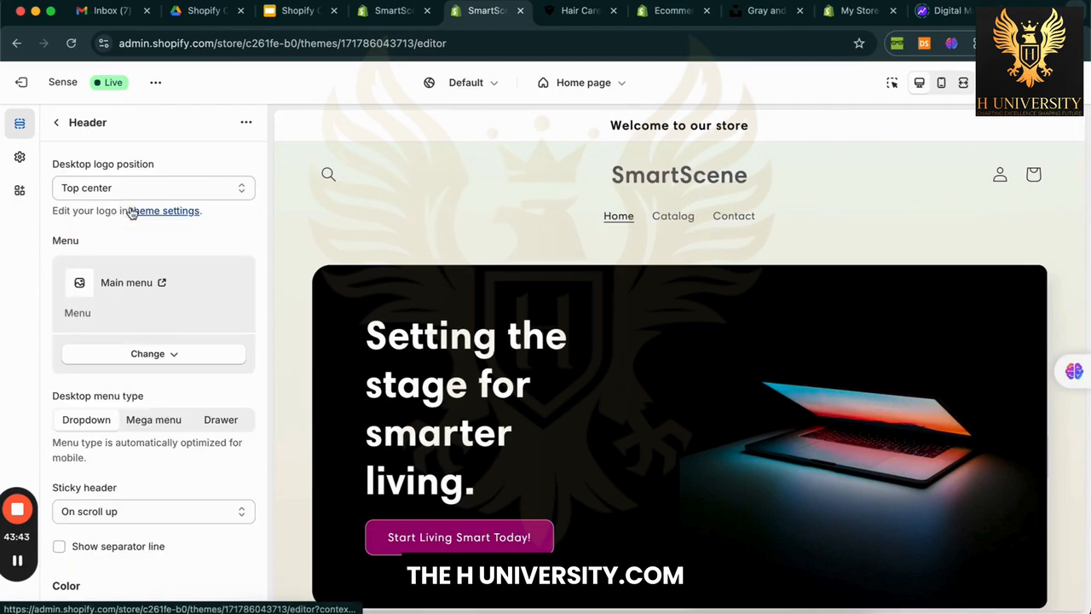
scroll(166, 340, down, 5)
scroll(167, 340, down, 4)
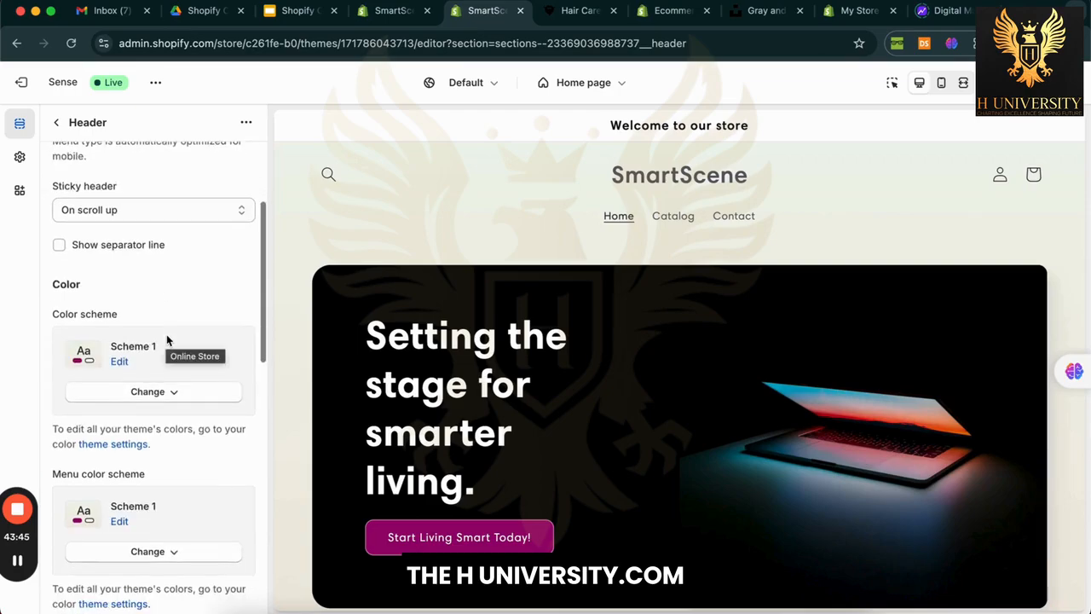
click(170, 310)
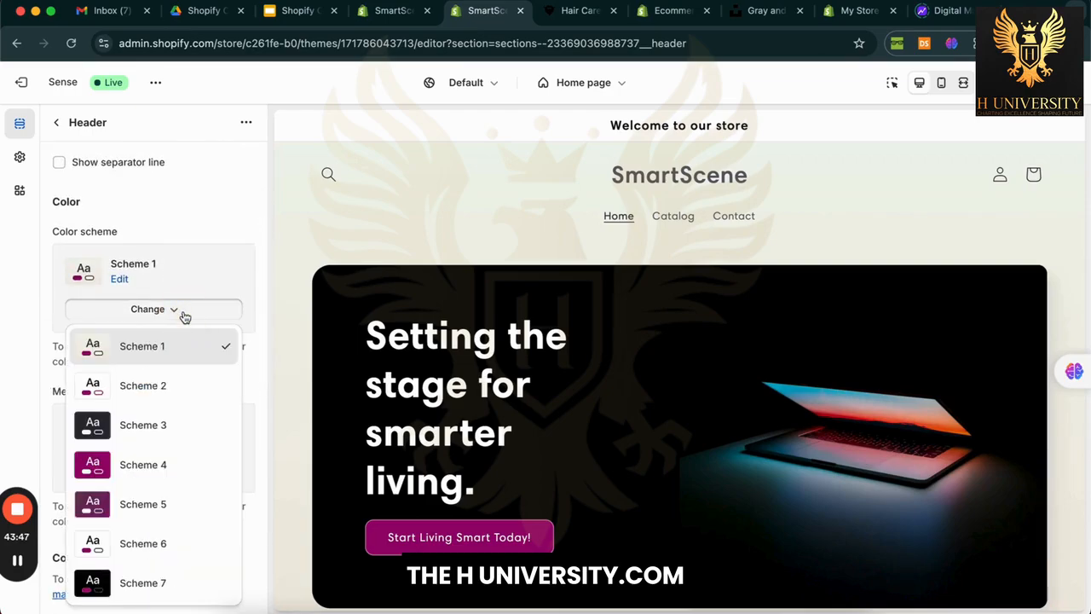
click(181, 385)
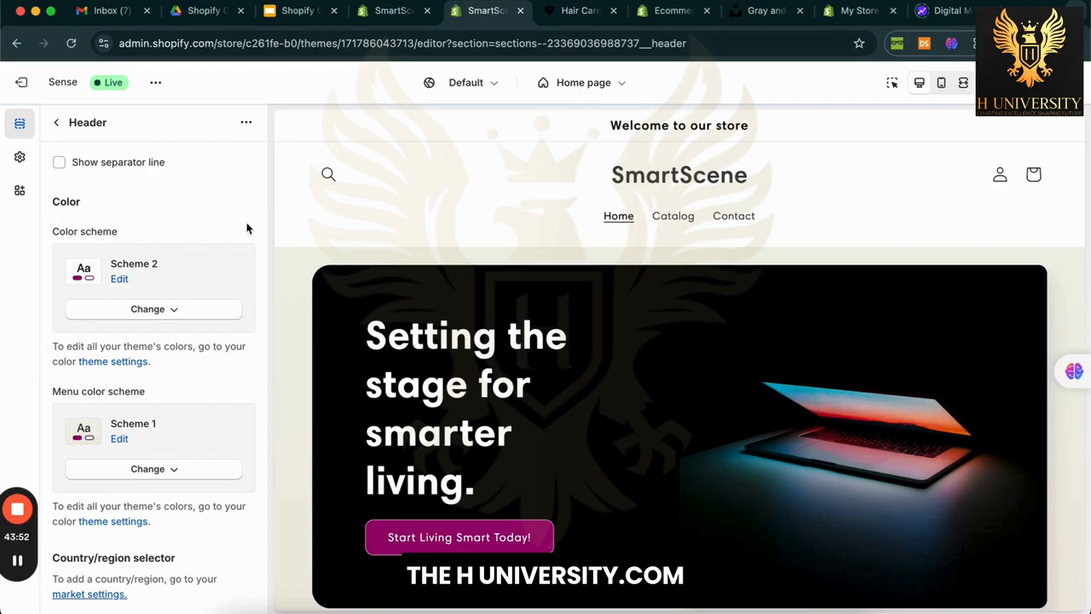
Step: Change the header's menu color scheme to Scheme 2
scroll(198, 378, down, 3)
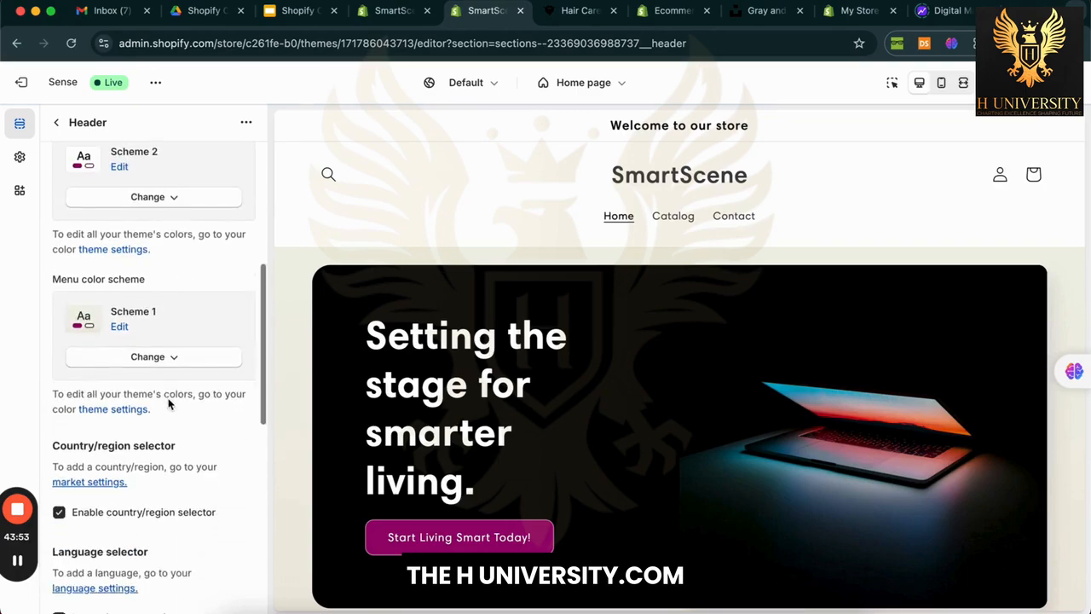
click(203, 358)
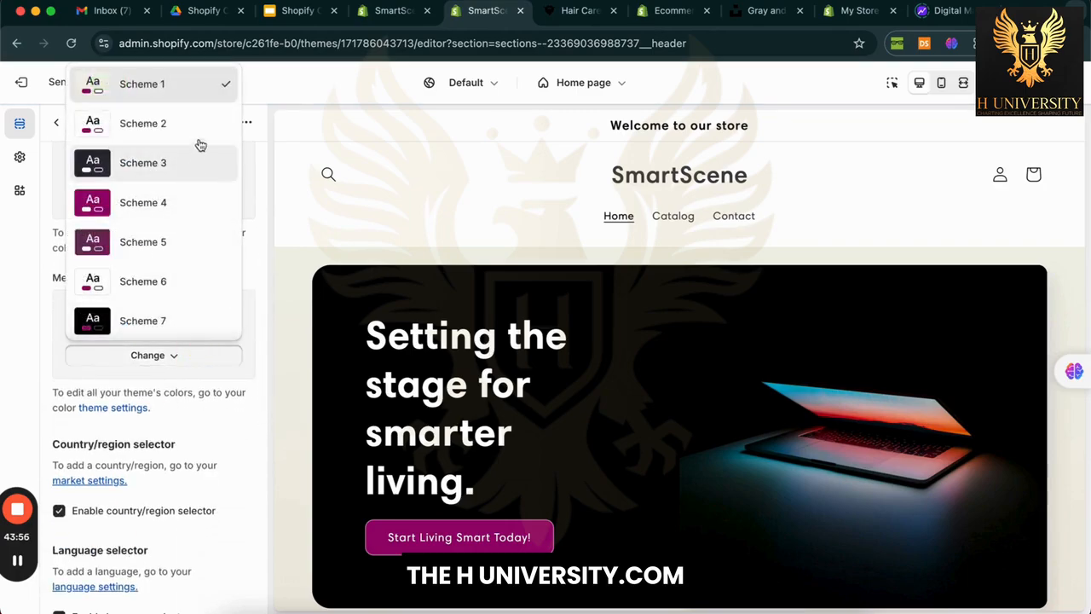
click(207, 106)
click(205, 356)
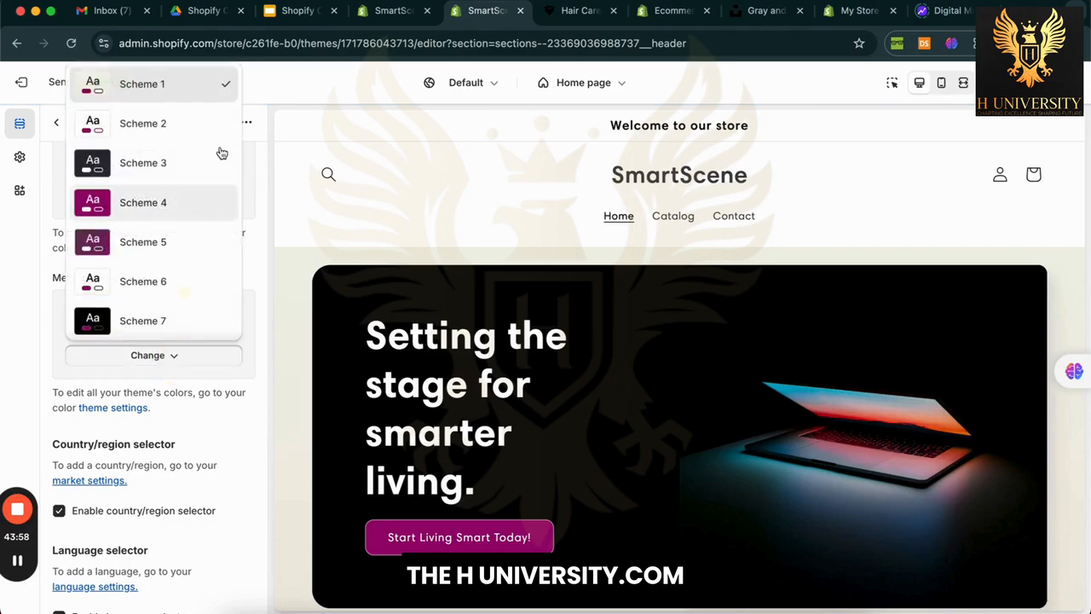
click(206, 135)
scroll(193, 482, down, 5)
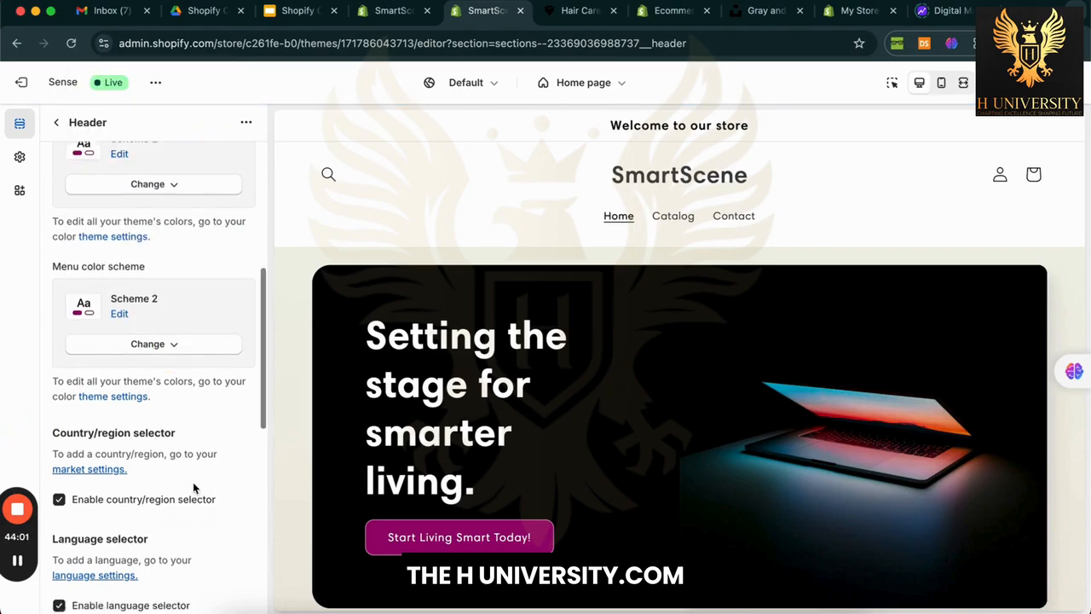
Step: Review the Header section's remaining options, including its theme settings, and return to the home page section list
scroll(193, 482, down, 3)
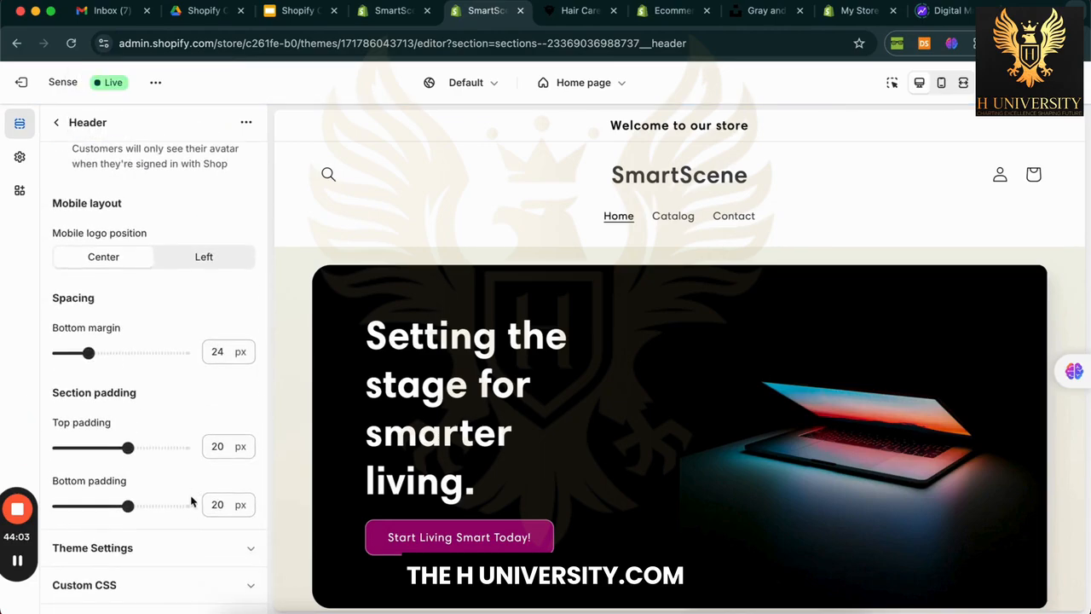
click(196, 550)
scroll(216, 375, down, 2)
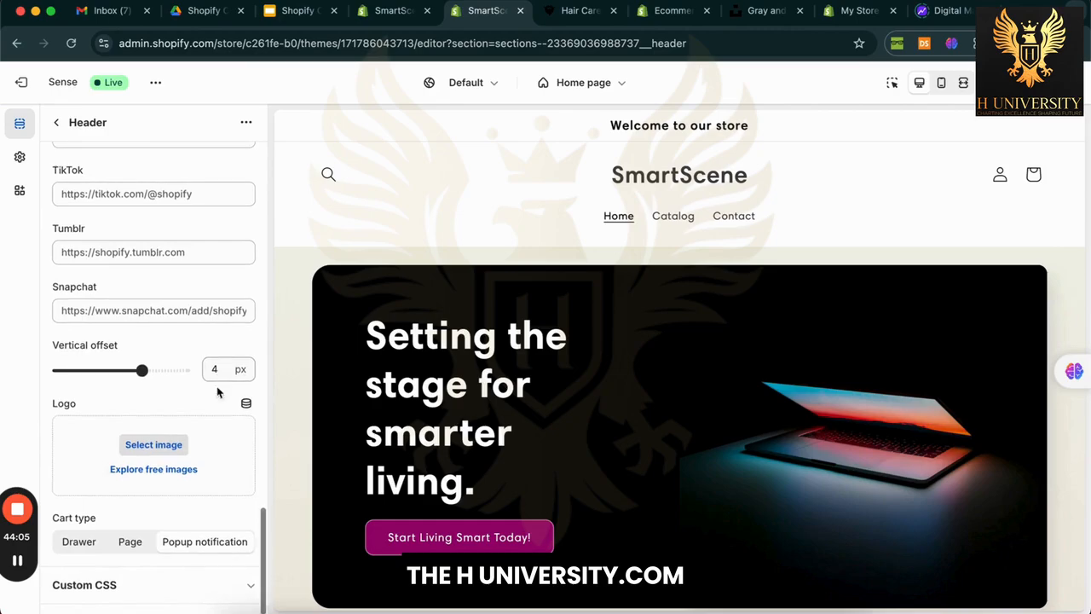
scroll(187, 512, up, 1)
scroll(197, 442, up, 10)
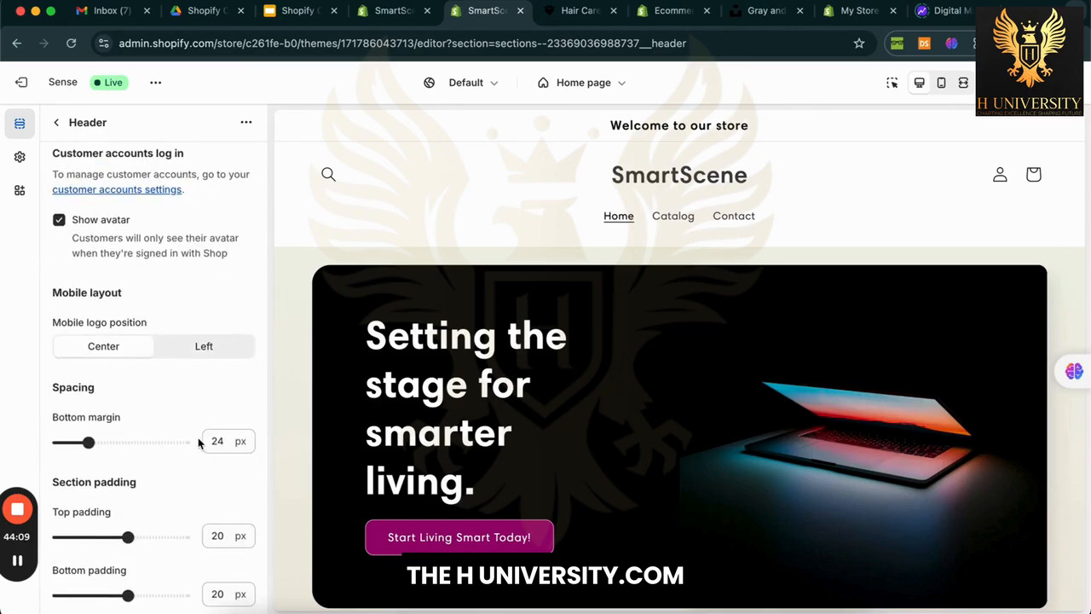
scroll(199, 442, down, 10)
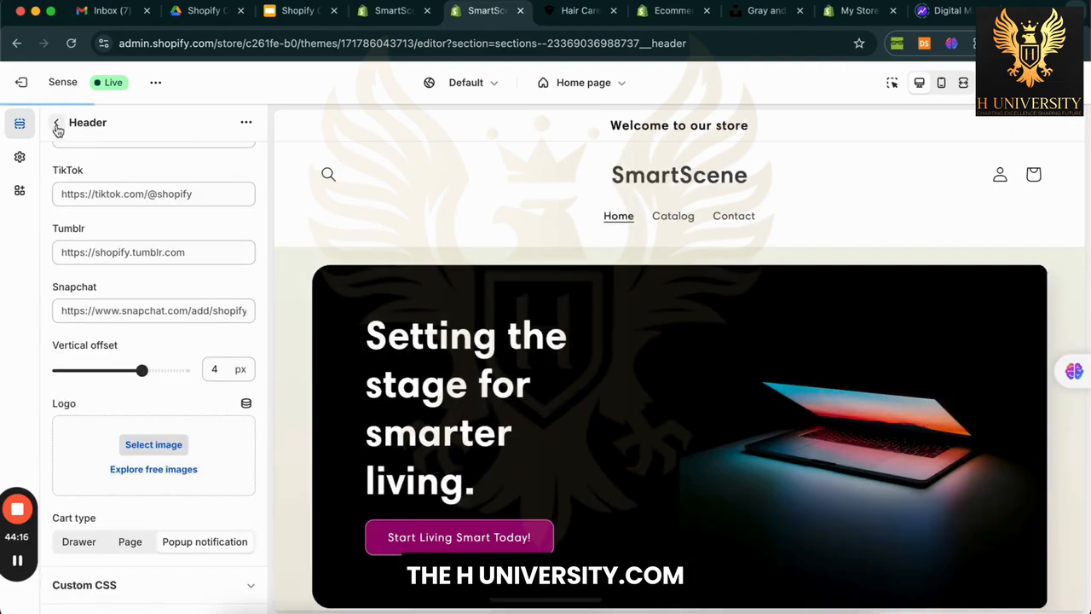
click(57, 124)
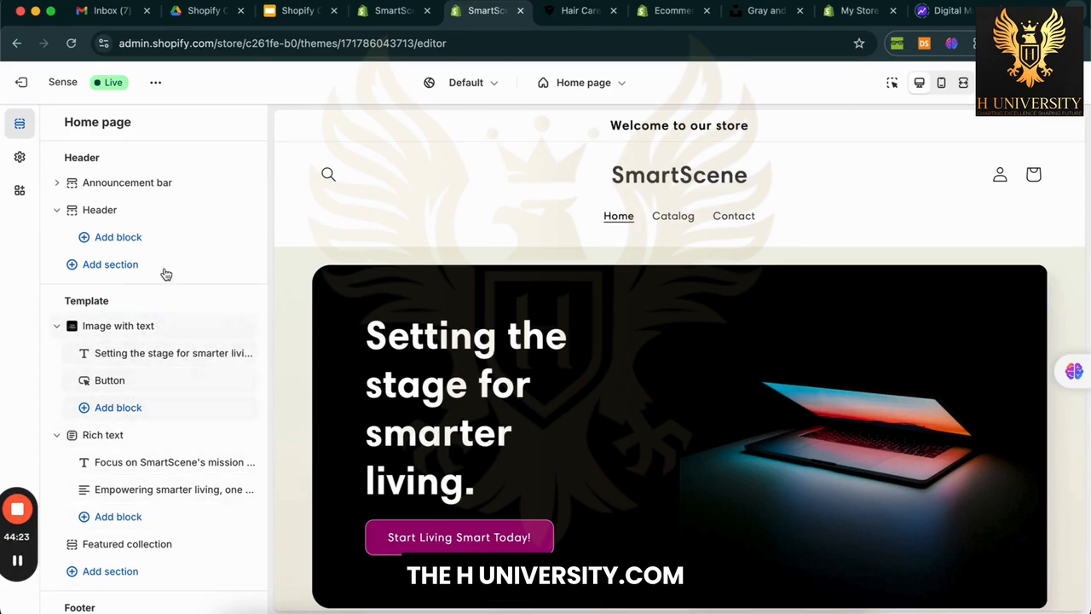
Step: Open color Scheme 1 in the theme's color settings and set its background to #FFFFFF
scroll(304, 408, down, 10)
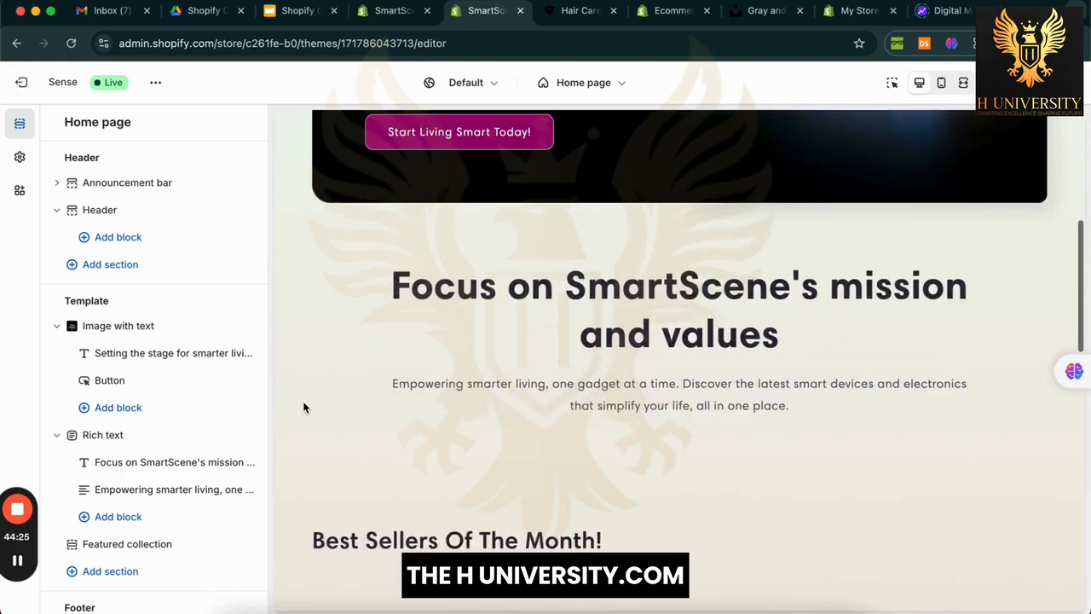
scroll(99, 603, down, 2)
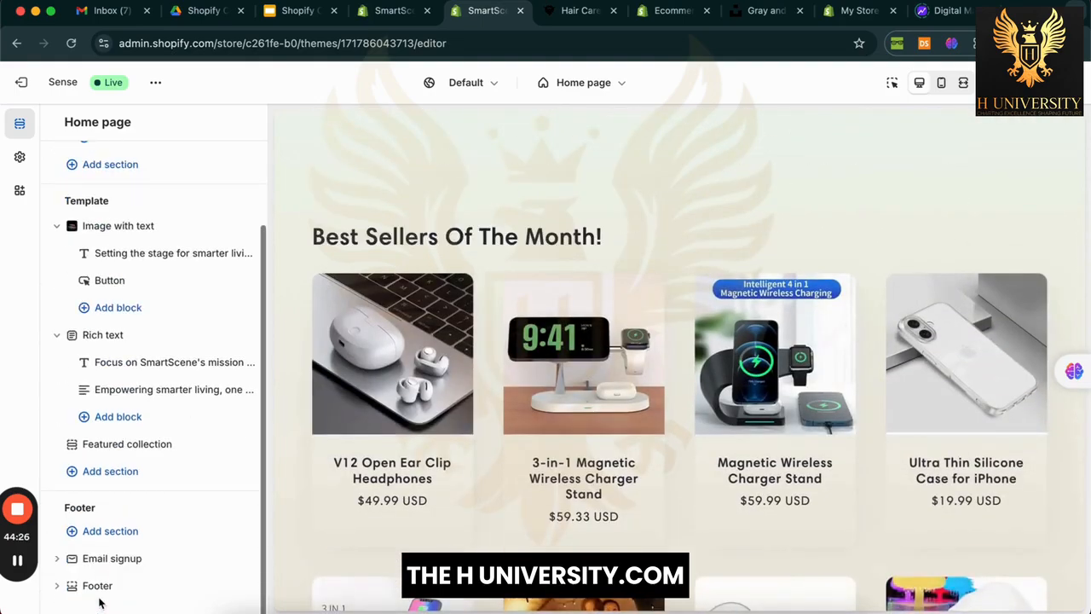
click(21, 160)
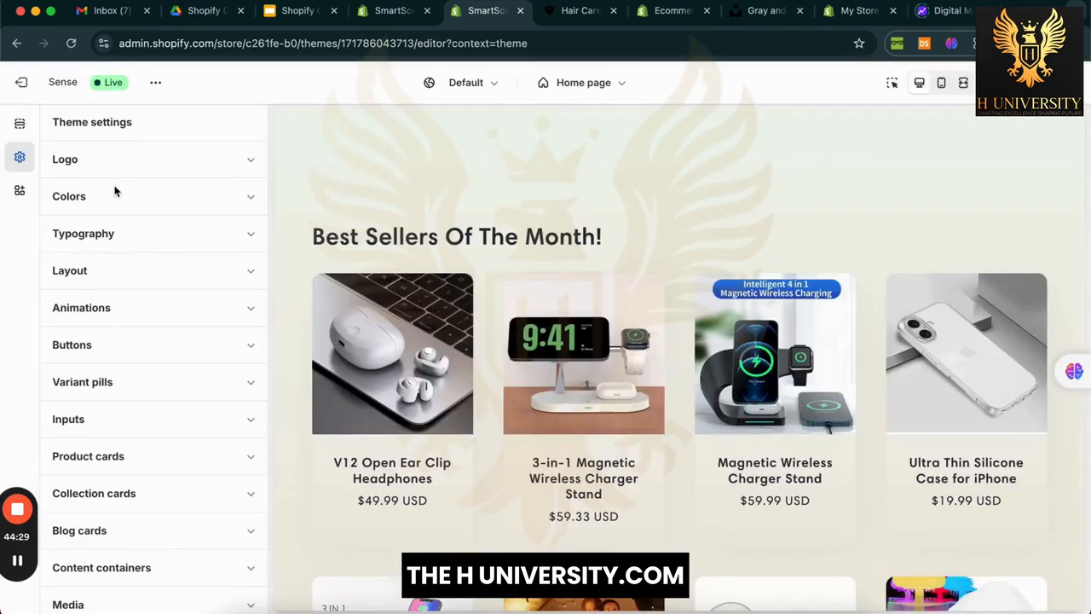
click(139, 200)
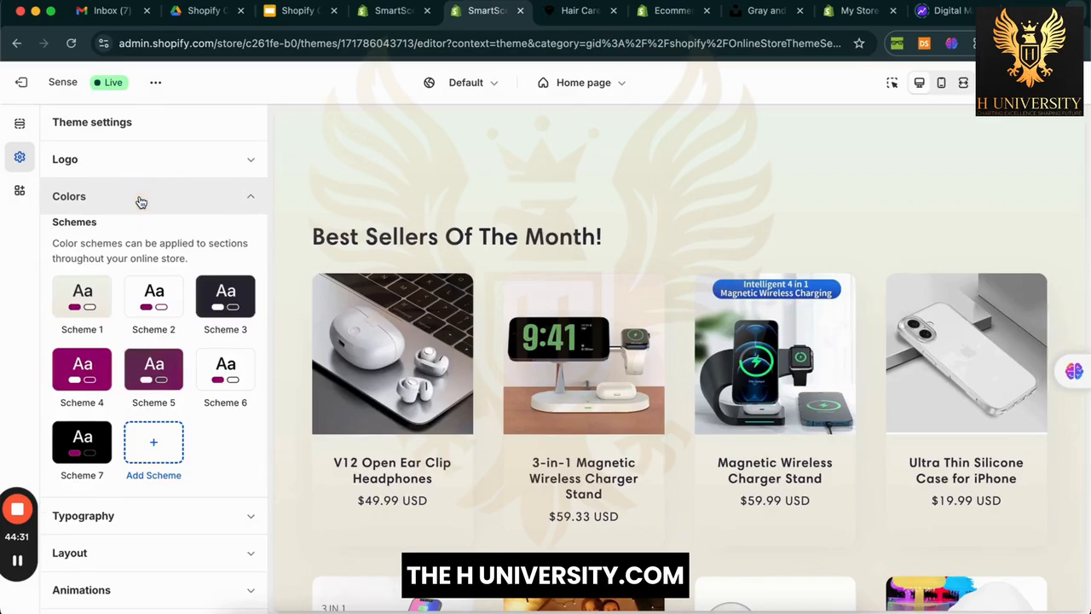
click(98, 296)
click(70, 265)
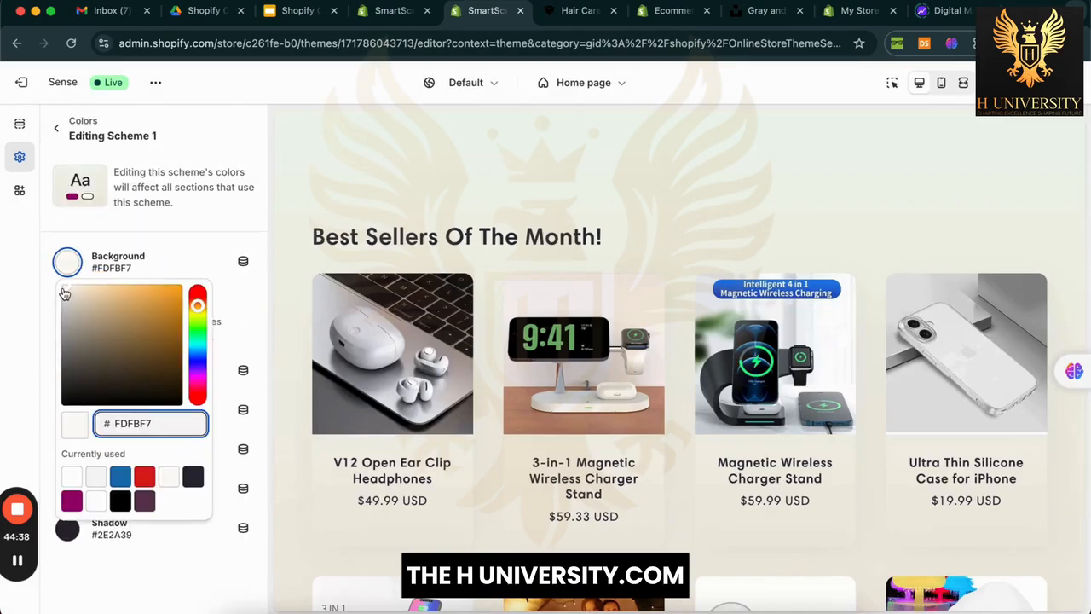
drag(64, 293, 29, 263)
click(19, 242)
Step: Remove the background gradient from Scheme 1
click(67, 301)
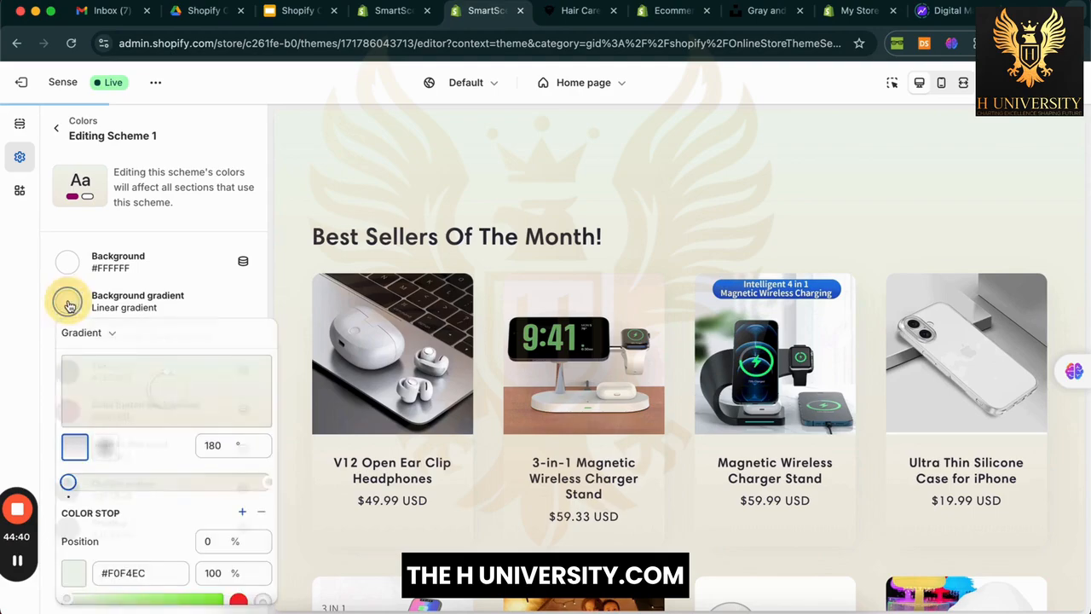
scroll(170, 409, down, 5)
click(162, 589)
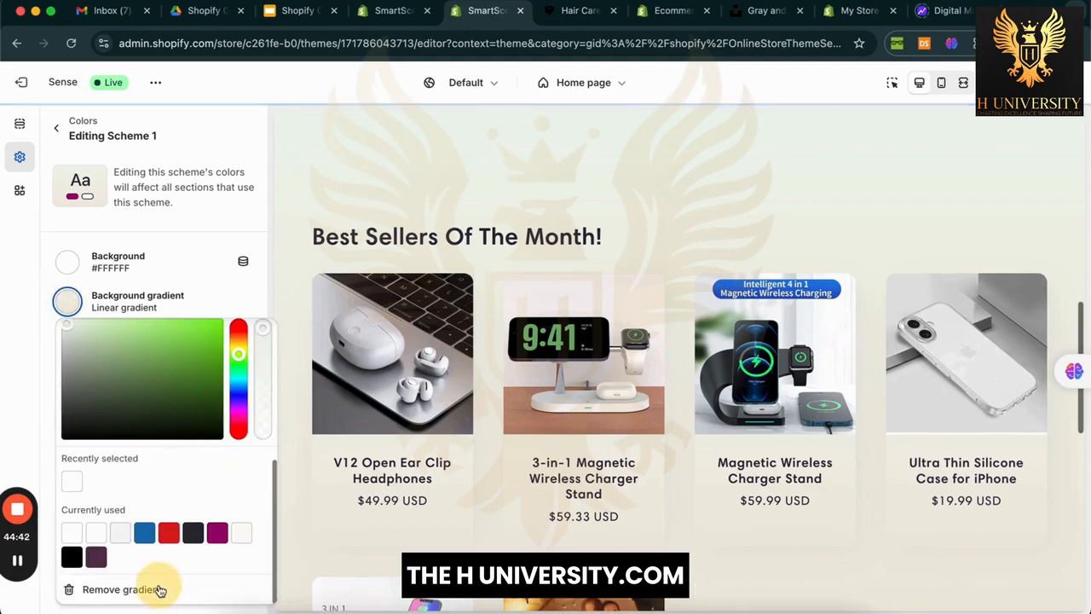
click(19, 344)
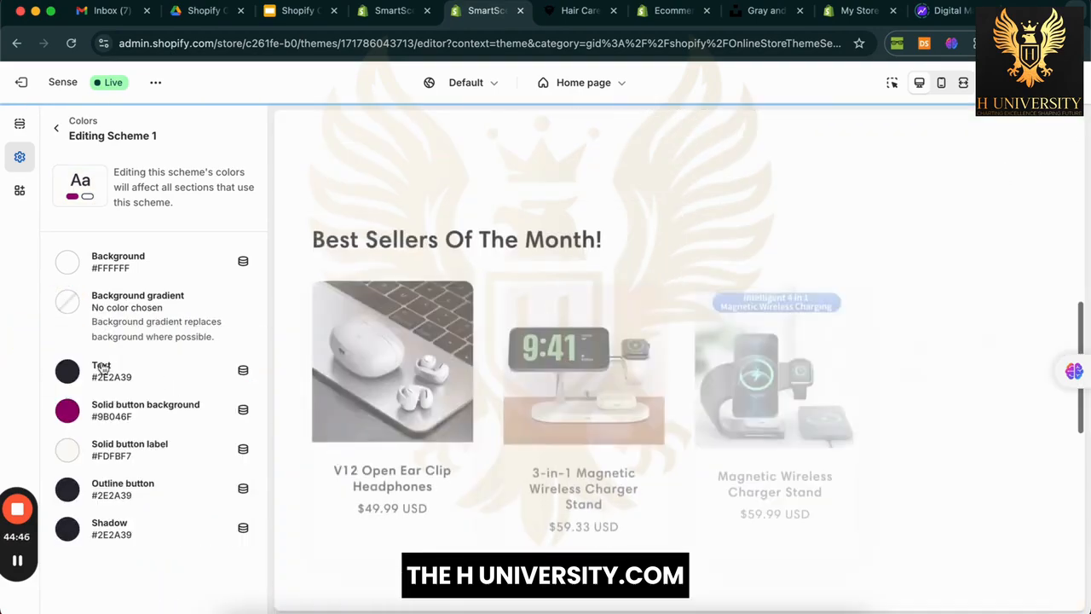
Step: Set the text color of Scheme 1 to black, #000000
click(67, 370)
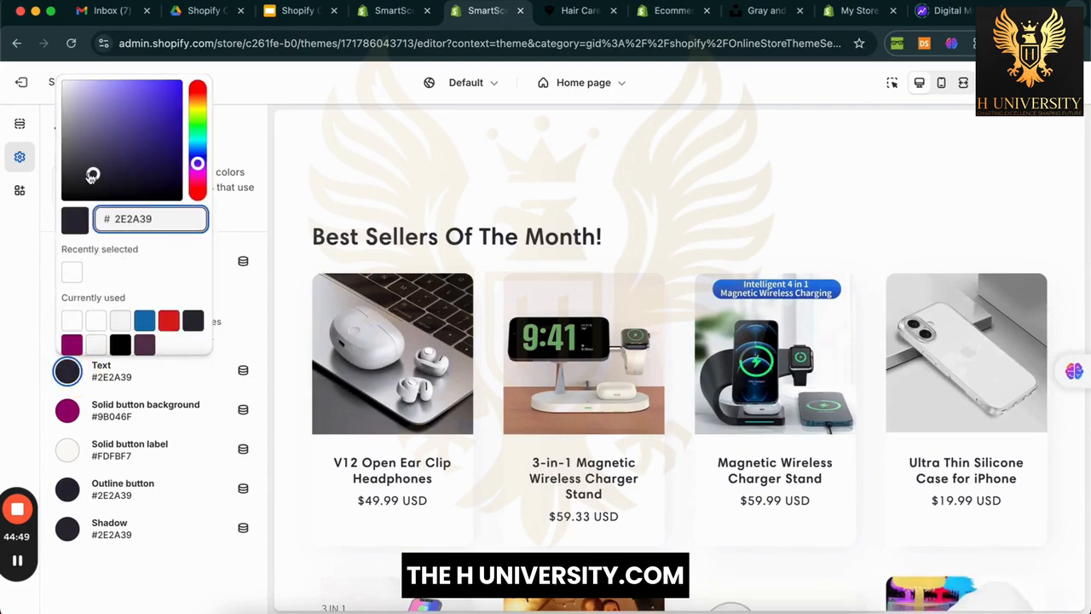
drag(91, 176, 39, 288)
click(39, 292)
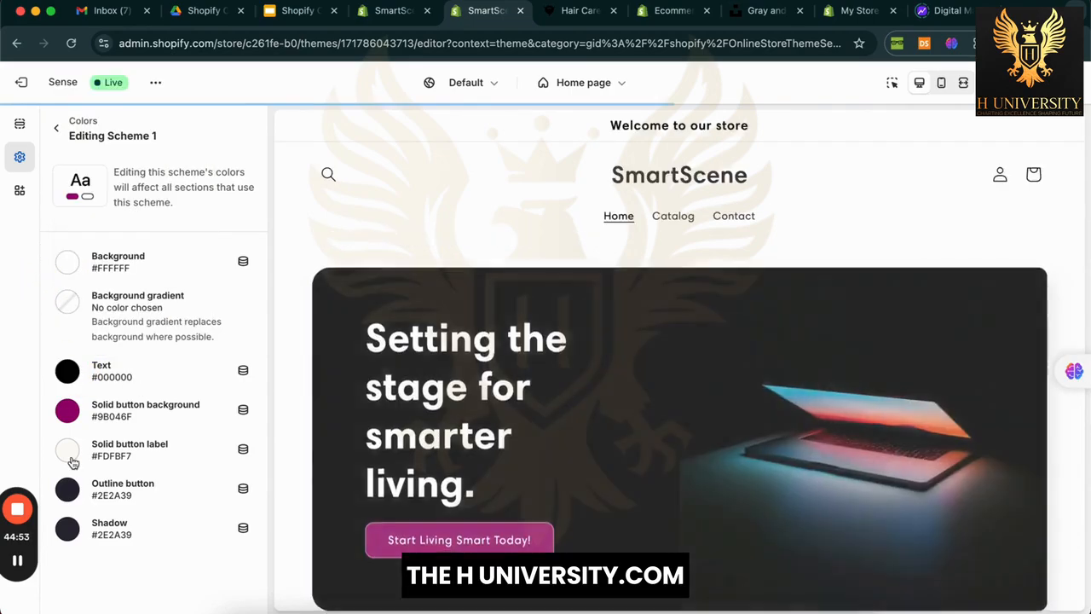
Step: Set the solid button label color of Scheme 1 to white, #FFFFFF
click(67, 449)
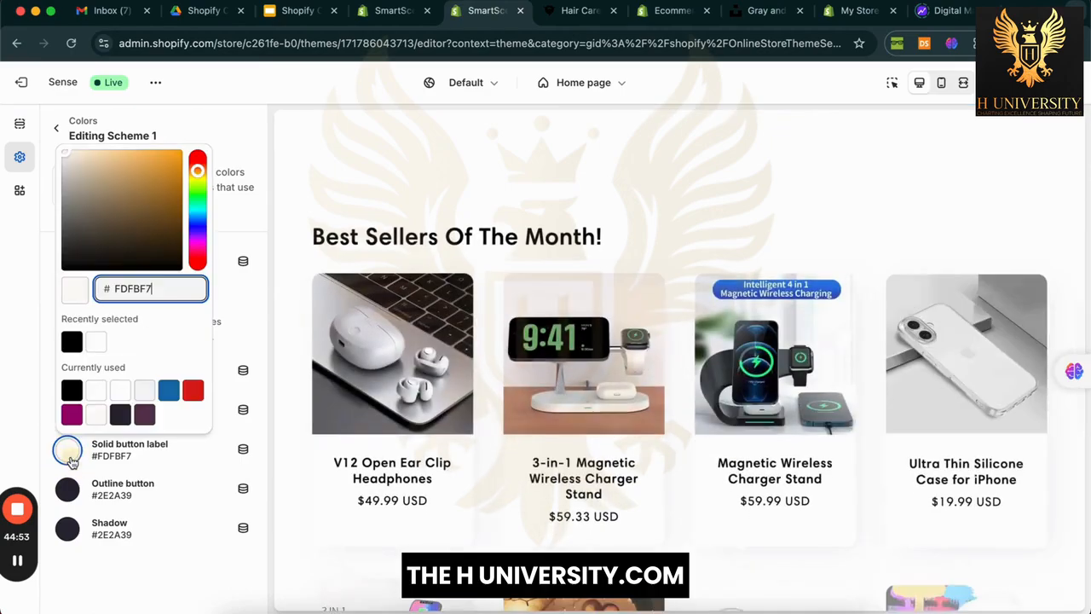
click(34, 406)
click(67, 450)
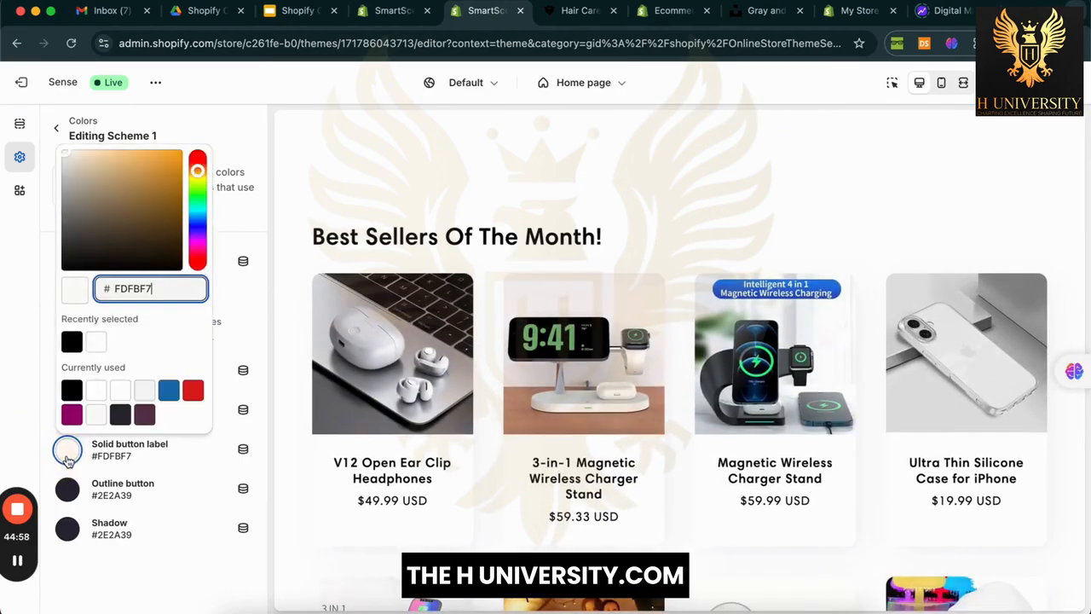
click(97, 343)
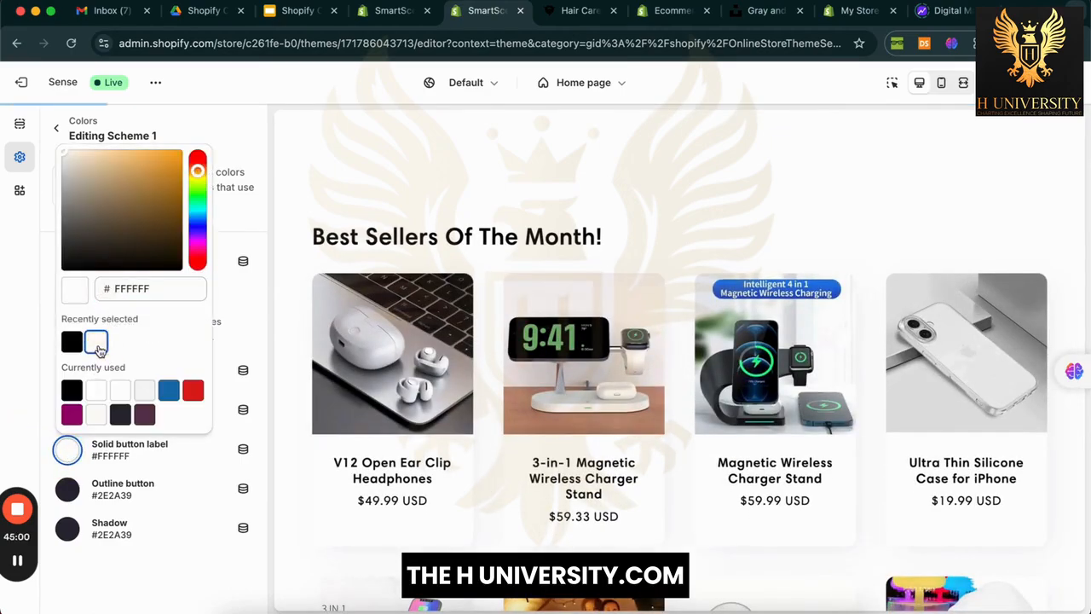
click(27, 409)
Step: Preview the home page at full width from the header to the footer, and return to the desktop preview with the editing settings
scroll(541, 177, up, 7)
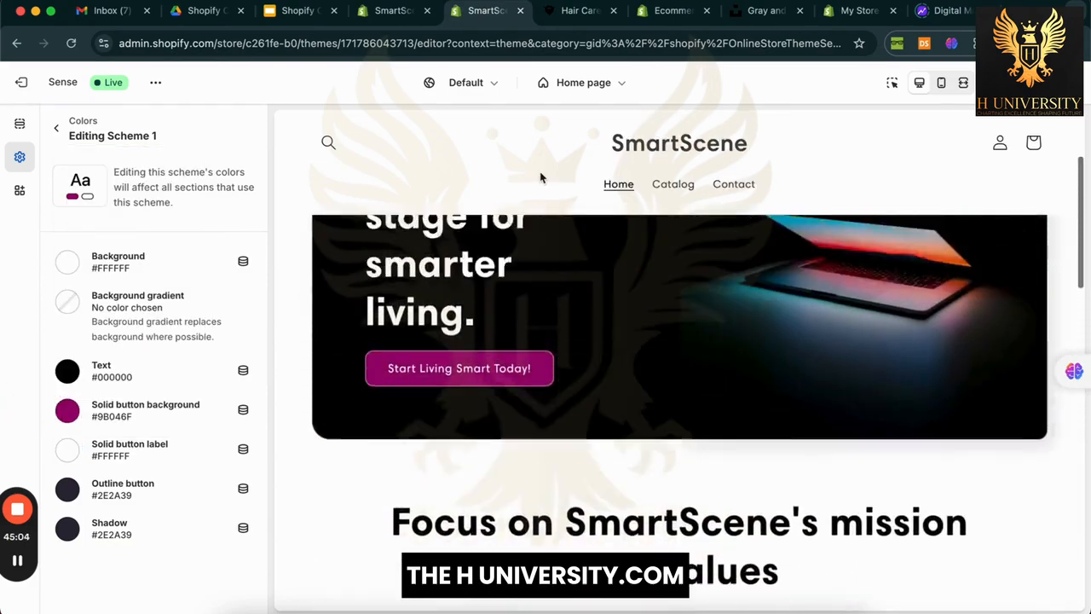
scroll(540, 176, up, 3)
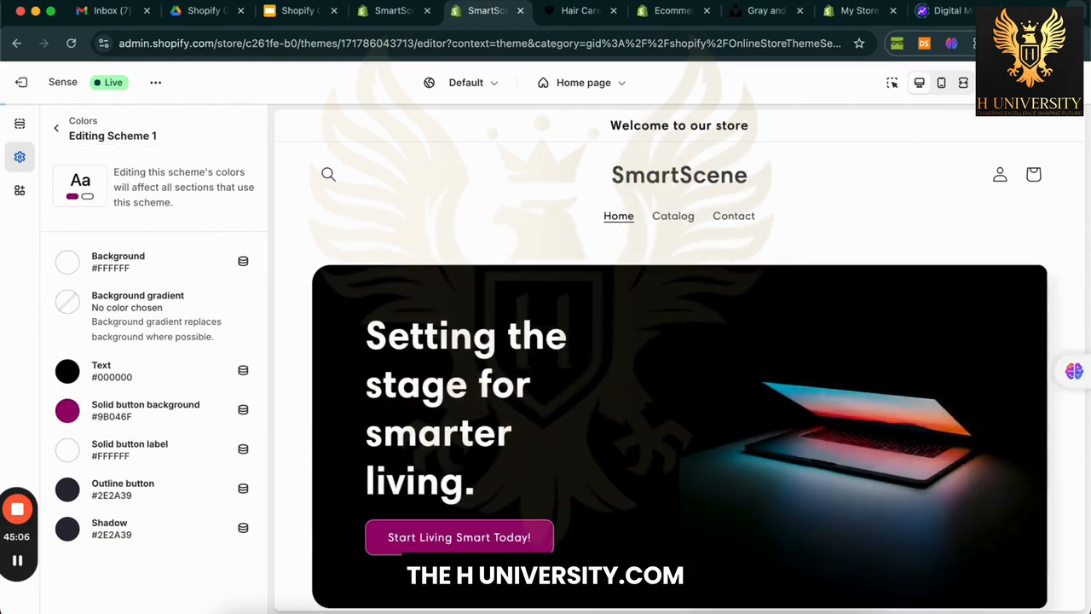
click(1054, 82)
click(967, 87)
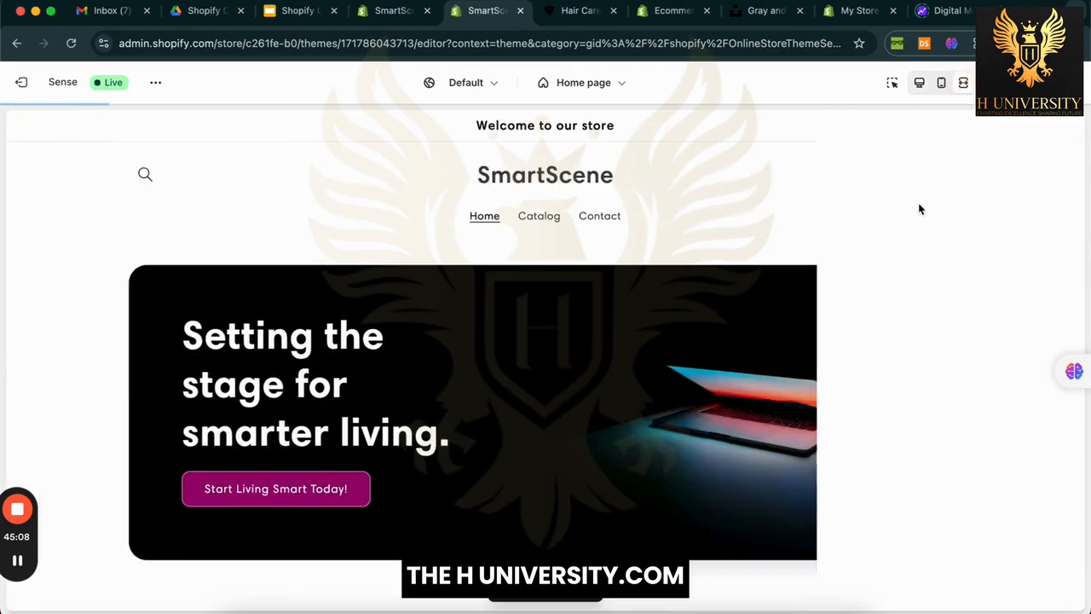
scroll(1026, 327, down, 10)
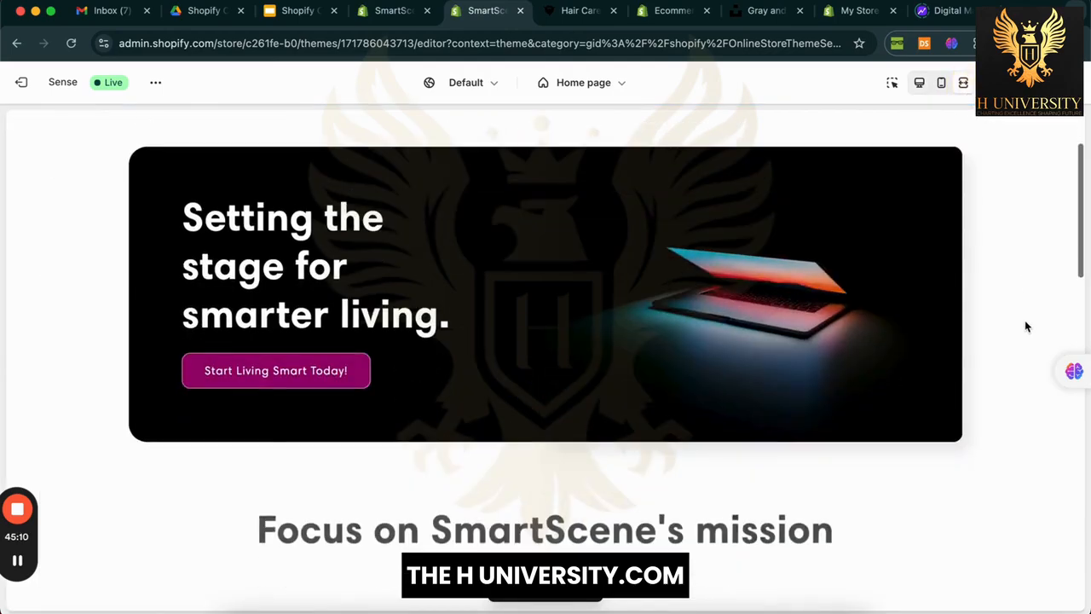
scroll(1025, 326, down, 10)
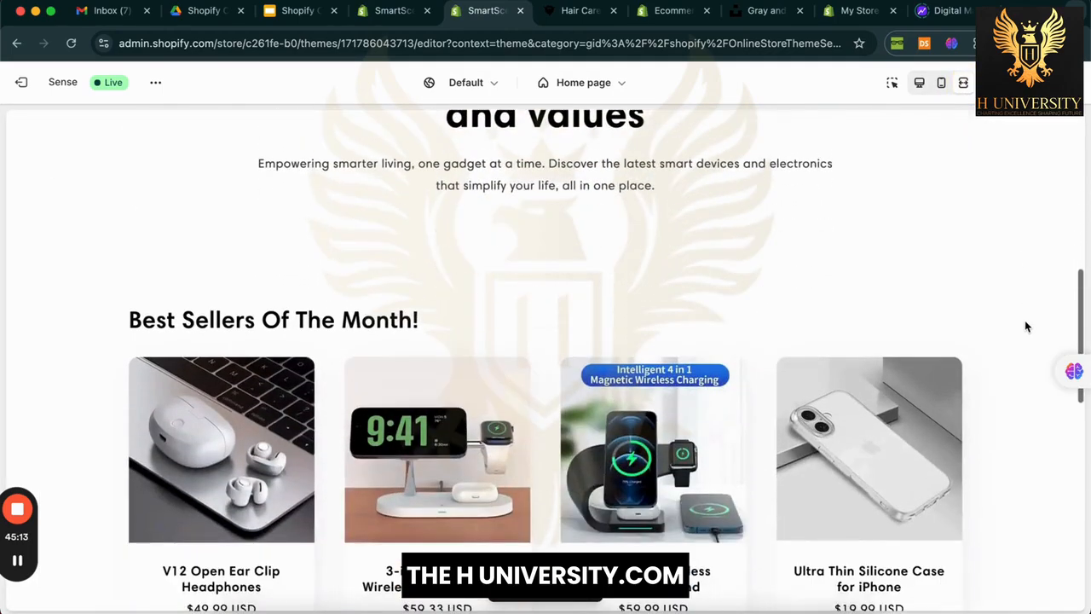
scroll(1024, 326, down, 5)
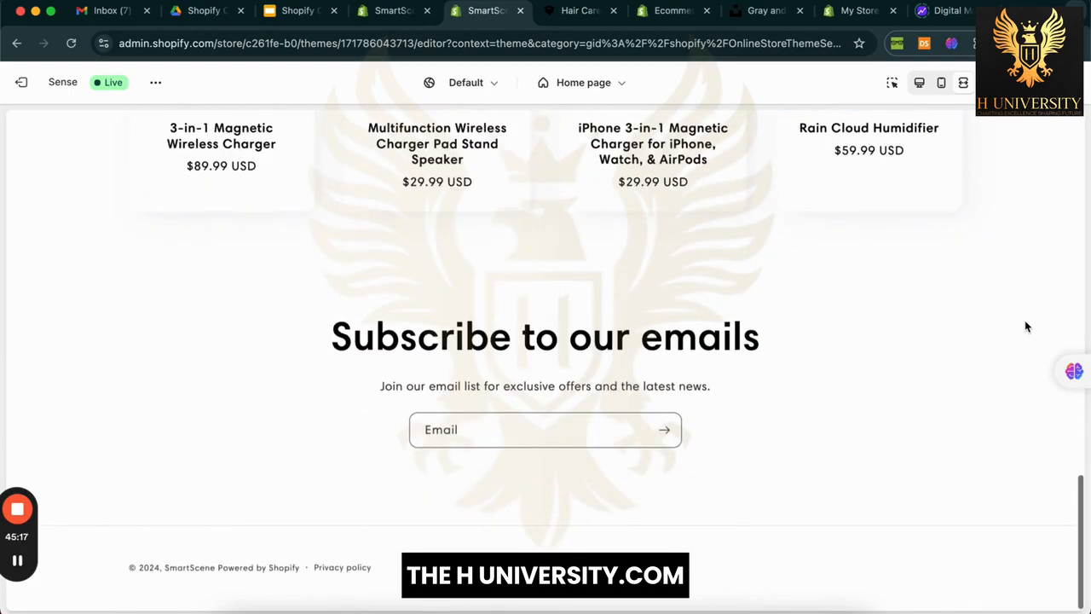
scroll(1026, 325, up, 10)
scroll(1025, 326, up, 5)
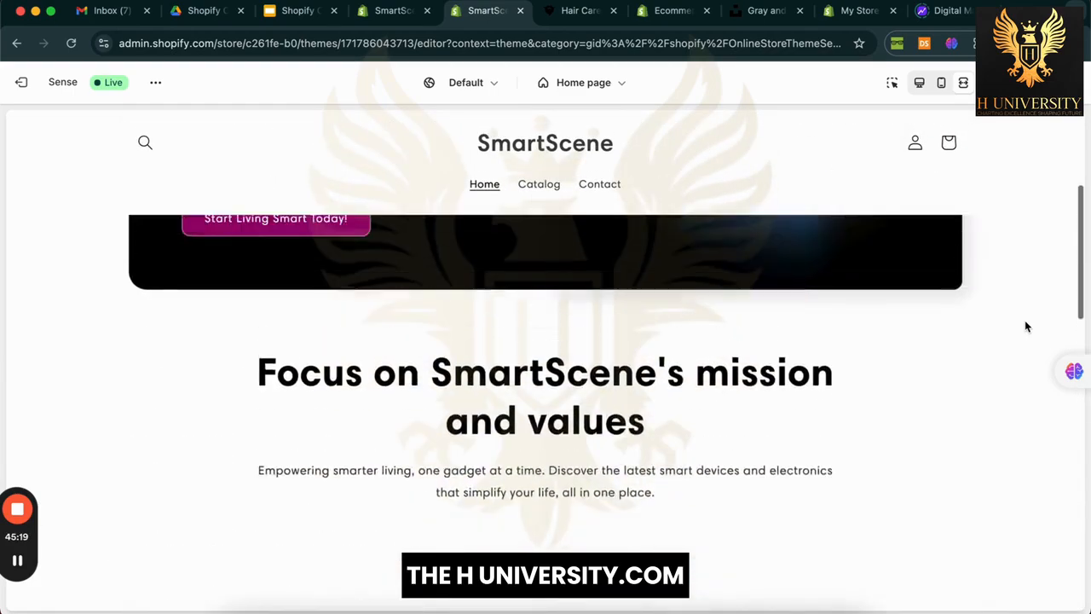
scroll(1025, 326, down, 2)
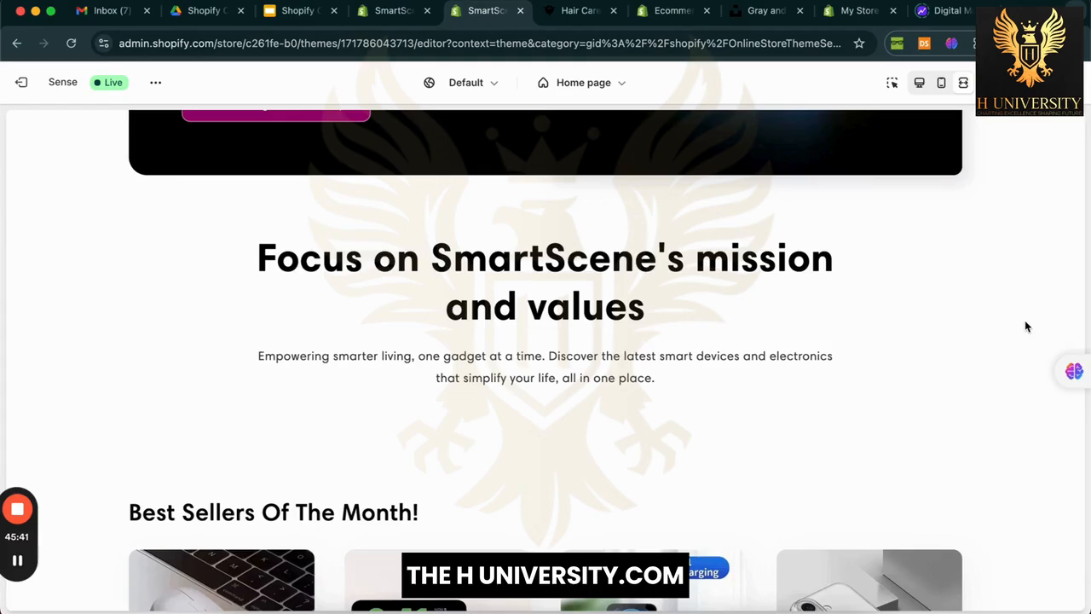
click(920, 85)
scroll(377, 468, down, 10)
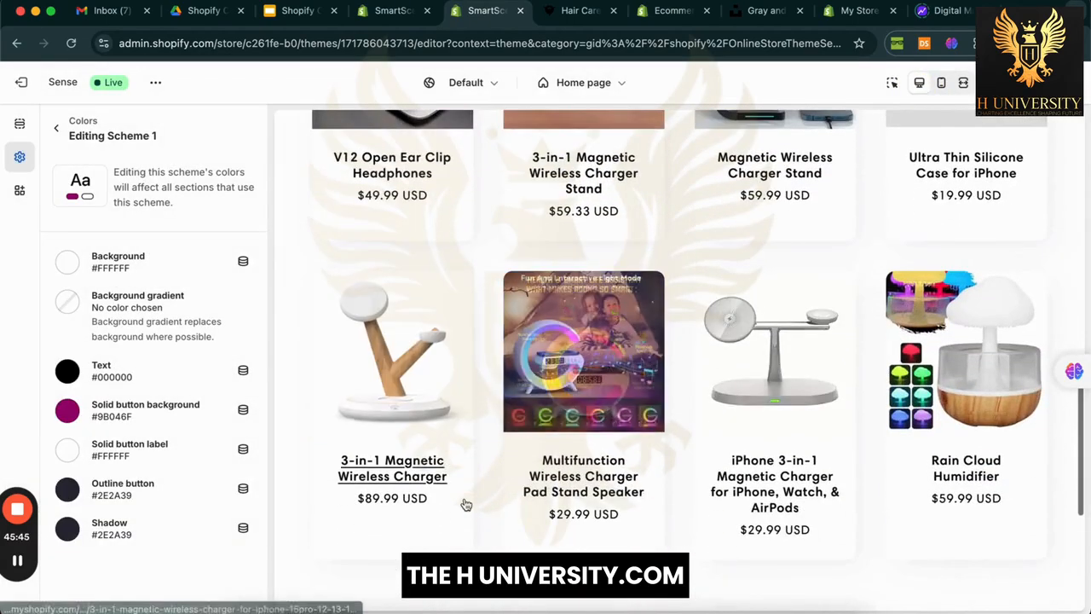
Step: Leave the Scheme 1 settings and add an Image banner section below the featured collection in the home page template
click(62, 135)
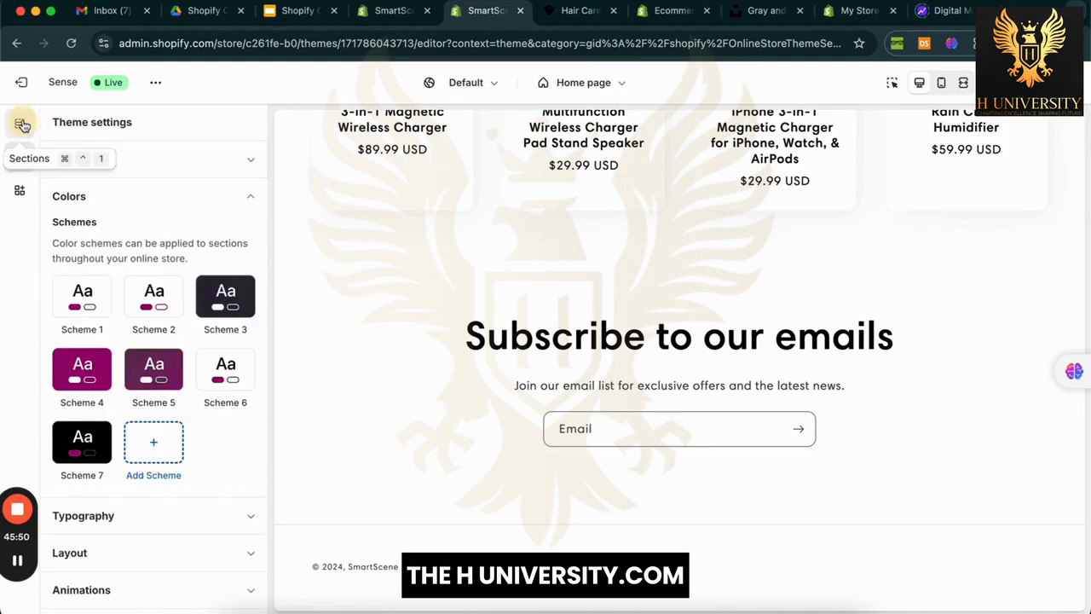
click(19, 124)
scroll(128, 358, down, 2)
click(110, 472)
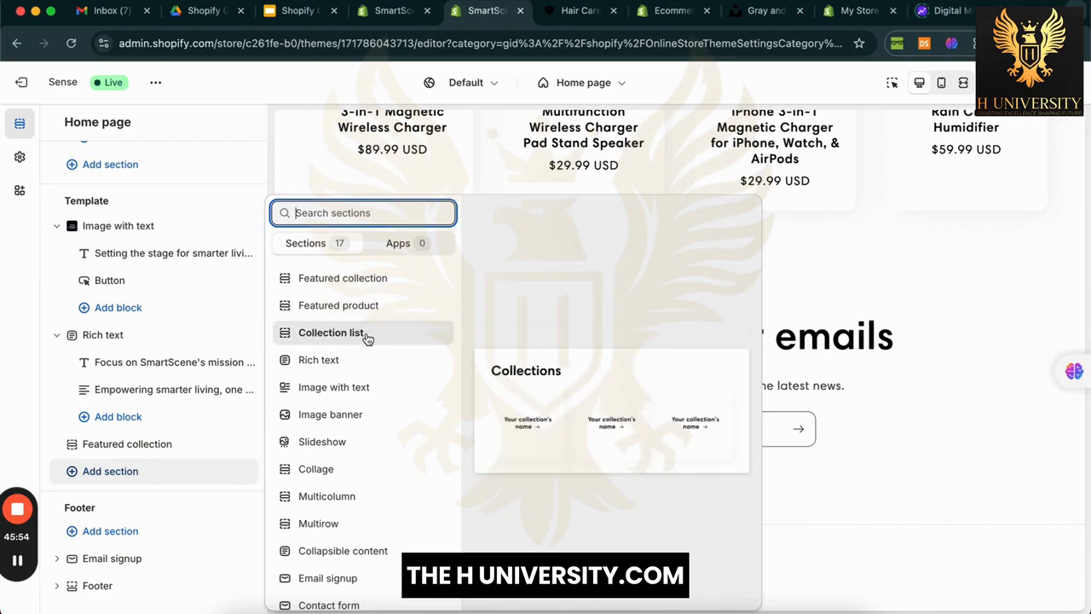
click(398, 416)
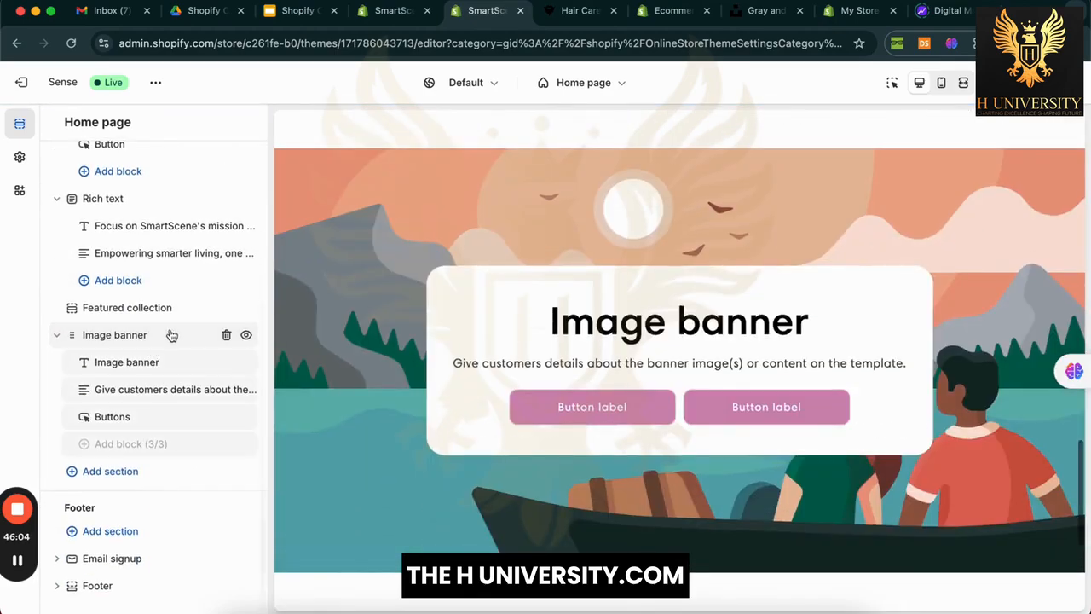
Step: Open the Image banner's settings and look through the store's files for its first image
click(171, 335)
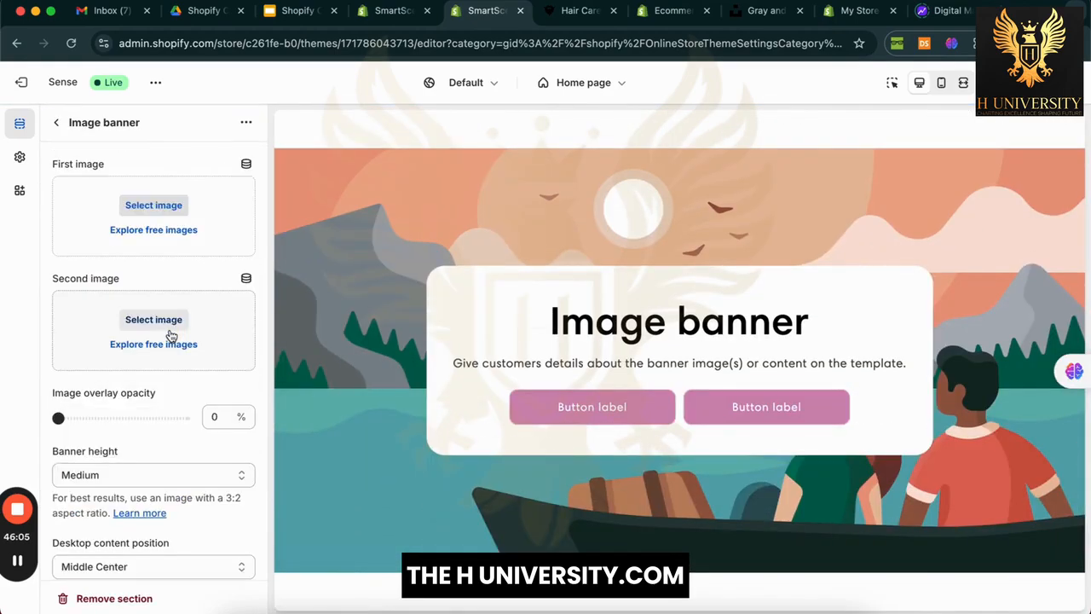
click(153, 206)
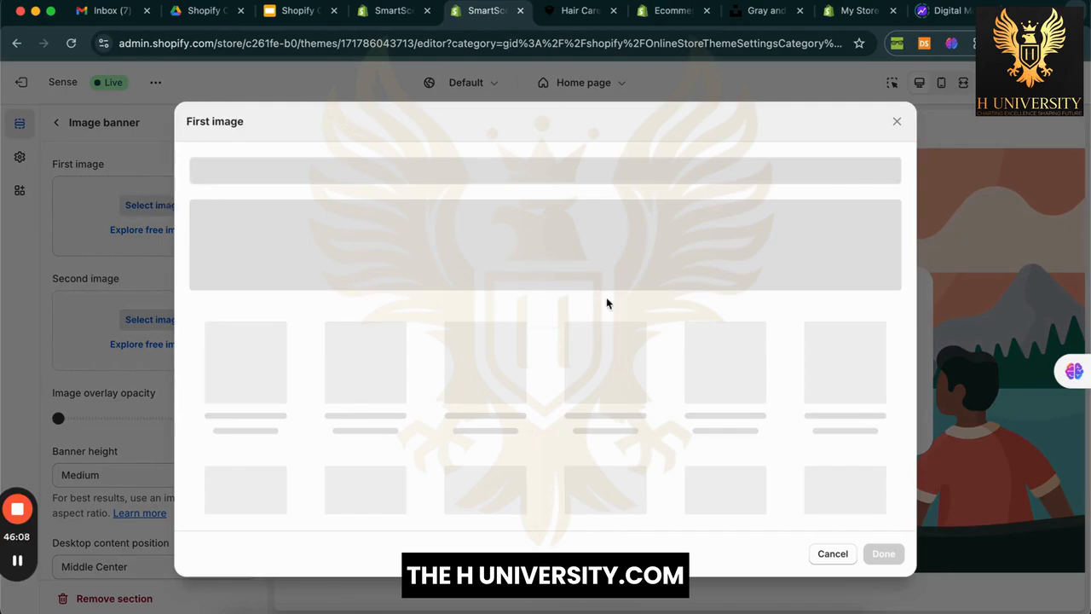
scroll(417, 387, down, 2)
scroll(418, 395, up, 2)
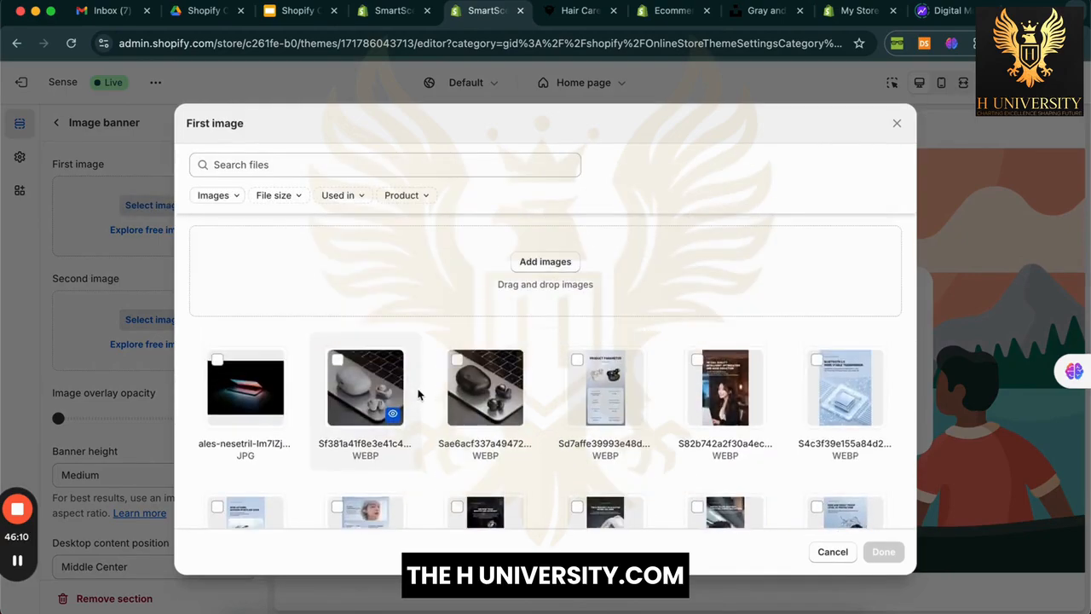
Step: Switch to Unsplash and replace the photo search for tech with a search for gadgets
click(765, 11)
click(1018, 184)
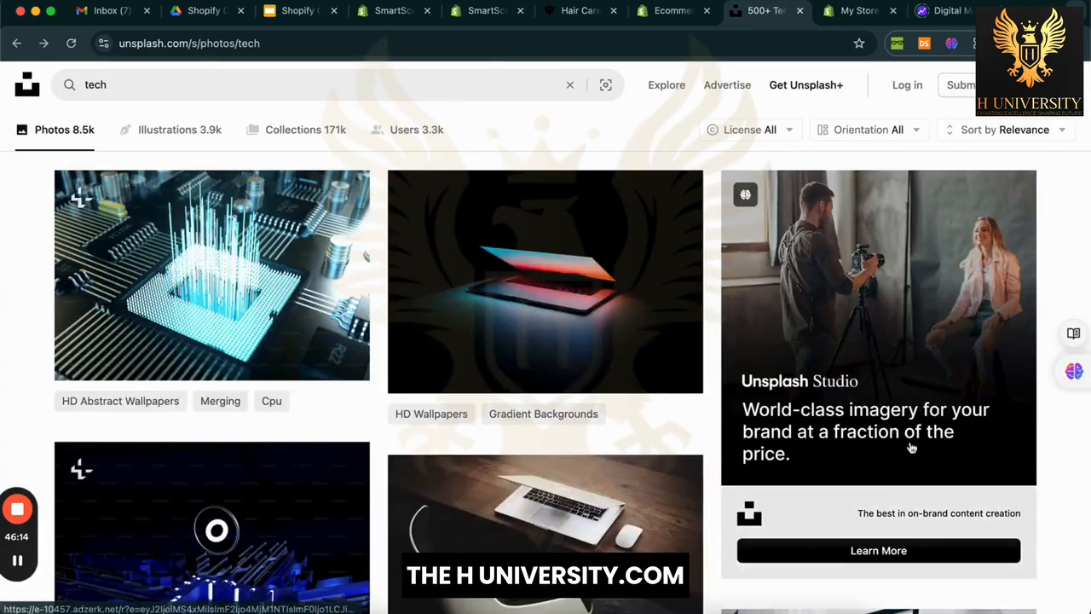
scroll(758, 375, down, 5)
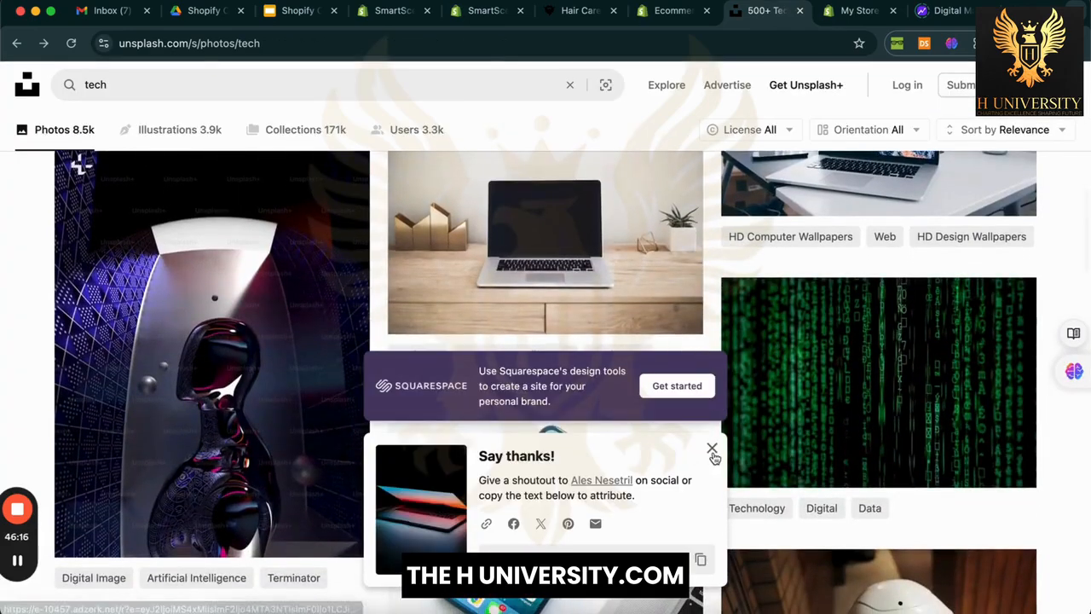
scroll(218, 267, up, 5)
double_click(292, 83)
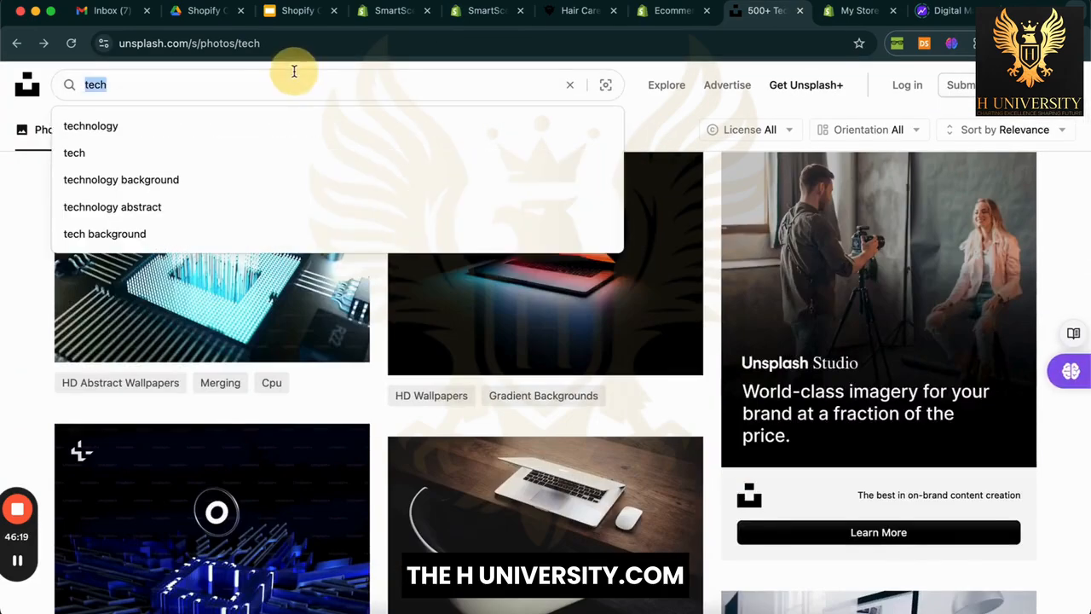
text(gadgets)
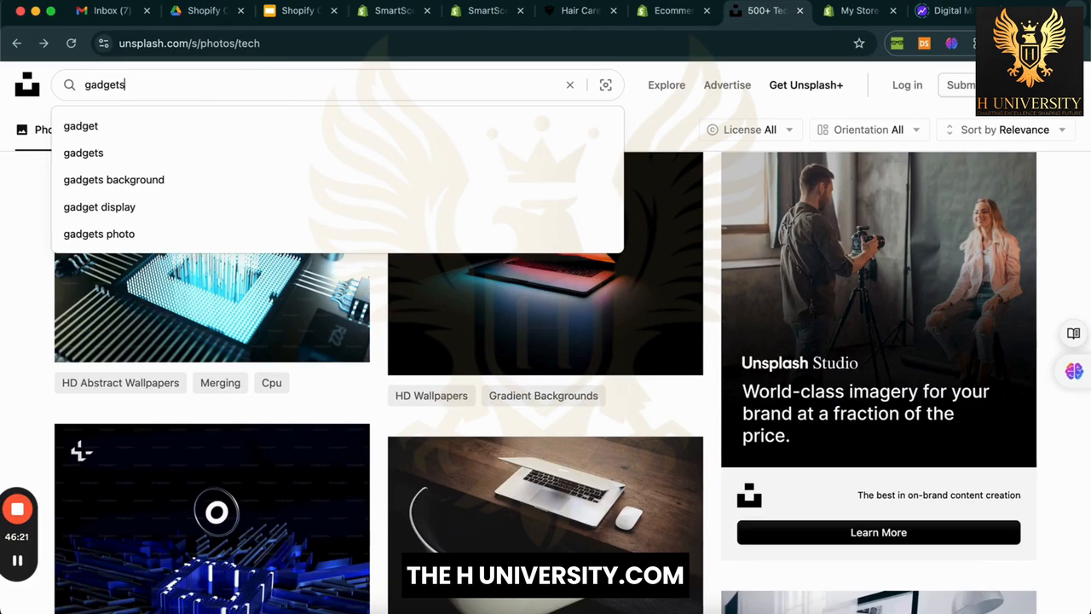
key(Return)
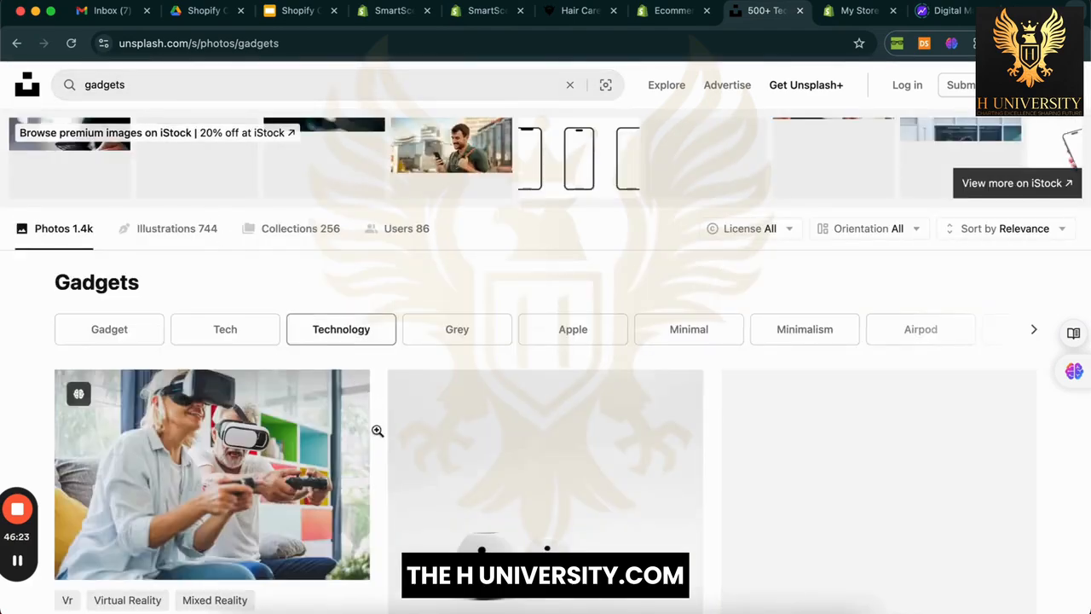
Step: Look through the gadgets photo results for a suitable banner image
scroll(377, 428, down, 5)
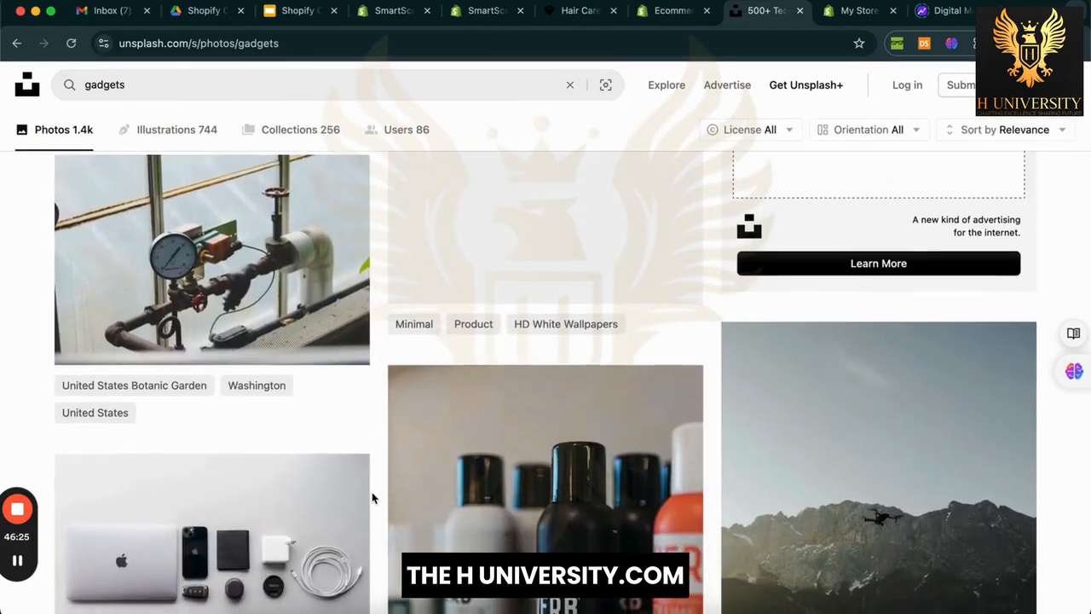
scroll(375, 477, down, 5)
scroll(373, 498, down, 2)
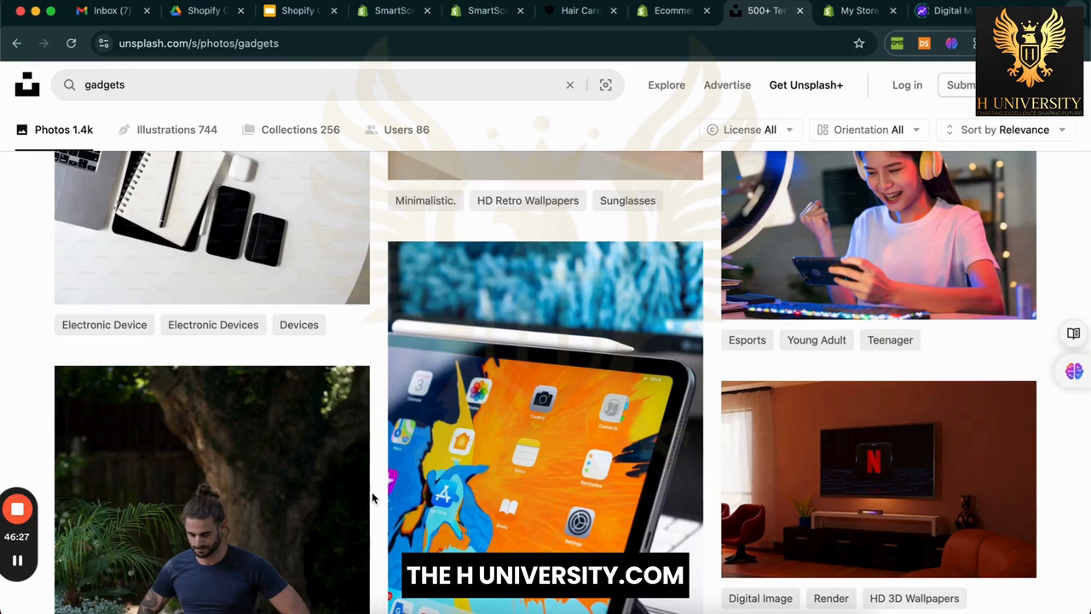
scroll(372, 498, down, 3)
scroll(372, 498, up, 6)
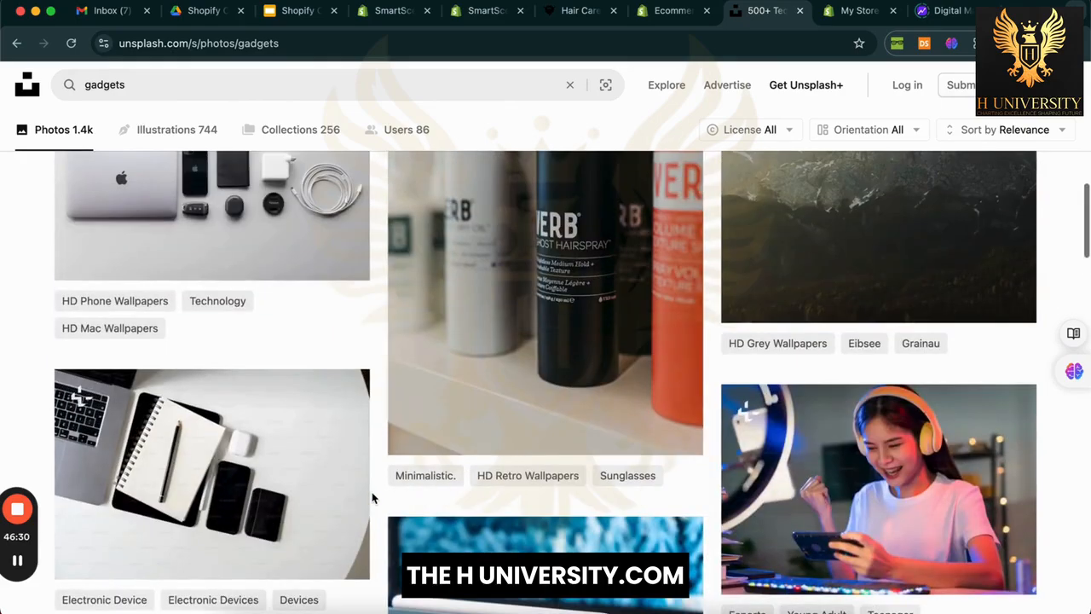
scroll(372, 498, down, 10)
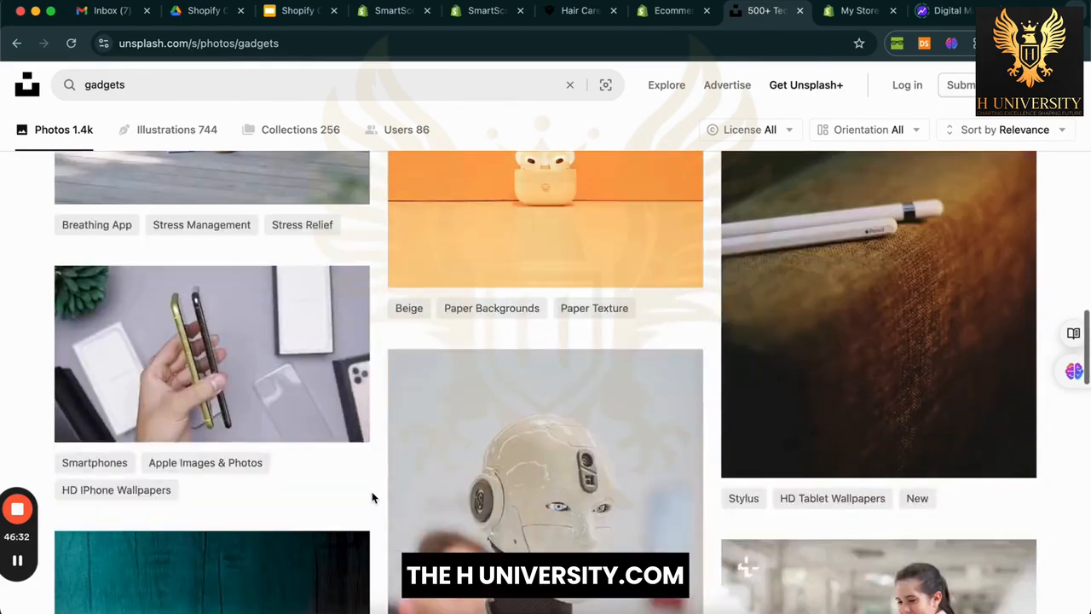
scroll(372, 498, down, 3)
scroll(373, 498, up, 10)
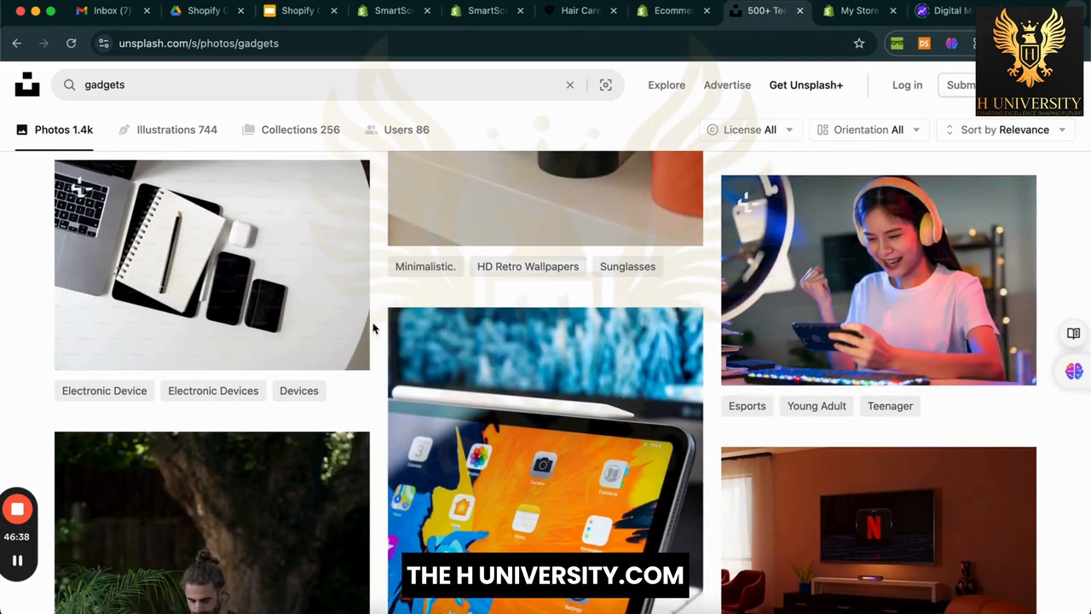
scroll(373, 327, up, 2)
scroll(373, 327, up, 2)
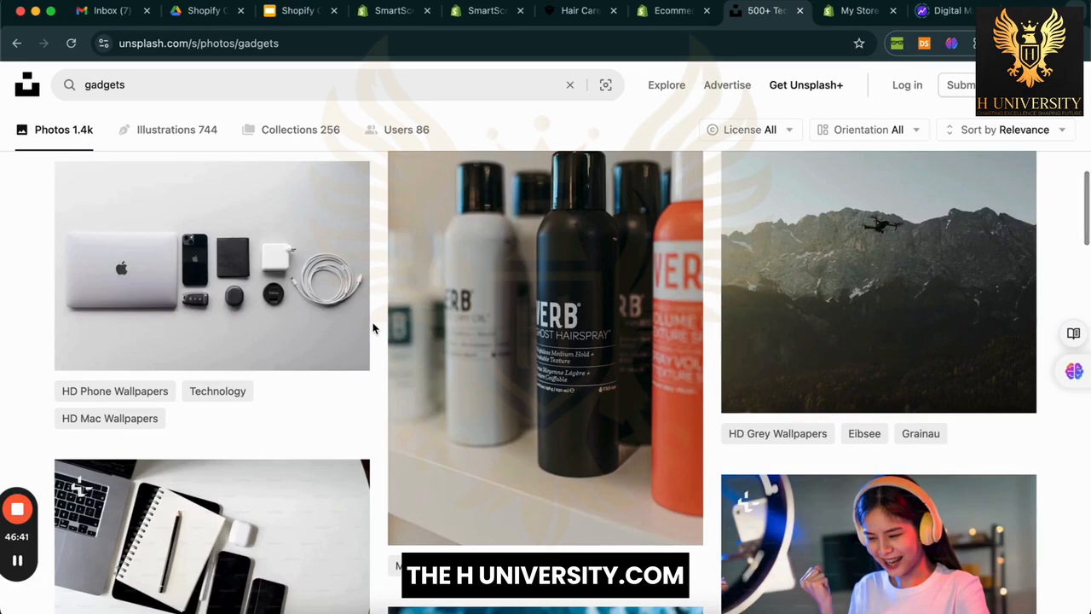
Step: Filter the gadgets photos to landscape orientation and look through them down to the end of the loaded results
scroll(373, 328, up, 5)
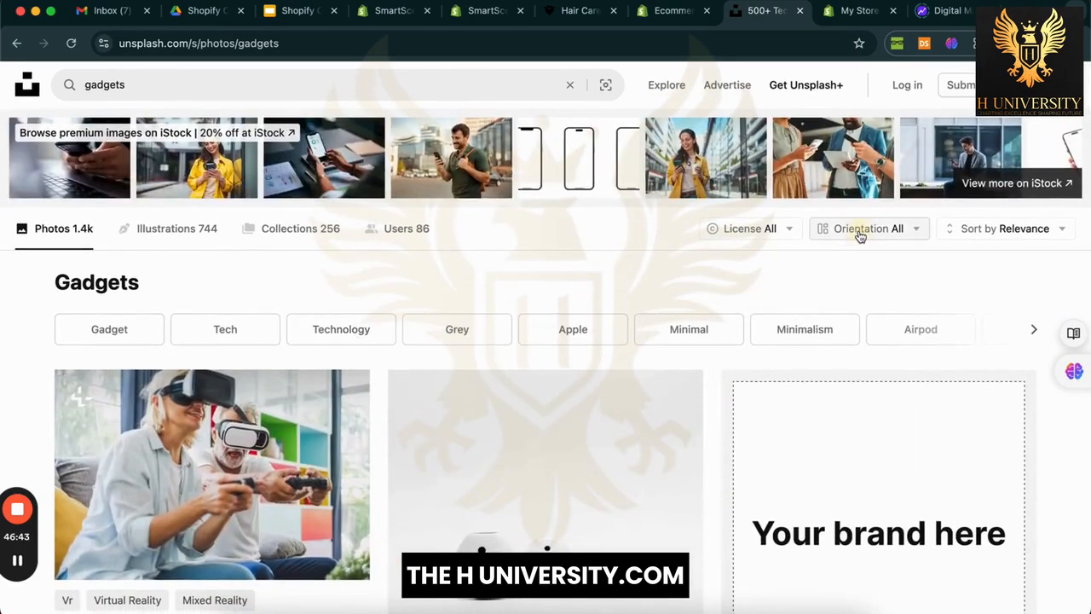
click(866, 321)
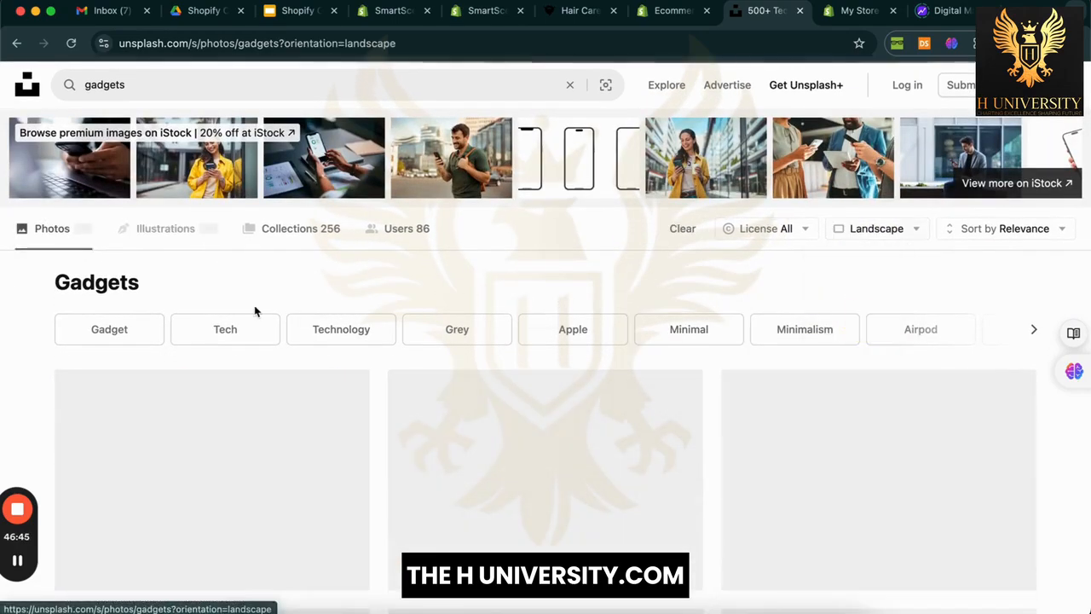
scroll(19, 380, down, 8)
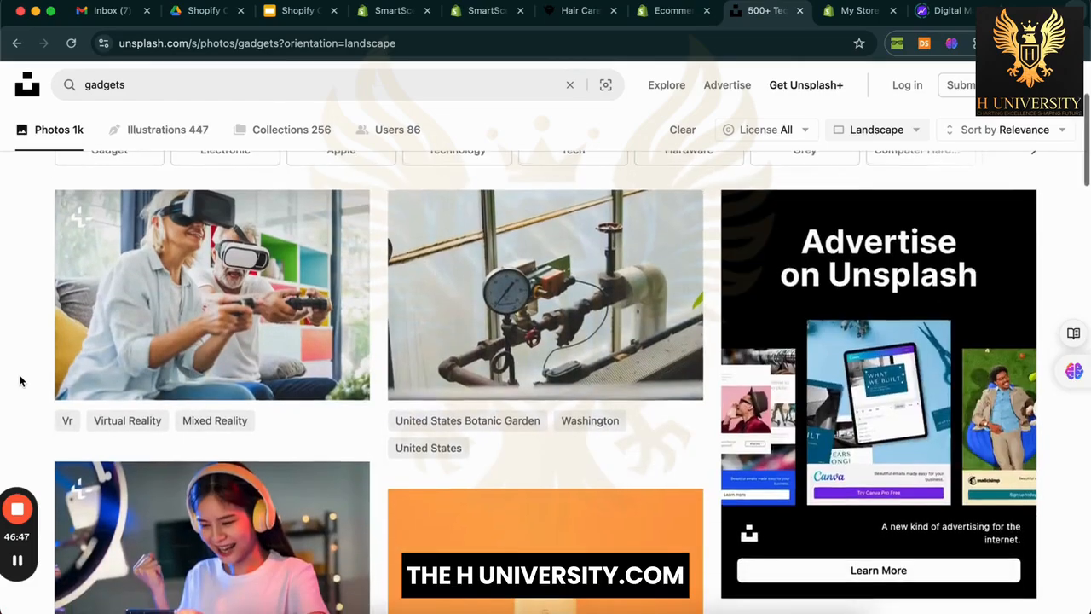
scroll(20, 380, up, 4)
scroll(19, 380, up, 2)
scroll(20, 381, down, 6)
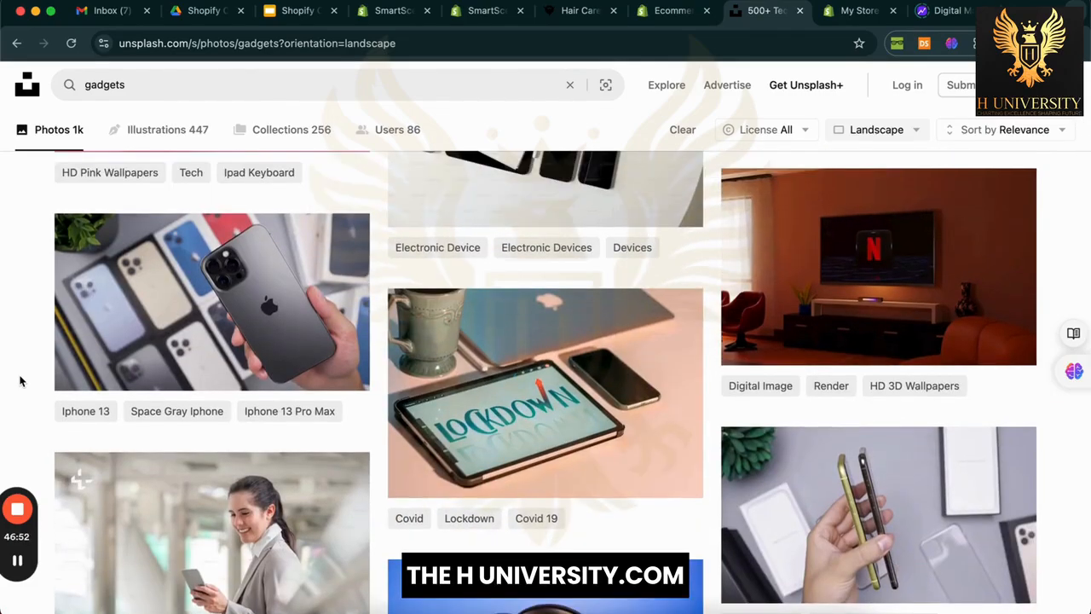
scroll(19, 380, down, 3)
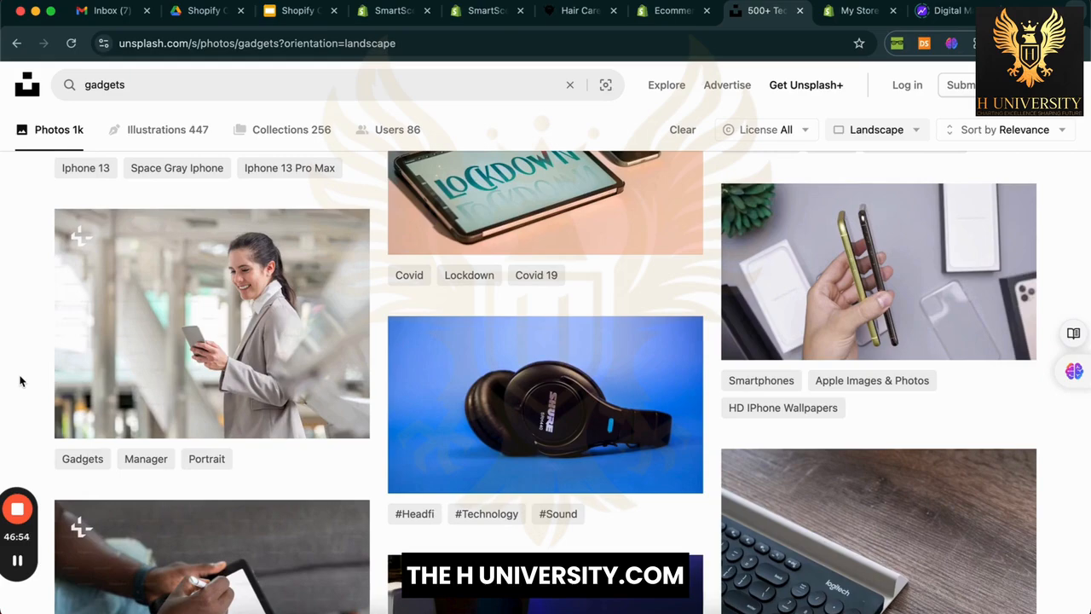
scroll(20, 381, down, 3)
scroll(19, 381, down, 1)
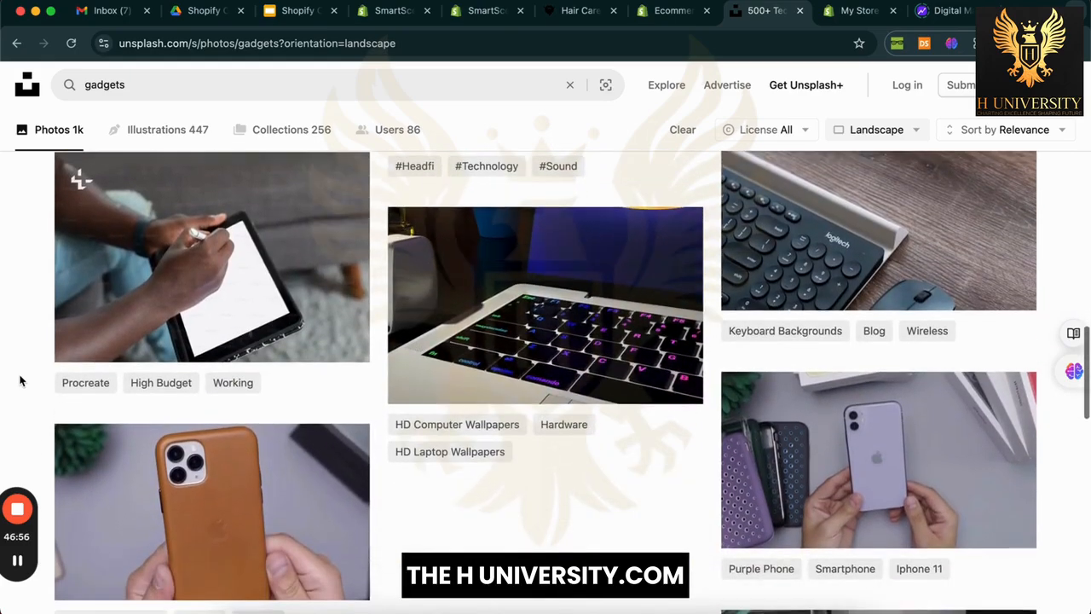
scroll(20, 380, down, 10)
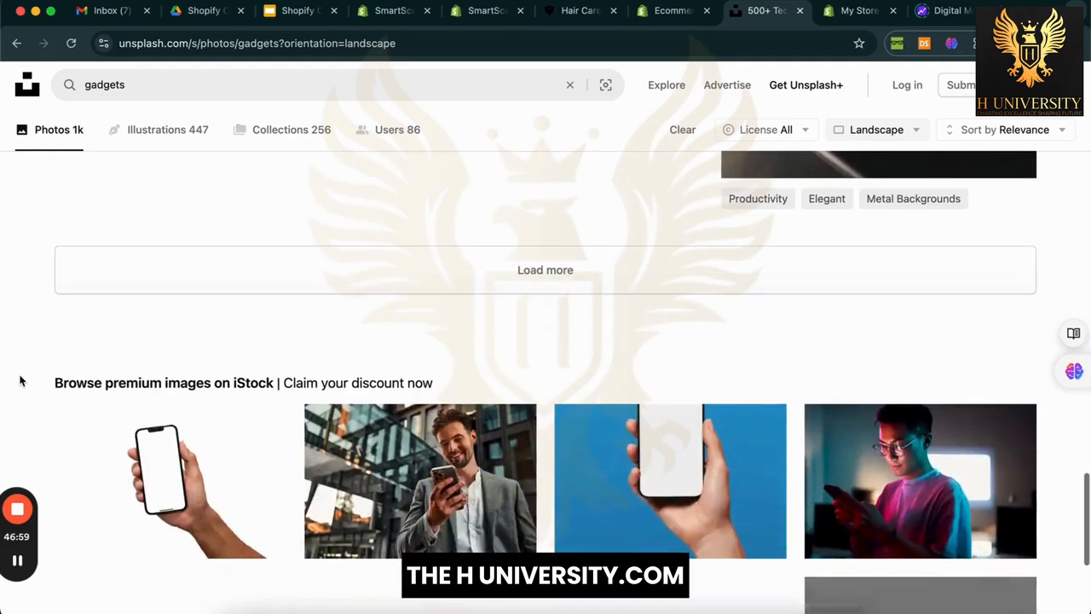
Step: Load more landscape gadgets photos and look through them for a banner image
click(505, 268)
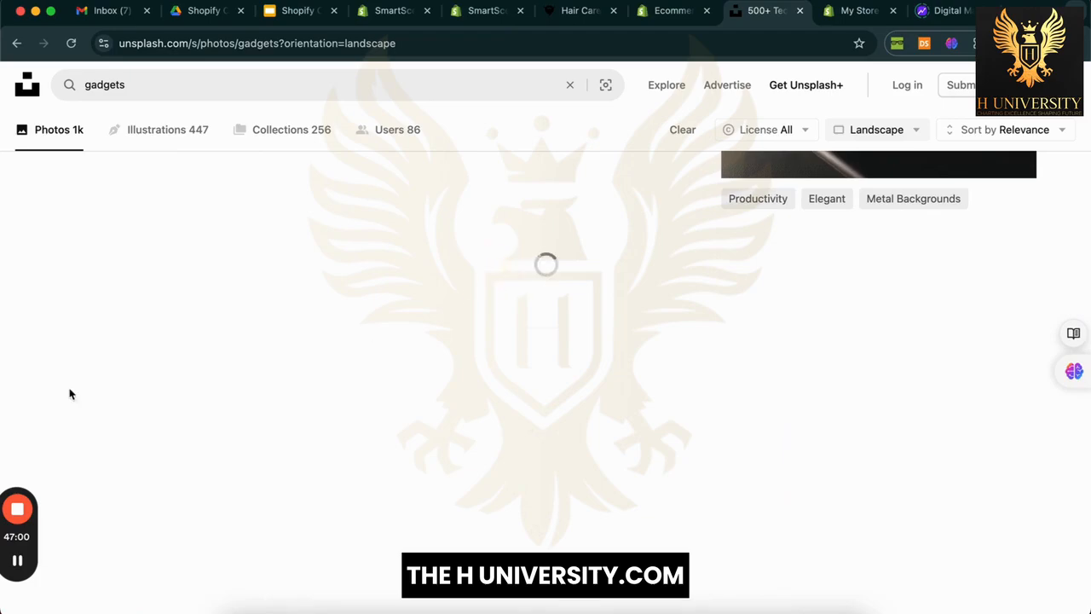
scroll(37, 406, down, 5)
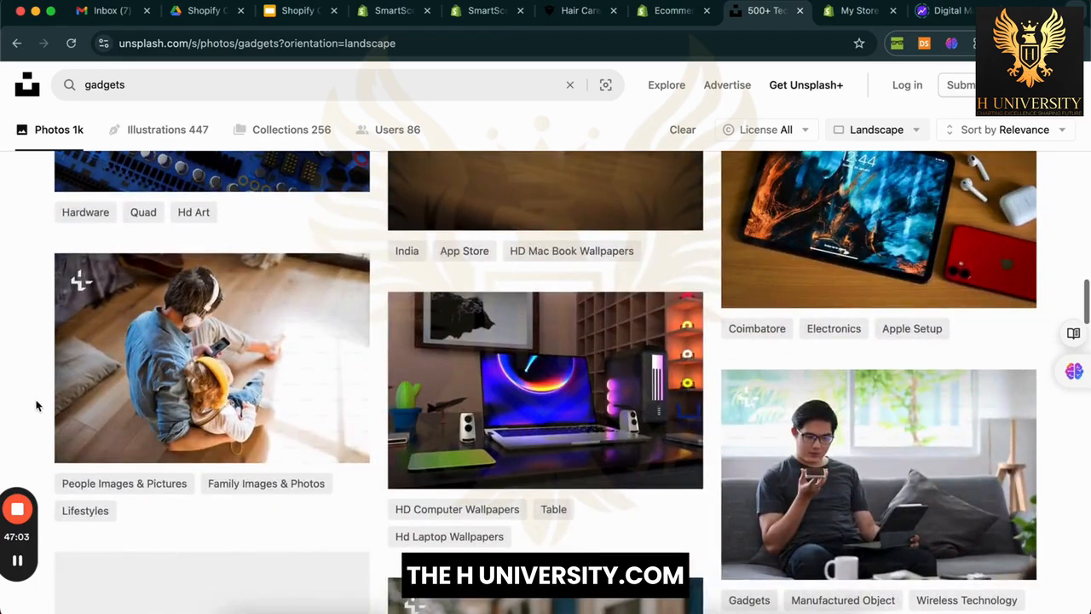
scroll(37, 406, down, 6)
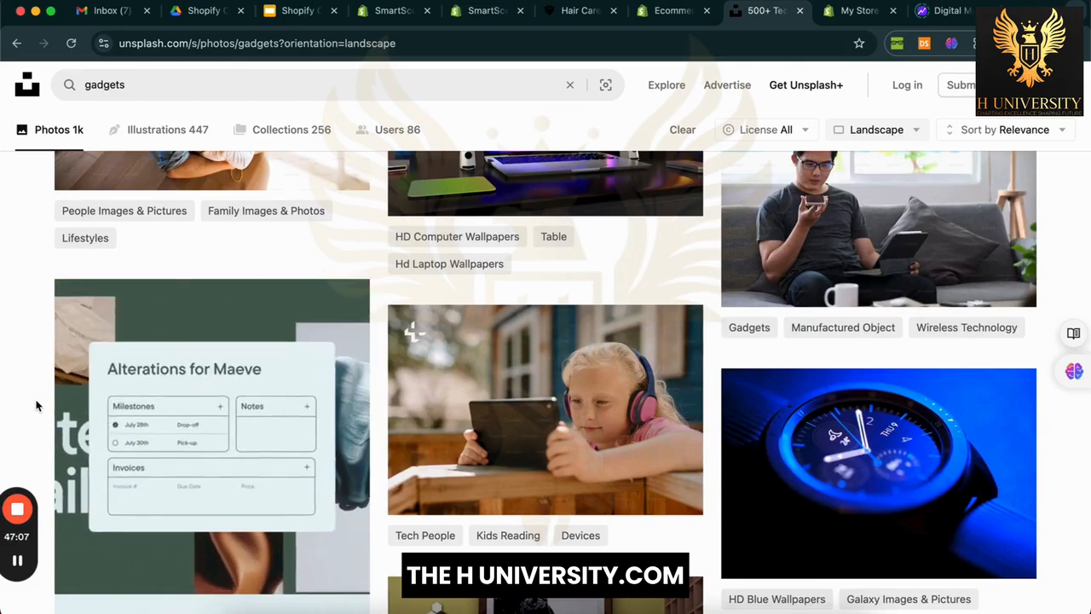
mouse_move(899, 428)
scroll(1062, 512, down, 7)
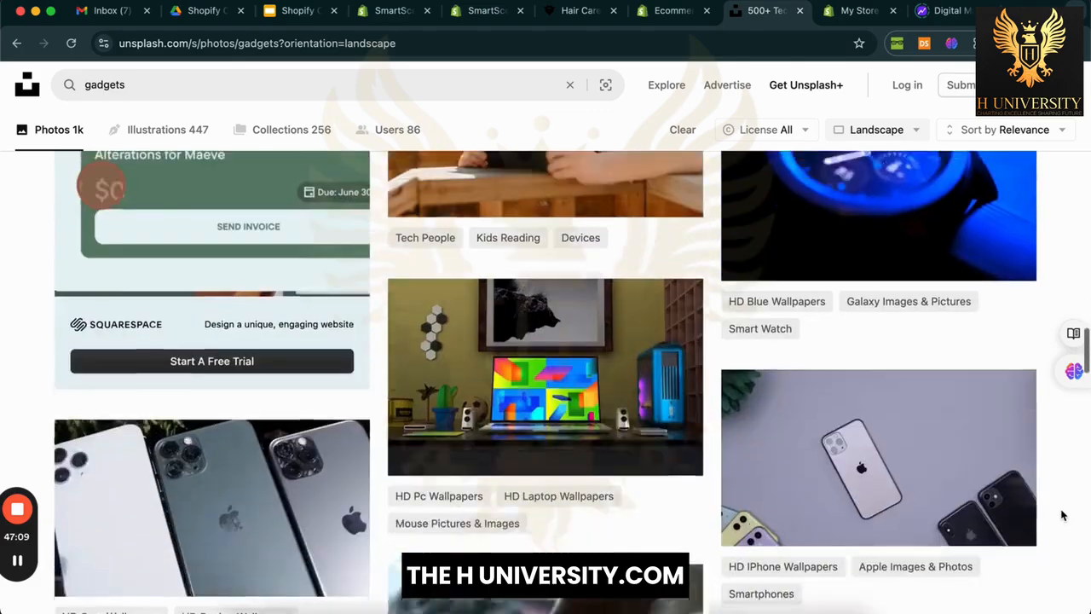
scroll(1062, 514, down, 10)
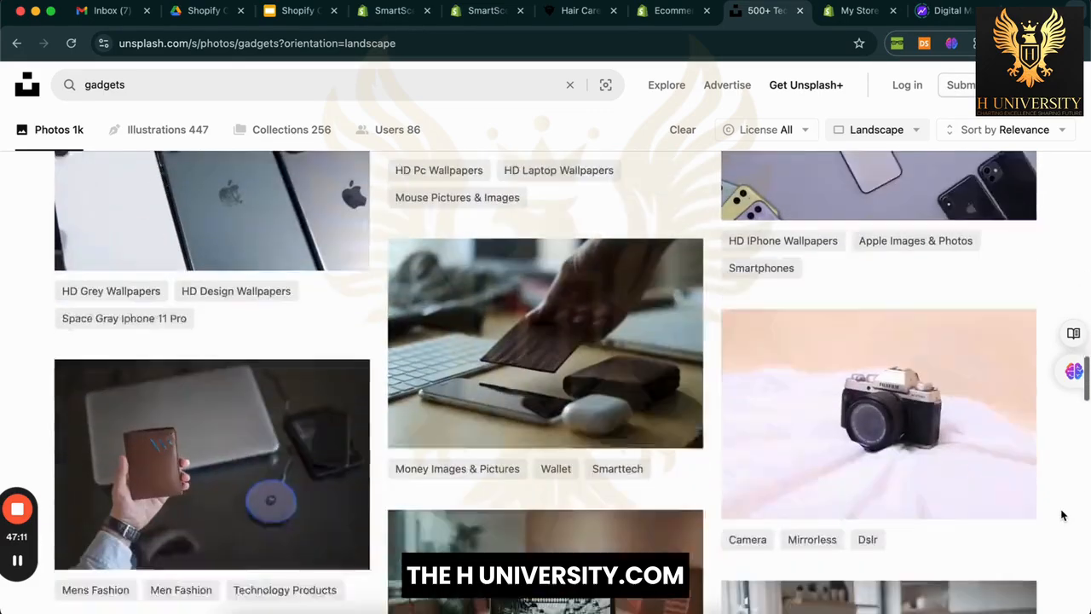
scroll(1061, 515, down, 5)
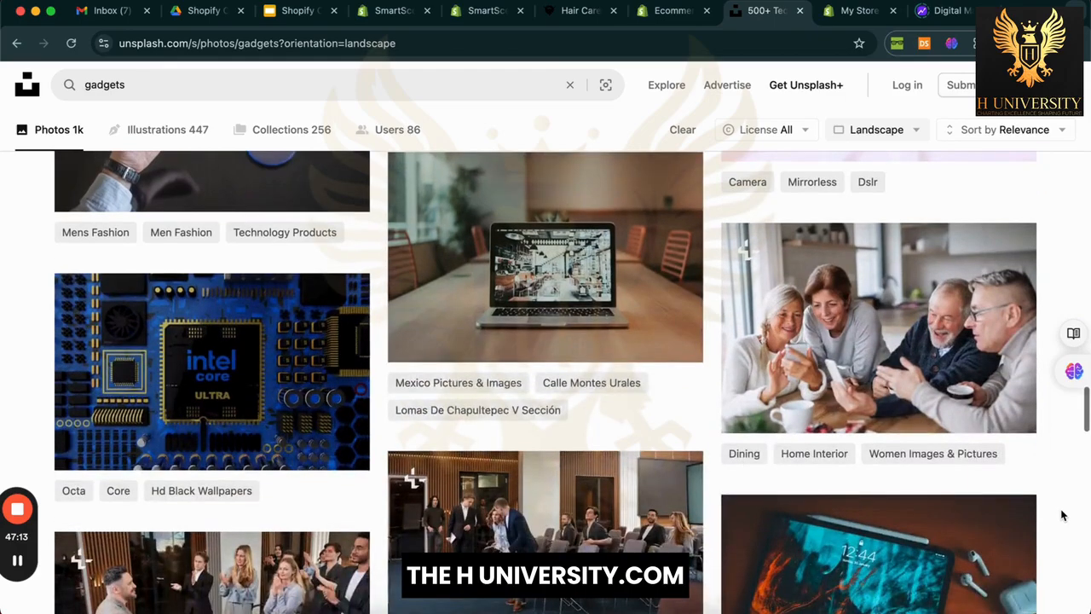
scroll(1061, 515, down, 3)
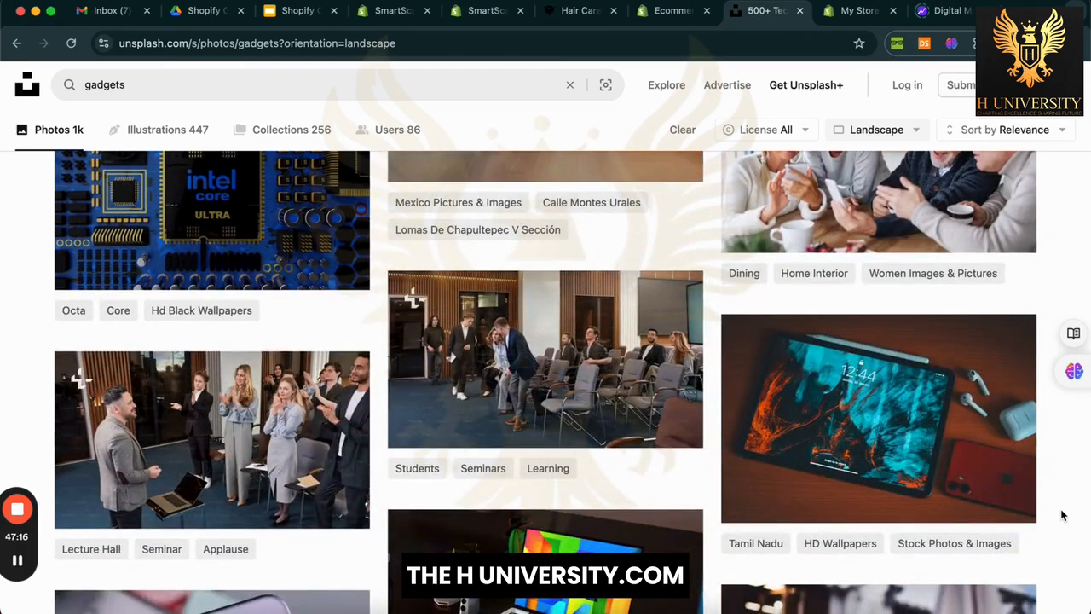
Step: Download the photo of the Apple tablet with earphones and a red iPhone in Original Size (4928 x 3264)
click(859, 497)
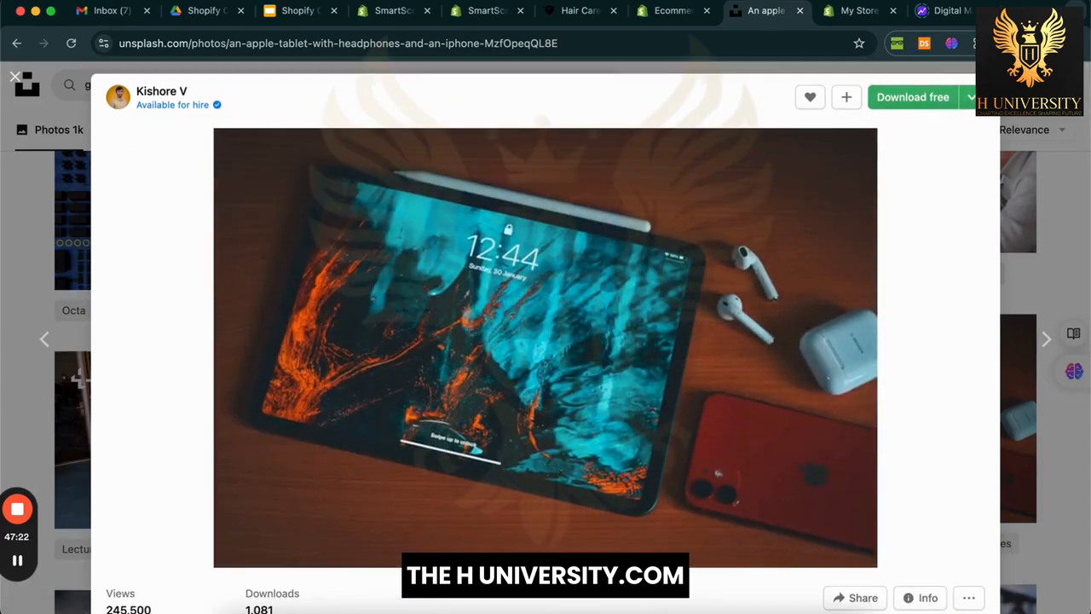
click(971, 97)
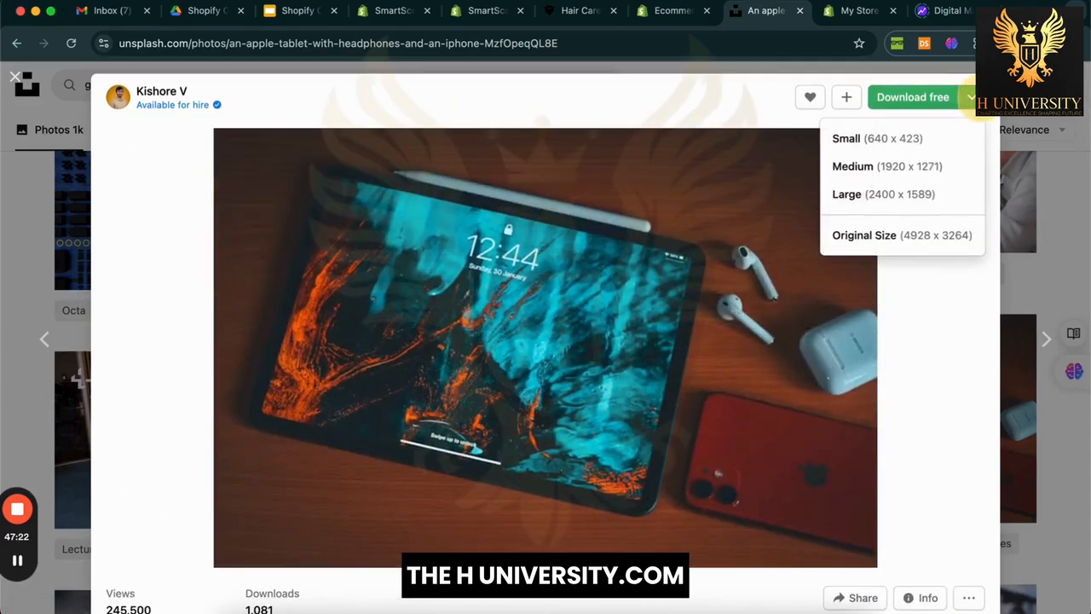
click(938, 232)
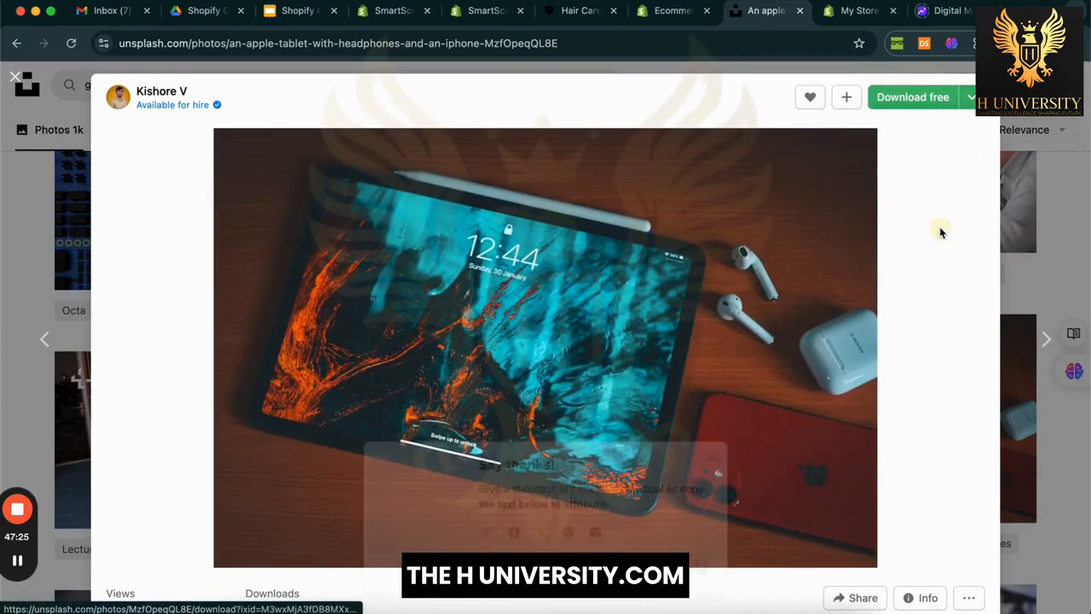
click(639, 449)
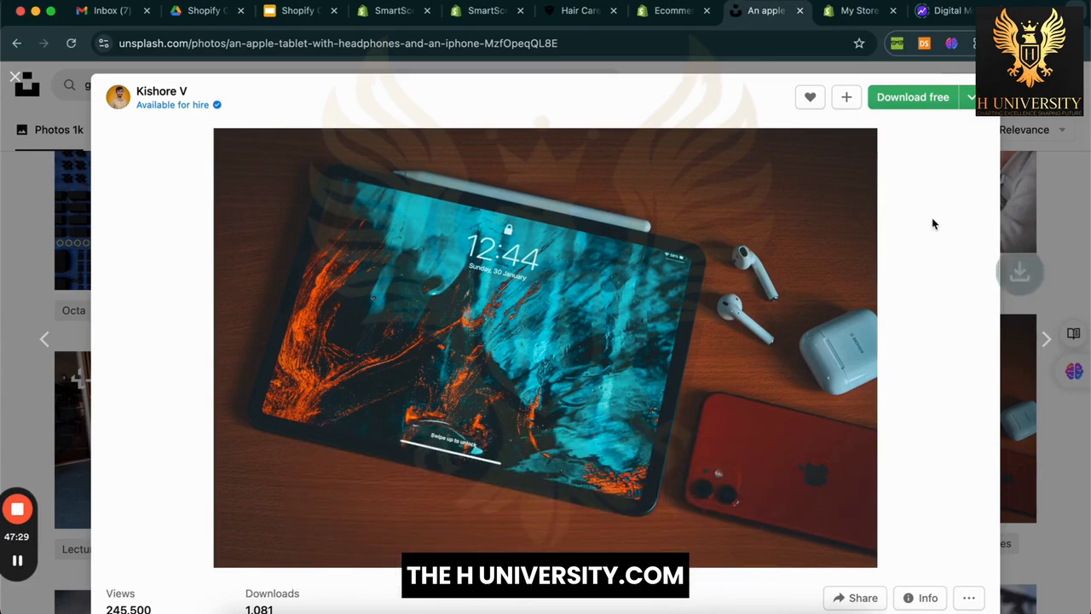
drag(932, 223, 732, 121)
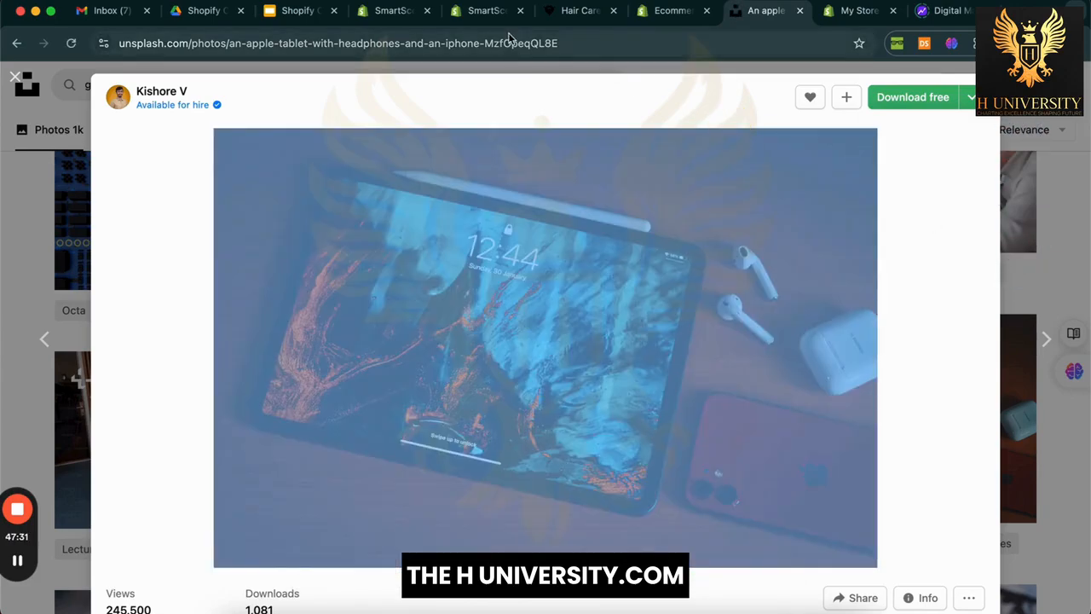
click(502, 100)
Step: Return to the Shopify theme editor, upload the downloaded tablet photo and set it as the Image banner's first image
click(500, 12)
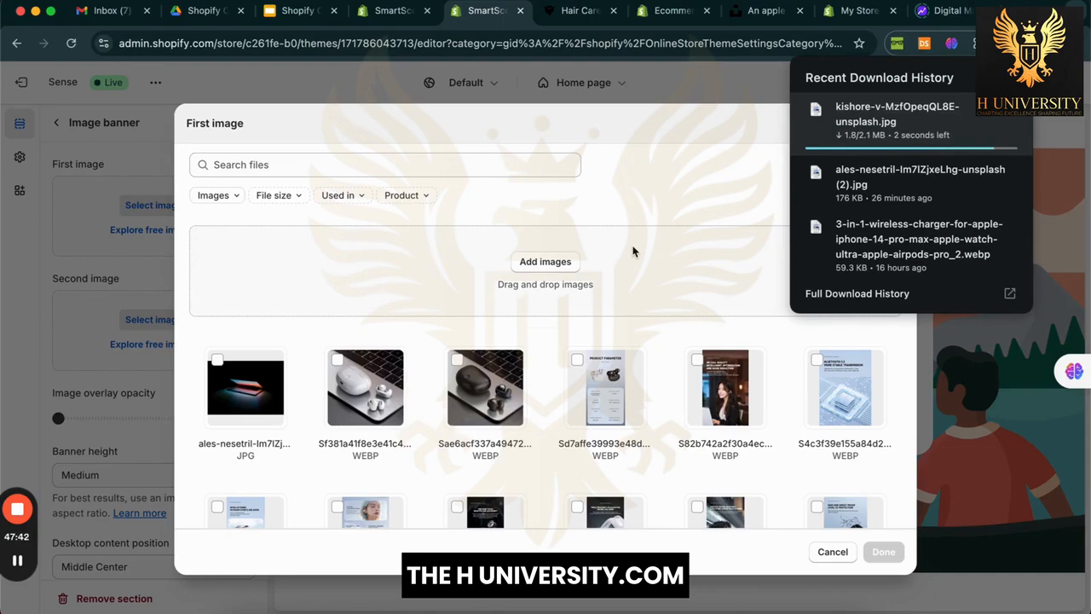
drag(799, 143, 571, 253)
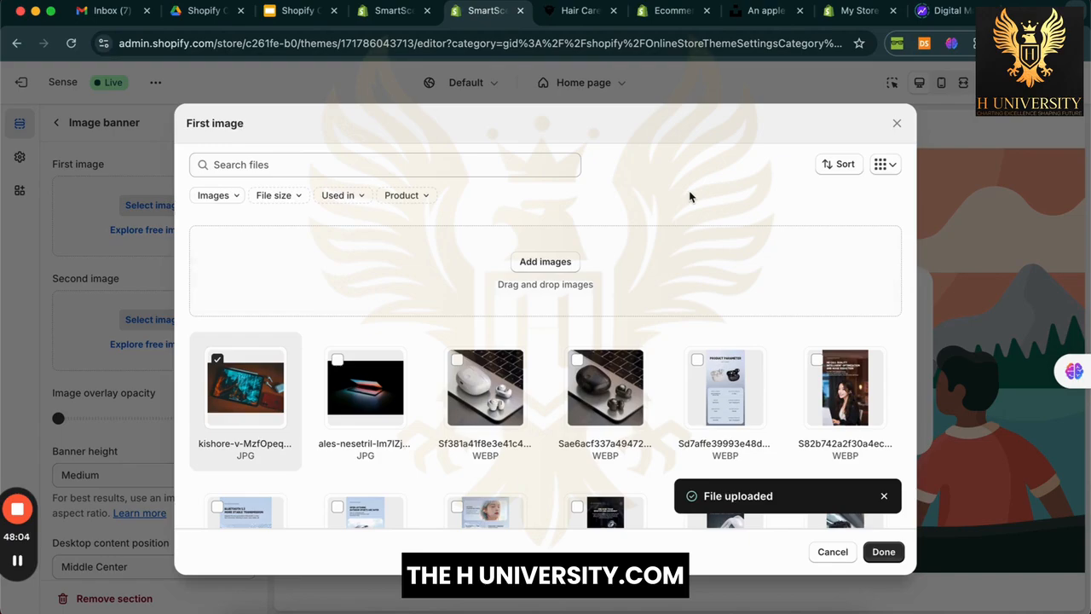
click(884, 553)
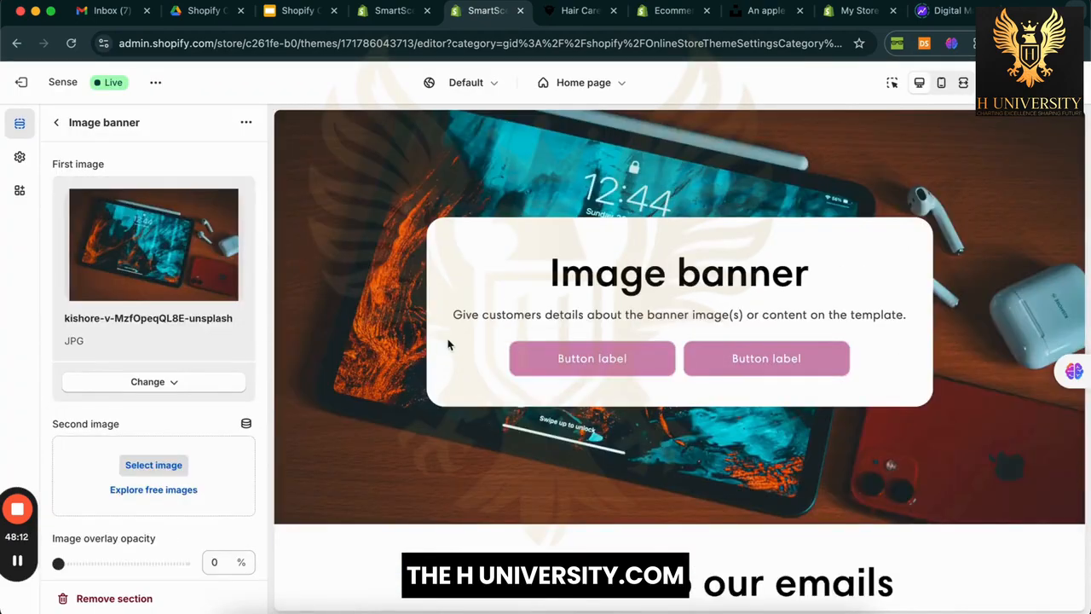
Step: Look over the Image banner's overlay opacity, banner height and desktop content position settings
scroll(213, 389, down, 5)
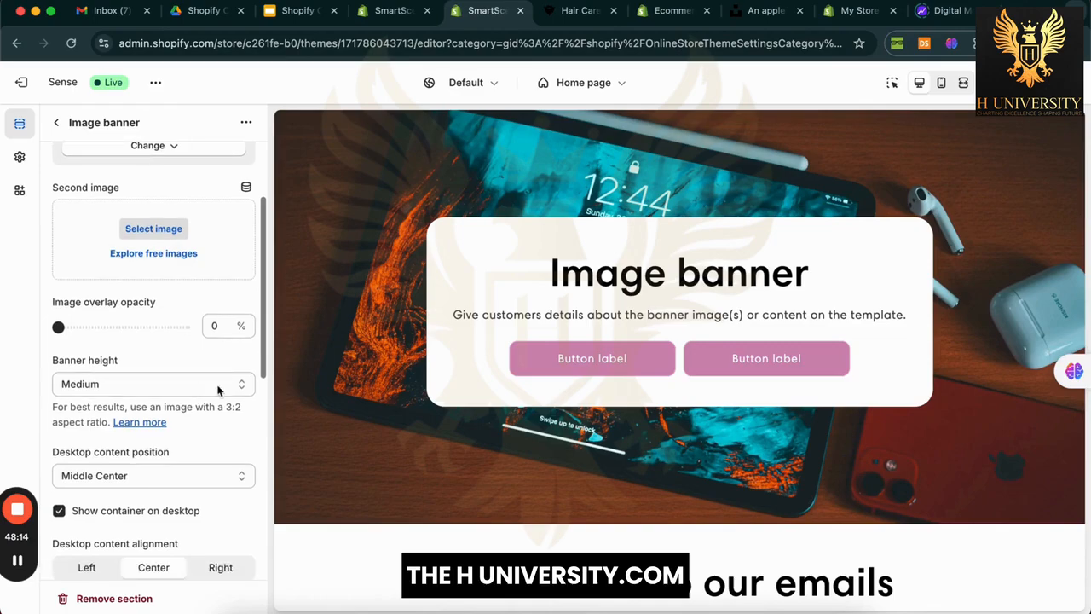
scroll(337, 337, up, 5)
scroll(338, 337, down, 5)
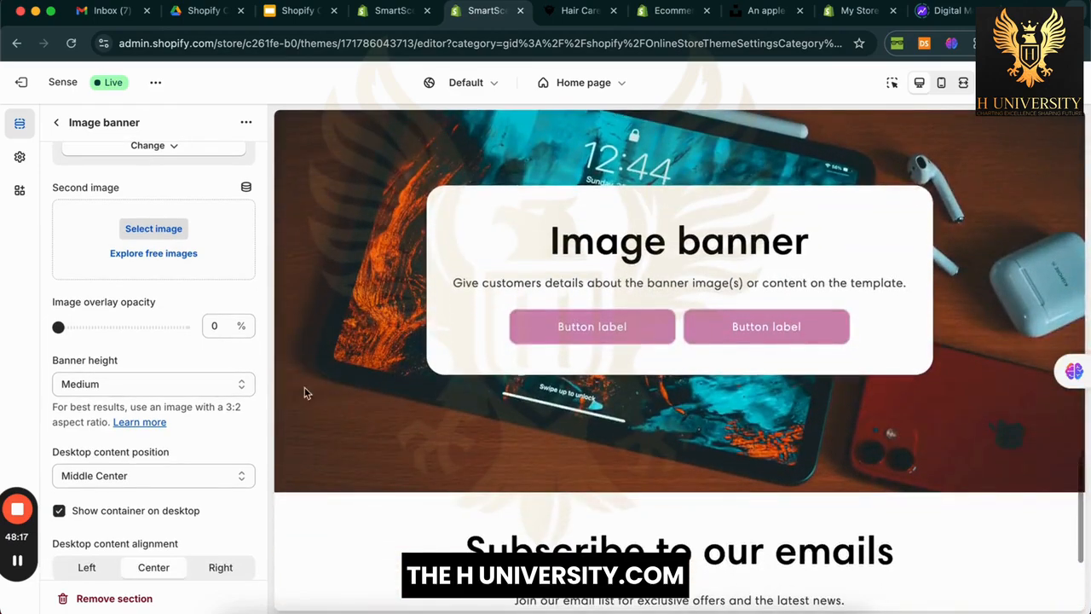
Step: Try the Small banner height on the Image banner and switch it back to Medium
click(125, 386)
click(136, 384)
click(146, 381)
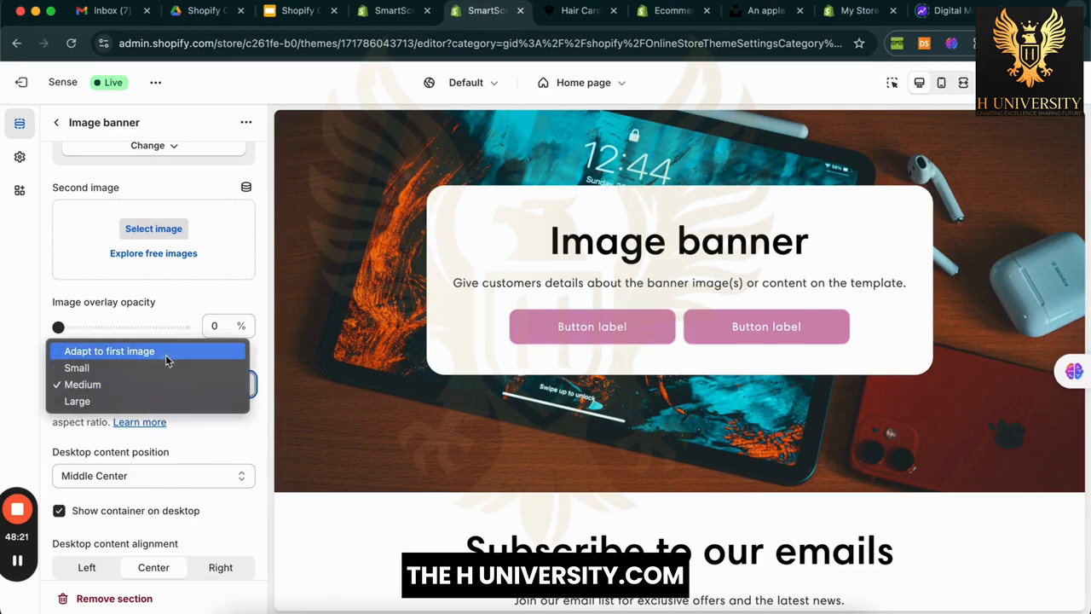
click(167, 367)
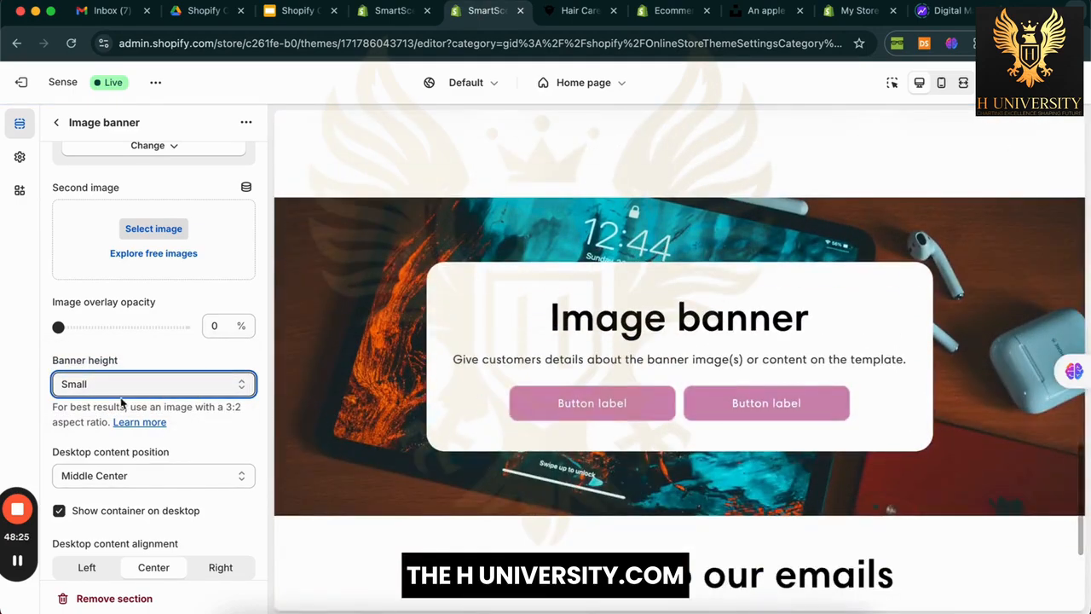
click(127, 385)
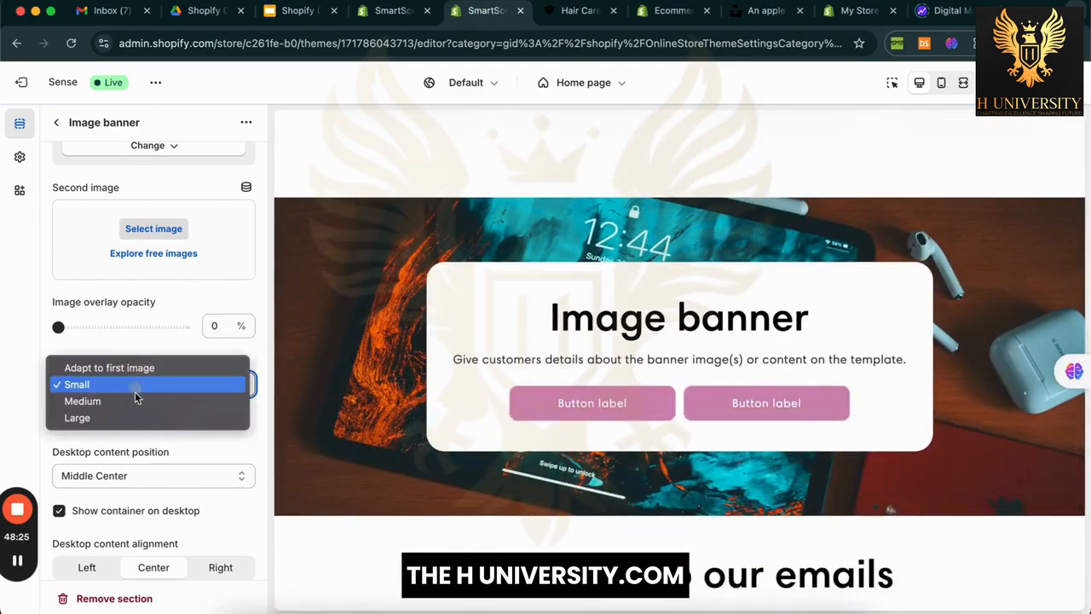
click(137, 399)
Step: Try the Adapt to first image banner height with a full-width preview of the page, and return the height to Medium
click(121, 385)
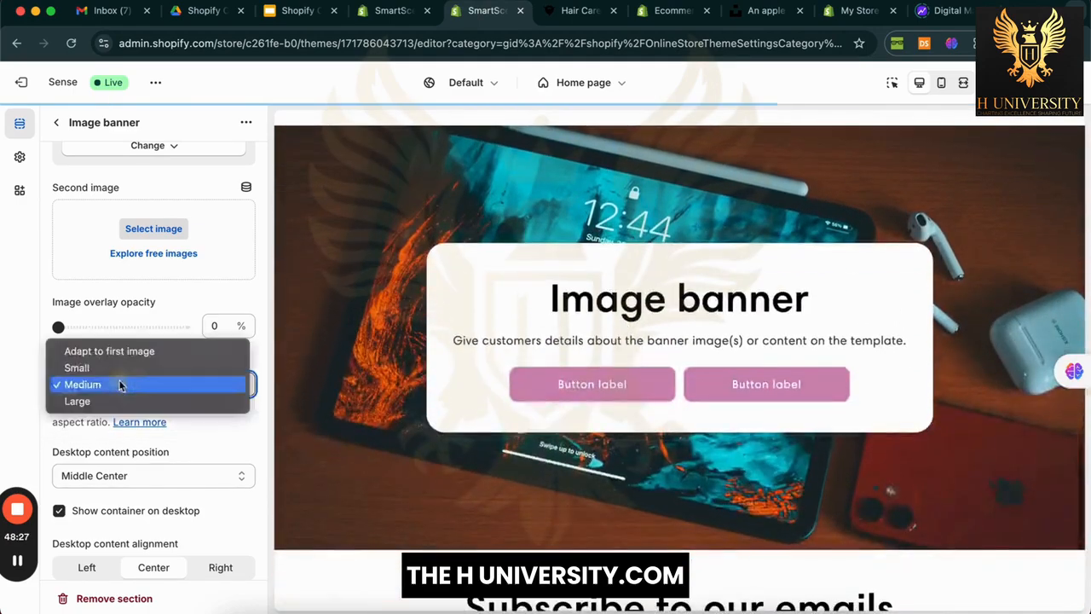
click(154, 352)
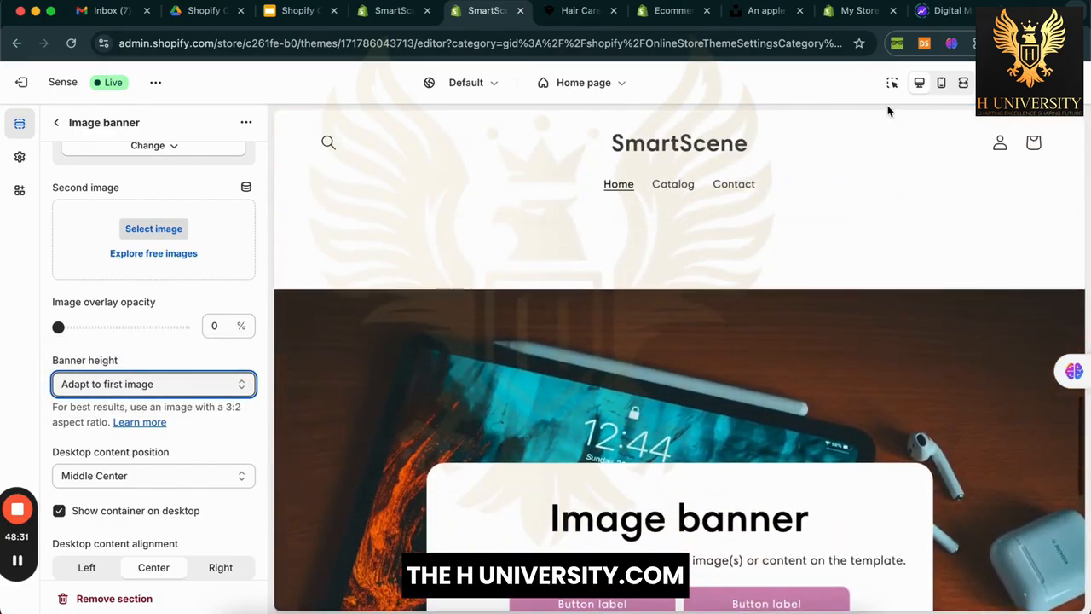
click(963, 83)
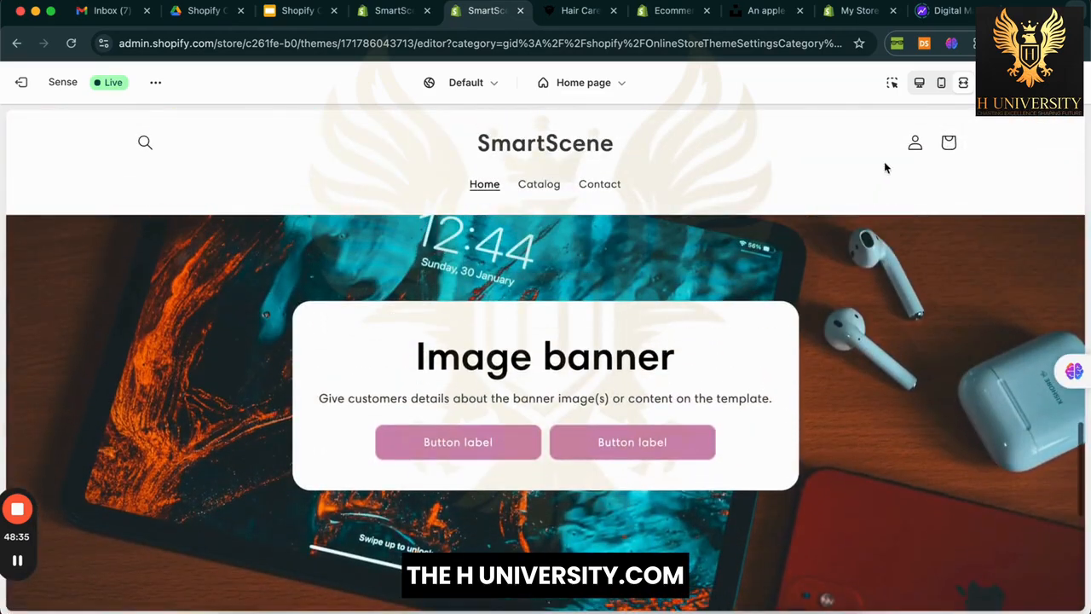
click(920, 83)
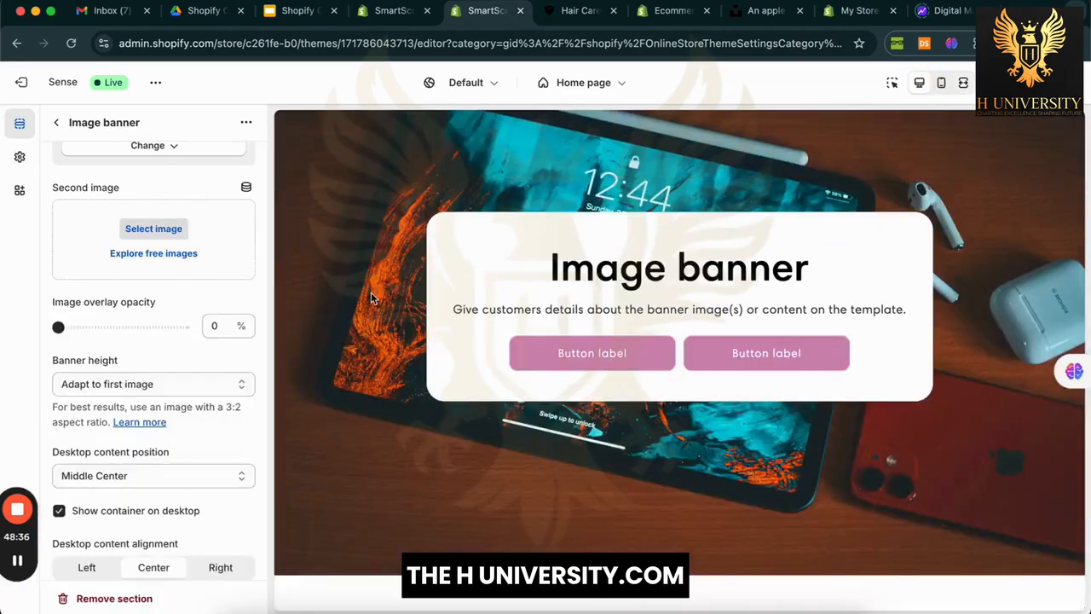
click(145, 385)
click(146, 391)
click(164, 386)
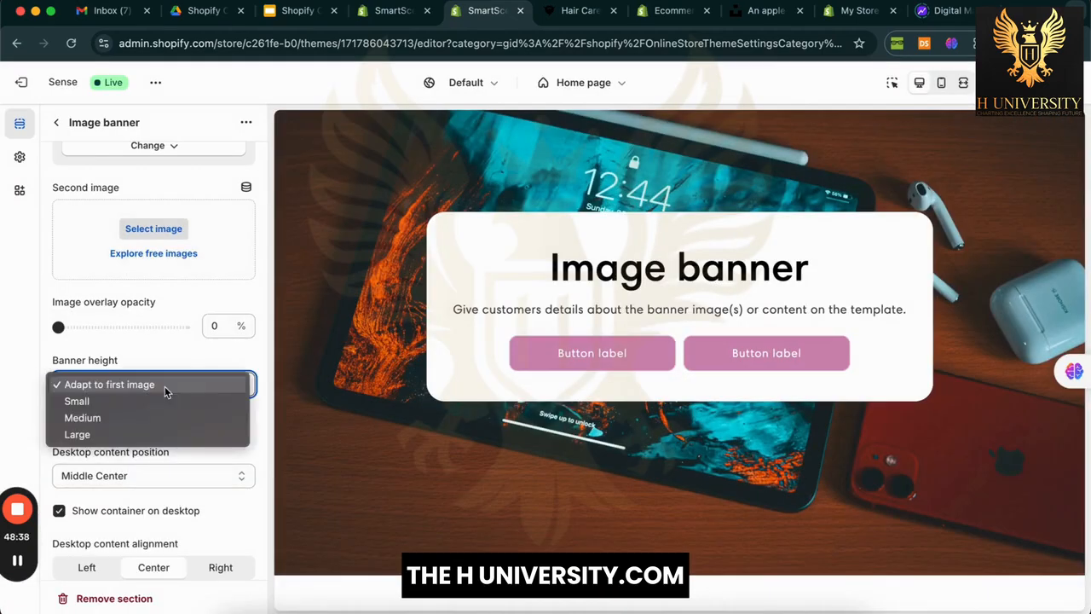
click(49, 416)
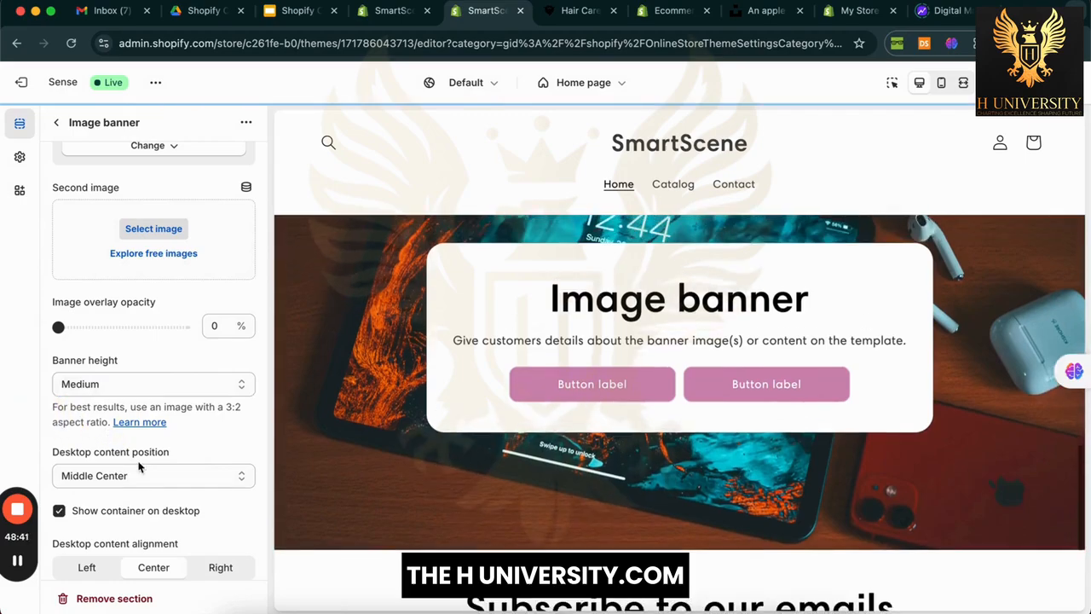
Step: Keep the banner's desktop content position at Middle Center and disable showing the container on desktop
scroll(171, 414, down, 2)
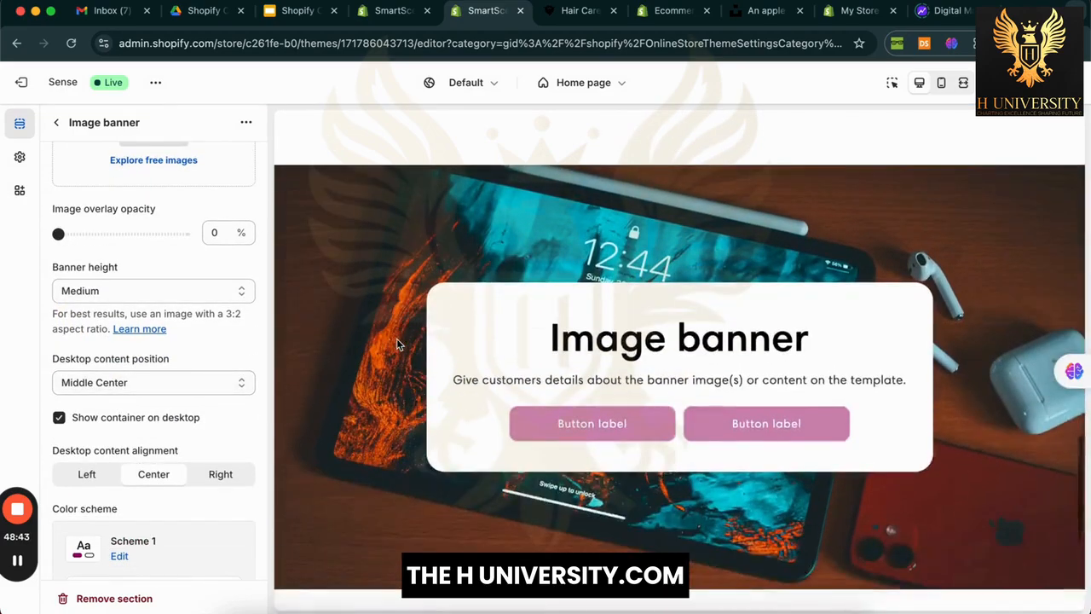
click(135, 375)
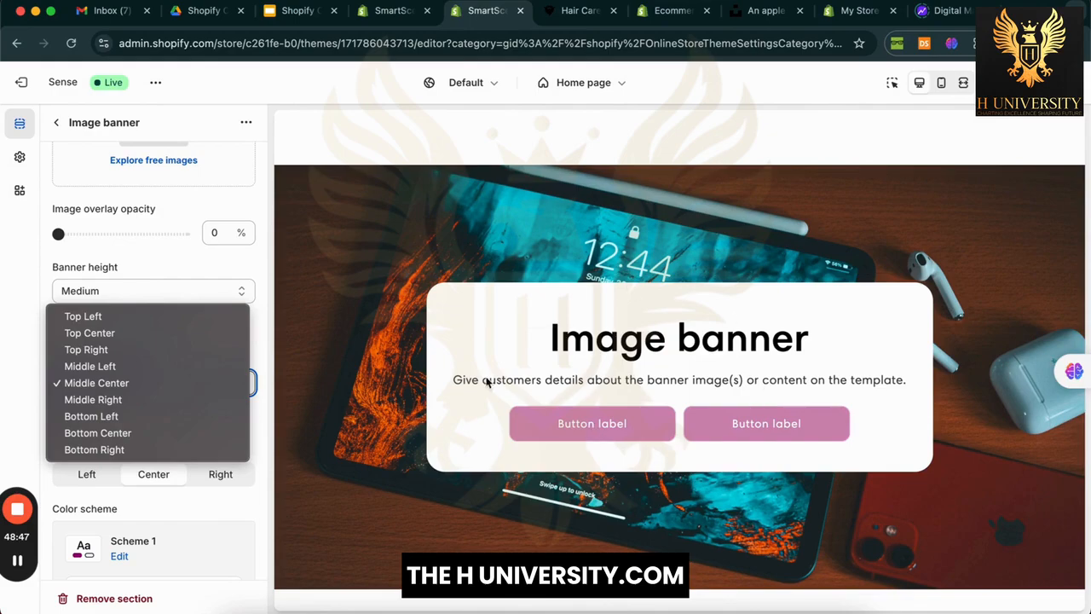
click(141, 385)
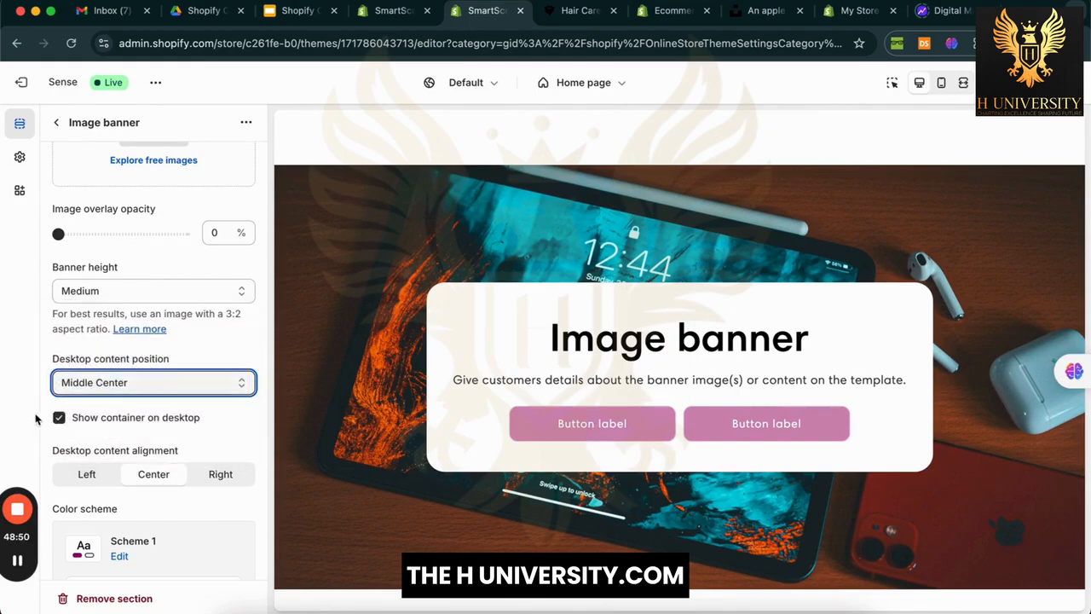
click(58, 419)
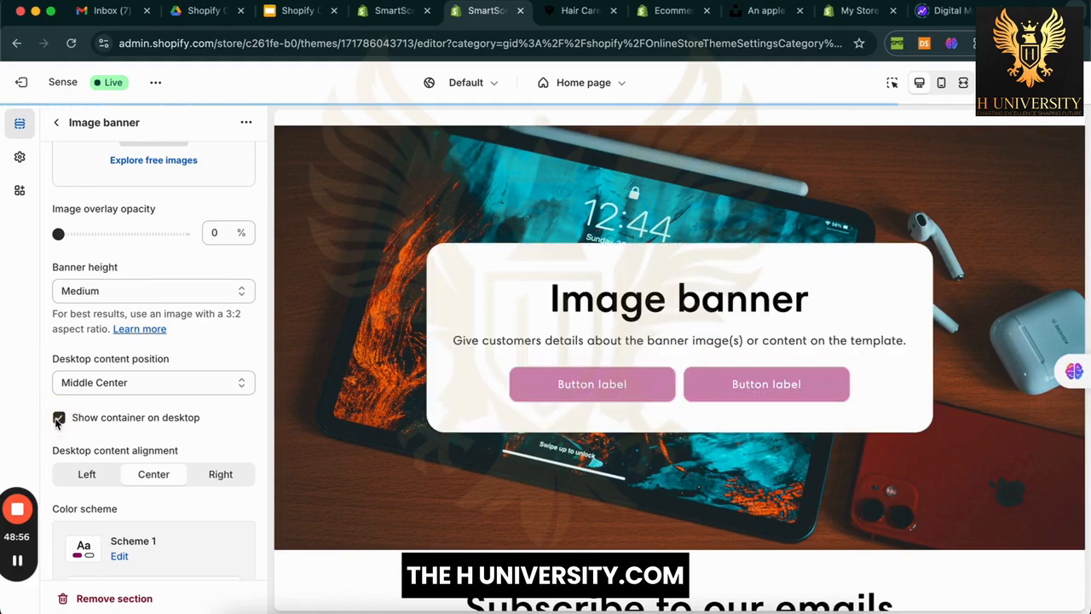
click(58, 419)
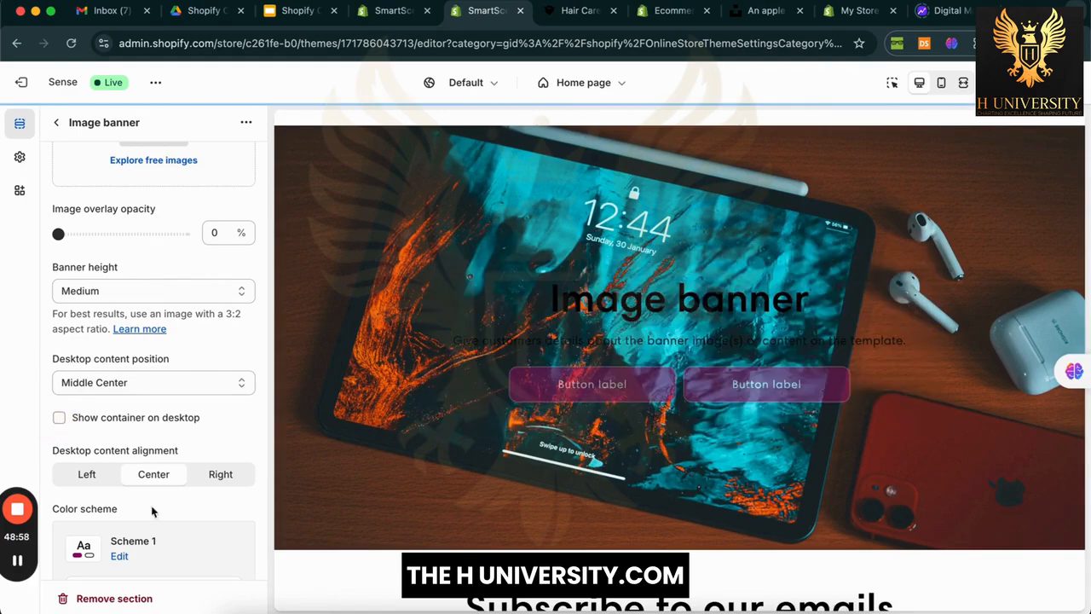
Step: Try Scheme 2 as the Image banner's color scheme and look over the other available schemes
scroll(173, 530, down, 4)
scroll(170, 526, down, 2)
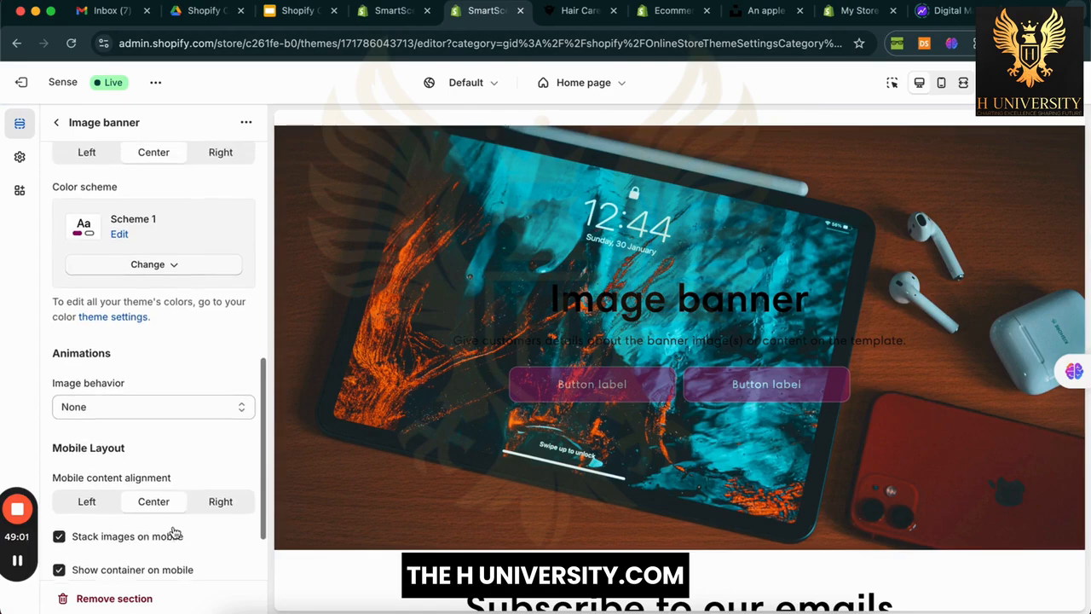
scroll(171, 525, up, 1)
click(170, 289)
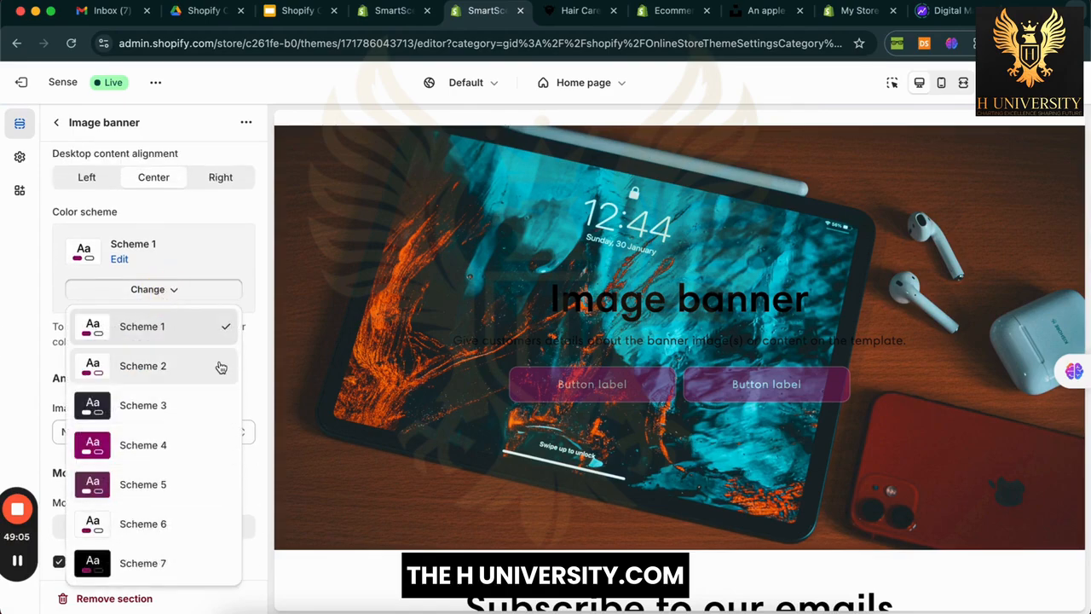
click(220, 367)
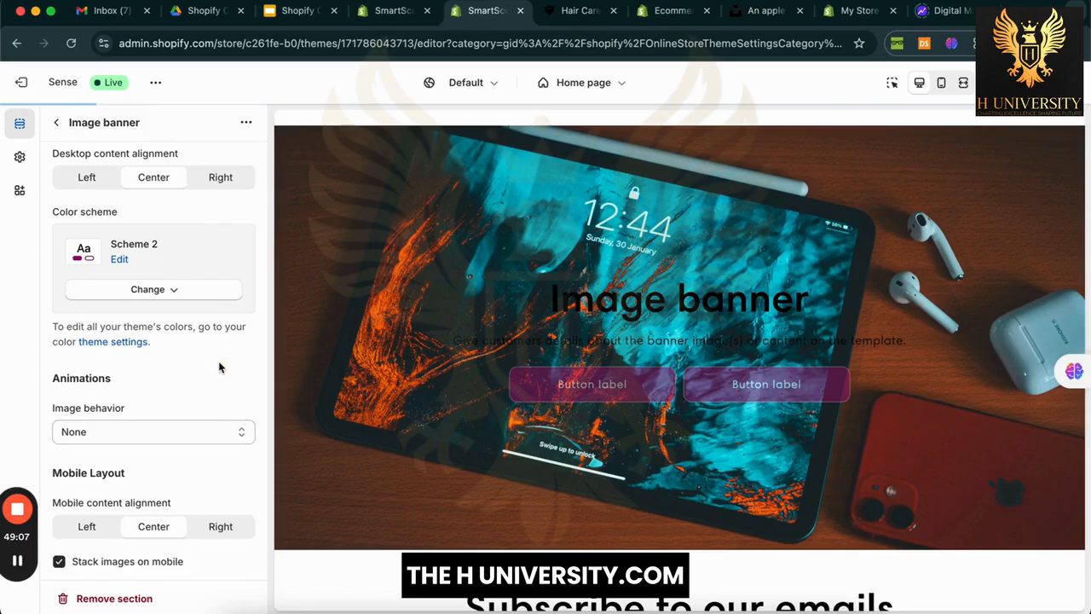
click(208, 292)
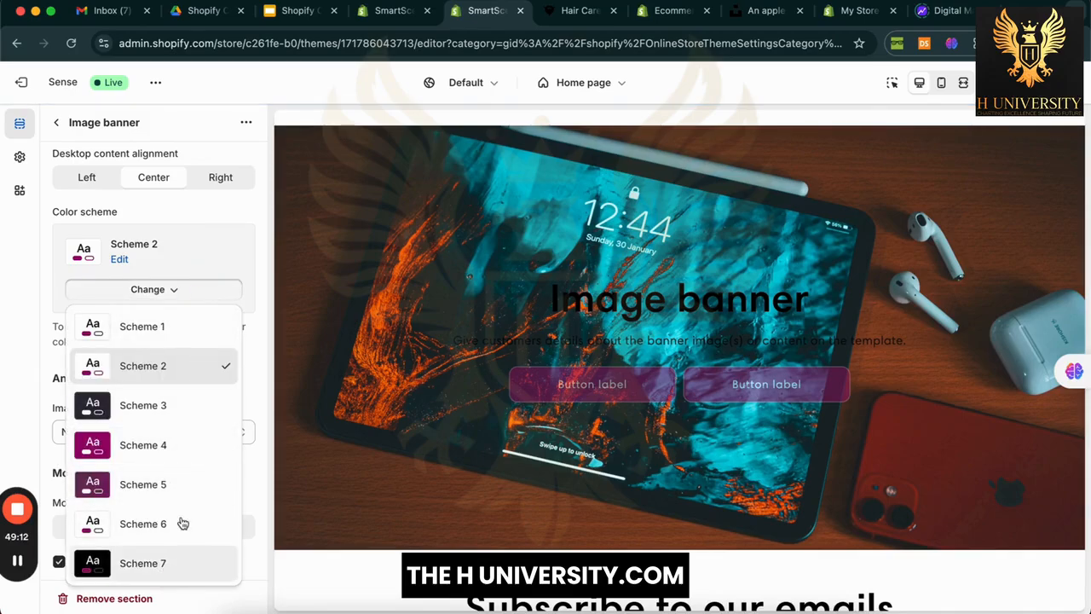
click(36, 312)
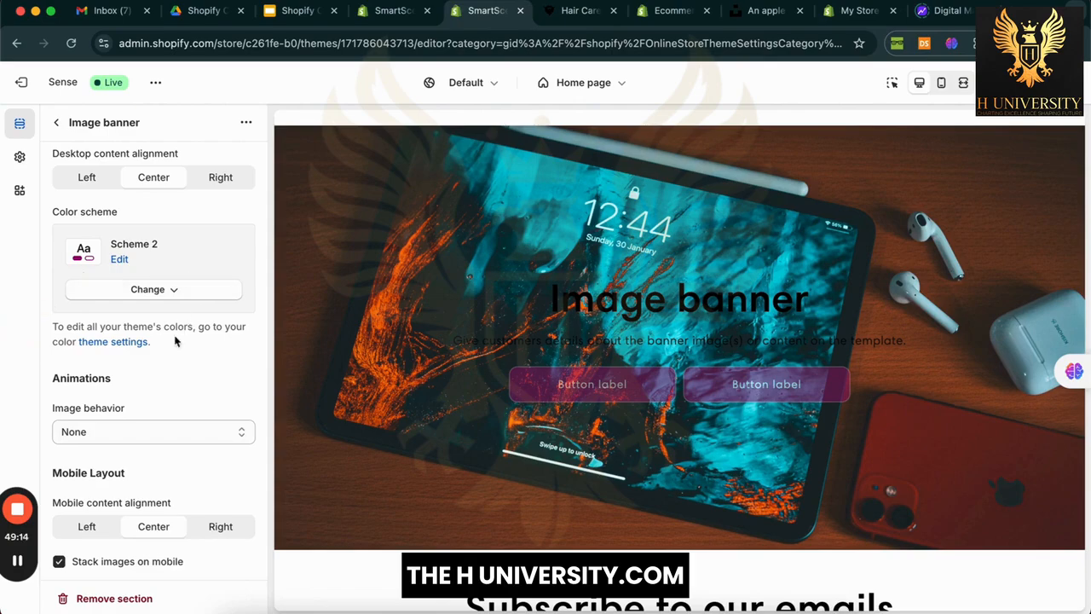
Step: Apply Scheme 4 to the Image banner and set the scheme's background color to white #FFFFFF
click(194, 289)
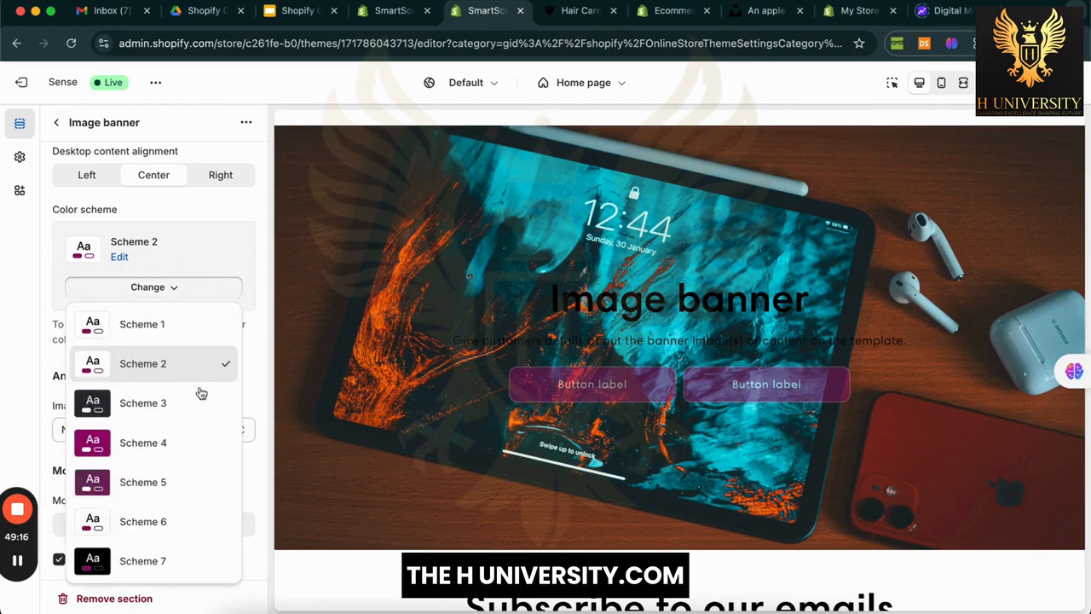
click(199, 442)
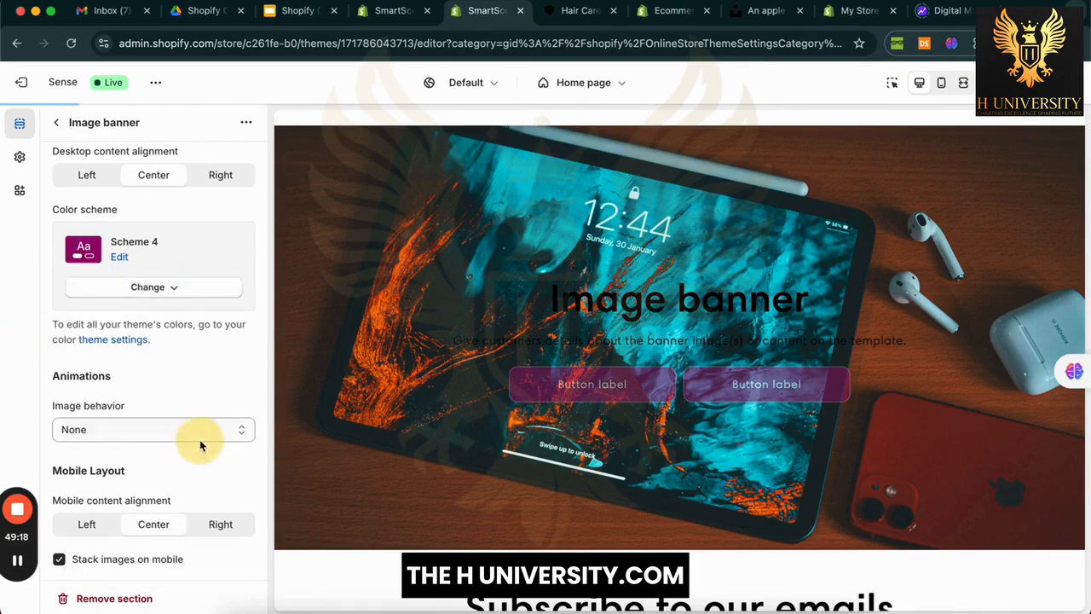
click(122, 258)
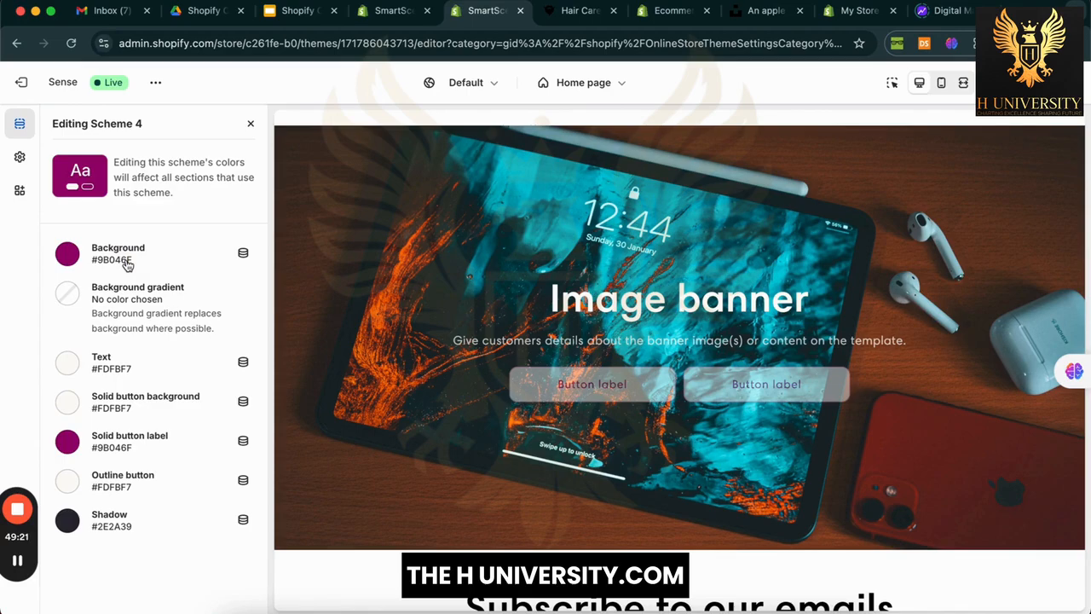
click(68, 256)
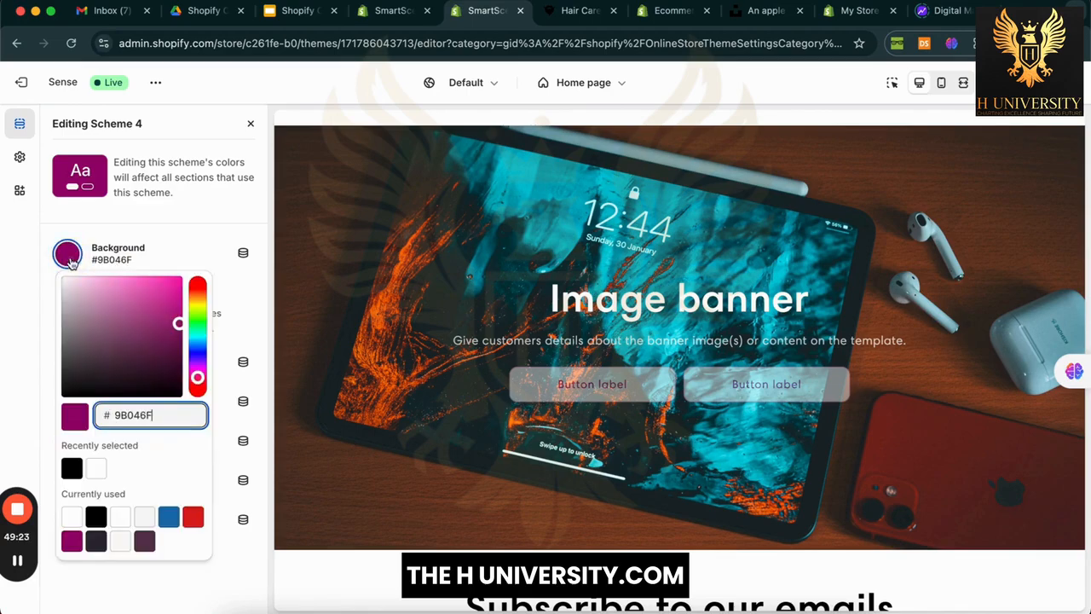
drag(74, 296, 54, 253)
click(34, 249)
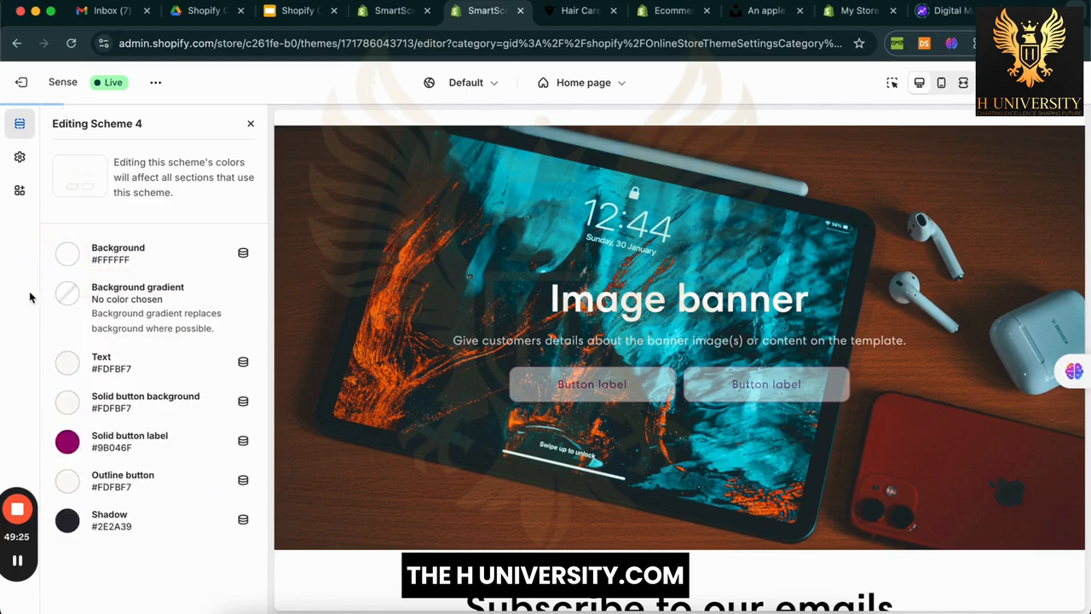
Step: Set Scheme 4's text color to #FFFFFF and its solid button background to purple #9B046F
click(68, 364)
click(96, 272)
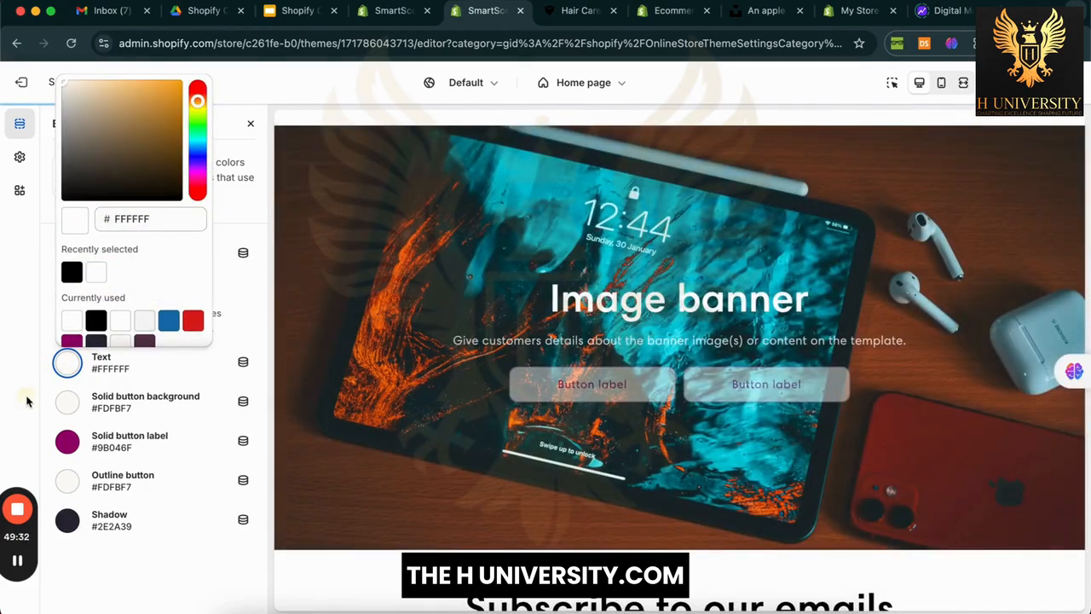
click(26, 400)
click(67, 402)
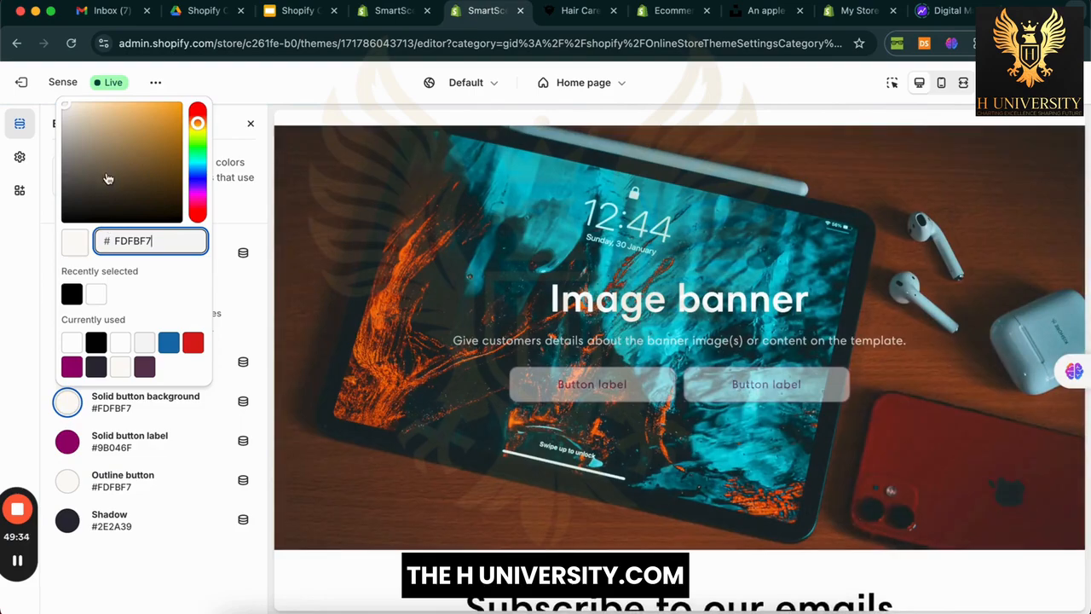
mouse_move(107, 178)
mouse_down()
mouse_move(90, 180)
mouse_move(68, 214)
mouse_move(99, 181)
mouse_up()
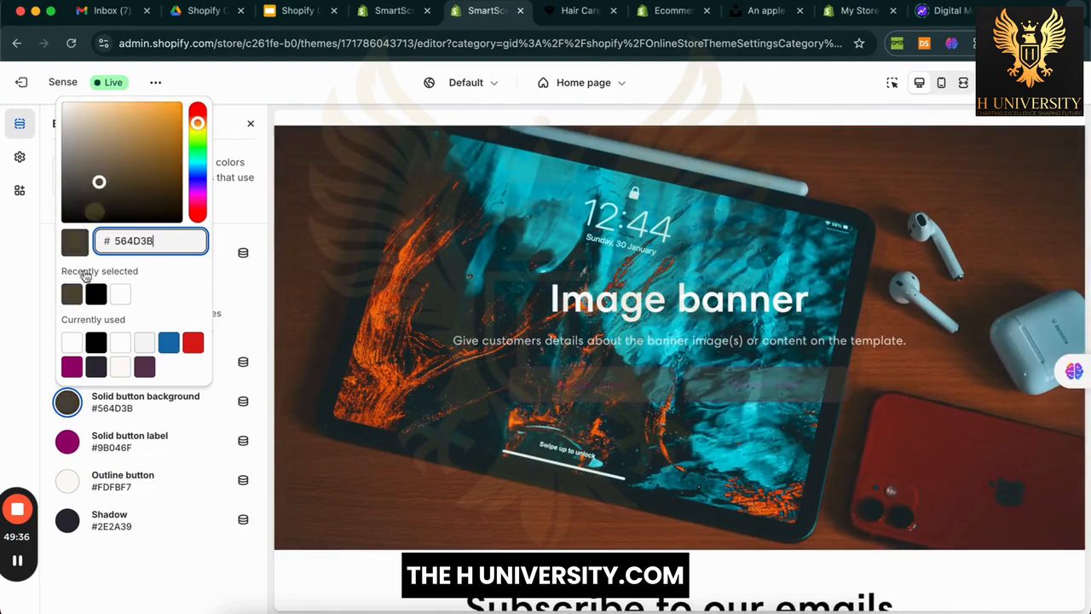
click(71, 368)
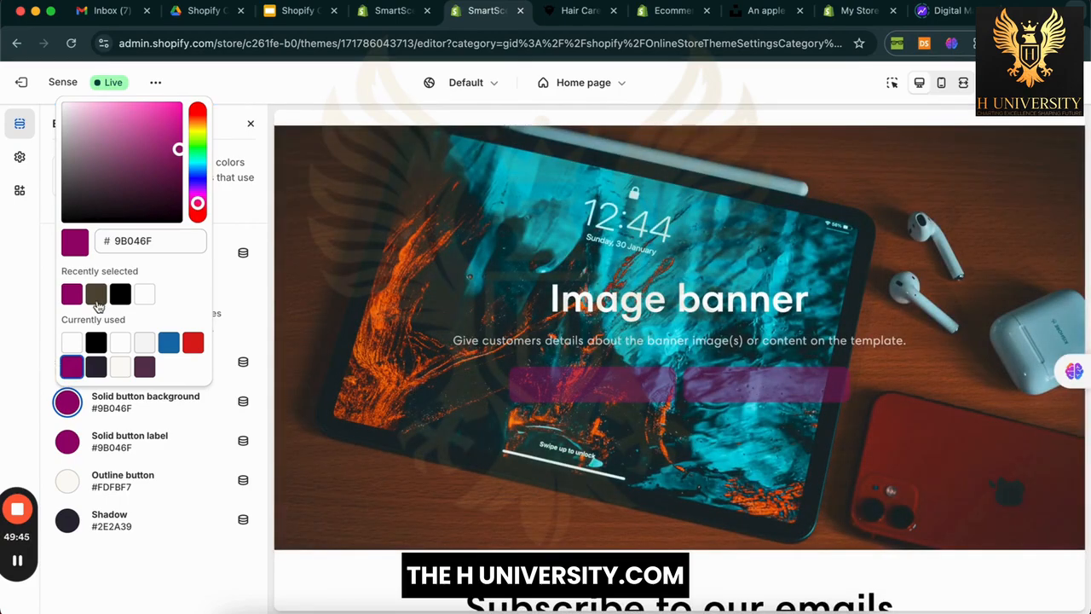
click(21, 371)
Step: Set Scheme 4's solid button label to #FFFFFF and finish editing the scheme
click(68, 443)
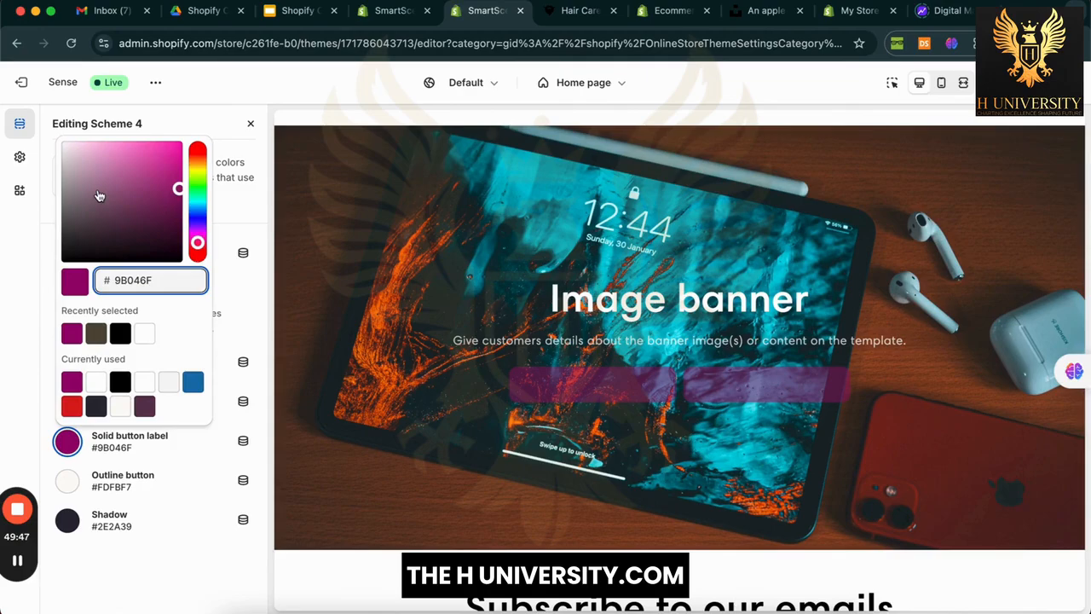
click(147, 333)
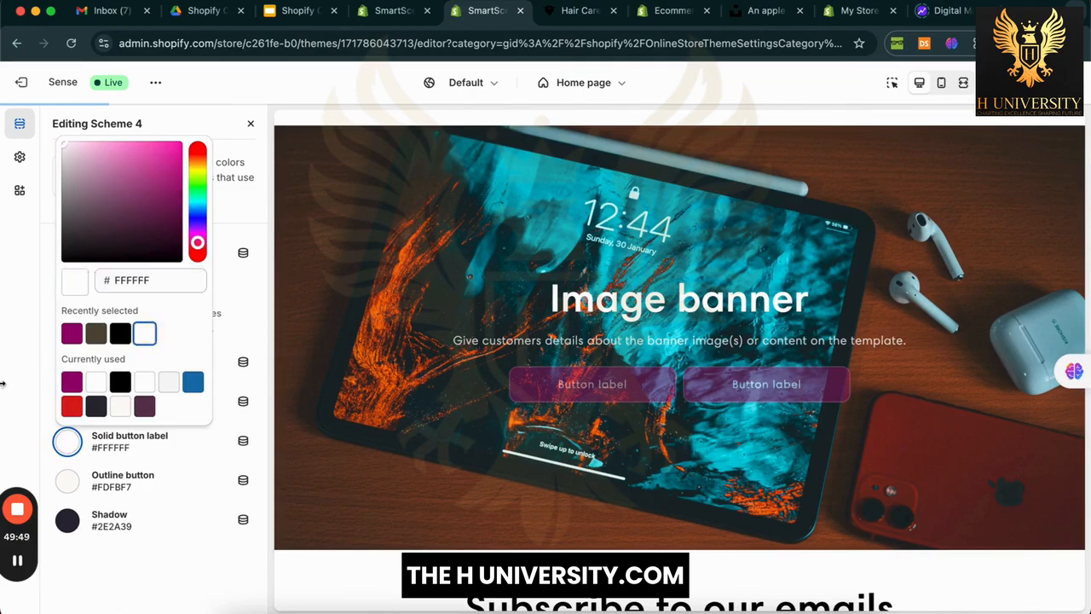
click(3, 394)
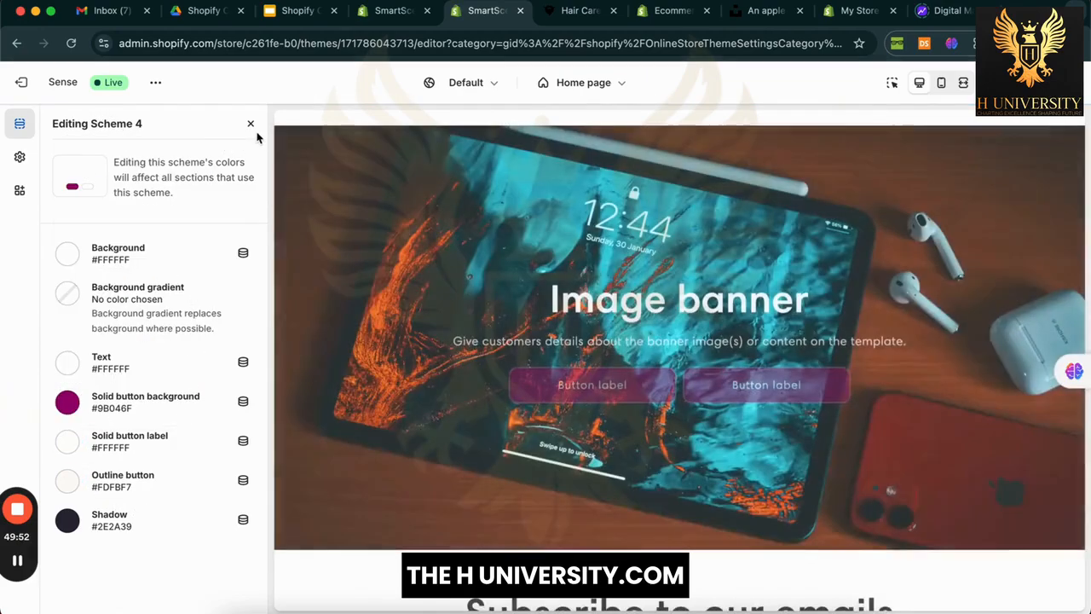
click(252, 127)
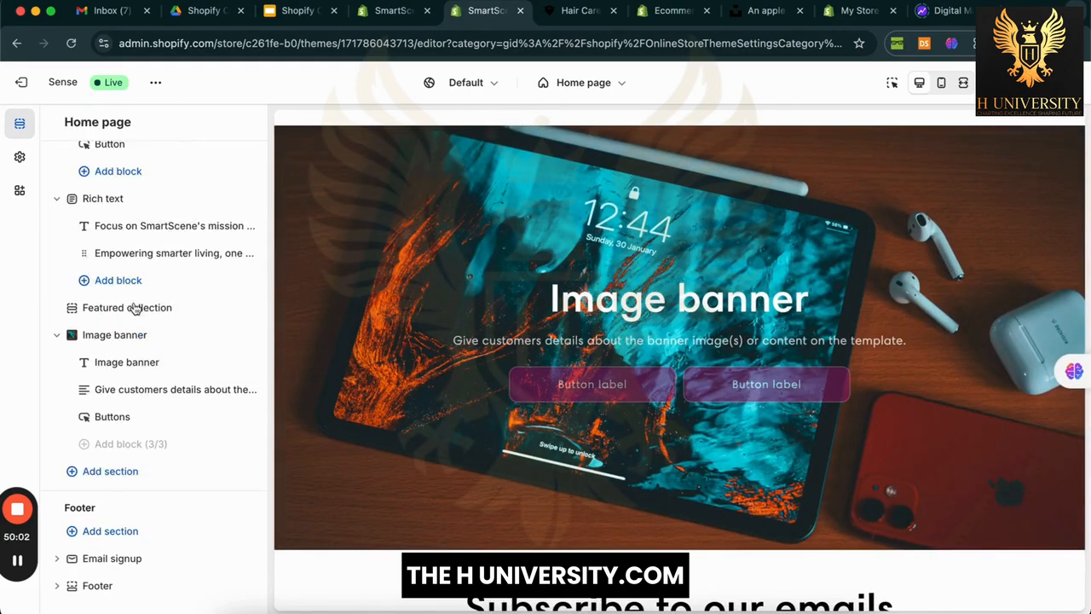
Step: Replace the Image banner's heading text with "SmartScene"
click(126, 362)
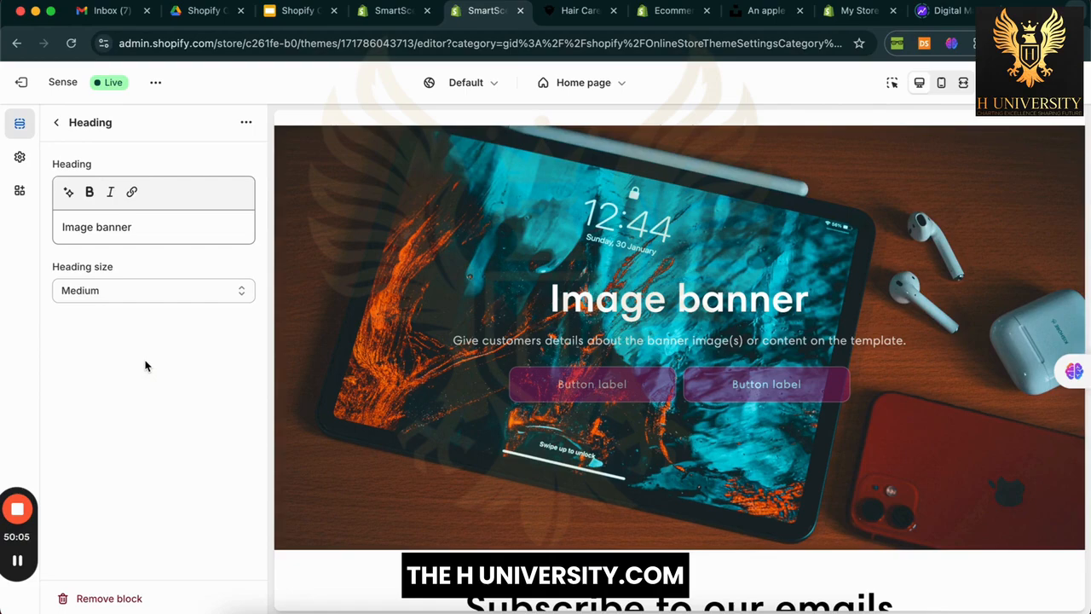
triple_click(157, 235)
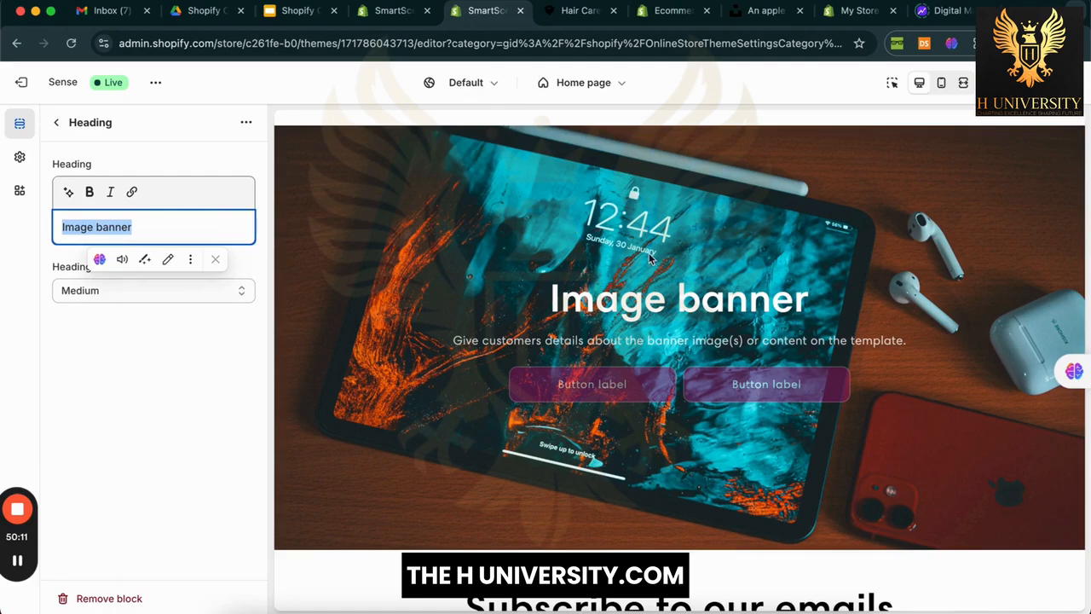
scroll(650, 258, up, 2)
mouse_move(1080, 380)
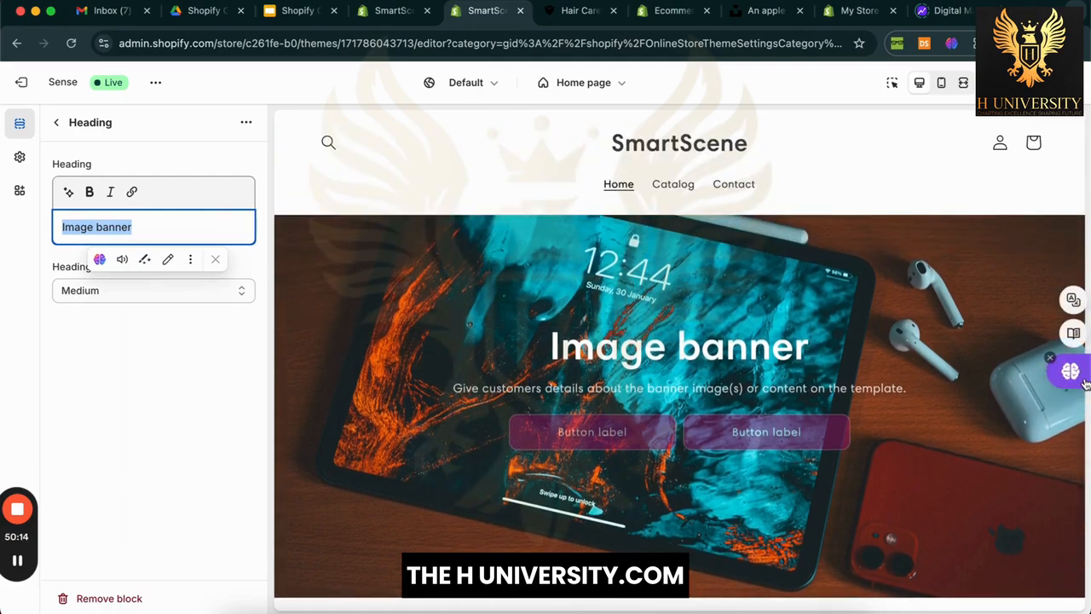
click(110, 408)
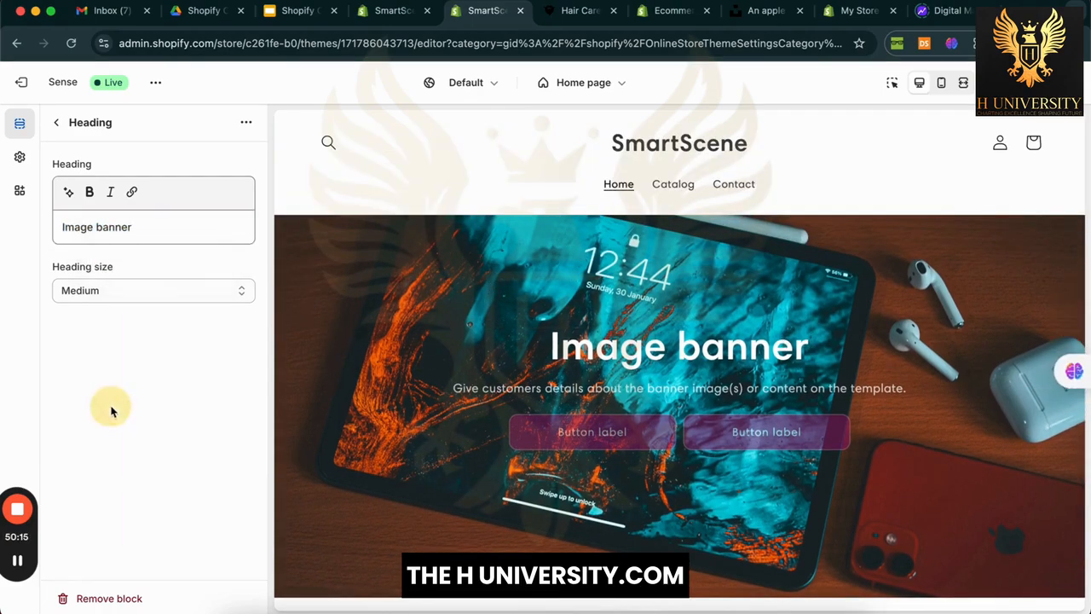
triple_click(191, 219)
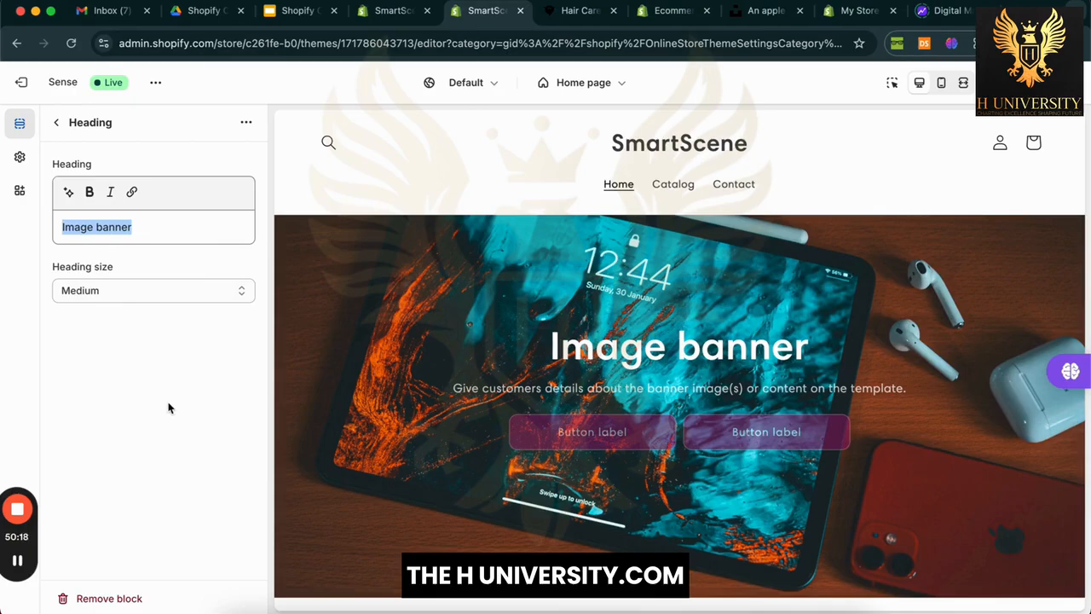
text(Smart)
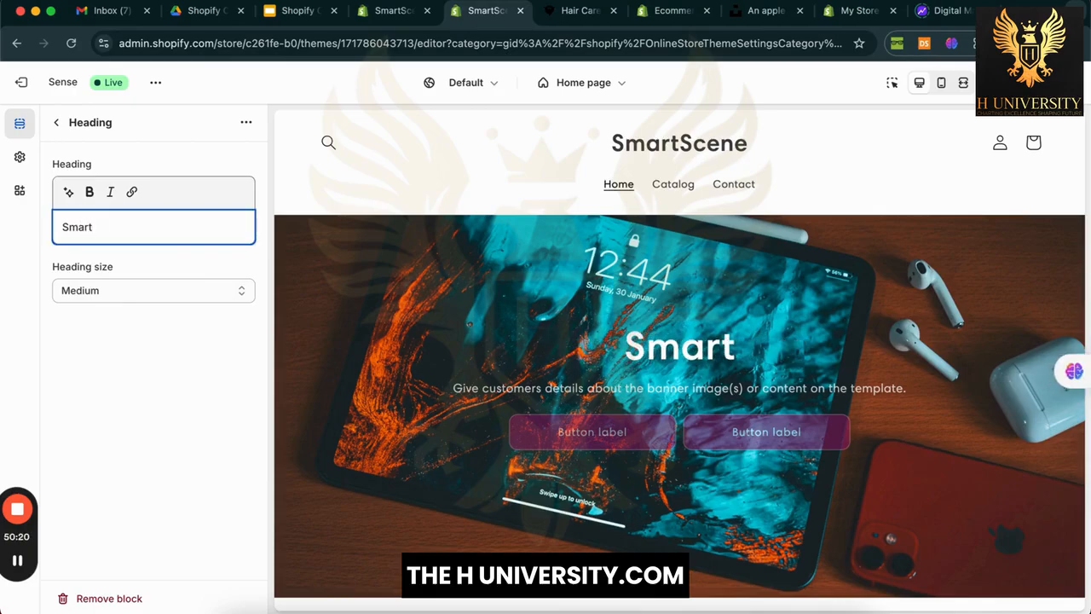
text(Scene)
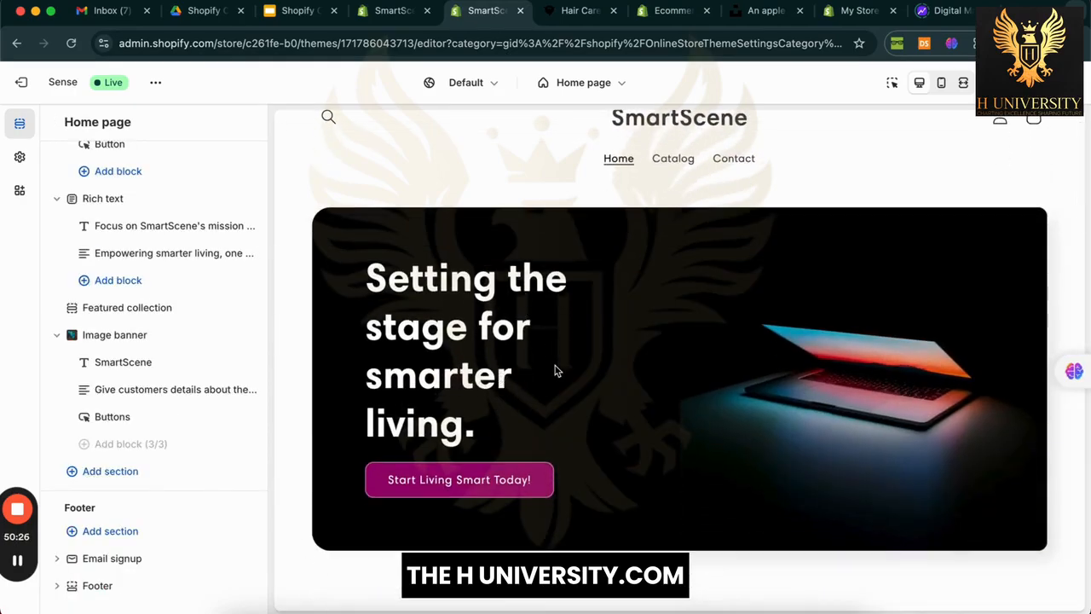
Step: Replace the Image banner's description with "Setting the stage for smarter living." and return to the section list
scroll(555, 370, down, 10)
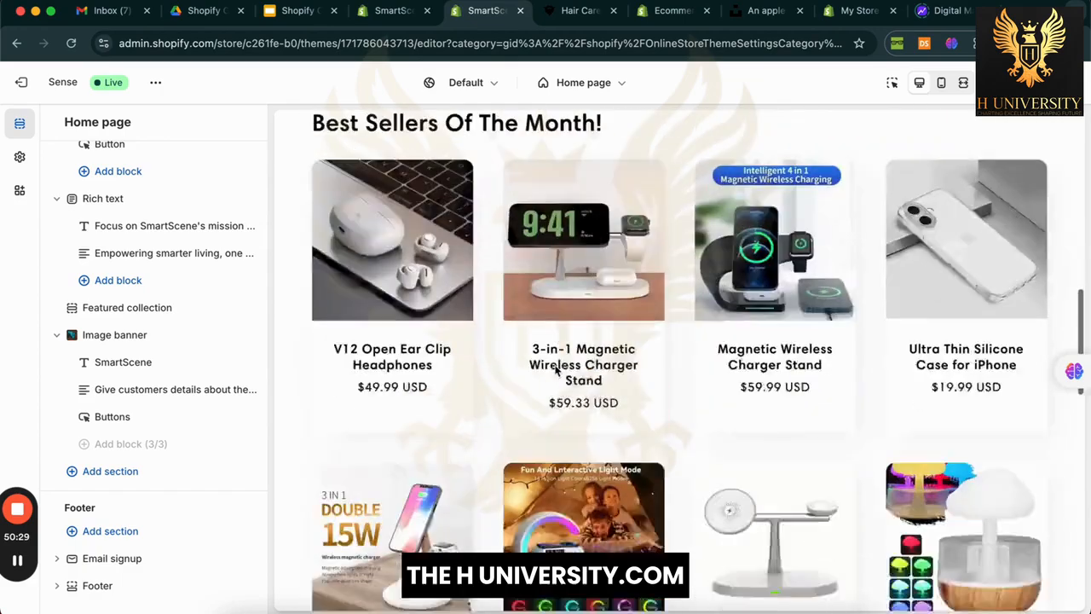
scroll(555, 371, down, 10)
scroll(555, 371, up, 2)
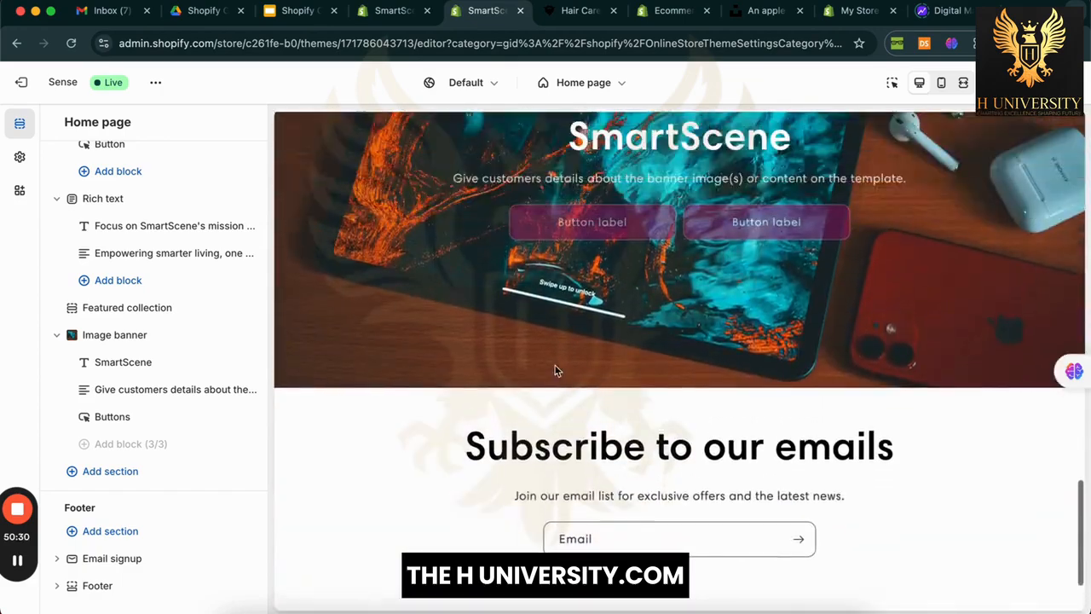
click(147, 388)
click(167, 243)
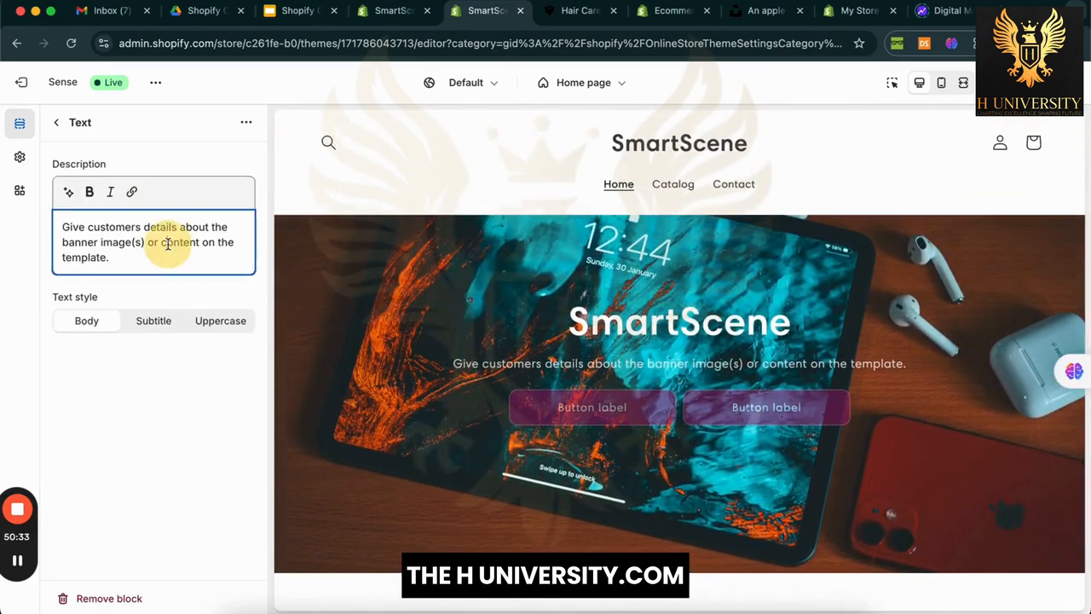
key(super+a)
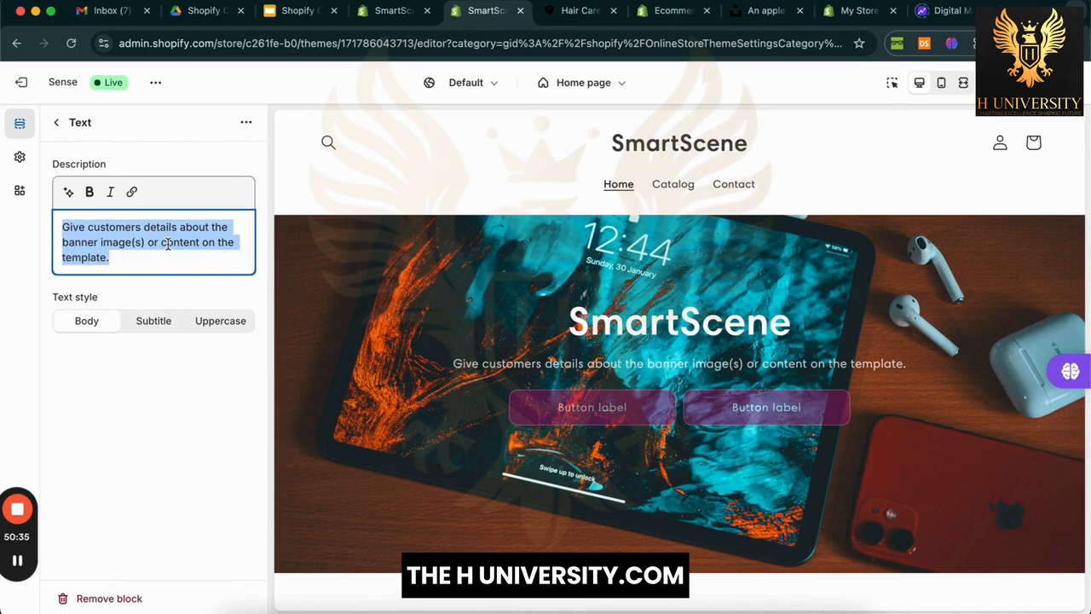
text(Se)
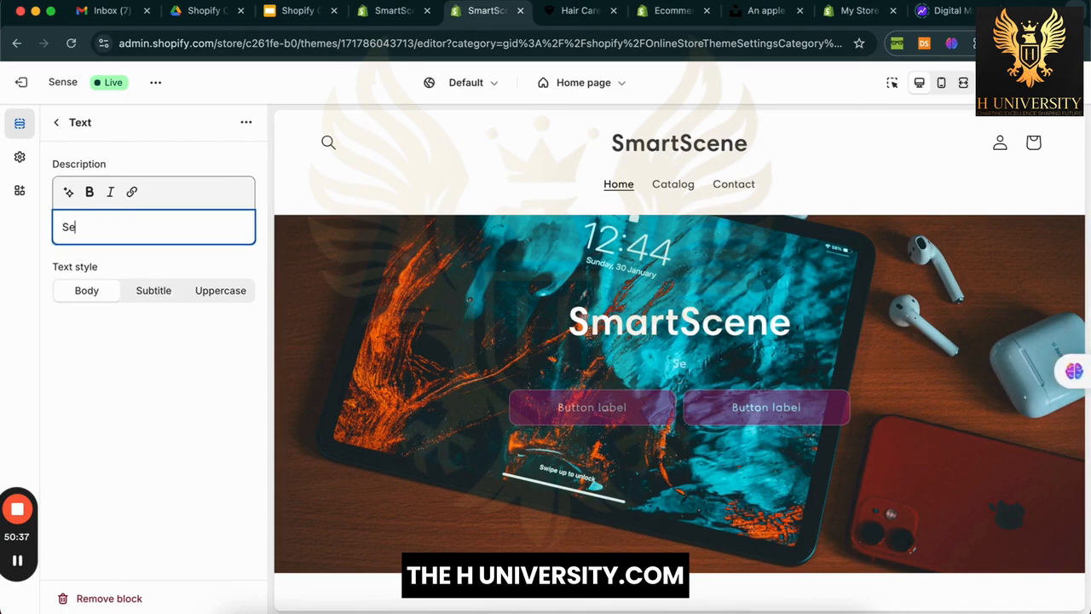
text(tting the c)
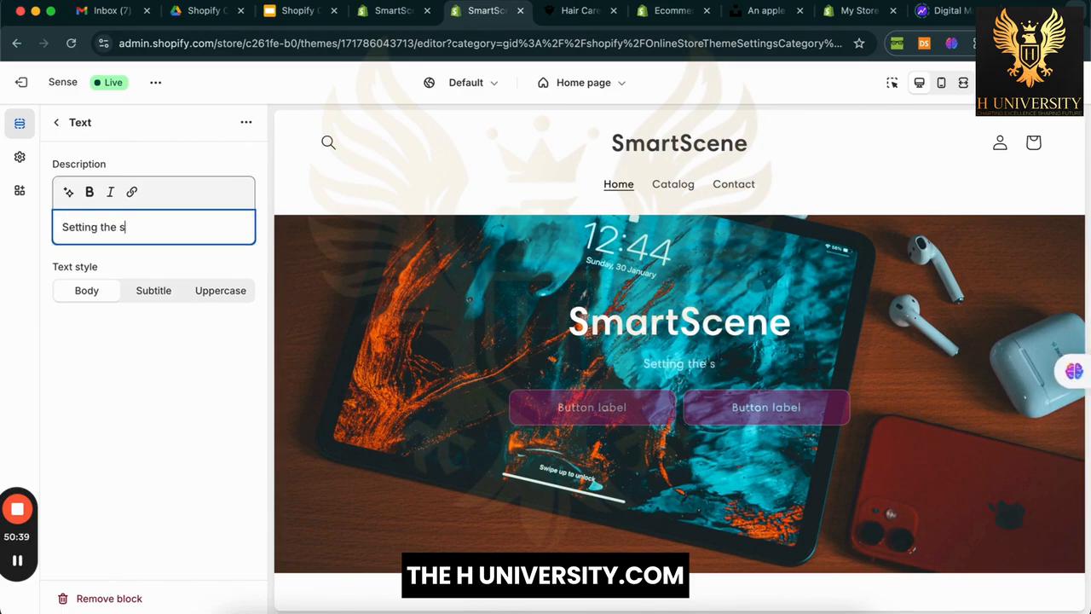
text(cene for)
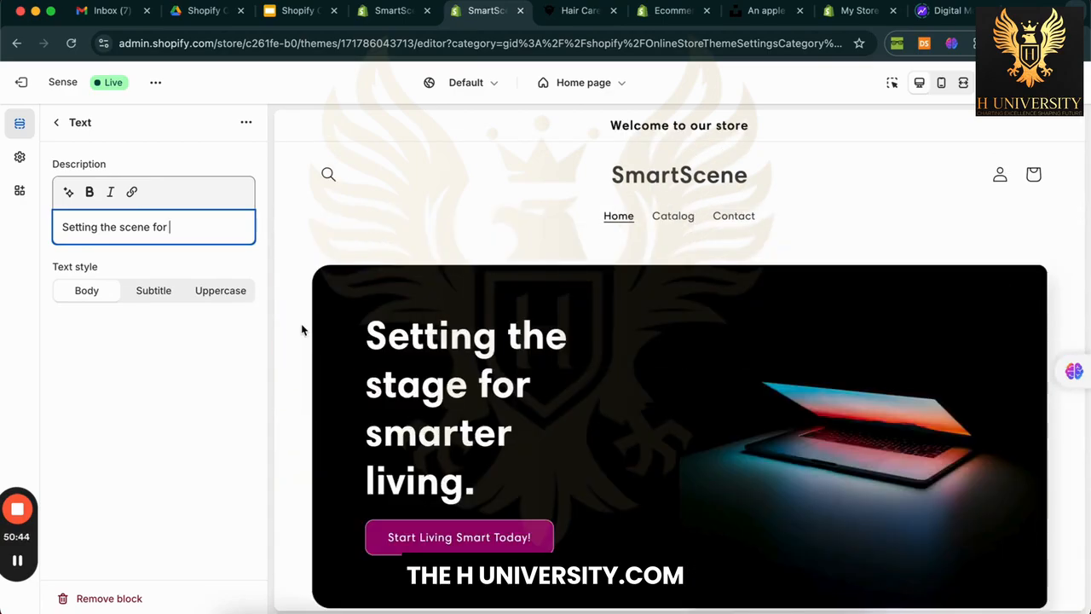
scroll(302, 324, down, 10)
click(136, 225)
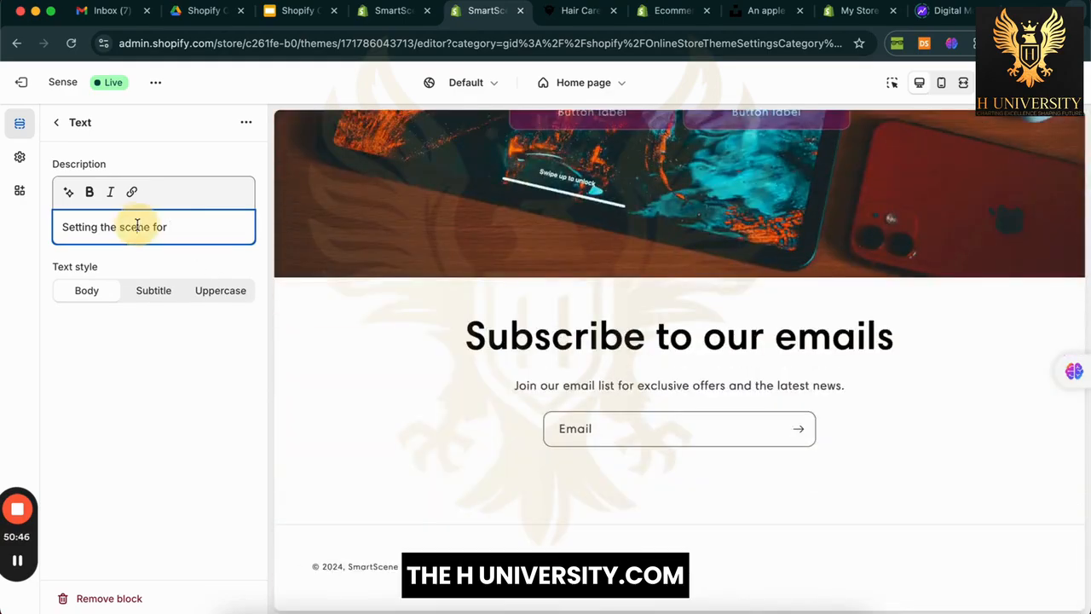
double_click(137, 226)
text(stage)
click(193, 226)
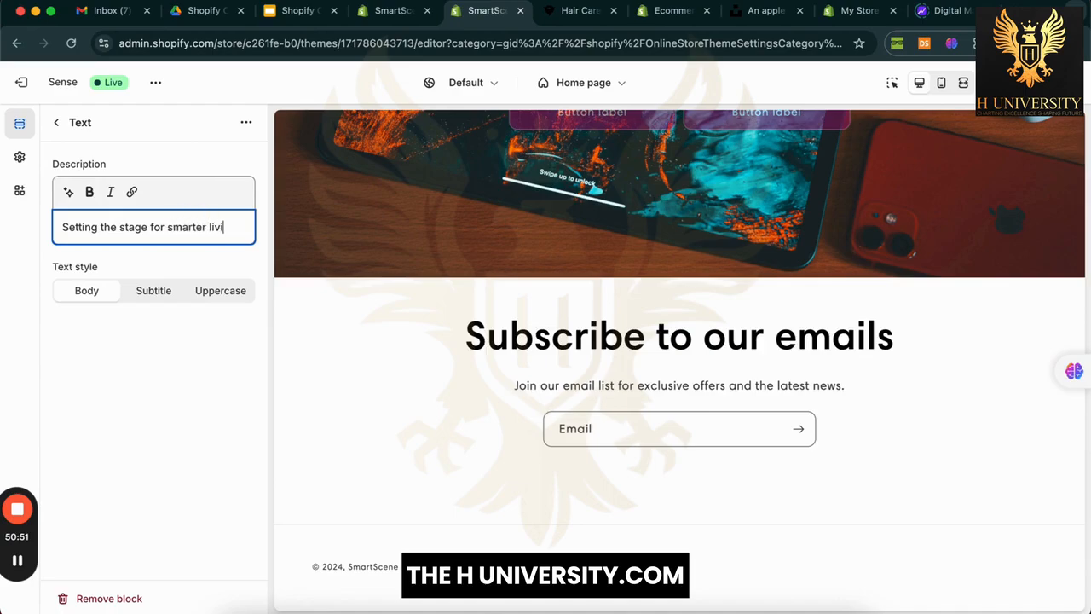
click(182, 358)
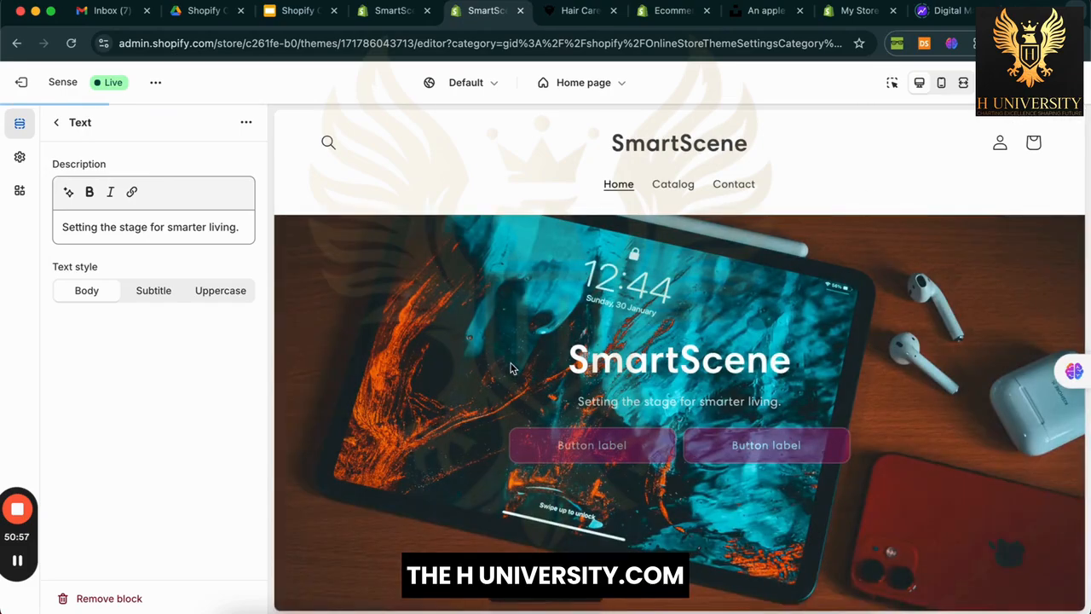
click(58, 125)
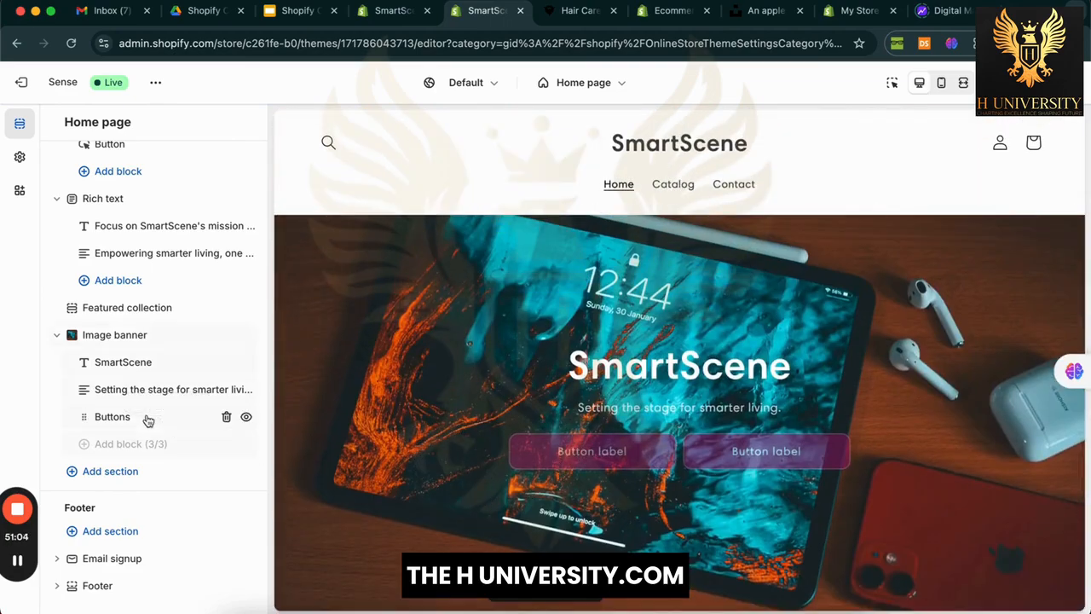
Step: Set the Image banner's first button label to "Explore Our Products!"
click(134, 416)
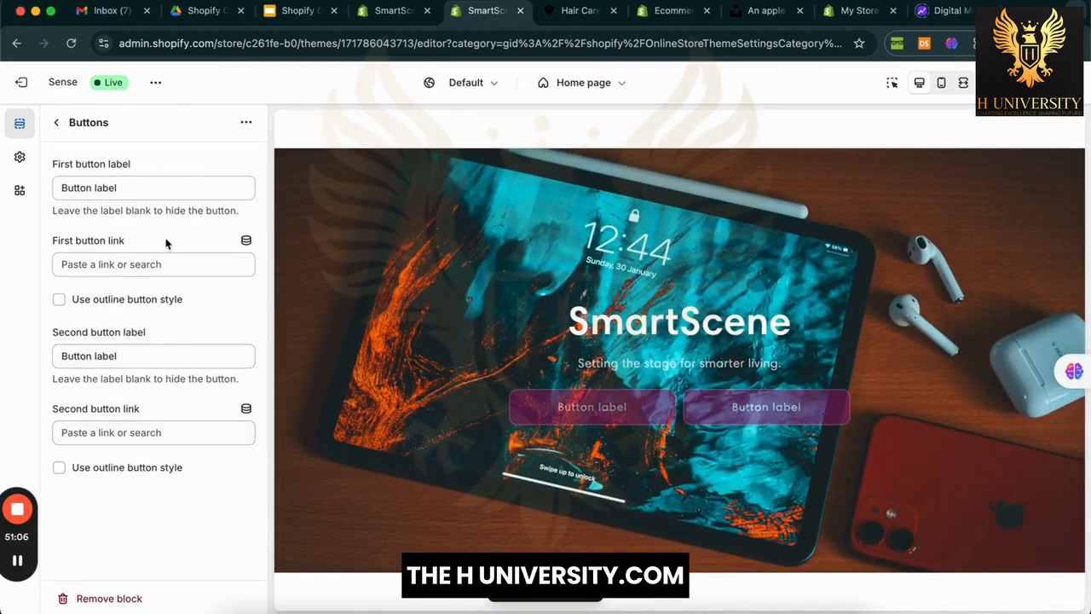
click(157, 190)
triple_click(157, 190)
text(Exp)
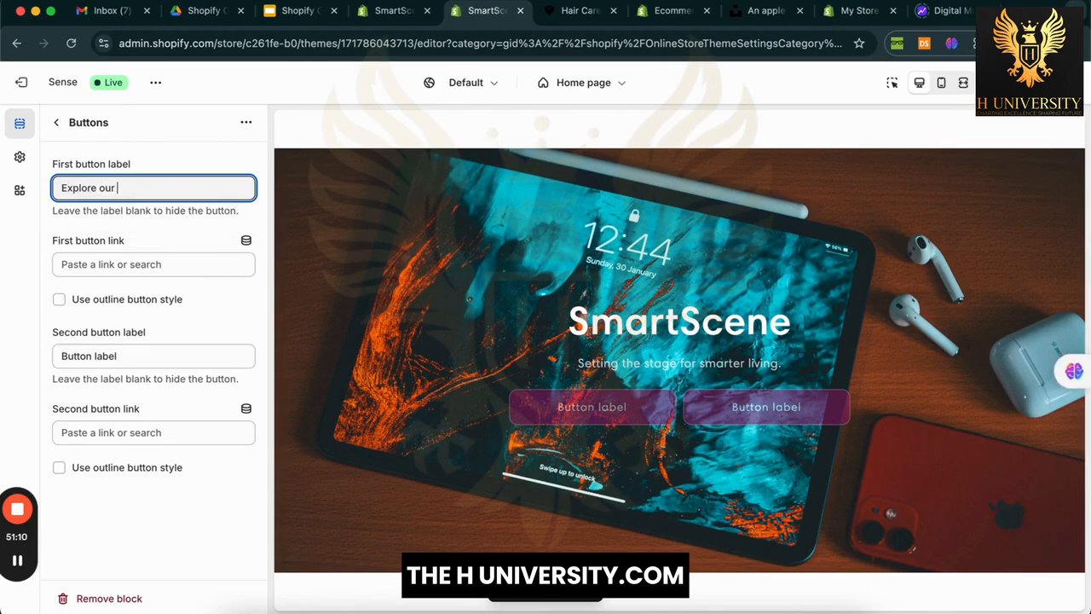
text(lore Our p)
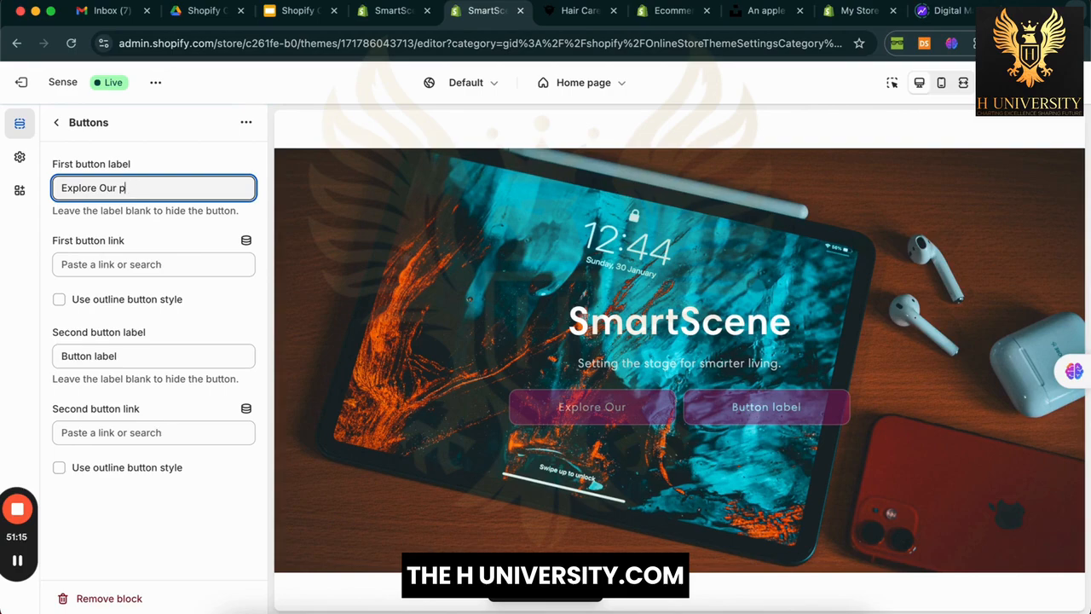
text(roduProducts!)
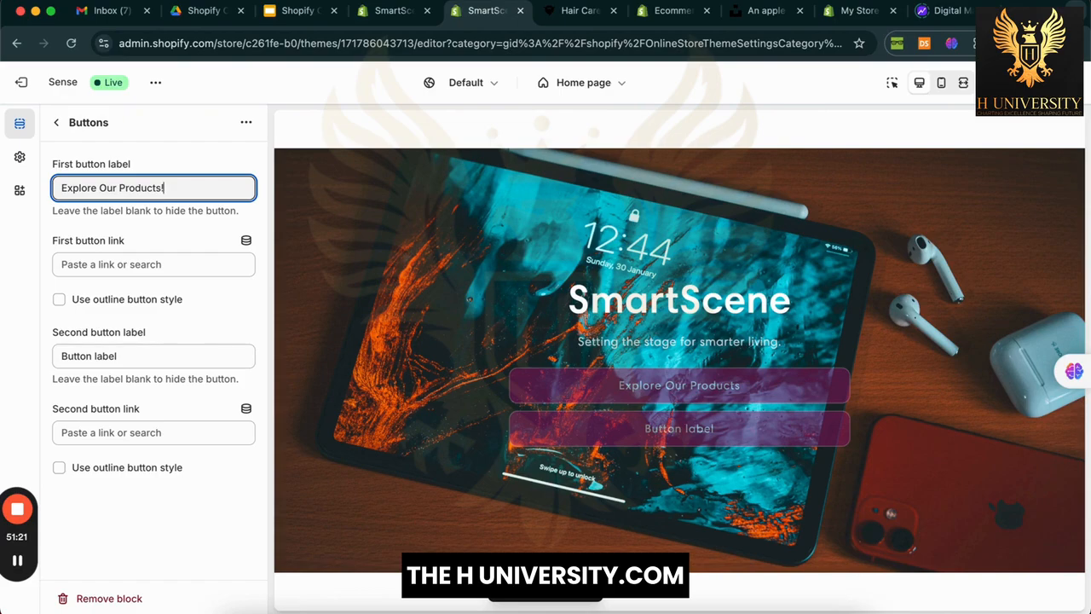
Step: Apply the outline style to the first banner button and link it to the Best Sellers collection
click(173, 265)
click(37, 315)
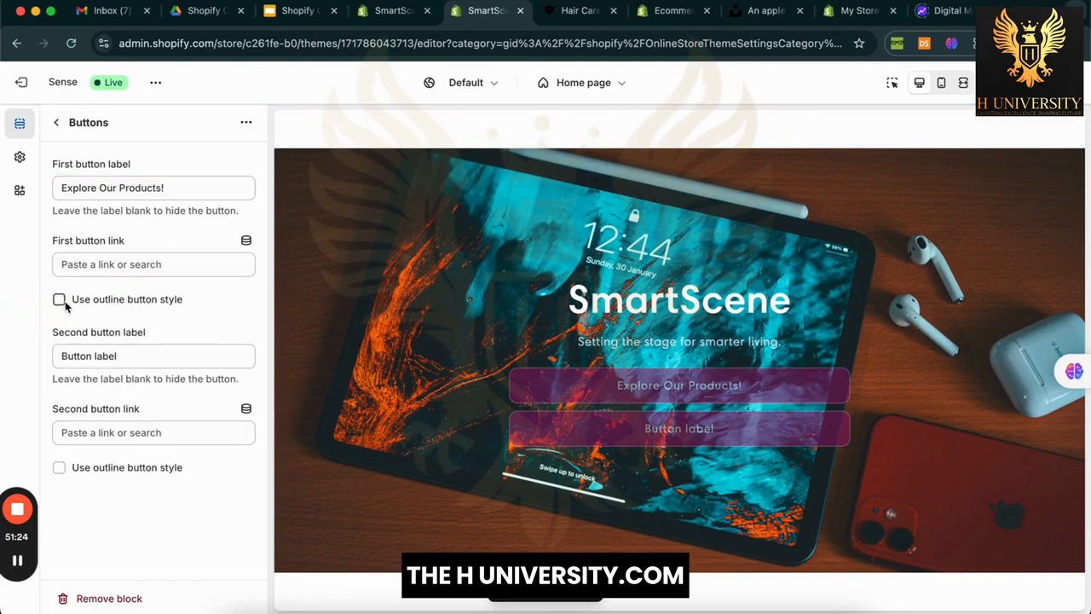
click(61, 301)
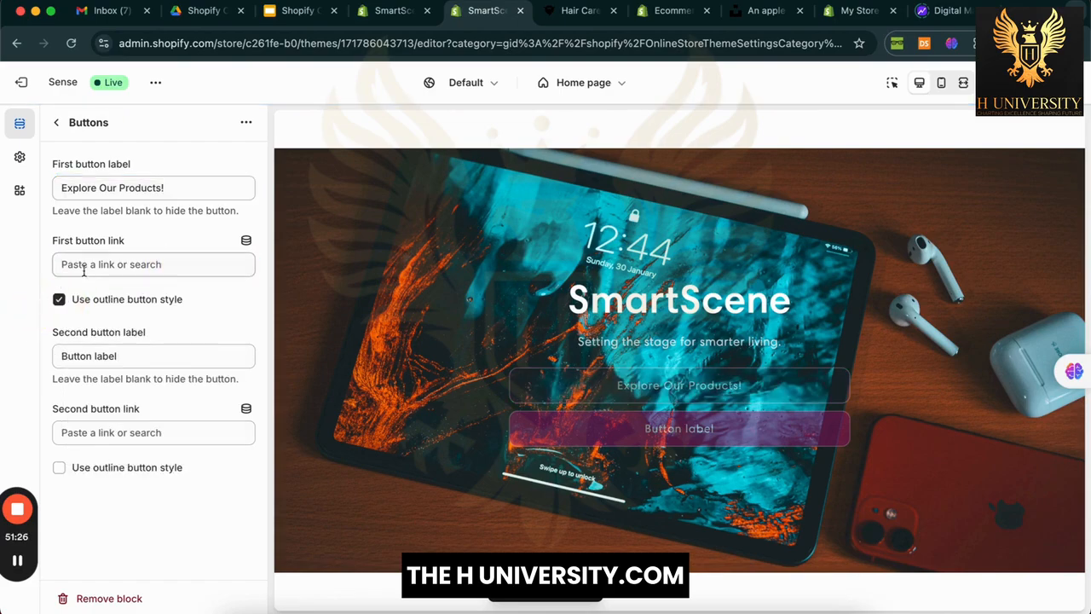
click(111, 265)
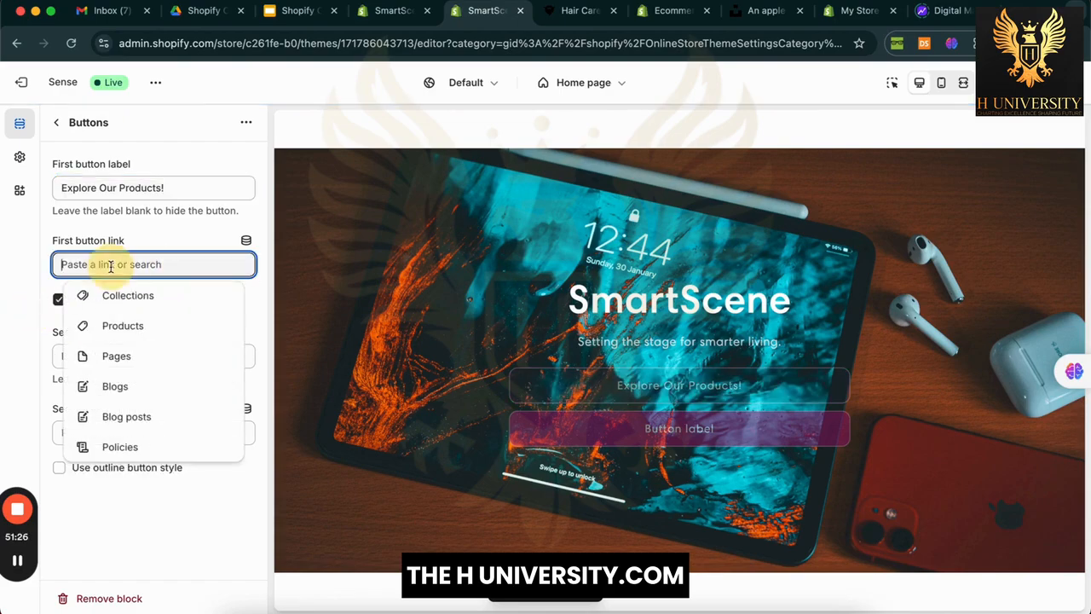
click(173, 326)
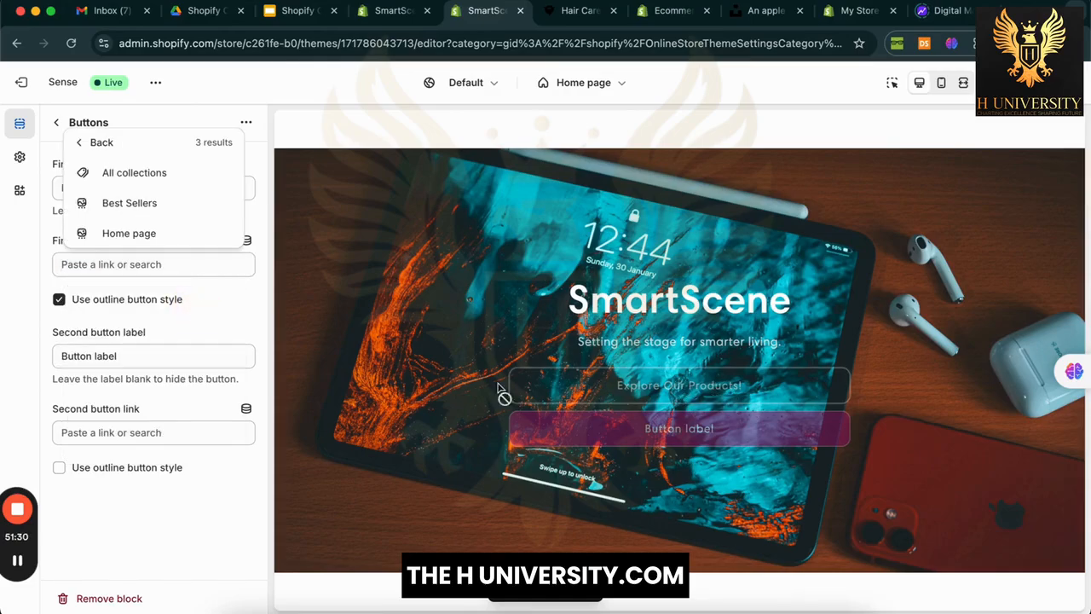
click(187, 205)
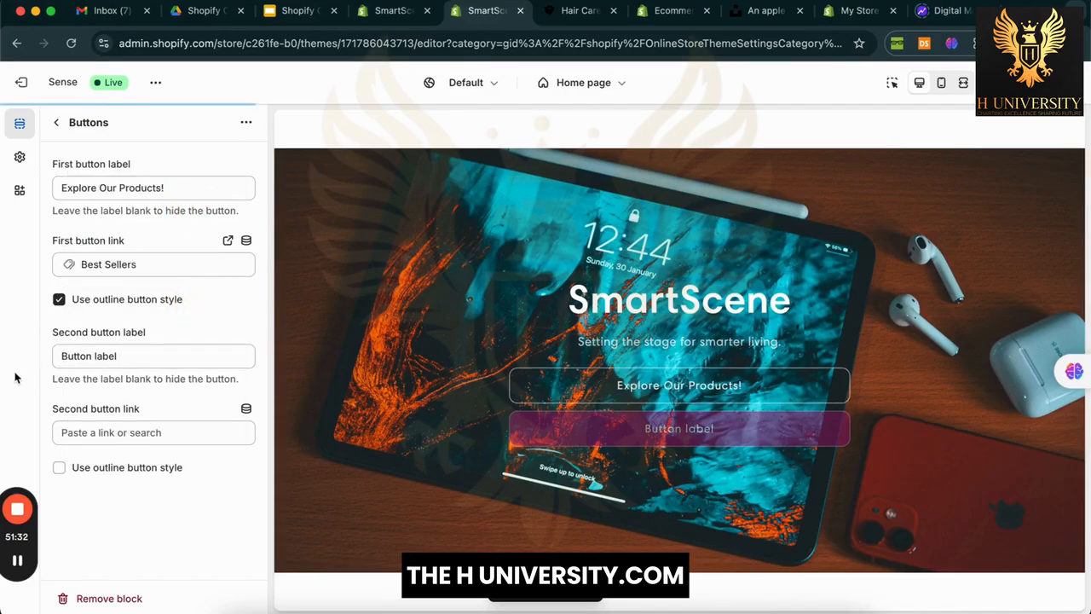
Step: Clear the second button label so that only the first button shows on the Image banner
triple_click(164, 358)
key(BackSpace)
click(25, 383)
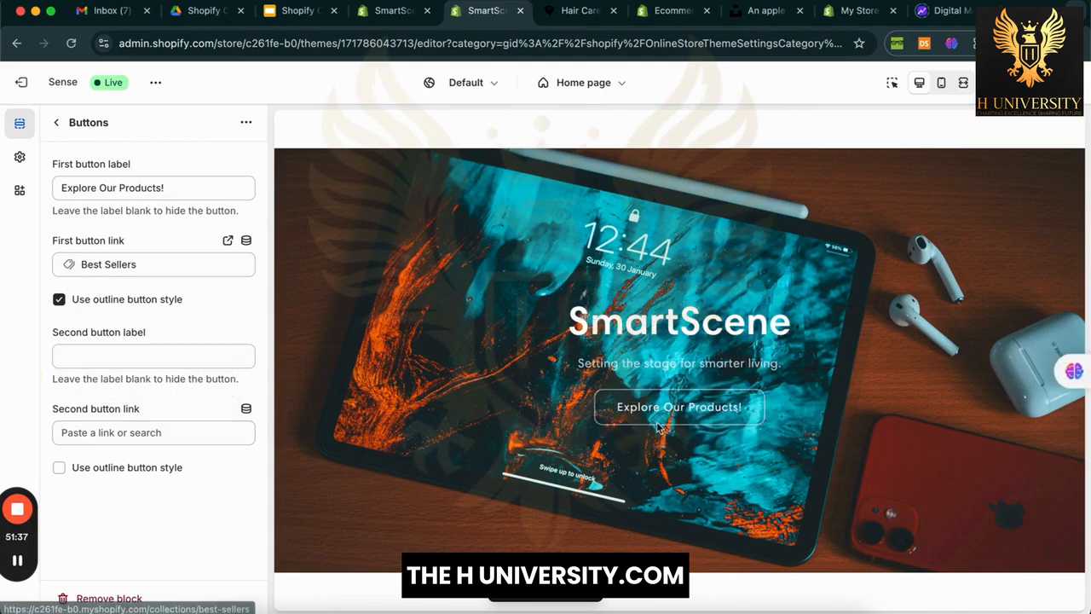
Step: Turn off the first button's outline style, preview the homepage at full width, and return to the section list
click(57, 301)
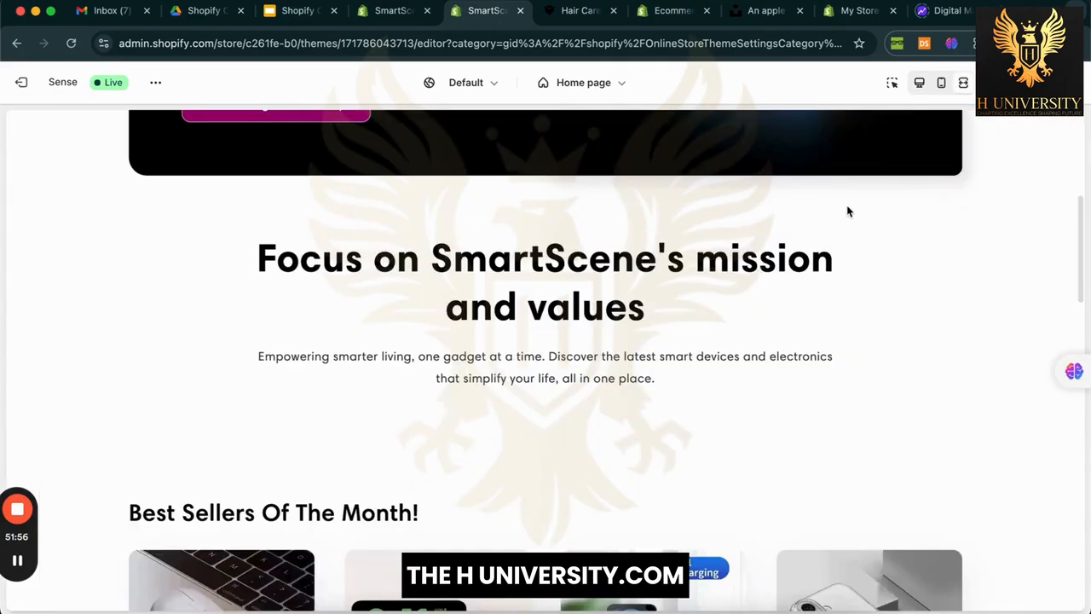
click(919, 82)
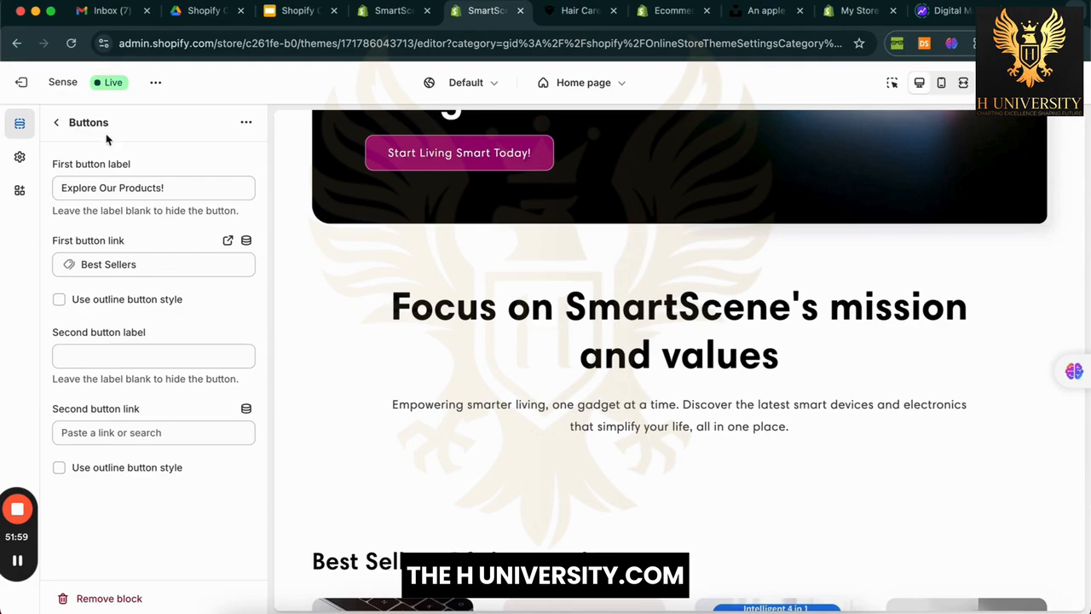
click(57, 122)
Step: Add a Collapsible content section below the Image banner and test opening and closing its first row in the preview
scroll(487, 366, down, 2)
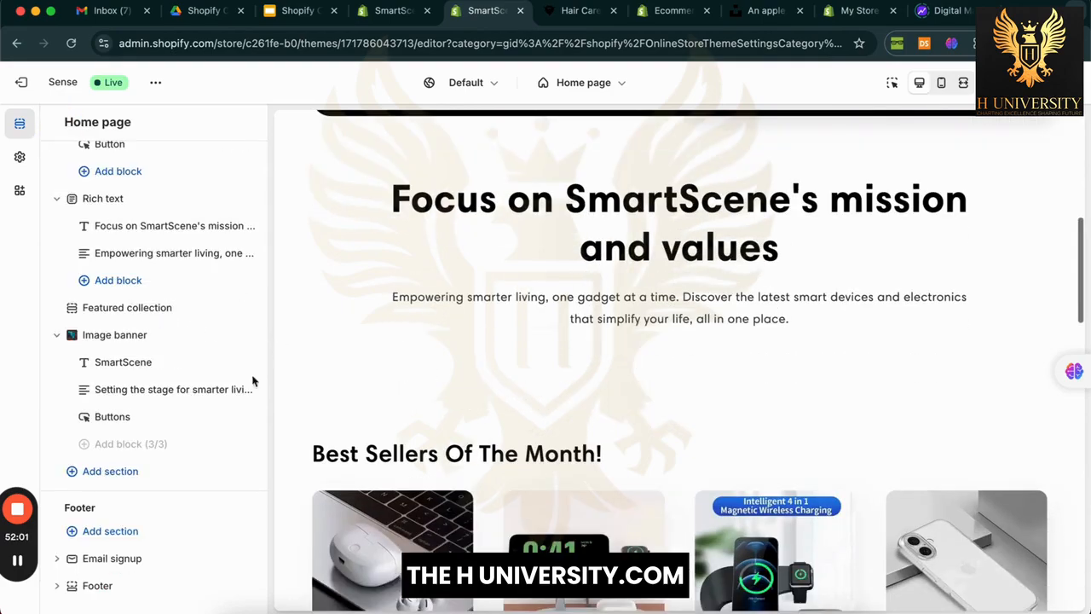
click(138, 476)
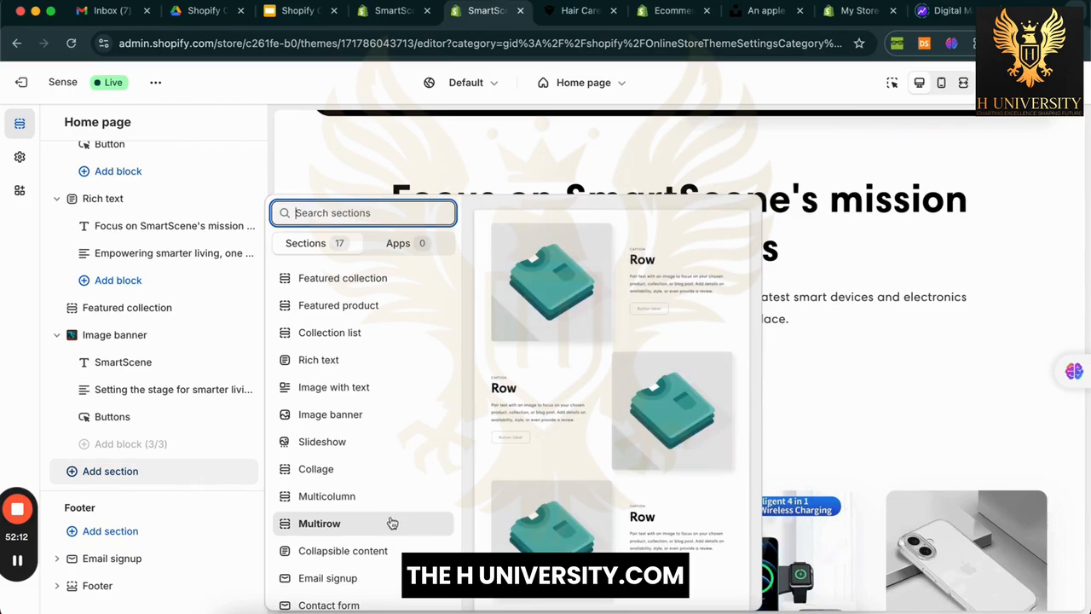
scroll(390, 535, down, 2)
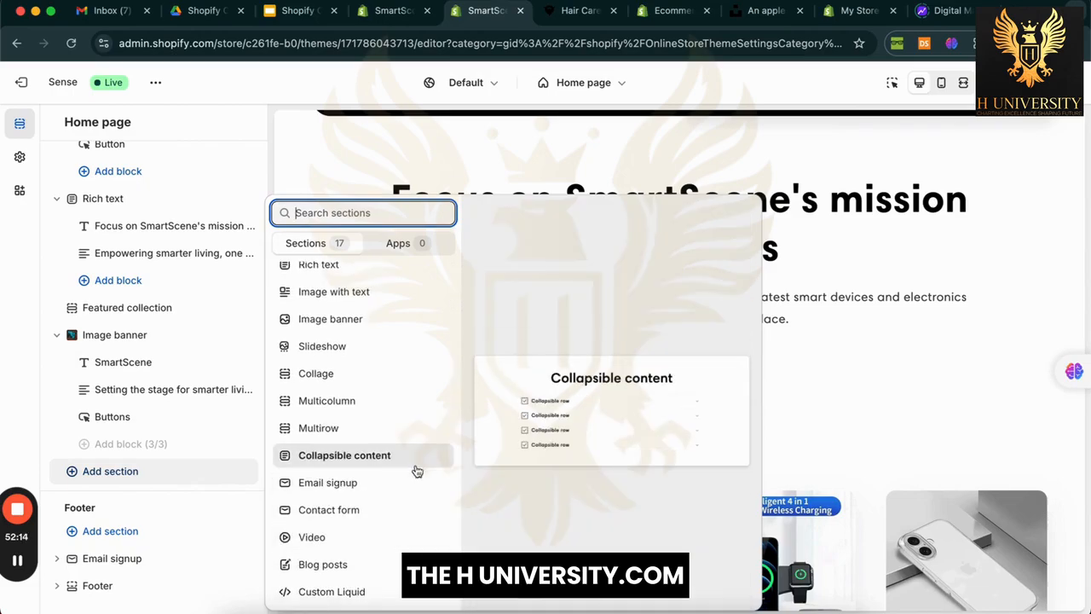
key(Escape)
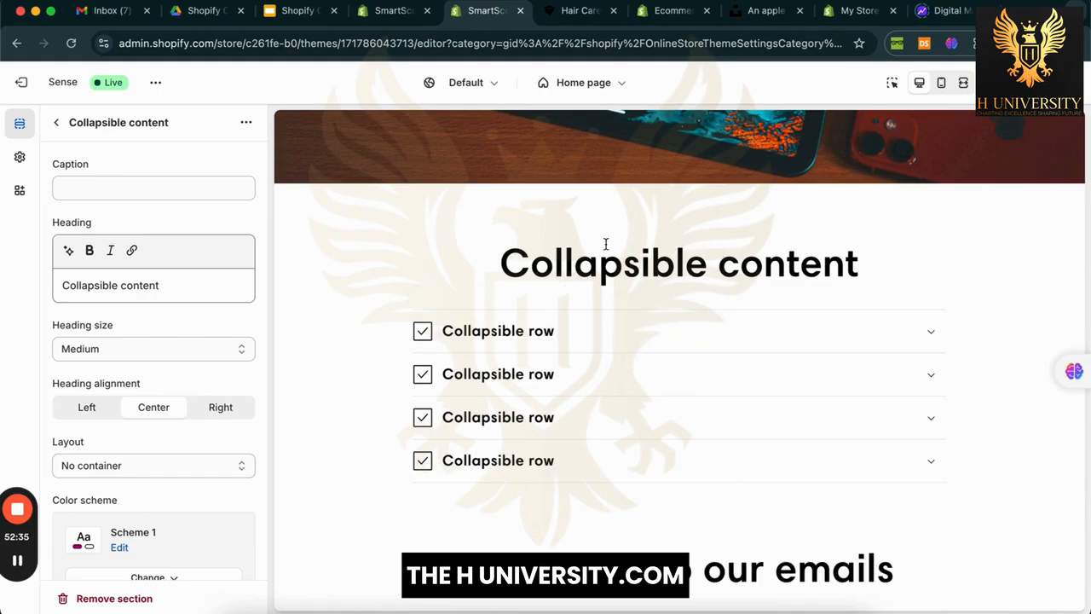
click(526, 329)
click(524, 331)
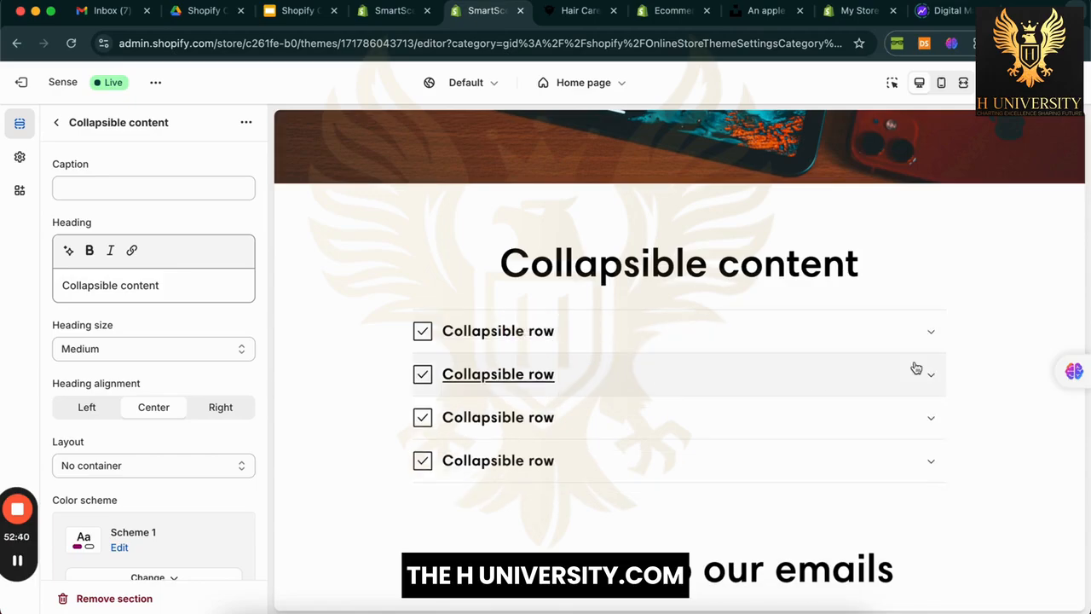
Step: In the Sider sidebar's earlier SmartScene chat, ask "Can you write 5 different FAQs for my online store?"
click(1072, 371)
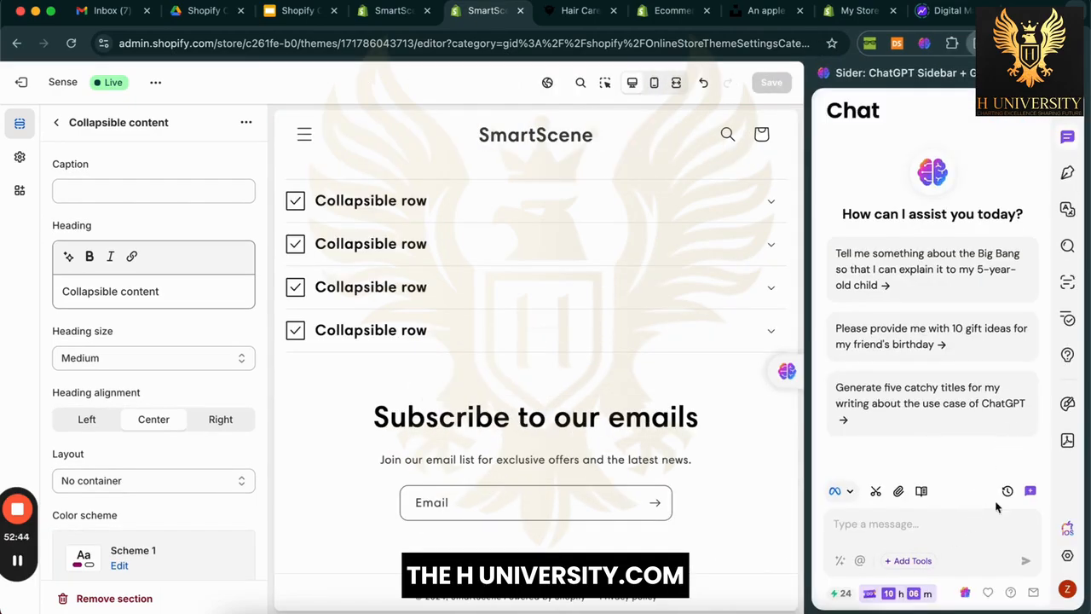
click(1007, 491)
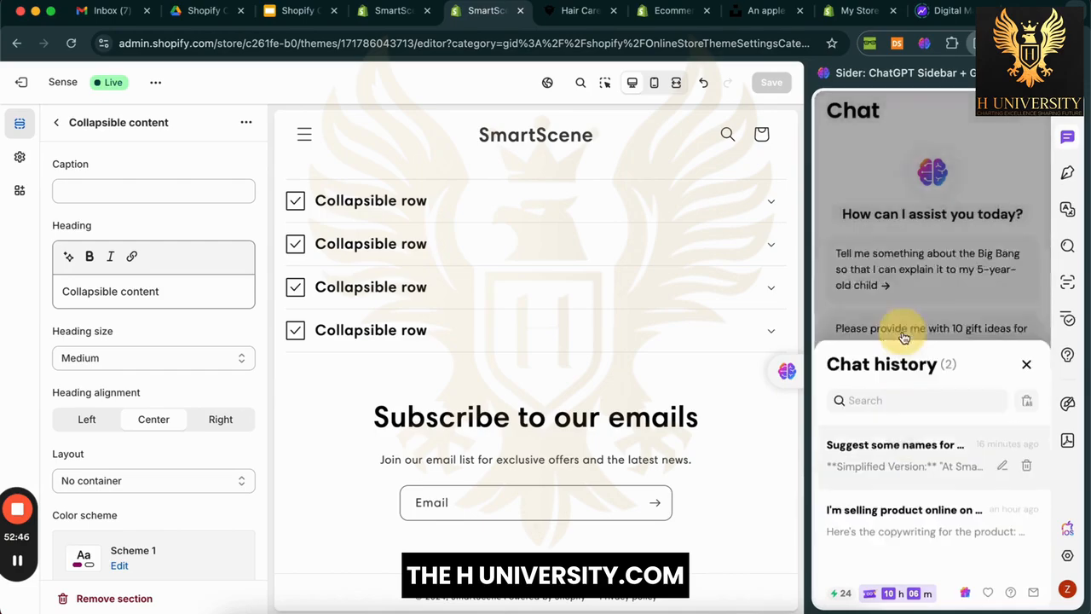
click(904, 337)
click(902, 530)
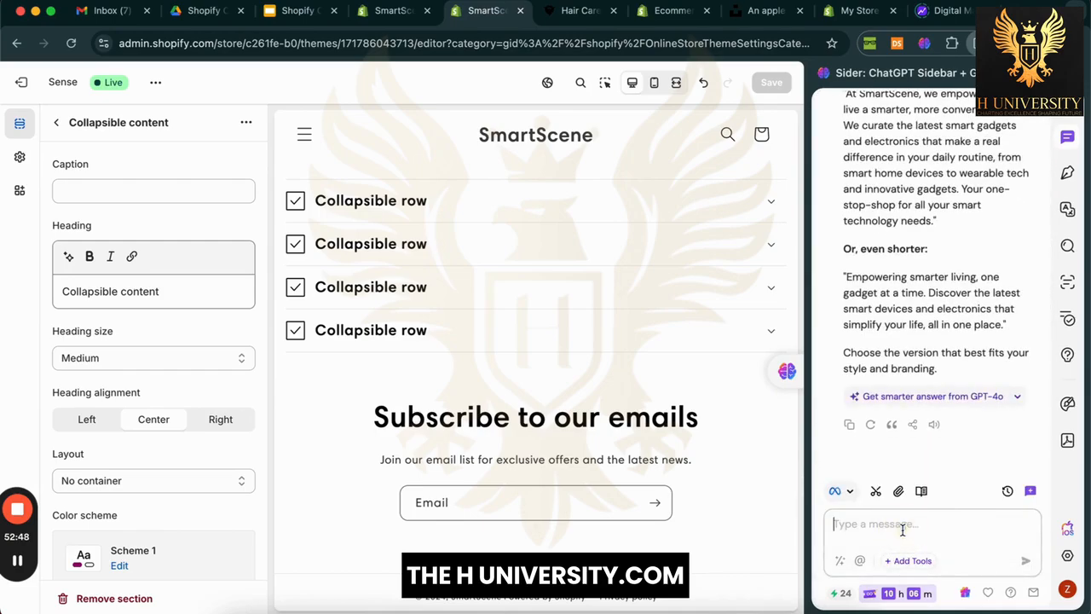
text(c)
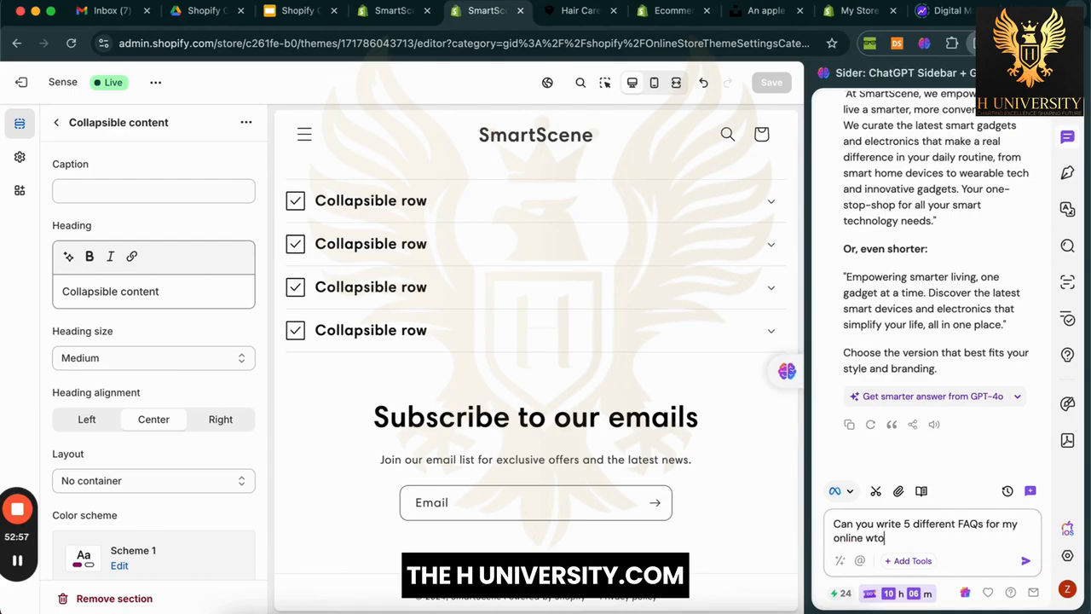
text(ore?)
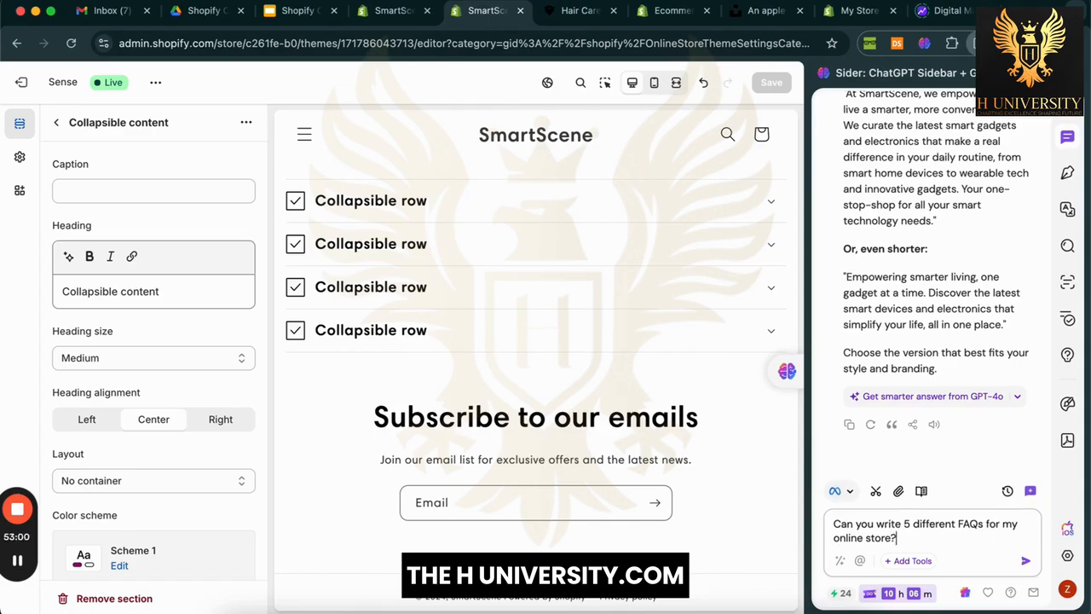
key(Return)
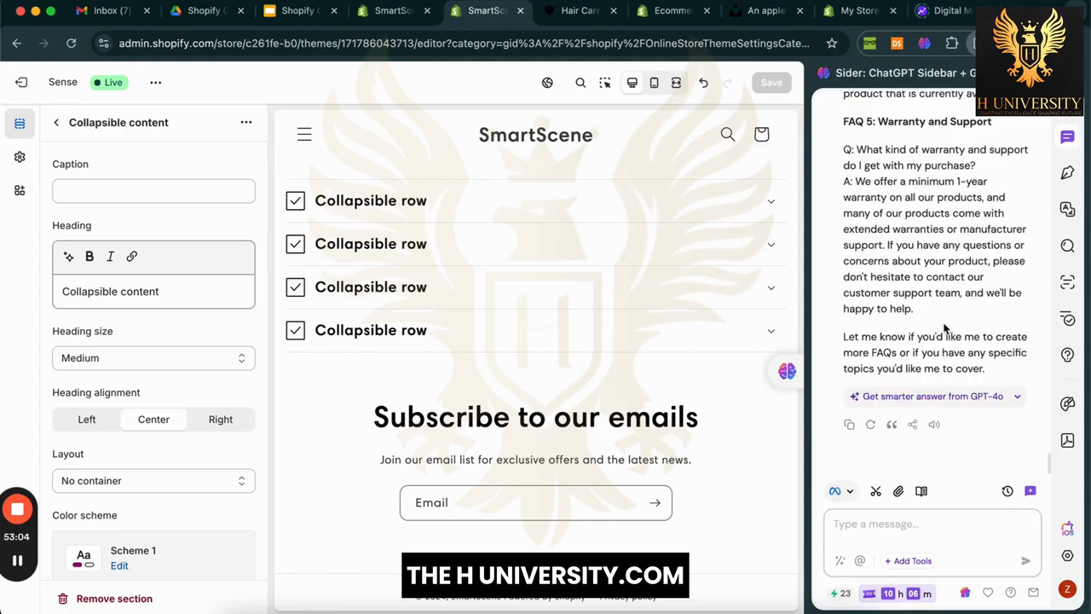
Step: Replace the first collapsible row's heading with the FAQ 1 question, "What if I'm not satisfied with my purchase? Can I return it?"
scroll(944, 324, up, 6)
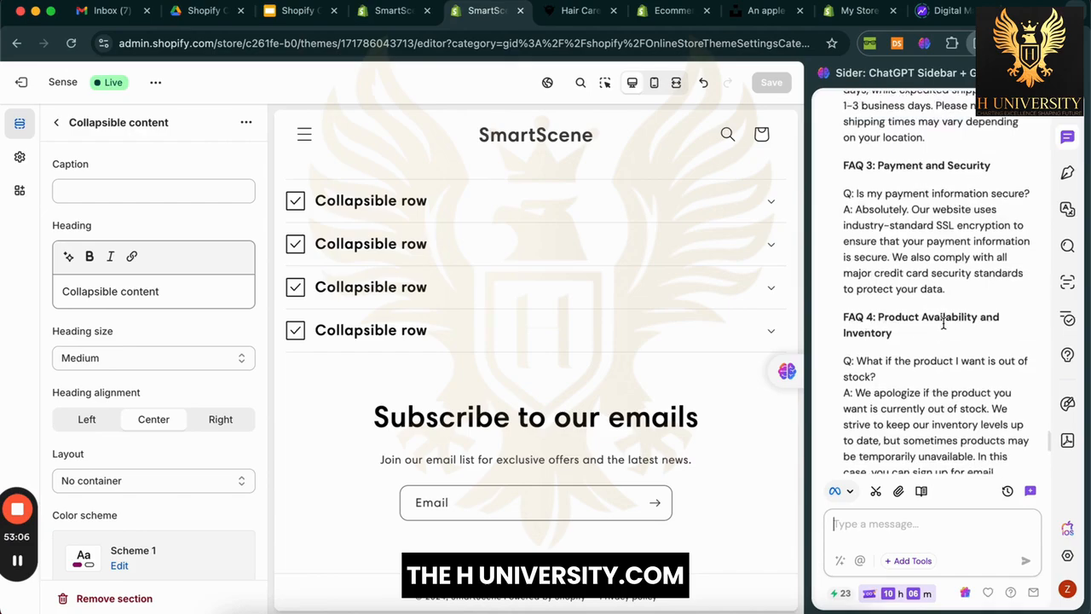
scroll(1022, 315, up, 5)
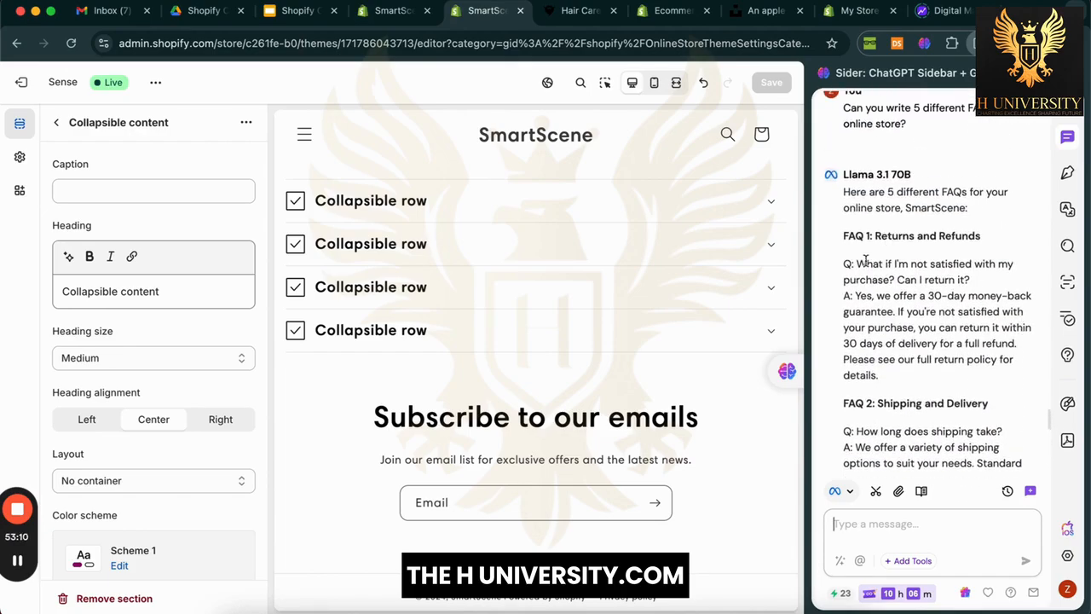
drag(857, 264, 976, 281)
key(super+c)
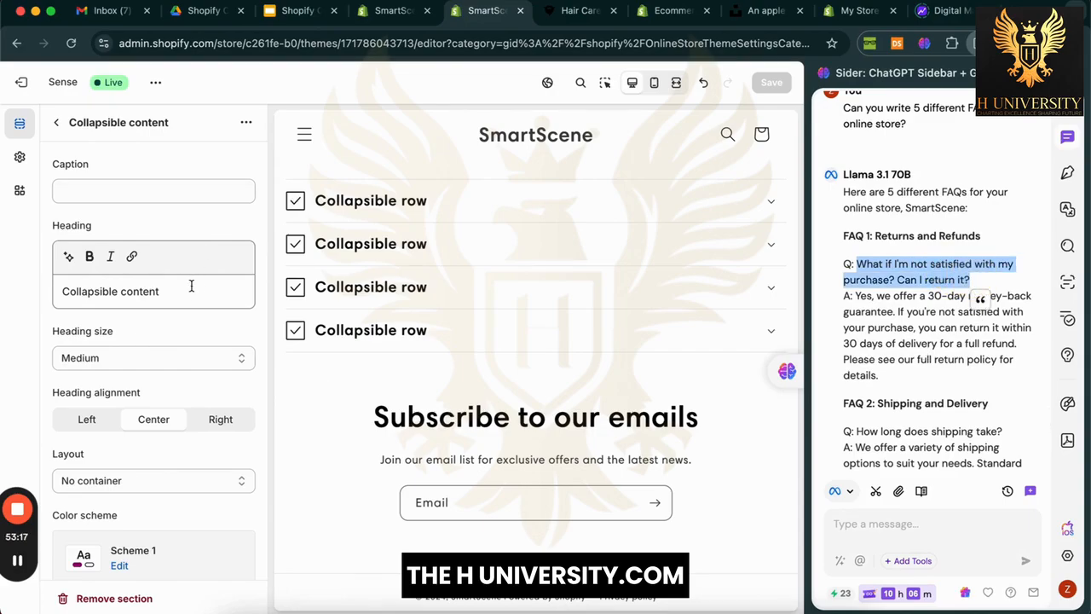
click(57, 123)
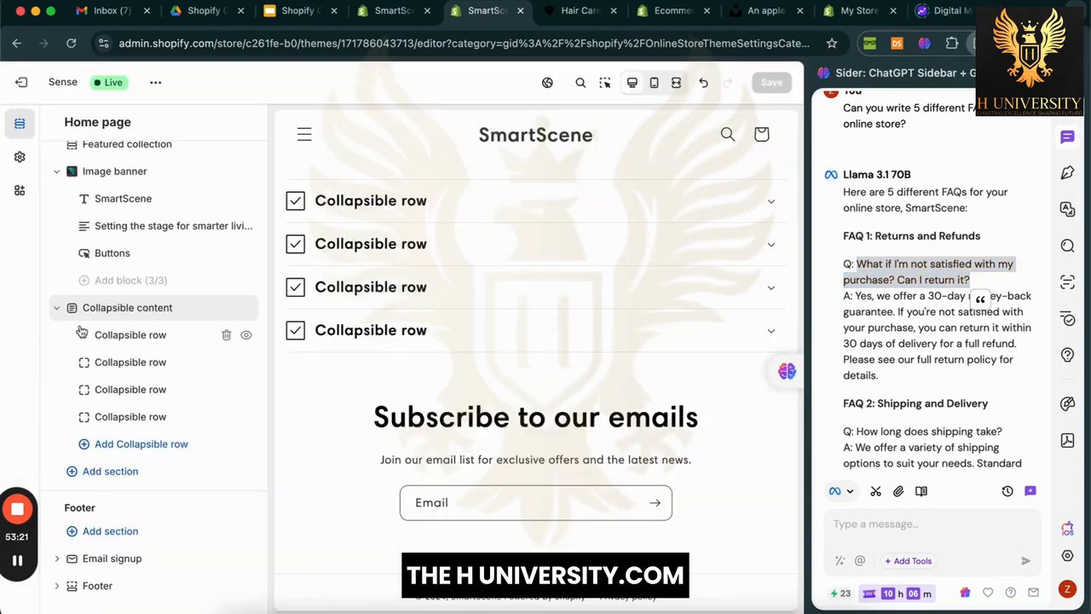
click(111, 335)
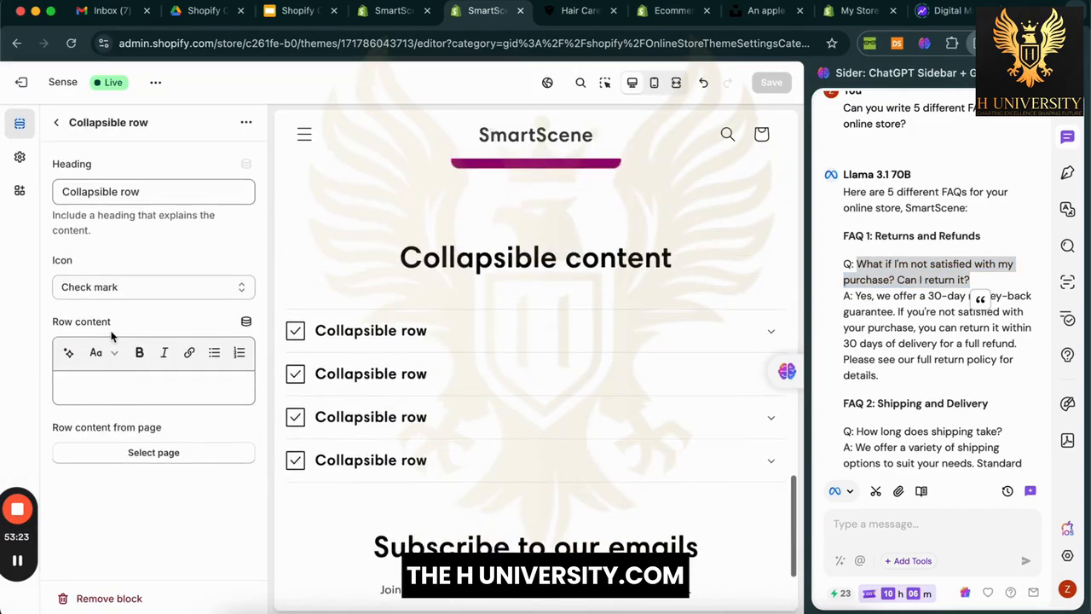
click(170, 188)
triple_click(170, 186)
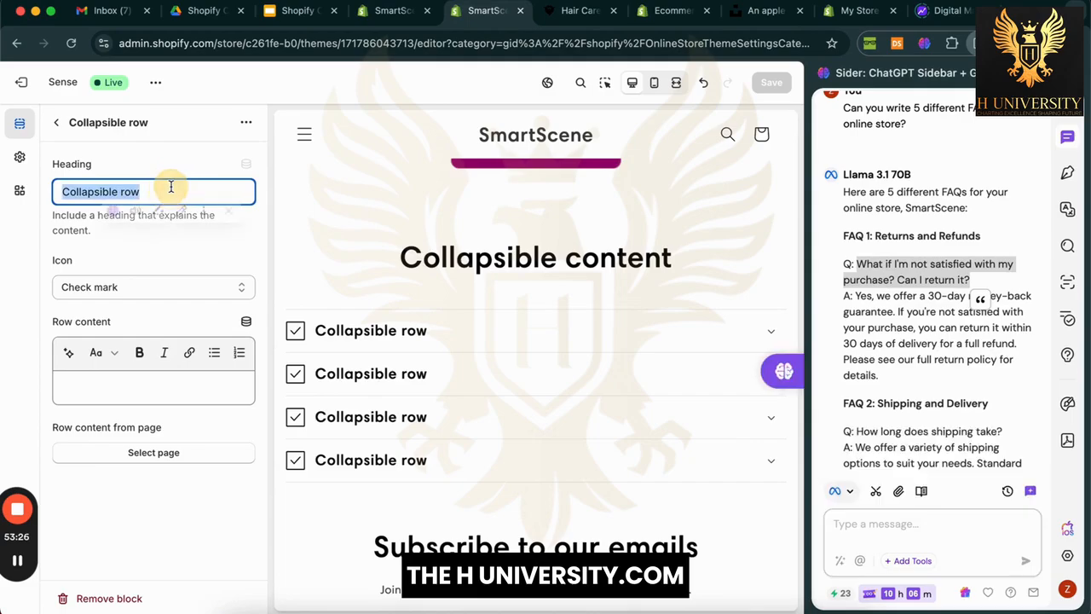
key(super+v)
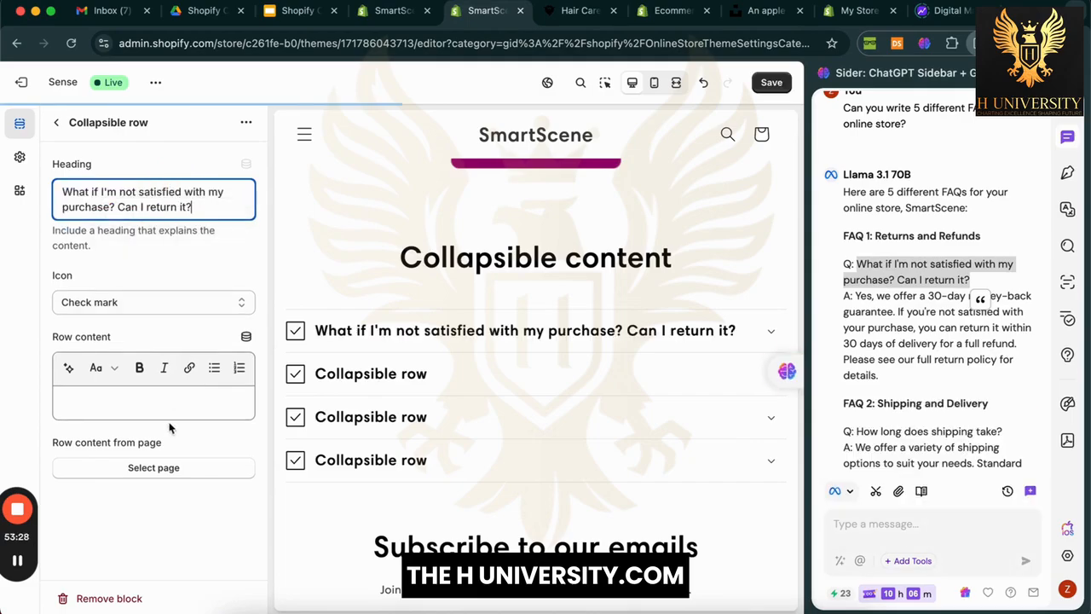
Step: Copy the FAQ 1 answer about the 30-day money-back guarantee into the first row's content and return to the section list
click(174, 408)
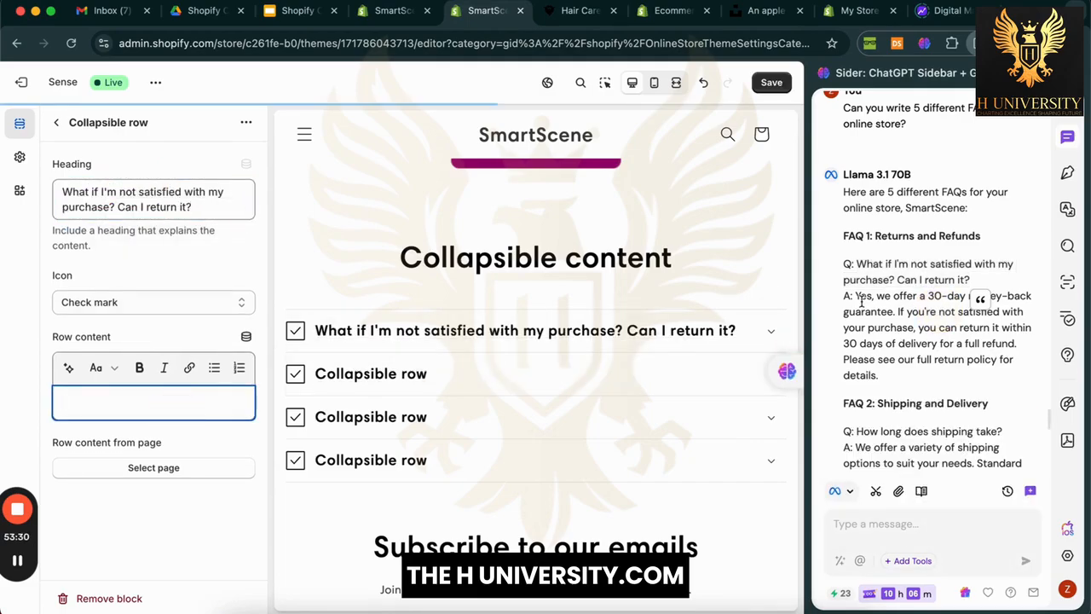
drag(855, 296, 895, 376)
key(ctrl+c)
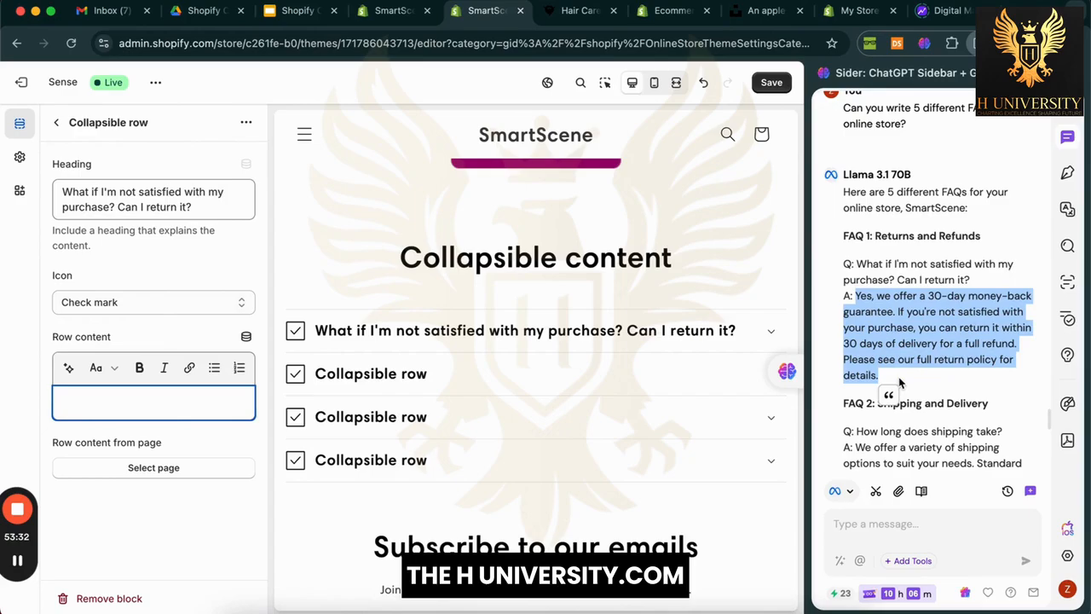
click(167, 408)
key(ctrl+v)
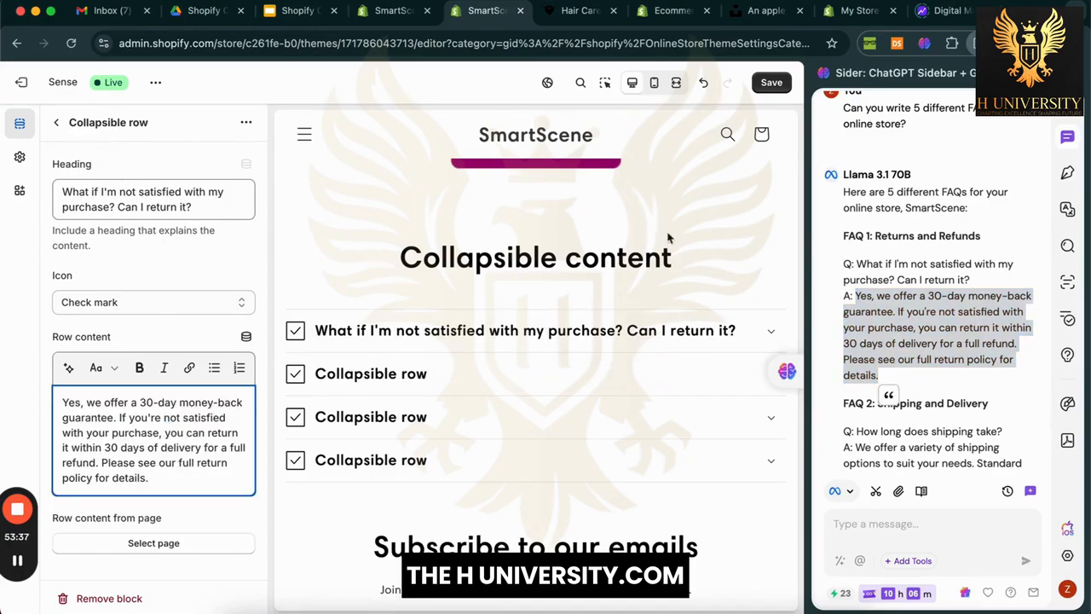
click(57, 122)
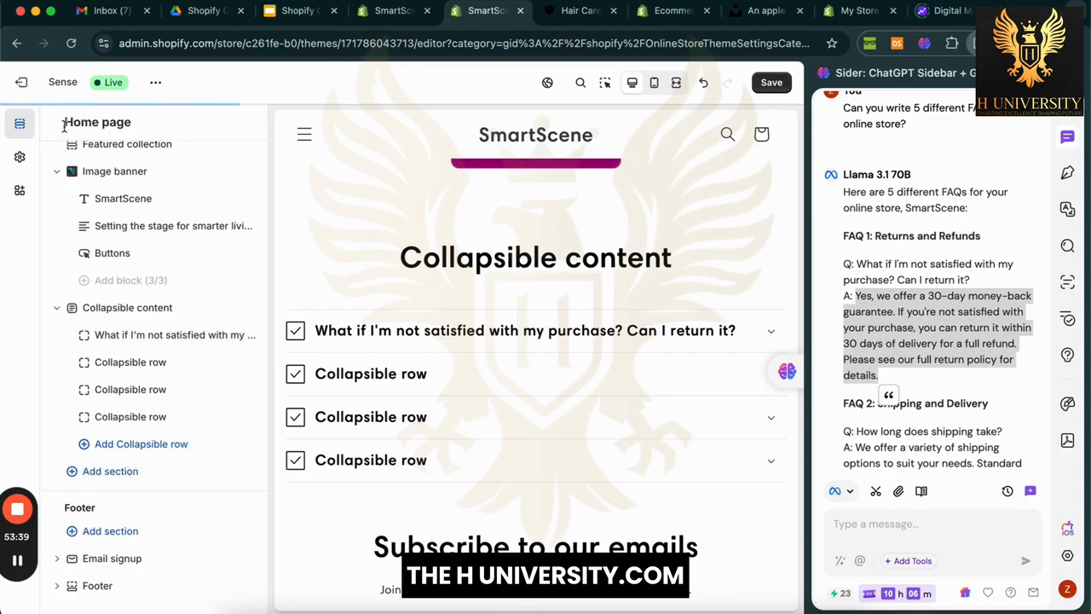
Step: Replace the second collapsible row's heading with the FAQ 2 question, "How long does shipping take?"
click(184, 365)
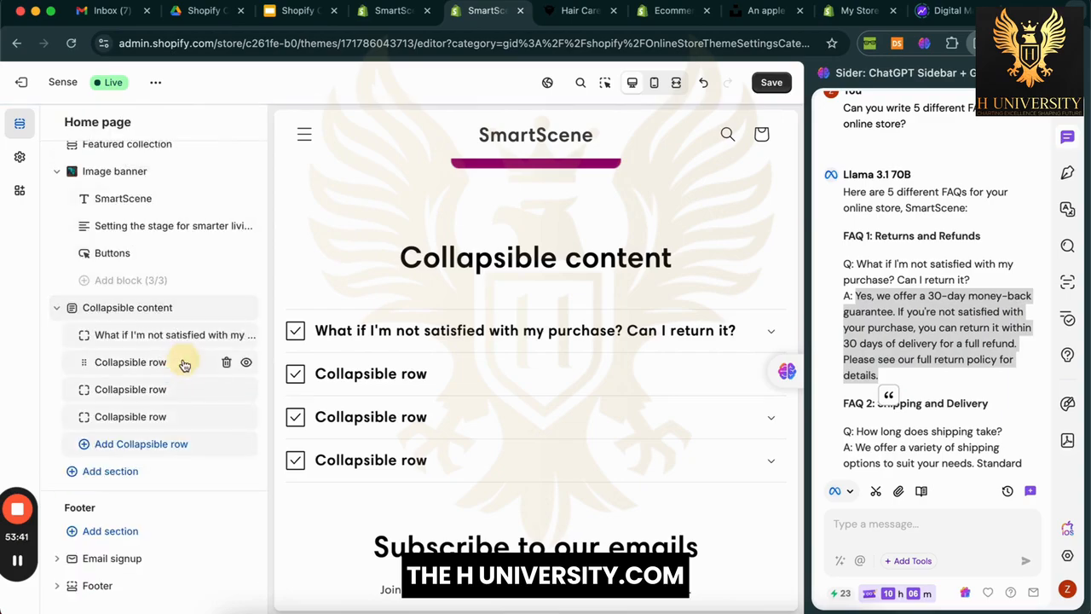
click(946, 345)
scroll(947, 350, down, 2)
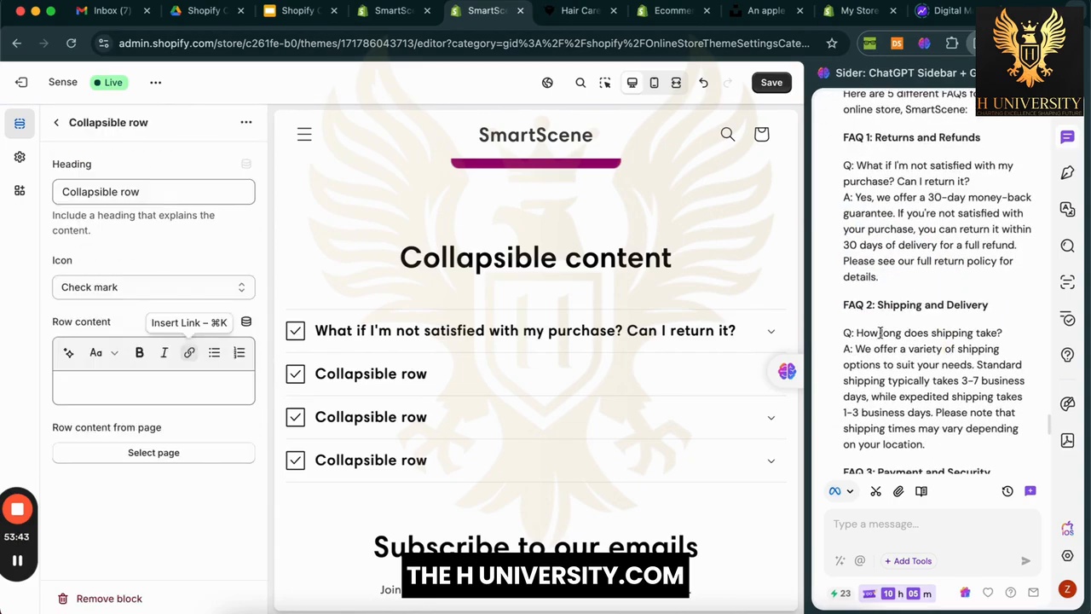
drag(856, 333, 1016, 337)
key(ctrl+c)
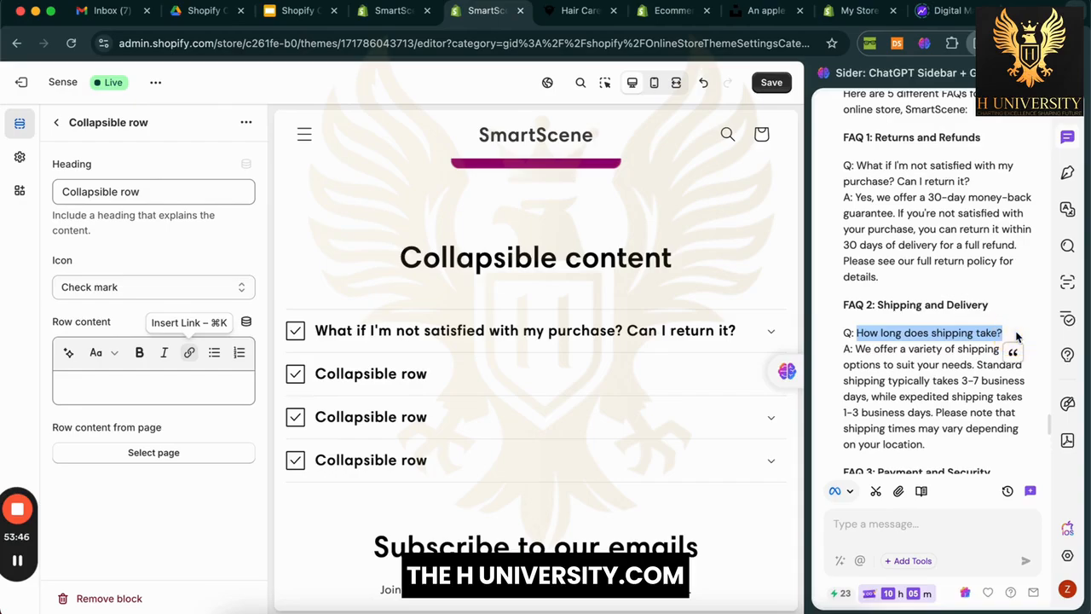
click(1017, 304)
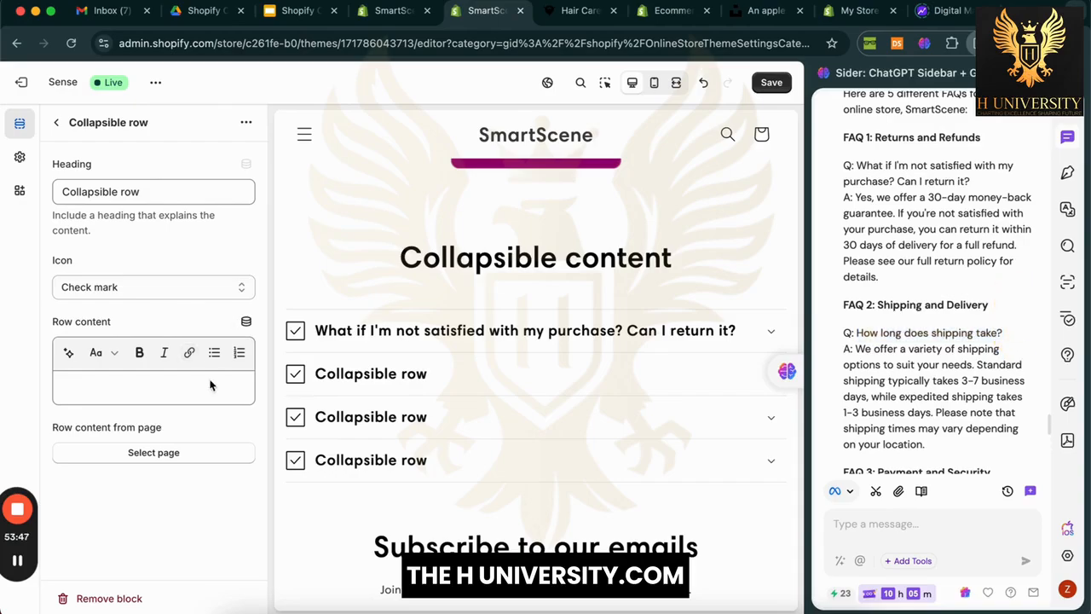
click(160, 187)
key(ctrl+a)
key(ctrl+v)
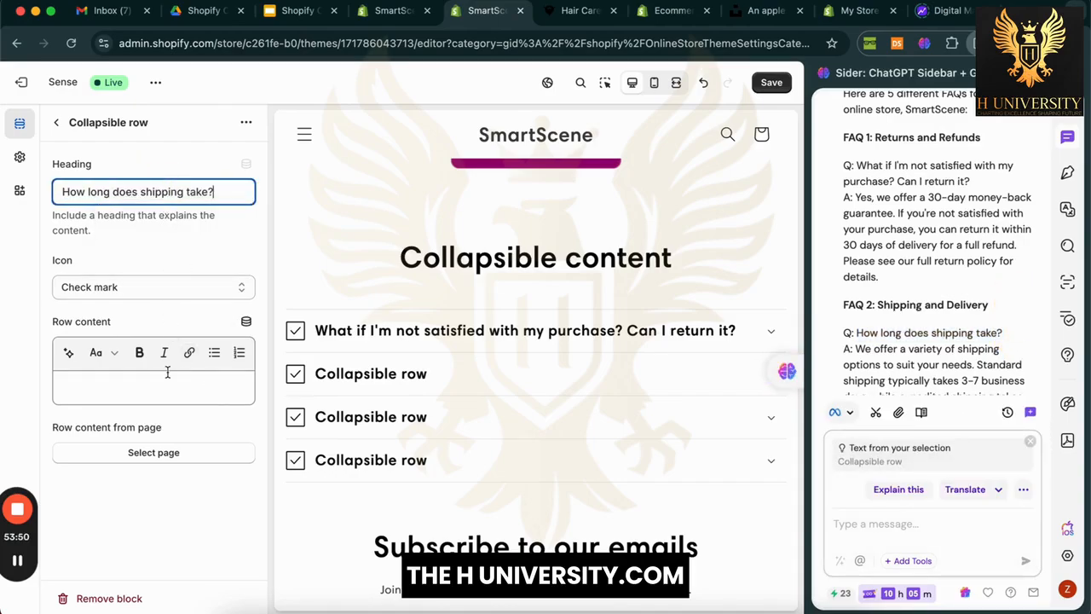
Step: Copy the FAQ 2 answer about shipping options and times into the second row's content and save the theme
click(931, 355)
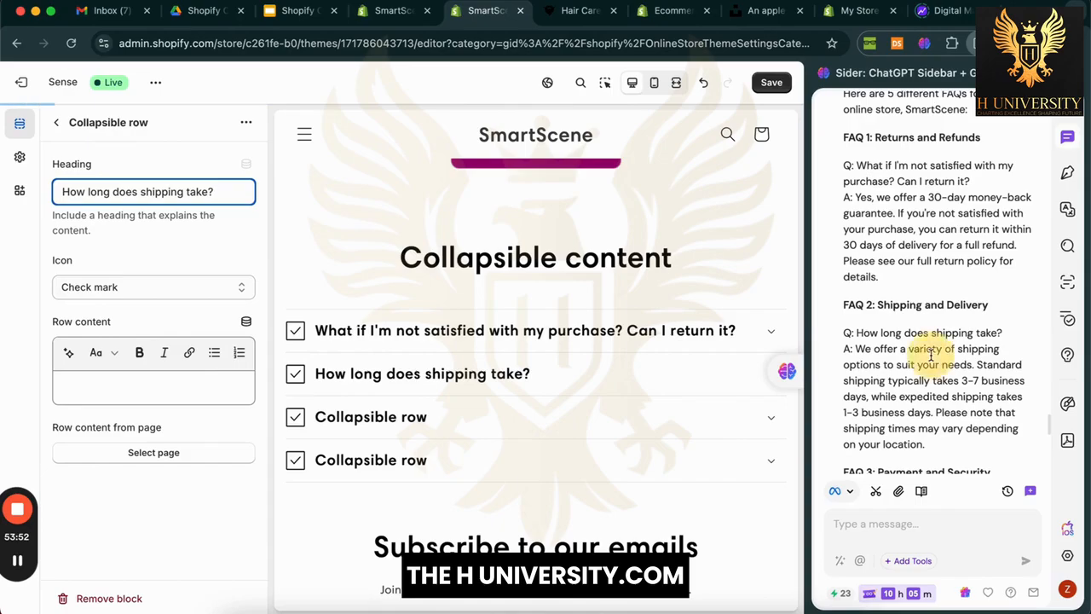
scroll(931, 355, down, 2)
drag(856, 285, 944, 384)
key(ctrl+c)
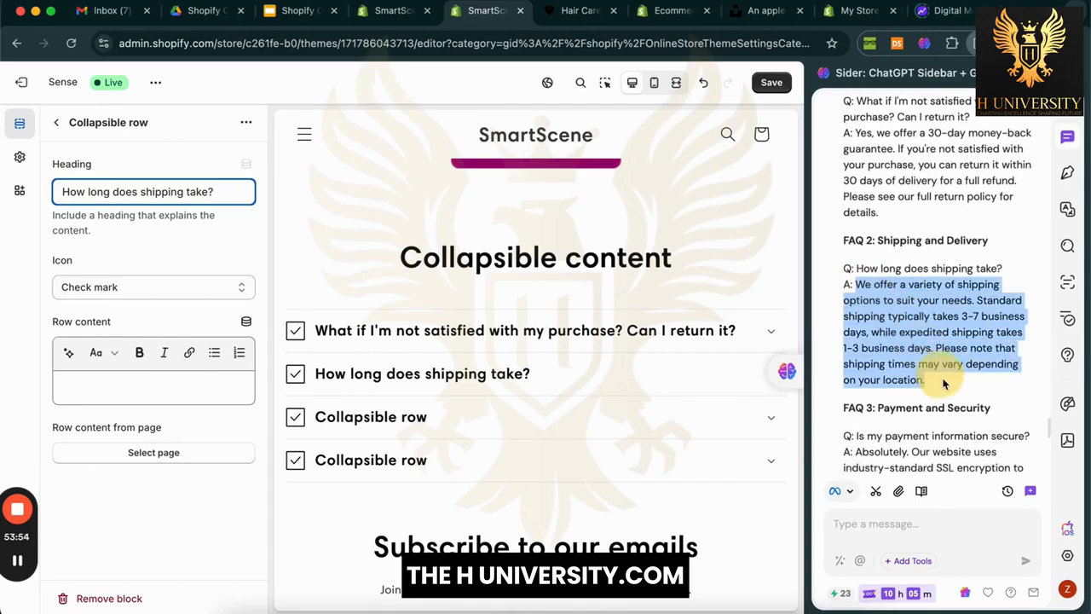
click(177, 389)
key(ctrl+v)
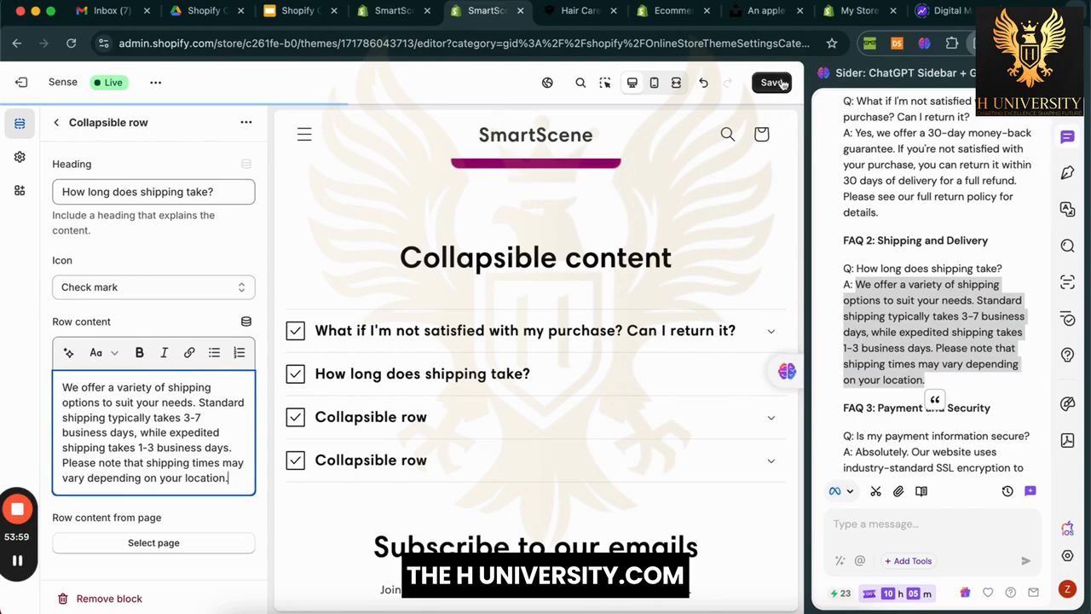
click(782, 82)
Step: Replace the third collapsible row's heading with the FAQ 3 question, "Is my payment information secure?"
scroll(931, 264, down, 4)
click(872, 328)
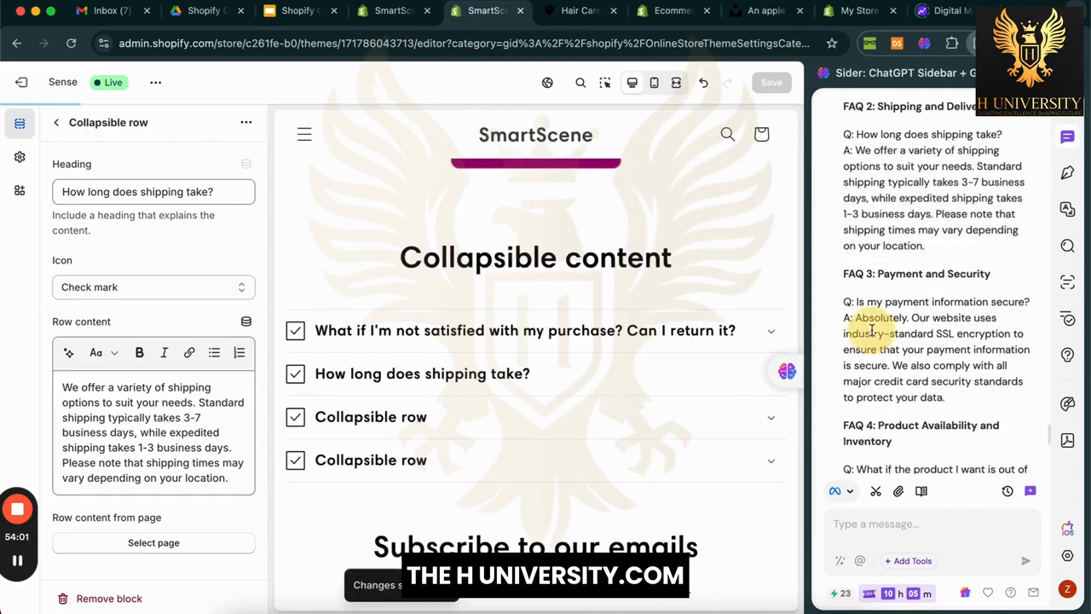
drag(882, 303, 1028, 305)
key(ctrl+c)
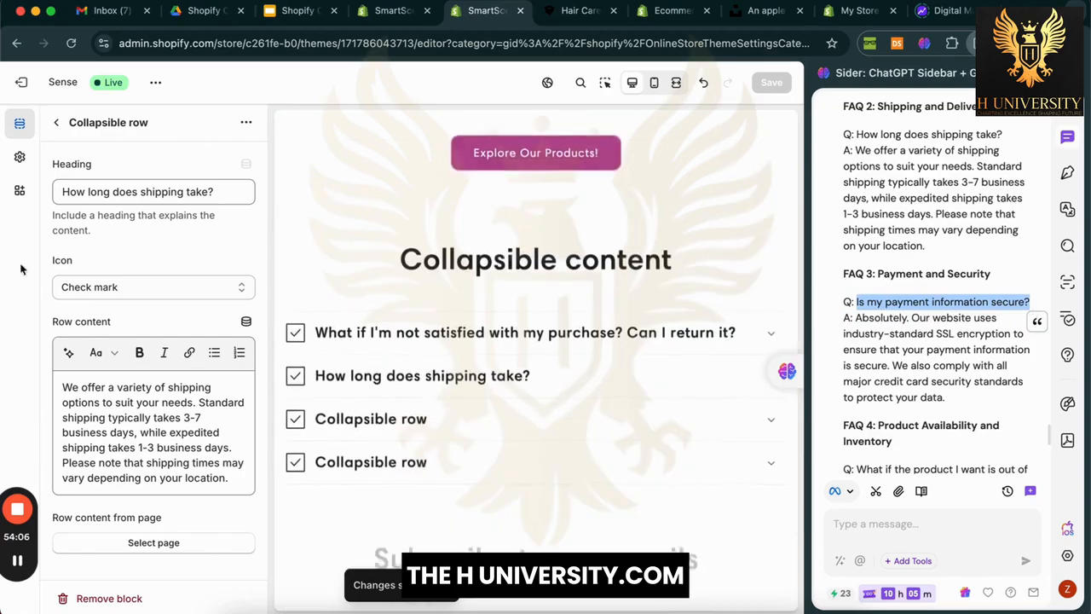
click(57, 124)
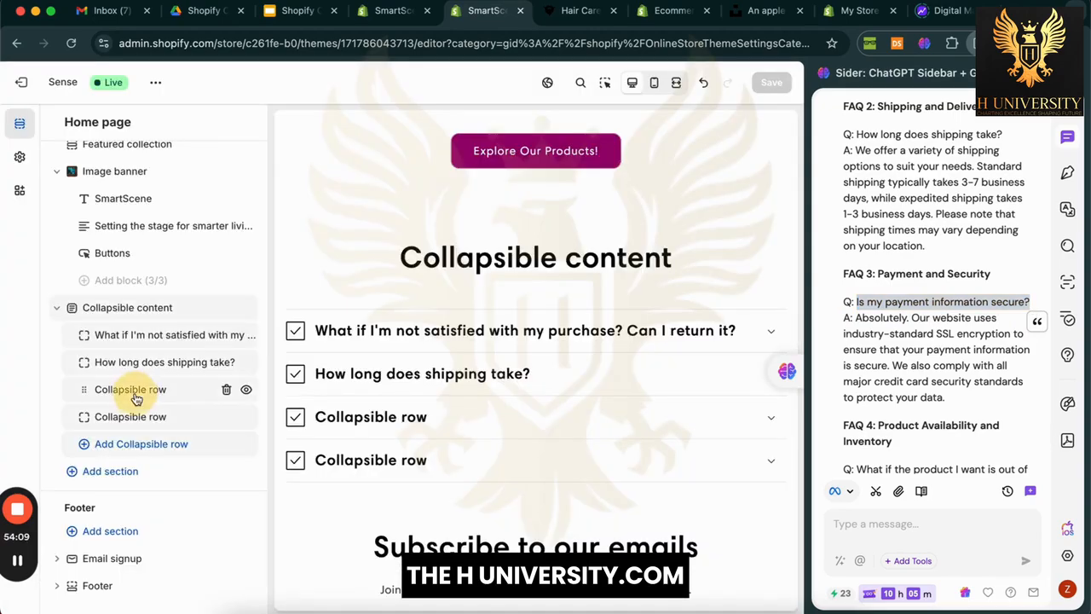
click(132, 390)
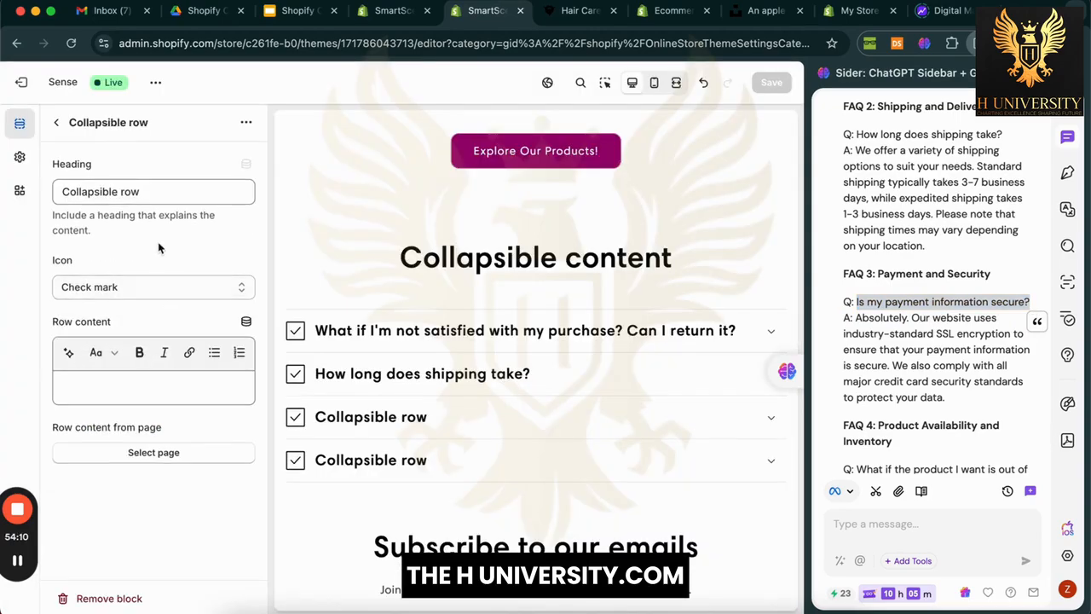
triple_click(202, 191)
key(ctrl+v)
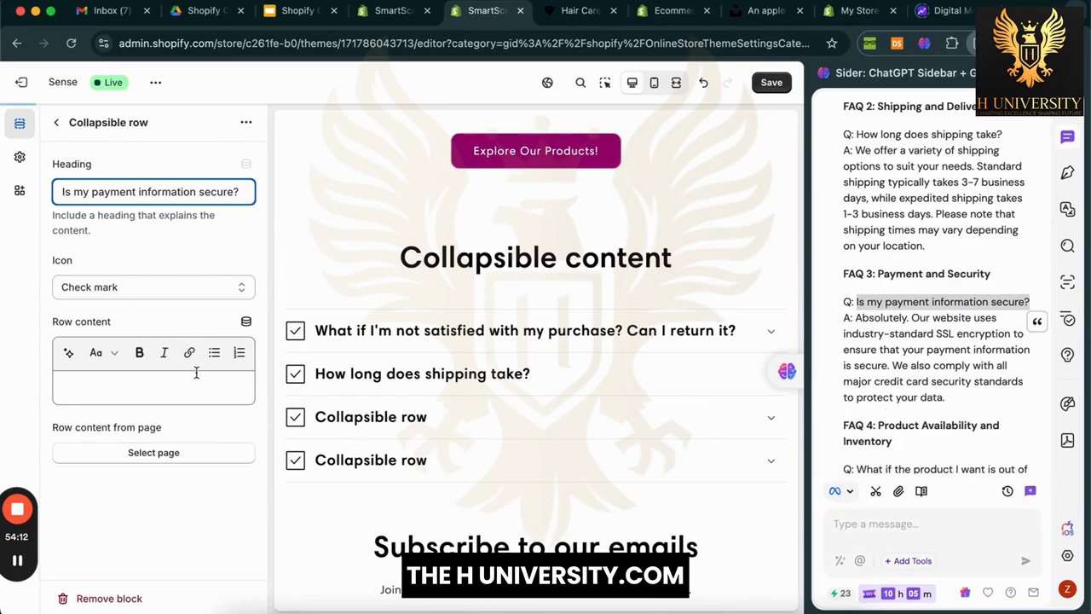
Step: Copy the FAQ 3 answer about SSL encryption into the third row's content and return to the section list
click(908, 333)
drag(855, 317, 965, 399)
key(ctrl+c)
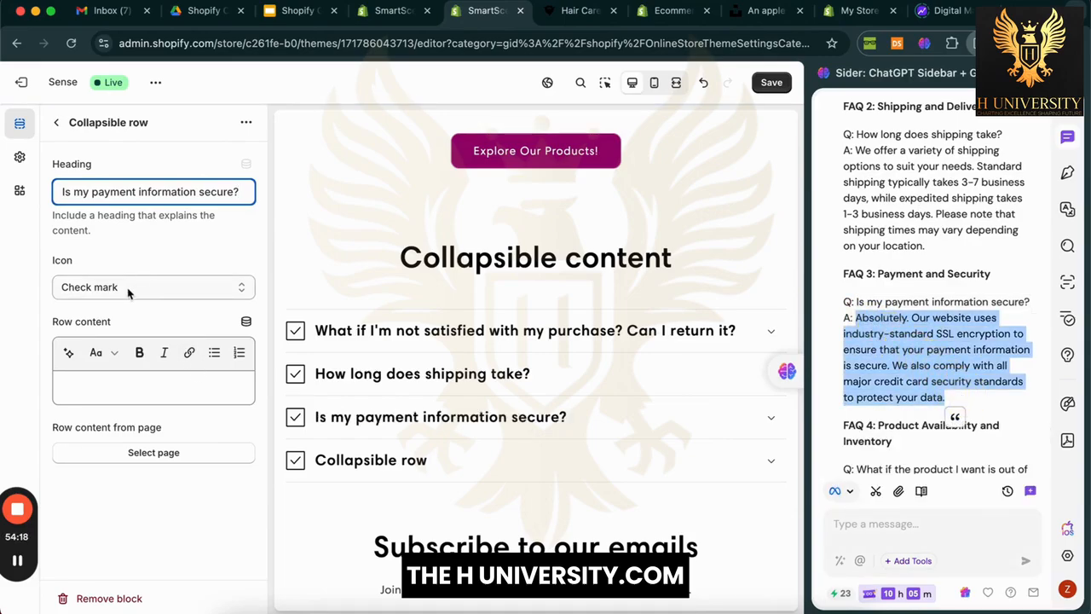
click(173, 387)
key(ctrl+v)
key(Escape)
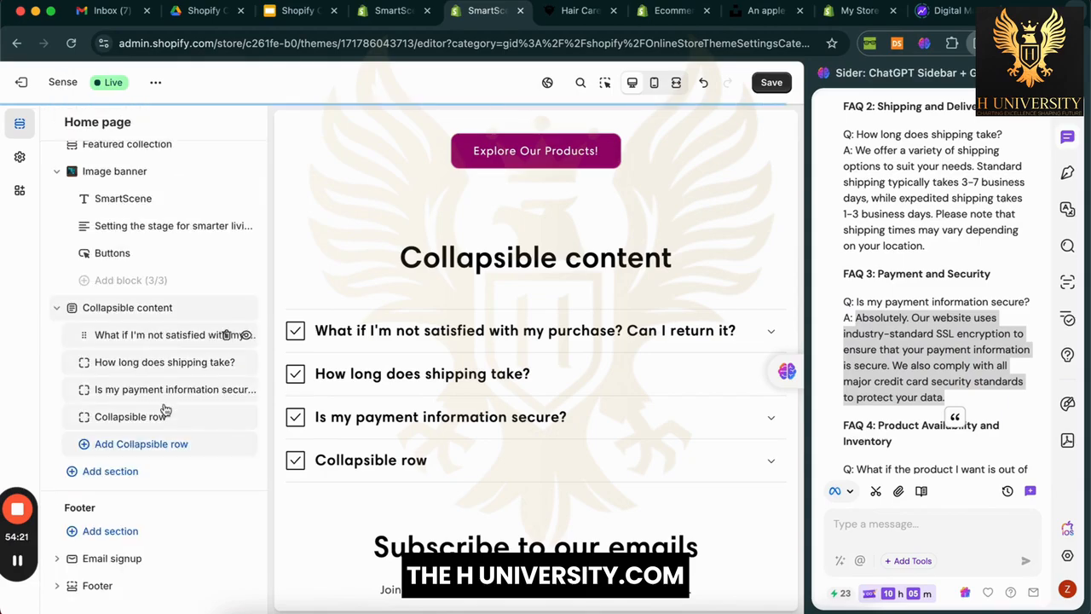
Step: Replace the fourth collapsible row's heading with the FAQ 4 question, "What if the product I want is out of stock?"
click(143, 417)
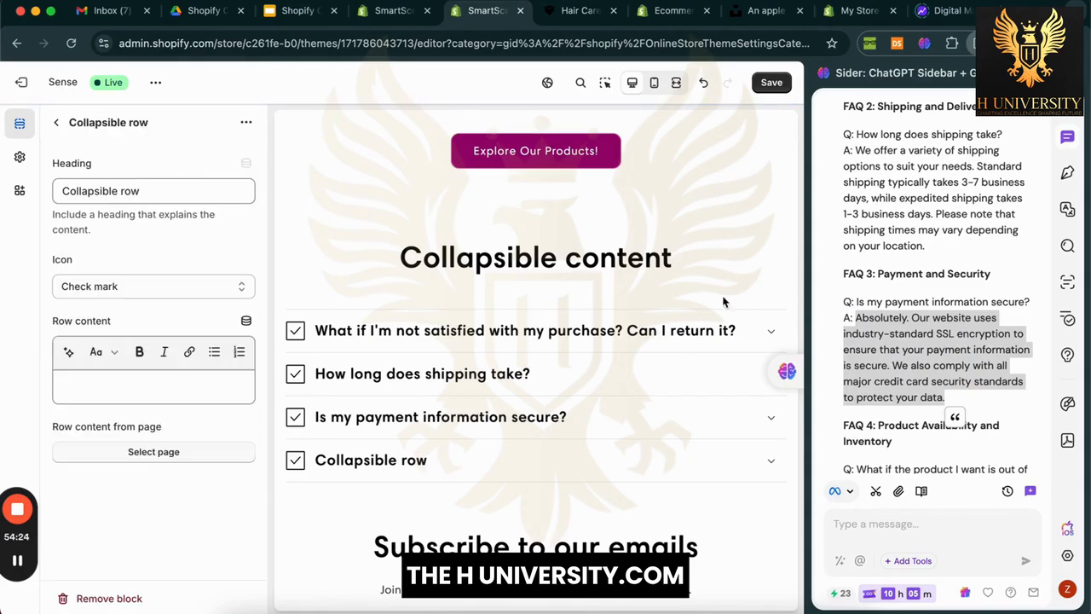
scroll(919, 323, down, 4)
drag(856, 310, 878, 326)
key(ctrl+c)
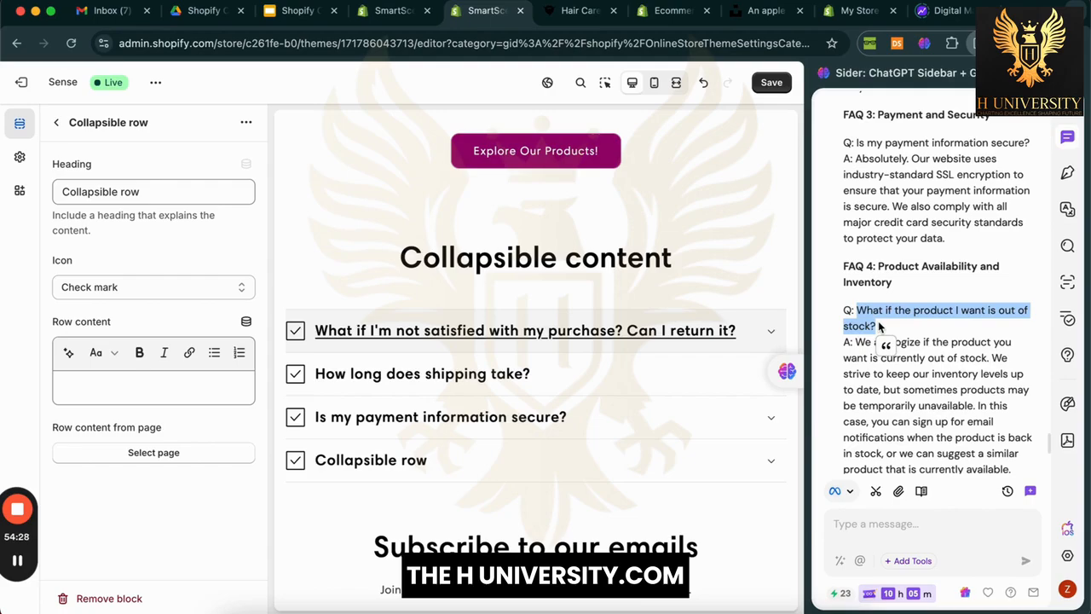
click(164, 192)
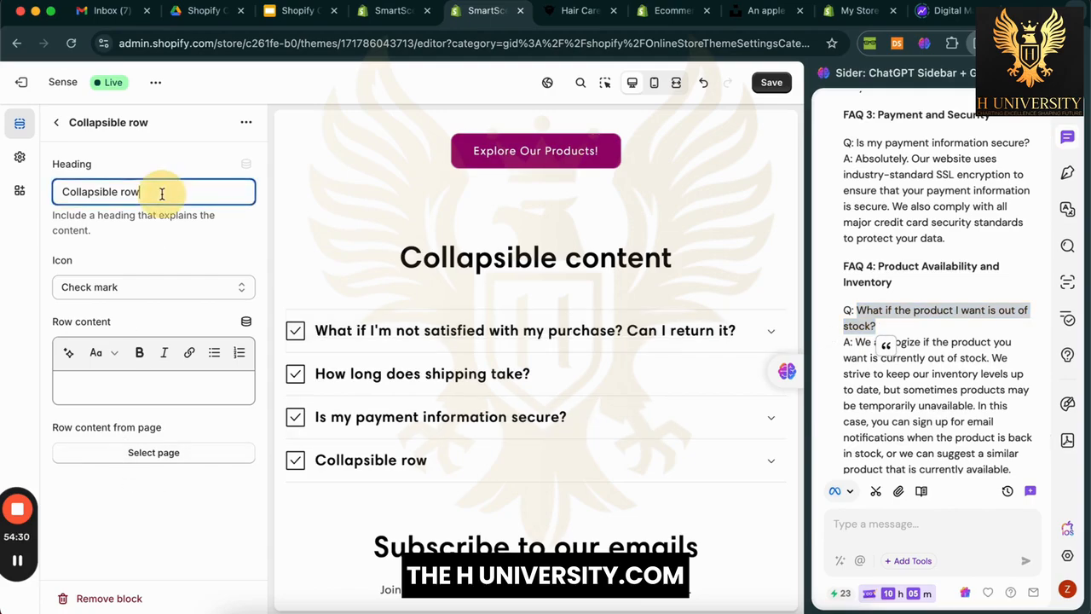
key(ctrl+a)
key(ctrl+v)
Step: Copy the FAQ 4 answer about out-of-stock products into the fourth row's content and return to the section list
click(974, 418)
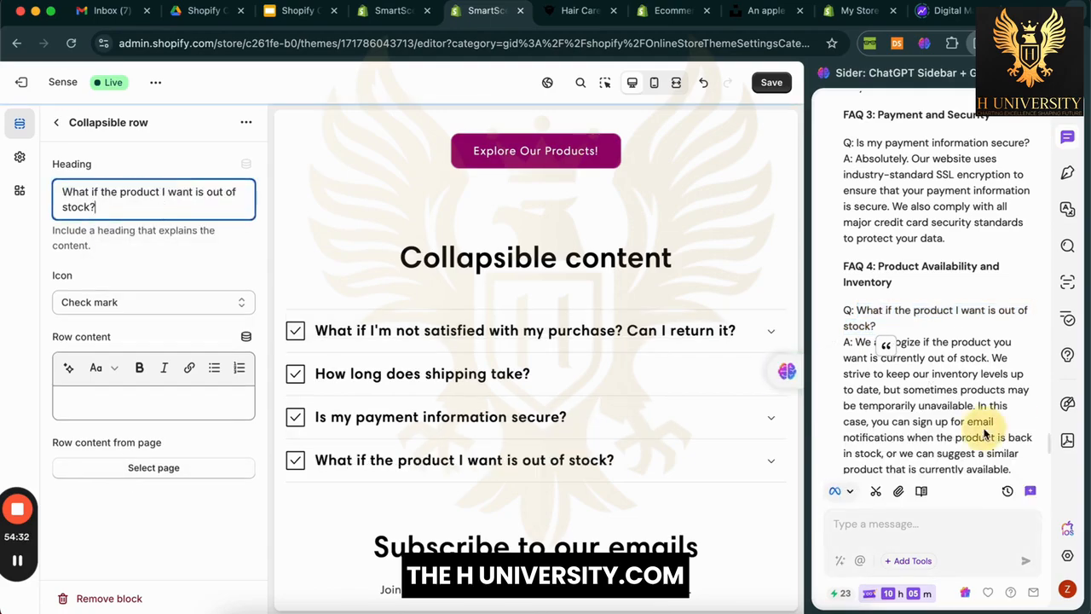
scroll(970, 426, down, 3)
drag(856, 209, 1022, 339)
key(ctrl+c)
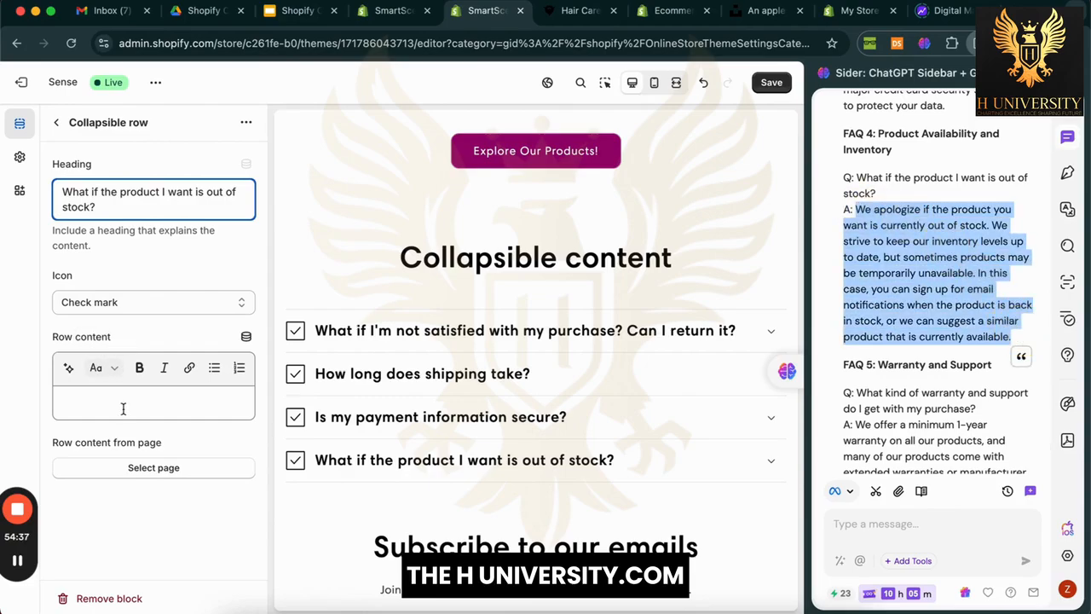
click(123, 409)
key(ctrl+v)
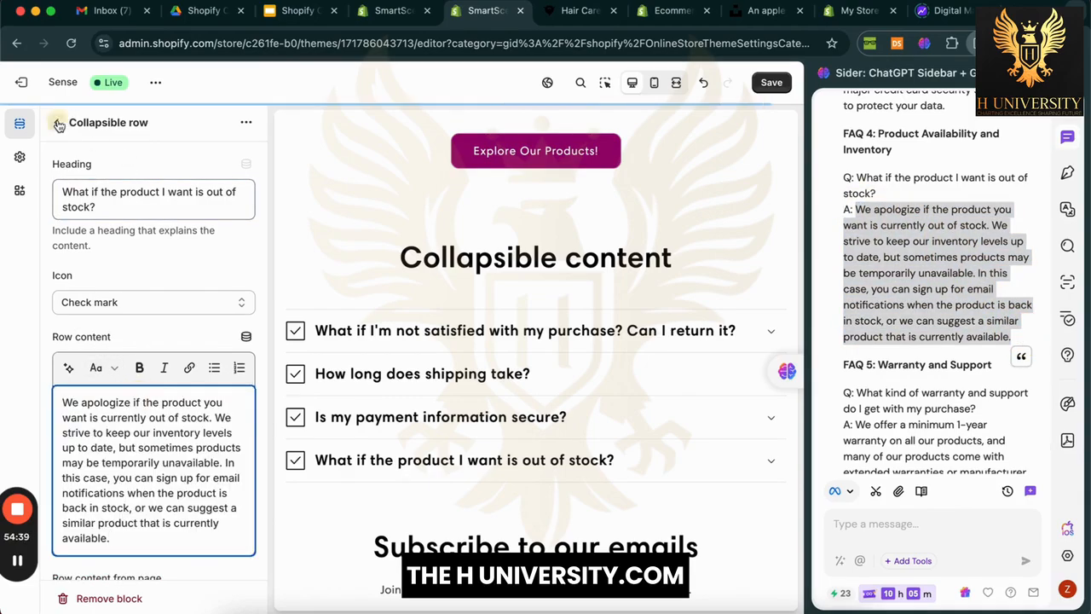
click(58, 125)
Step: Add a fifth collapsible row headed with the FAQ 5 question, "What kind of warranty and support do I get with my purchase?"
click(947, 321)
scroll(948, 328, down, 3)
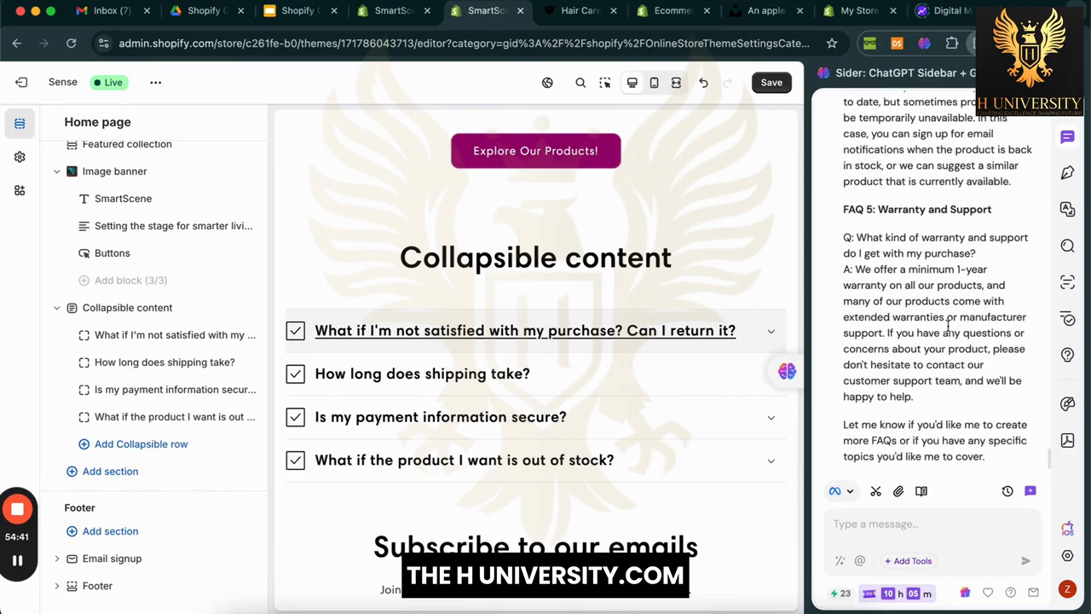
drag(856, 235, 982, 256)
key(ctrl+c)
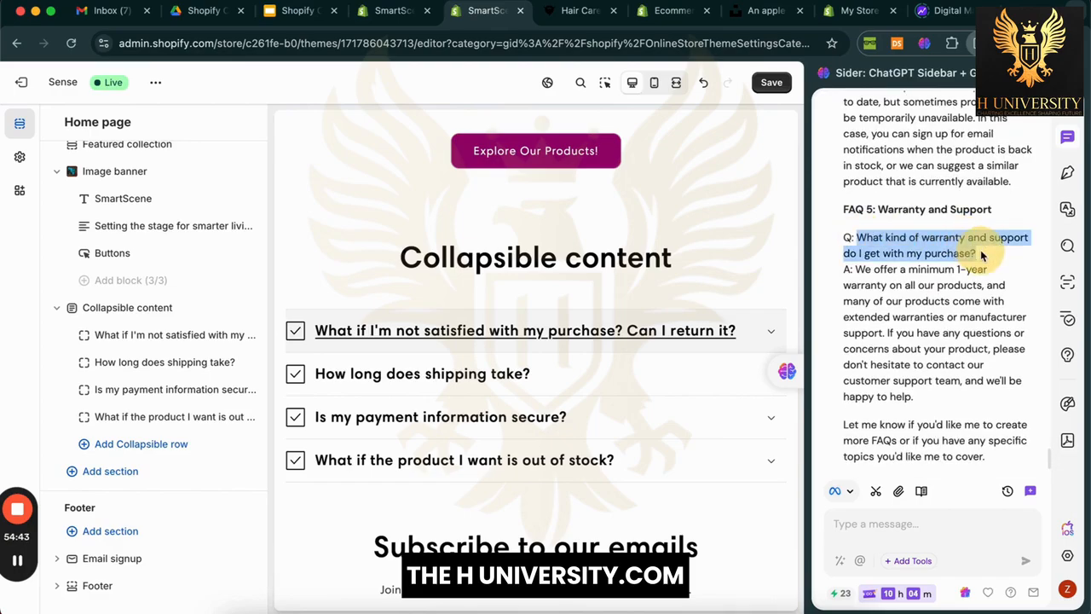
click(142, 444)
click(140, 444)
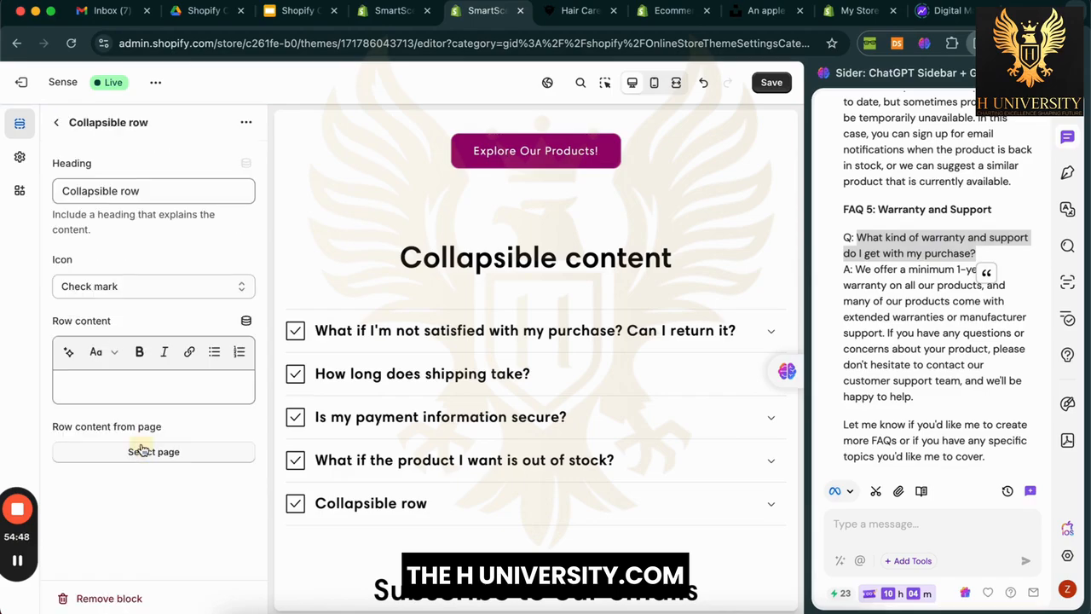
triple_click(181, 192)
key(ctrl+v)
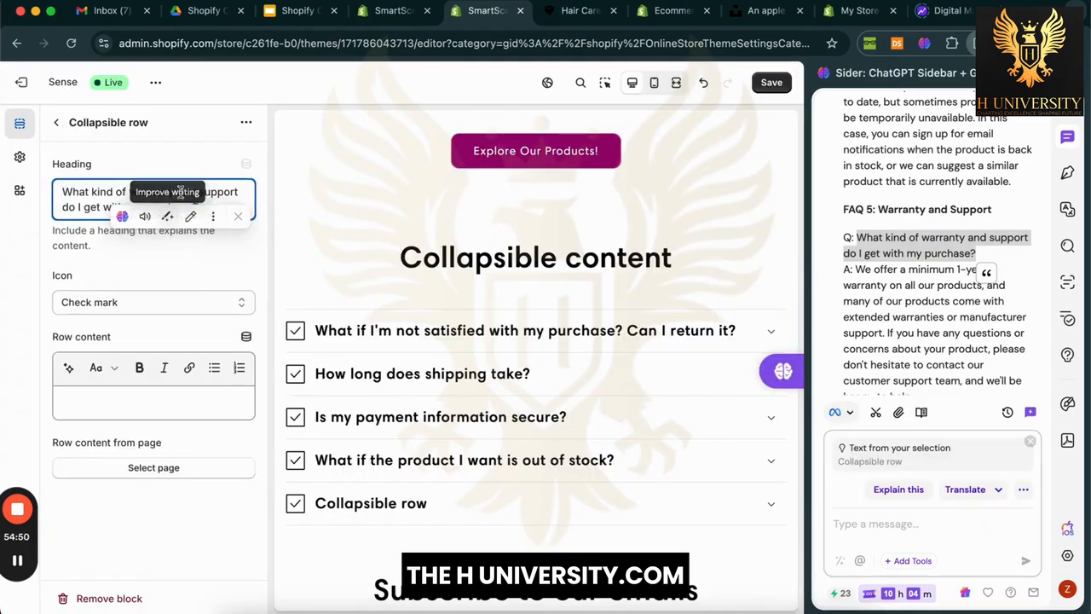
Step: Copy the FAQ 5 answer about the 1-year warranty and support into the fifth row's content and save the theme
click(219, 409)
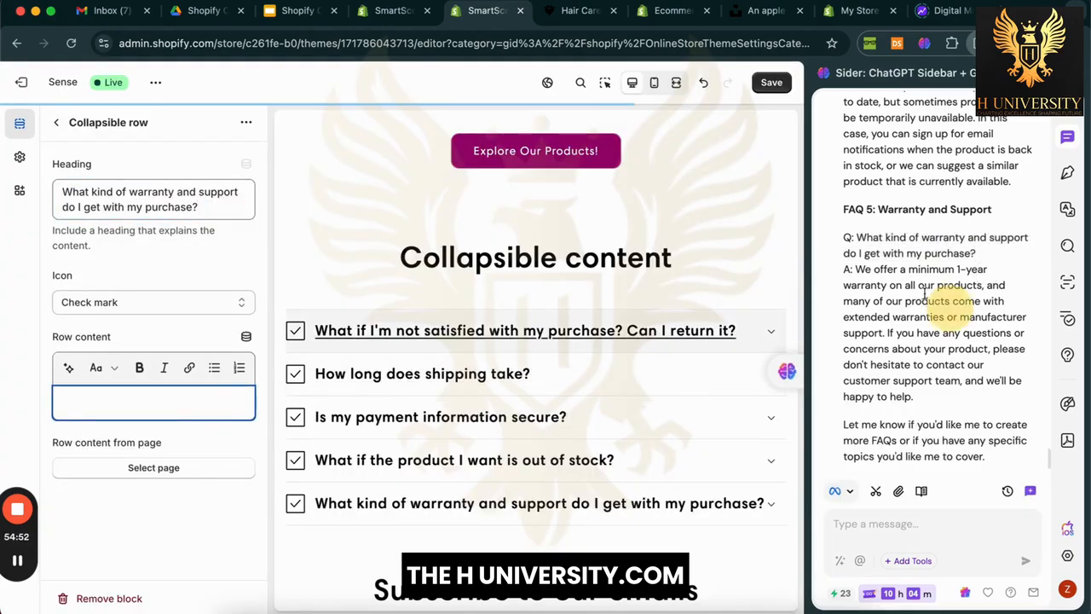
drag(856, 269, 946, 401)
key(ctrl+c)
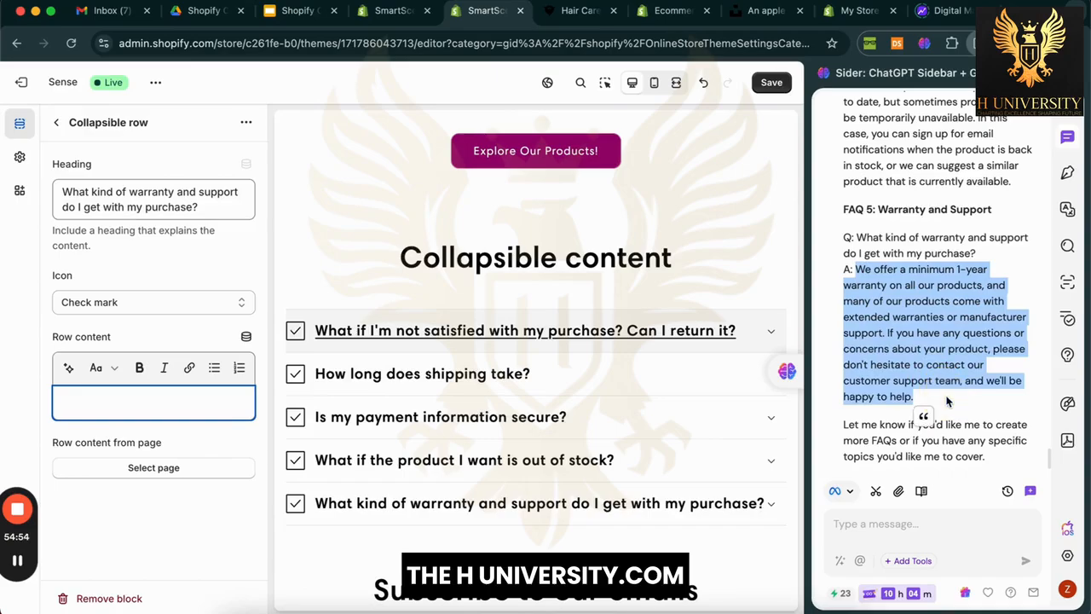
click(202, 407)
key(ctrl+v)
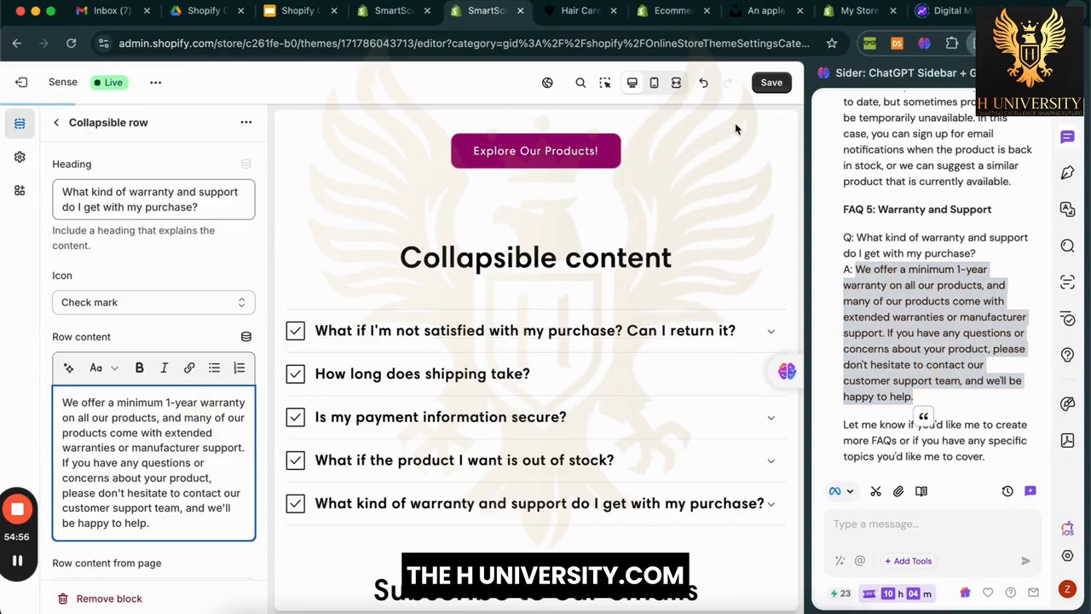
click(771, 82)
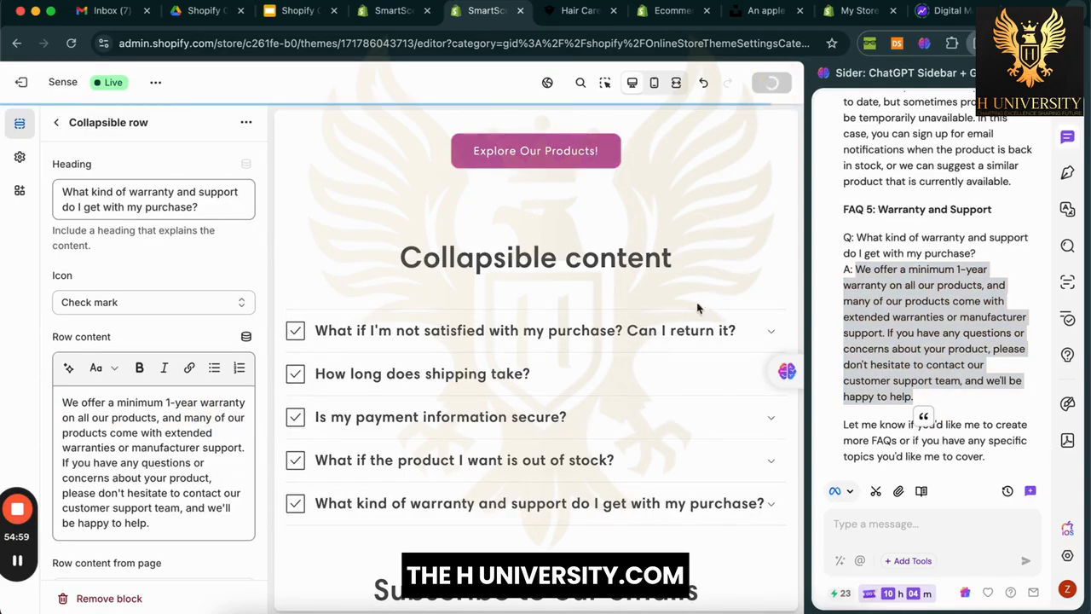
Step: Close the AI chat sidebar and return to the home page's section list
click(1068, 74)
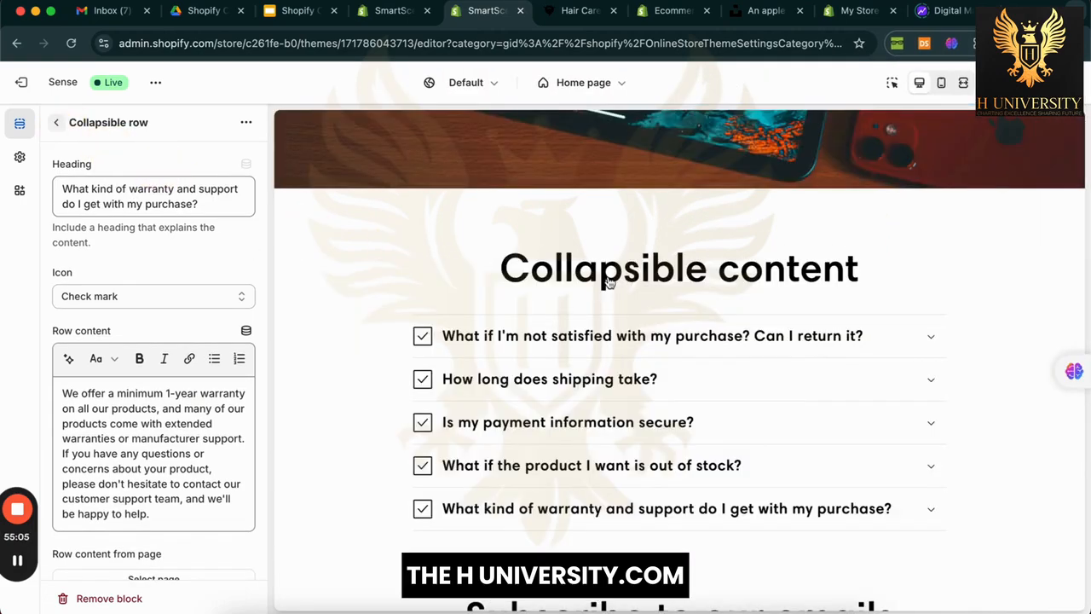
click(58, 125)
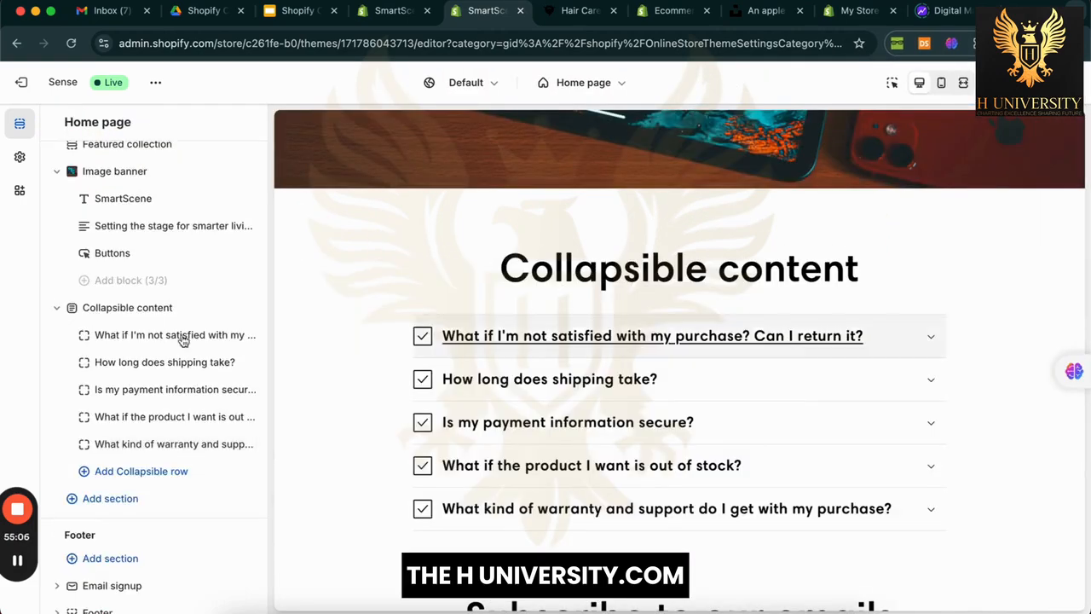
Step: Change the heading of the Collapsible content section to "Frequently Asked Questions"
click(124, 311)
click(127, 286)
triple_click(128, 286)
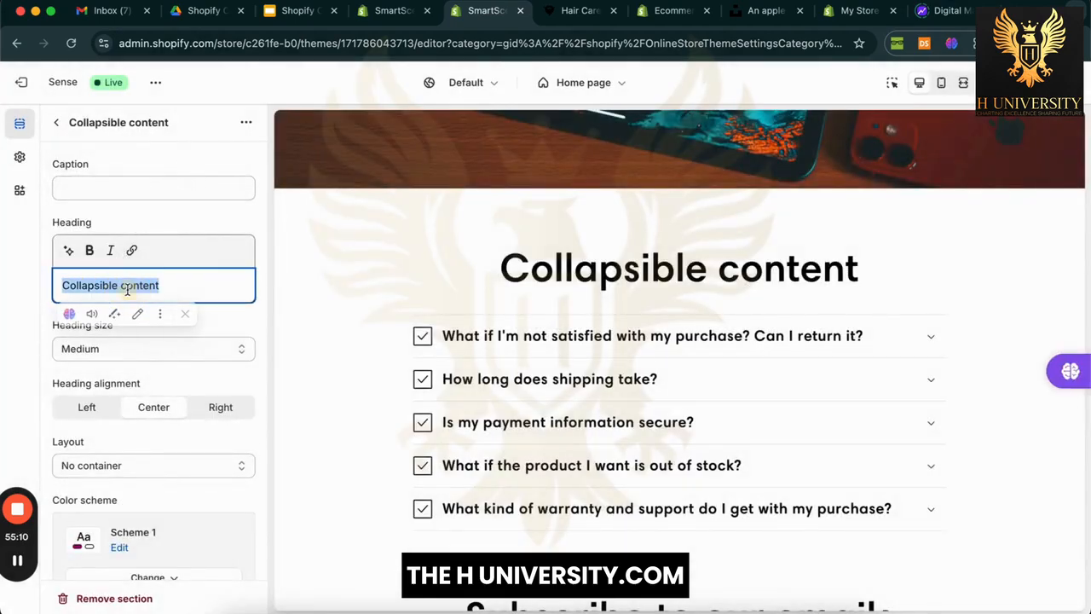
text(Fre)
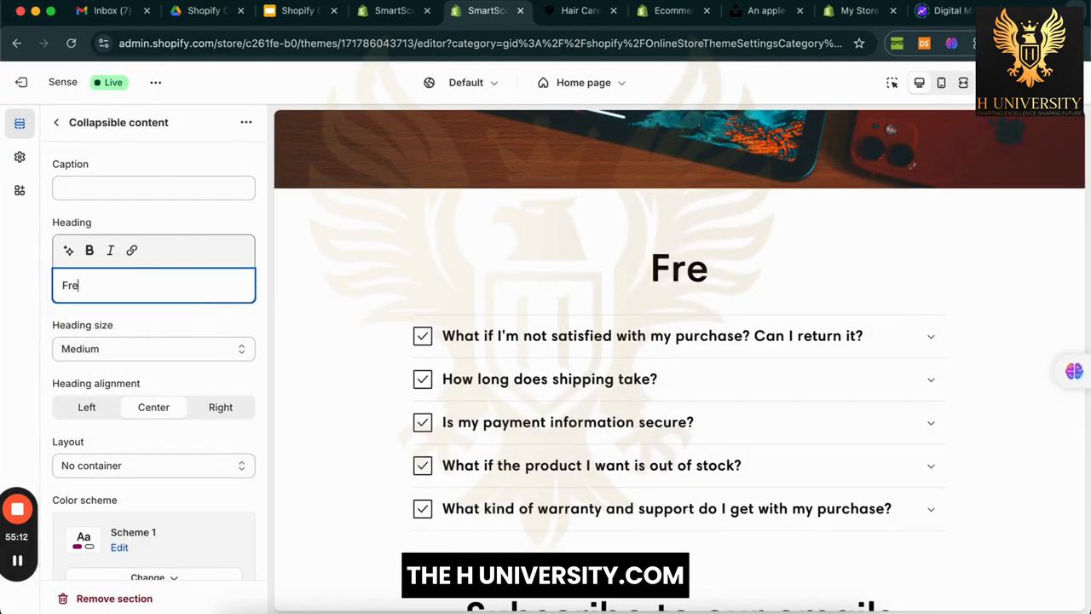
text(quently Asked)
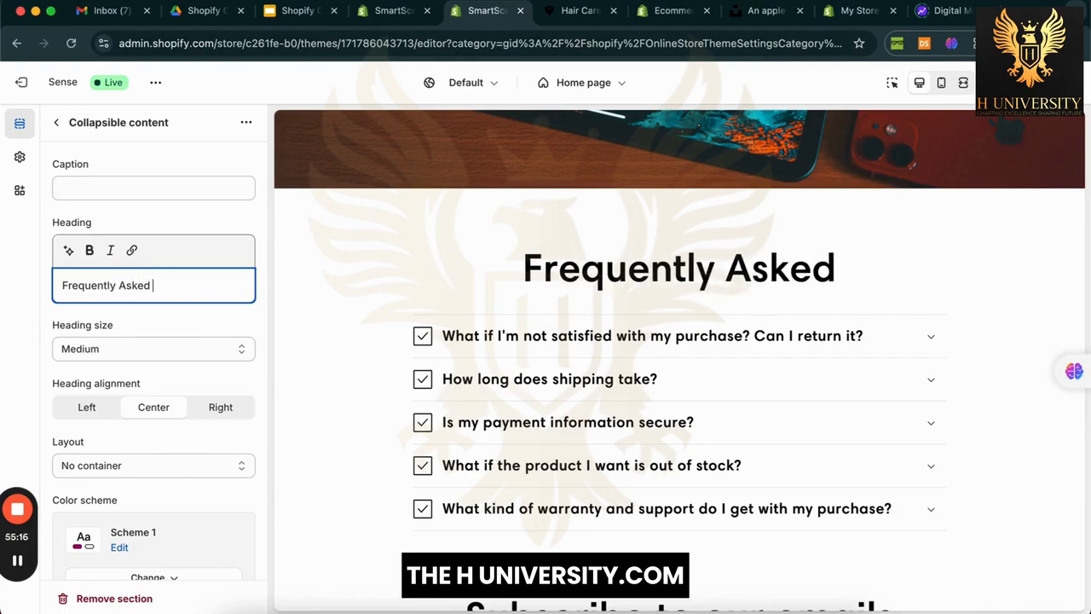
text( Questoi)
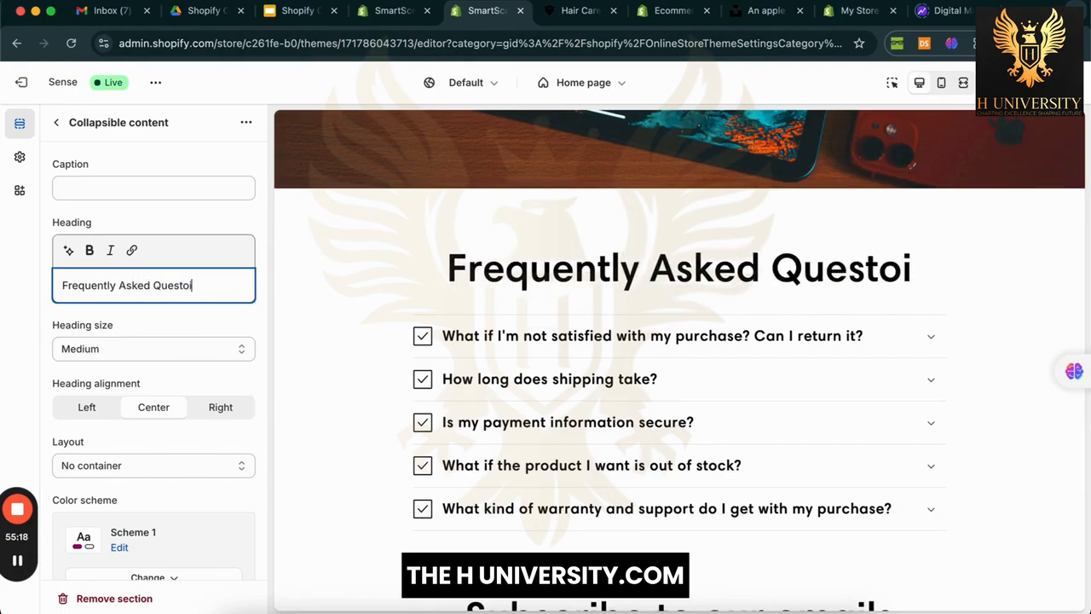
key(BackSpace)
key(BackSpace)
text(ions)
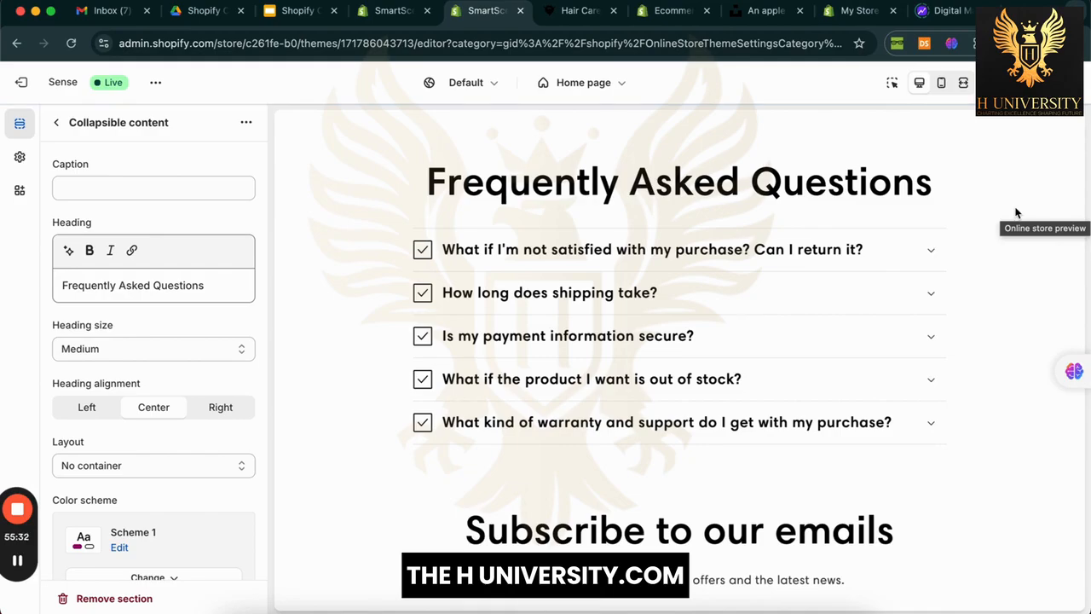
Step: Expand the FAQ rows in the preview to check their answers, and collapse them all again
click(906, 258)
click(921, 370)
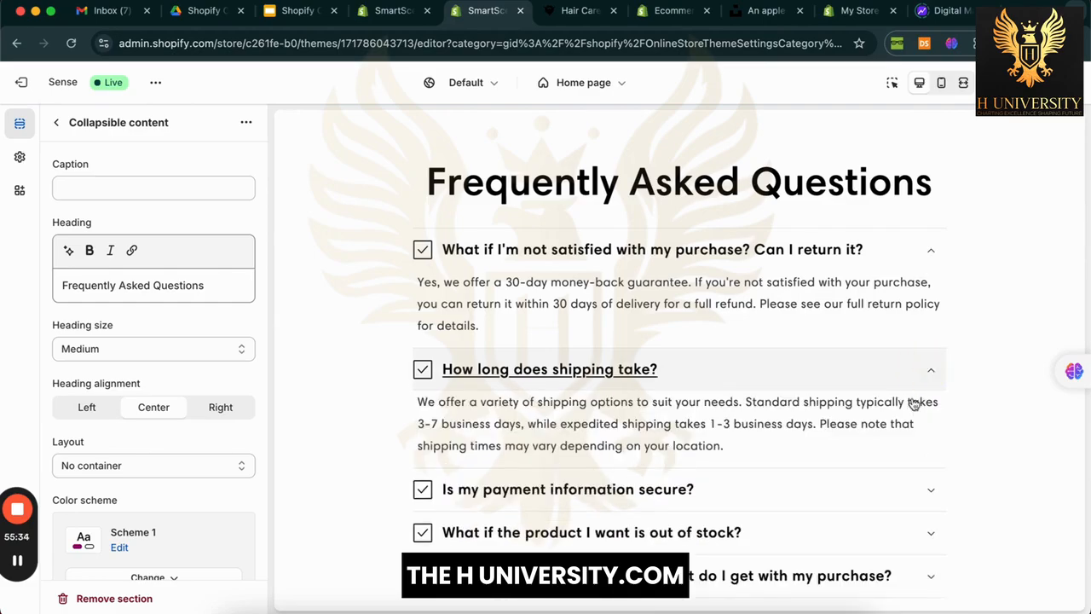
click(896, 491)
scroll(896, 497, down, 3)
click(906, 431)
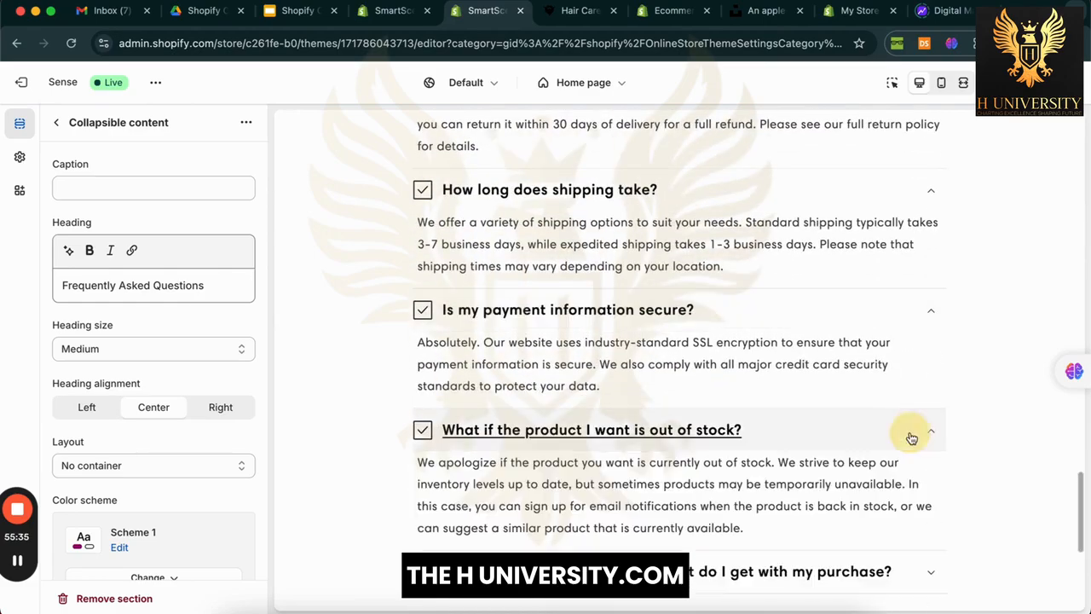
click(934, 558)
click(939, 441)
click(927, 310)
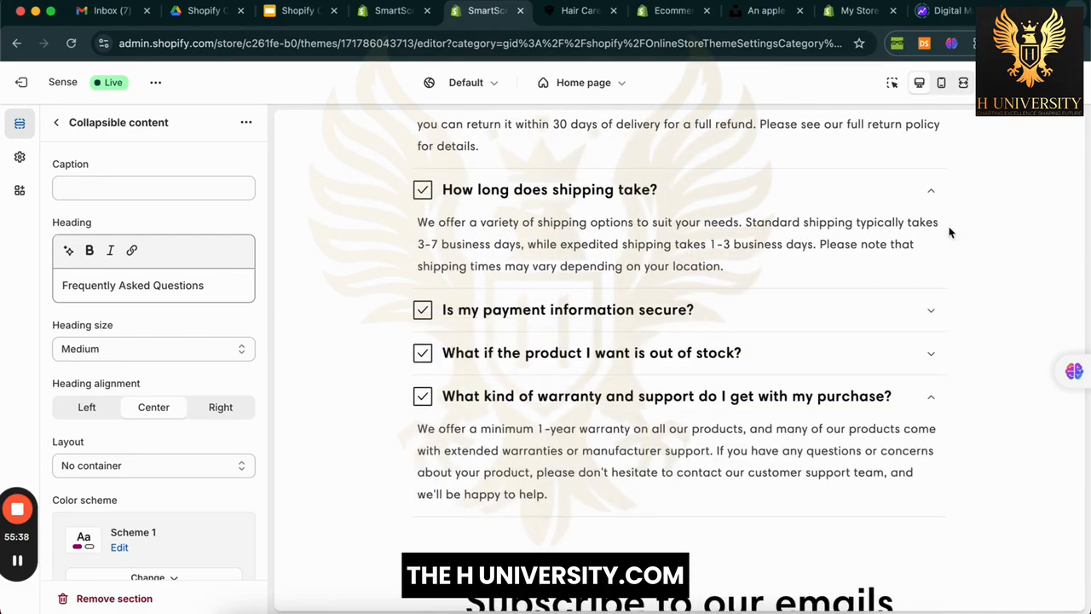
click(920, 193)
scroll(909, 302, up, 3)
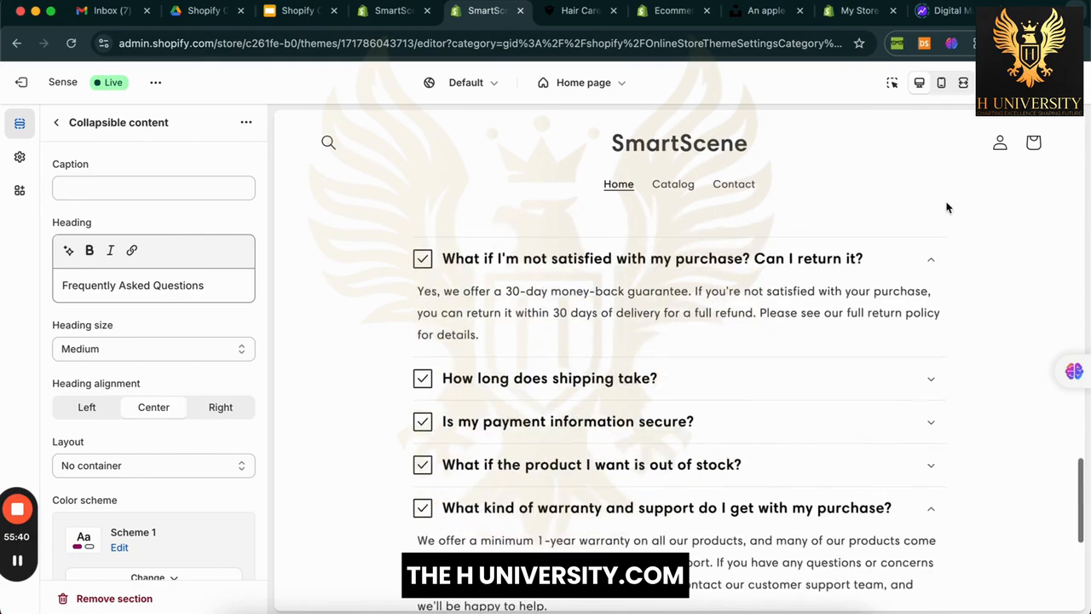
click(935, 261)
click(939, 433)
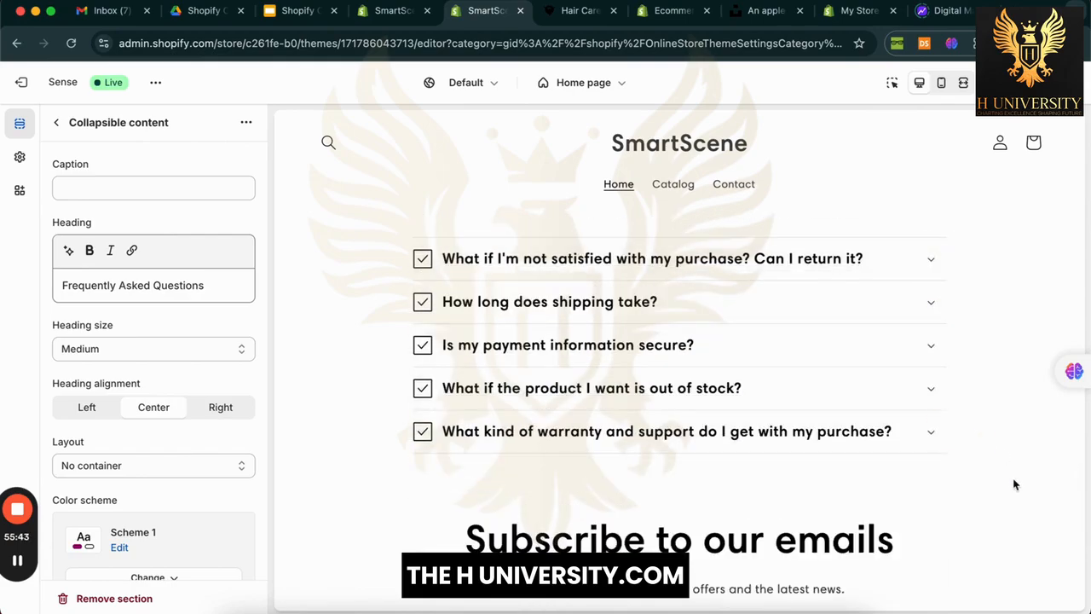
Step: Review the home page preview from the email signup up to the hero banner, product collection and image banner
scroll(1014, 484, down, 2)
scroll(887, 433, down, 3)
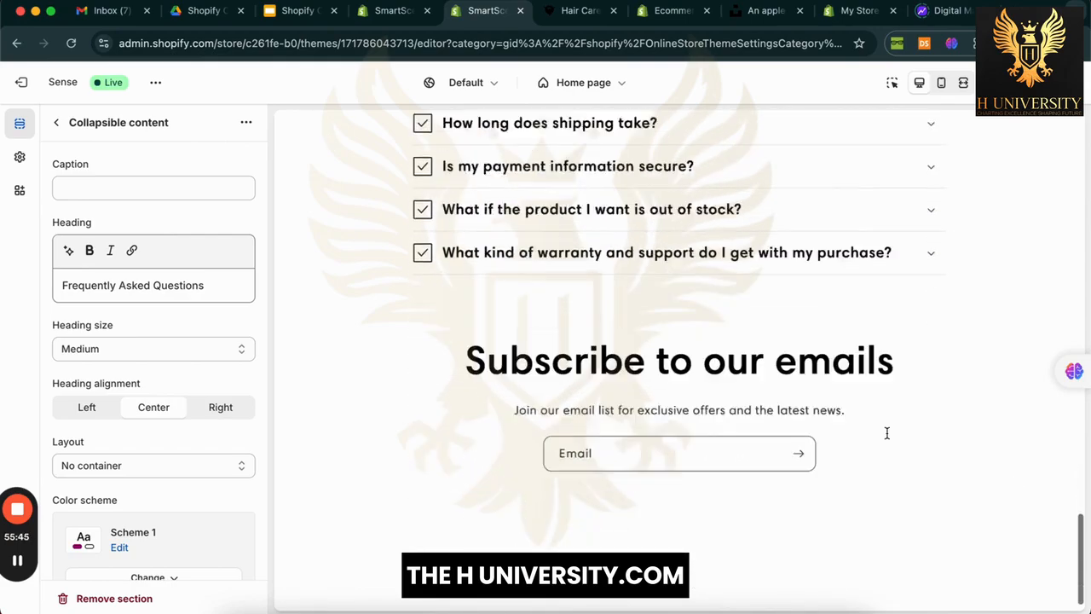
scroll(417, 461, up, 20)
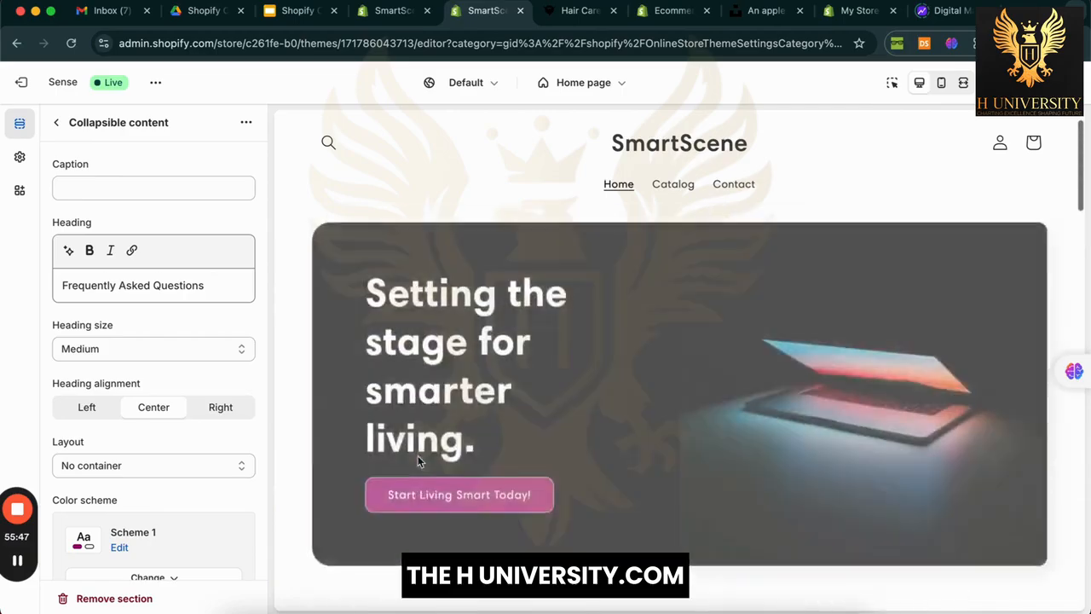
scroll(371, 269, down, 3)
scroll(371, 269, down, 8)
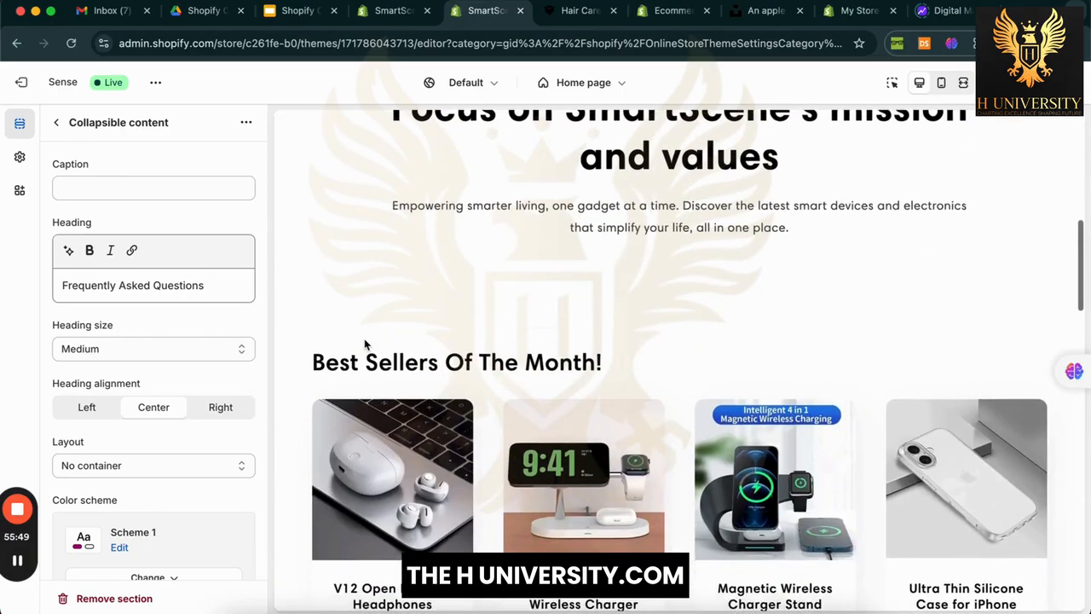
scroll(364, 347, up, 8)
scroll(365, 345, down, 15)
scroll(365, 345, up, 4)
scroll(366, 346, down, 5)
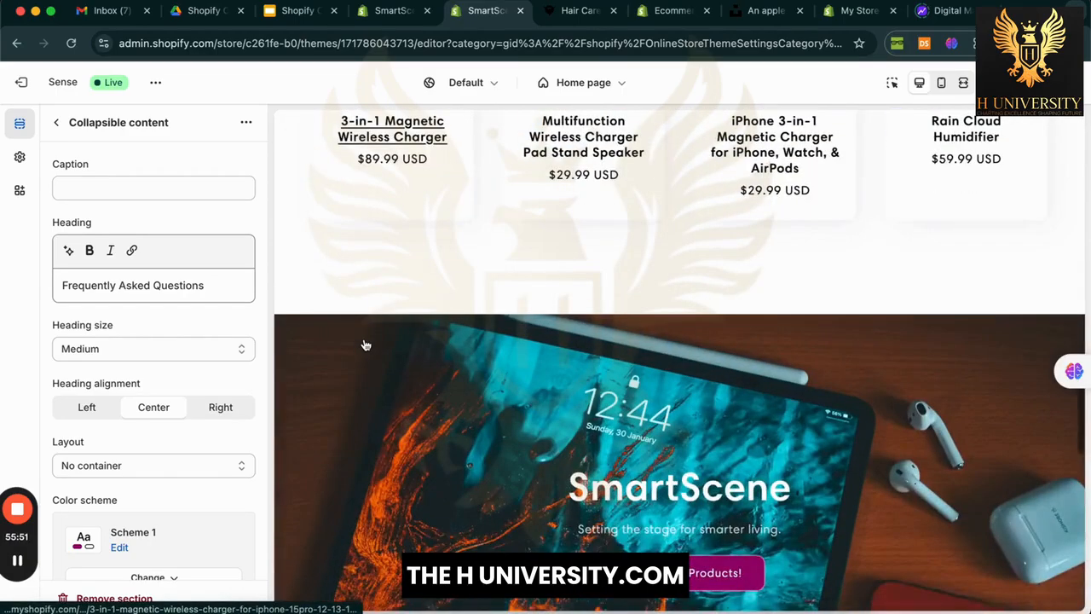
scroll(365, 344, up, 3)
scroll(365, 344, up, 8)
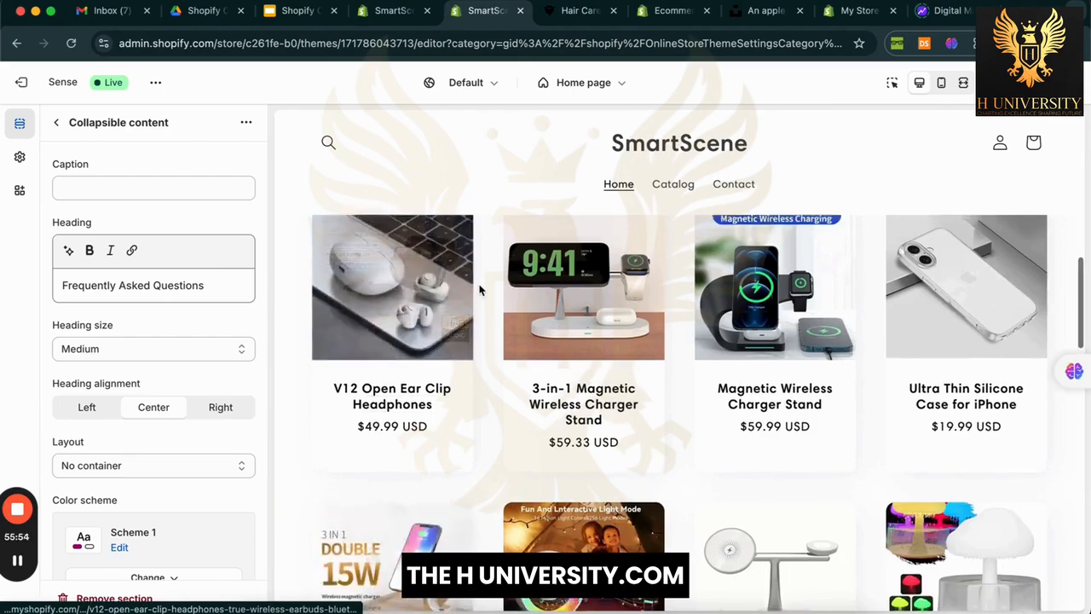
scroll(480, 291, down, 2)
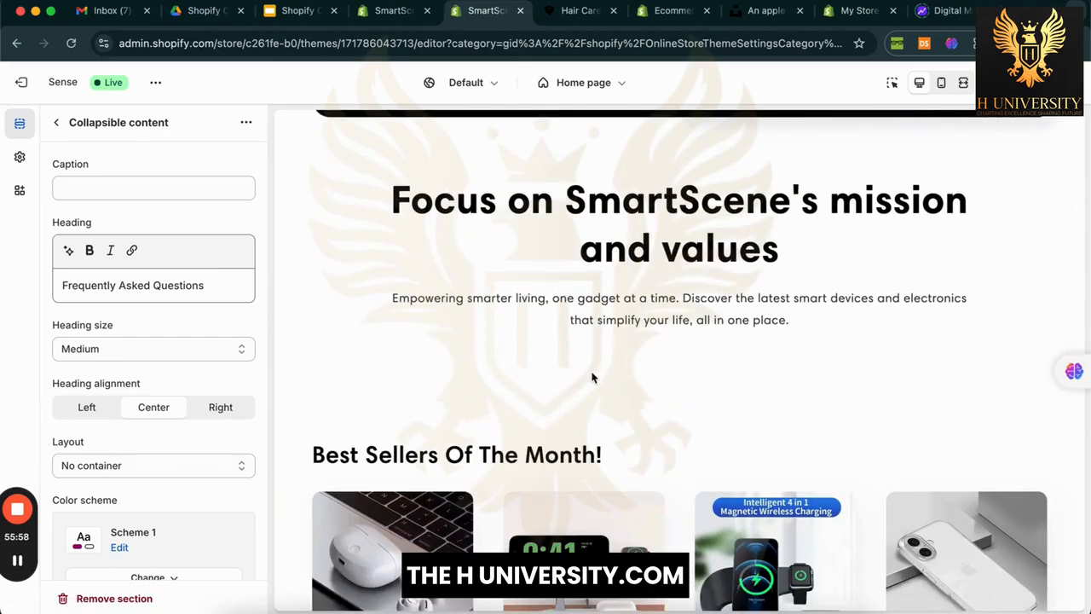
Step: Set the Rich text section's top padding to 16 px and its bottom padding to 12 px
click(60, 124)
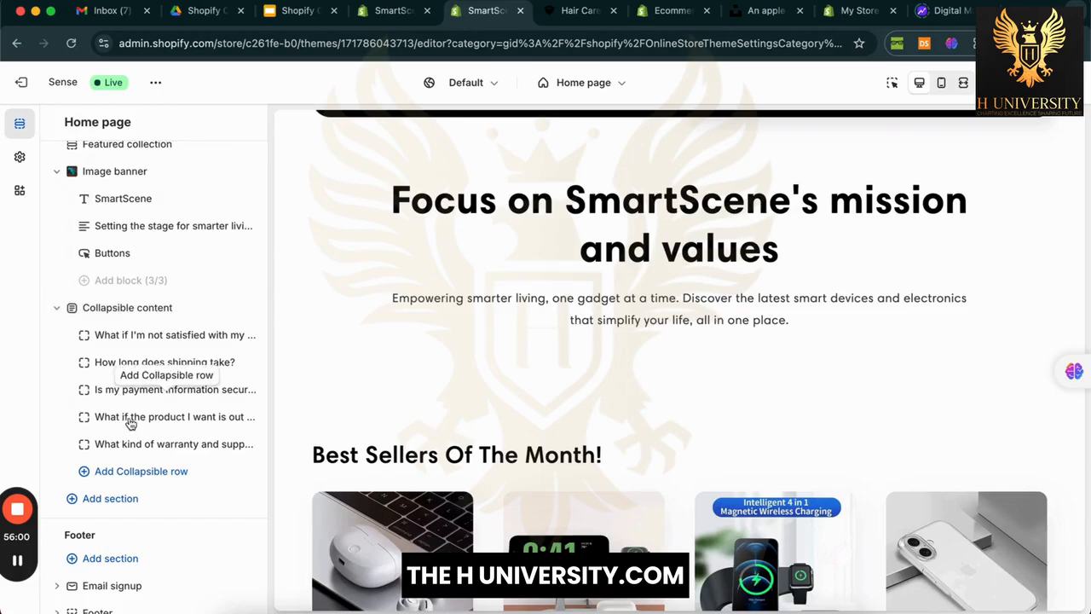
scroll(128, 423, up, 5)
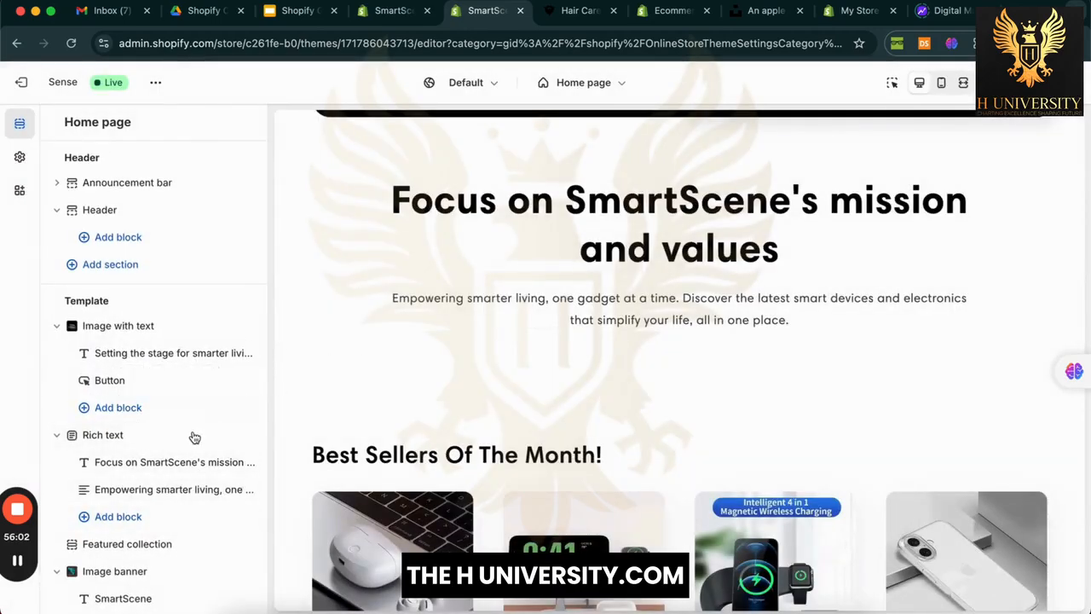
scroll(193, 434, down, 3)
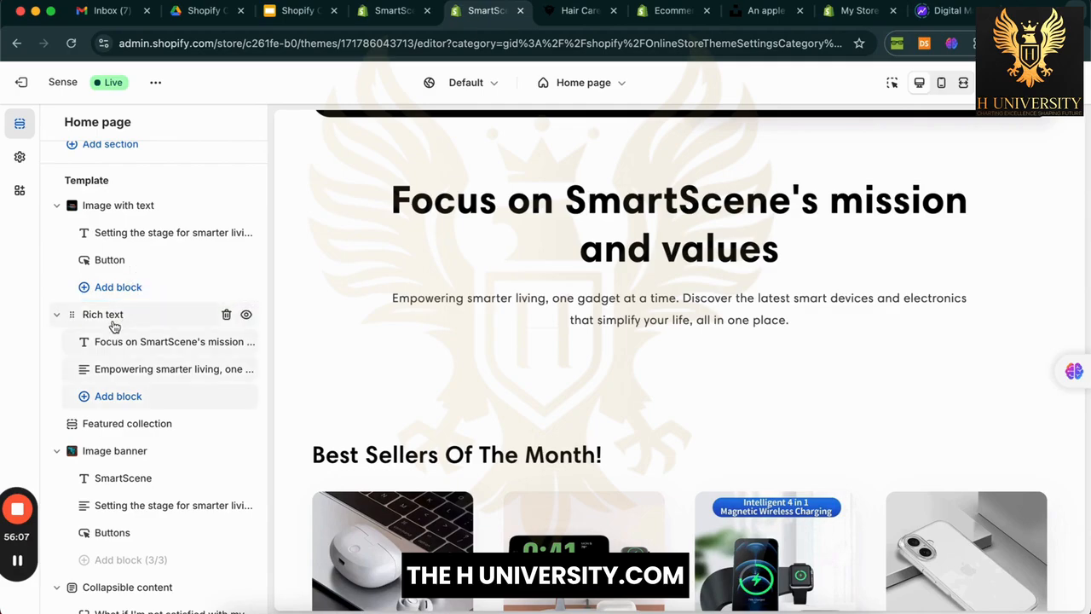
click(112, 319)
scroll(128, 340, down, 2)
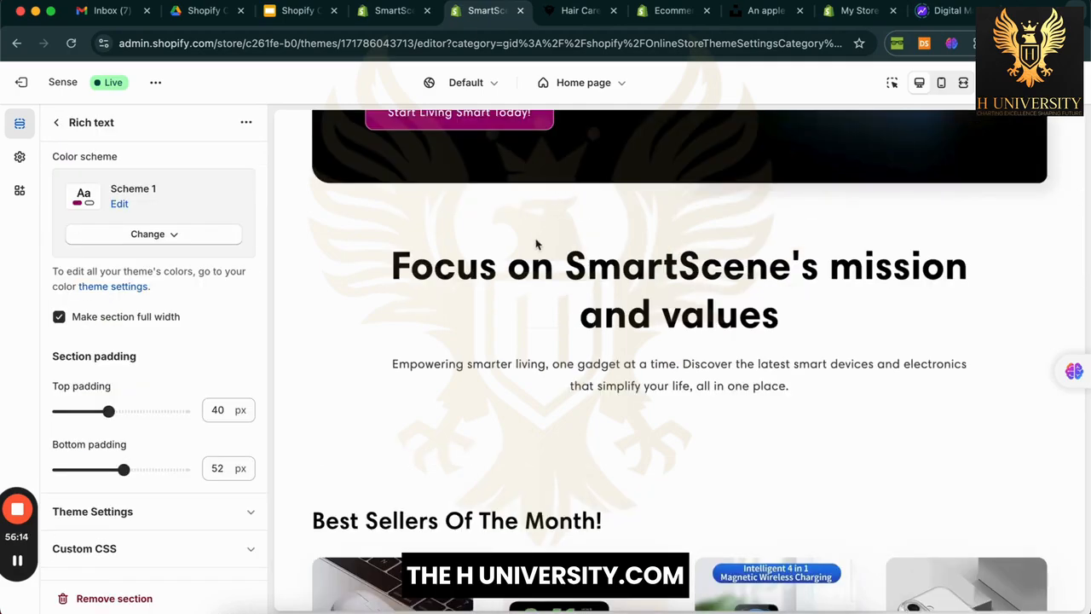
drag(397, 258, 770, 384)
click(653, 305)
drag(97, 411, 88, 411)
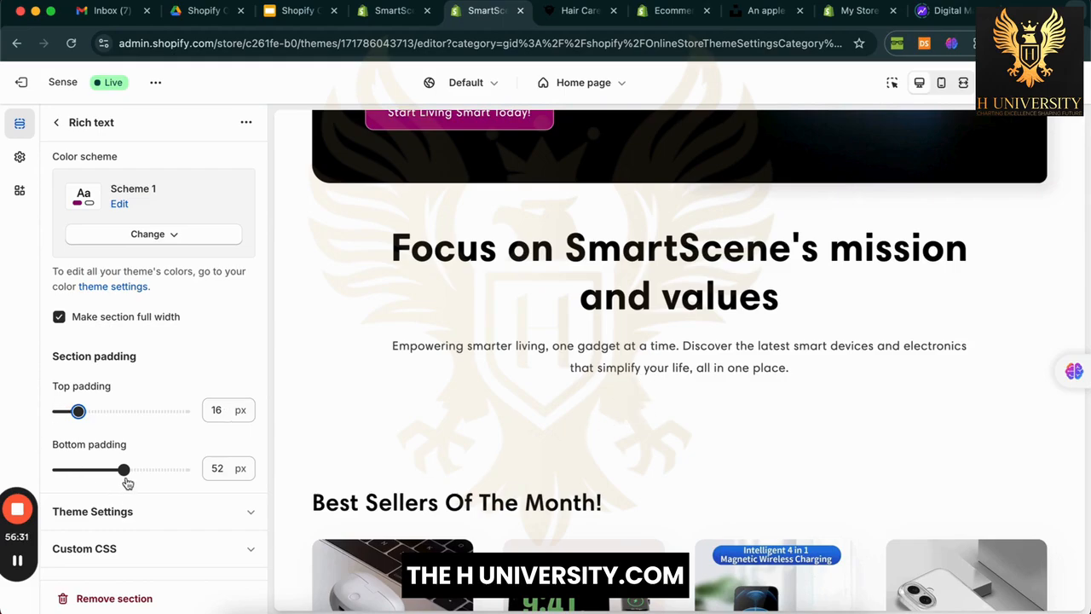
drag(124, 470, 73, 470)
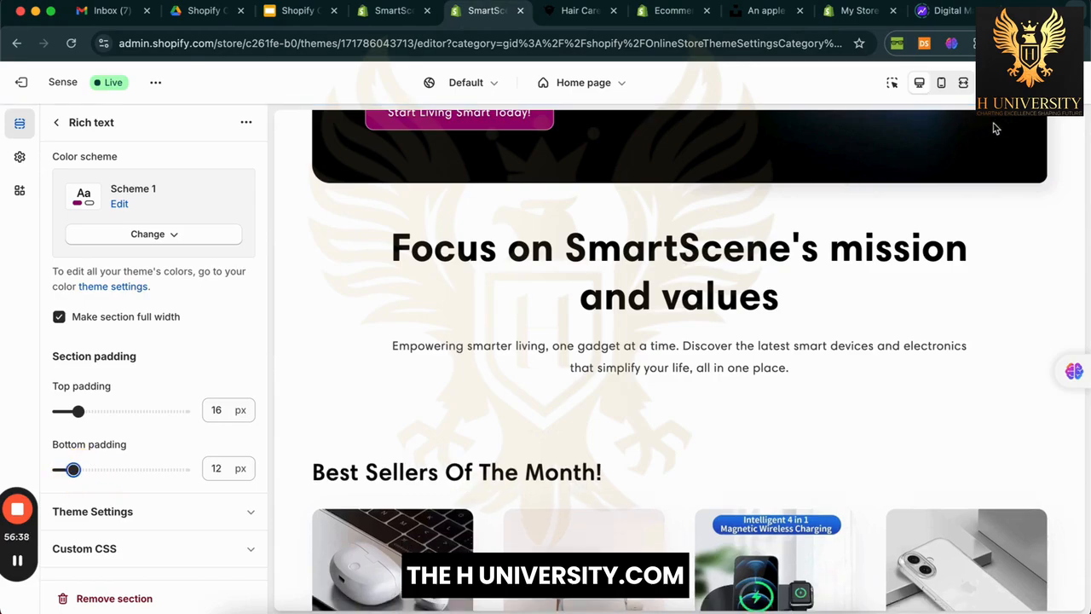
Step: Switch the preview to full-screen width and examine the home page from the announcement bar to the FAQ section
click(966, 85)
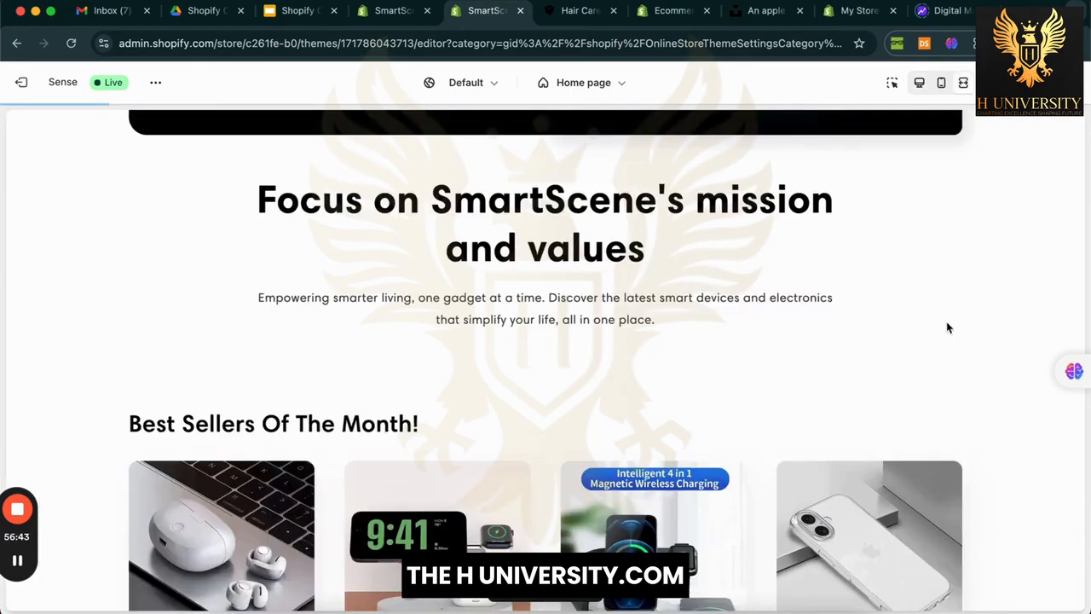
scroll(948, 328, up, 5)
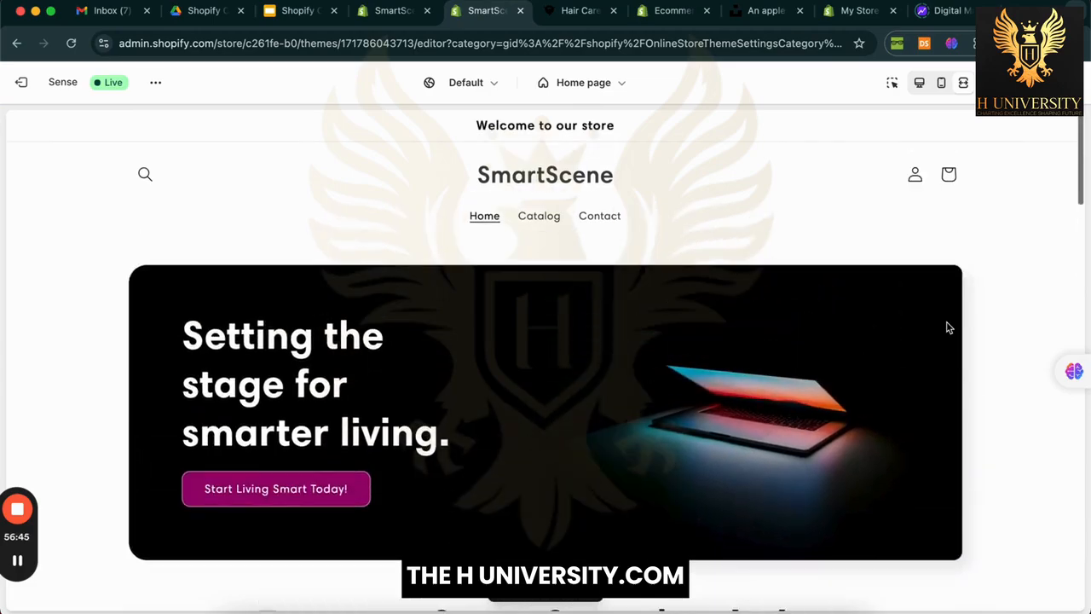
scroll(948, 329, down, 3)
scroll(996, 320, up, 3)
scroll(1001, 324, down, 8)
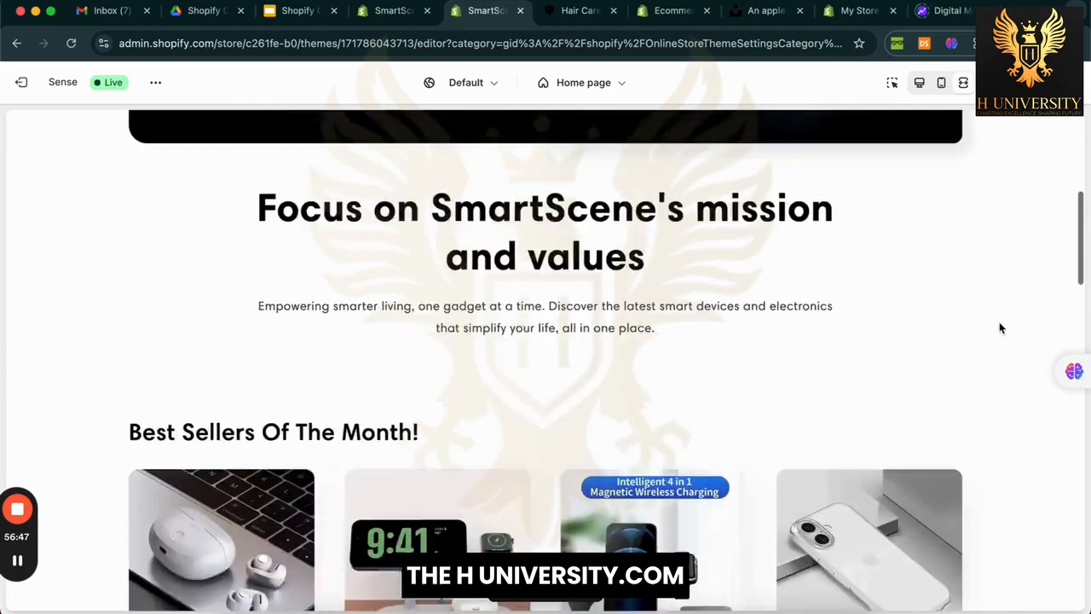
scroll(1000, 328, down, 10)
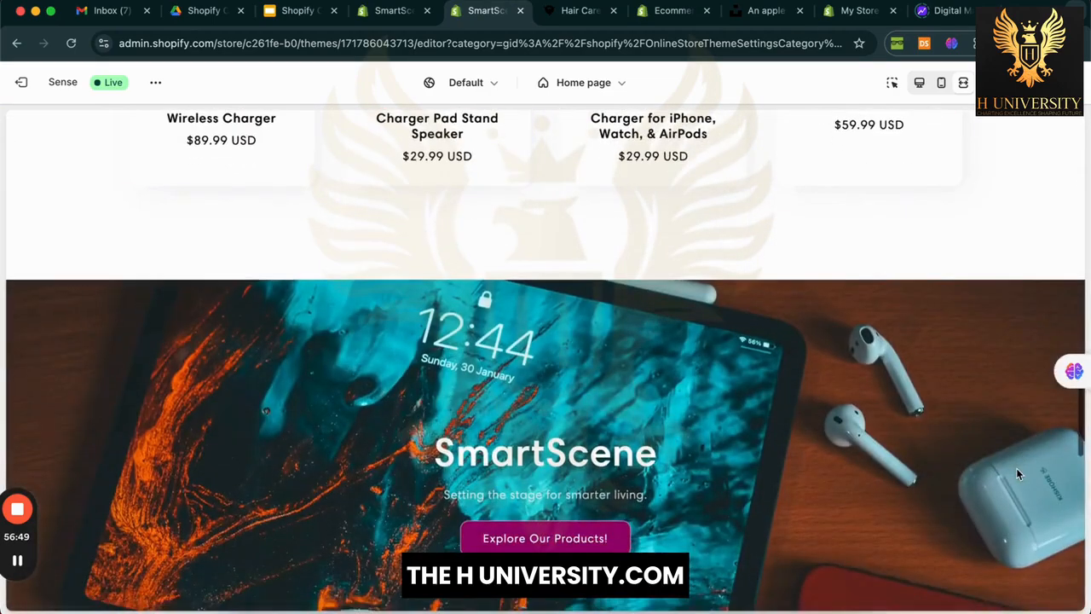
scroll(1016, 474, down, 4)
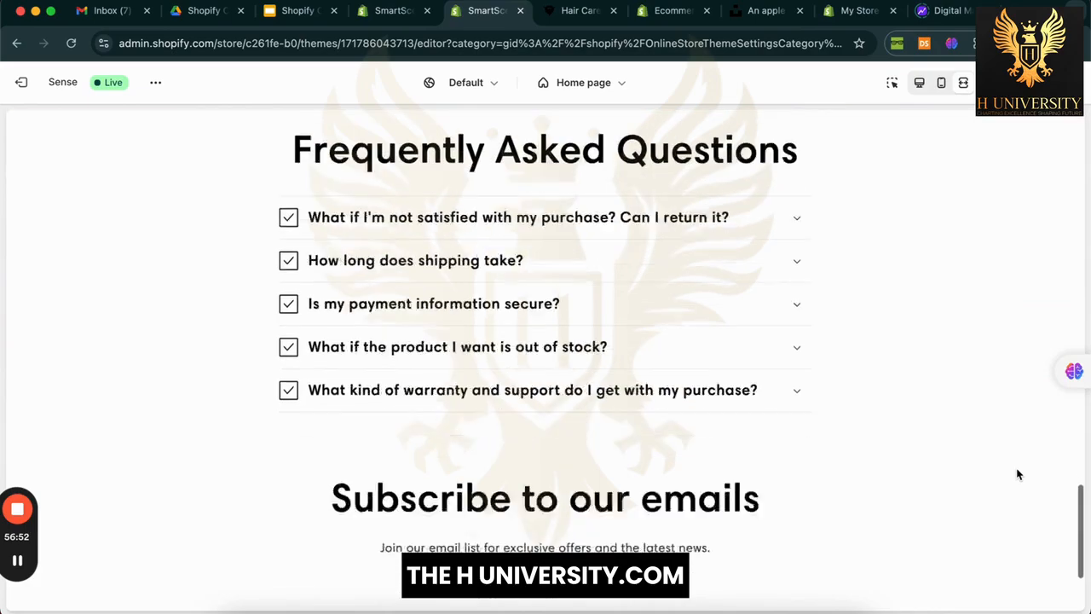
Step: Return to the themes page, reopen the Sense theme for customizing, and look through its whole home page preview
scroll(1017, 474, left, 5)
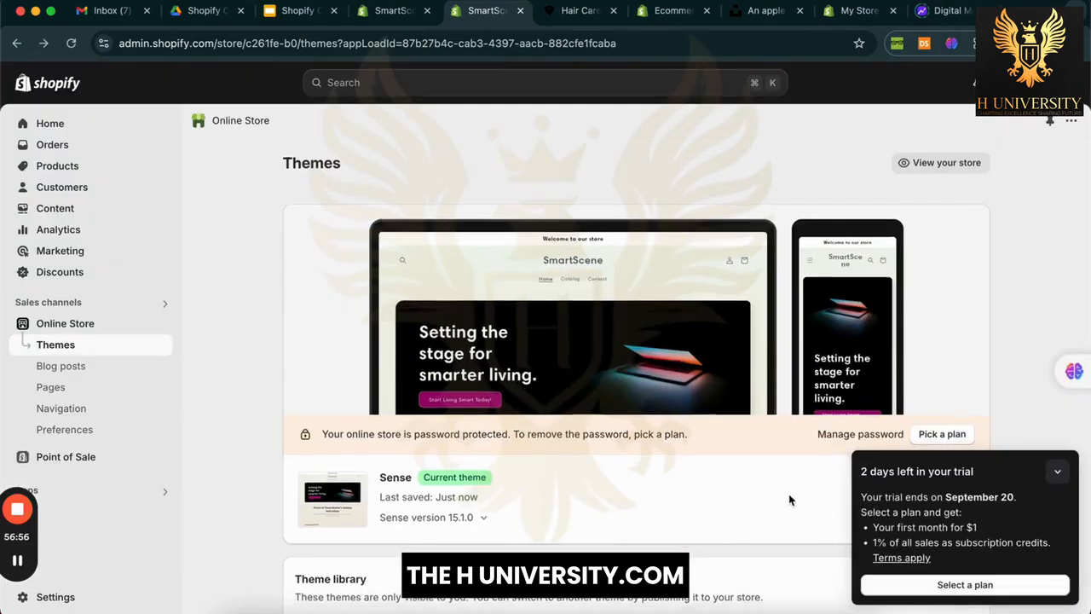
scroll(788, 494, down, 2)
click(1057, 471)
click(948, 343)
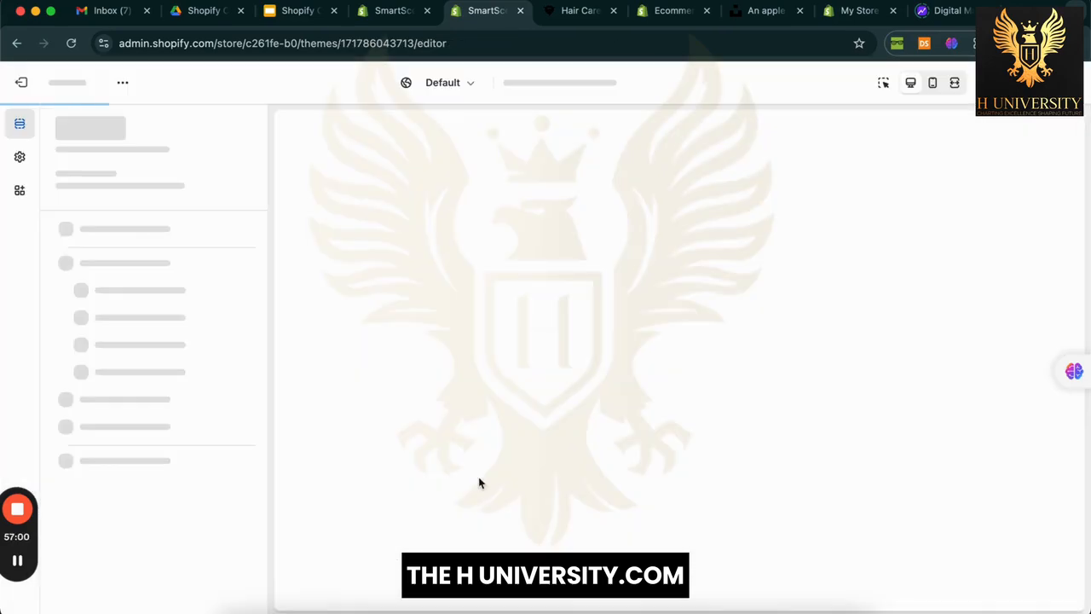
scroll(563, 312, down, 10)
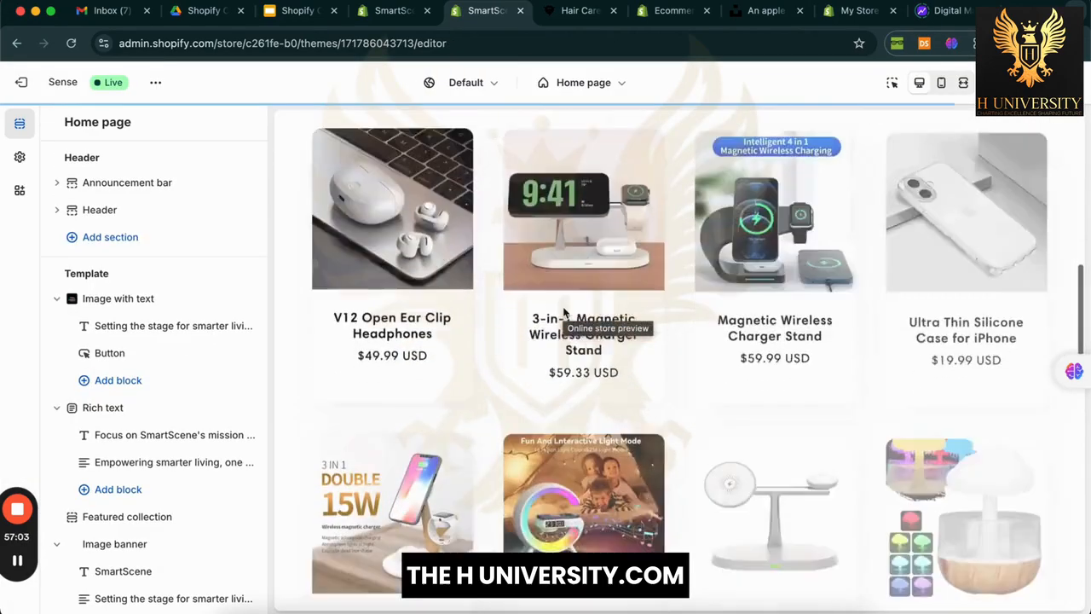
scroll(563, 311, down, 15)
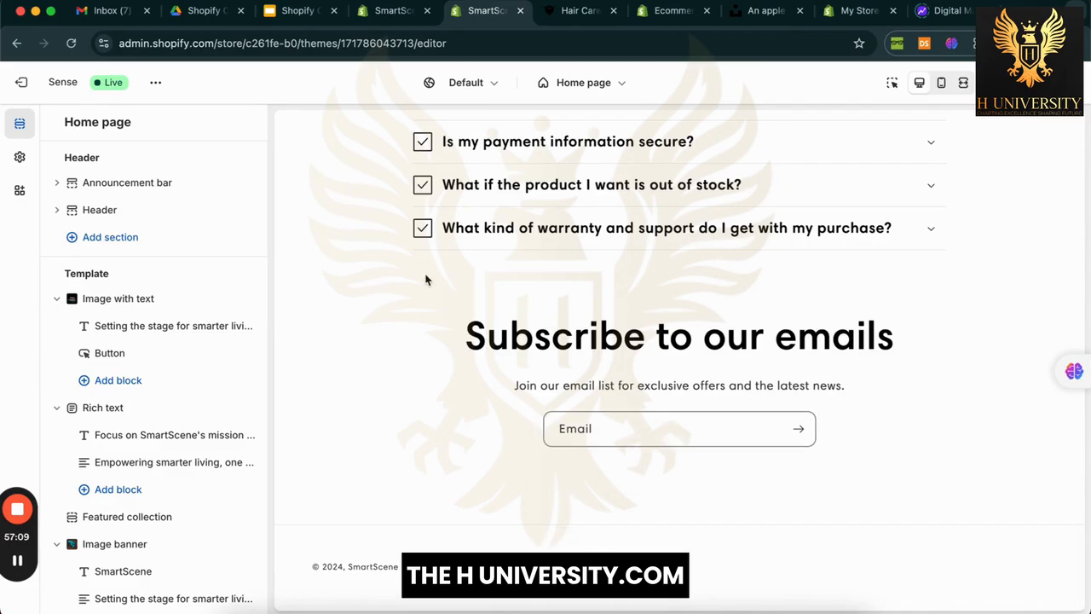
scroll(333, 207, up, 20)
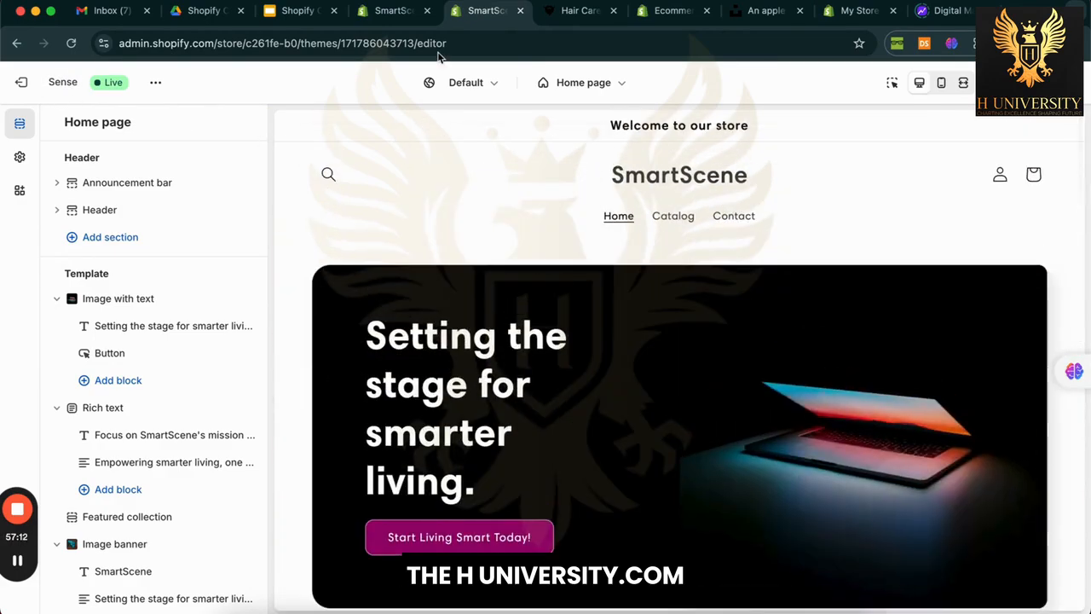
Step: View the live storefront from the theme editor and look through the home page from the hero banner to the FAQ section
click(157, 84)
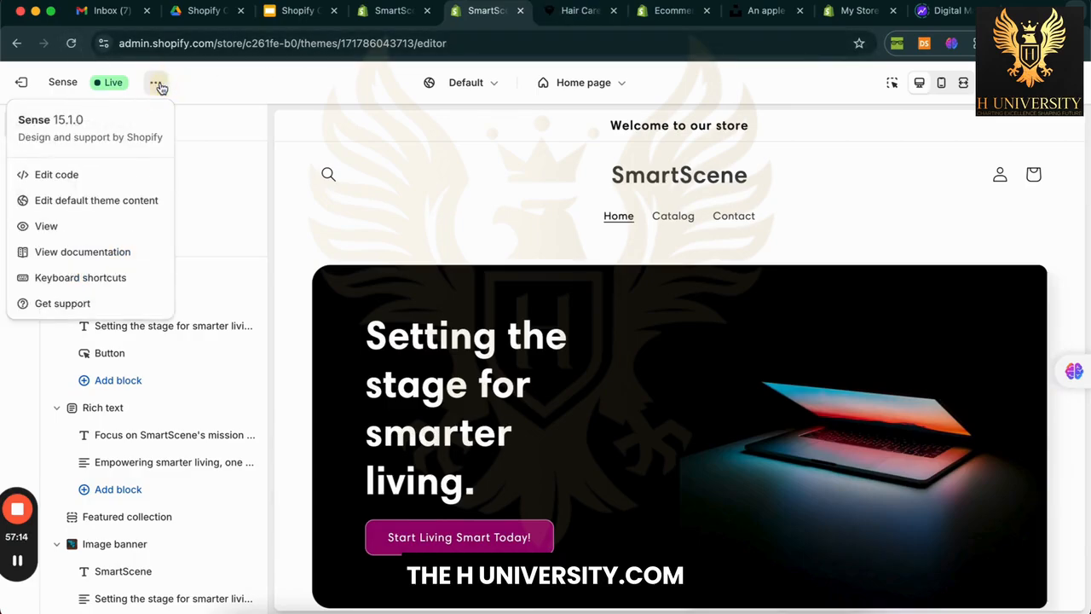
click(86, 231)
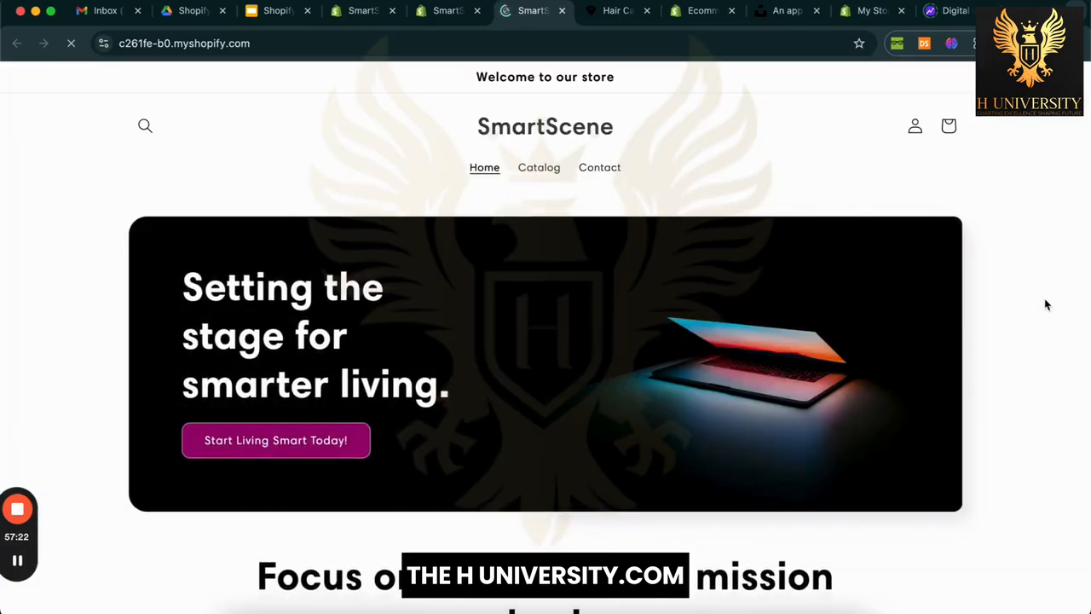
scroll(1023, 282, down, 2)
scroll(1047, 304, down, 5)
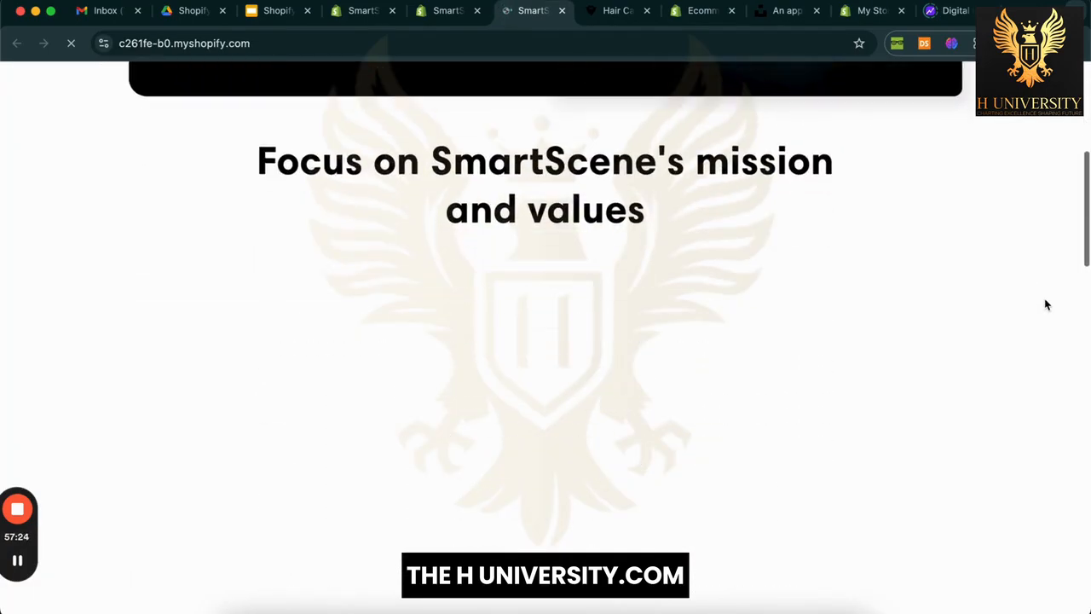
scroll(1047, 304, down, 10)
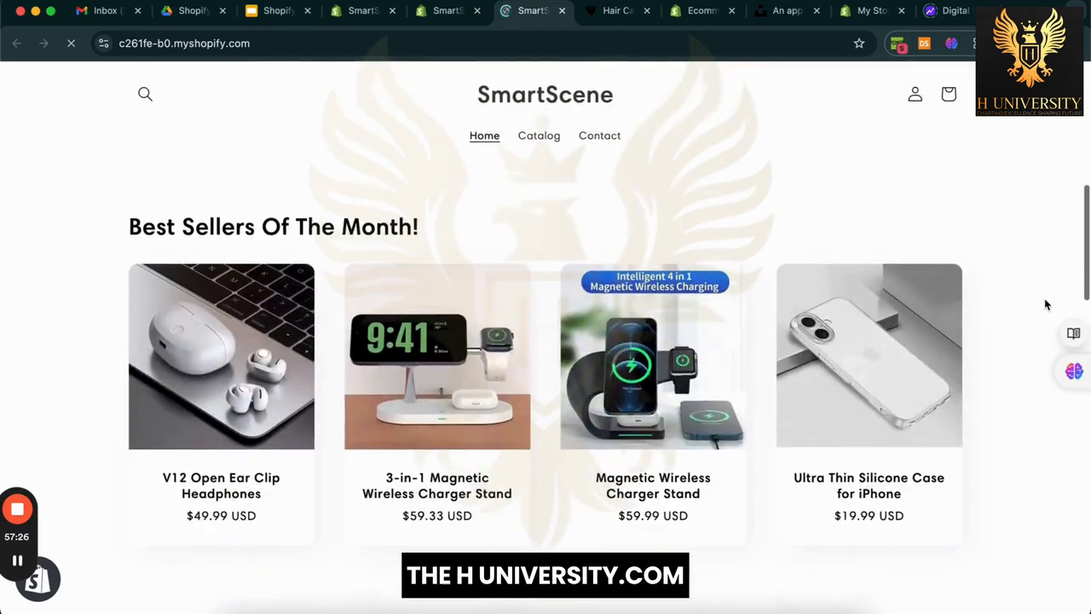
scroll(1046, 304, down, 8)
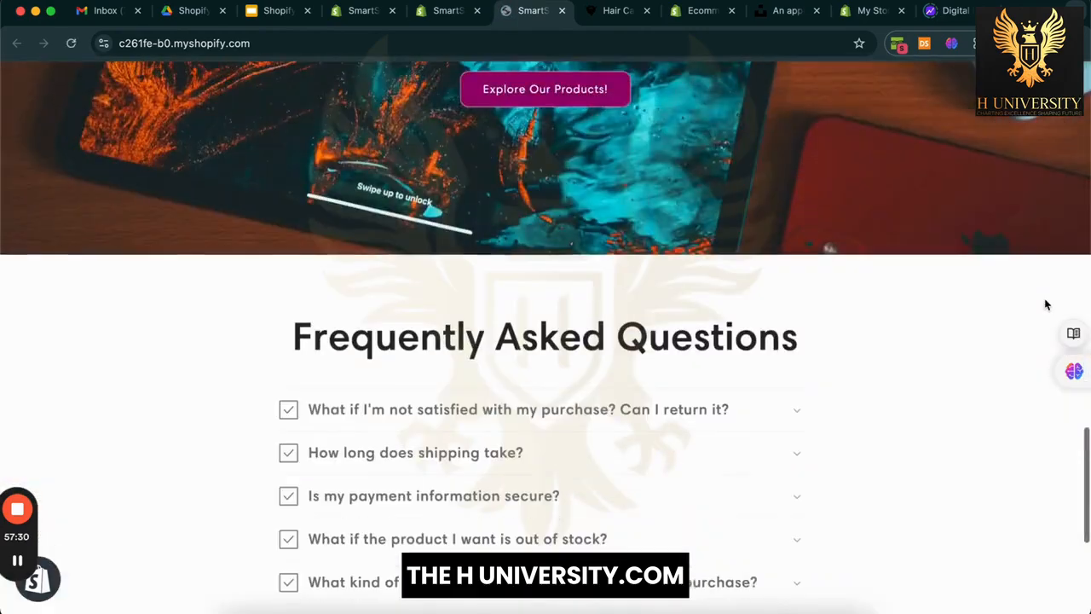
scroll(1046, 305, up, 15)
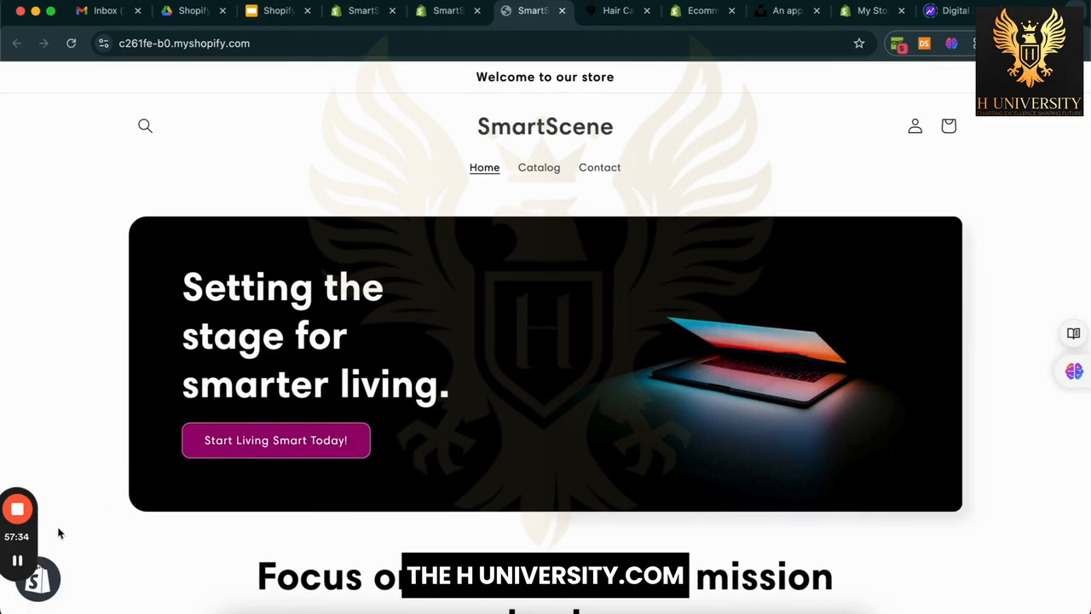
Step: Return to the Sense theme editor and look through the home page preview down to the email signup
click(447, 10)
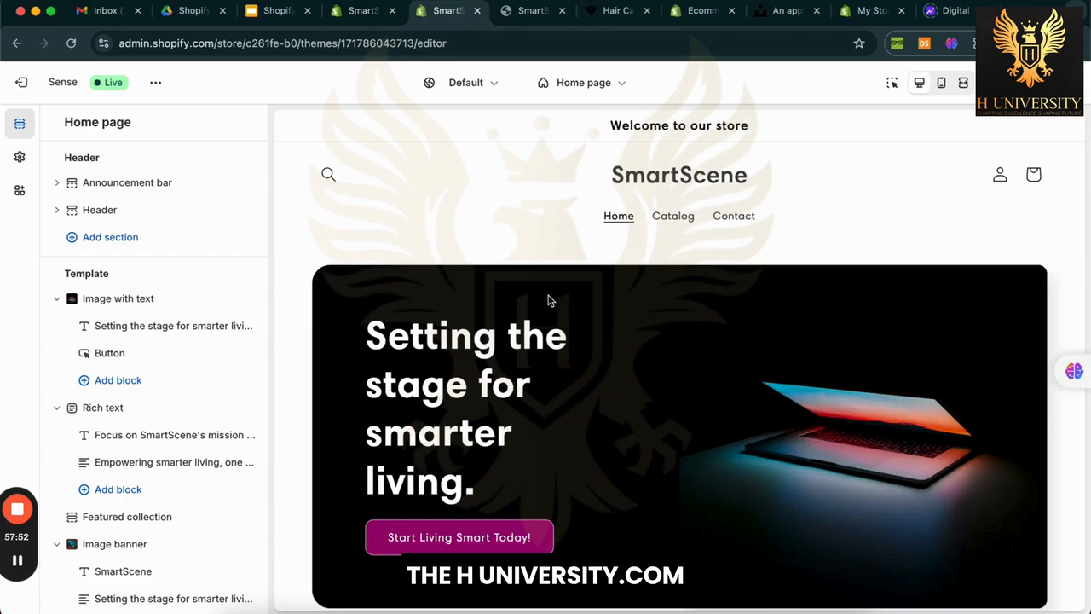
scroll(549, 300, down, 15)
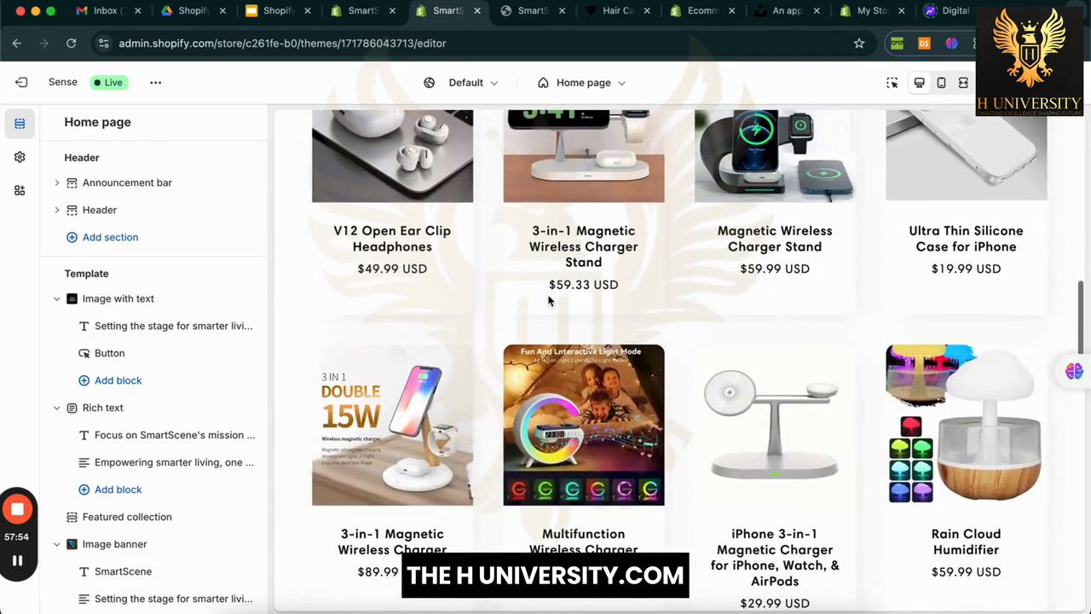
scroll(549, 300, down, 10)
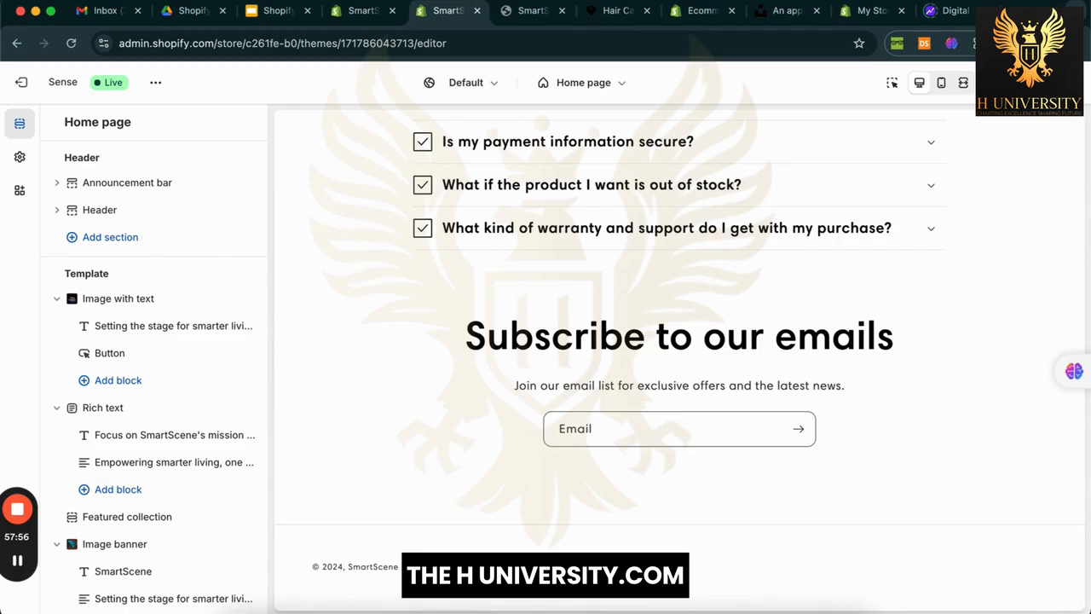
Step: Leave the theme editor, retitle the store's Contact page as "Contact us", save it and return to the page list
click(12, 88)
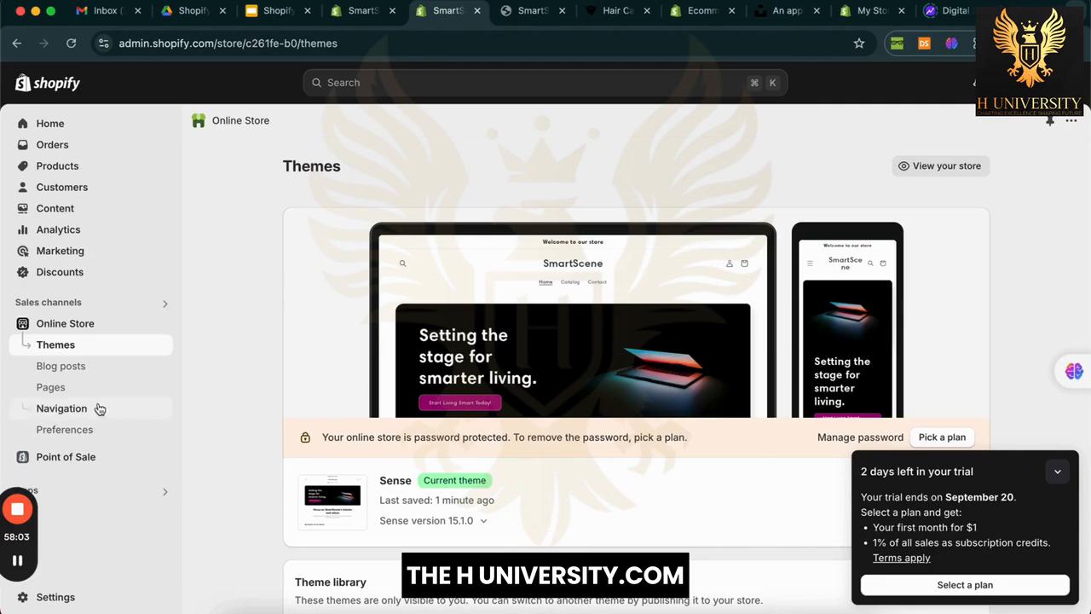
click(63, 391)
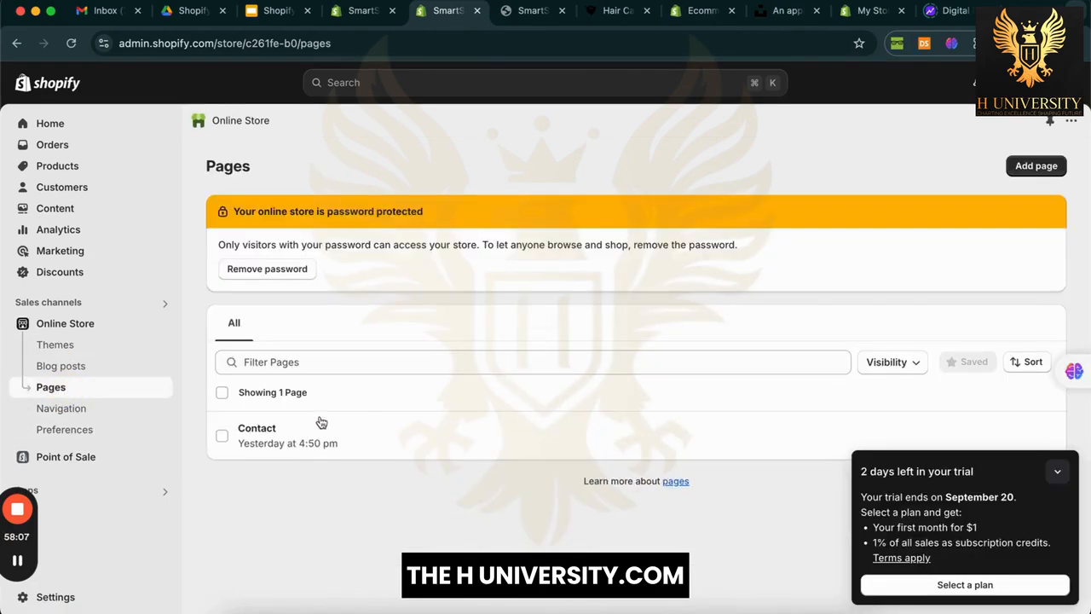
click(314, 431)
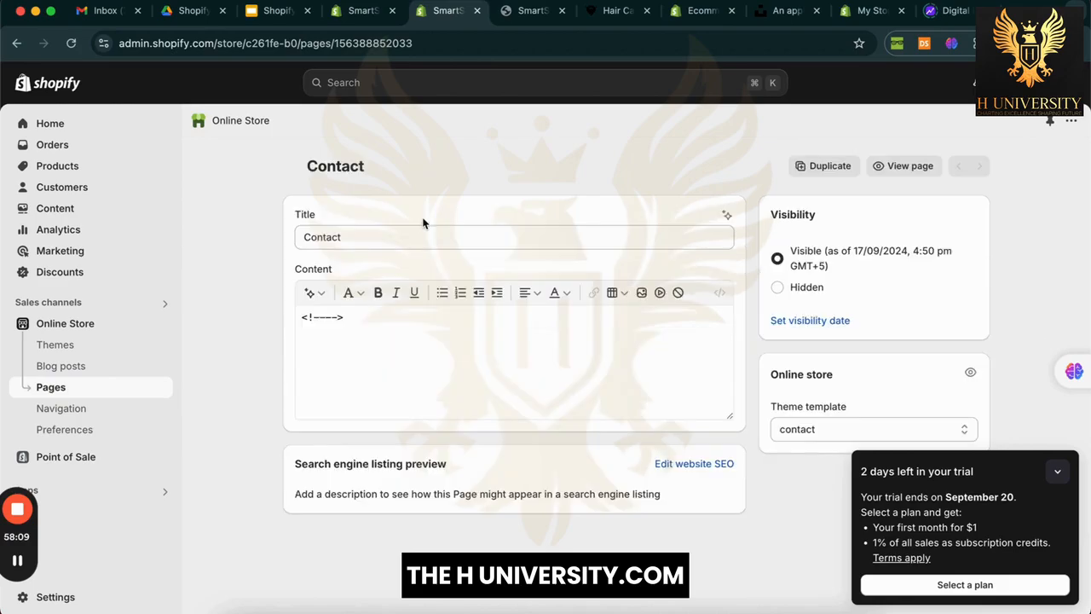
click(432, 236)
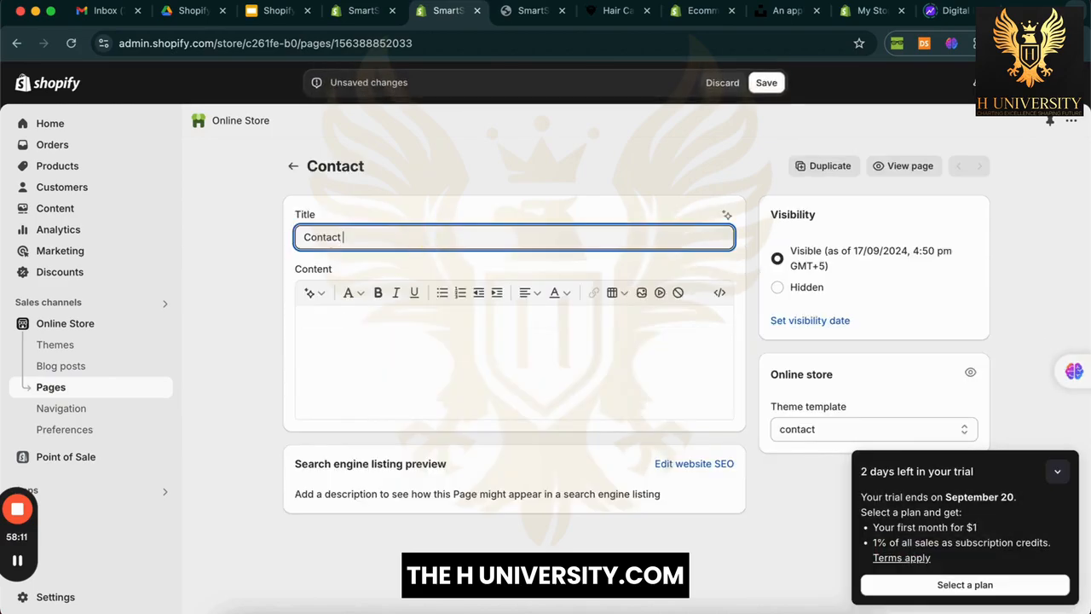
click(766, 86)
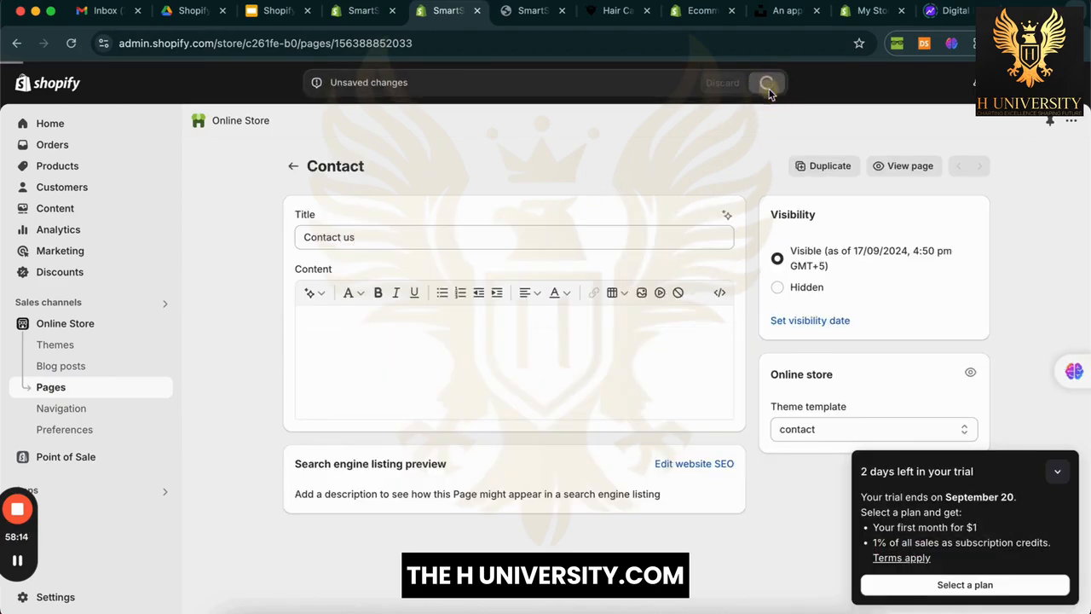
click(295, 170)
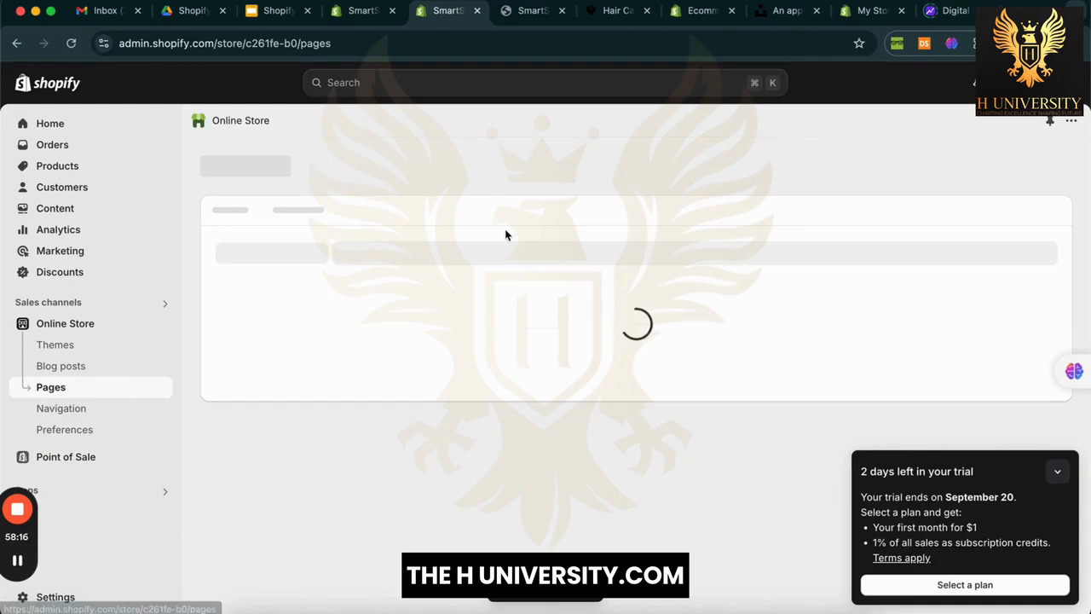
Step: Create and save a new store page titled "About us"
click(1015, 176)
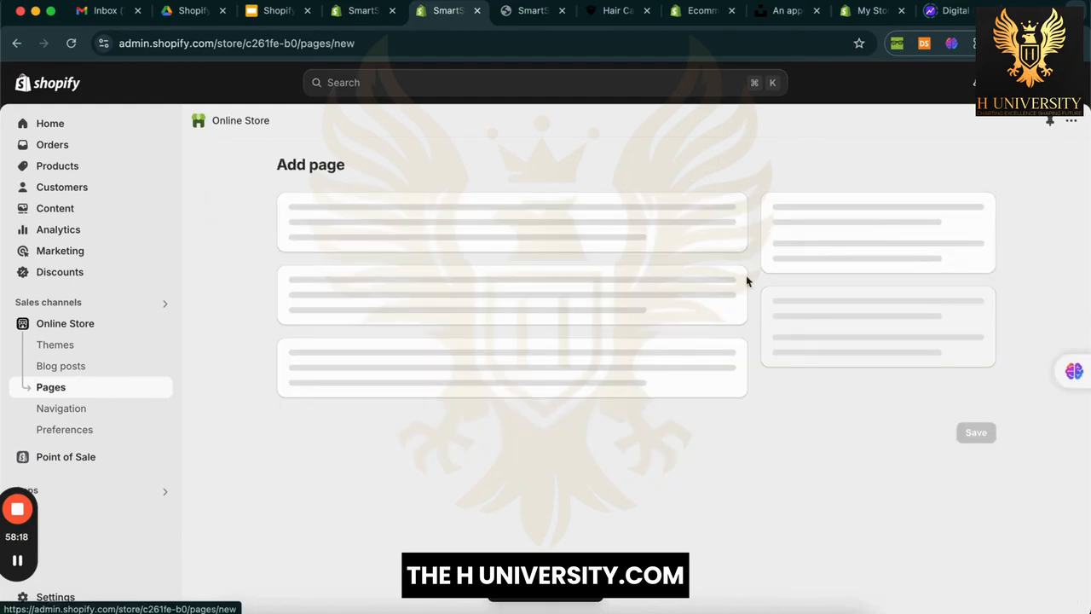
click(426, 239)
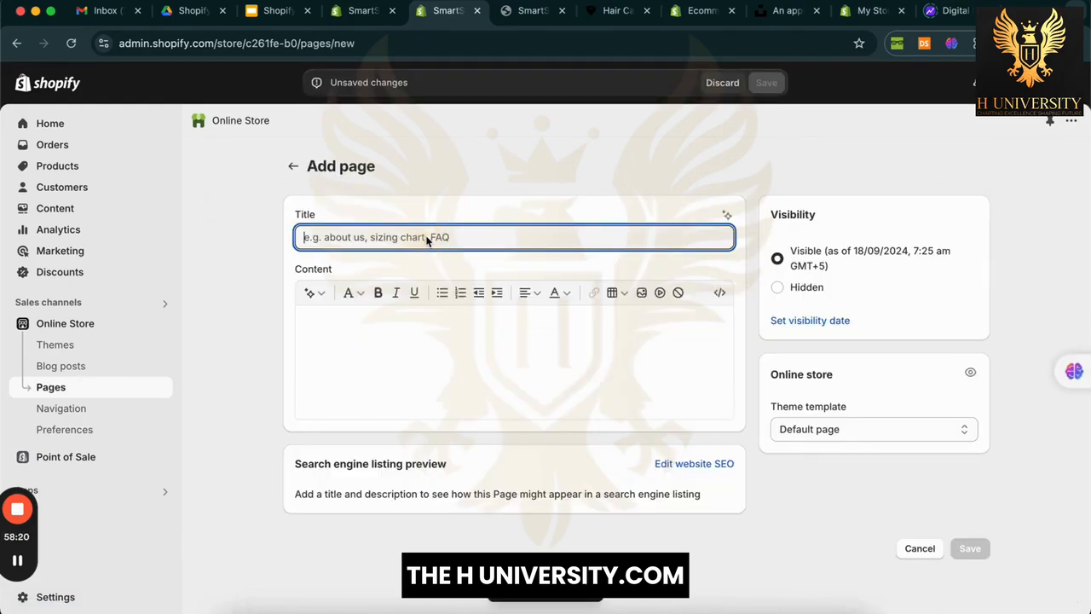
text(About us)
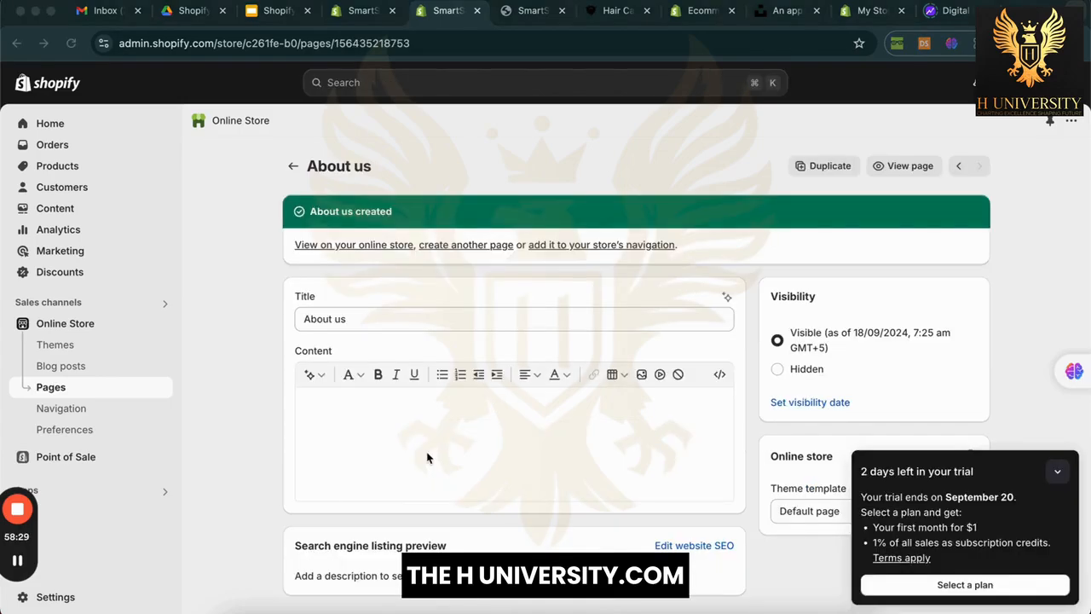
Step: Open the Sider chat sidebar beside the About us page and reopen the earlier "Suggest some names for ..." conversation
click(440, 430)
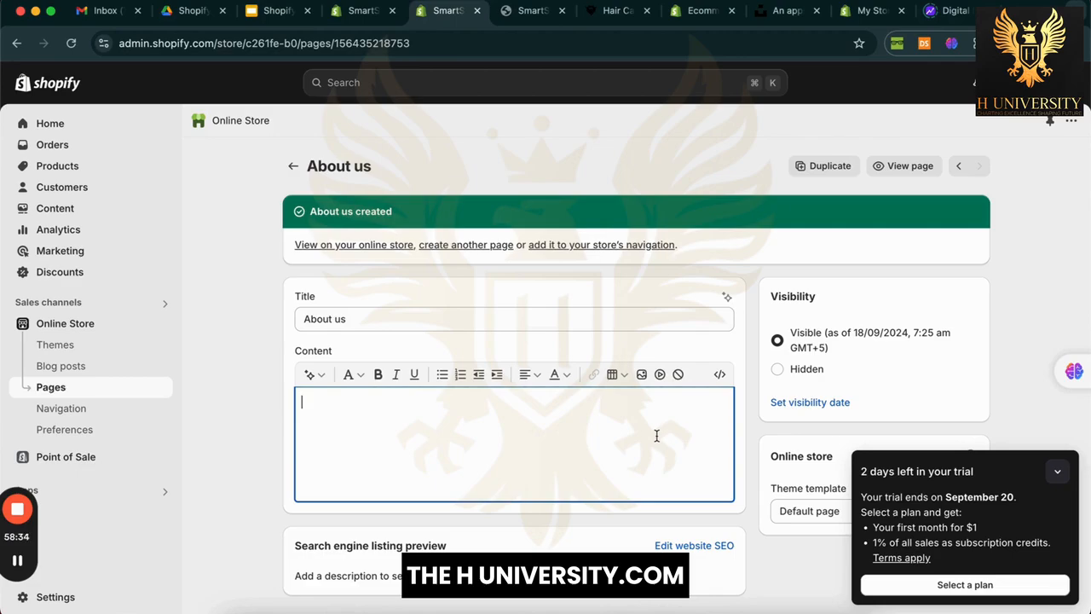
click(1057, 471)
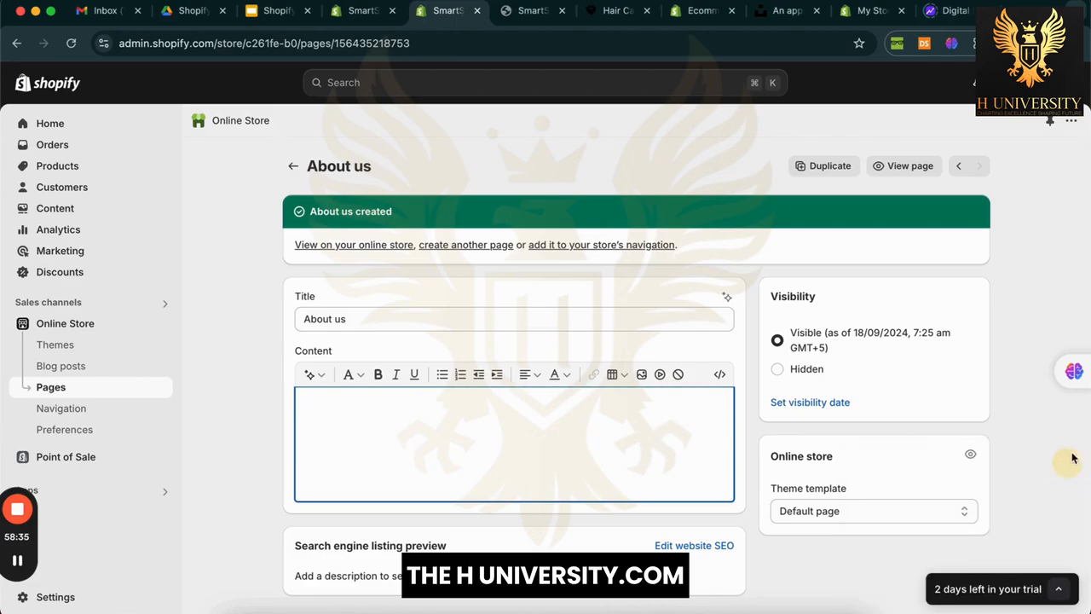
mouse_move(1078, 391)
click(1070, 372)
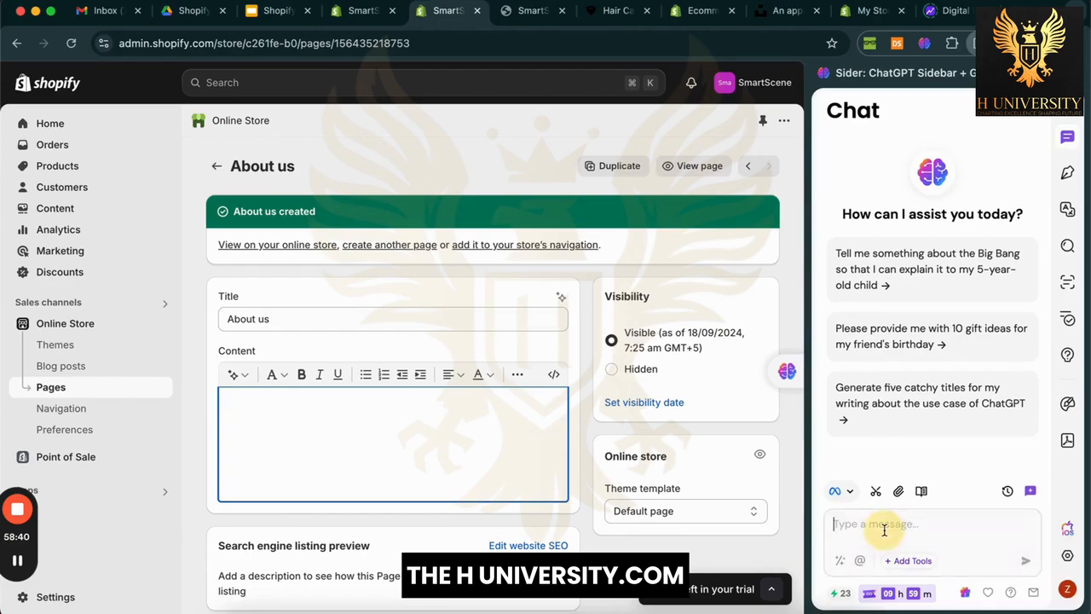
click(884, 530)
click(1008, 491)
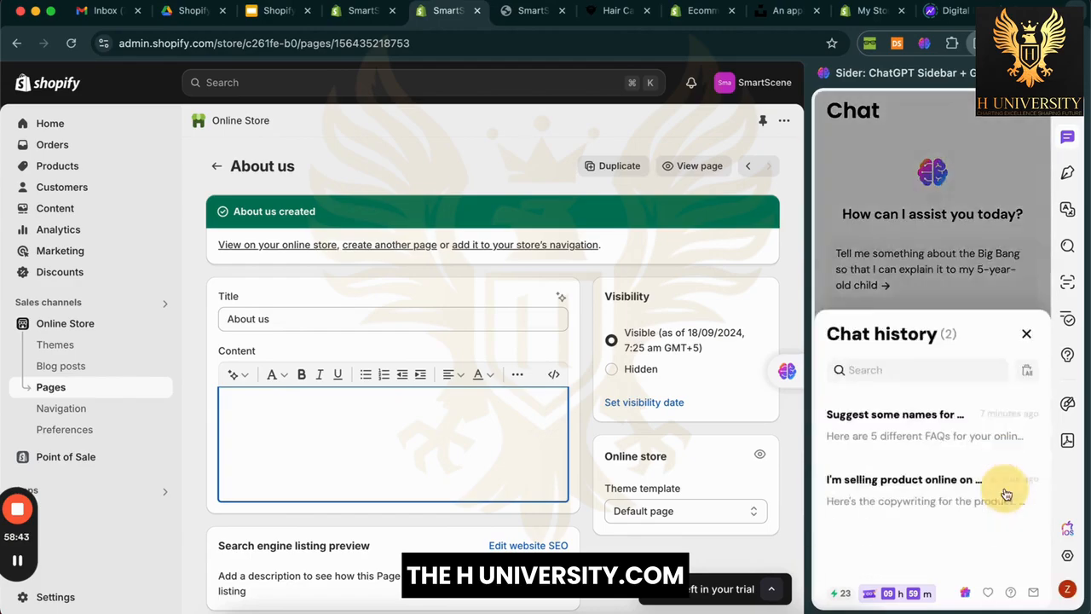
click(910, 339)
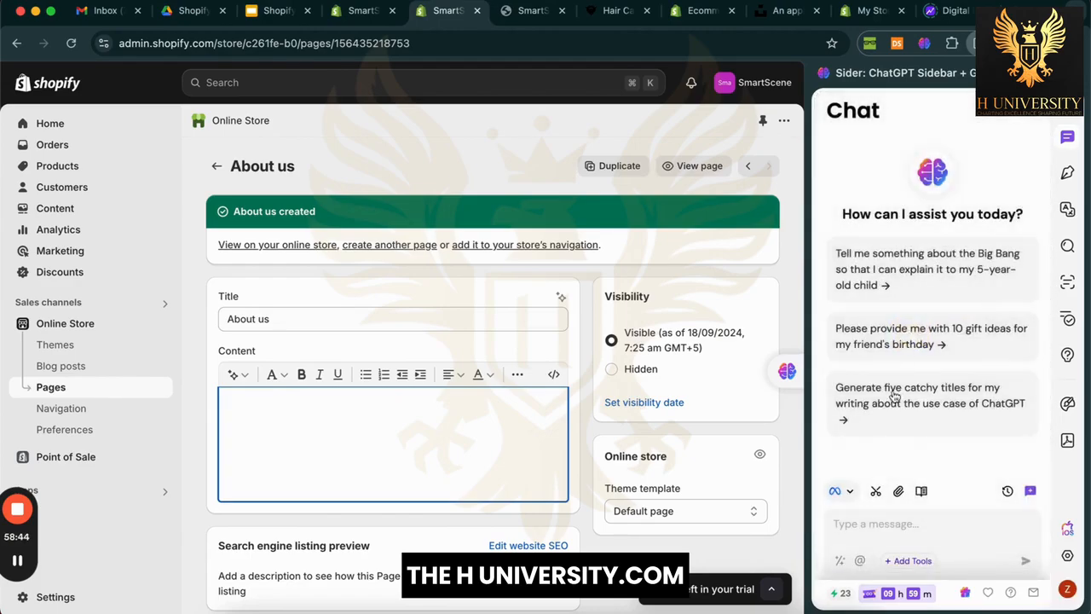
Step: Send the chat prompt "Also write the about us page."
click(899, 531)
text(Al)
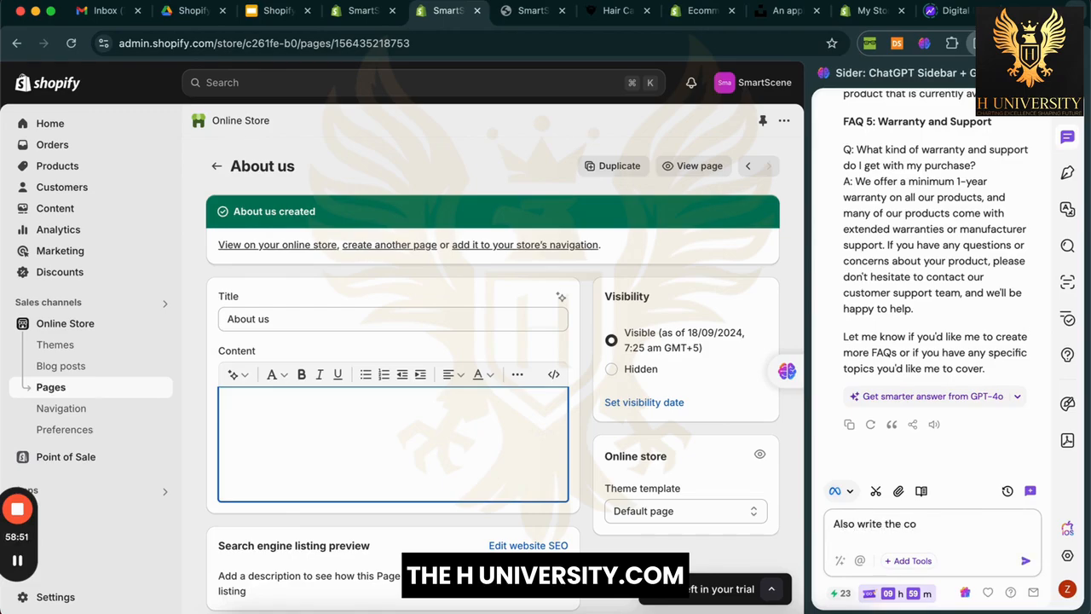
text(so write the about us page.)
key(Return)
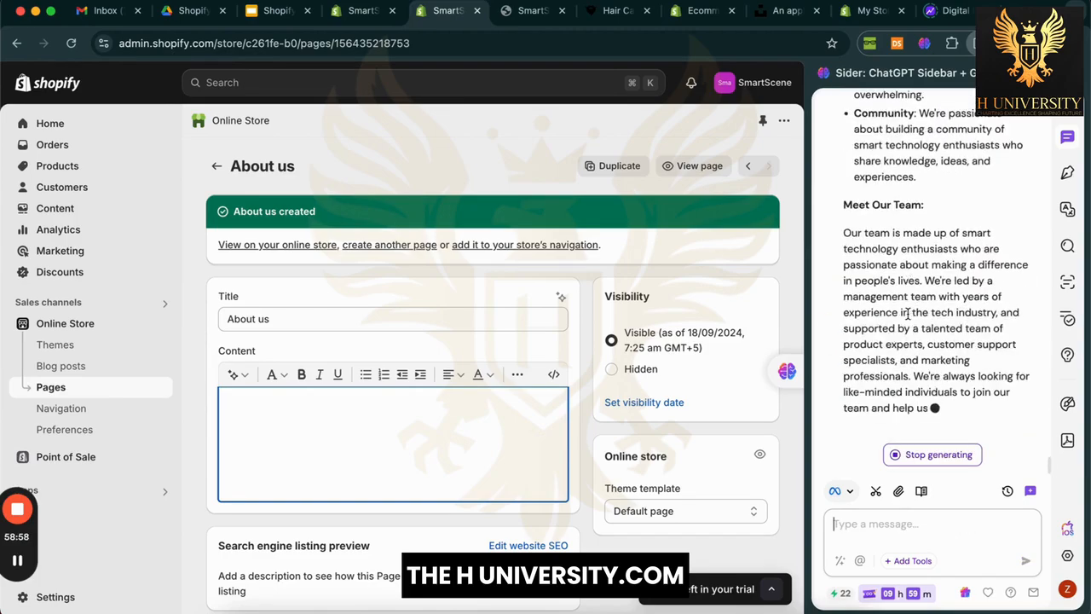
Step: Copy the generated About Us text, from its opening paragraph through Meet Our Team, into the About us page's content
scroll(908, 314, up, 15)
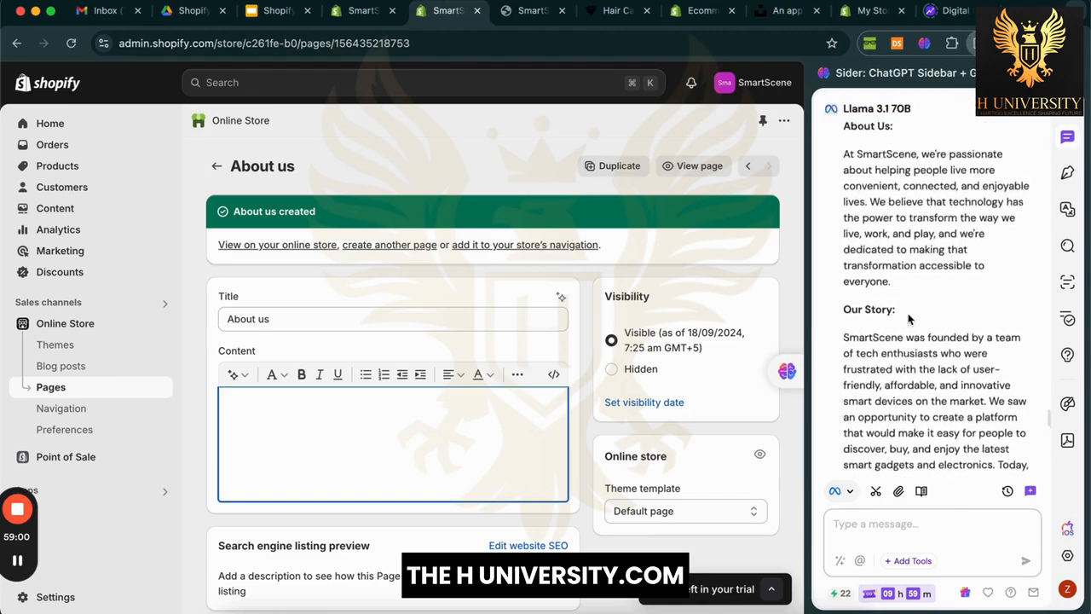
scroll(908, 318, up, 3)
click(908, 314)
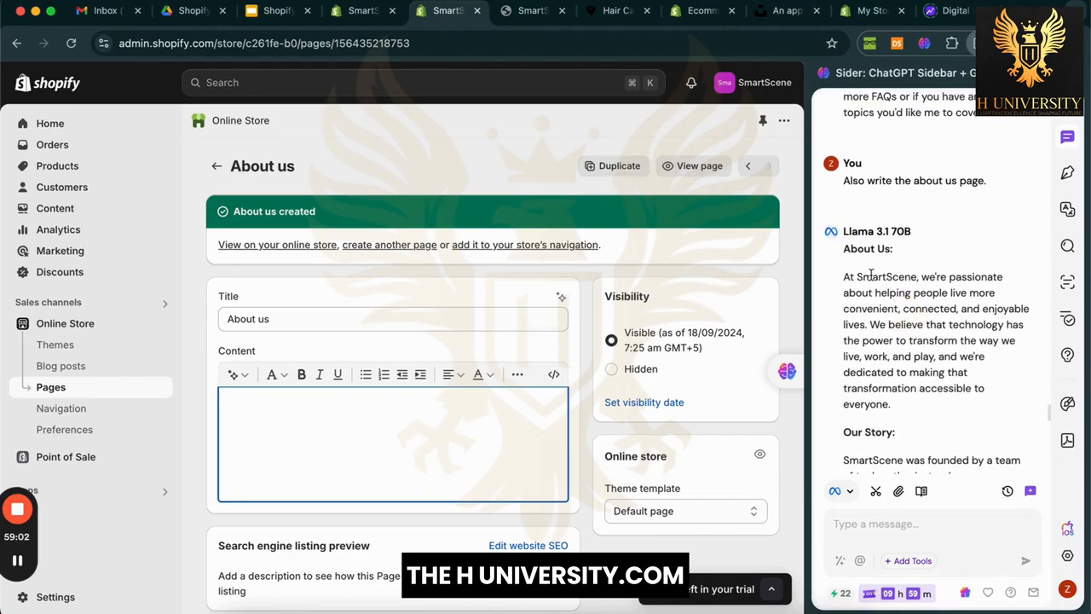
drag(845, 275, 1027, 324)
key(ctrl+c)
click(375, 437)
key(ctrl+v)
Step: Check the pasted content, save the About us page and return to the page list
scroll(375, 437, down, 6)
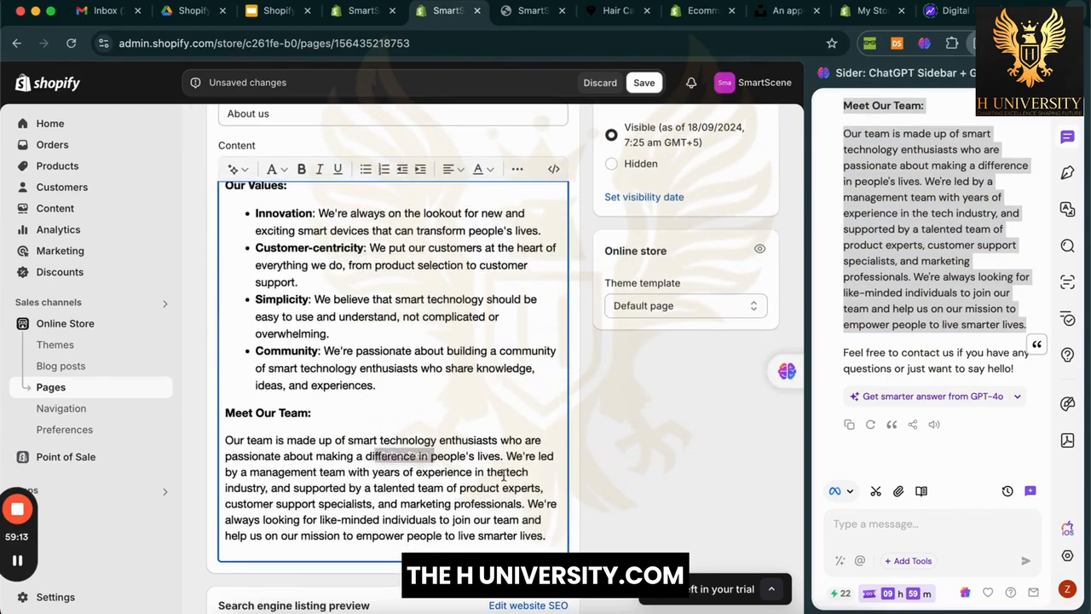
scroll(537, 388, up, 10)
scroll(537, 388, up, 1)
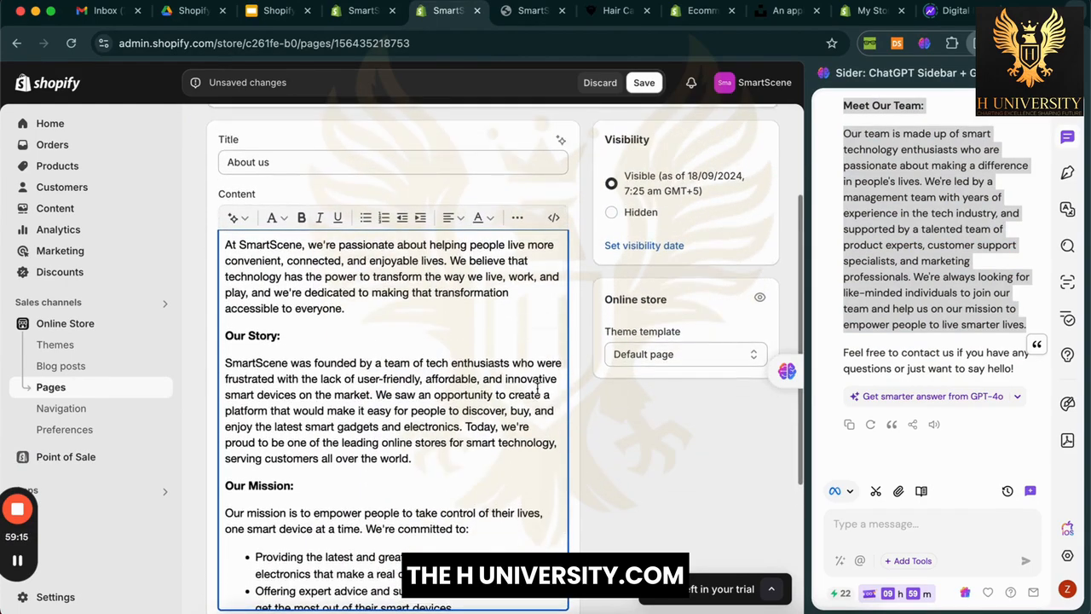
click(645, 83)
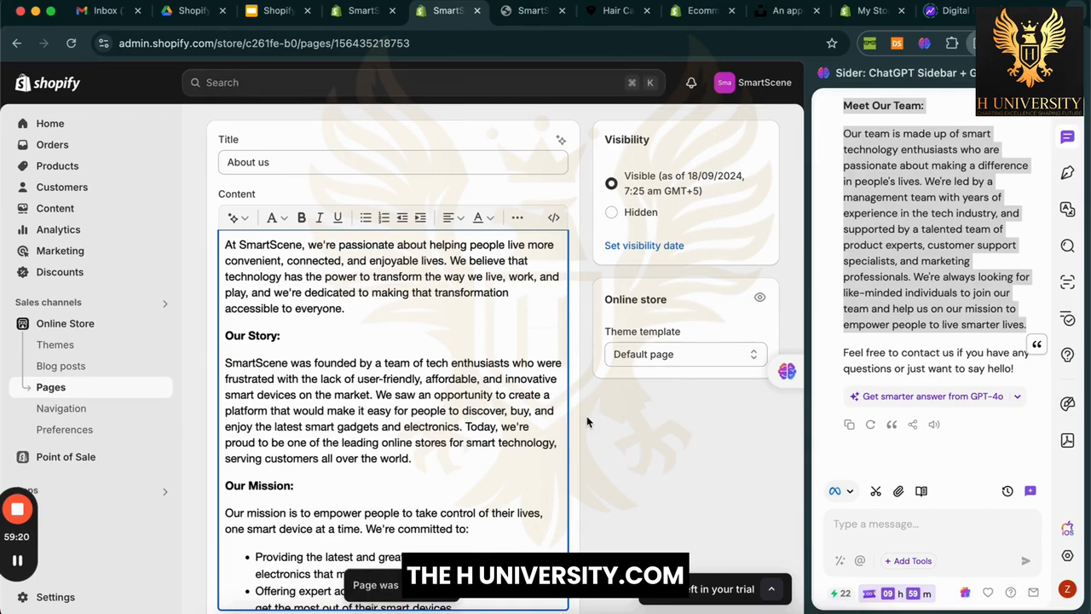
scroll(586, 421, up, 1)
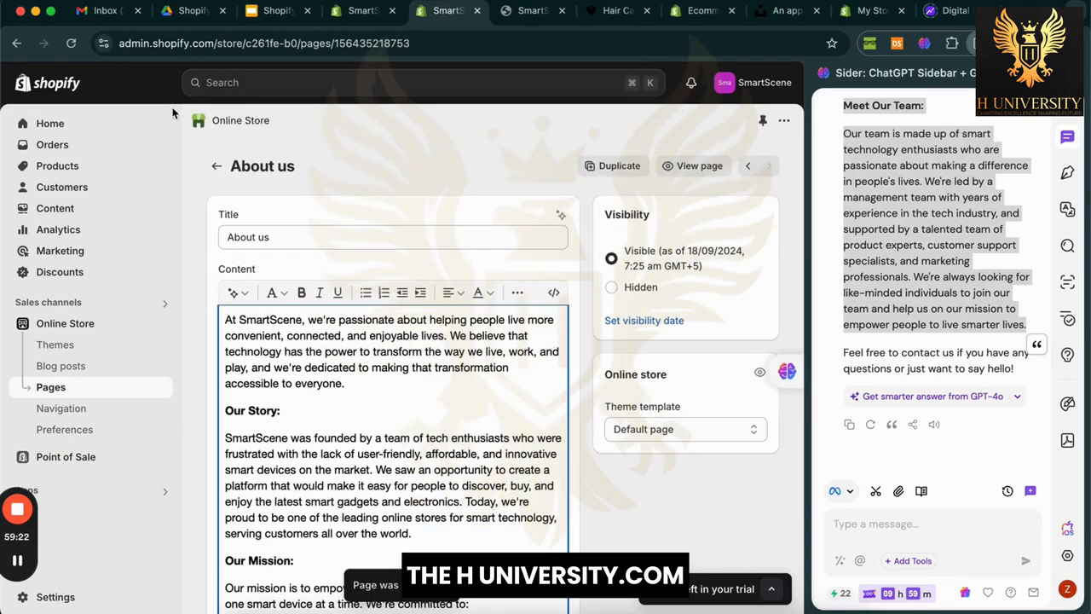
click(216, 166)
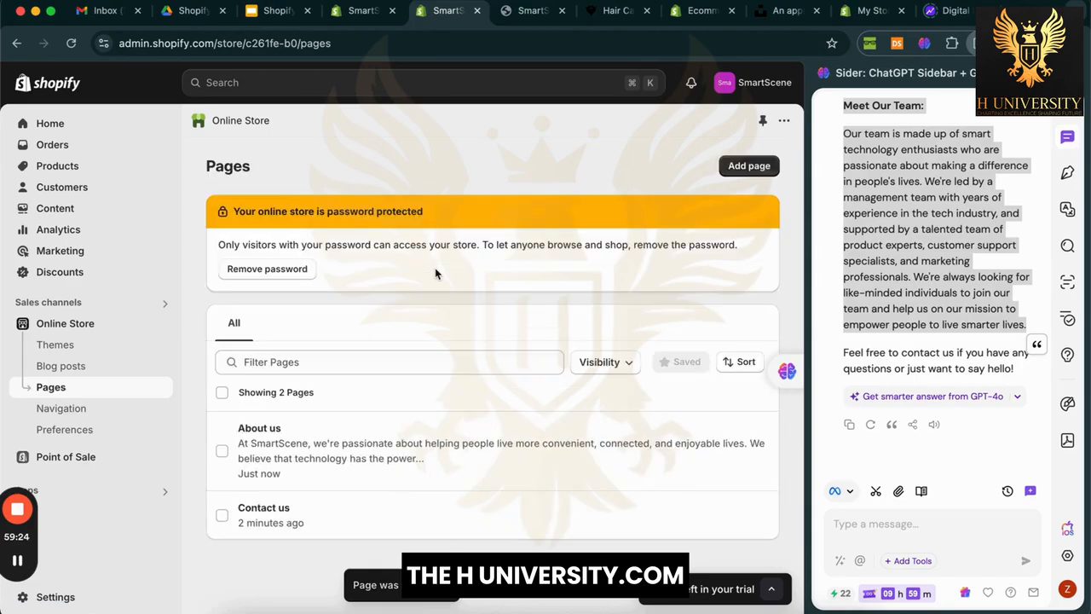
Step: Start a new store page and send the chat prompt "Write 10 FAQs"
click(754, 166)
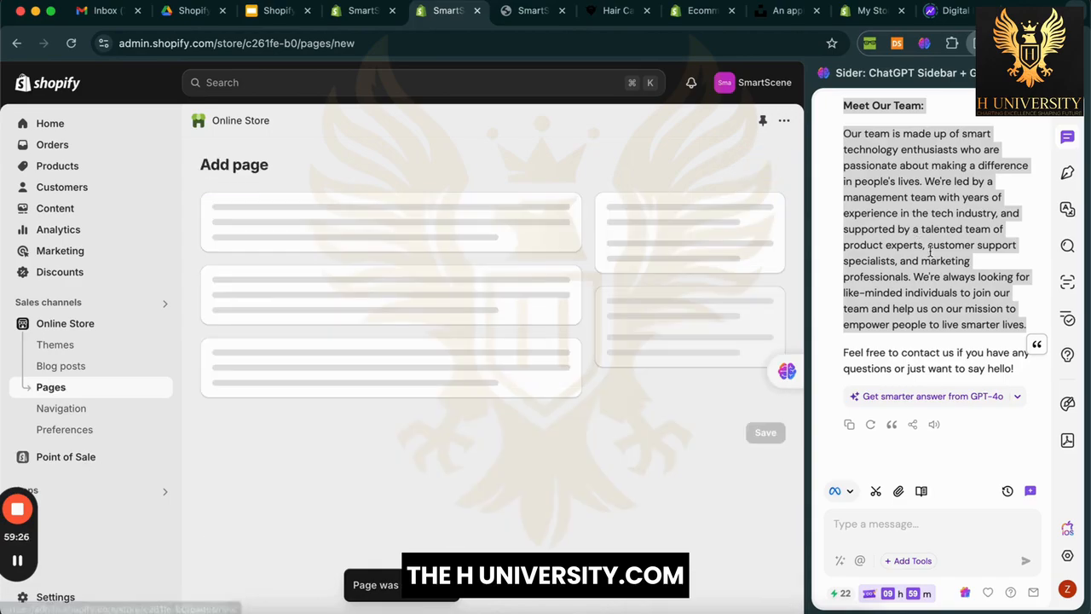
click(913, 348)
click(937, 529)
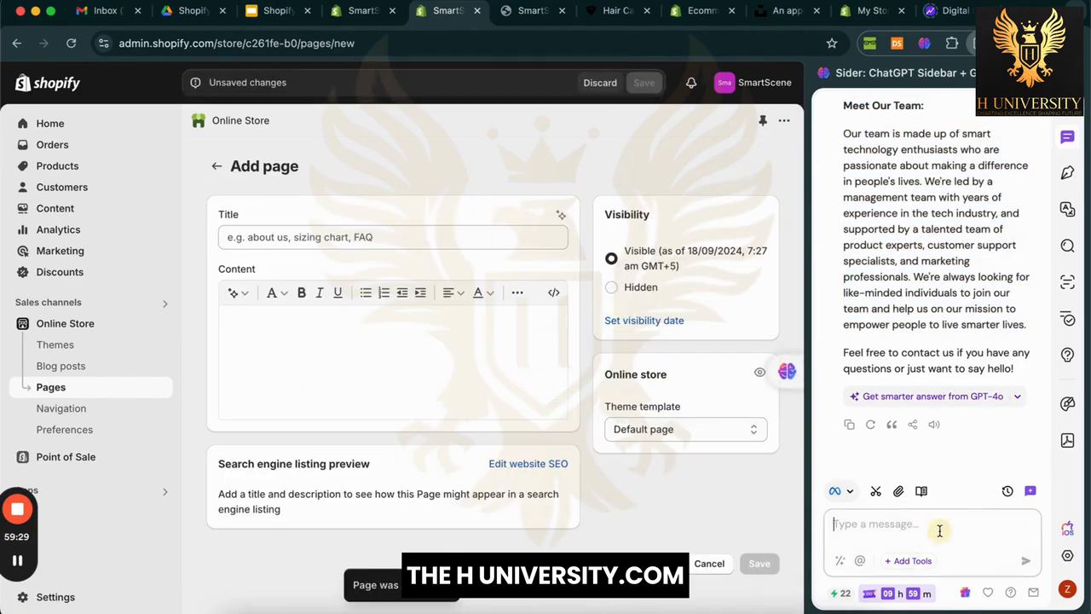
text(Write 10)
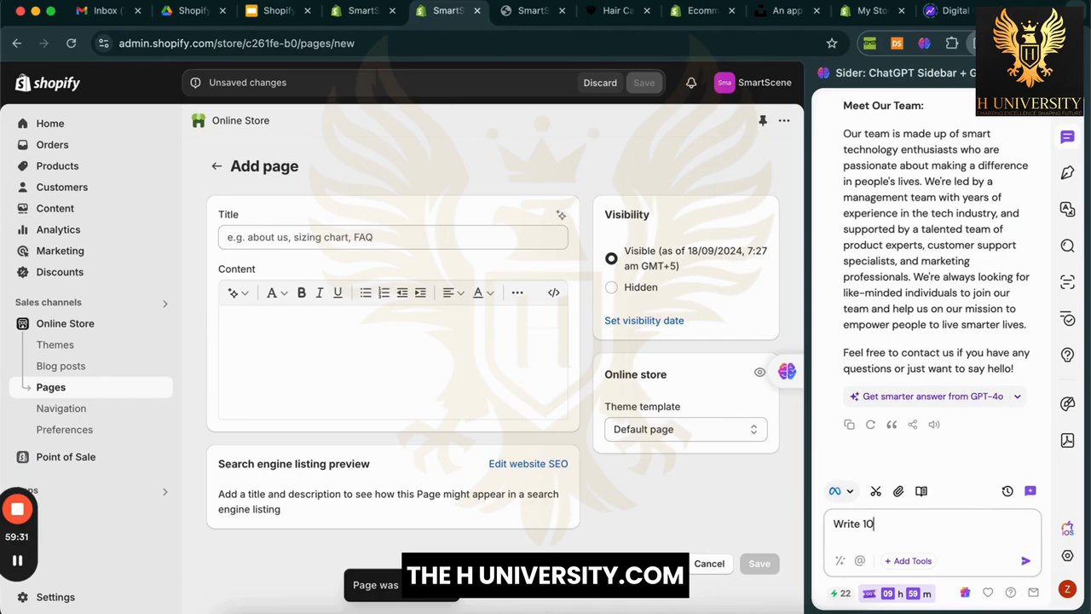
text( FAQs)
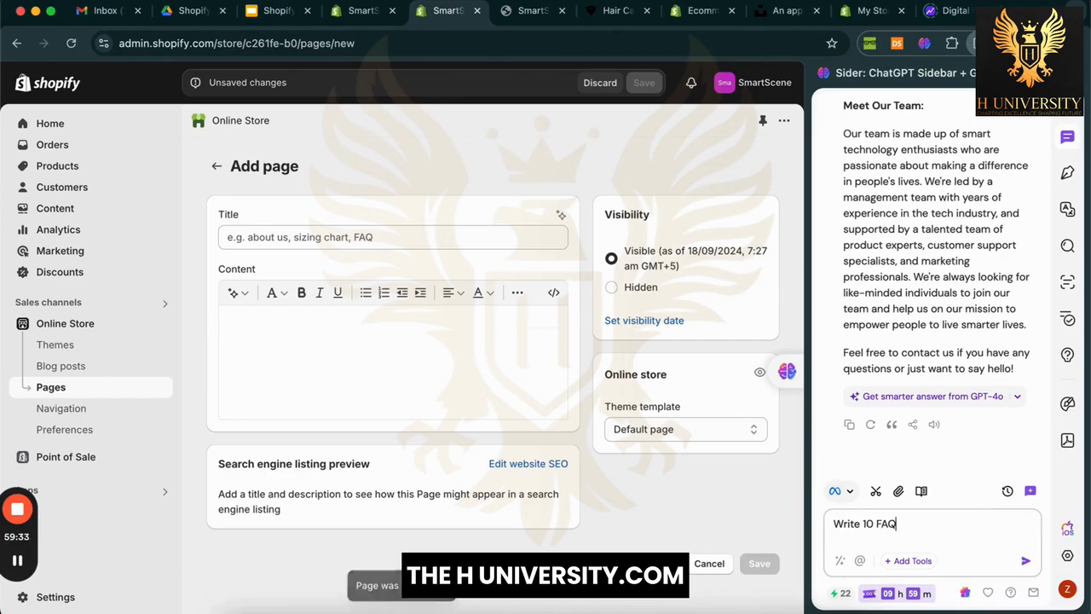
key(Return)
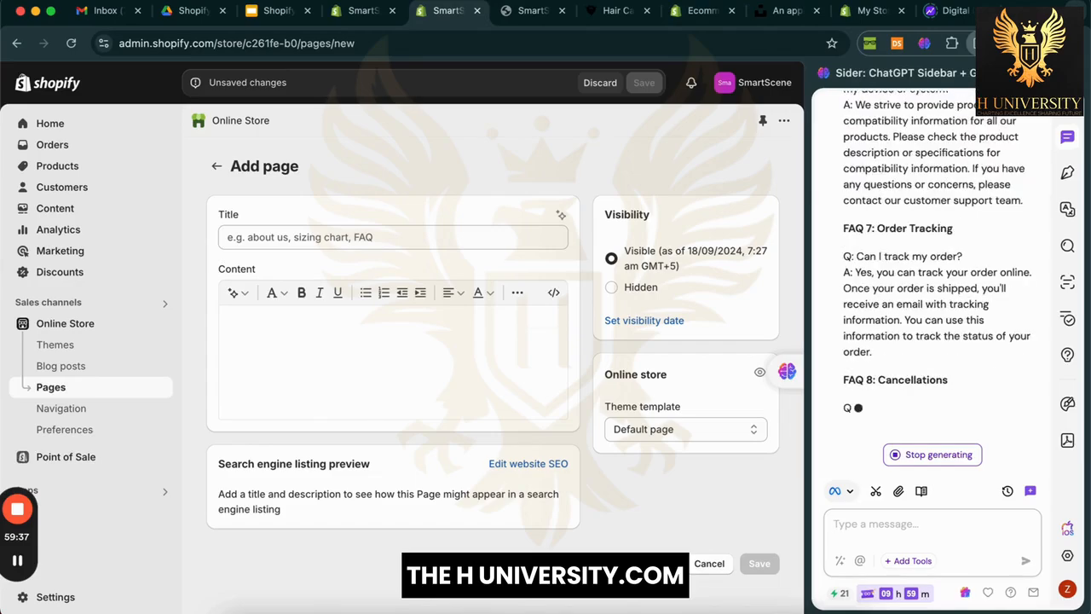
Step: Review the generated FAQs and send the follow-up chat prompt "Just questions and answers."
scroll(927, 362, up, 10)
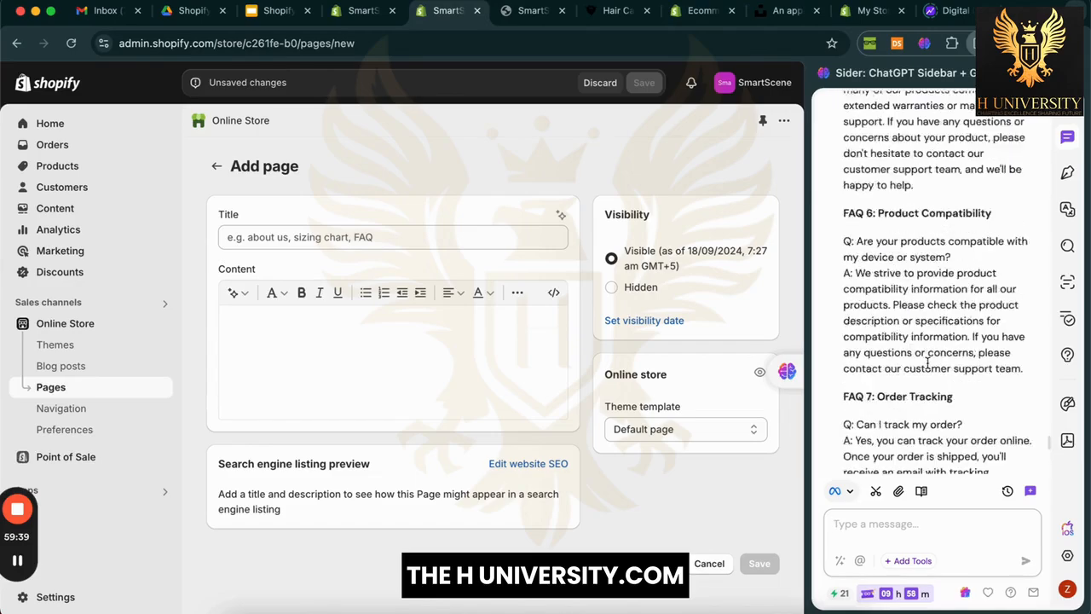
scroll(927, 362, up, 5)
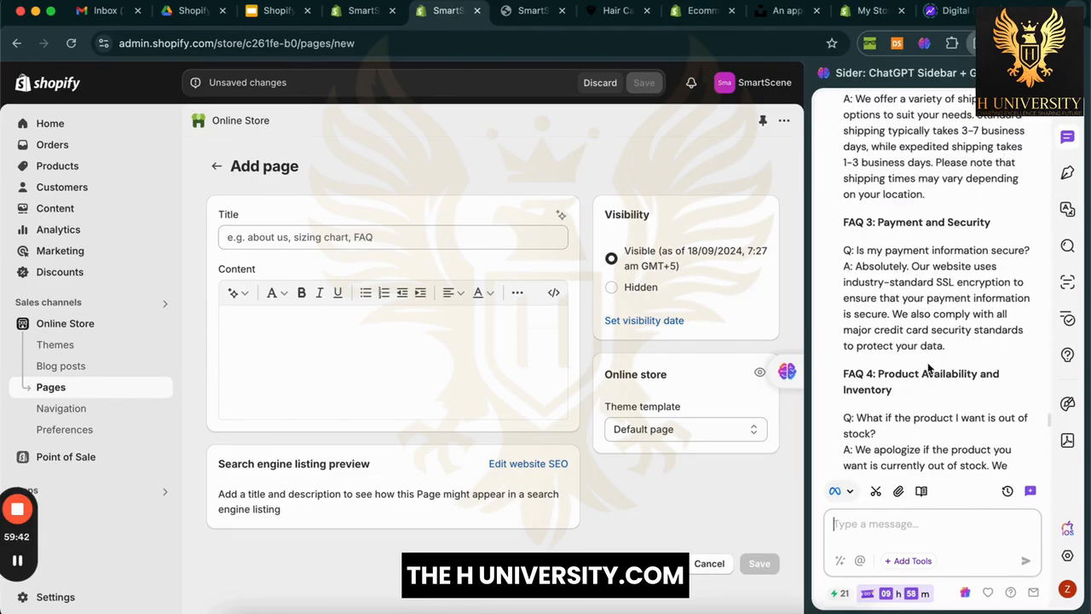
scroll(928, 366, up, 8)
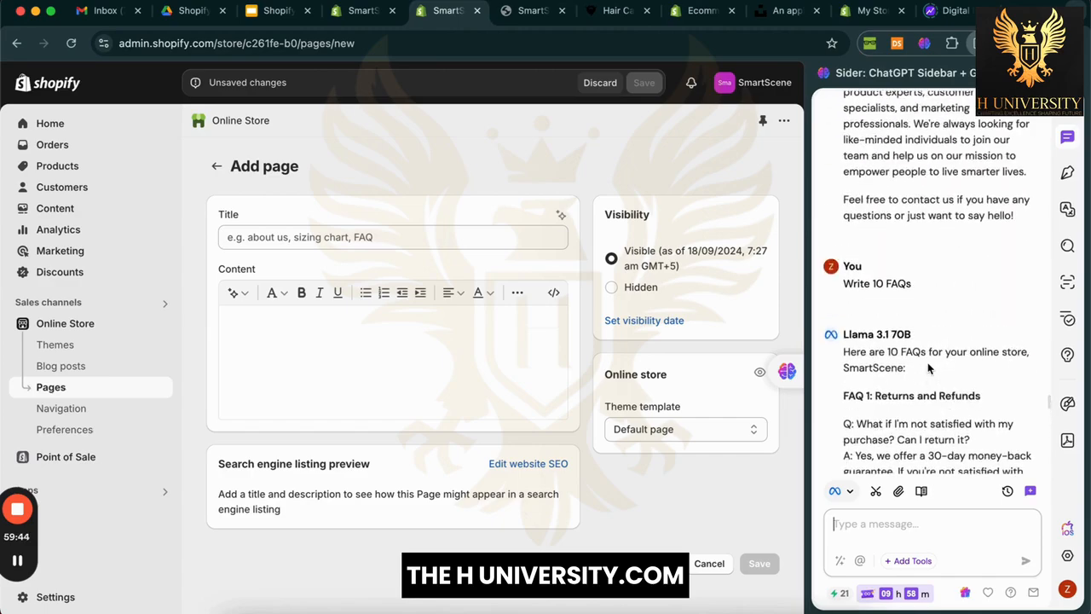
scroll(929, 367, down, 2)
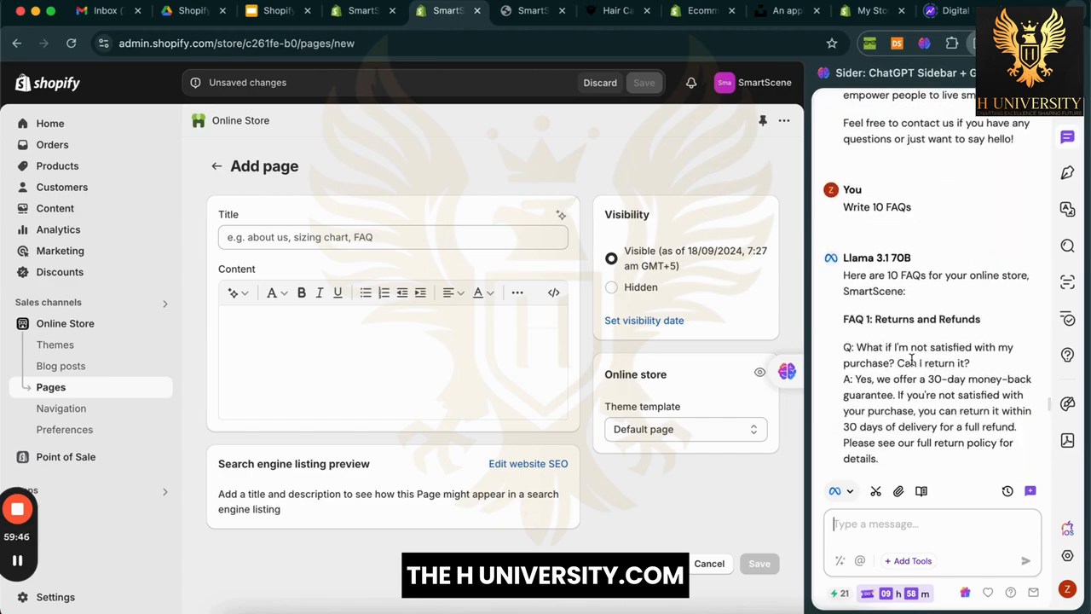
click(924, 517)
text(Just questions an)
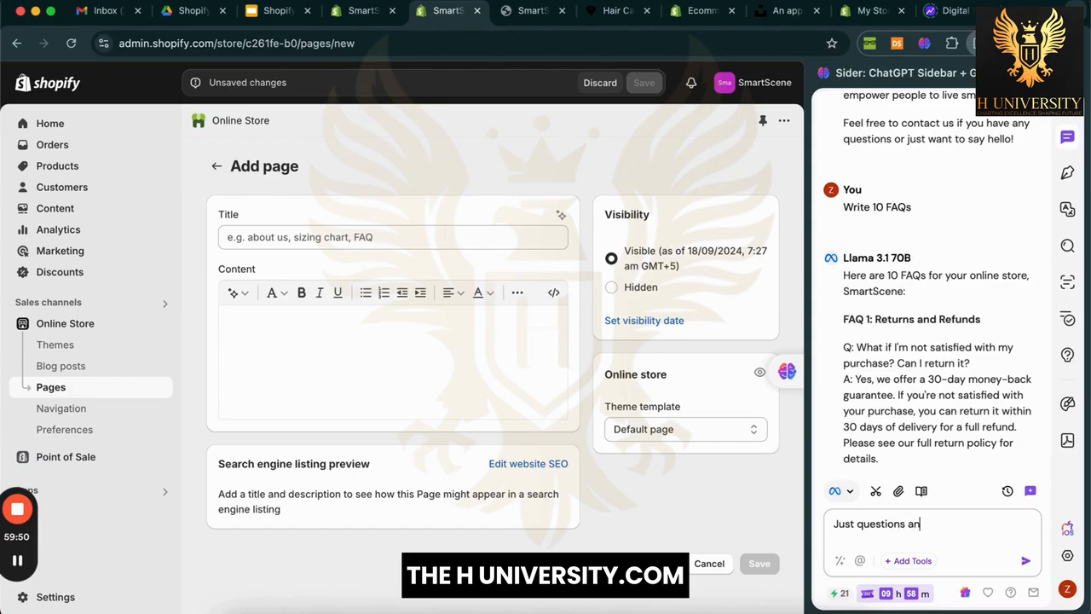
text(d answers.)
key(Return)
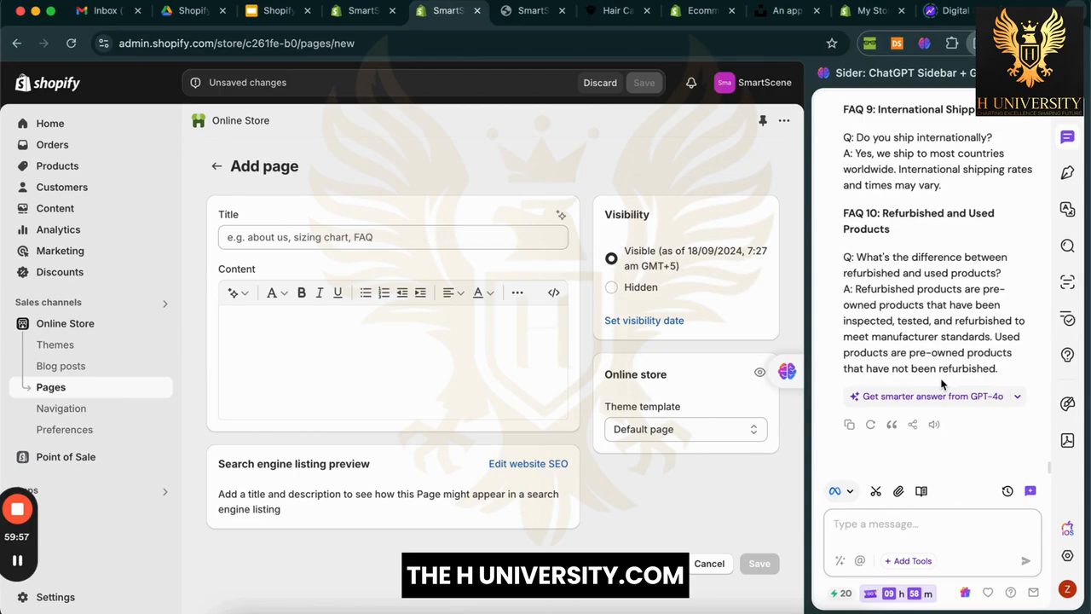
Step: Copy the FAQ 1 question and answer on returns and refunds from the chat into the new page's content
scroll(942, 384, up, 3)
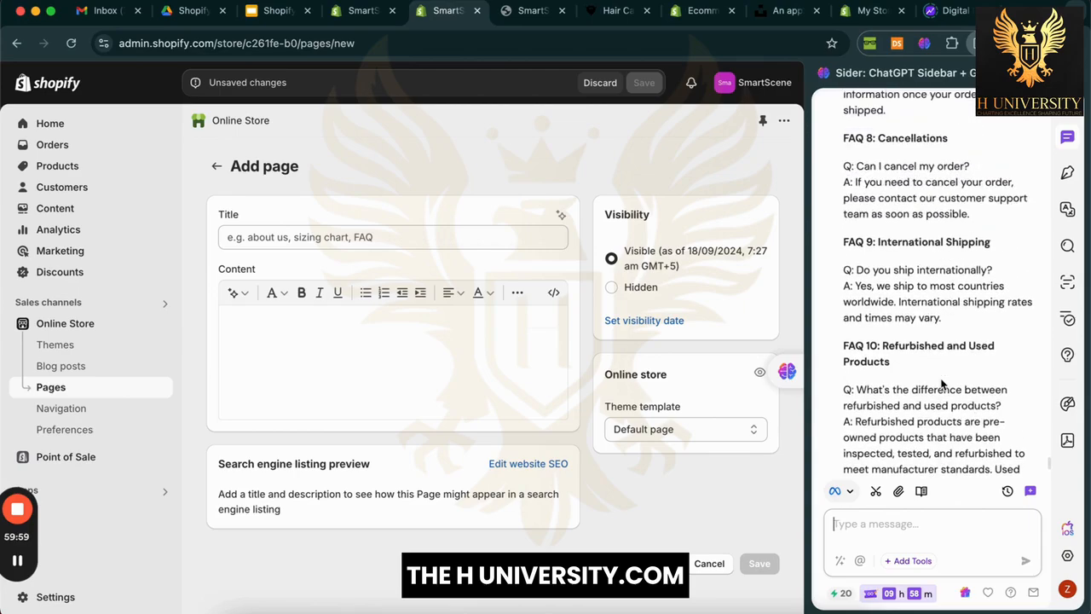
scroll(942, 384, up, 20)
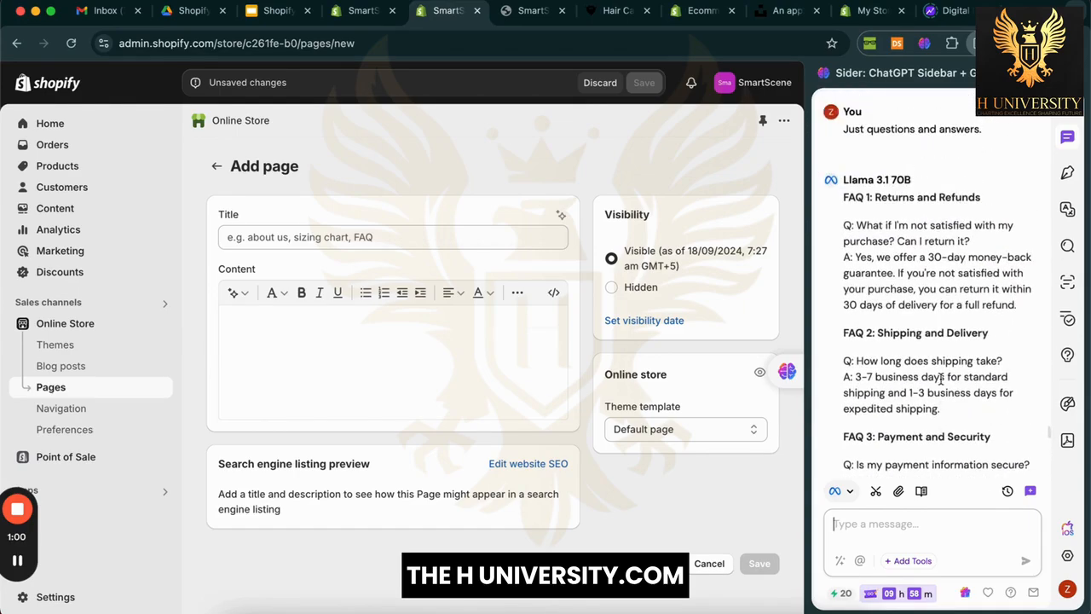
scroll(942, 378, up, 1)
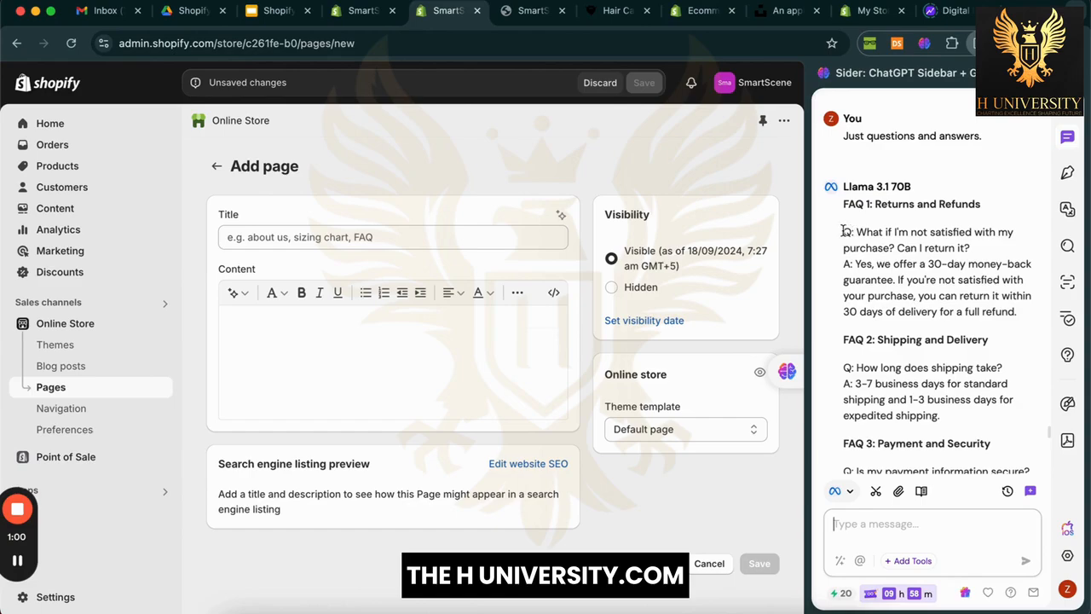
drag(843, 231, 1022, 317)
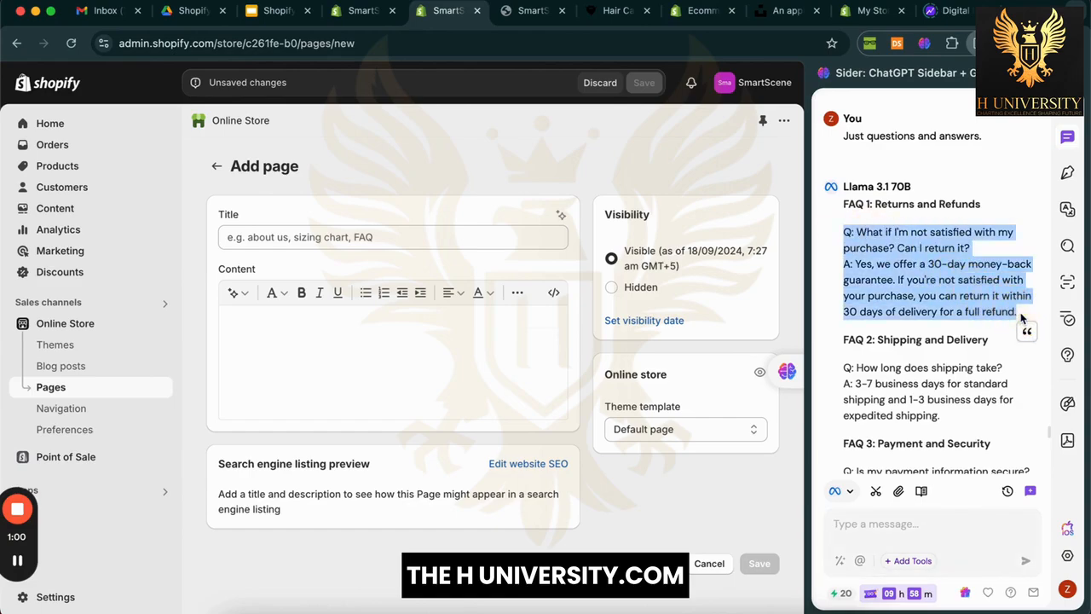
click(491, 358)
key(super+v)
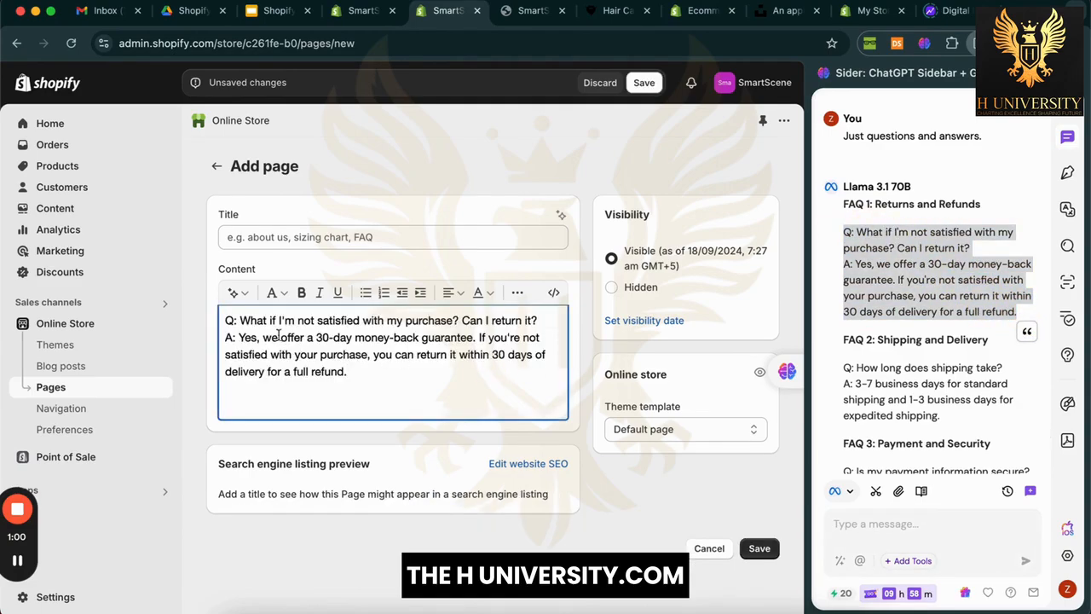
Step: Make the returns question bold, separate it from its answer with an empty line and start a new line below
triple_click(225, 321)
key(super+b)
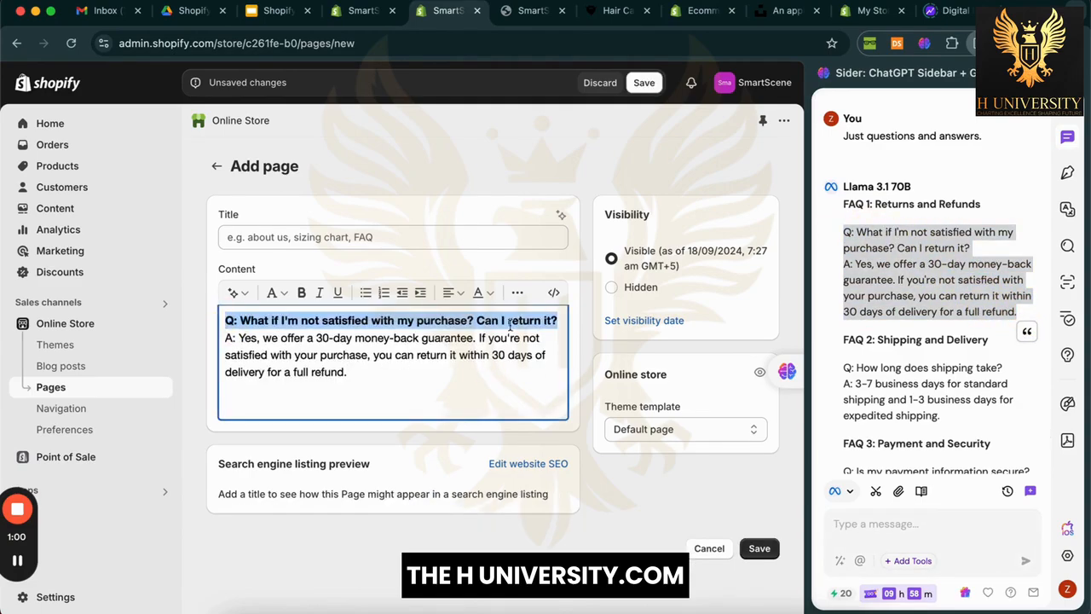
click(562, 321)
key(Return)
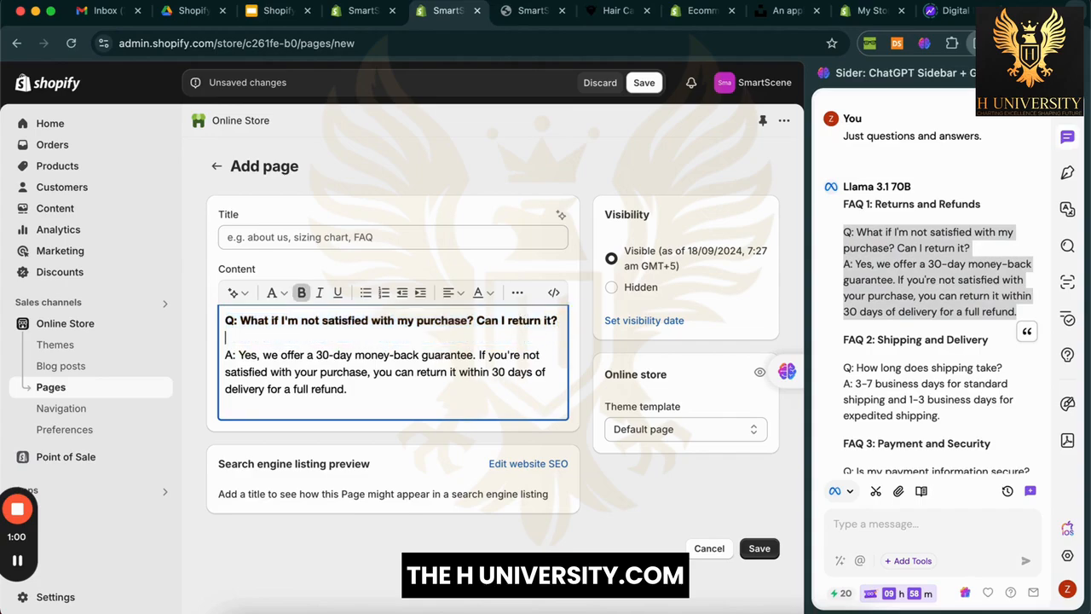
click(370, 389)
key(Return)
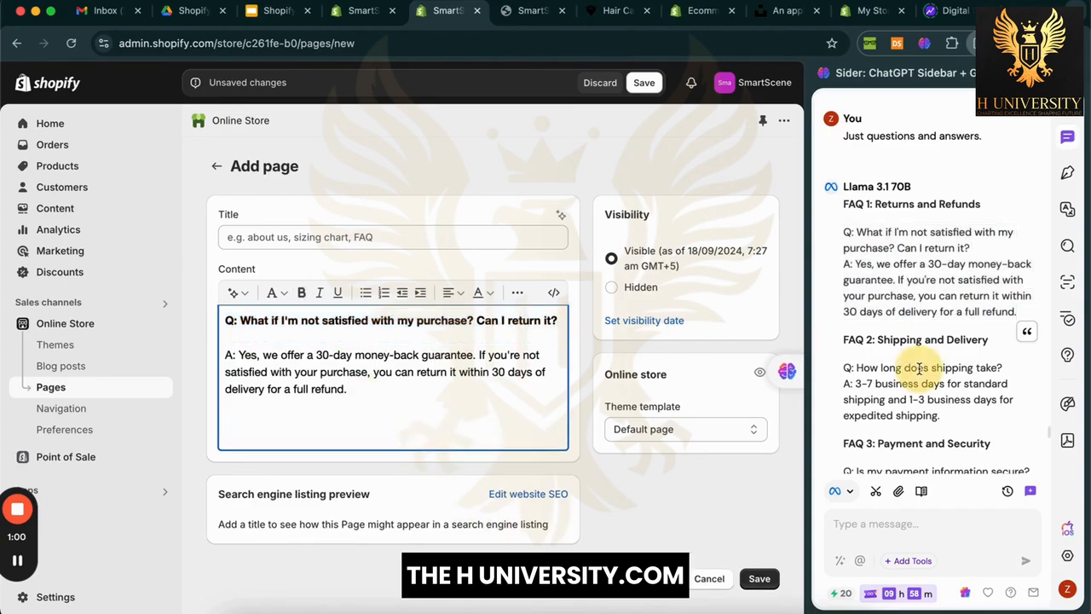
Step: Copy the FAQ 2 question and answer on shipping time into the content below the returns answer
scroll(932, 366, down, 2)
drag(843, 266, 1014, 332)
key(super+c)
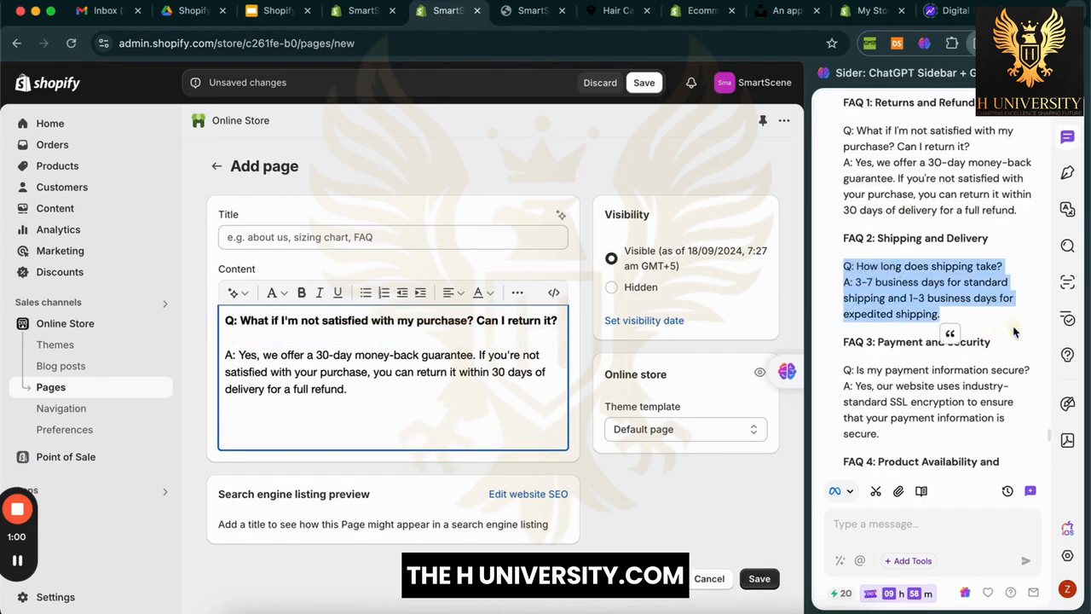
click(255, 450)
key(super+v)
Step: Separate the shipping question from its answer with an empty line and make the question bold
click(420, 424)
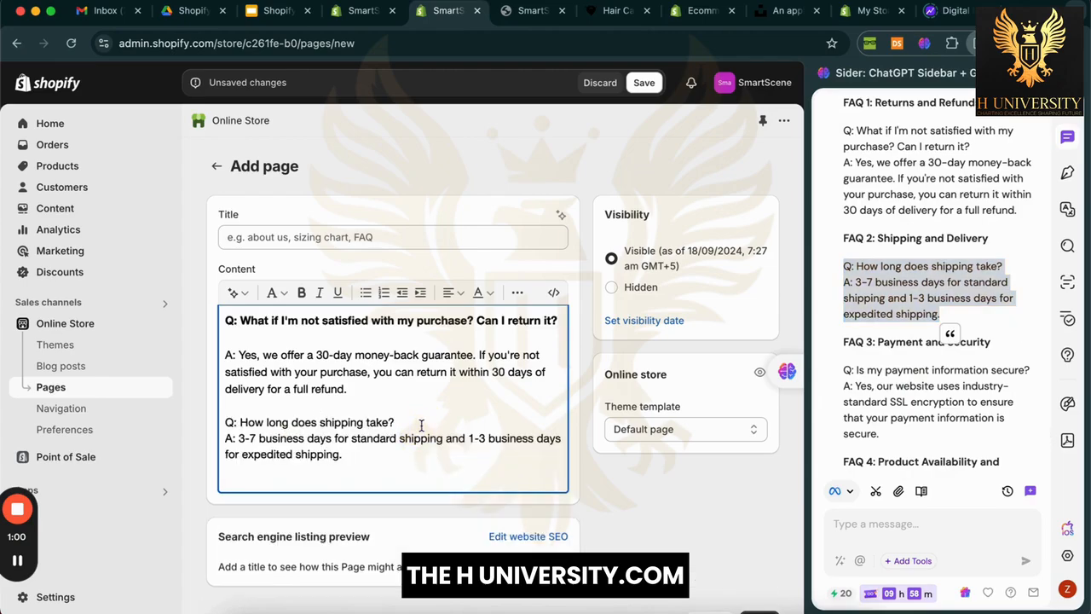
key(Return)
drag(432, 418, 223, 422)
key(super+b)
click(367, 469)
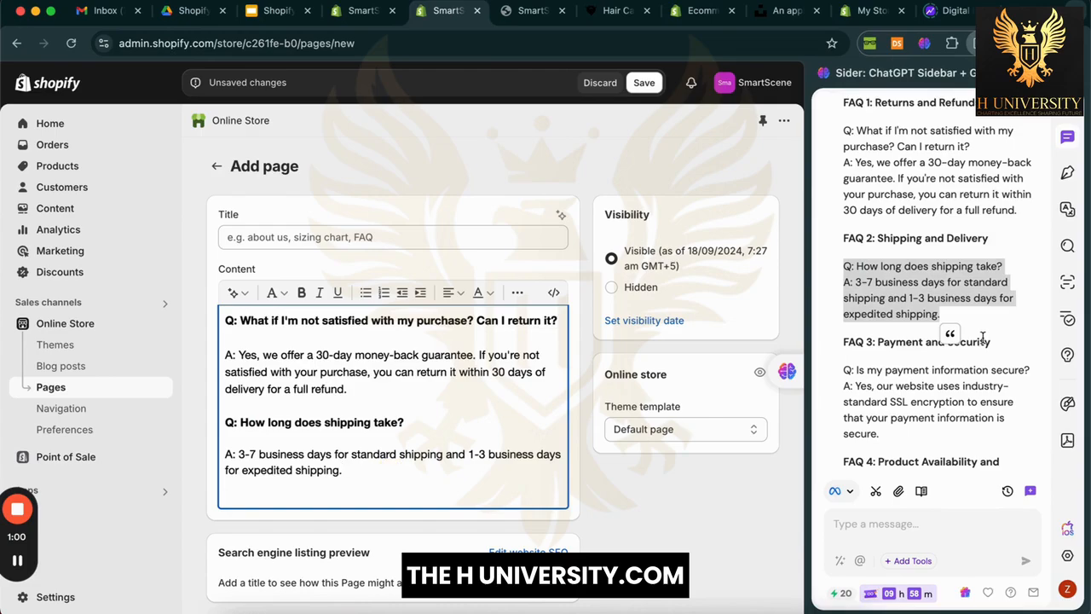
Step: Copy the FAQ 3 question and answer on payment security into the content below the shipping answer
click(968, 383)
scroll(964, 386, down, 3)
drag(844, 253, 910, 319)
key(super+c)
click(398, 501)
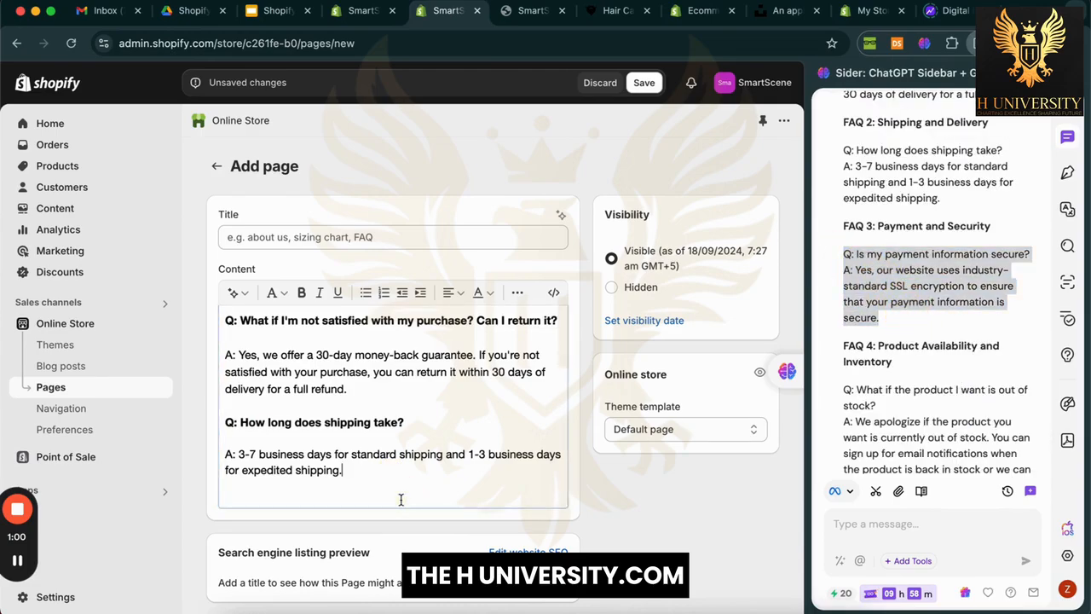
key(Return)
key(super+v)
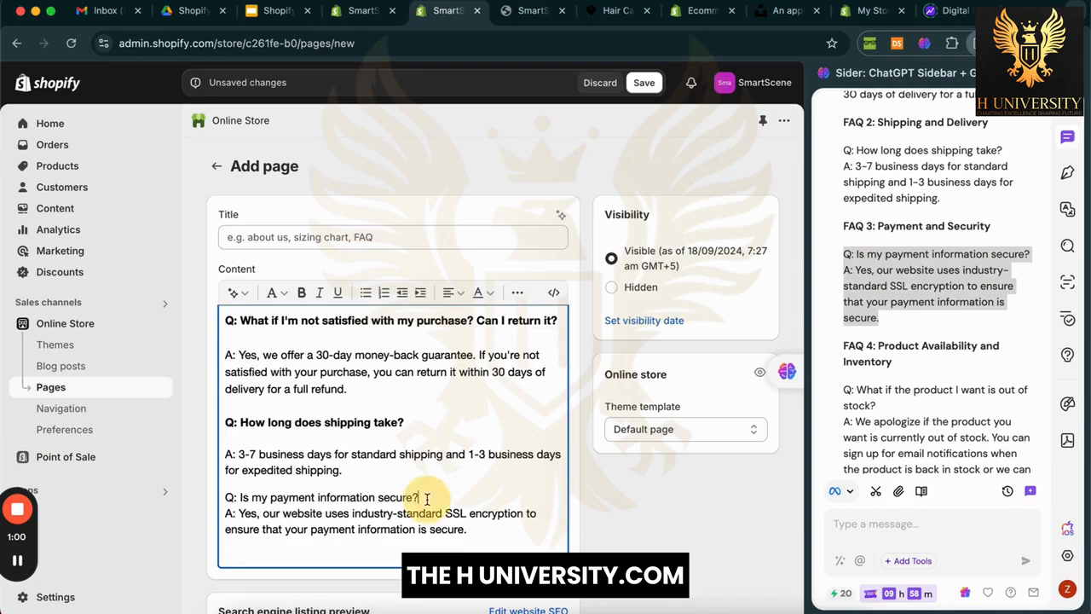
Step: Separate the payment security question from its answer, make the question bold and add a new line below the answer
click(418, 498)
key(Return)
drag(432, 499, 224, 501)
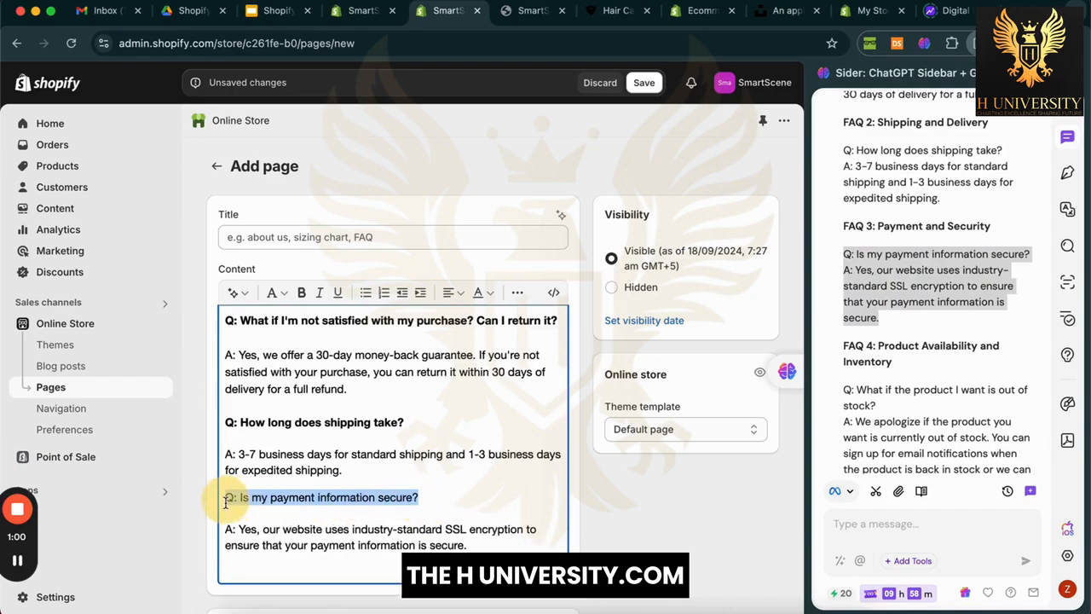
key(super+b)
click(490, 547)
key(Return)
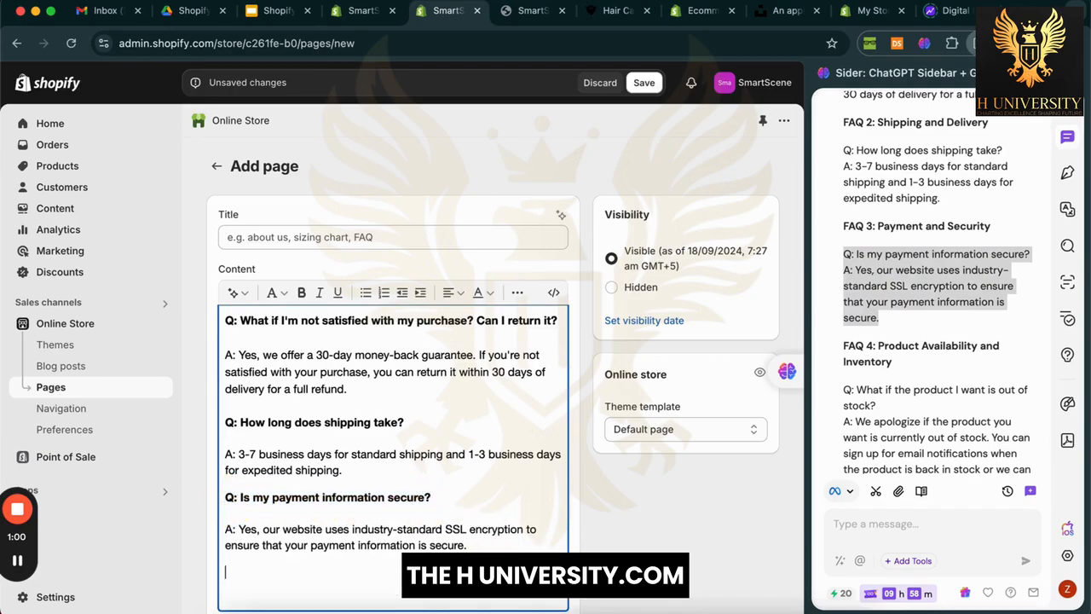
Step: Copy only the FAQ 4 question about out-of-stock products into the content, make it bold and start a line beneath it
scroll(991, 329, down, 4)
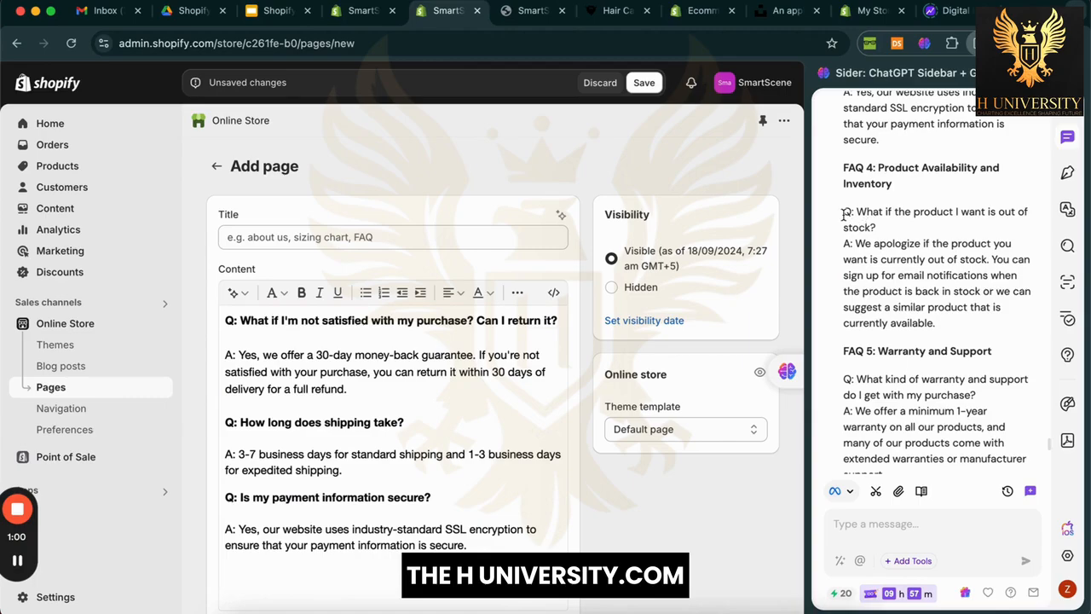
drag(843, 213, 876, 227)
key(super+c)
click(225, 571)
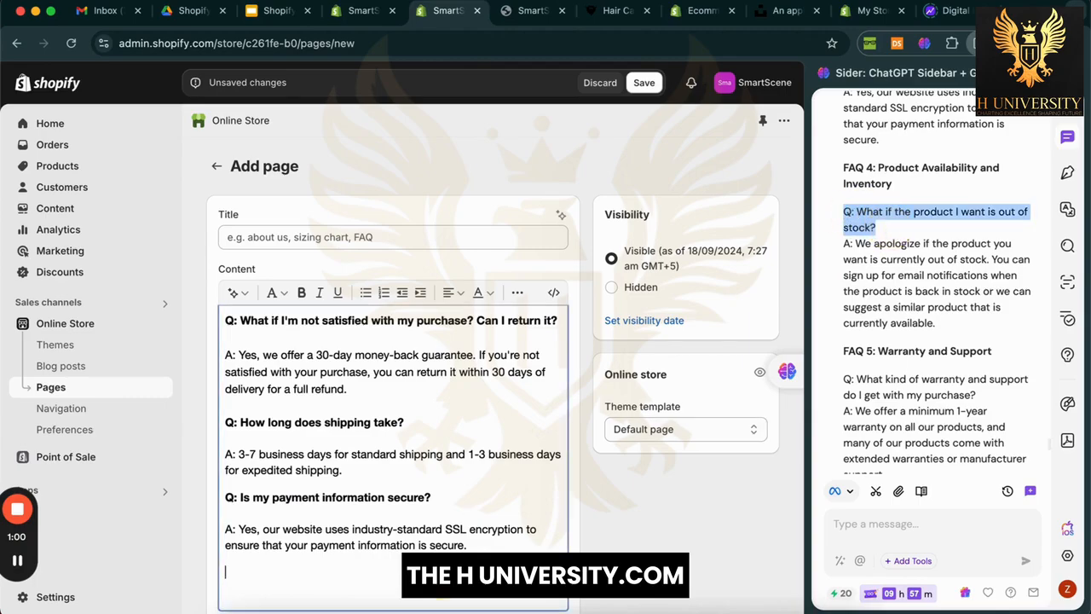
key(super+v)
scroll(392, 427, down, 3)
drag(461, 441, 209, 441)
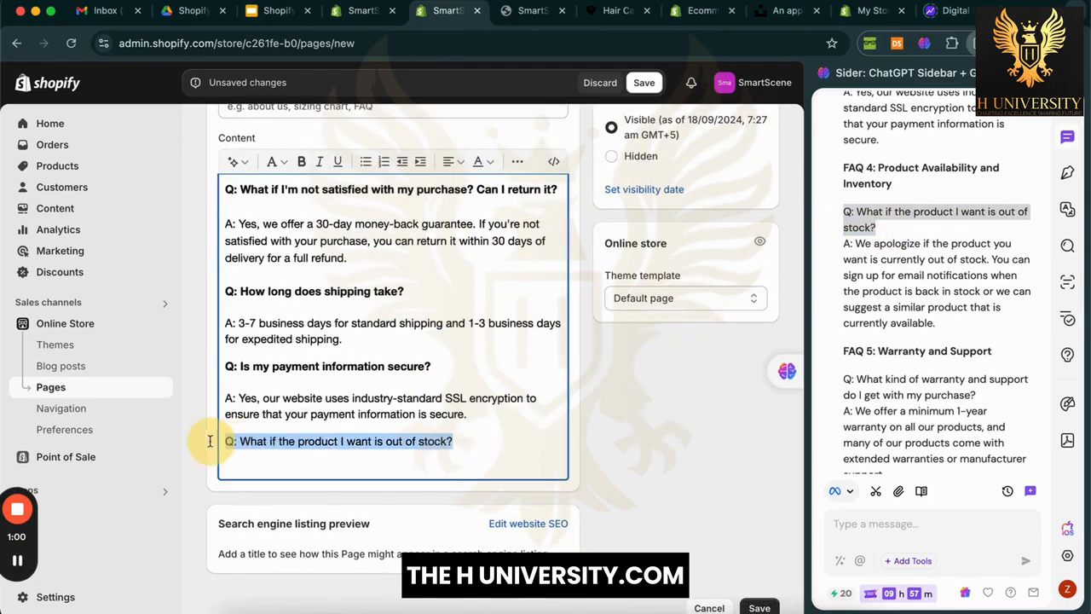
key(super+b)
click(506, 443)
key(Return)
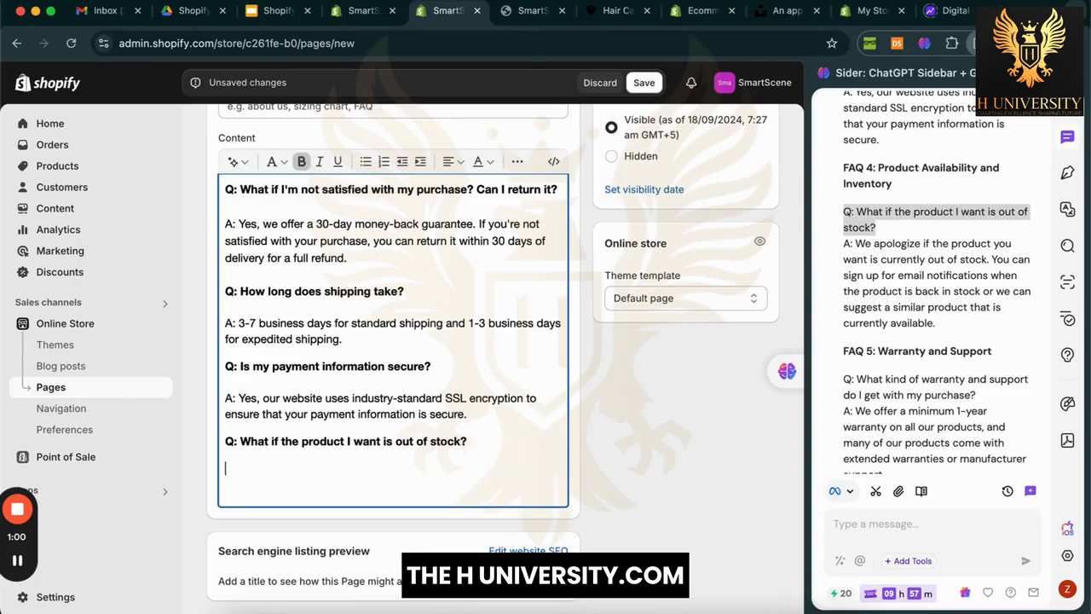
Step: Copy the out-of-stock answer beneath its question, set it to regular weight and start a new line
click(869, 241)
drag(847, 243, 936, 324)
key(super+c)
click(444, 466)
key(super+v)
drag(365, 517, 223, 468)
click(301, 163)
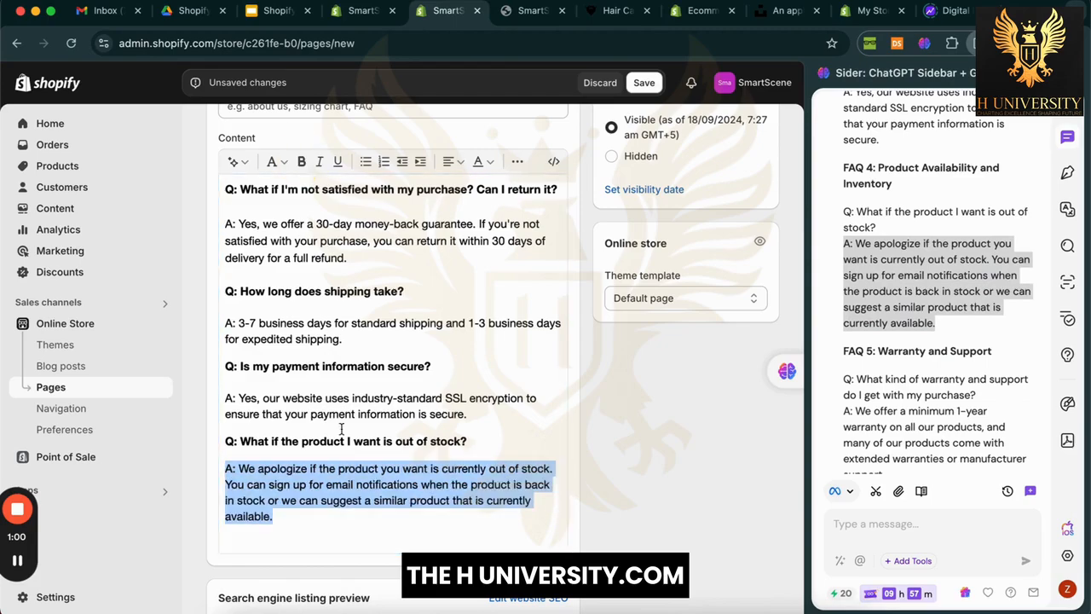
click(363, 527)
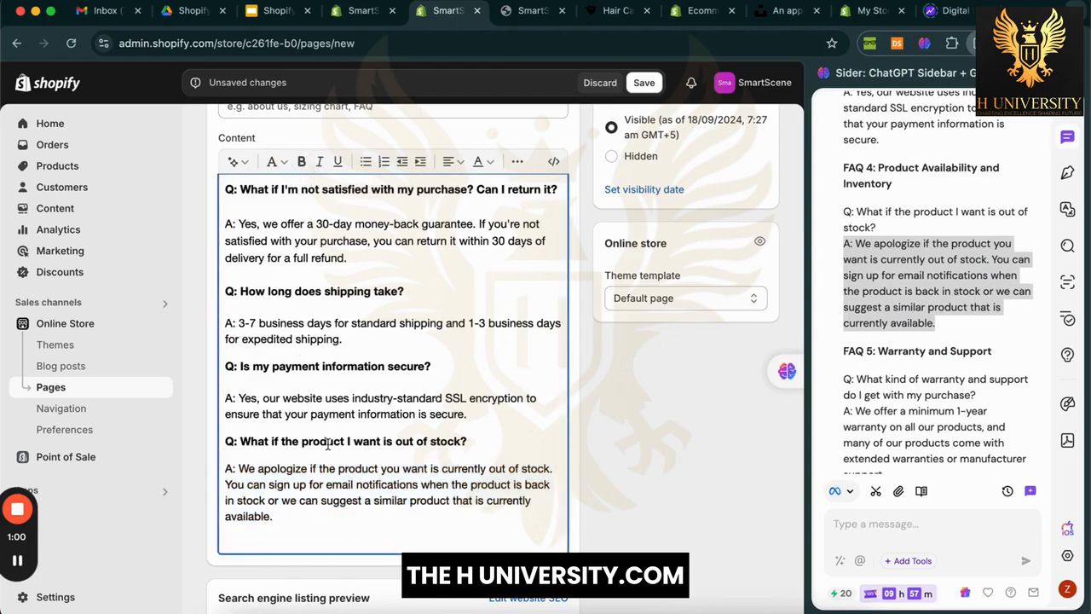
key(Return)
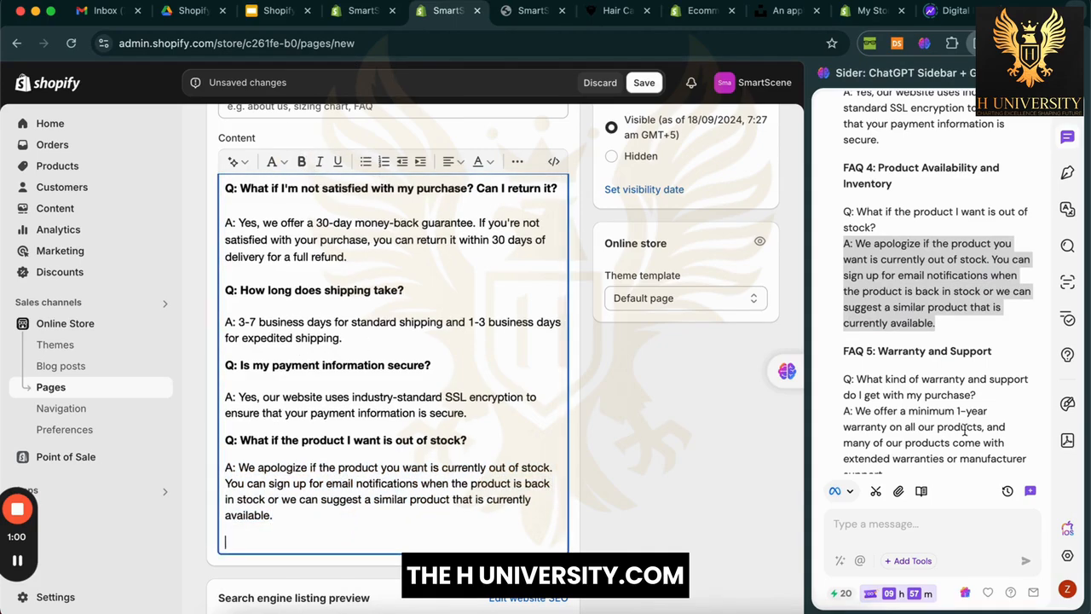
Step: Copy the FAQ 5 question about warranty and support below the out-of-stock answer and start a line beneath it
scroll(958, 373, down, 3)
drag(844, 258, 995, 280)
key(super+c)
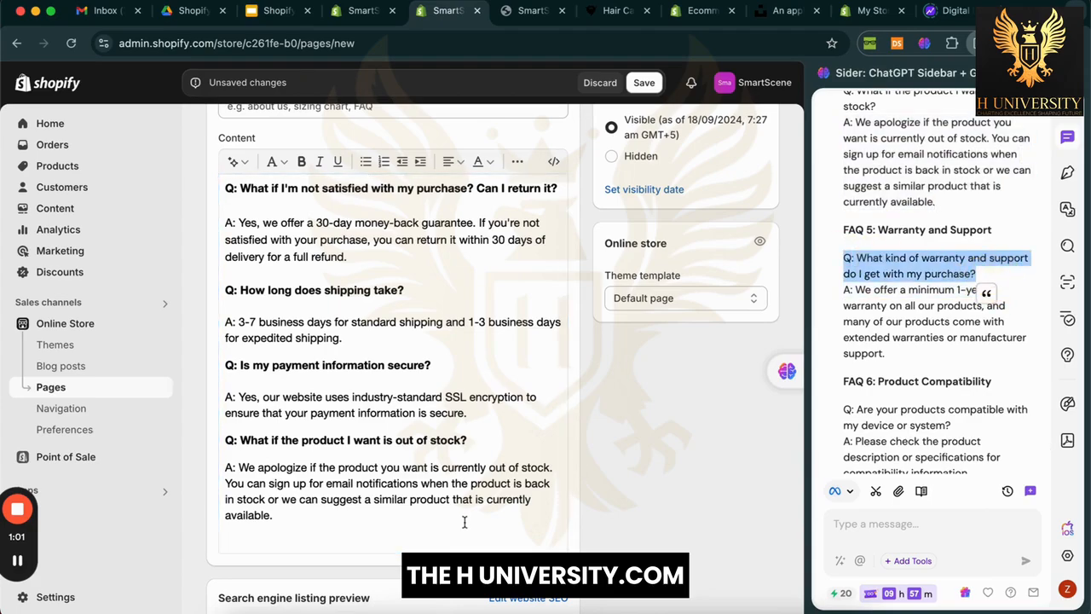
click(463, 534)
key(super+v)
key(Return)
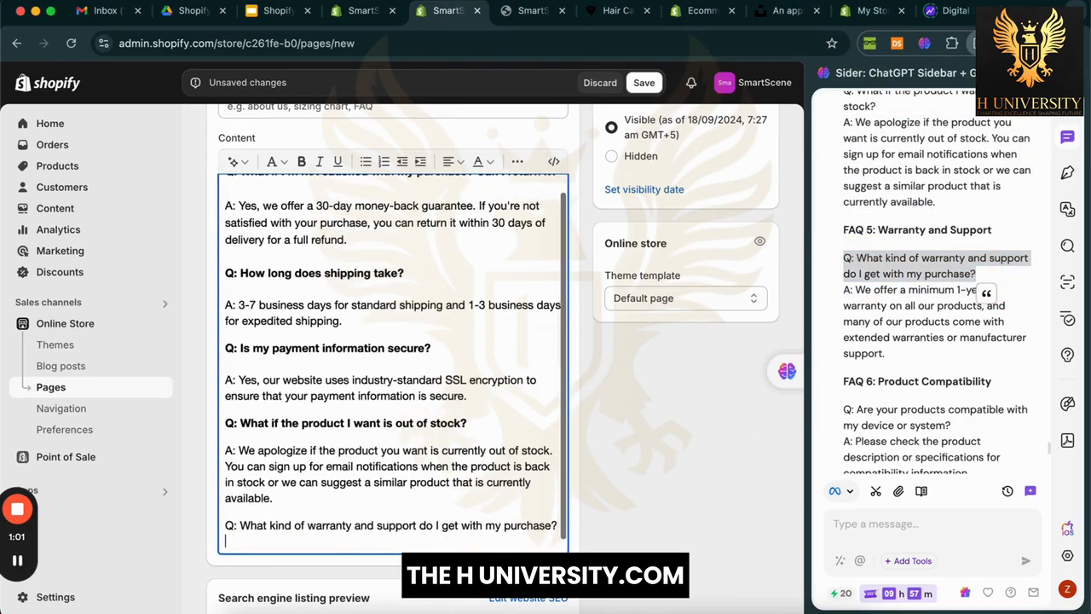
Step: Copy the FAQ 5 answer about the minimum 1-year warranty into the content beneath its question
click(861, 308)
drag(845, 291, 887, 355)
key(super+c)
click(389, 552)
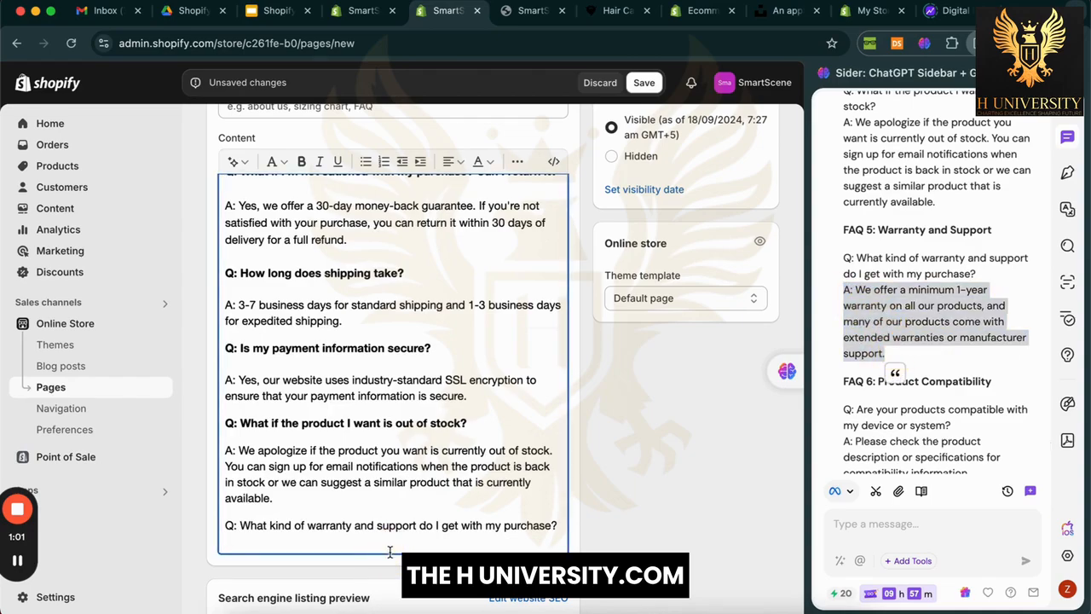
key(super+v)
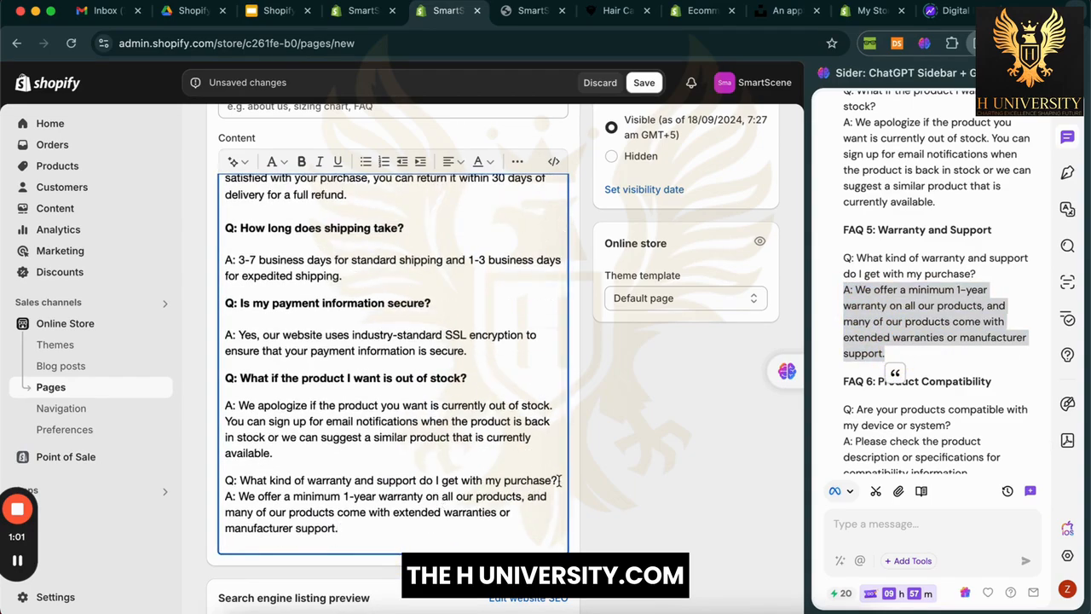
Step: Separate the warranty question from its answer, make the question bold and start a new line below the answer
click(559, 481)
key(Return)
click(529, 484)
triple_click(529, 483)
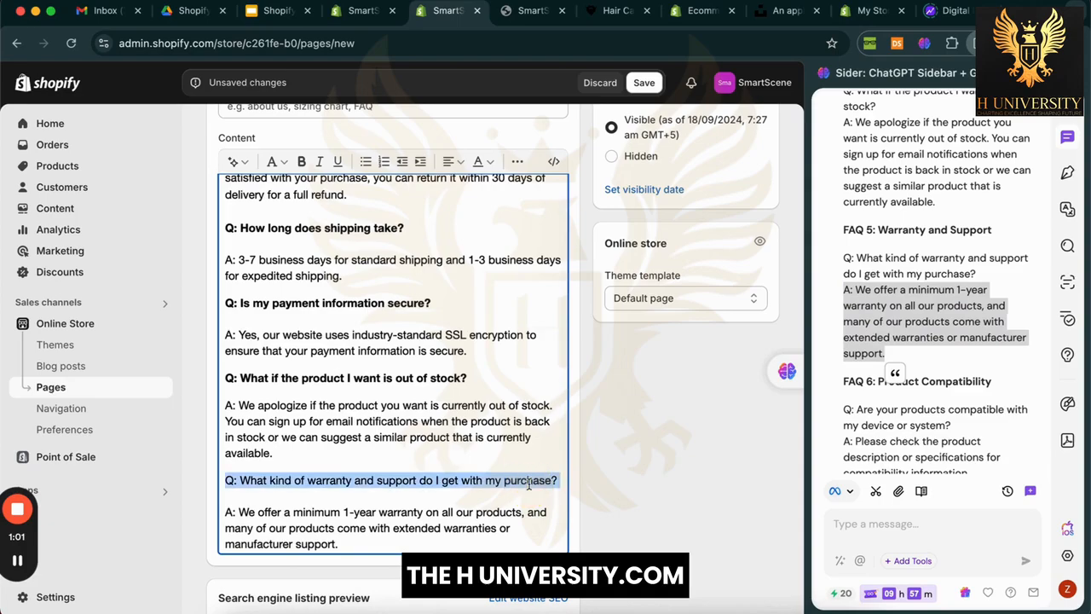
key(super+b)
scroll(514, 516, down, 1)
click(500, 535)
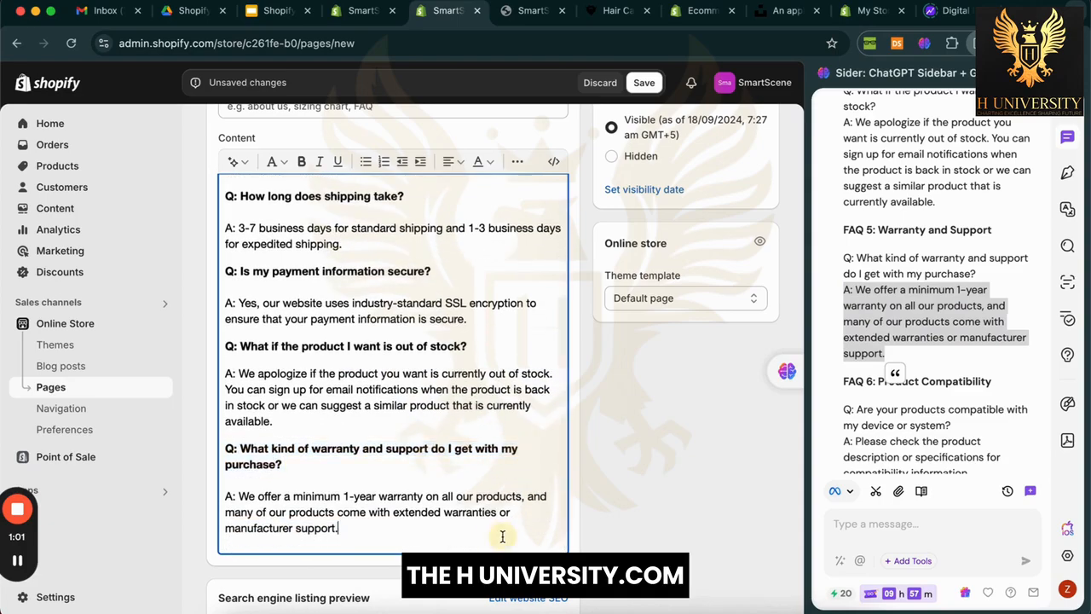
key(Return)
Step: Copy the FAQ 6 question about product compatibility with a device or system below the warranty answer
click(1013, 372)
scroll(992, 393, down, 3)
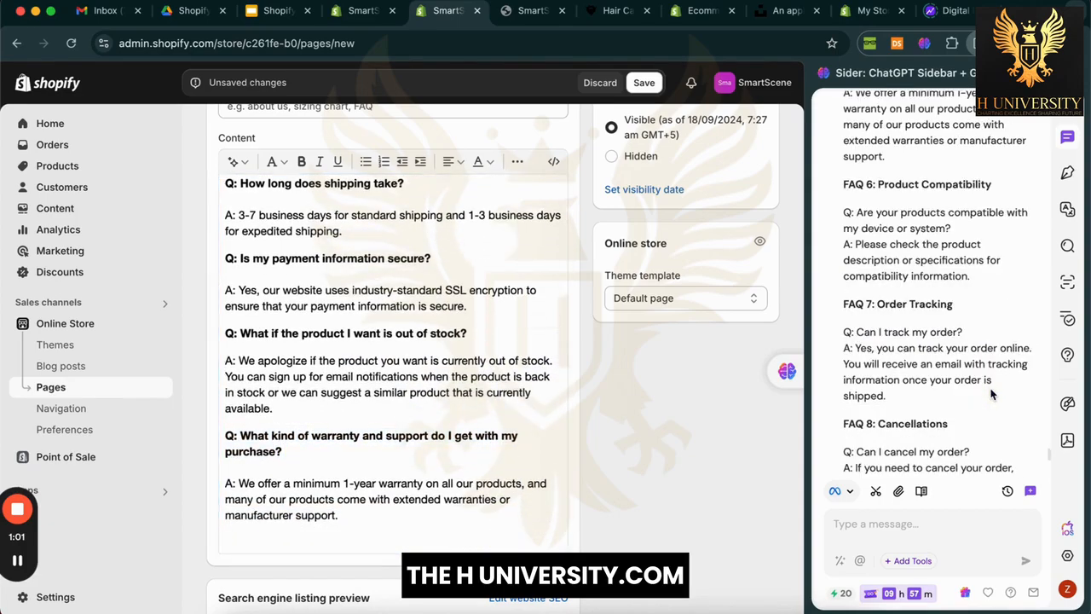
drag(844, 212, 950, 228)
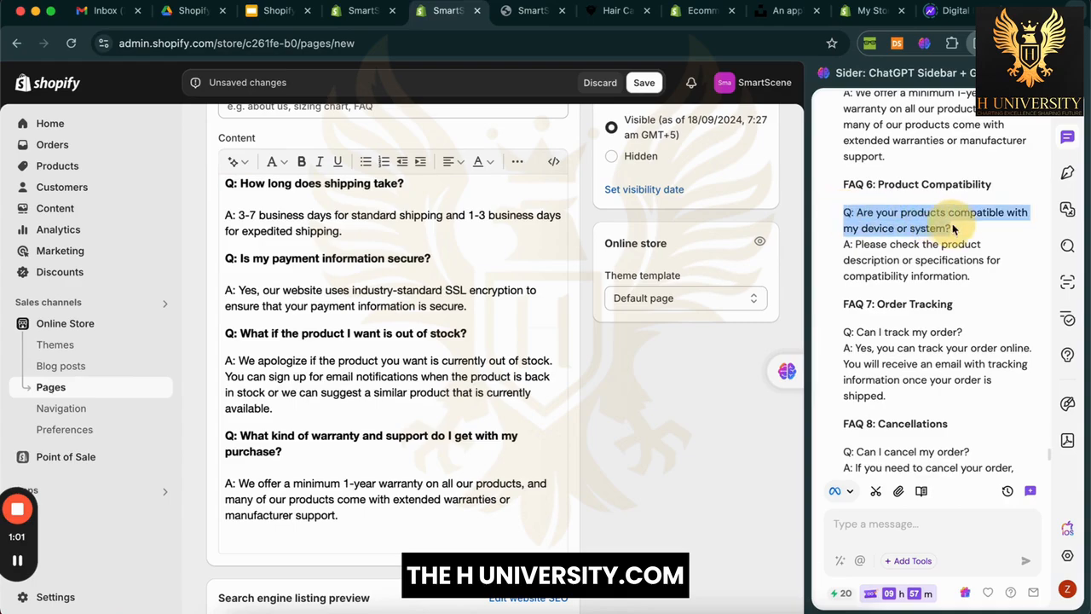
text(Q: Are your products compatible with my device or system?)
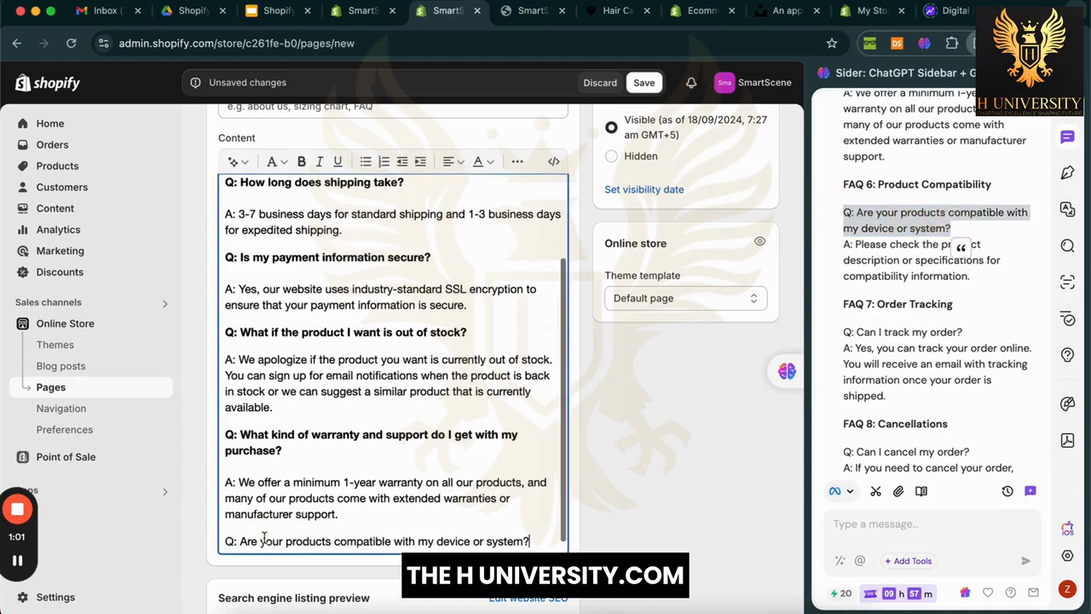
scroll(361, 520, down, 1)
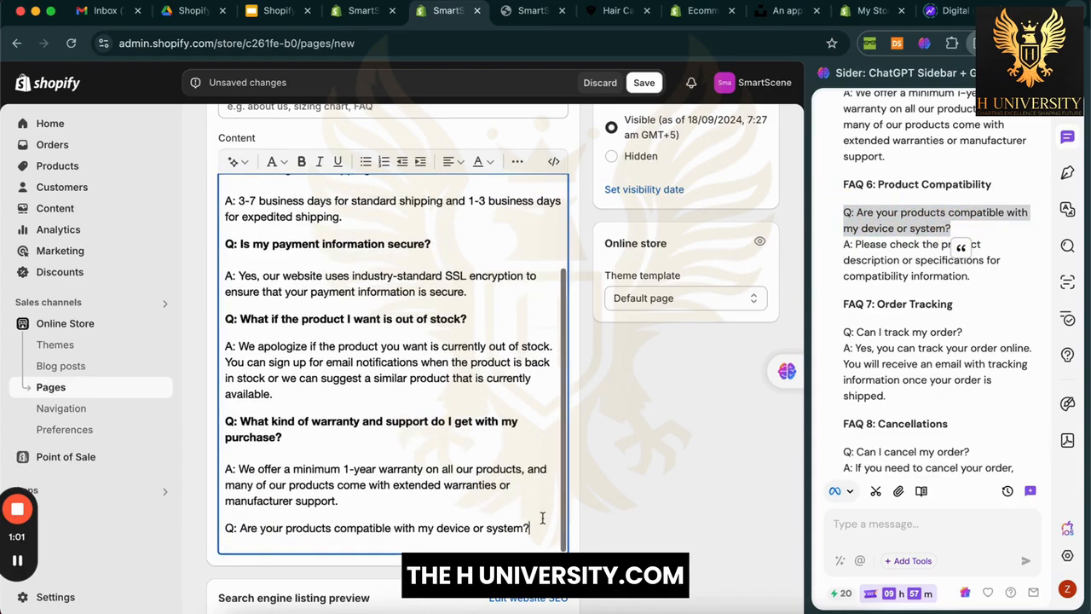
Step: Copy the FAQ 6 compatibility answer onto a new line beneath its question
click(865, 263)
drag(846, 245, 977, 279)
key(super+c)
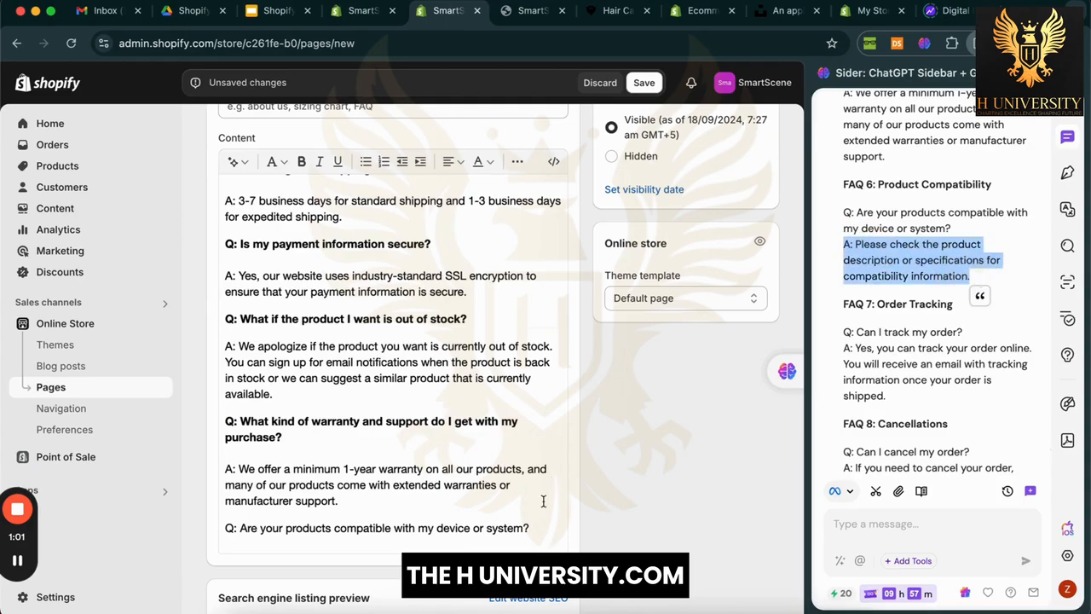
click(540, 528)
key(Return)
key(super+v)
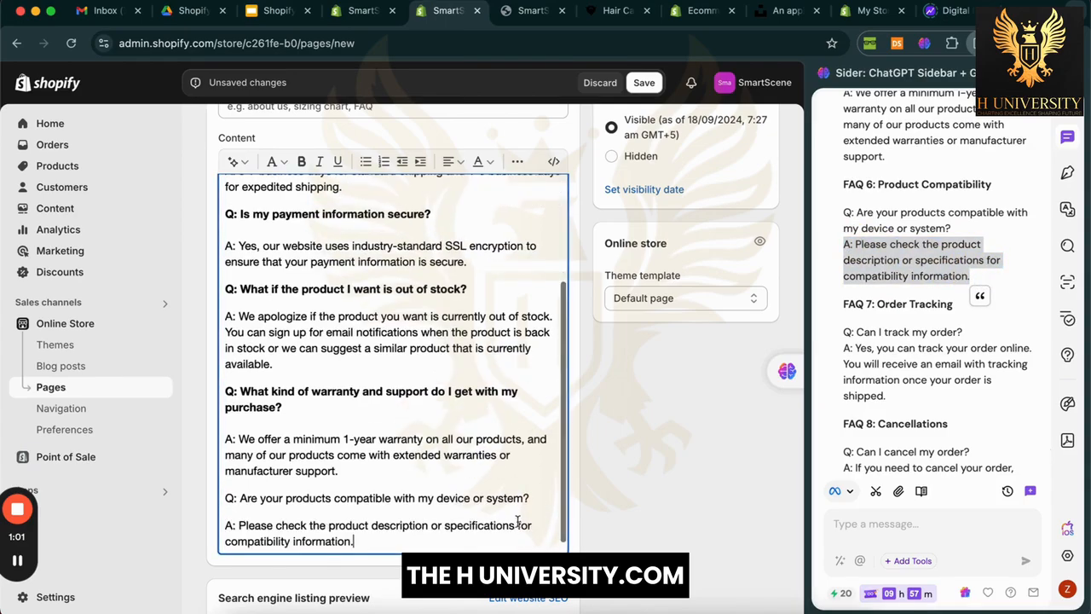
Step: Make the product compatibility question bold and start a new line below its answer
drag(549, 498, 205, 501)
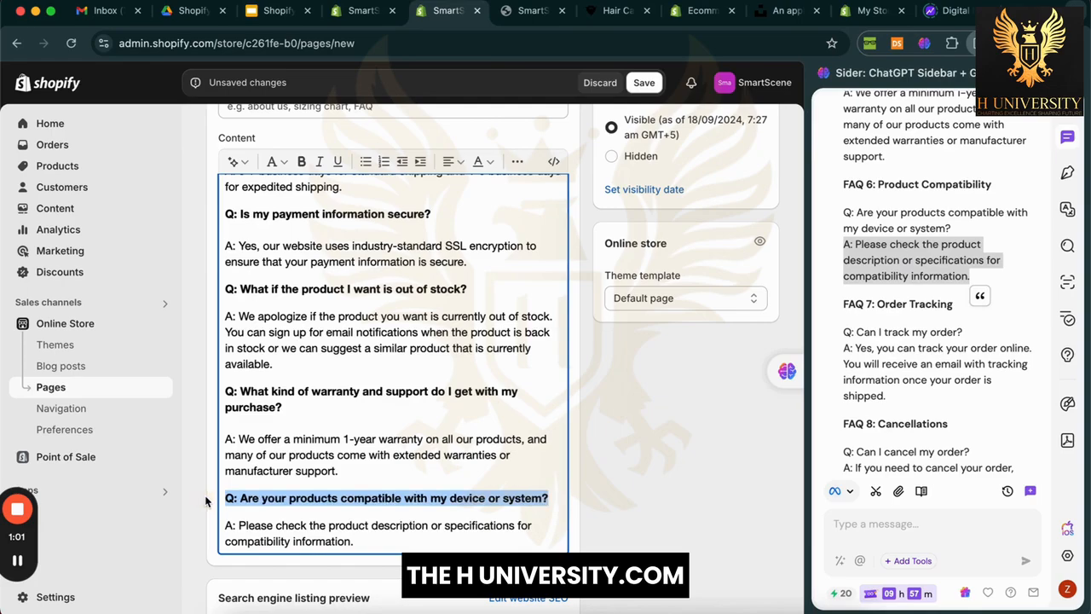
click(365, 539)
key(Return)
Step: Copy the FAQ 7 order tracking question together with its answer below the compatibility answer
click(964, 367)
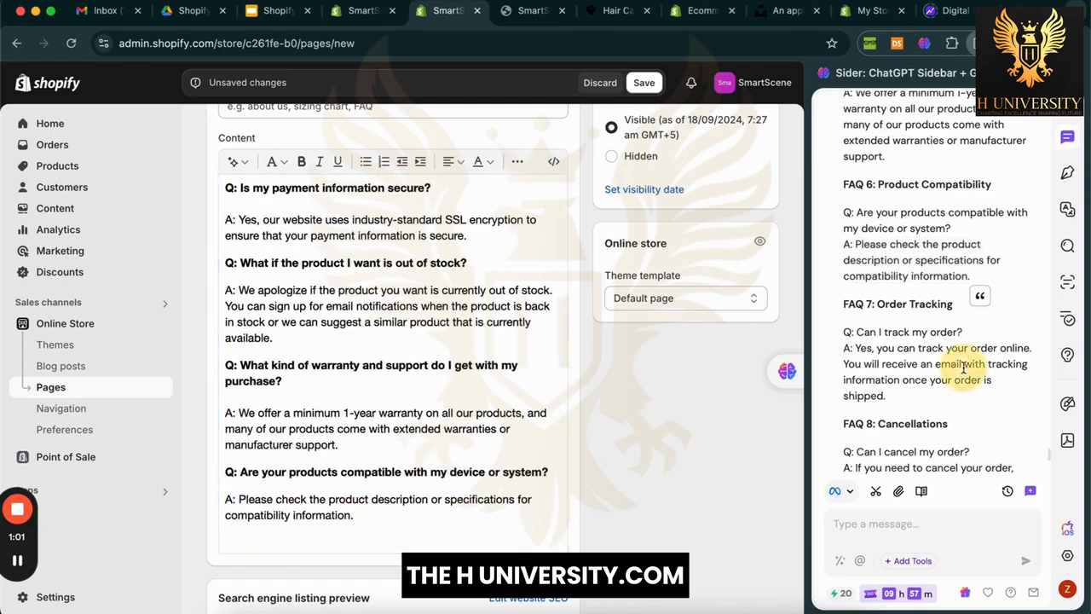
scroll(964, 367, down, 3)
drag(845, 164, 911, 227)
key(super+c)
click(455, 531)
key(super+v)
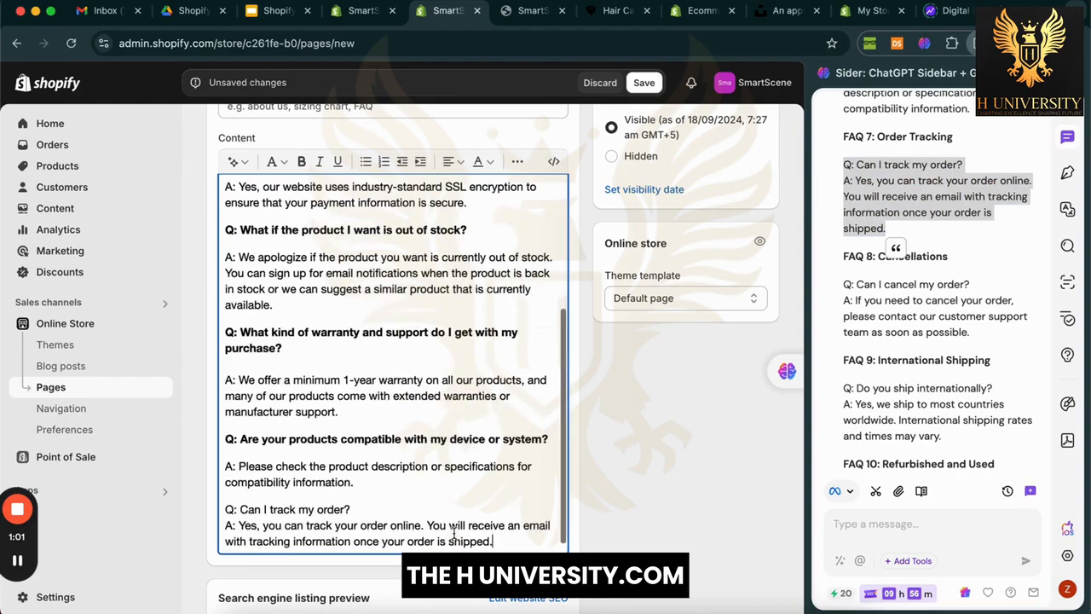
Step: Make the order tracking question bold and separate it from its answer with an empty line
drag(381, 505, 220, 510)
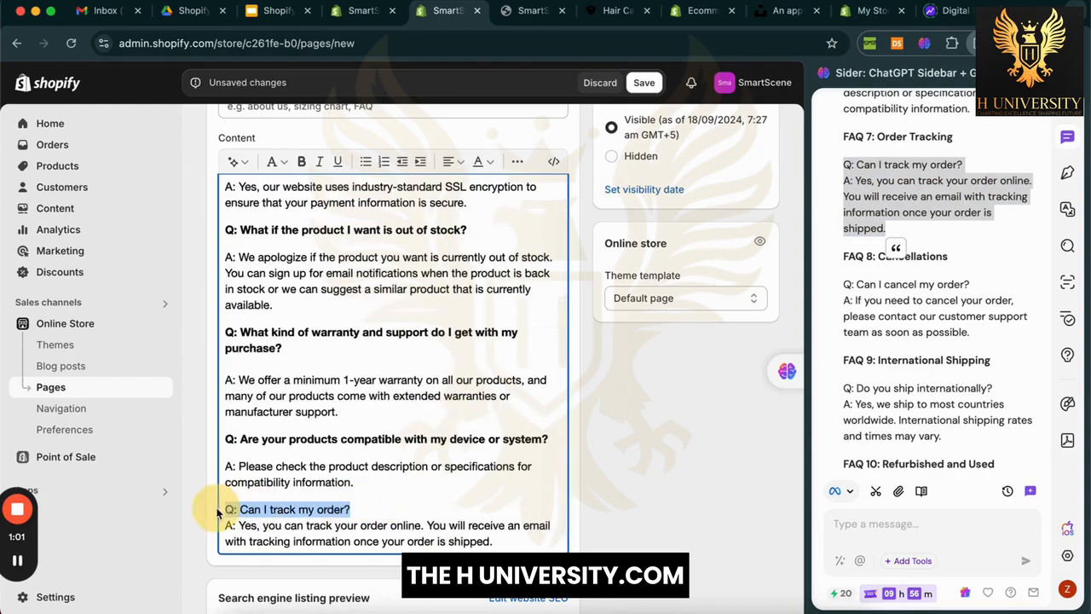
key(ctrl+b)
click(377, 507)
key(Return)
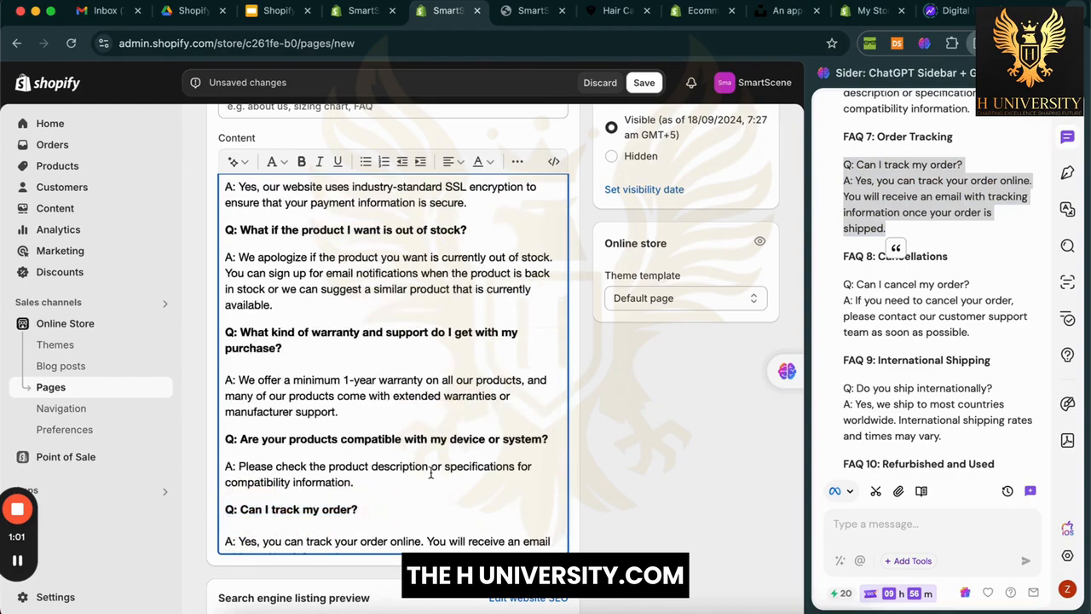
Step: Copy the FAQ 9 international shipping question and answer below the order tracking answer
scroll(430, 471, down, 1)
scroll(980, 288, down, 3)
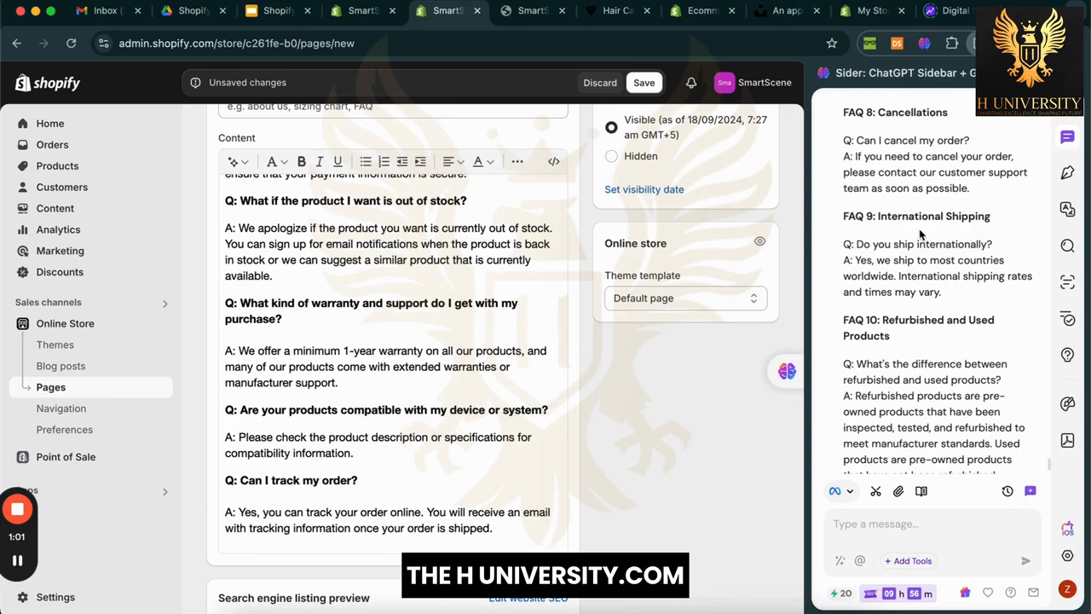
drag(843, 241, 963, 290)
key(ctrl+c)
click(507, 538)
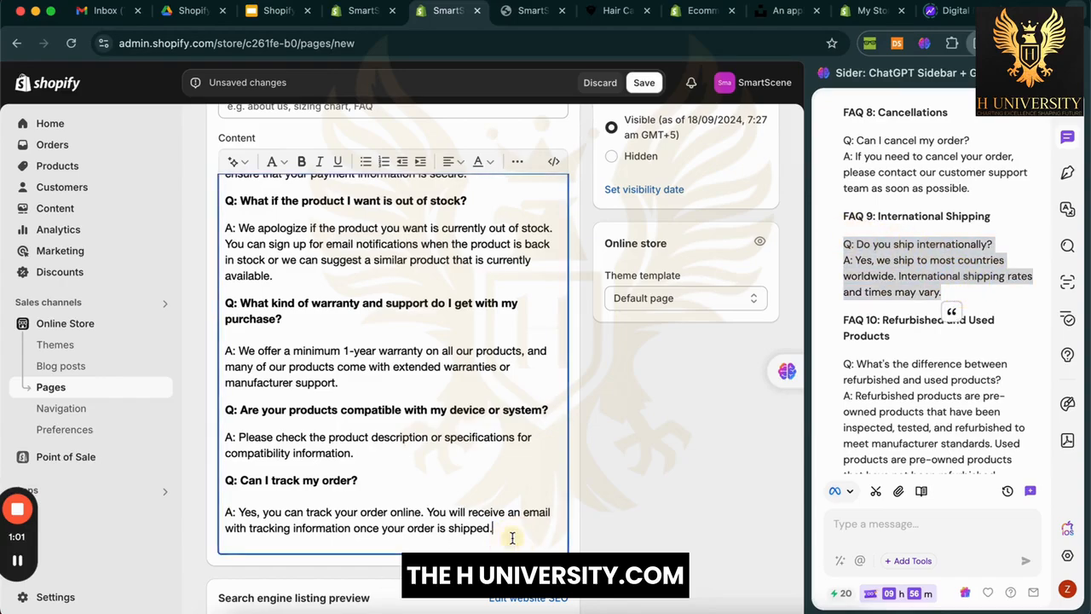
key(ctrl+v)
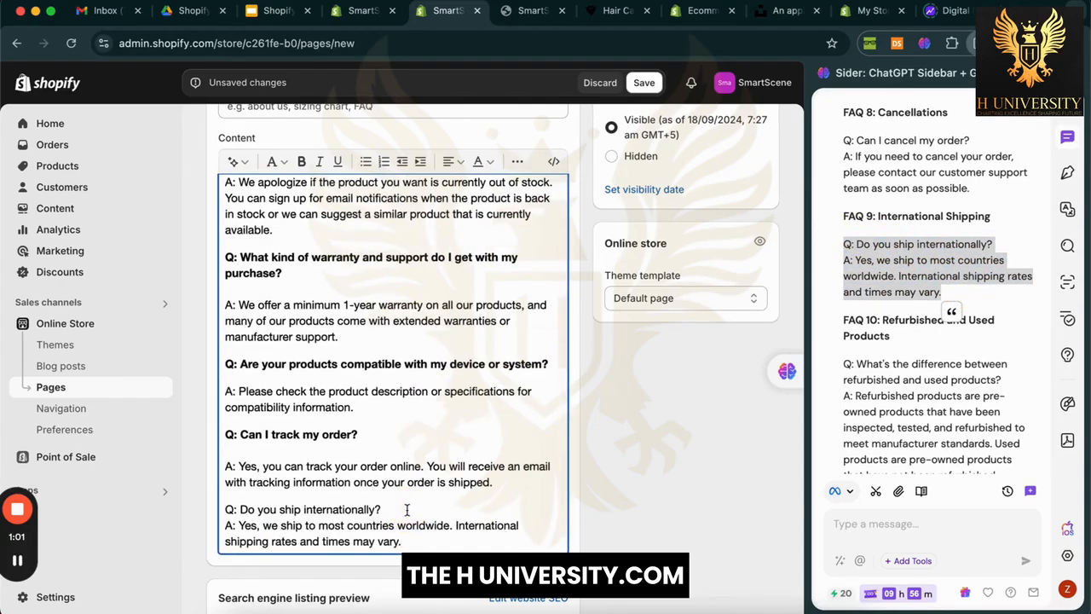
Step: Separate the international shipping question from its answer with an empty line and make the question bold
key(Return)
drag(415, 510, 224, 510)
click(444, 541)
scroll(438, 532, down, 1)
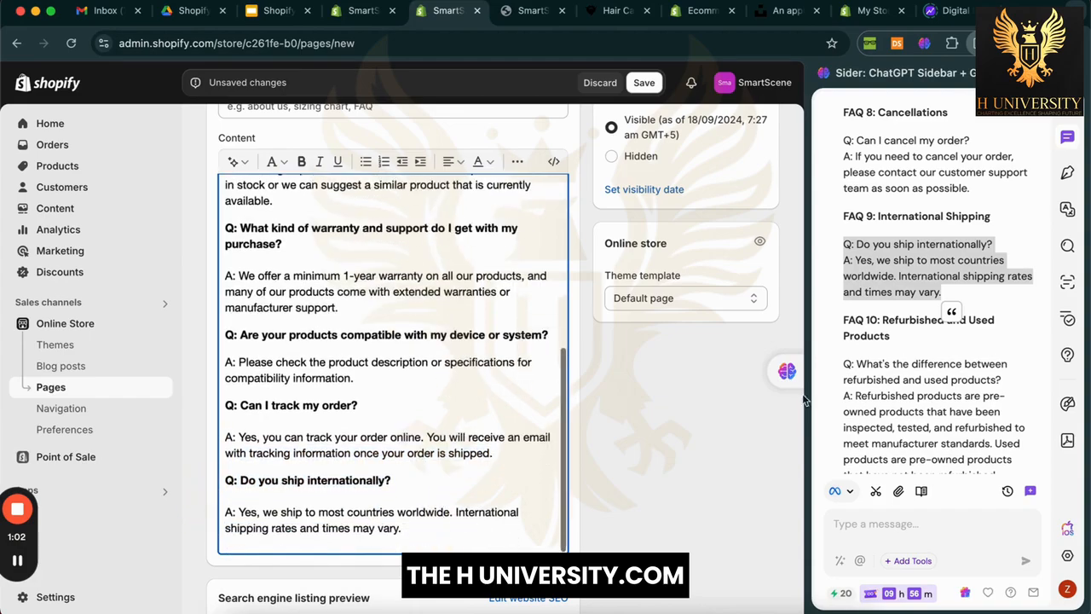
Step: Copy the FAQ 10 question and answer about refurbished and used products onto a new line below the international shipping answer
scroll(946, 389, down, 3)
drag(844, 258, 1033, 366)
key(ctrl+c)
click(497, 531)
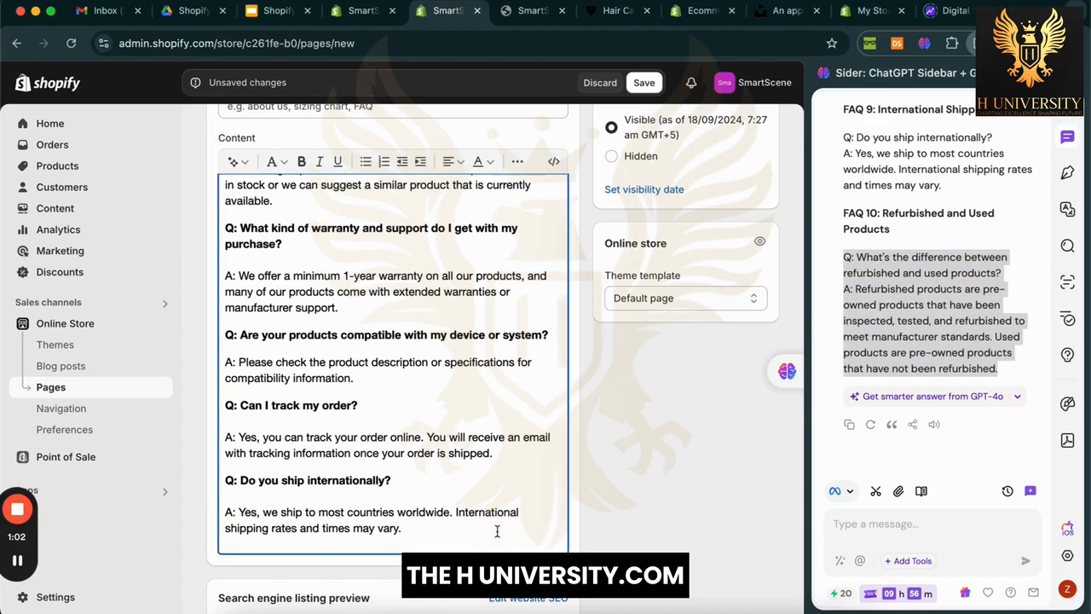
key(Return)
key(ctrl+v)
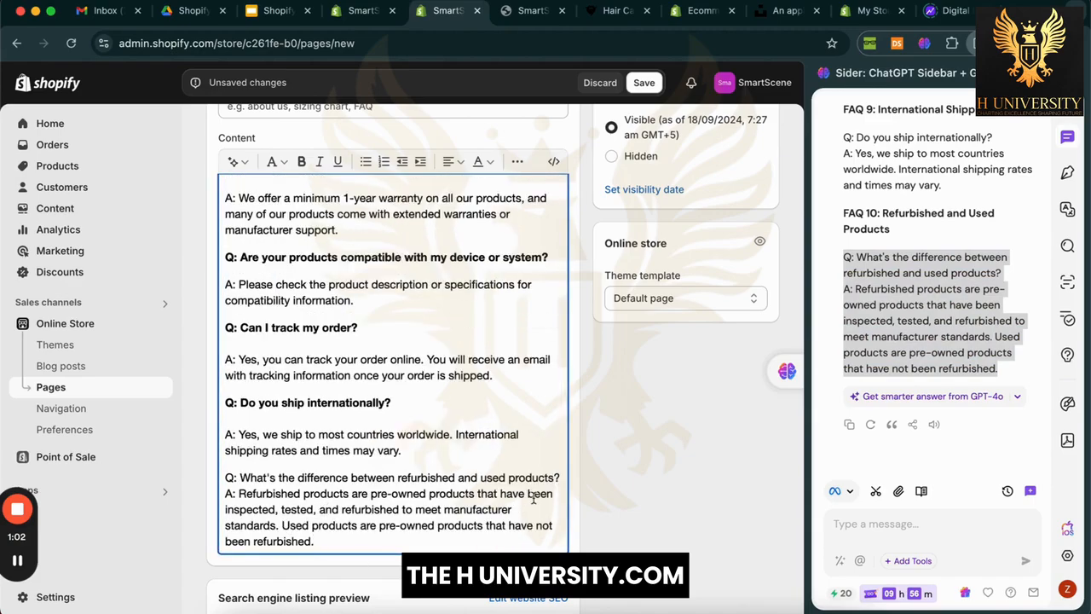
Step: Separate the refurbished and used products question from its answer and make the question bold
click(558, 478)
key(shift+Return)
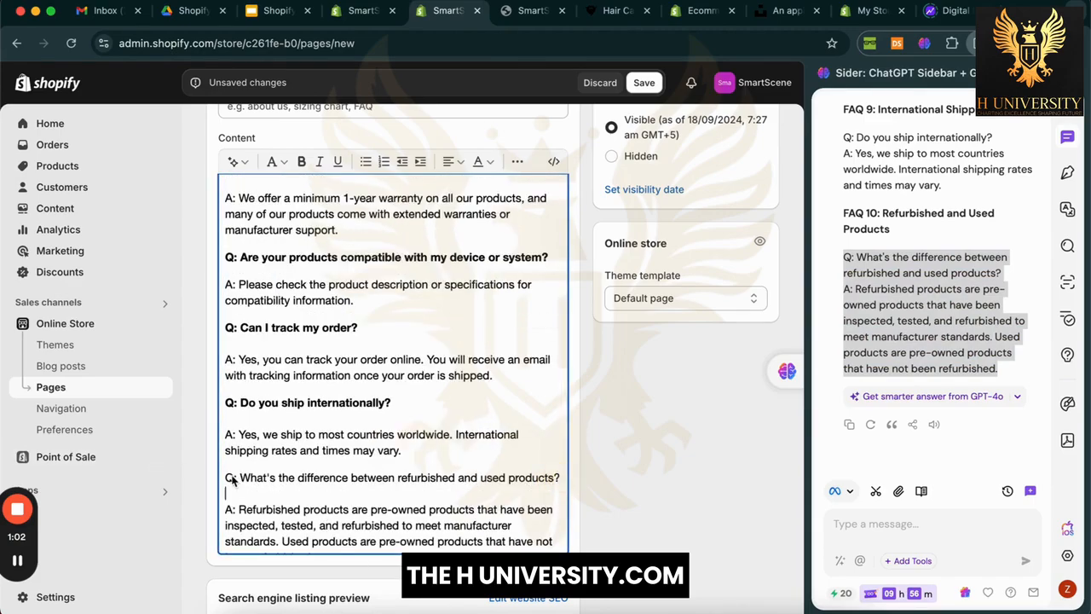
drag(228, 474, 571, 475)
key(super+b)
click(474, 478)
scroll(474, 444, down, 2)
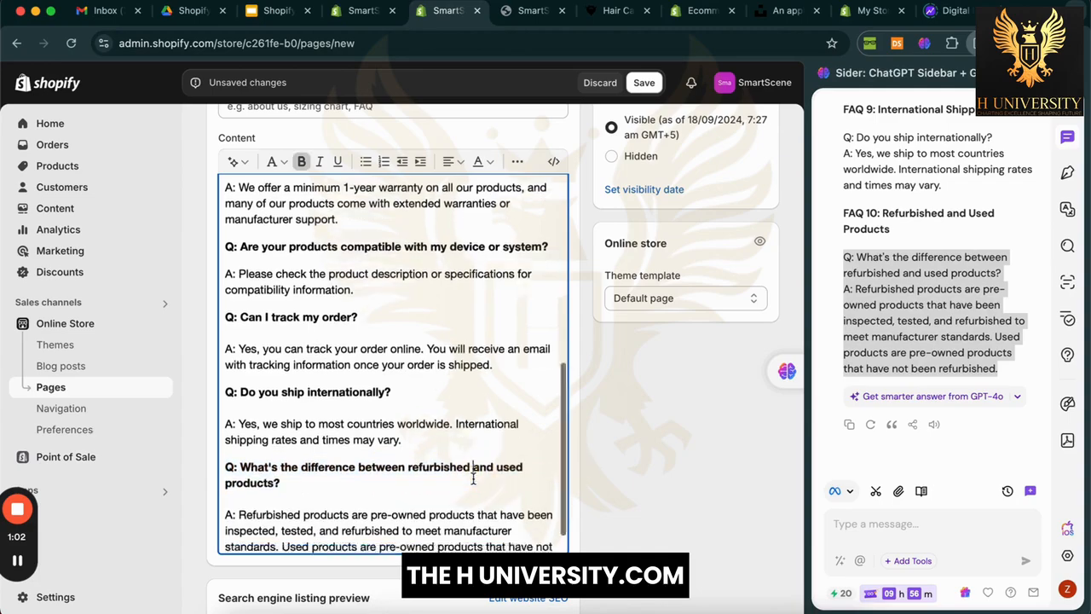
Step: Title the page FAQ and save it
scroll(474, 337, up, 5)
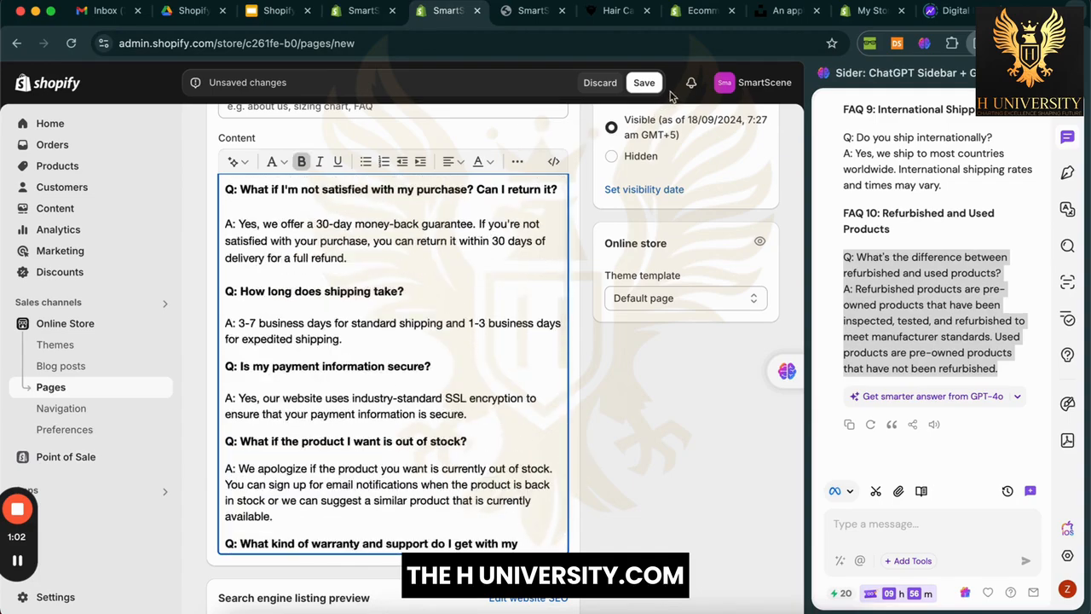
click(644, 81)
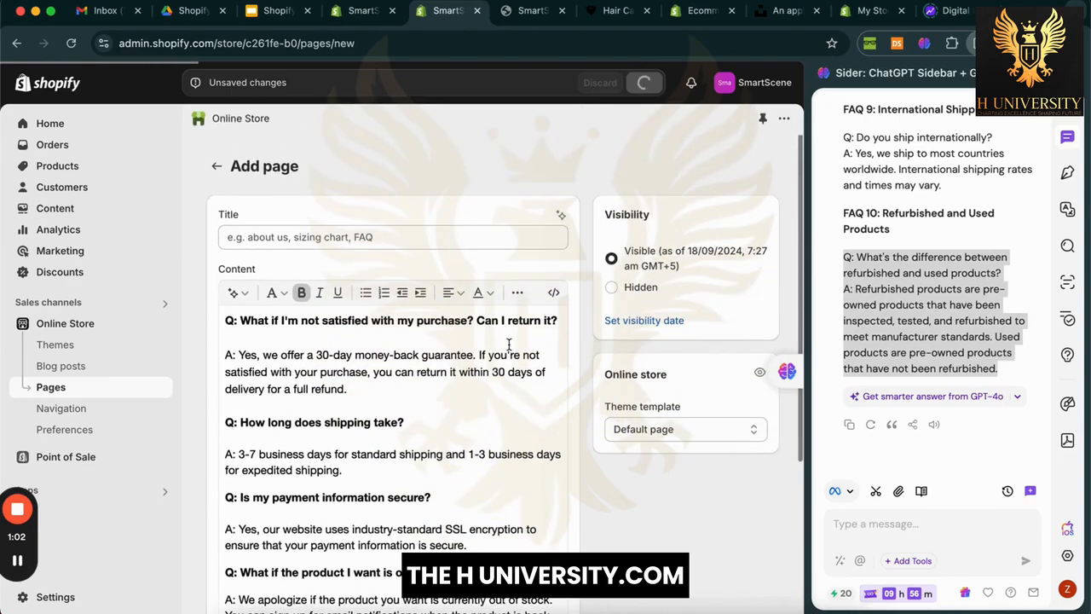
click(420, 321)
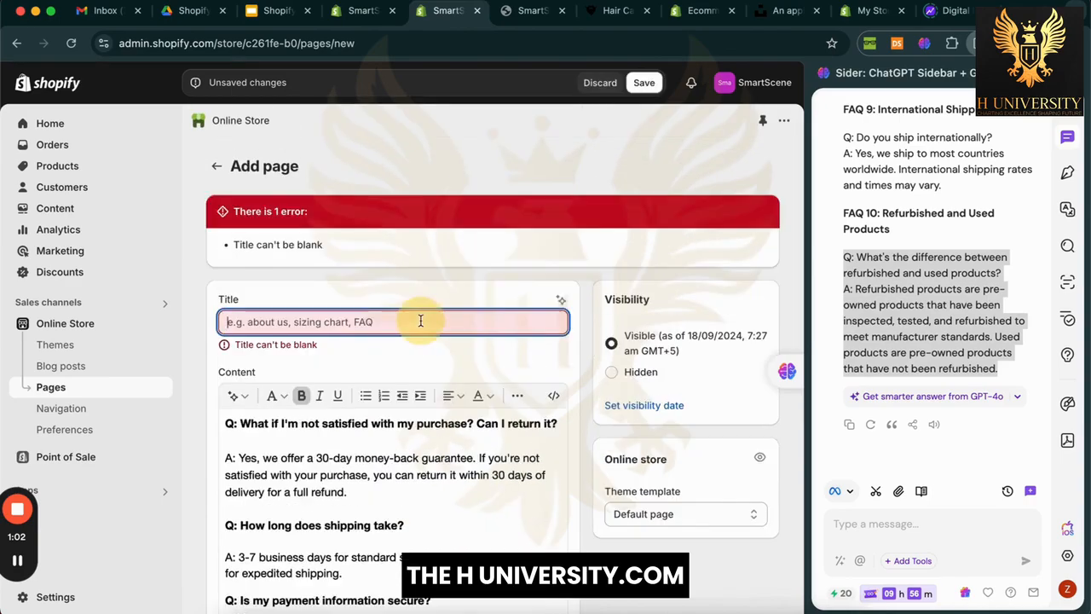
text(F)
click(418, 234)
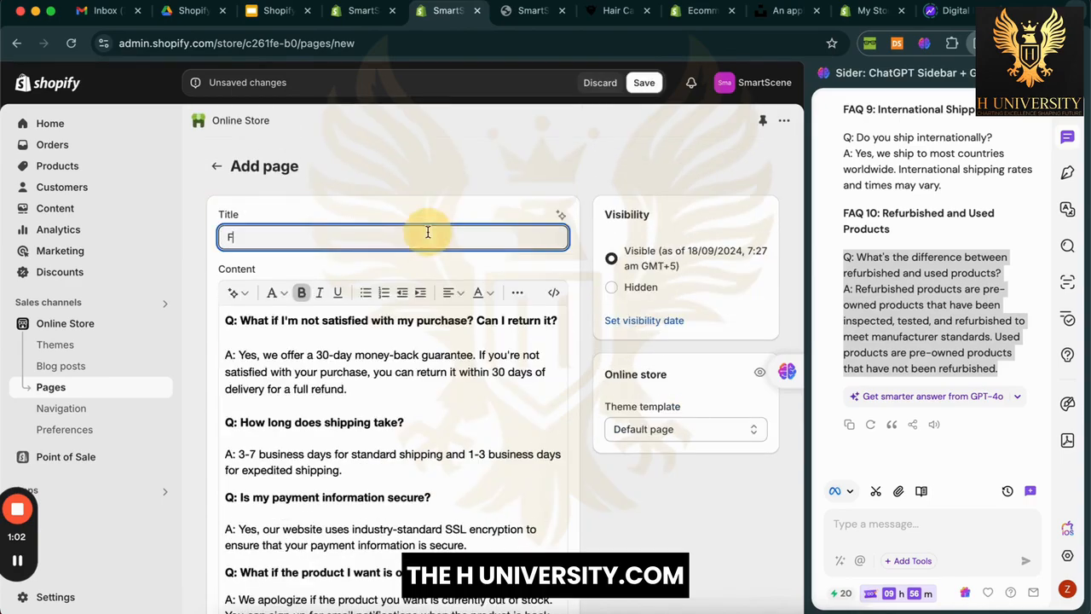
text(AQ)
click(644, 83)
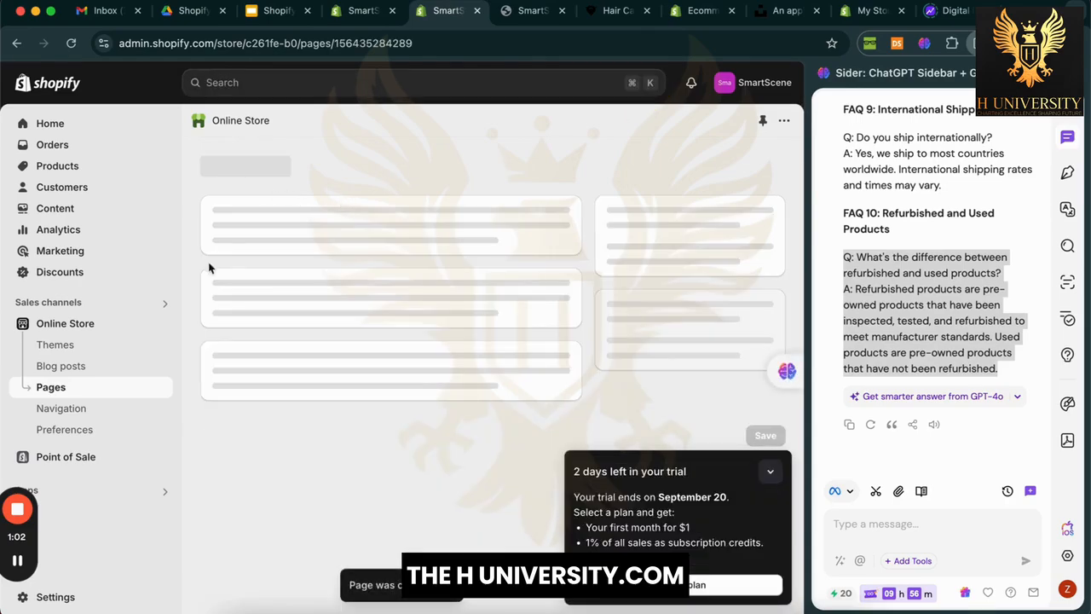
Step: Return to the list of pages and open the Policies section of the store settings
click(210, 173)
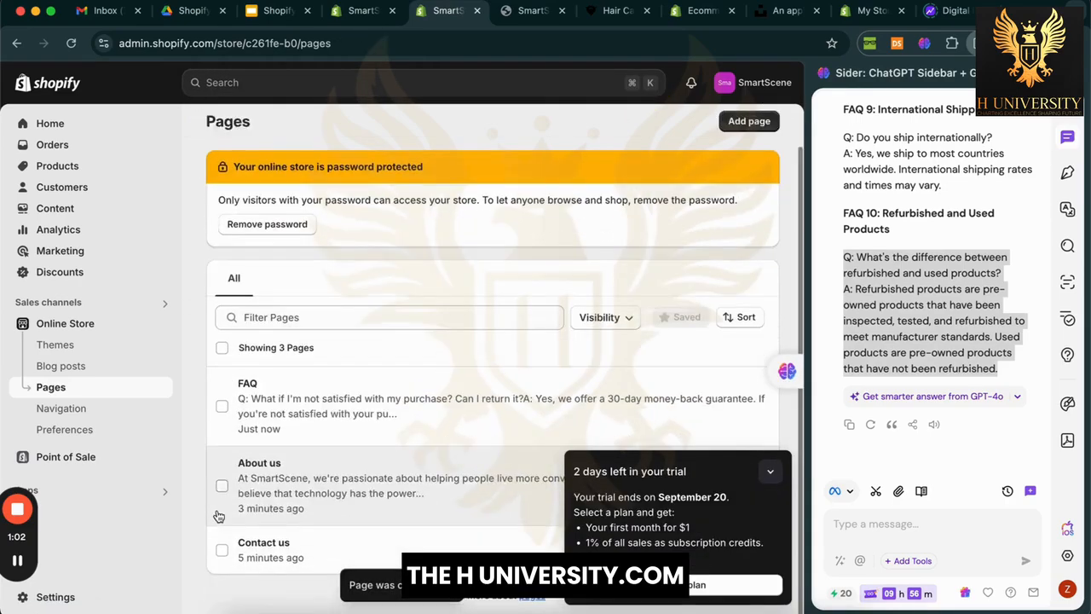
click(111, 599)
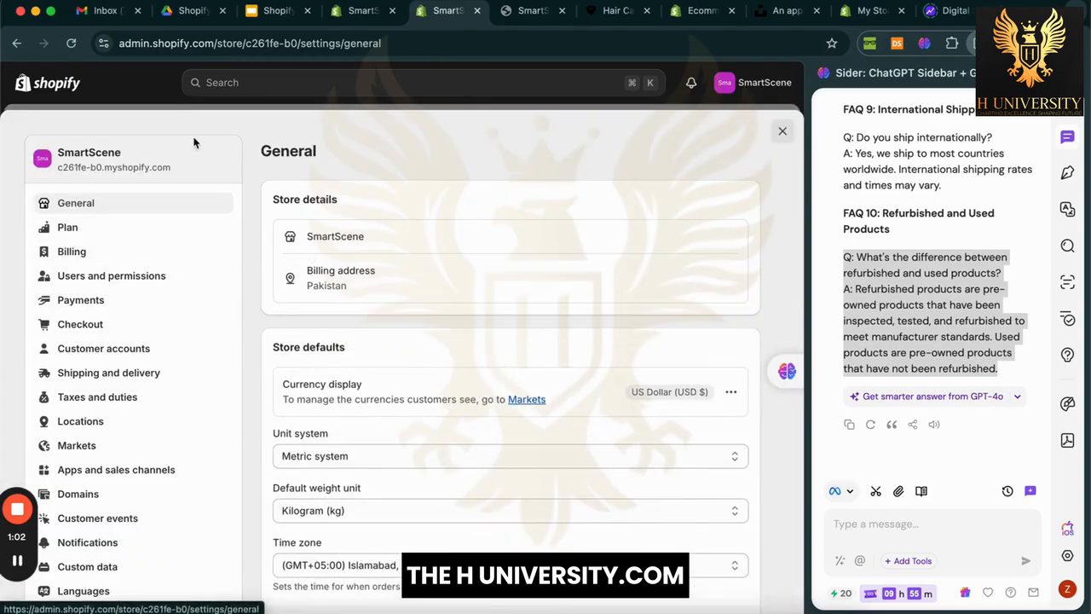
scroll(177, 237, down, 5)
scroll(177, 237, down, 6)
scroll(122, 243, up, 3)
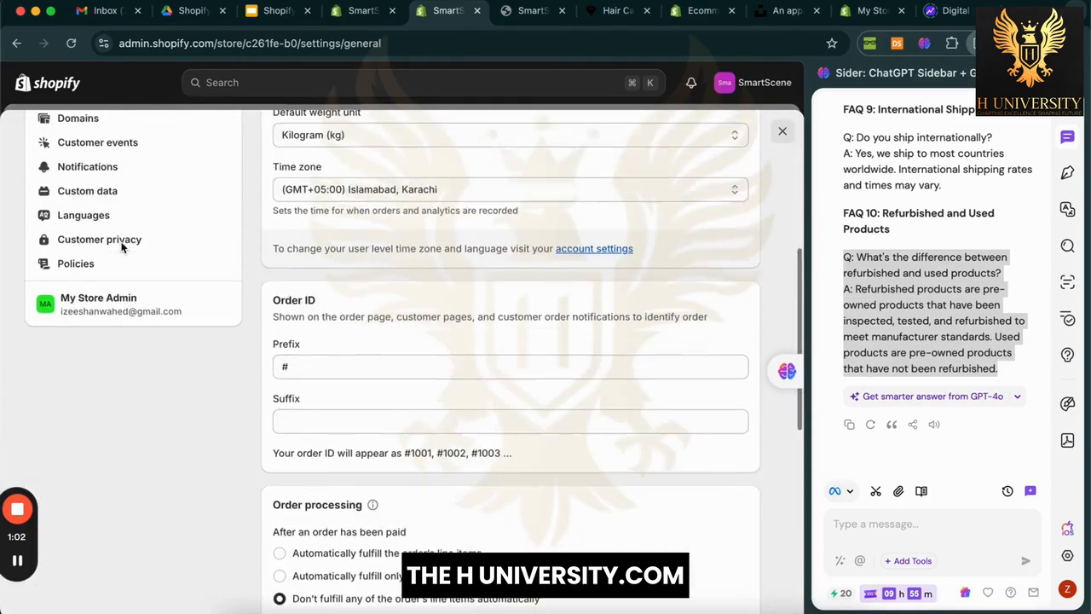
scroll(125, 288, up, 4)
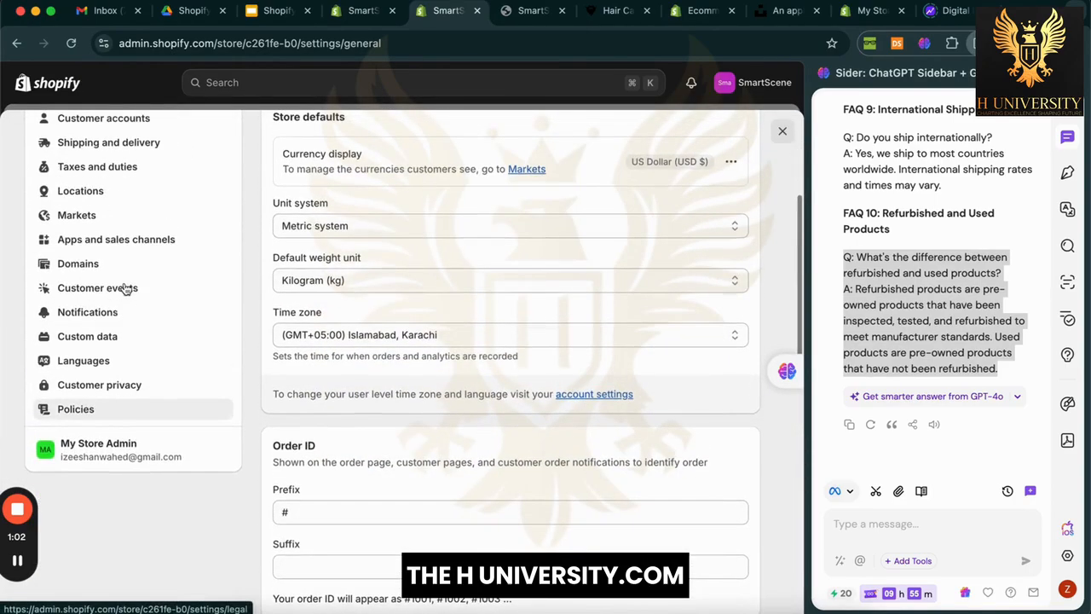
click(114, 413)
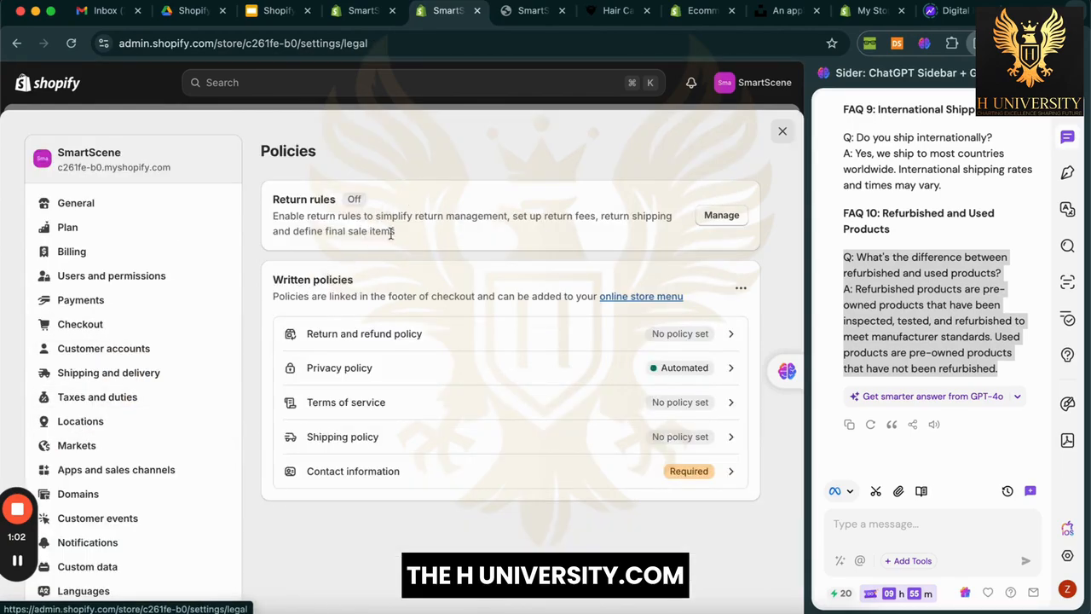
Step: Open the return and refund policy and fill it with the ready-made template
click(505, 345)
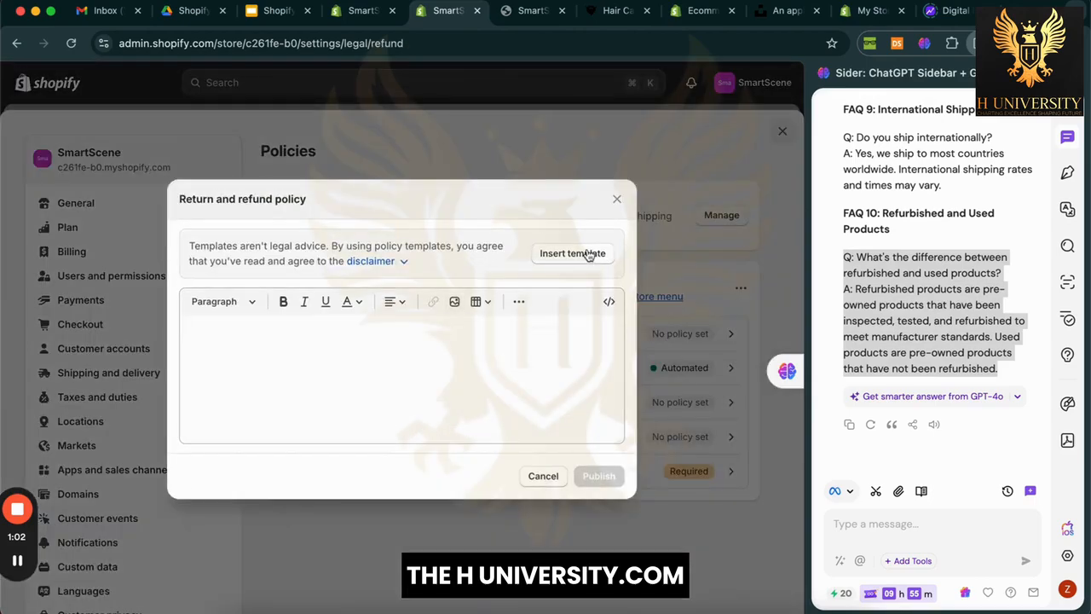
click(589, 255)
scroll(509, 317, up, 10)
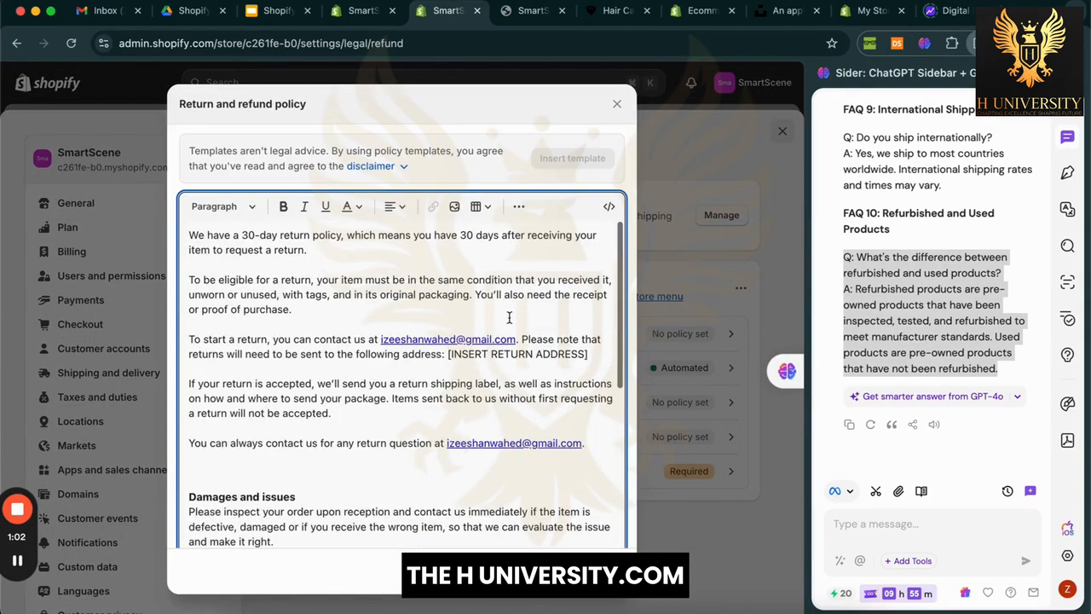
Step: Remove the extra blank lines above the Damages and issues, Exceptions, Exchanges and European Union headings in the return and refund policy
scroll(366, 433, down, 3)
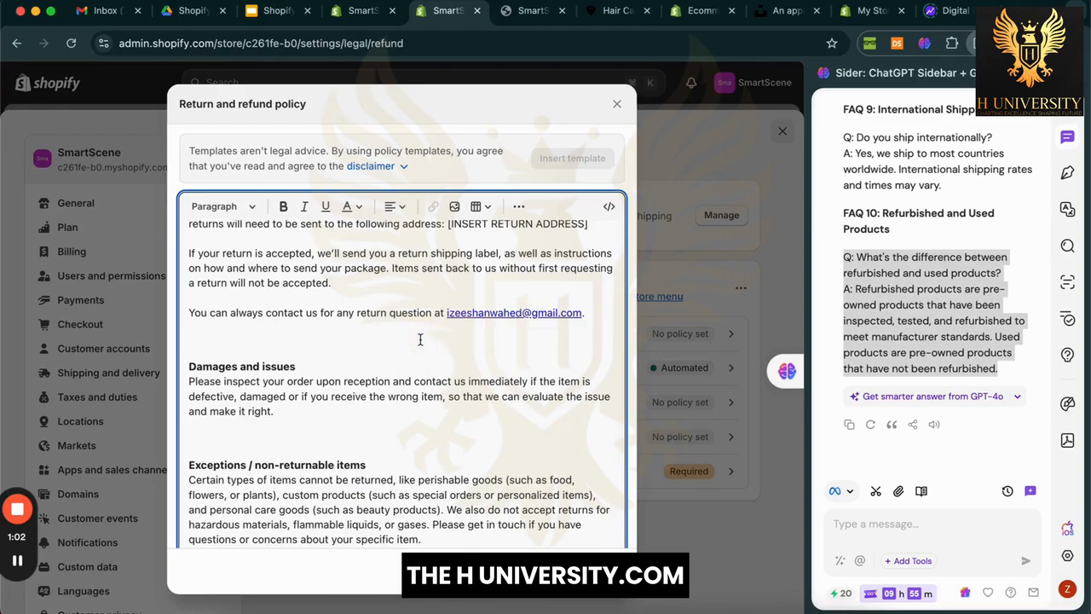
key(BackSpace)
scroll(511, 331, up, 3)
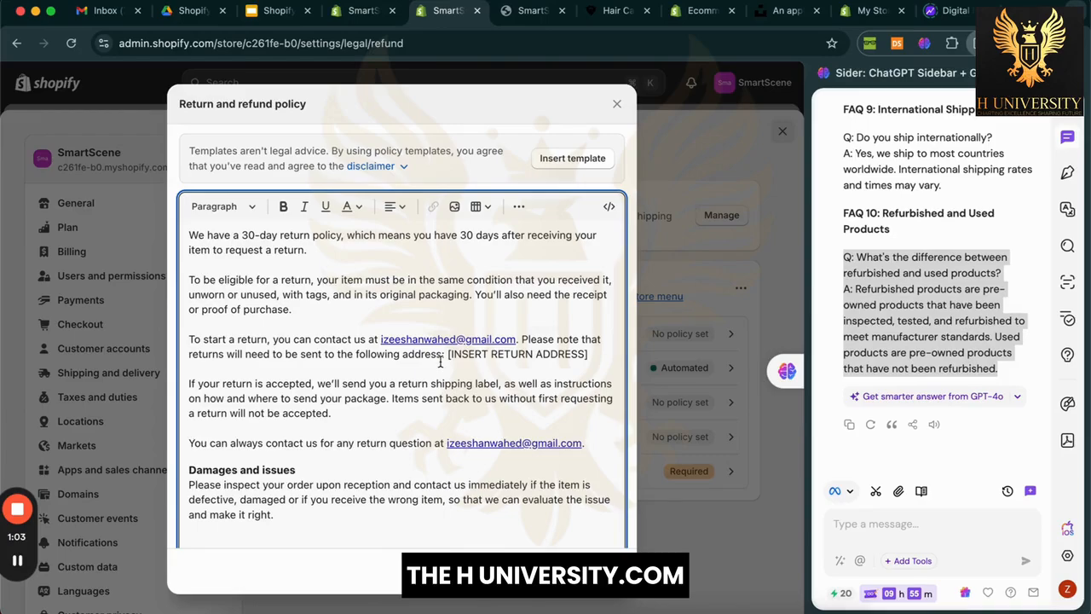
scroll(440, 361, down, 4)
key(BackSpace)
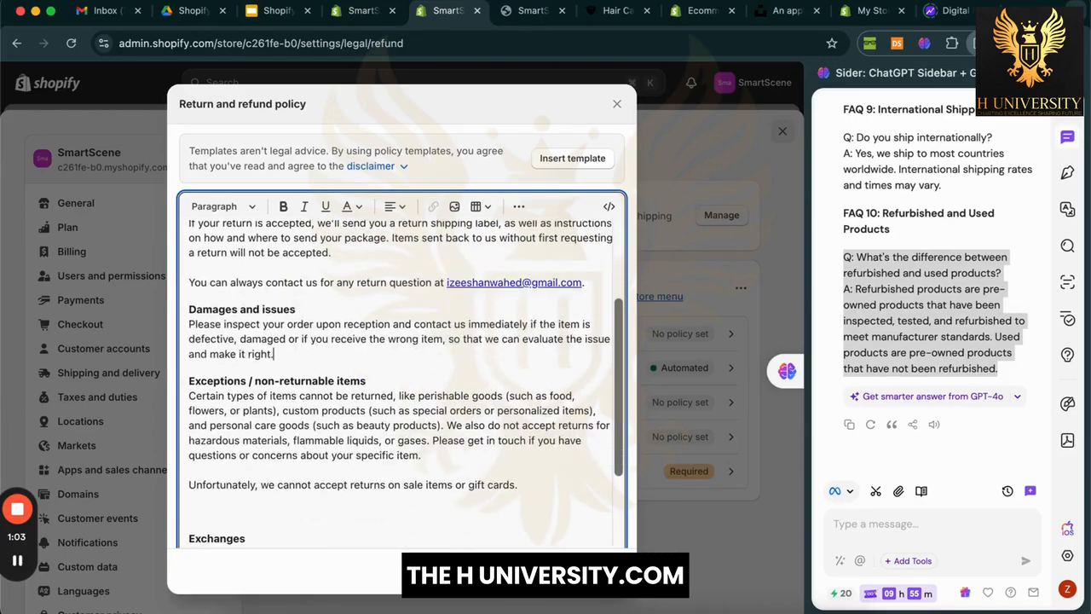
scroll(376, 499, down, 2)
key(BackSpace)
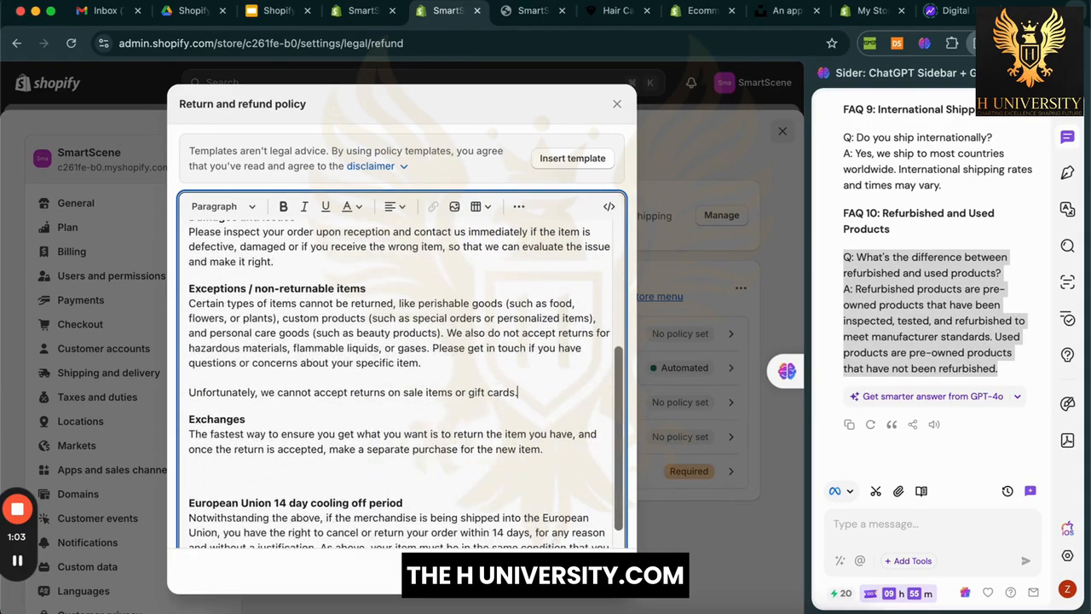
key(BackSpace)
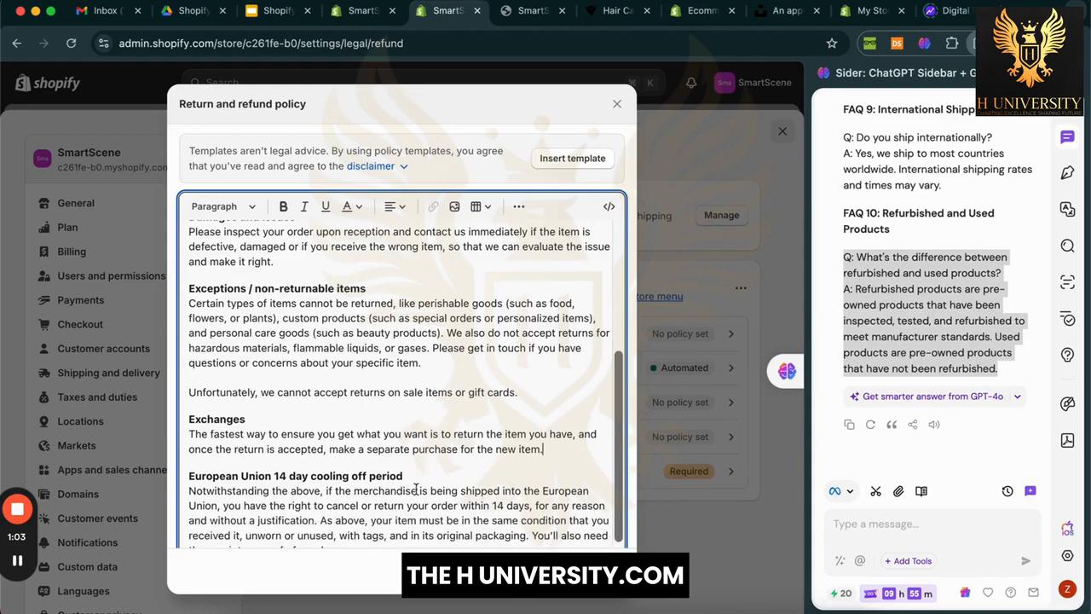
Step: Remove the extra blank lines above the Refunds heading and publish the return and refund policy
scroll(400, 499, down, 4)
click(429, 406)
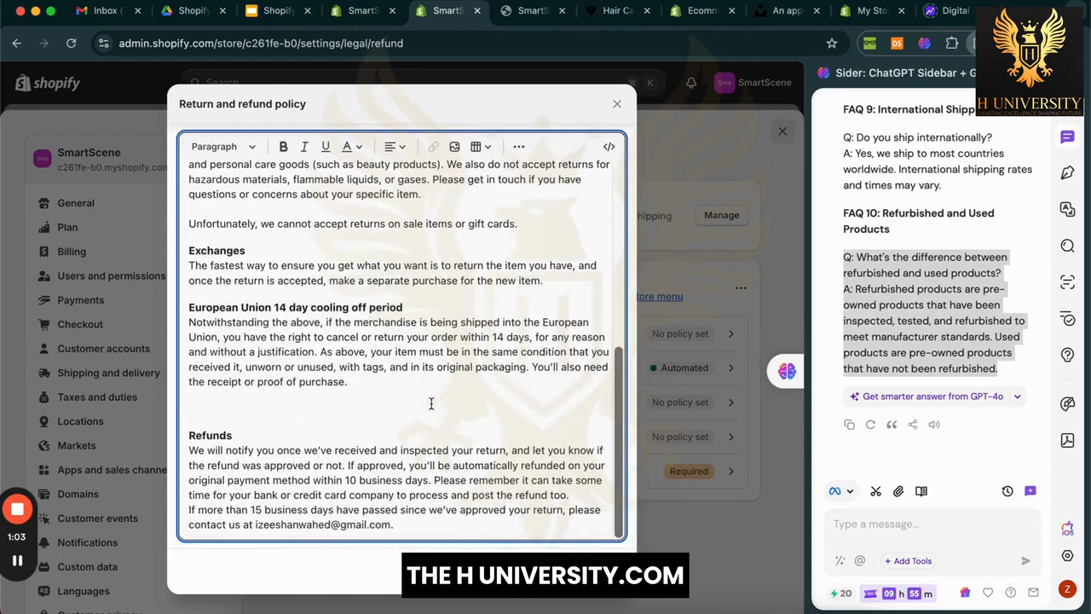
key(BackSpace)
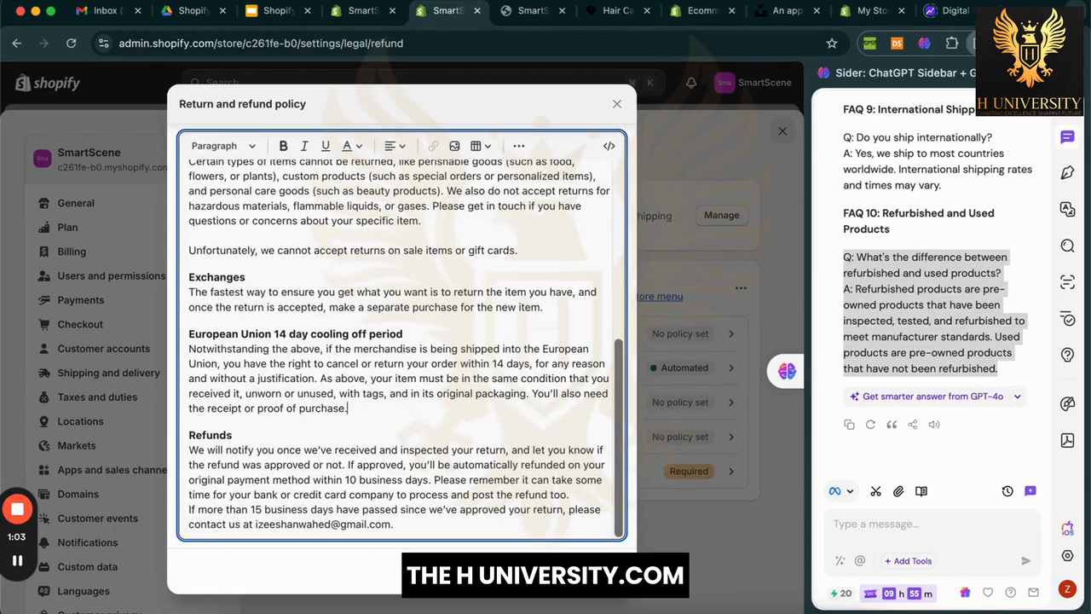
click(607, 572)
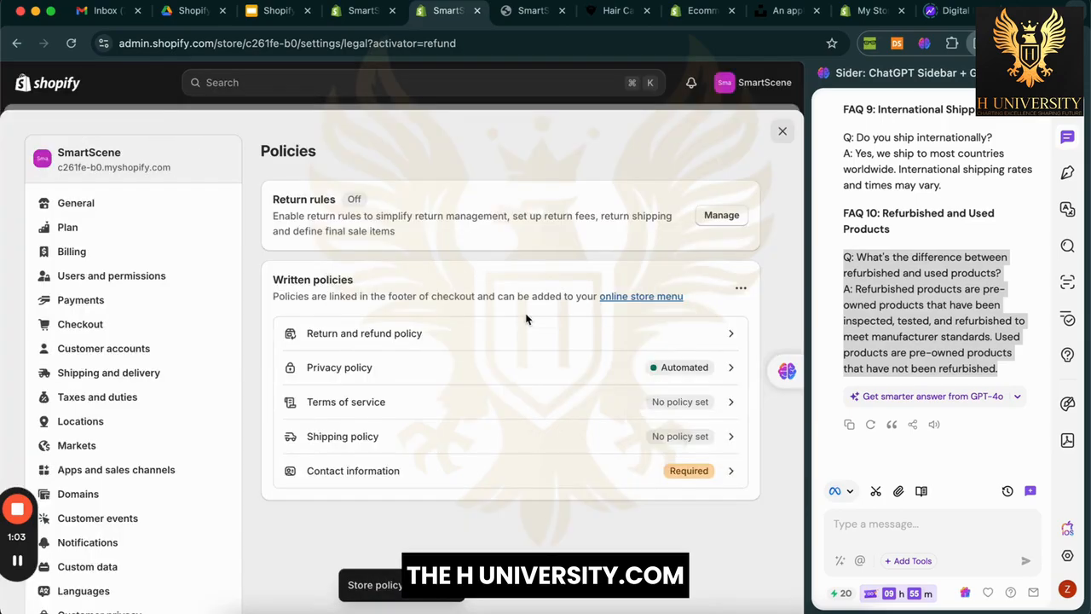
Step: View the automated privacy policy and close it without changes
click(517, 368)
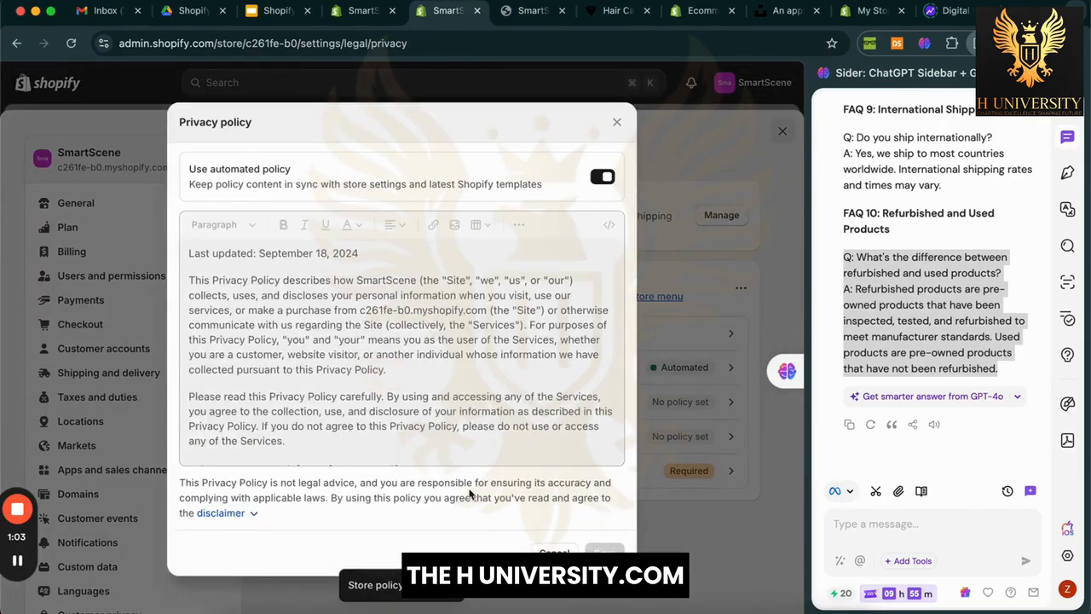
click(555, 549)
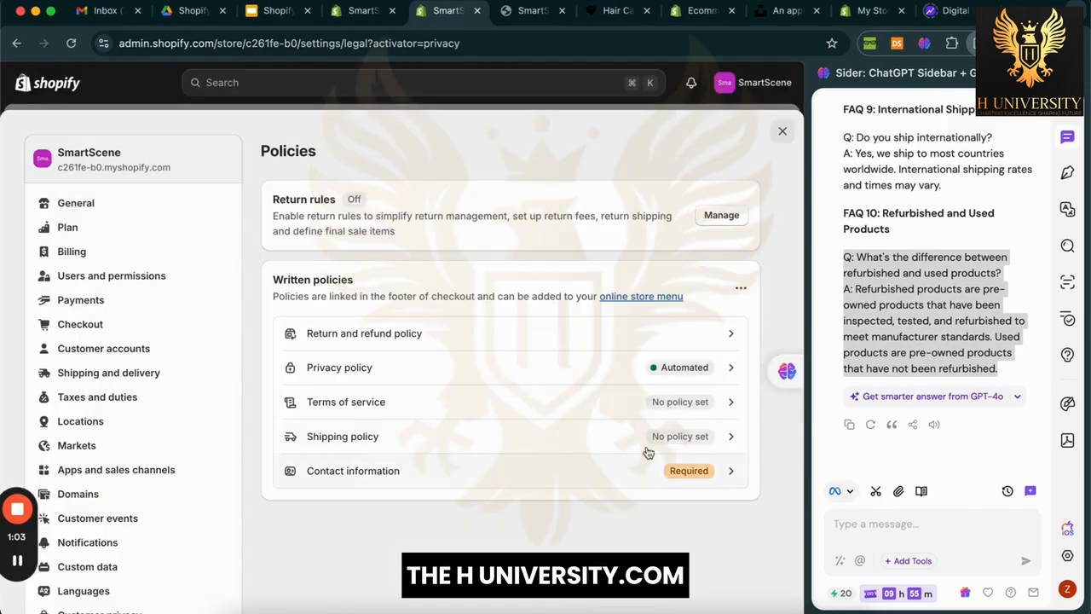
Step: Open the terms of service policy and fill it with the ready-made template
click(534, 418)
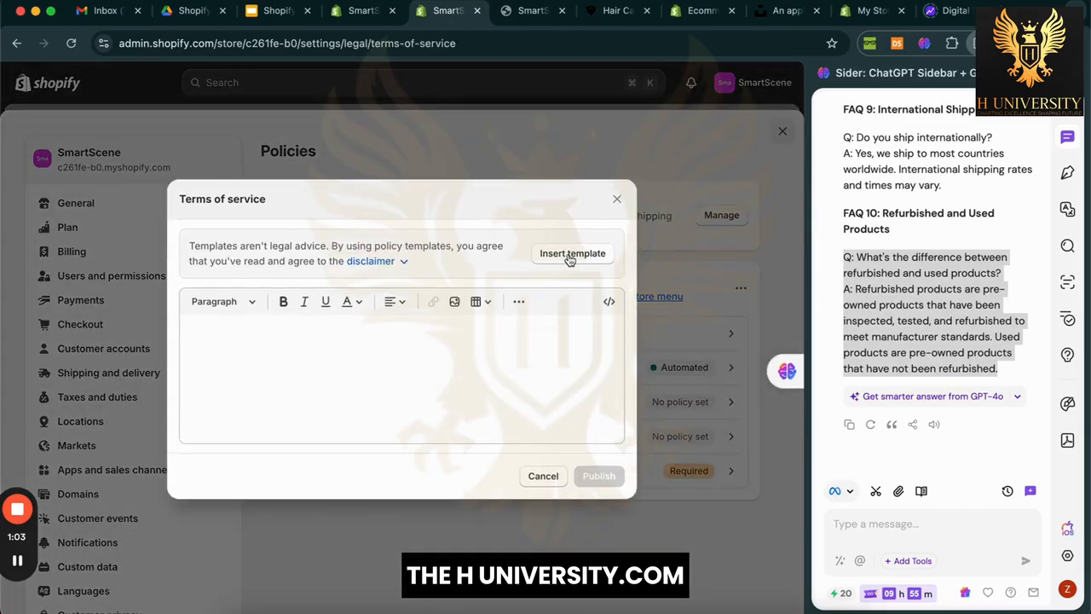
click(569, 254)
scroll(469, 343, up, 5)
scroll(469, 343, up, 15)
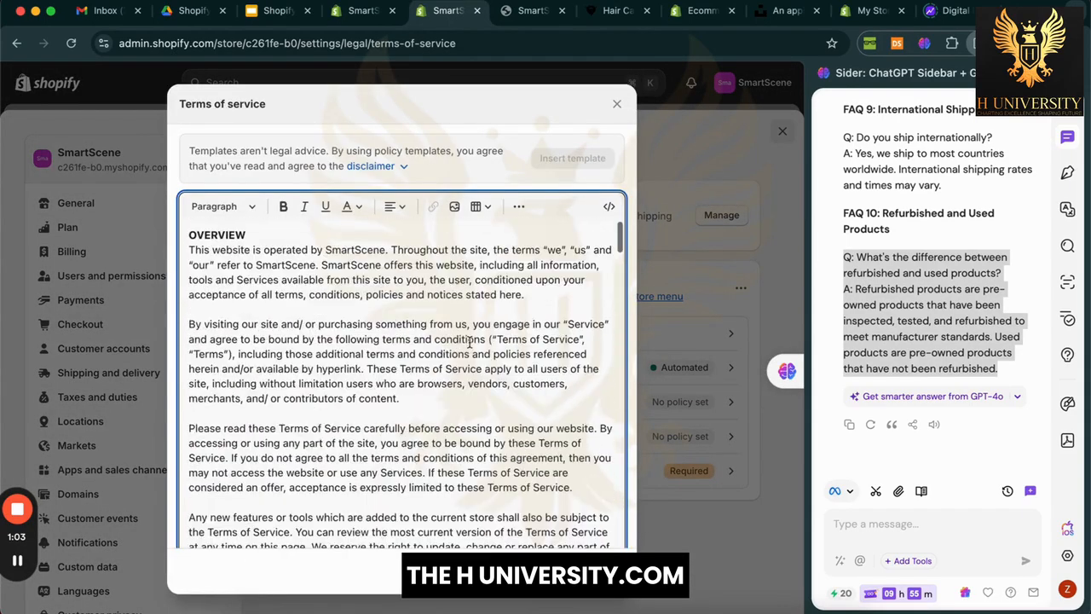
Step: Read through the terms of service, including the contact information in section 20, and publish the policy
scroll(469, 343, down, 20)
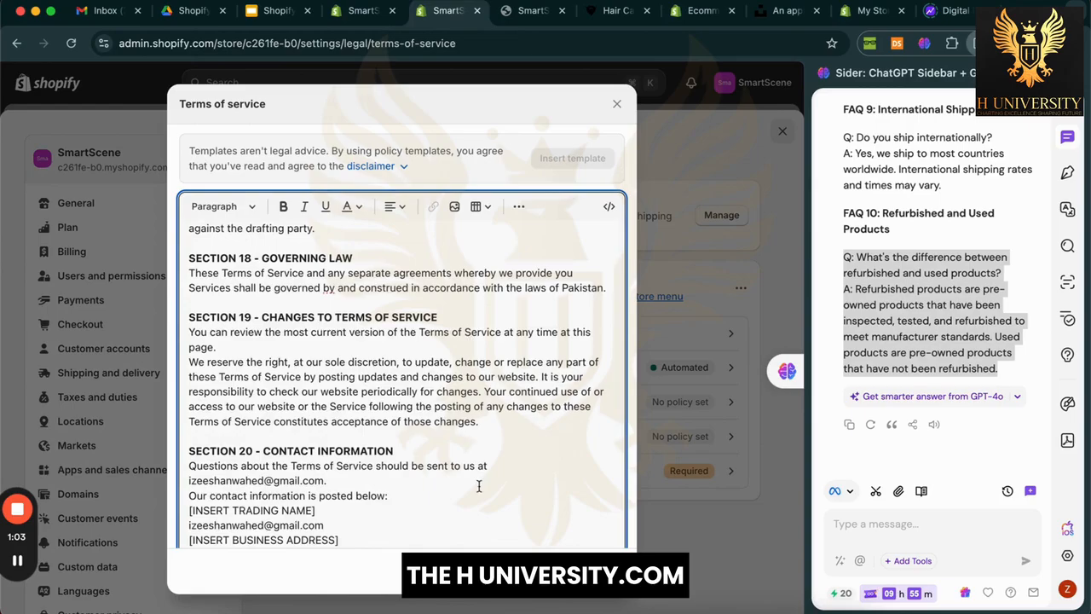
drag(362, 540, 162, 510)
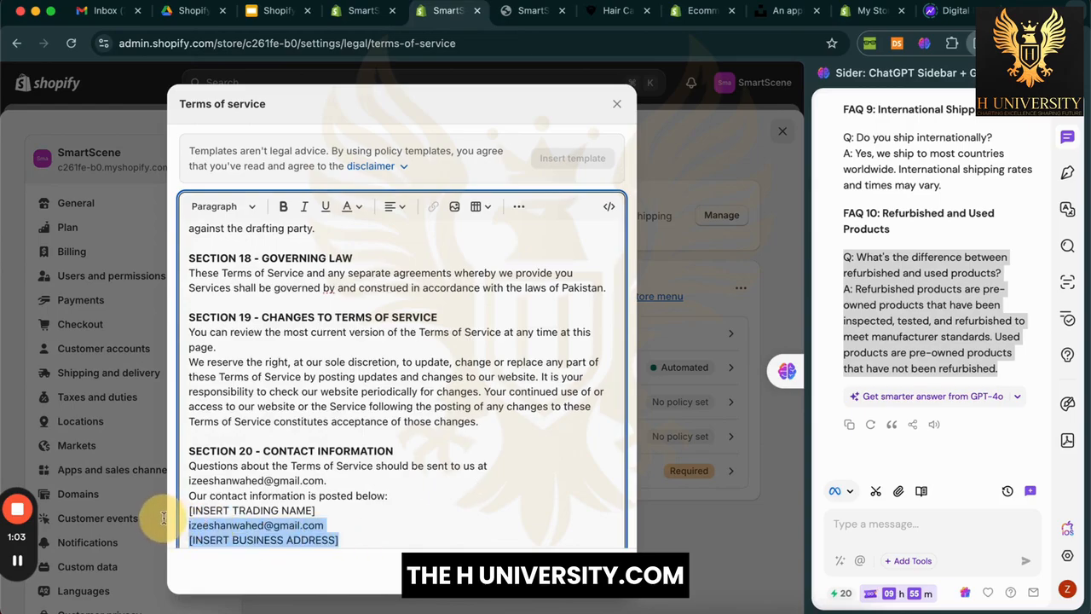
click(467, 469)
scroll(555, 468, up, 20)
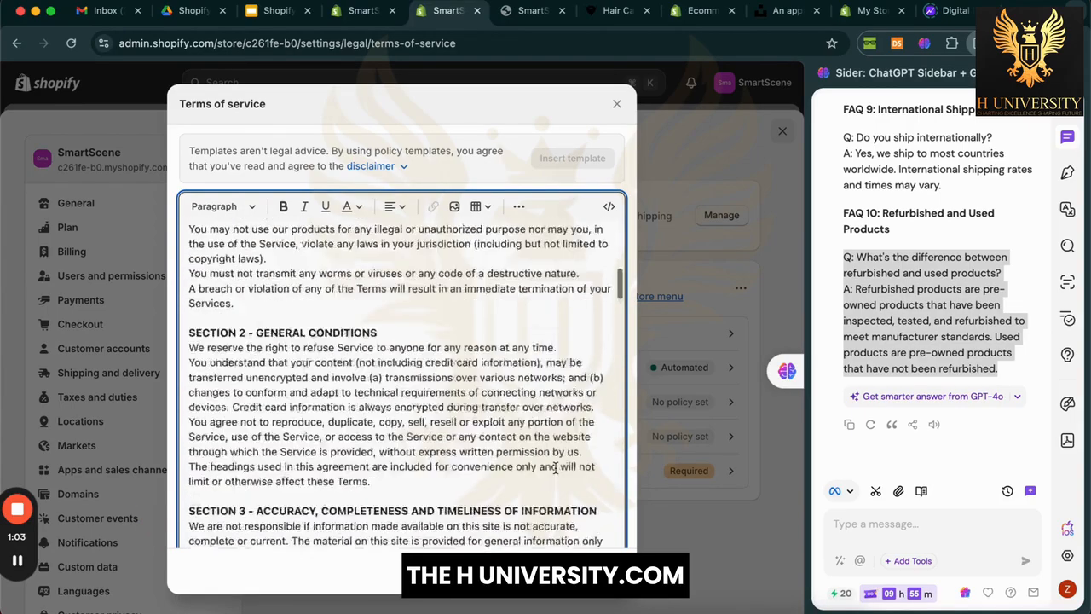
scroll(562, 497, down, 12)
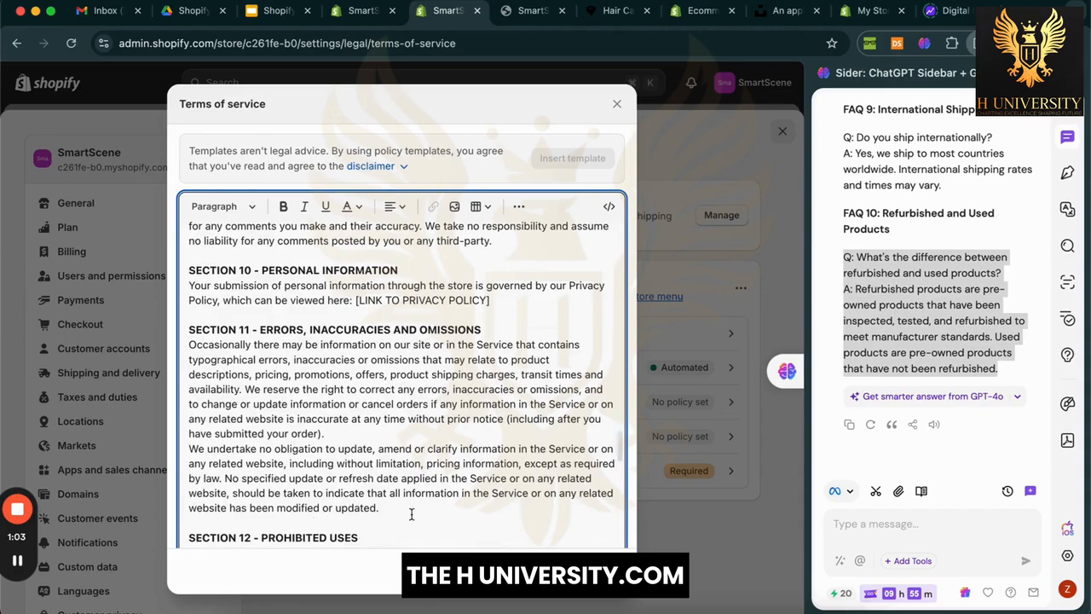
scroll(411, 514, down, 8)
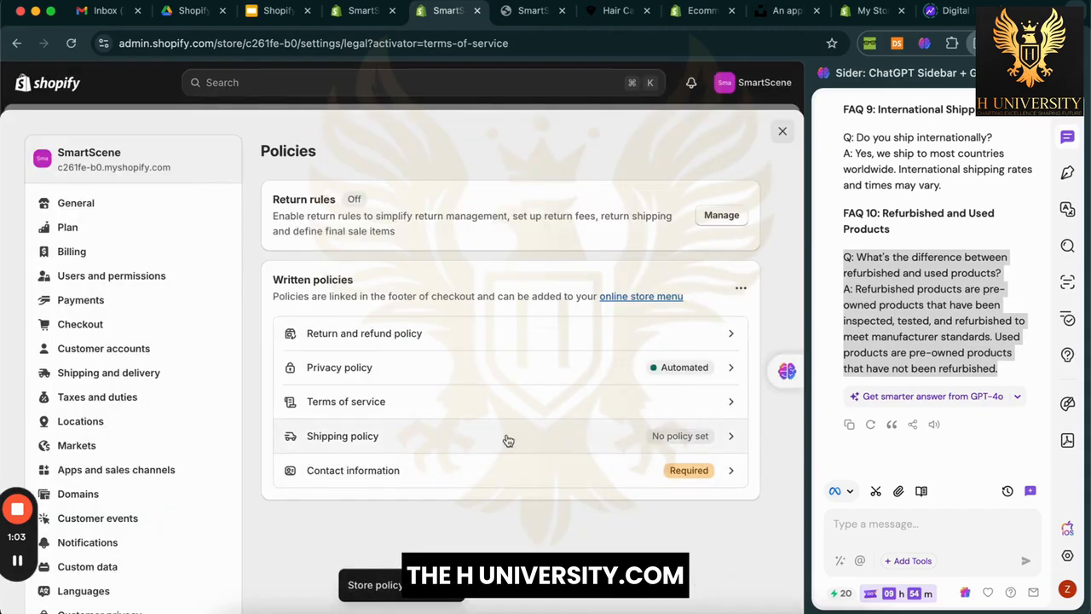
Step: Open the shipping policy and ask the AI assistant to "Write the shipping policy page content."
click(508, 438)
click(373, 322)
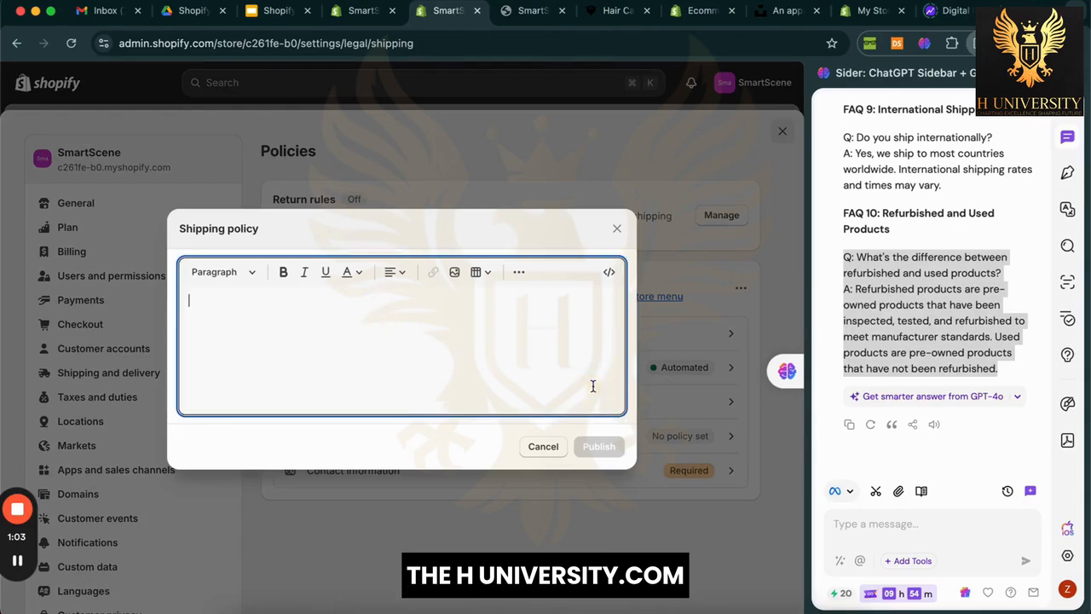
click(966, 537)
text(Wr)
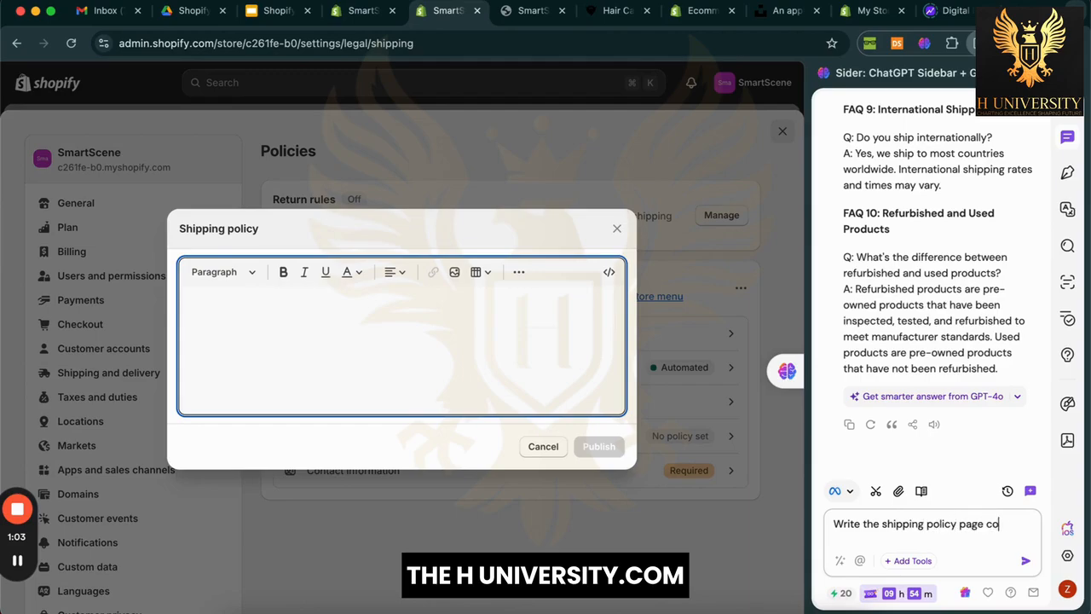
key(Return)
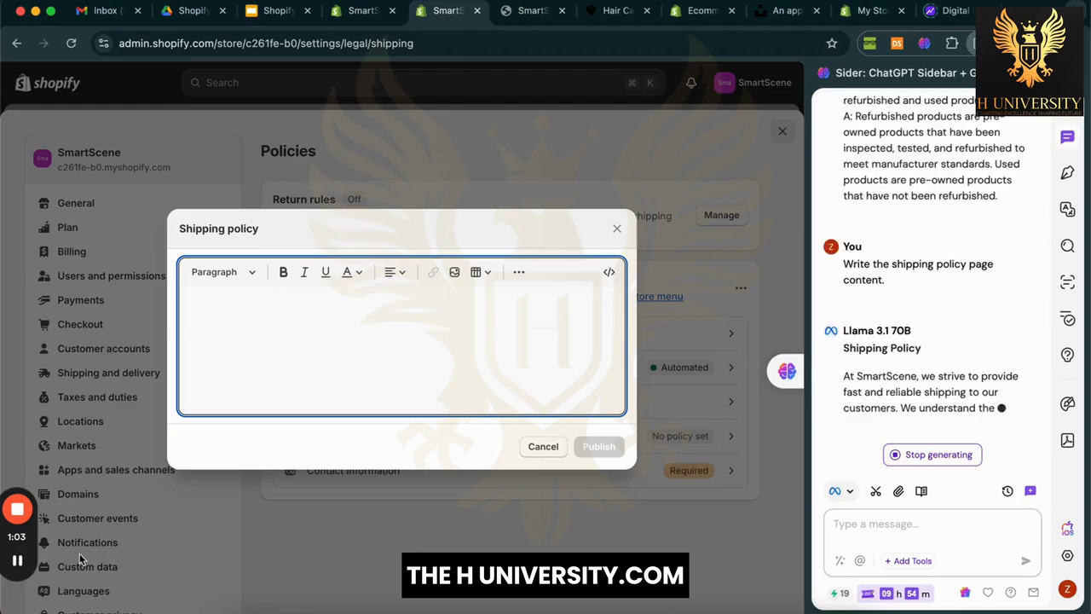
Step: Read through the generated shipping policy and tell the AI assistant to "keep it short"
scroll(992, 254, up, 10)
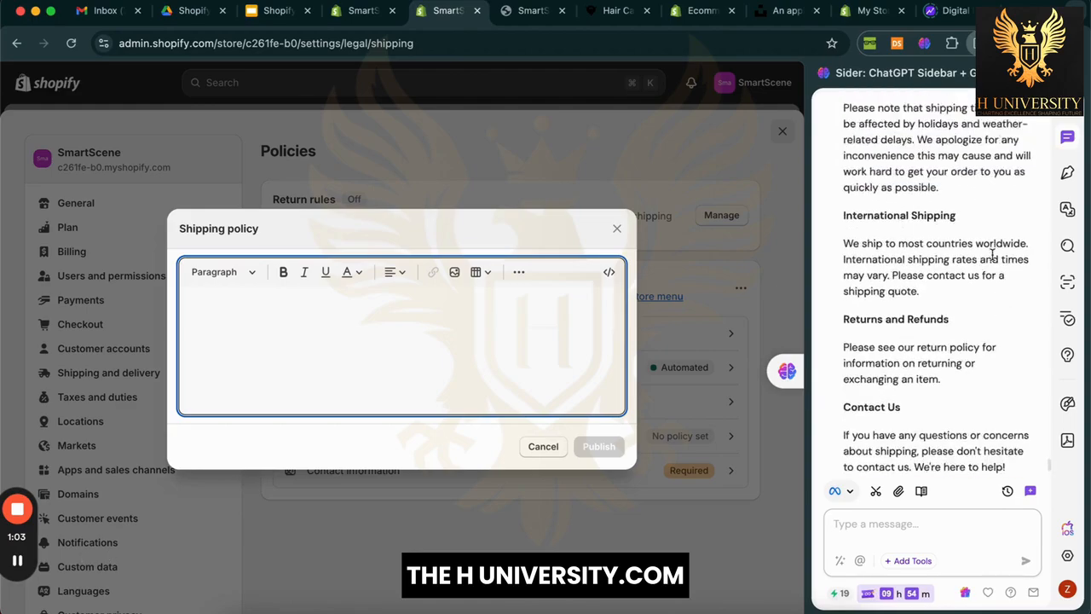
scroll(992, 254, up, 2)
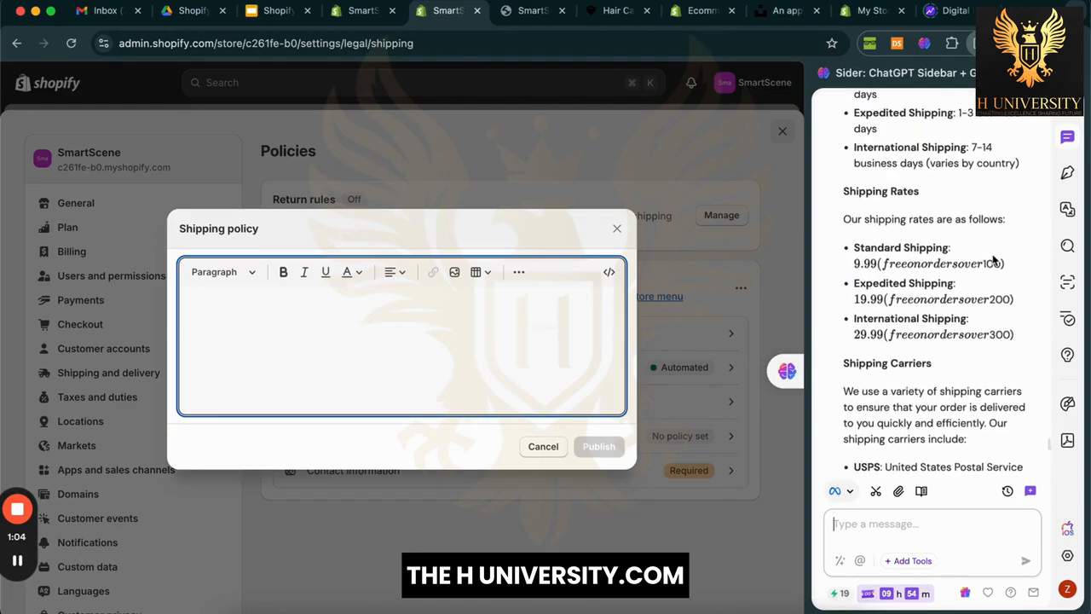
scroll(993, 259, up, 9)
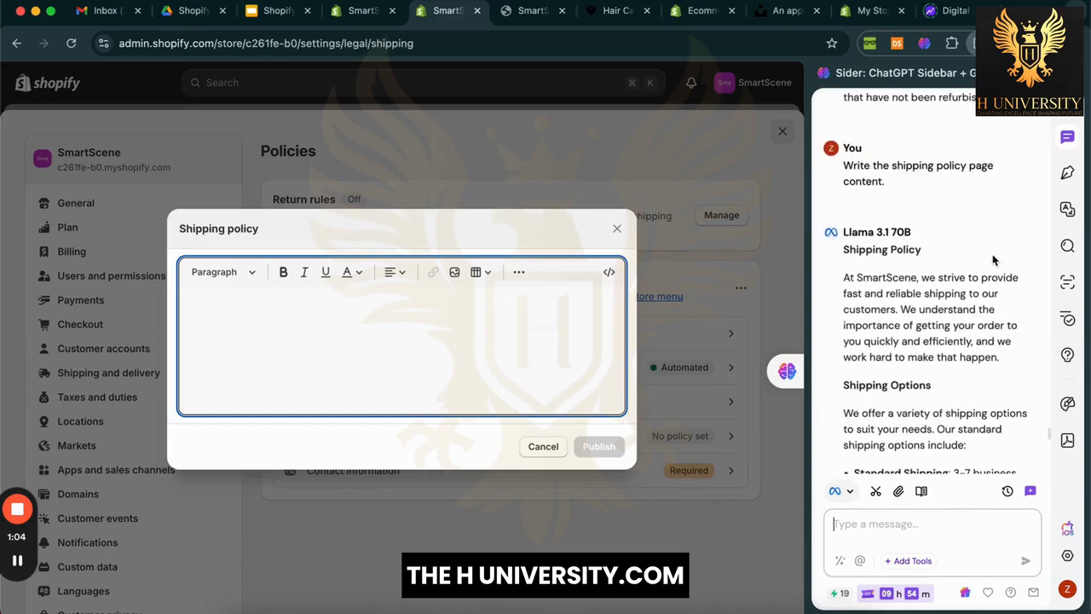
scroll(993, 258, down, 6)
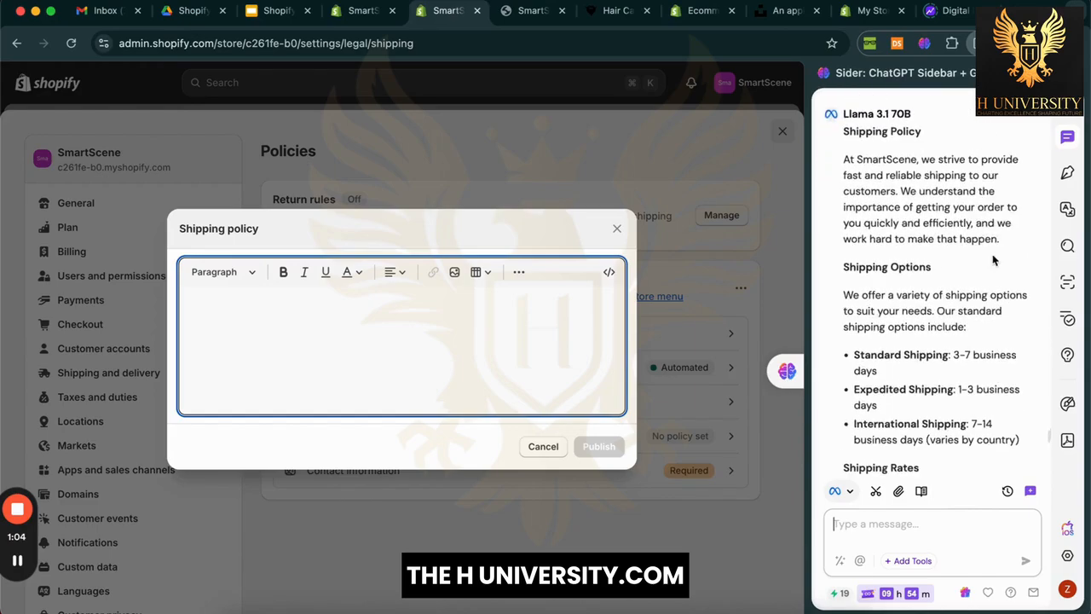
scroll(992, 254, down, 9)
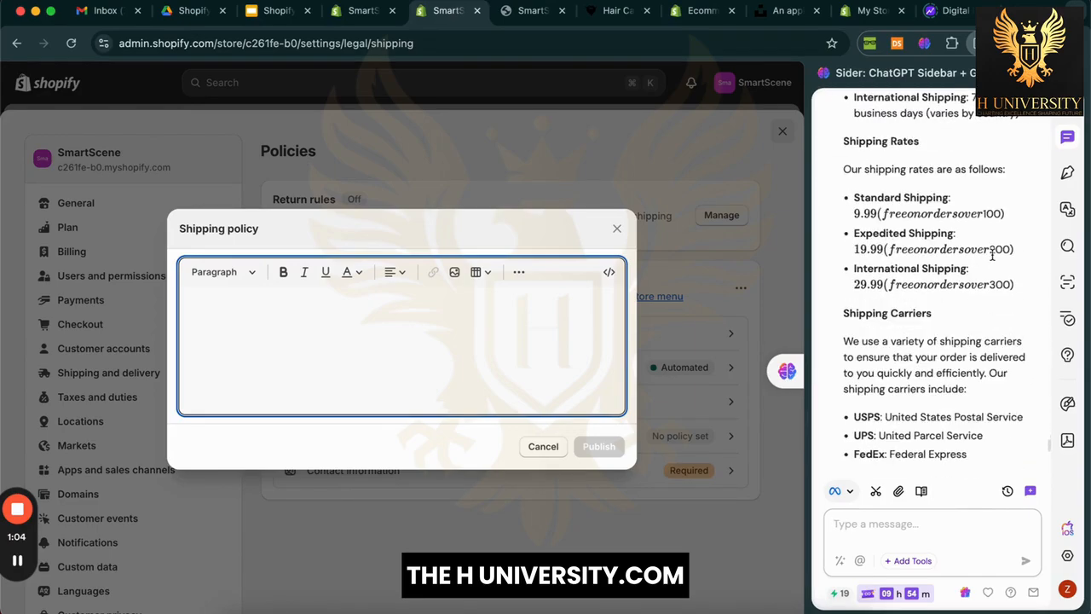
scroll(992, 254, down, 3)
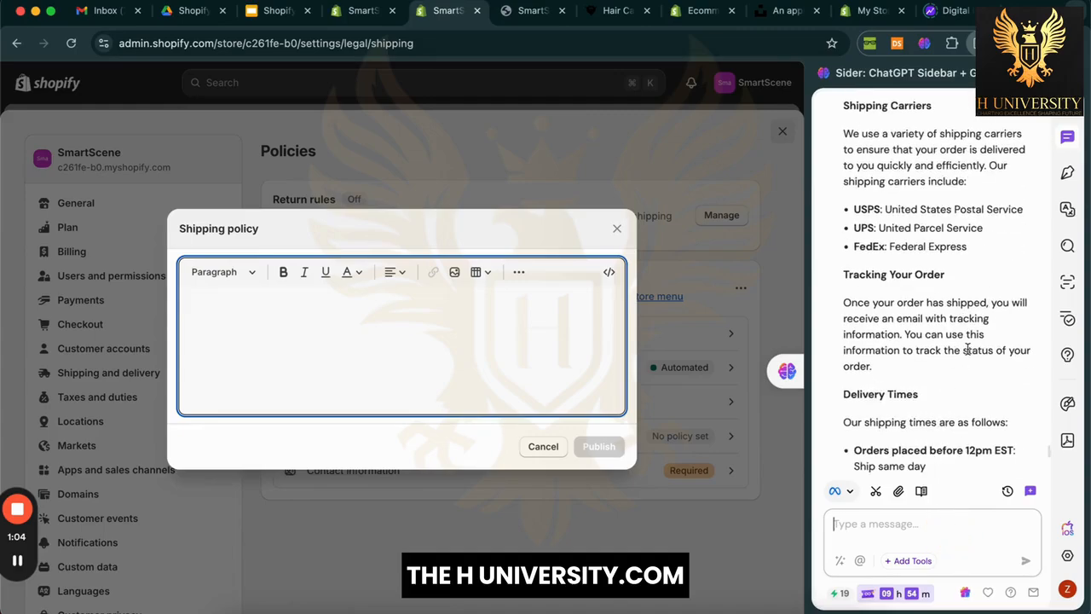
scroll(966, 351, down, 9)
text(keep)
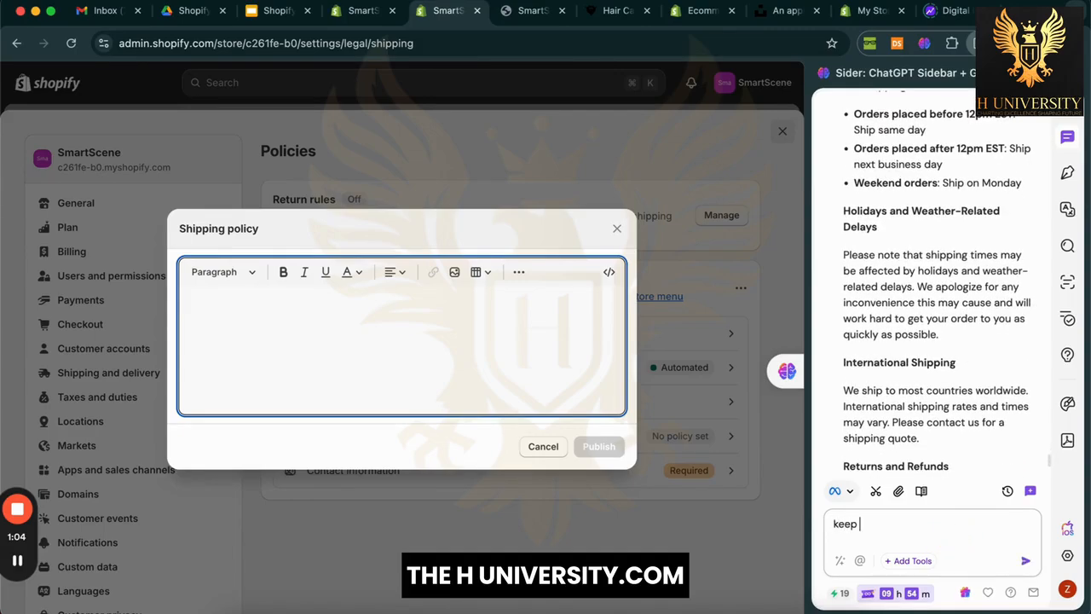
text( it short)
key(Return)
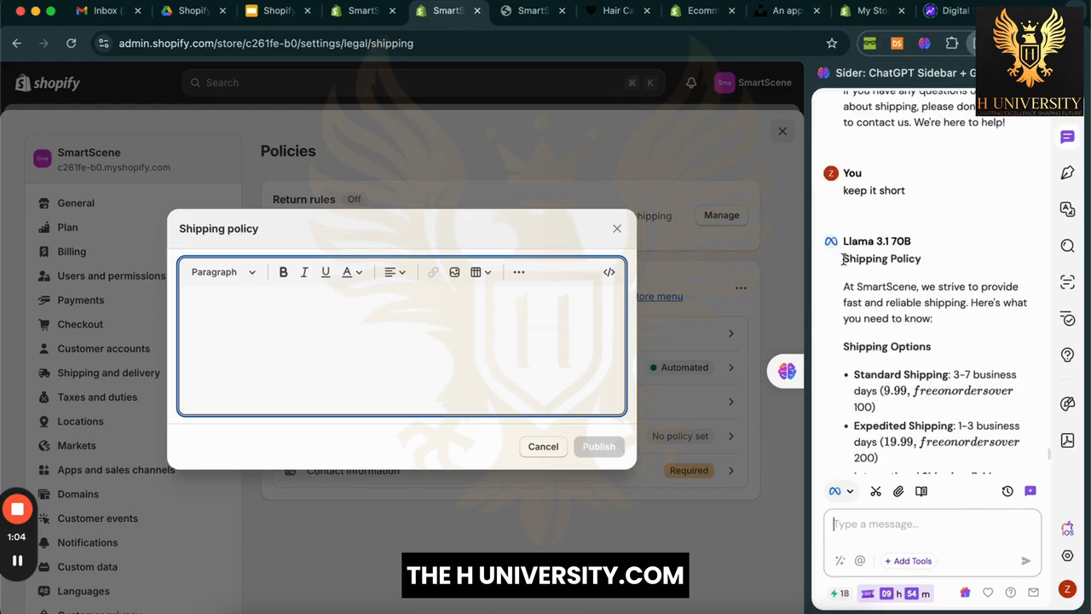
Step: Copy the shortened shipping policy text, without its title, into the store's shipping policy editor
drag(844, 284, 1037, 375)
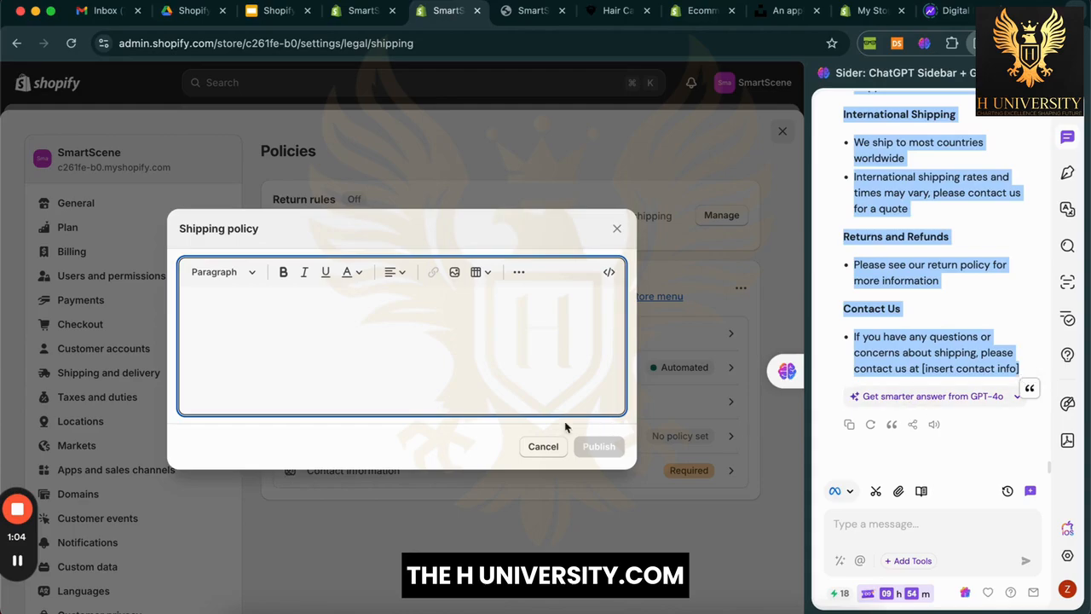
click(537, 384)
text(At SmartScene, we strive to provide fast and reliable shipping. Here's what you need to know: Shipping Options Standard Shipping: 3-7 business days (9.99,freeonordersover100) Expedited Shipping: 1-3 business days (19.99,freeonordersover200) International Shipping: 7-14 business days (29.99,freeonordersover300) Tracking and Delivery Tracking information will be sent via email once your order has shipped Orders are typically processed and shipped within 1-2 business days International Shipping We ship to most countries worldwide International shipping rates and times may vary, please contact us for a quote Returns and Refunds Please see our return policy for more information Contact Us If you have any questions or concerns about shipping, please contact us at [insert contact info])
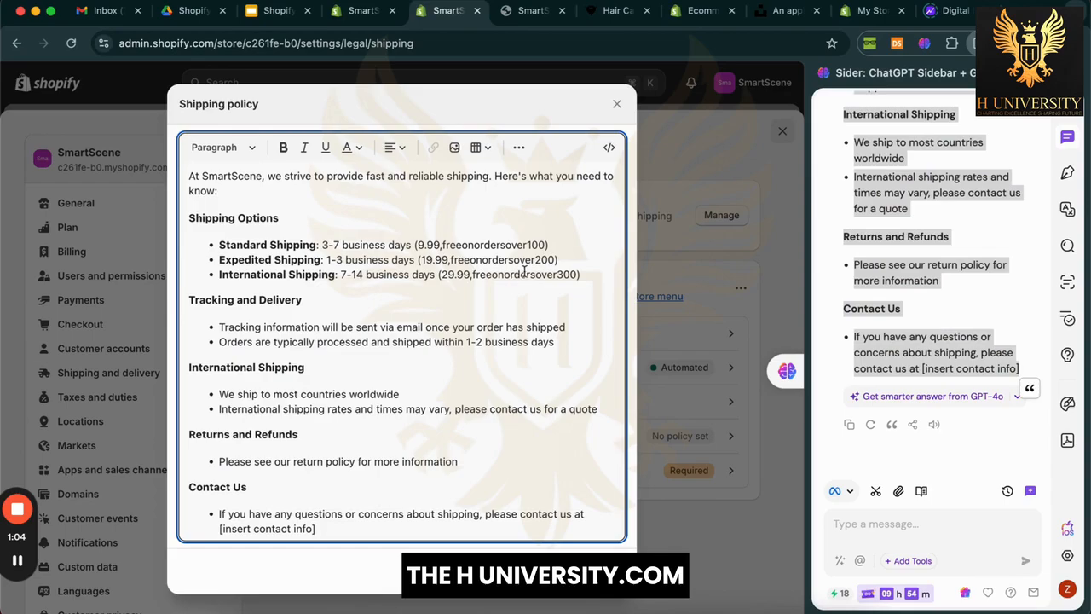
Step: Delete the Shipping Options section, with its heading and bullets, from the shipping policy
drag(596, 277, 185, 217)
key(BackSpace)
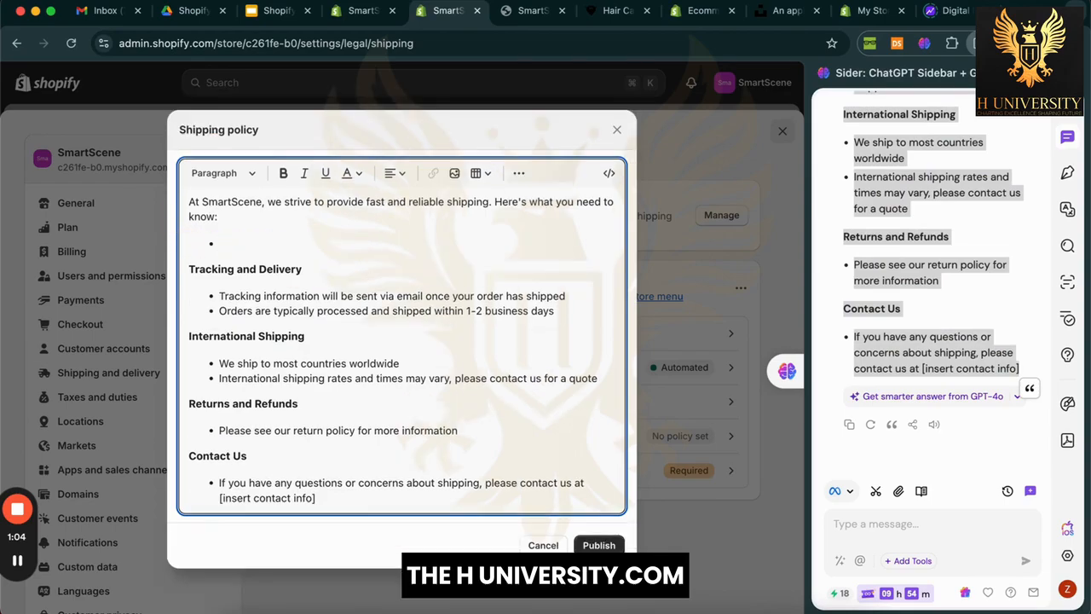
key(BackSpace)
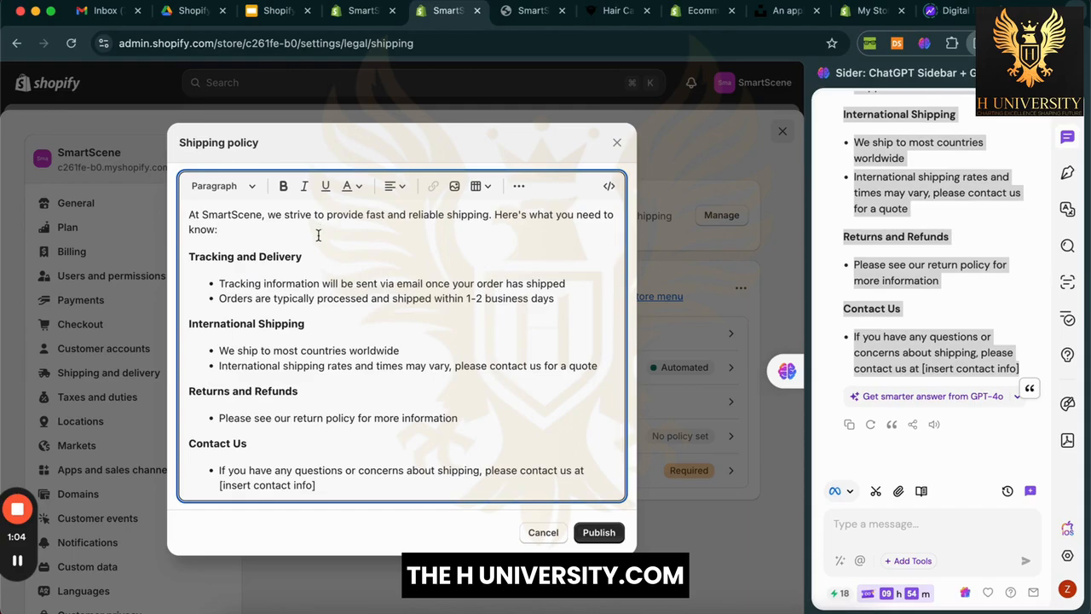
Step: Remove "at [insert contact info]" from the Contact Us bullet so it ends with "please contact us." and publish the shipping policy
click(358, 366)
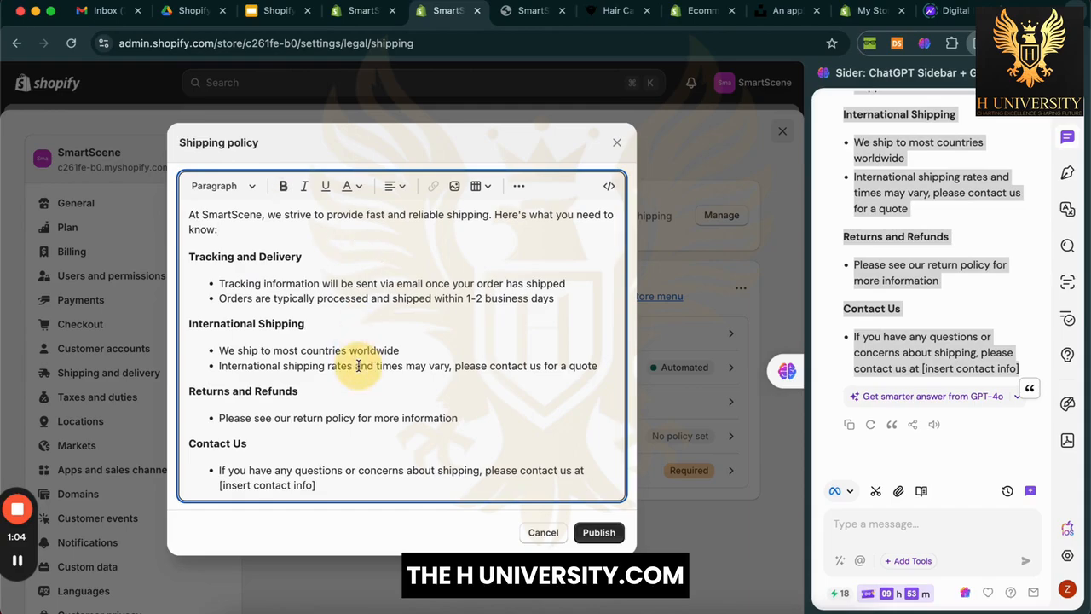
click(386, 446)
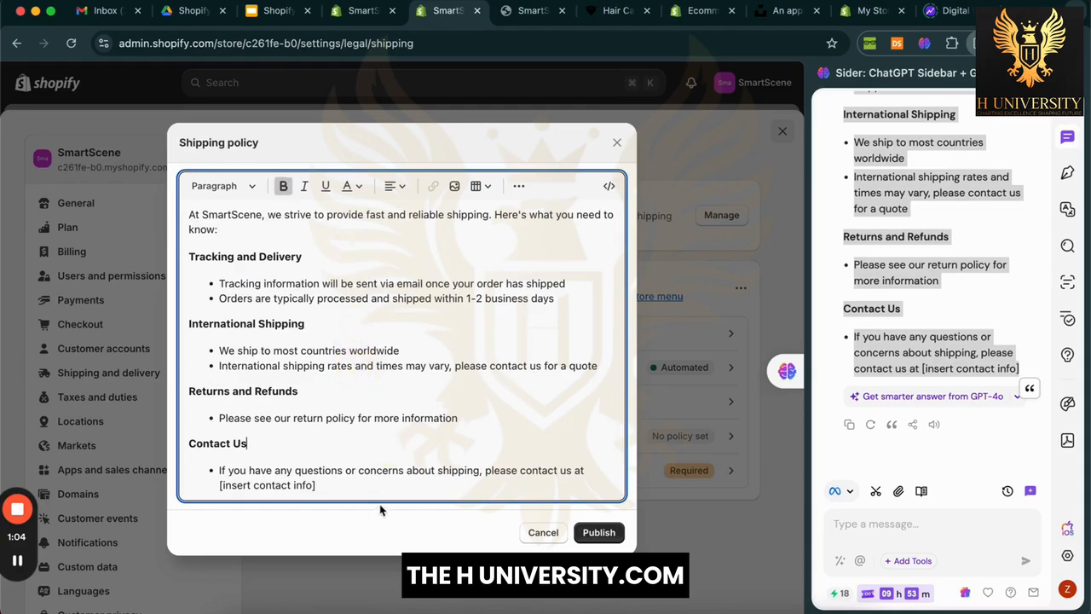
click(398, 486)
drag(574, 462, 580, 480)
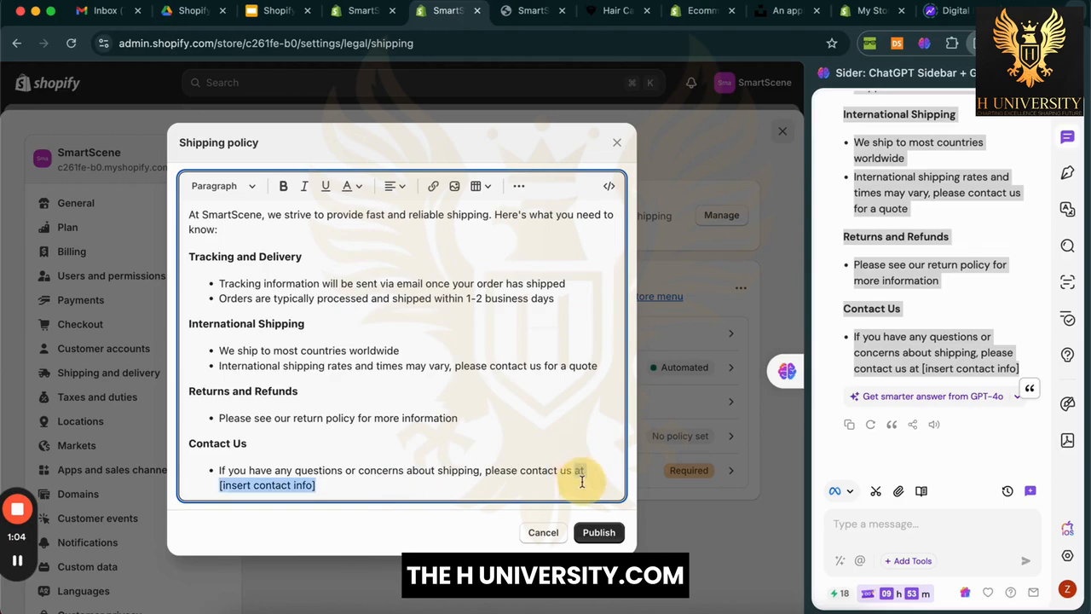
key(BackSpace)
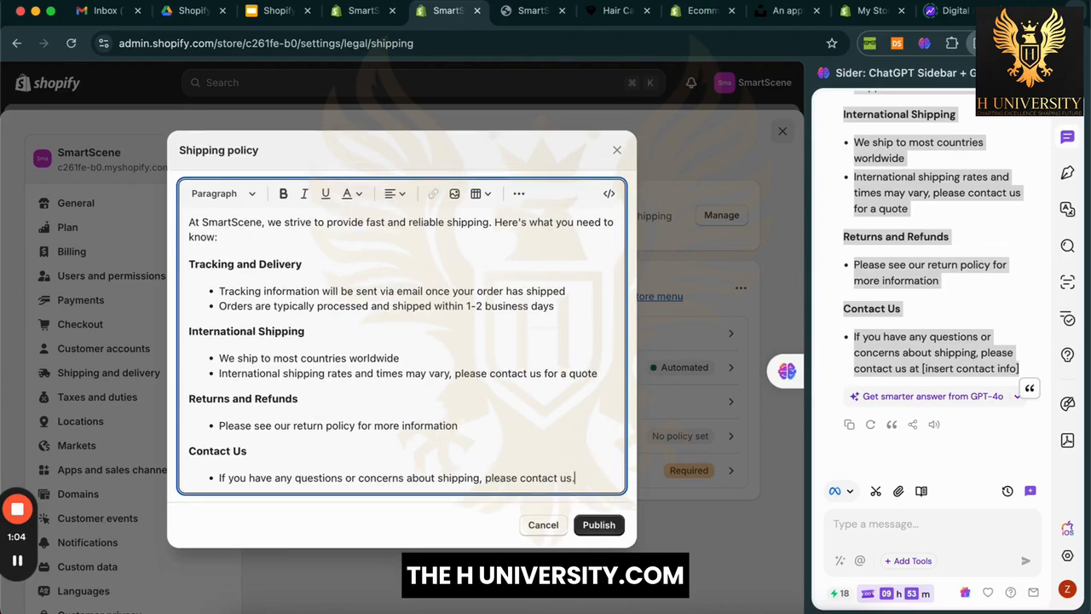
click(611, 518)
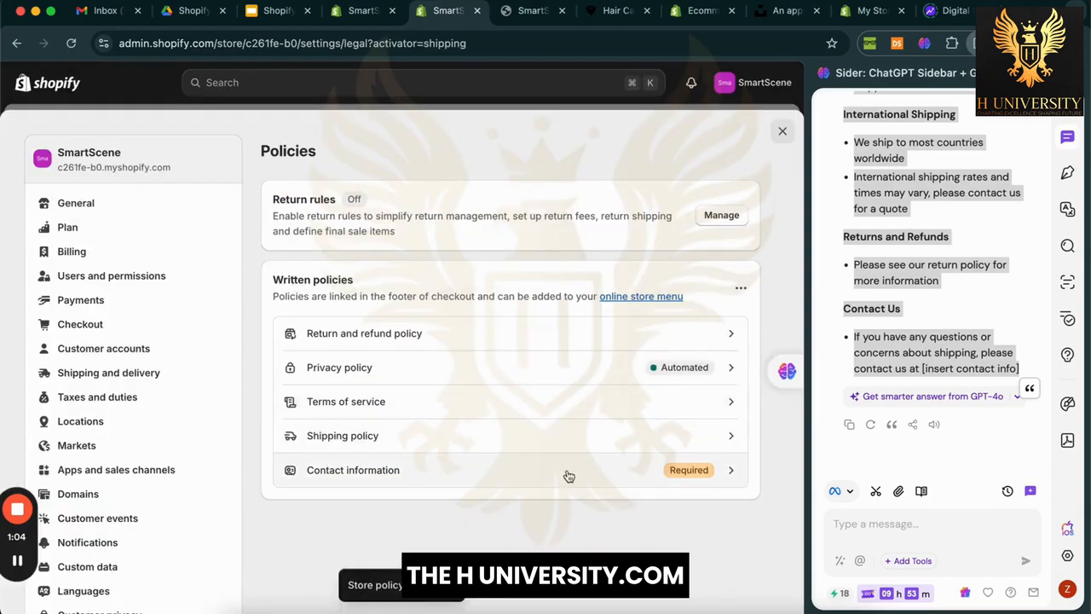
Step: Fill the contact information policy from the built-in template, publish it, and leave the store settings
click(682, 476)
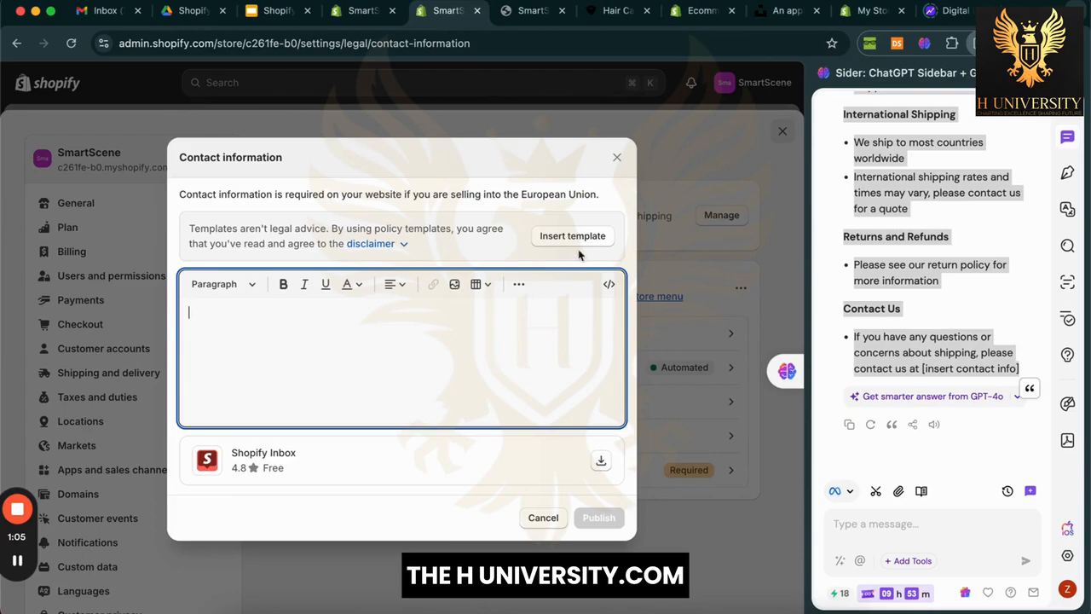
click(597, 236)
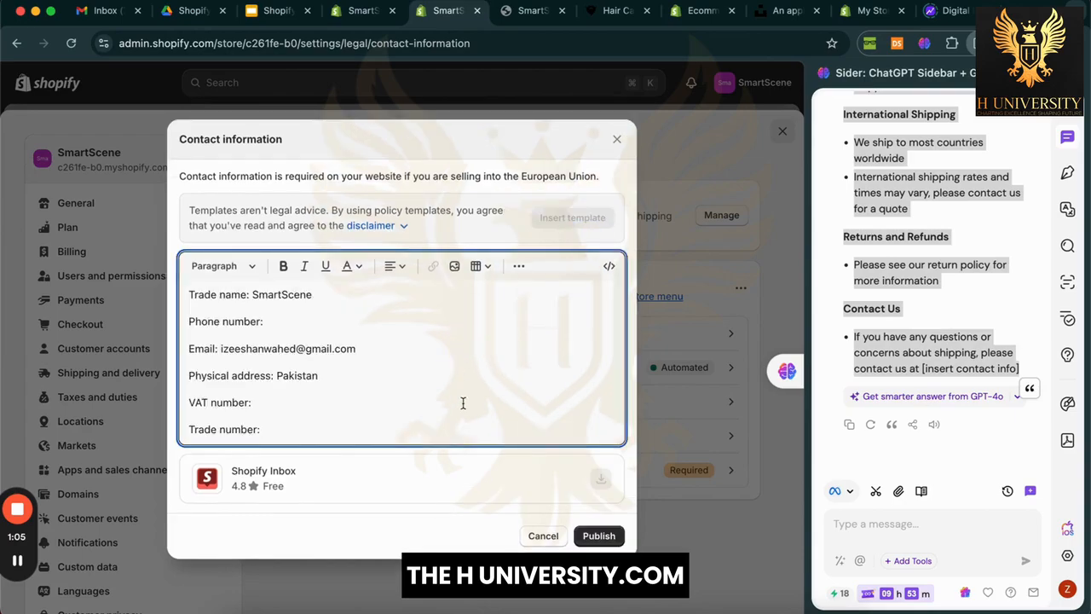
click(596, 538)
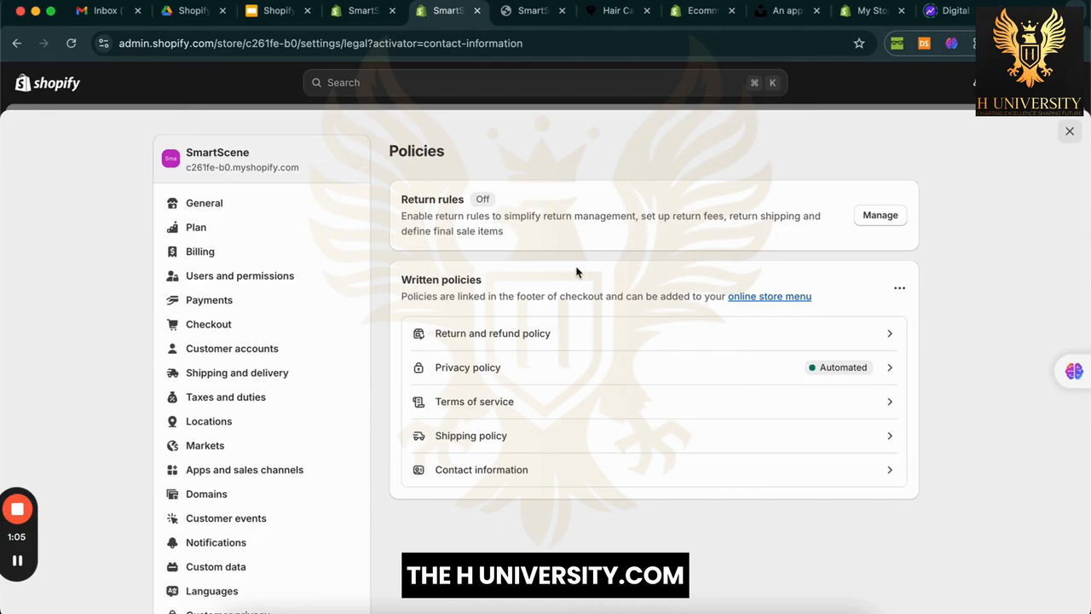
click(278, 79)
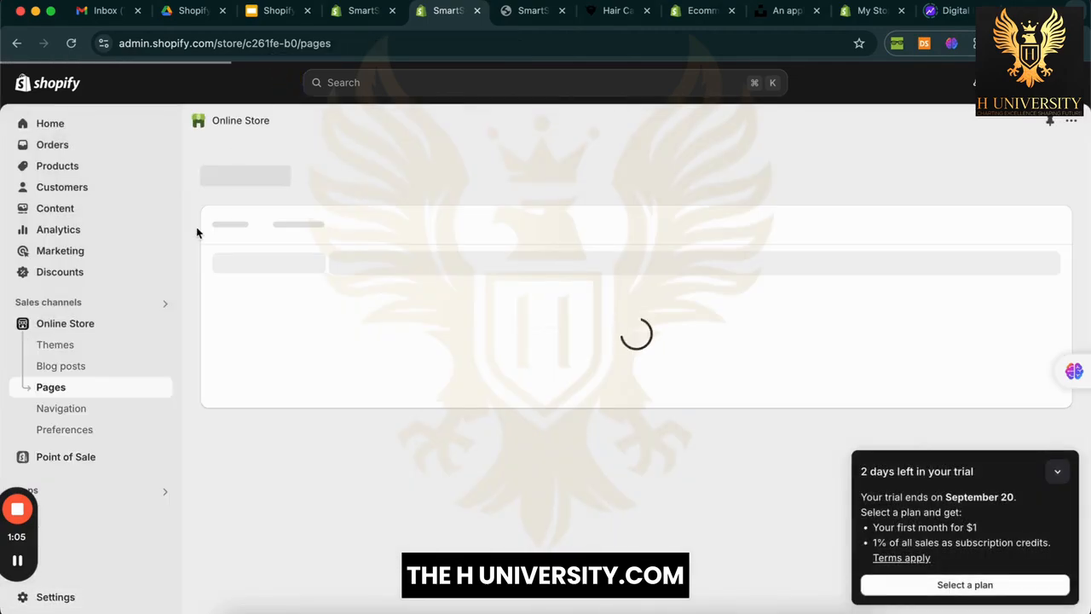
Step: Open the main menu in the store's navigation settings and compare its items with the header links on the storefront
click(530, 10)
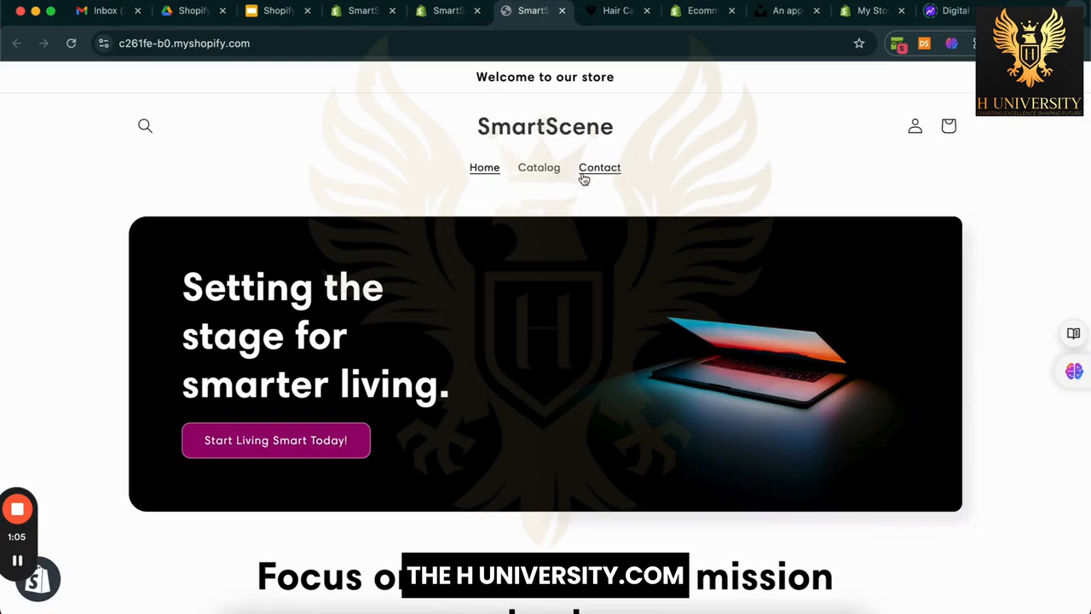
click(417, 12)
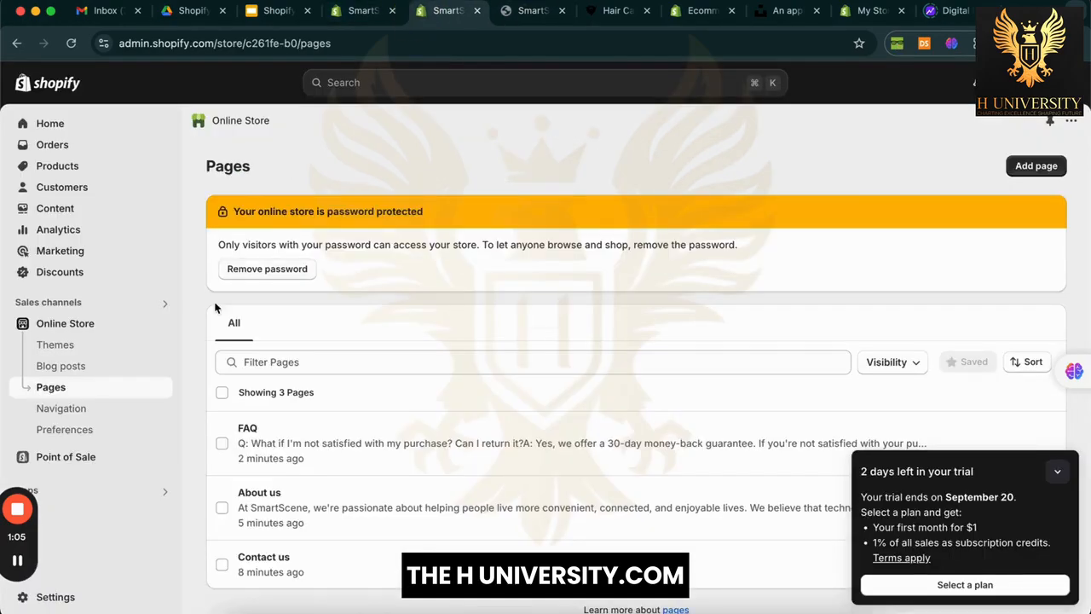
click(96, 413)
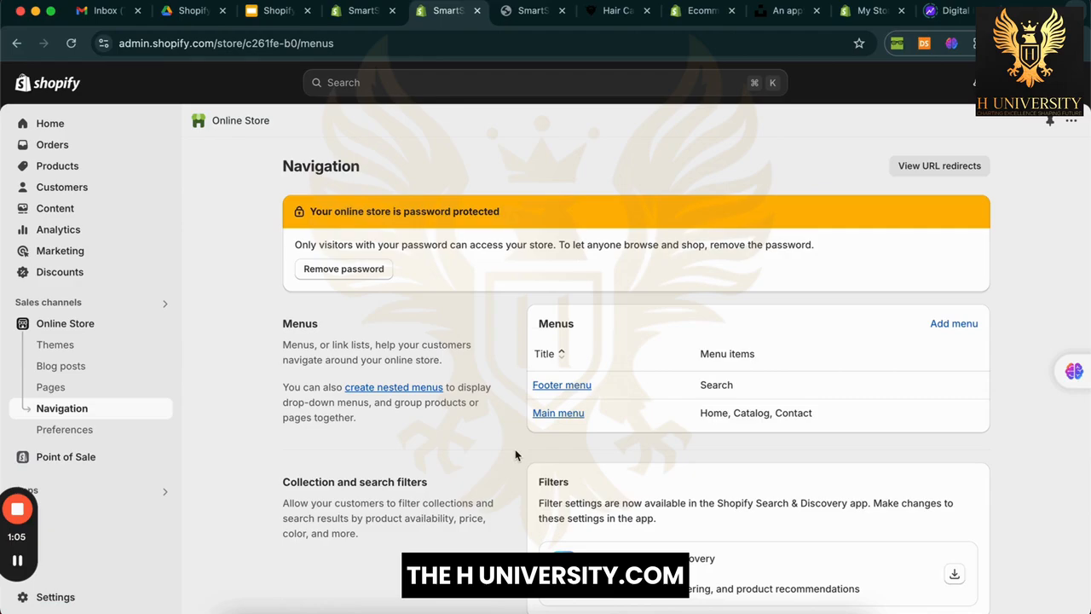
click(564, 415)
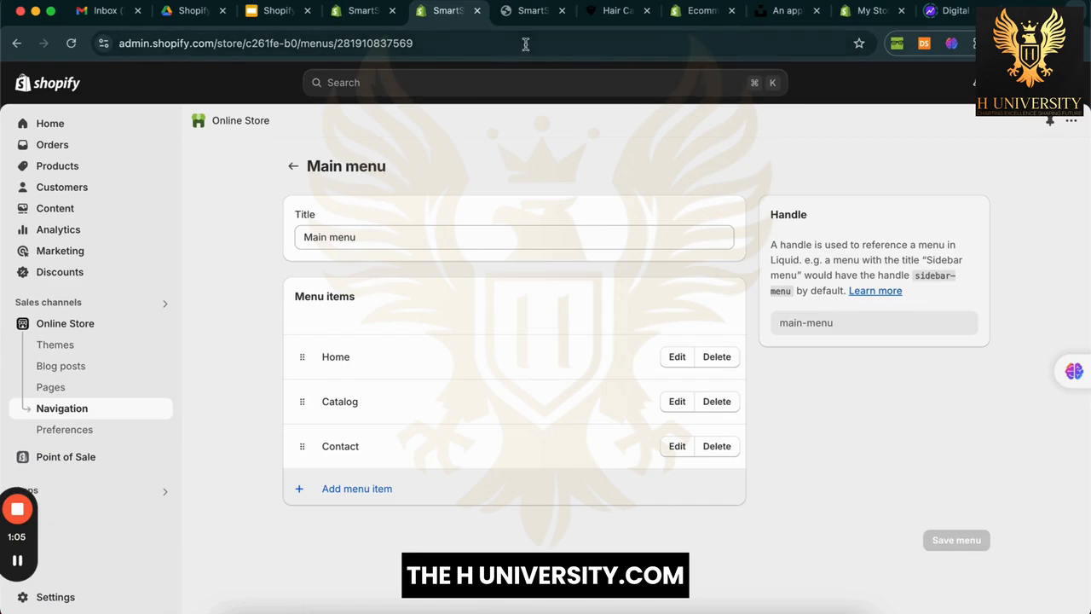
click(530, 11)
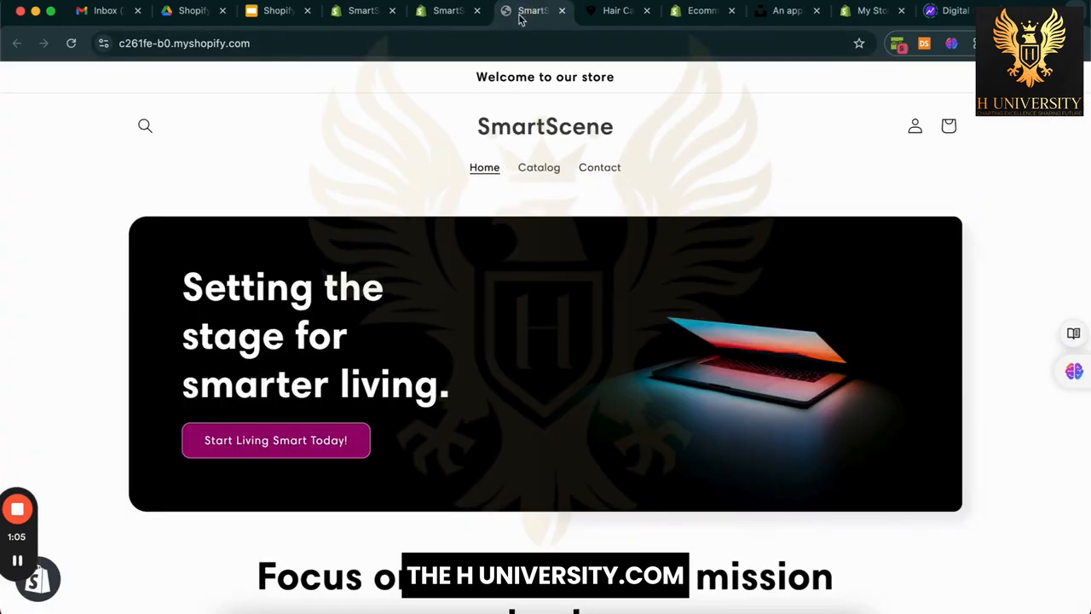
click(447, 10)
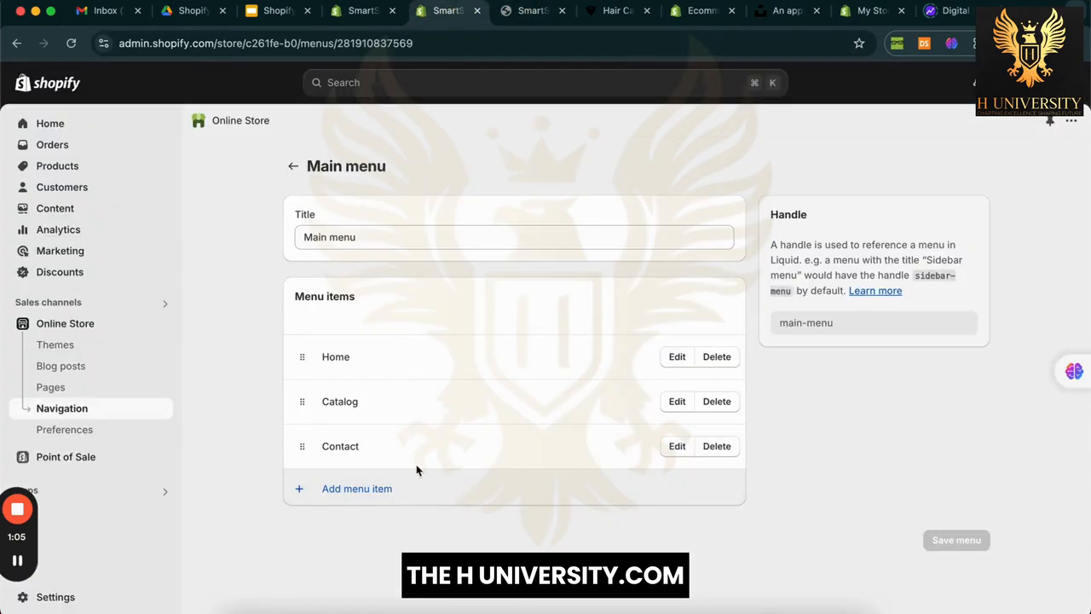
click(530, 12)
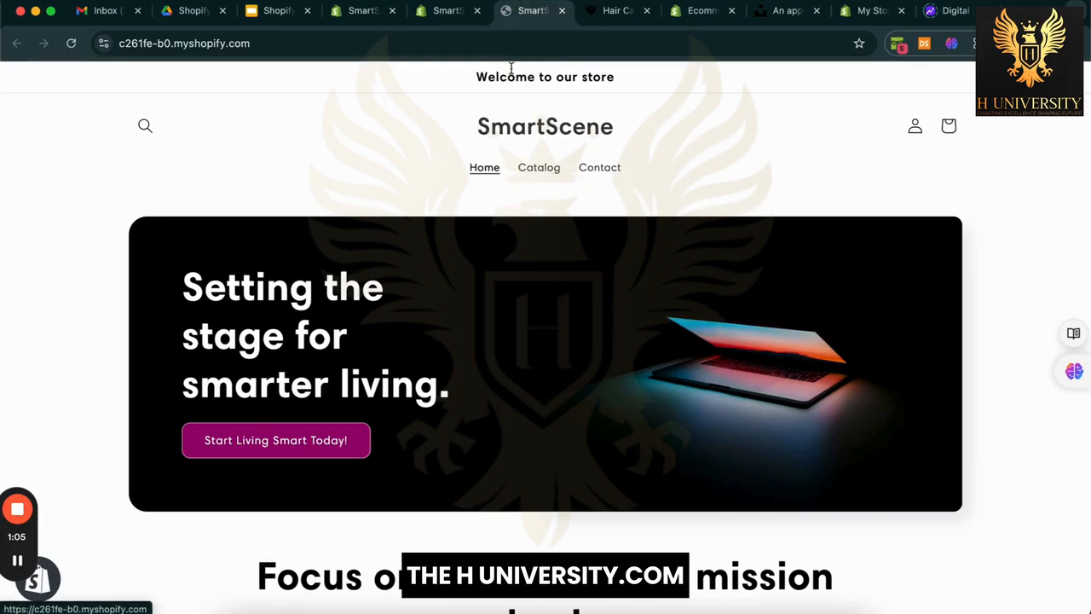
click(457, 18)
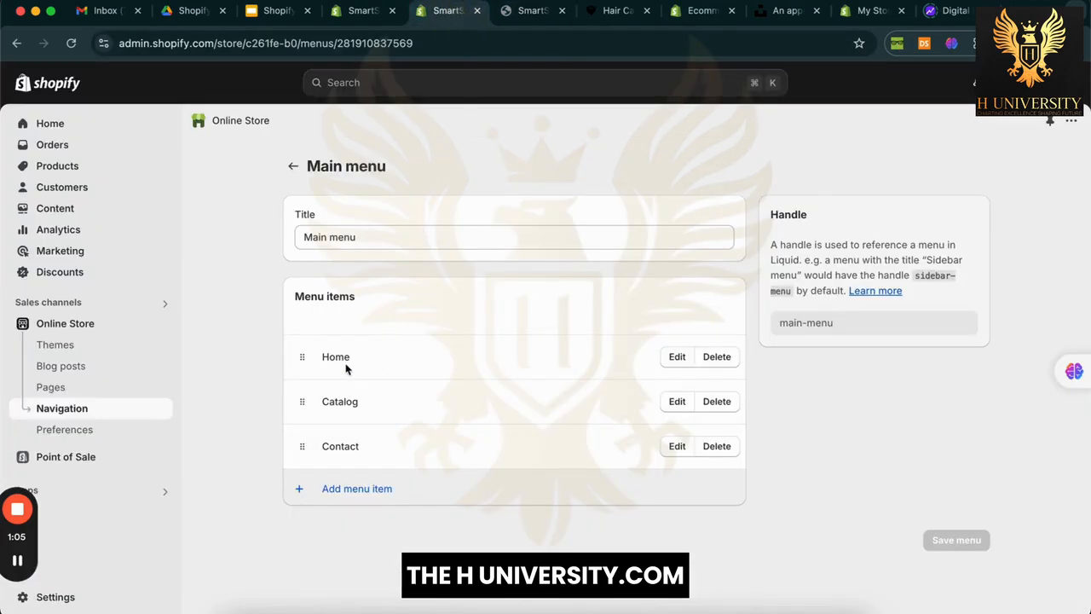
Step: Rename the main menu's Catalog item to "Shop" and its Contact item to "Contact us"
click(676, 402)
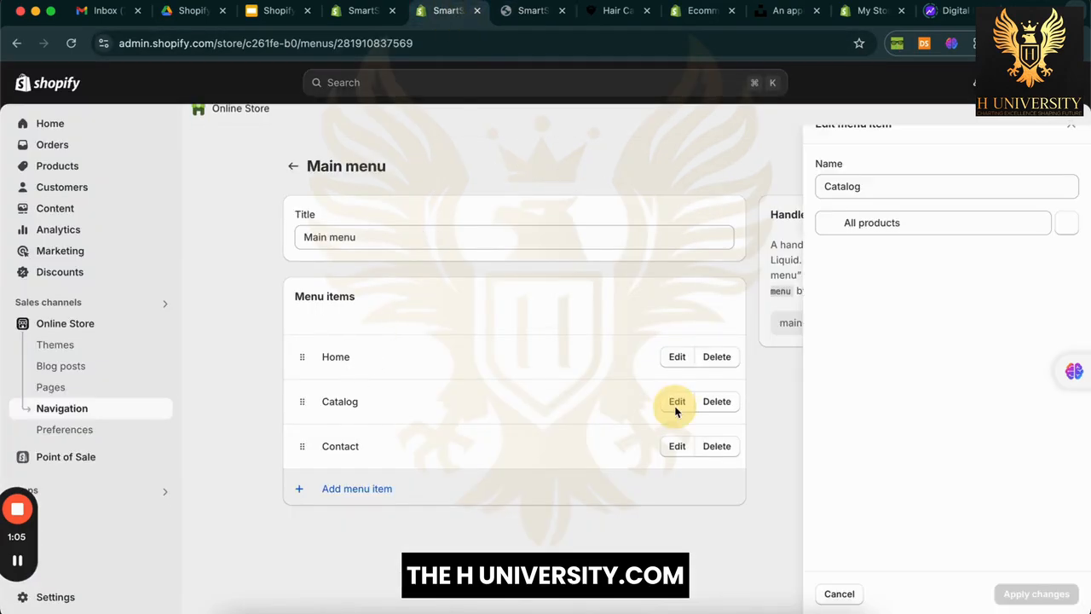
double_click(964, 191)
text(sh)
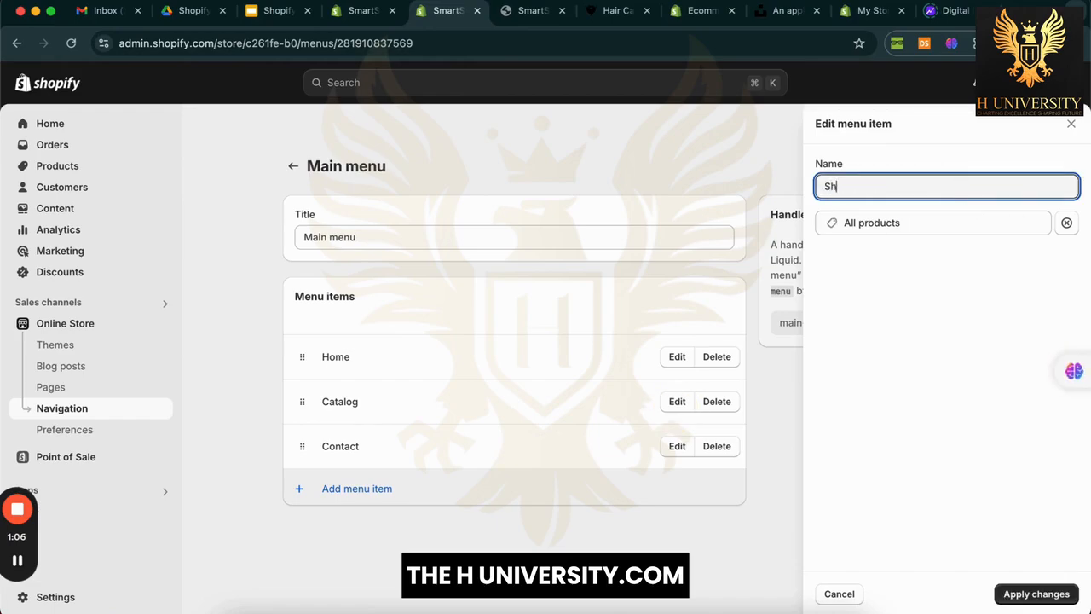
click(1057, 593)
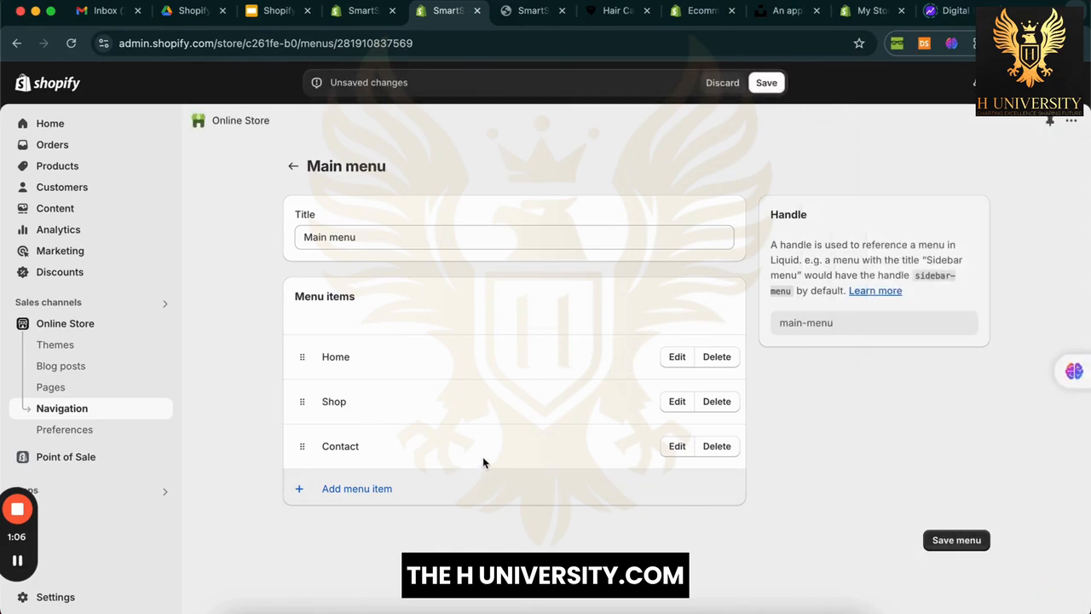
click(678, 448)
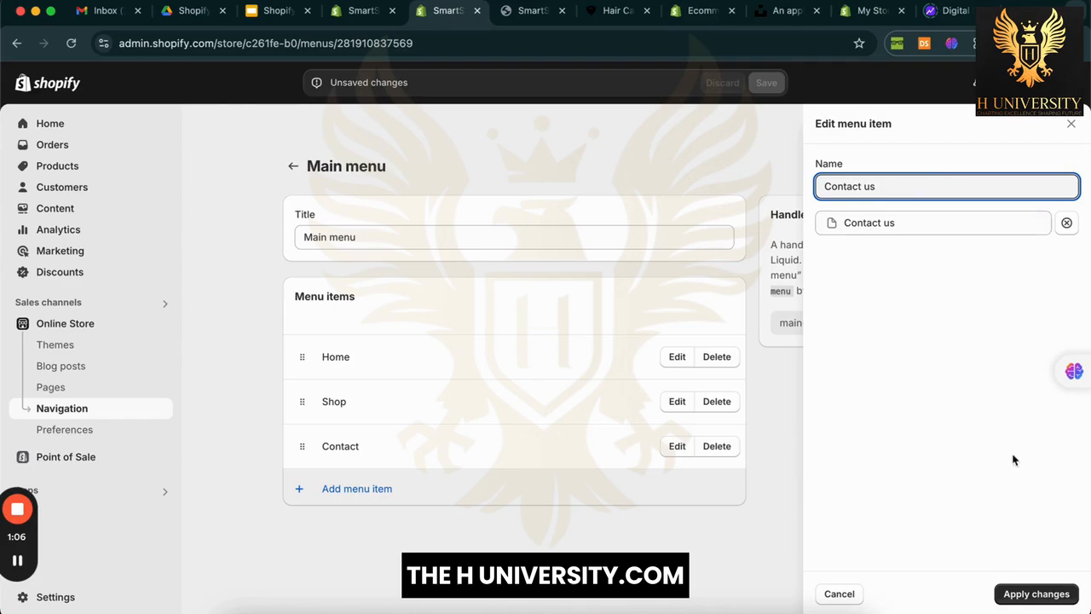
click(1040, 593)
Step: Add a main menu item linking to the About us page
click(575, 479)
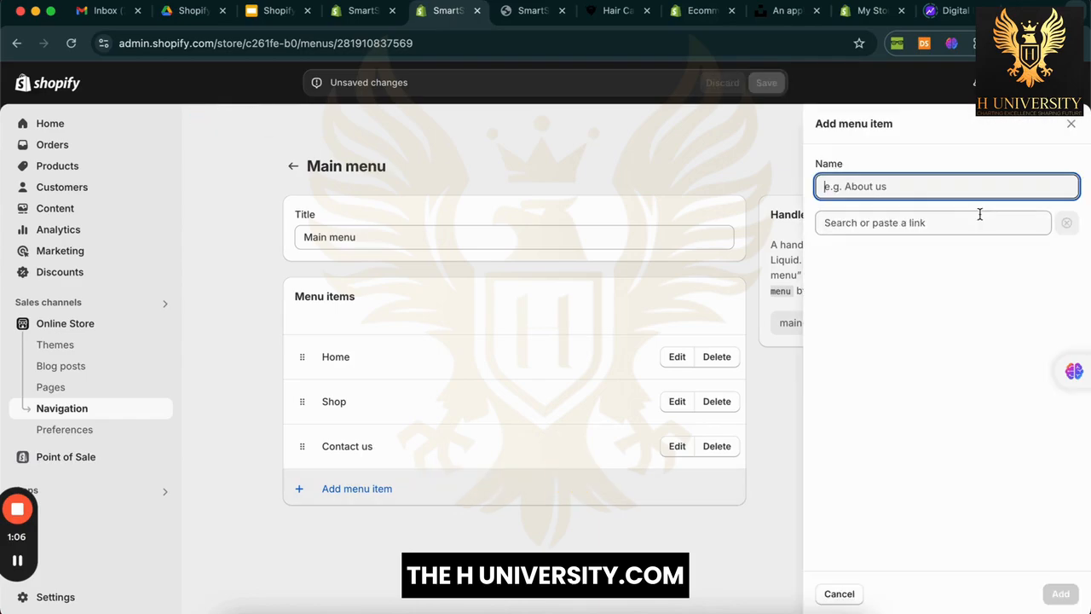
click(979, 219)
click(917, 379)
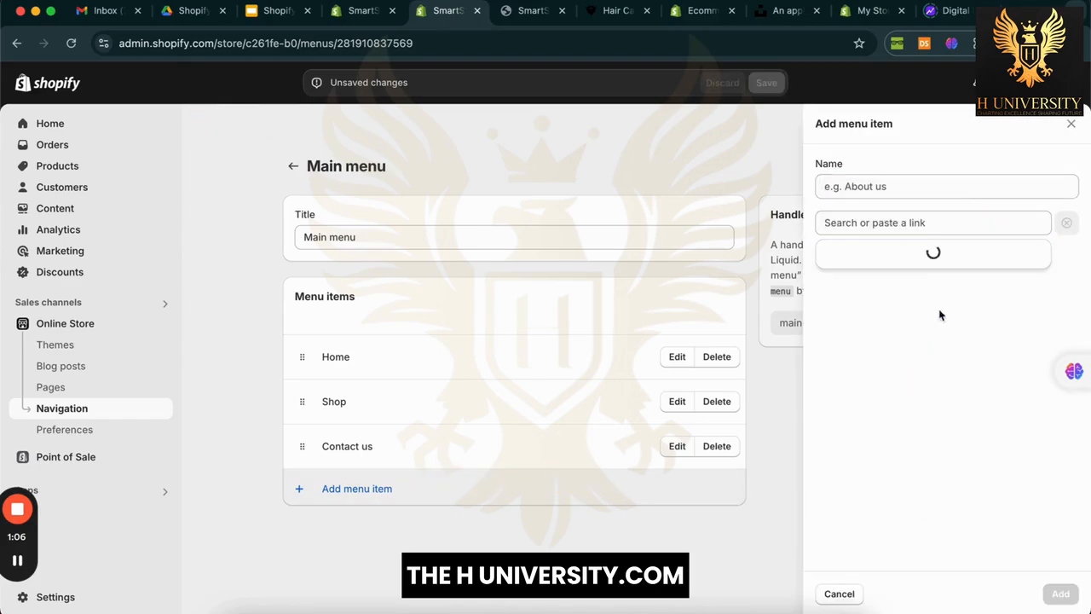
click(938, 290)
click(1061, 593)
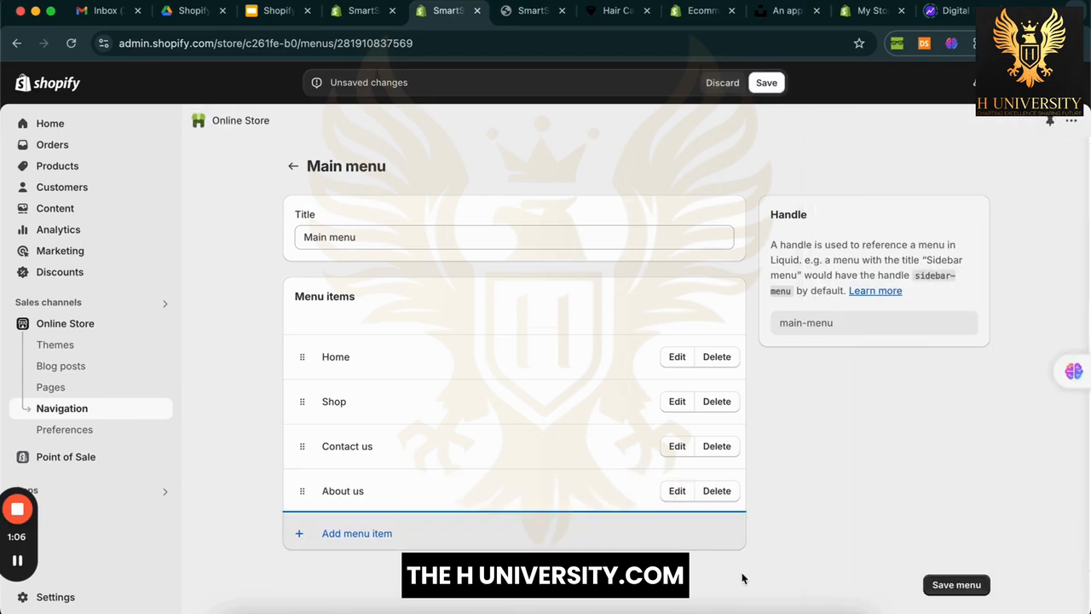
Step: Add a main menu item linking to the FAQ page
click(551, 524)
click(870, 222)
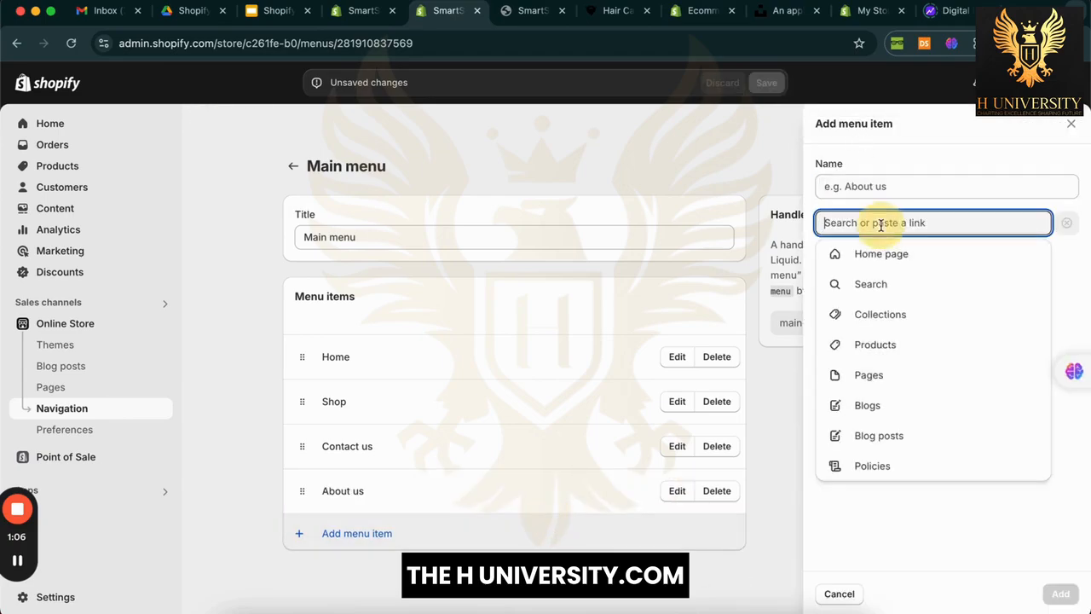
click(870, 375)
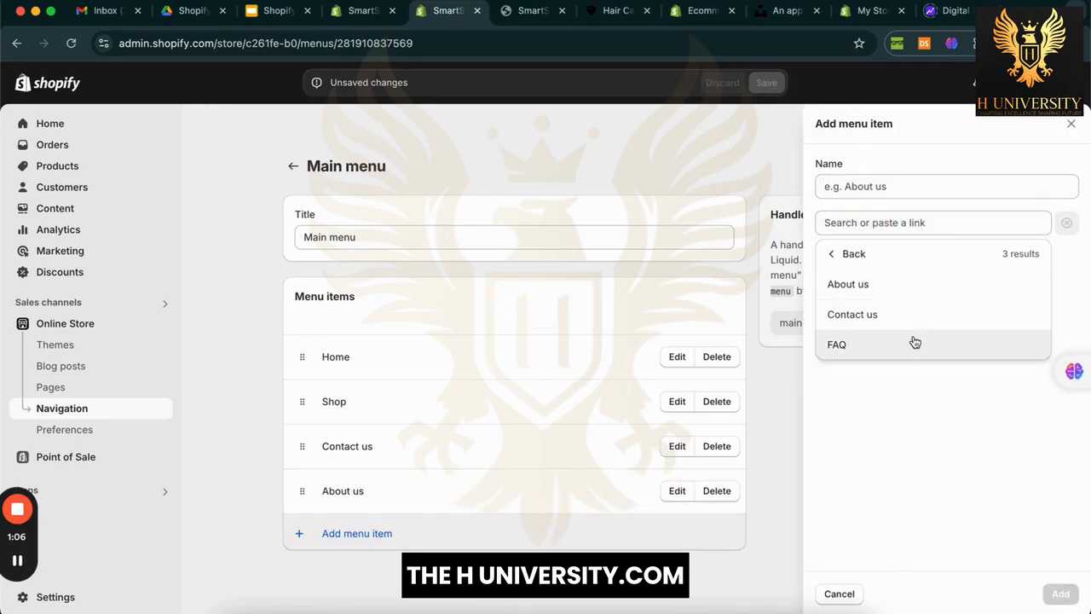
click(913, 343)
click(1060, 593)
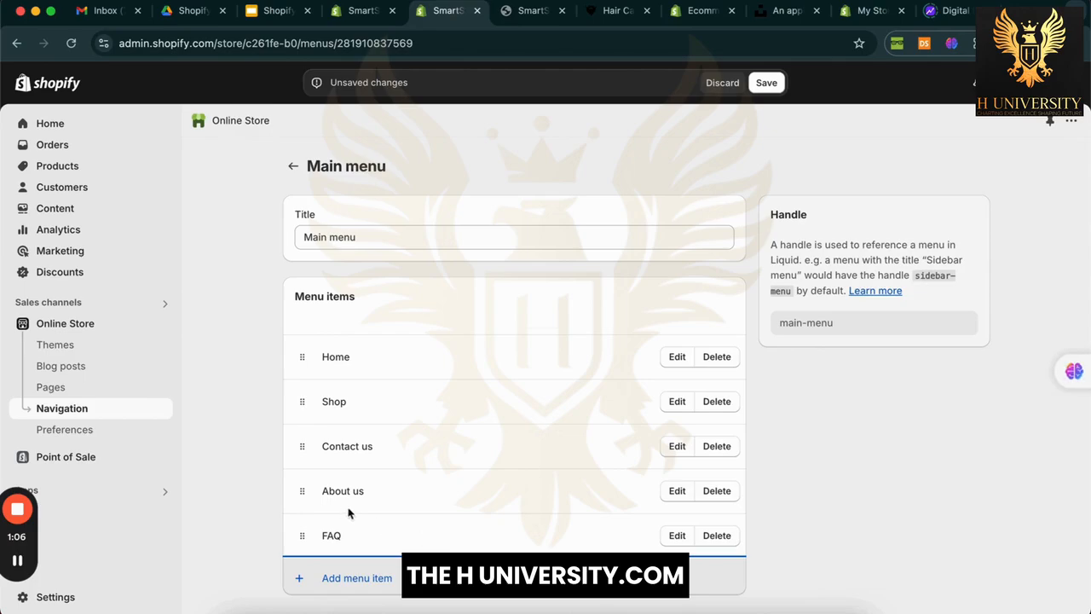
Step: Move the About us item above Contact us in the main menu, save the menu, and return to the menu list
drag(302, 491, 248, 471)
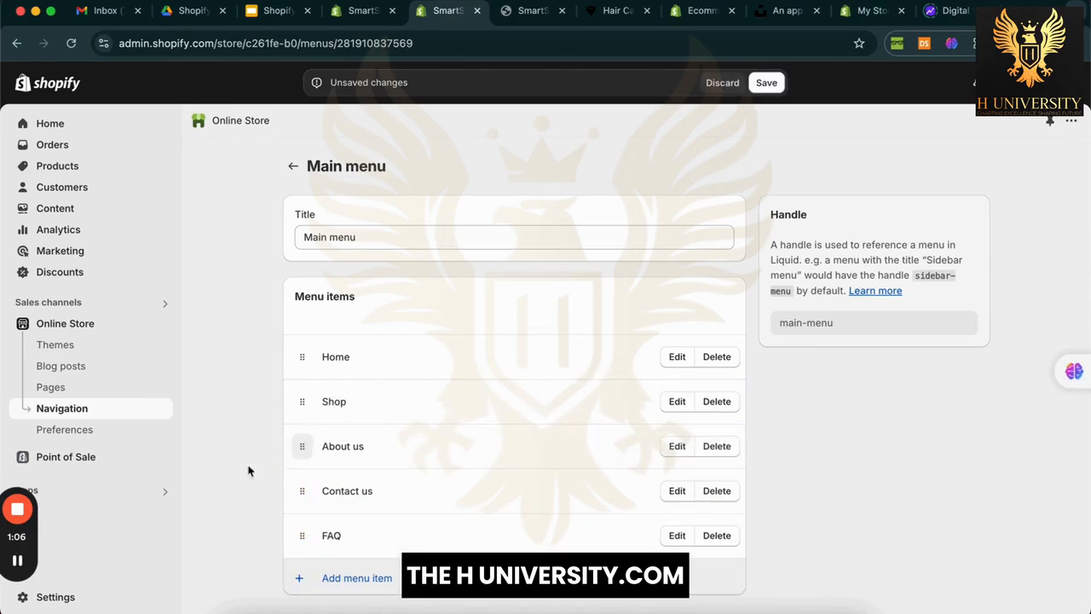
click(767, 83)
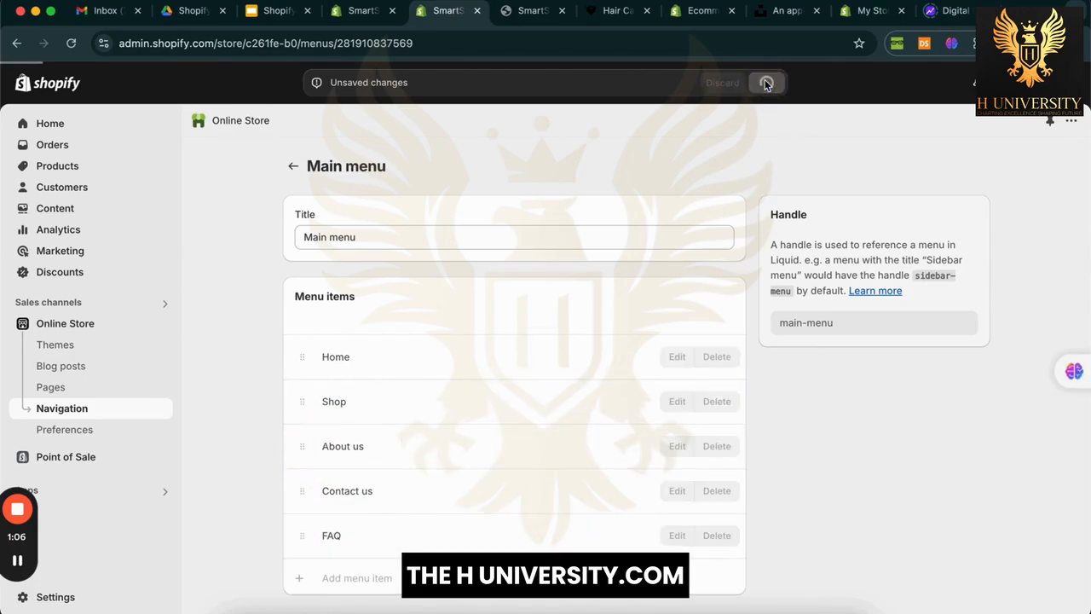
click(292, 168)
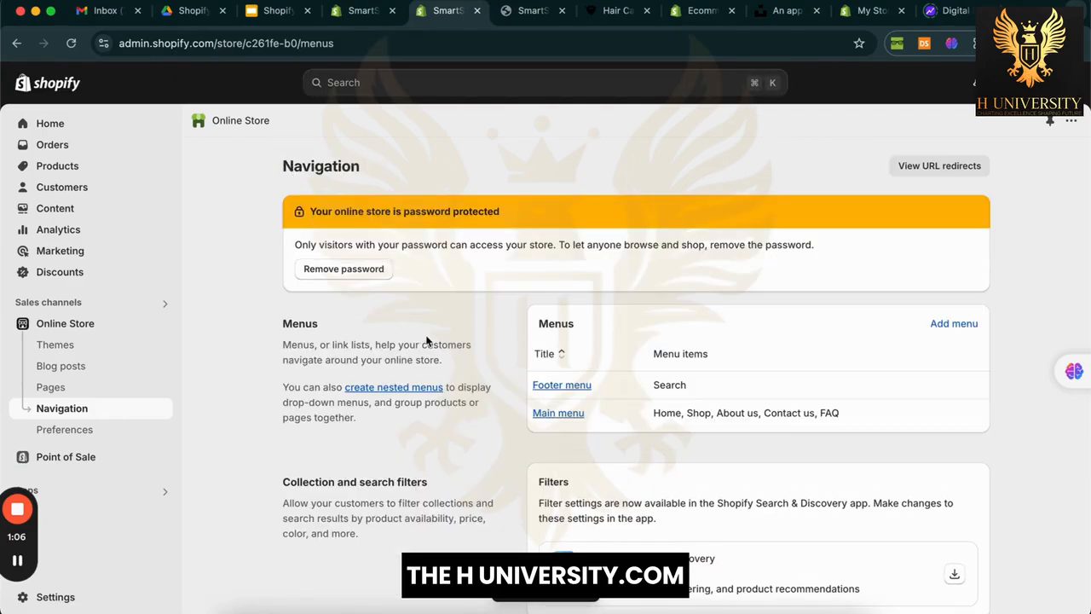
Step: Open the footer menu and change its title to "Customer Service"
click(564, 386)
click(567, 390)
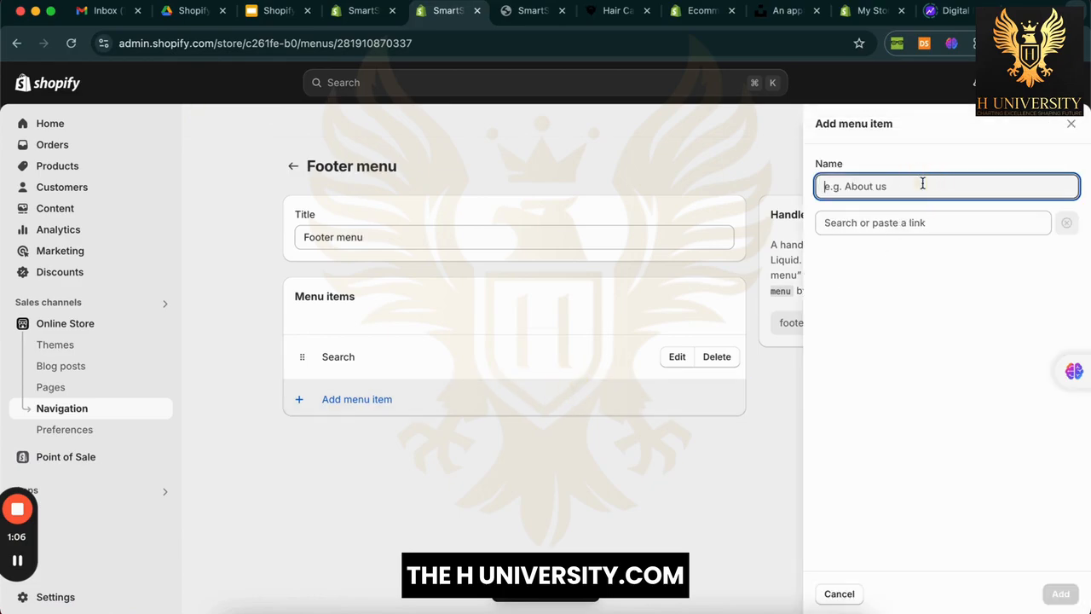
click(726, 147)
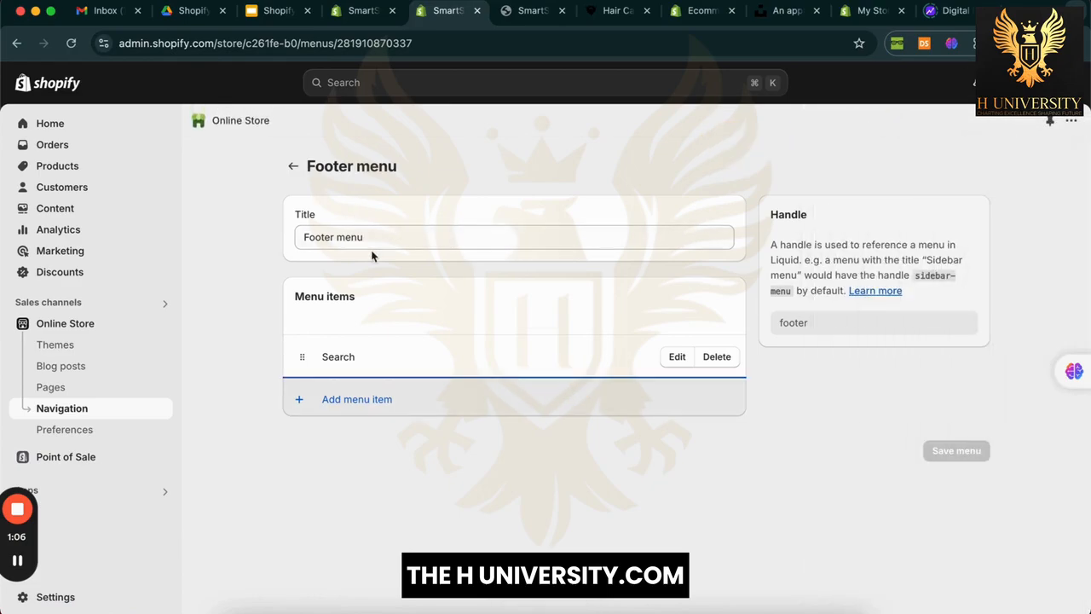
double_click(384, 240)
key(super+a)
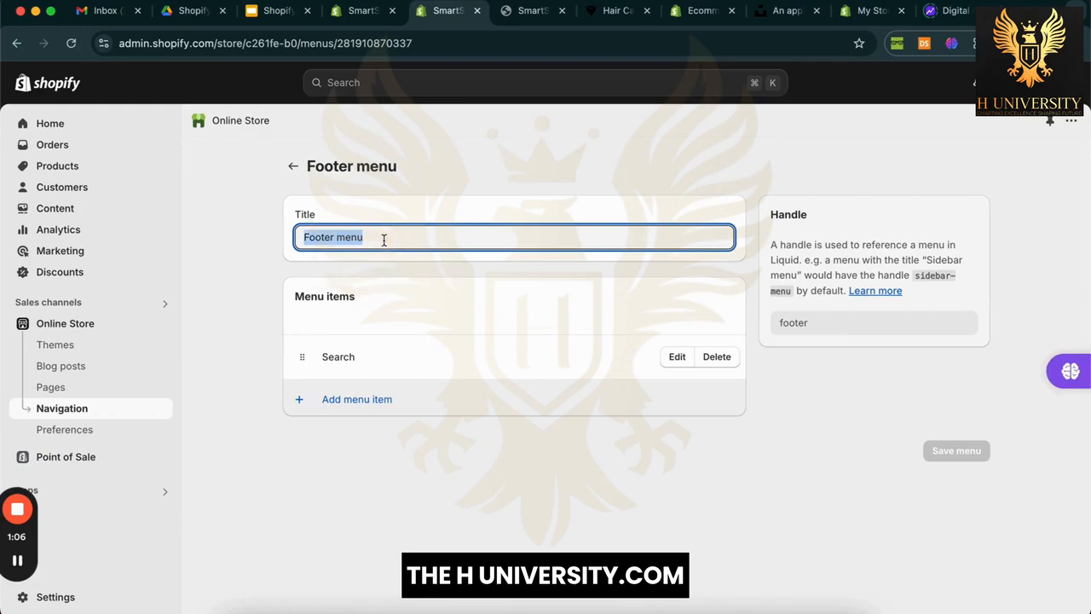
text(Customer Service)
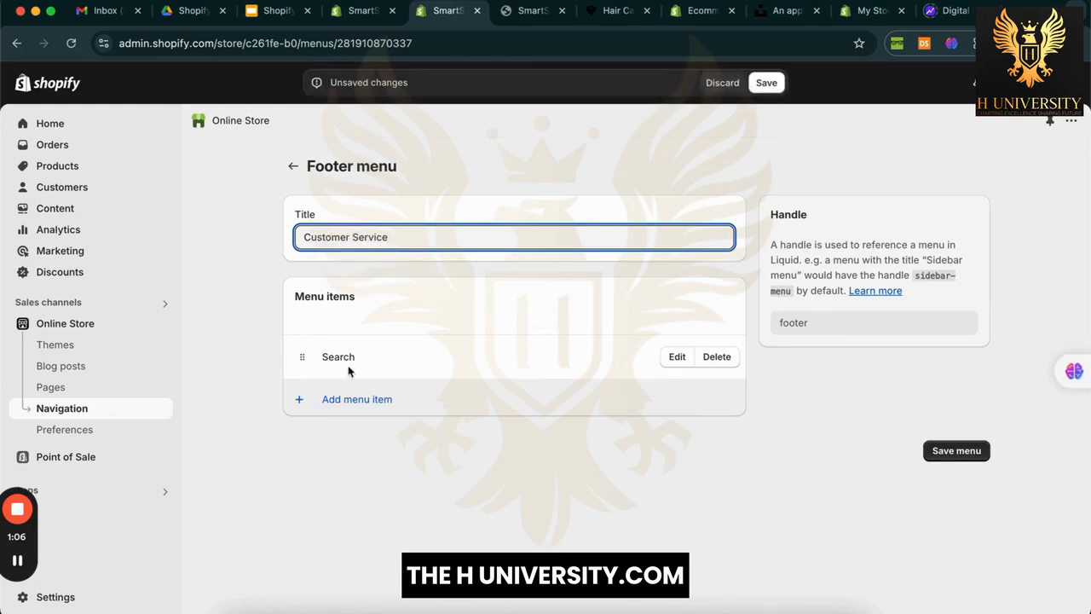
Step: Add a menu item linking to the About us page in the Customer Service footer menu
click(366, 399)
click(861, 224)
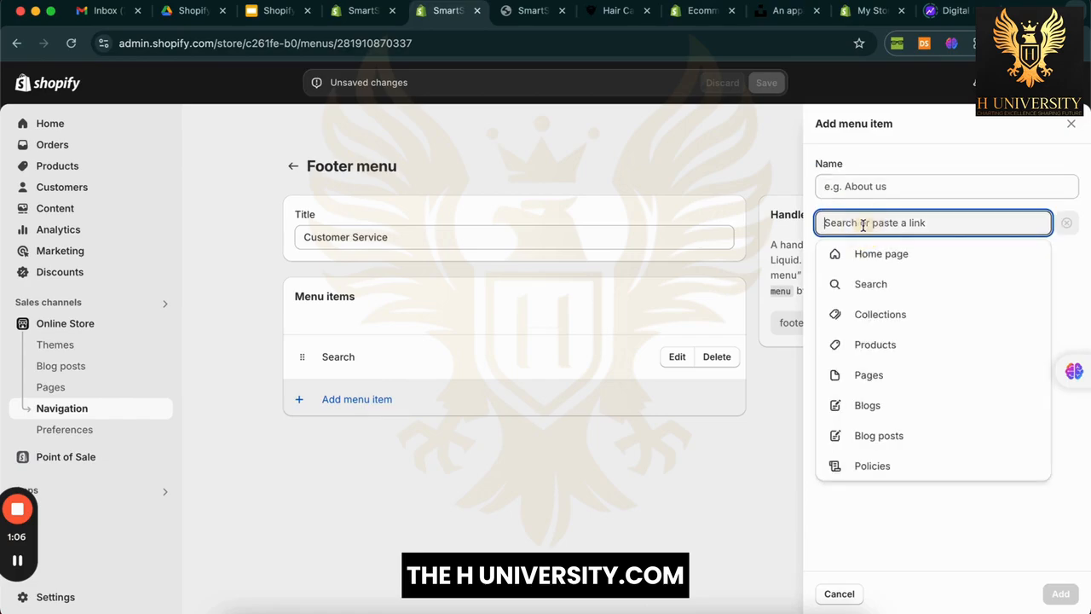
click(884, 376)
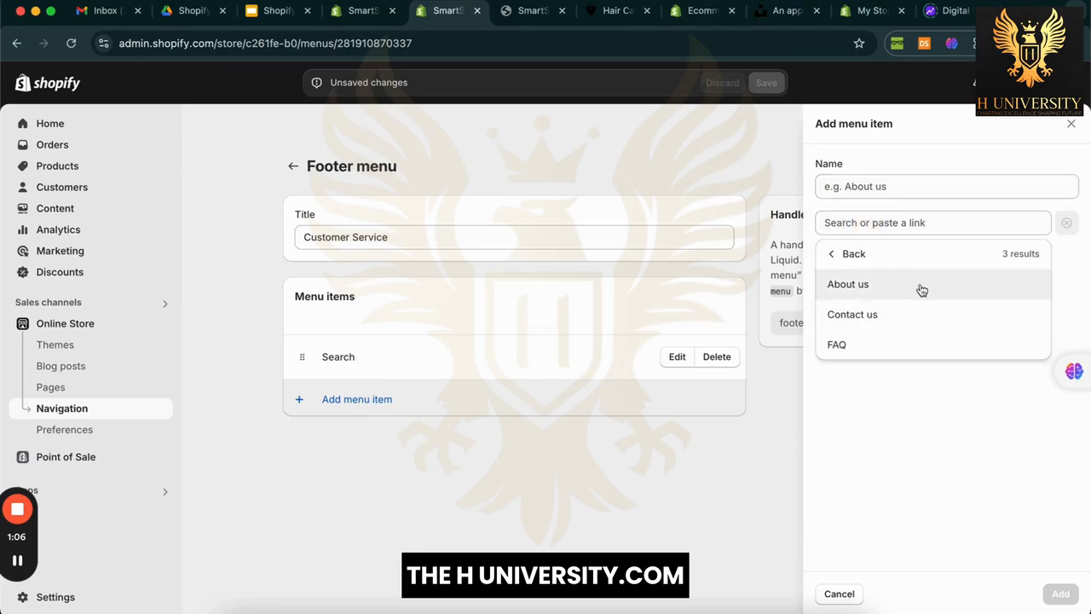
click(916, 288)
click(1060, 593)
Step: Add a menu item linking to the Contact us page in the Customer Service footer menu
click(517, 448)
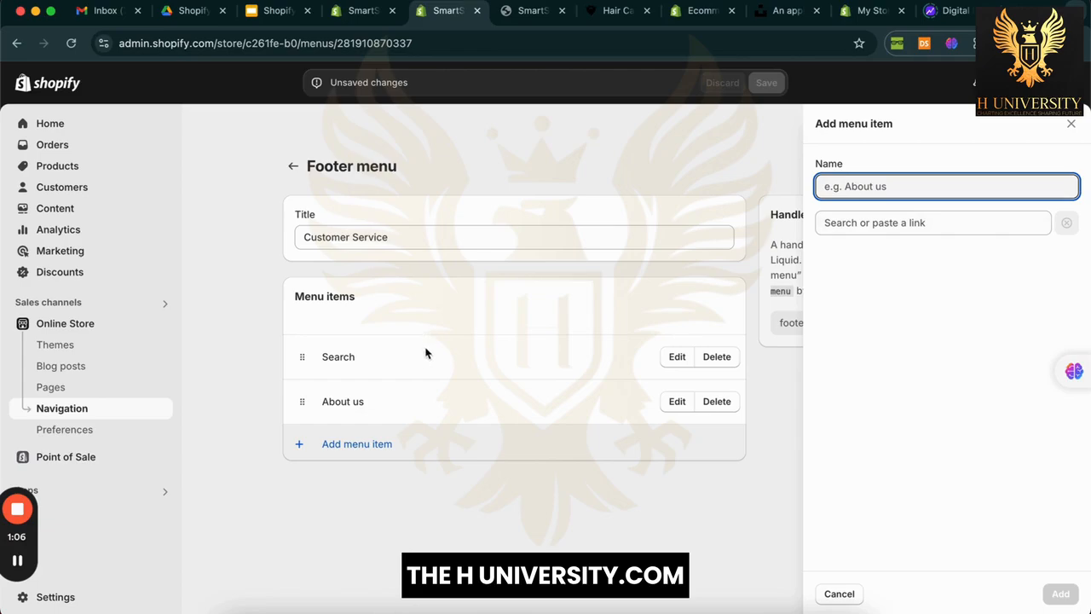
click(857, 224)
click(878, 375)
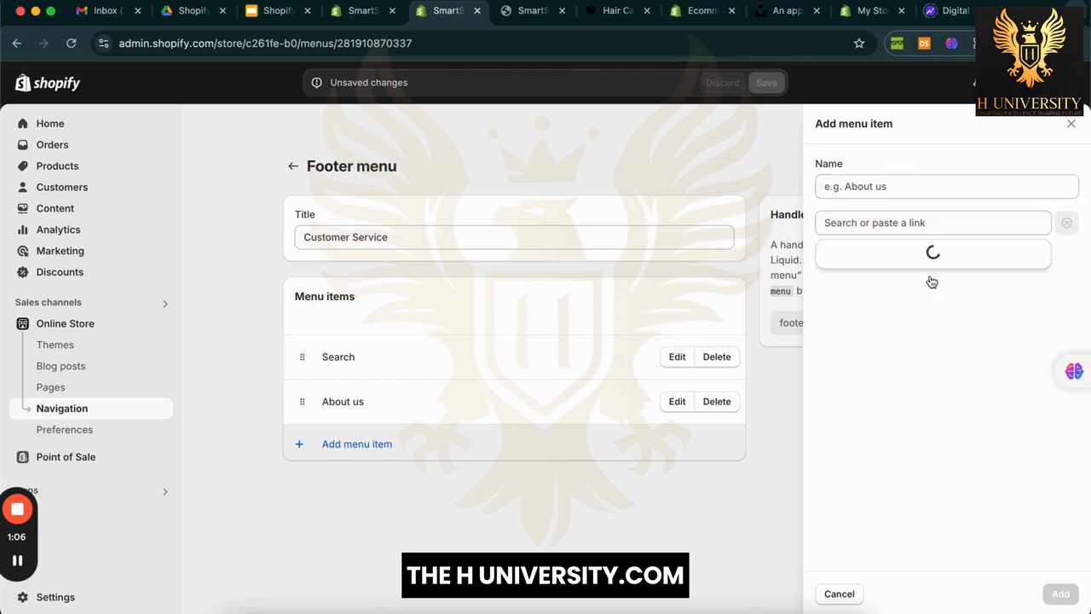
click(940, 315)
click(1057, 593)
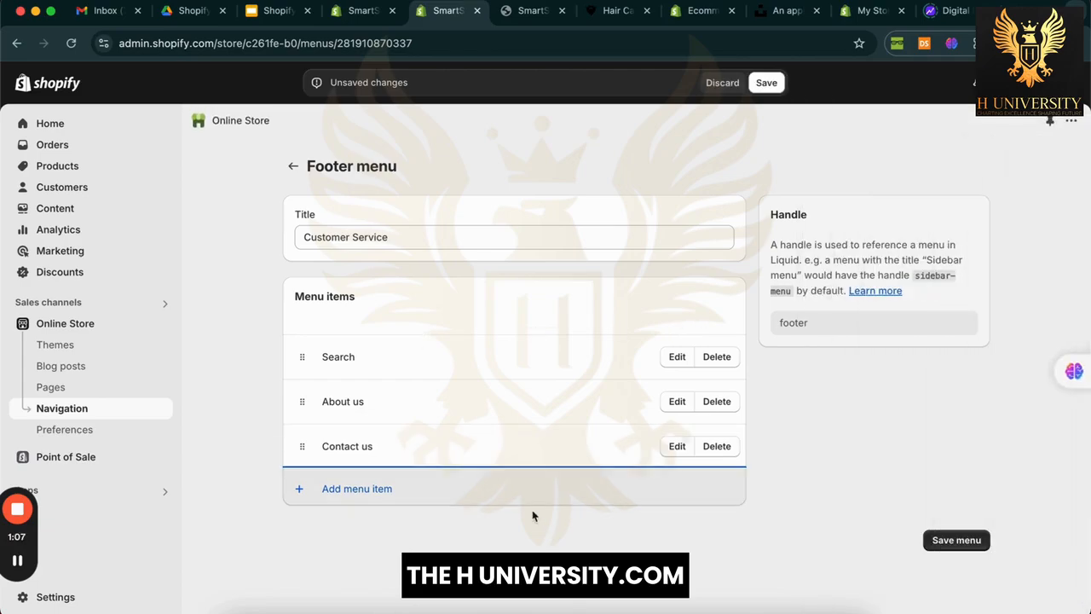
Step: Add an item linking to the FAQ page in the Customer Service menu, save it, and return to the menu list
click(543, 488)
click(830, 221)
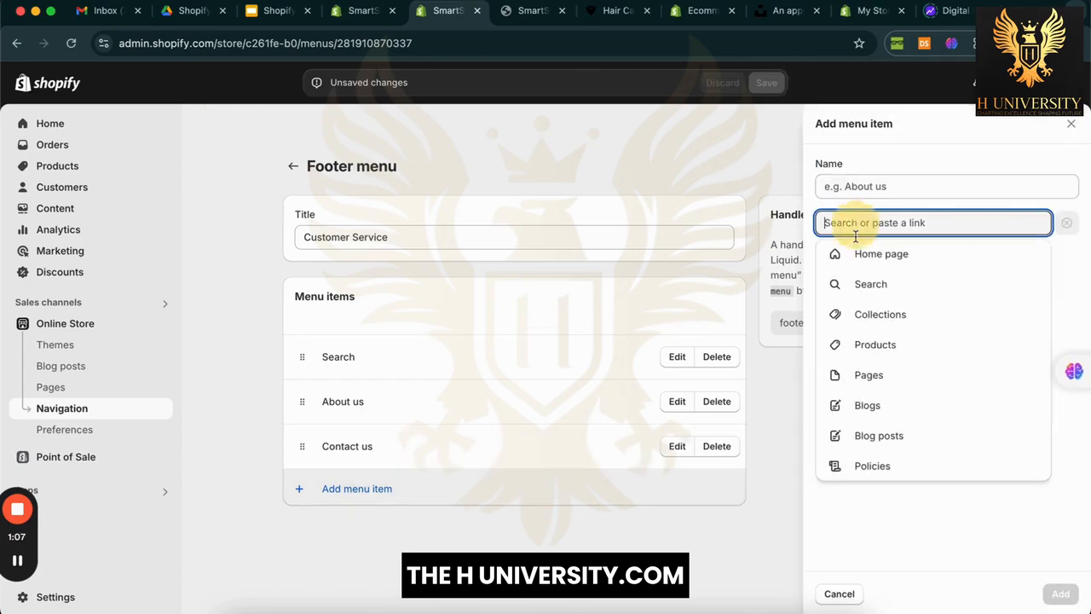
click(911, 375)
click(977, 353)
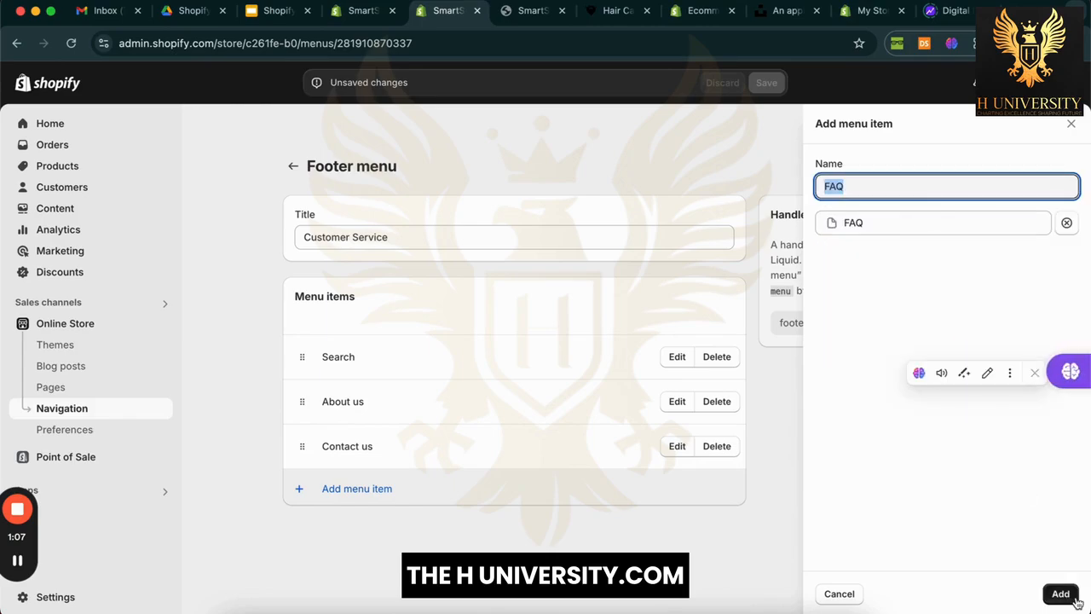
click(1072, 598)
click(945, 586)
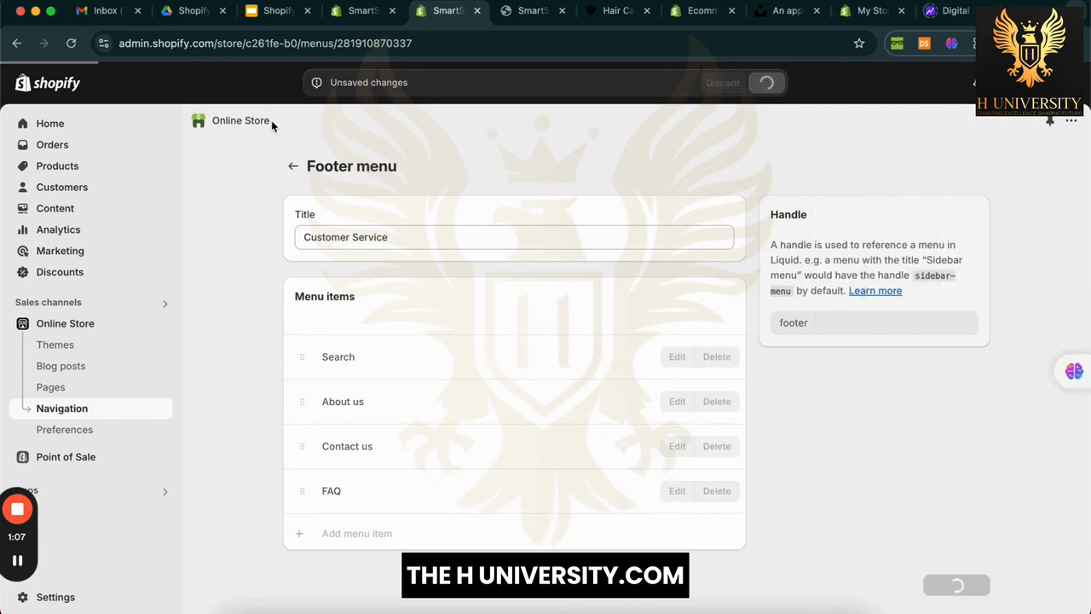
click(291, 165)
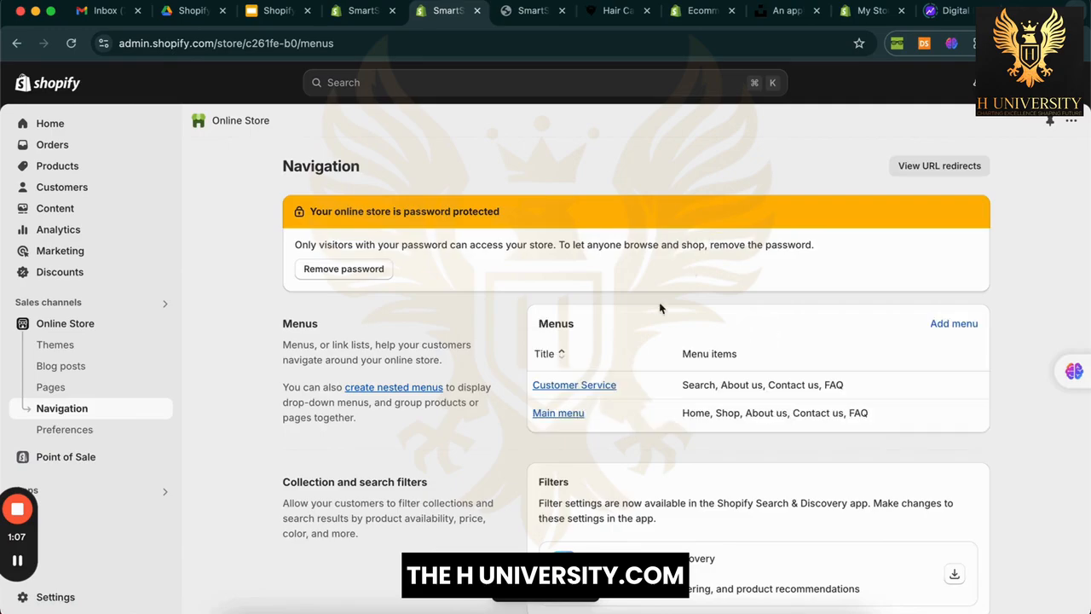
Step: Start a new navigation menu titled "Information & Policies"
click(967, 323)
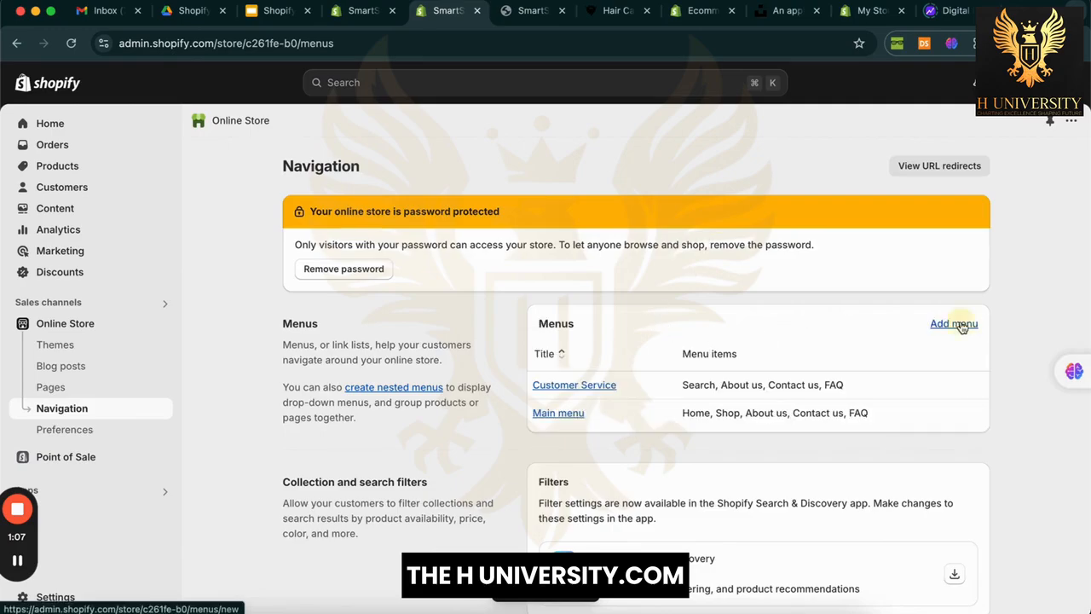
click(398, 227)
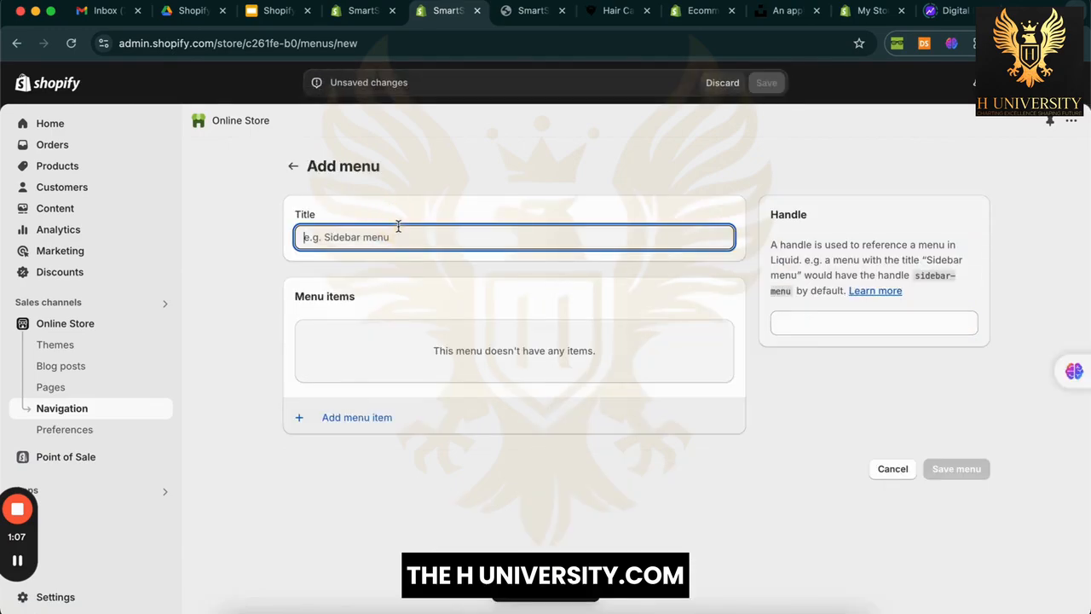
text(Information & Policies)
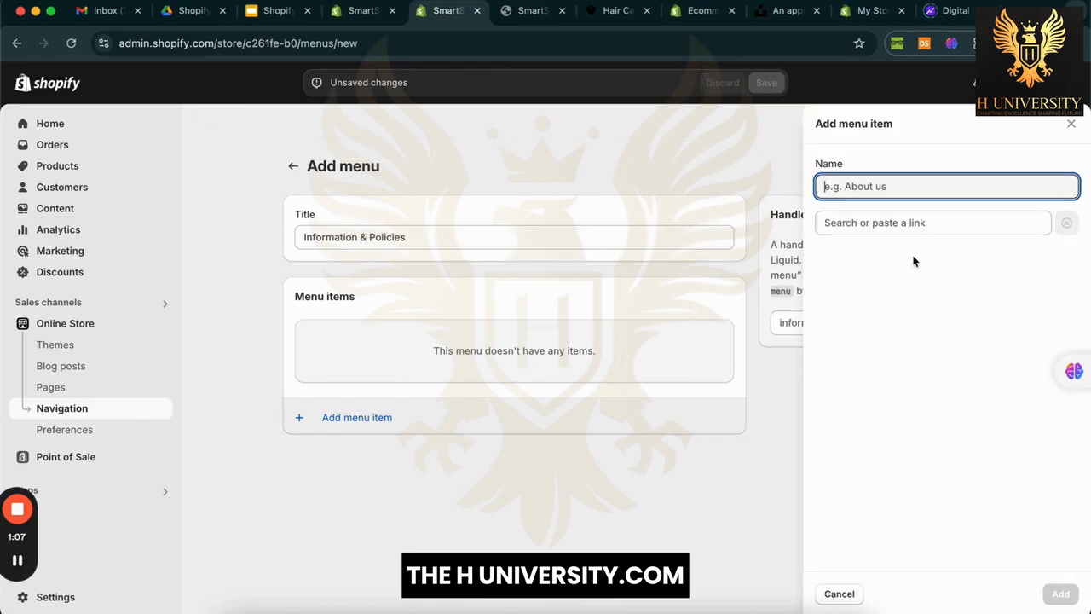
Step: Add a menu item linking to the Privacy Policy in the Information & Policies menu
click(934, 222)
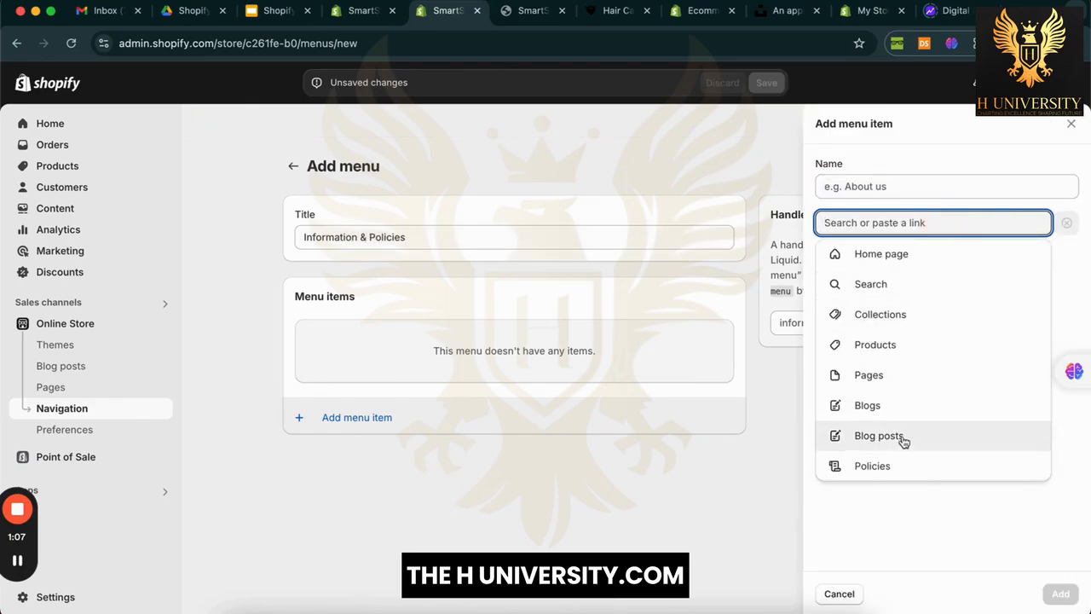
click(902, 472)
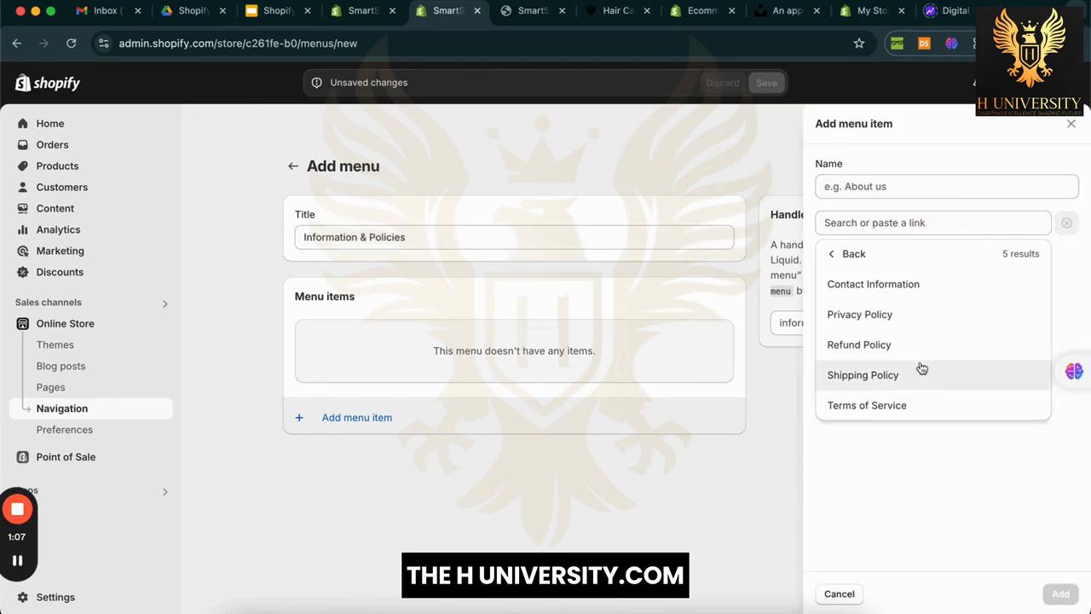
click(927, 317)
click(1050, 595)
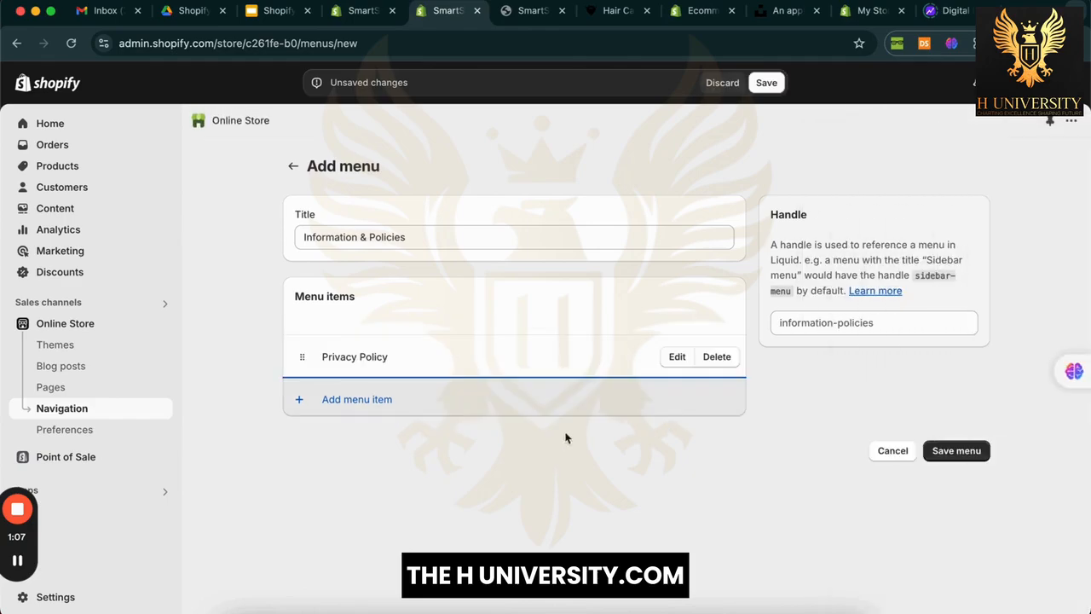
Step: Add menu items linking to the Refund Policy and the Shipping Policy in the Information & Policies menu
click(599, 399)
click(933, 222)
click(956, 356)
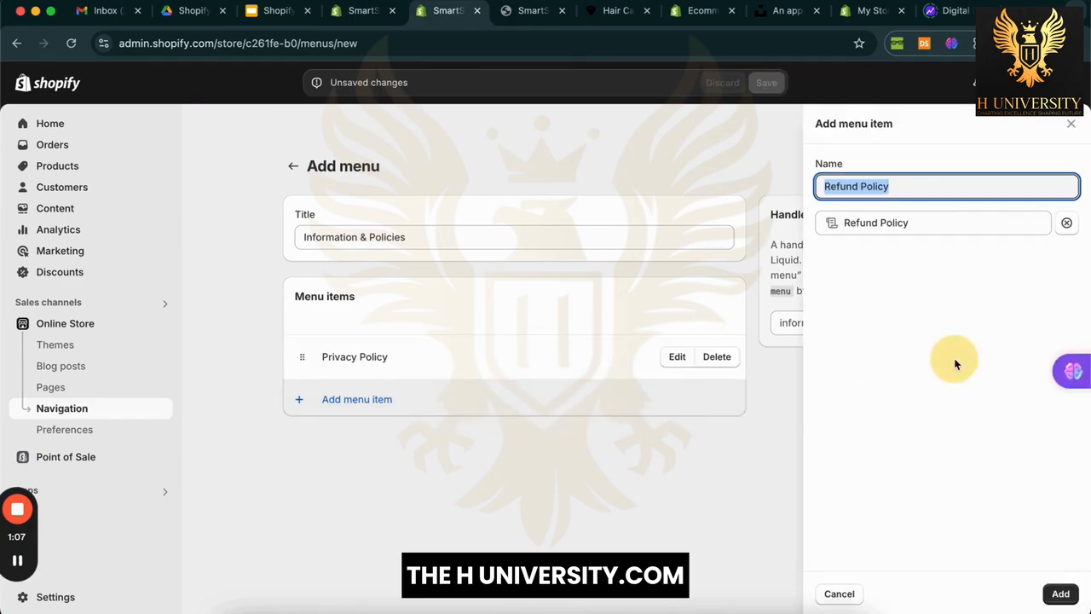
click(1061, 593)
click(699, 443)
click(977, 377)
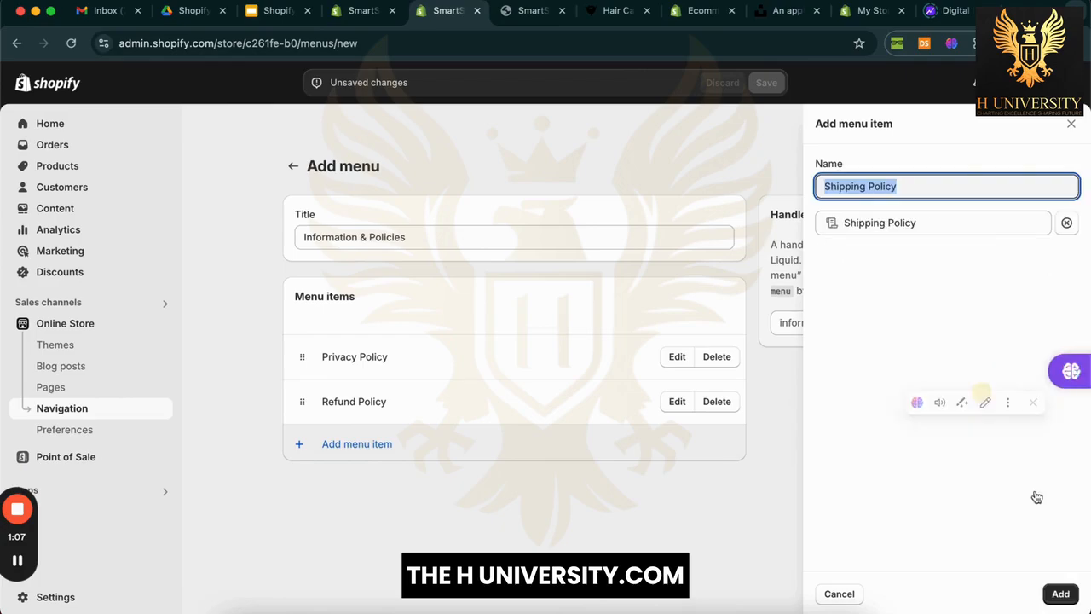
click(1061, 593)
Step: Add a Terms of Service policy item, save the Information & Policies menu, and return to the menu list
click(724, 488)
click(903, 405)
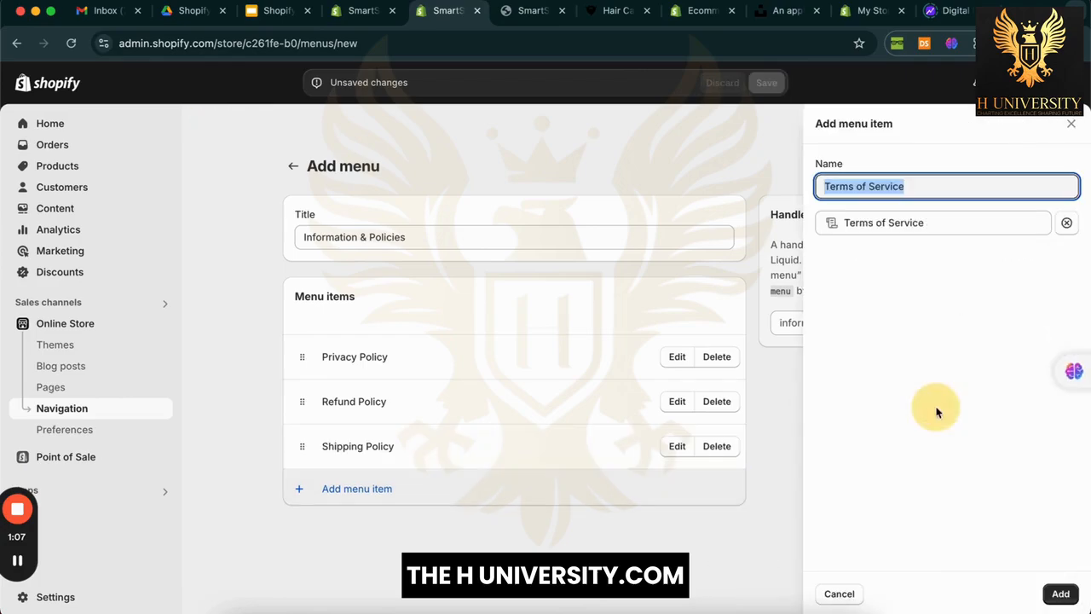
click(1061, 594)
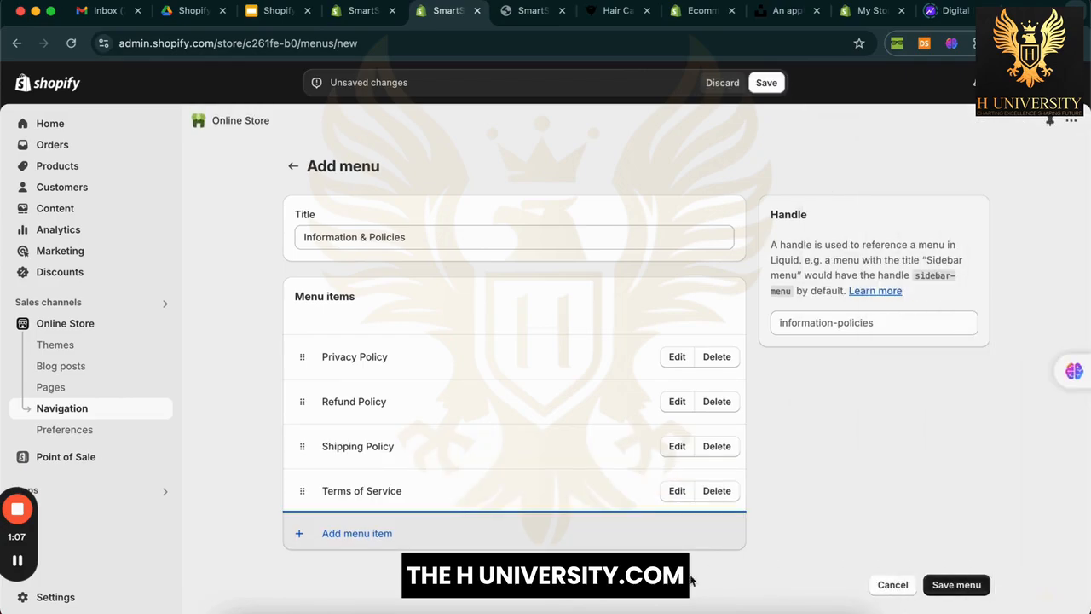
click(971, 586)
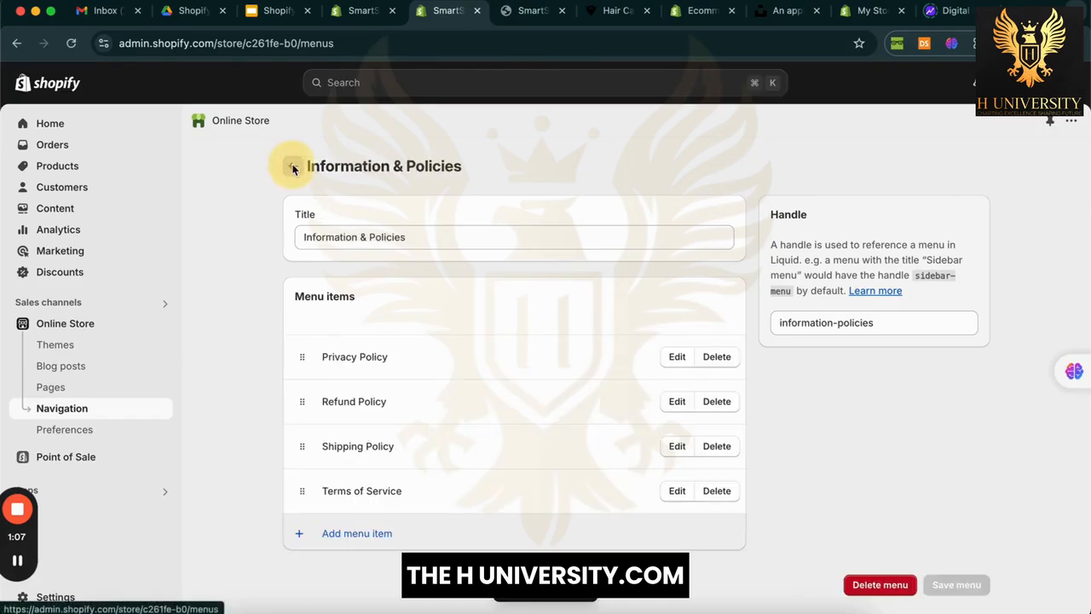
click(293, 165)
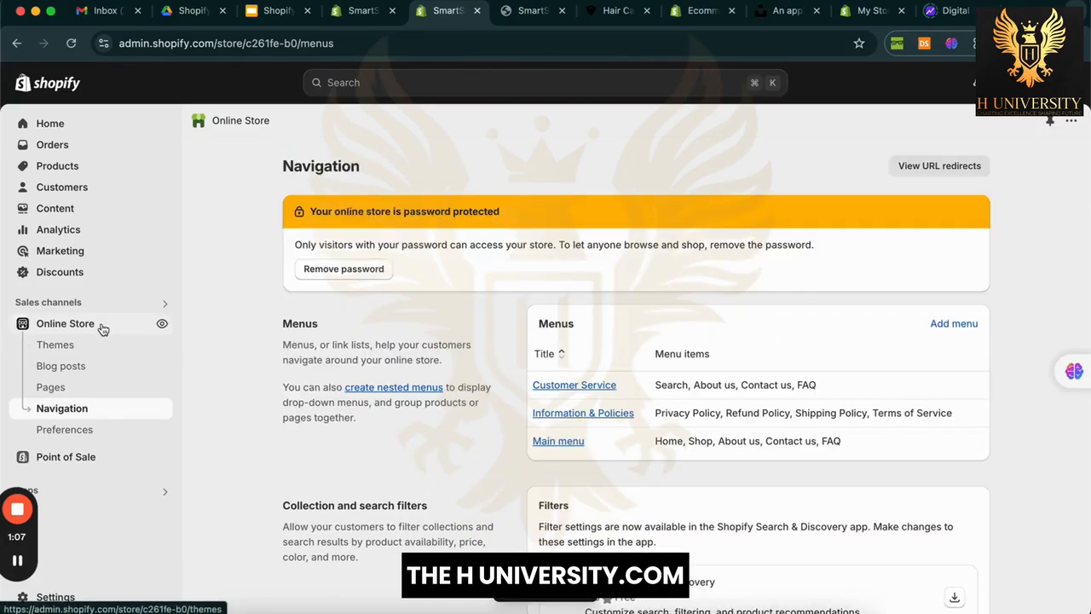
Step: Open the current Sense theme of the online store in the theme editor
click(102, 329)
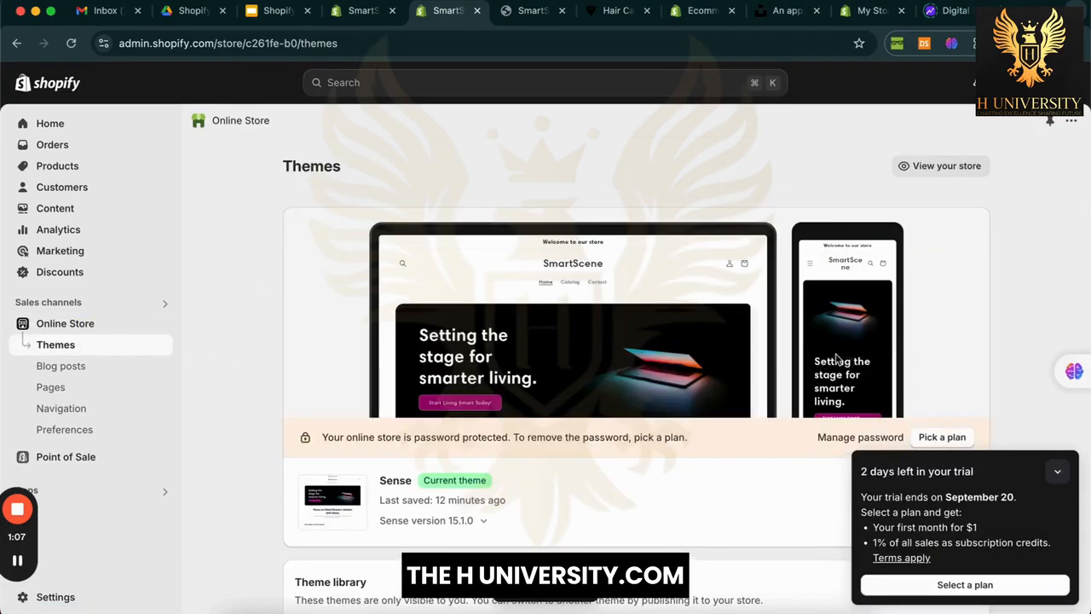
scroll(750, 366, down, 3)
click(933, 358)
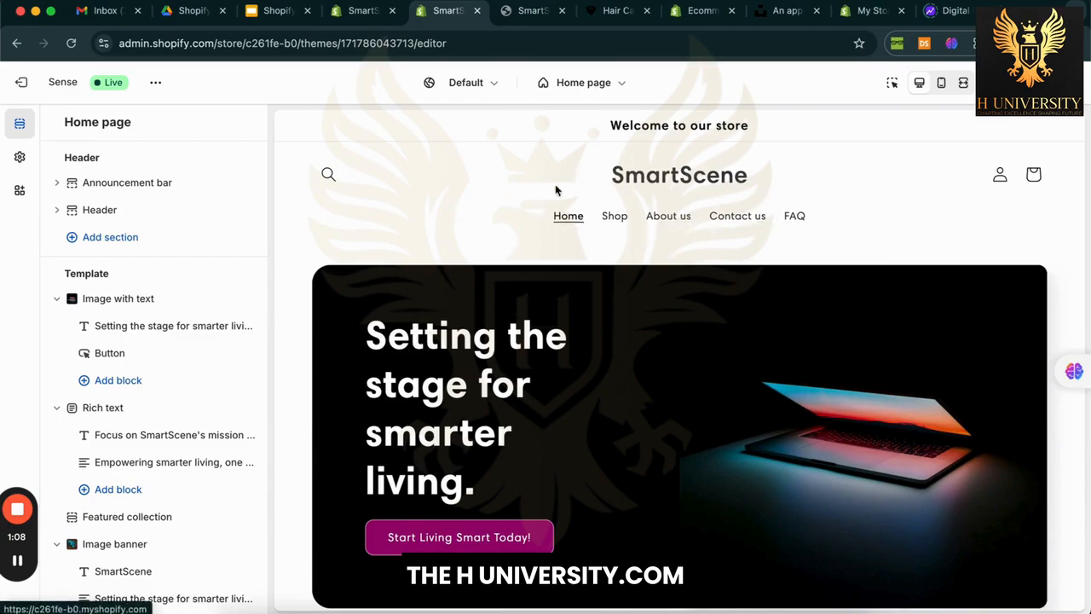
Step: Add a Menu block to the Footer section of the home page
scroll(396, 299, down, 20)
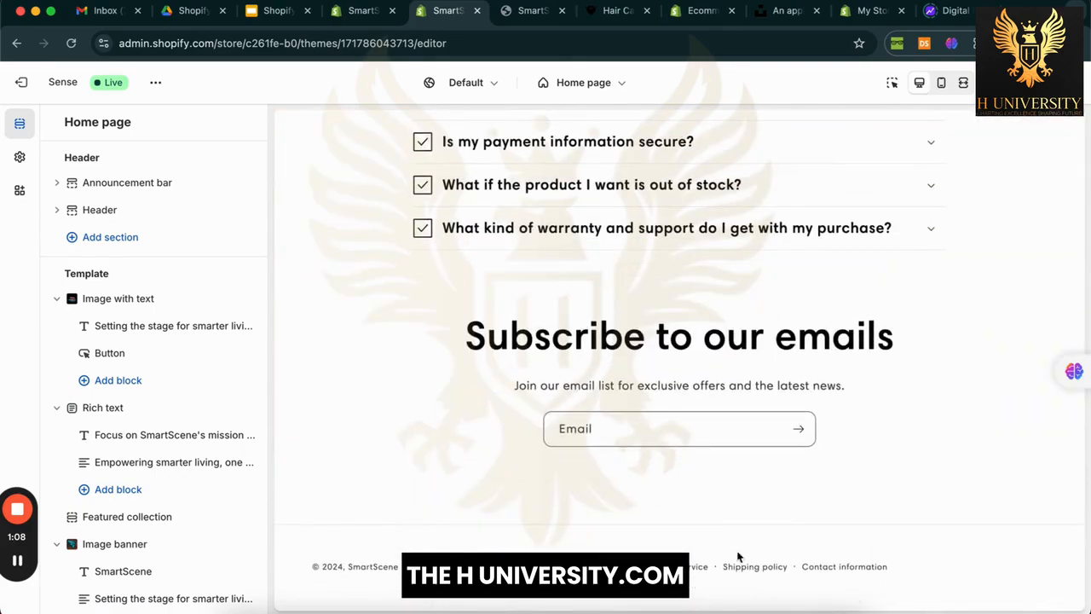
scroll(188, 409, down, 5)
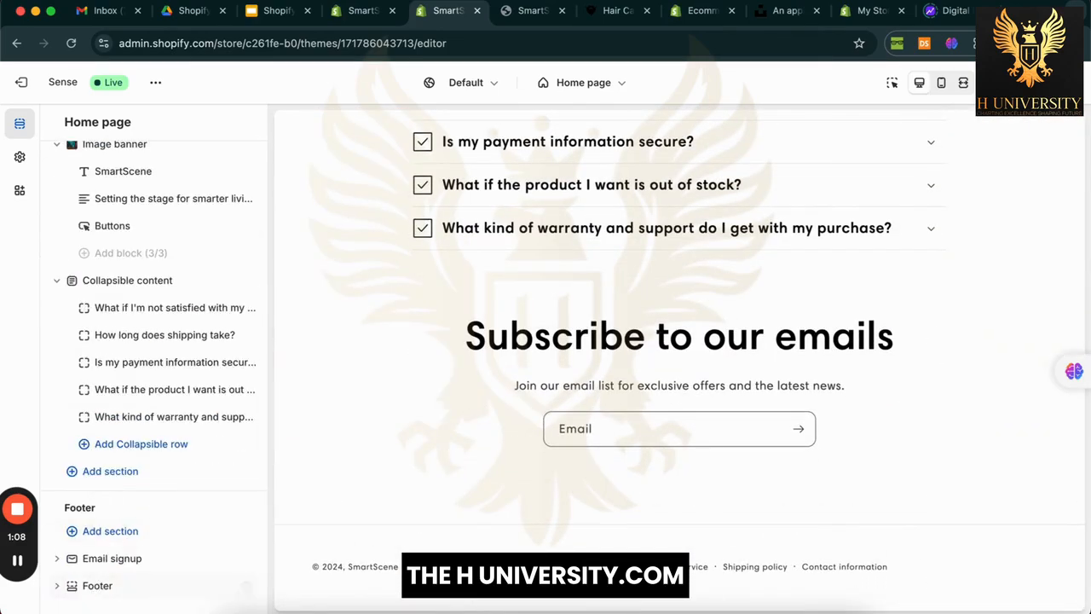
click(58, 592)
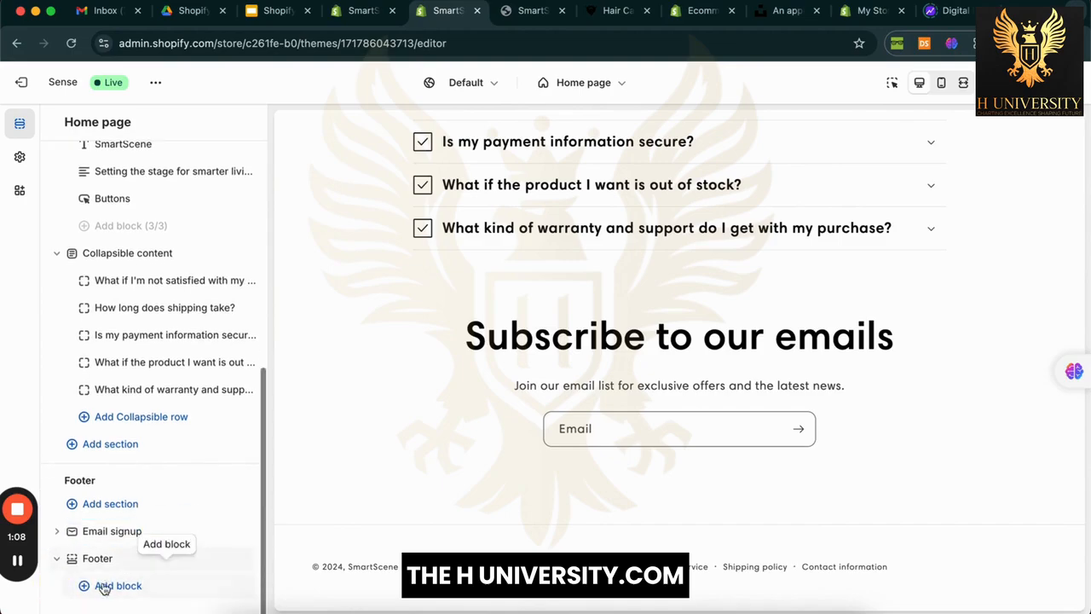
click(19, 561)
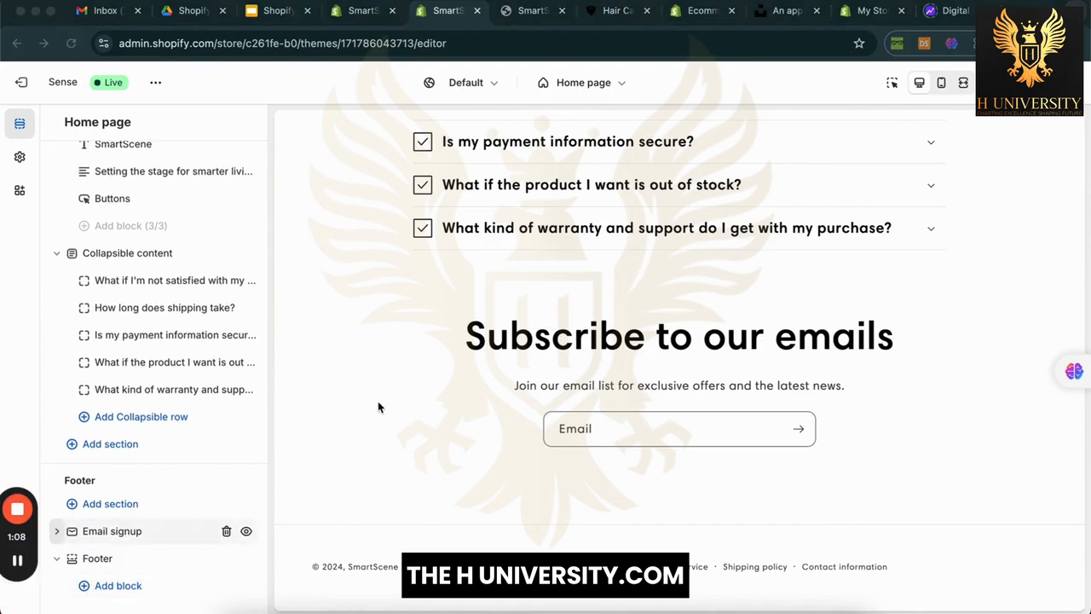
click(139, 591)
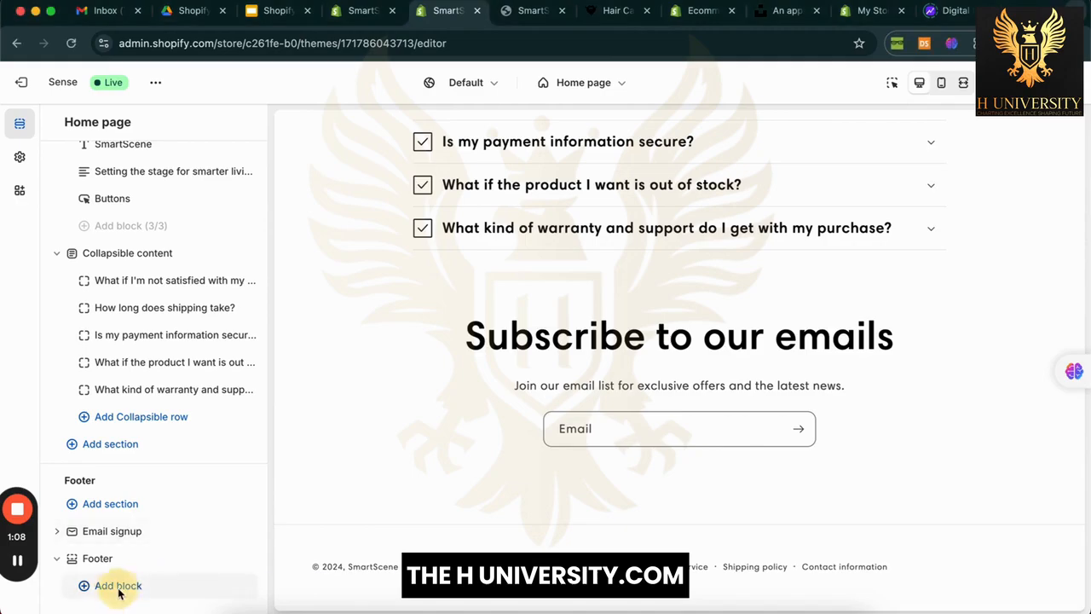
click(118, 588)
click(314, 515)
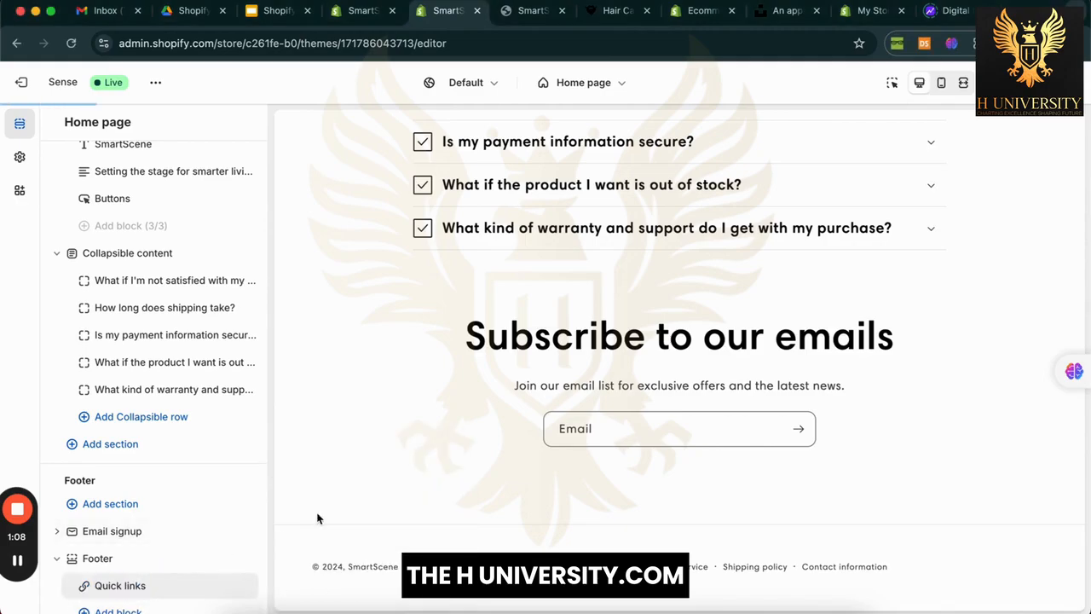
scroll(202, 523, down, 1)
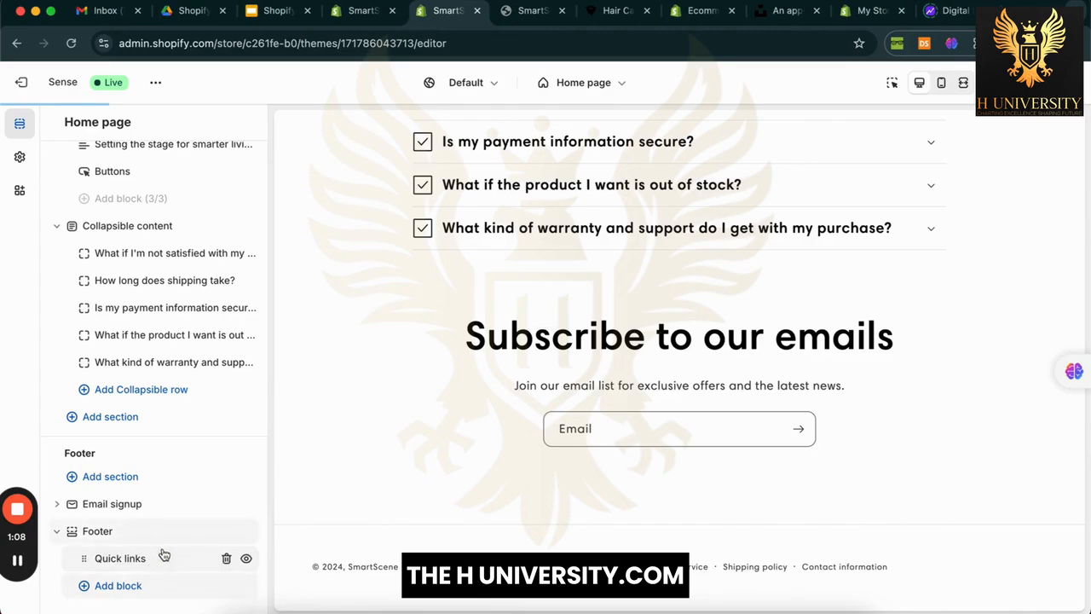
Step: Open the new footer menu block's settings and select its whole heading text for replacement
click(164, 554)
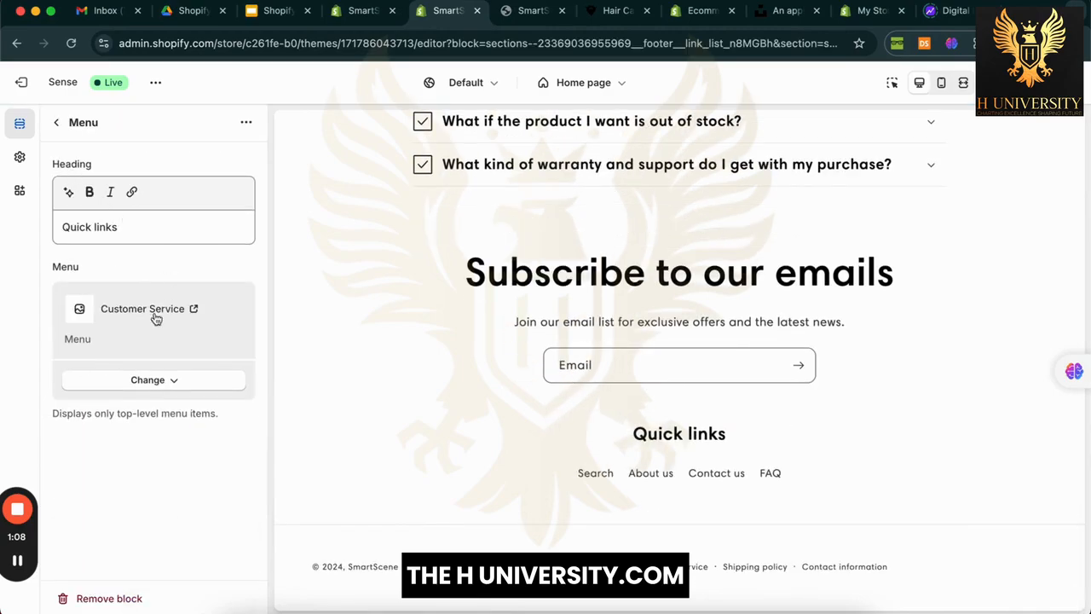
click(142, 231)
triple_click(141, 231)
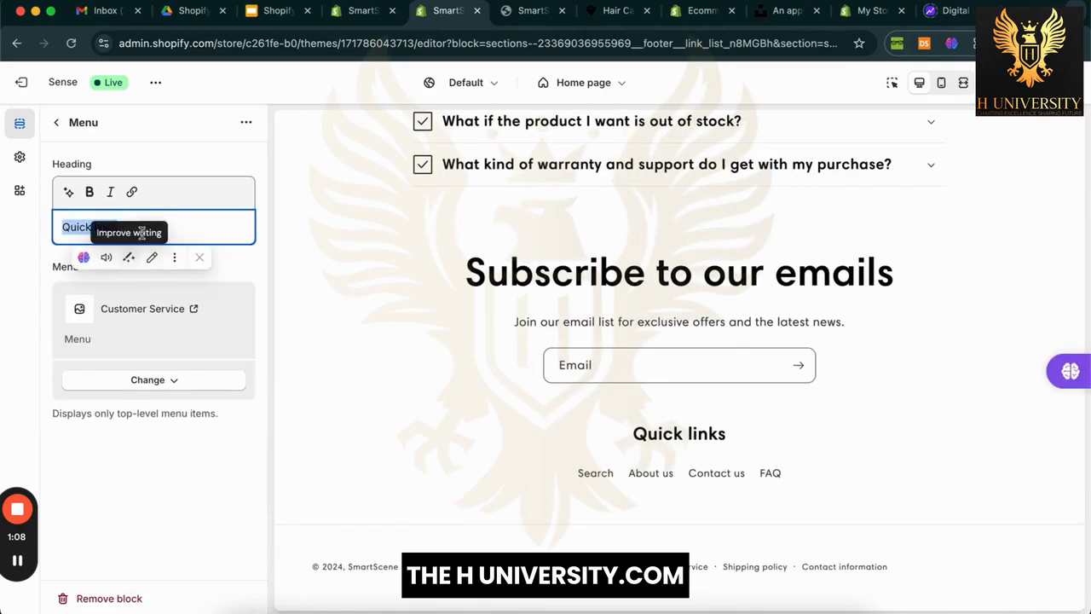
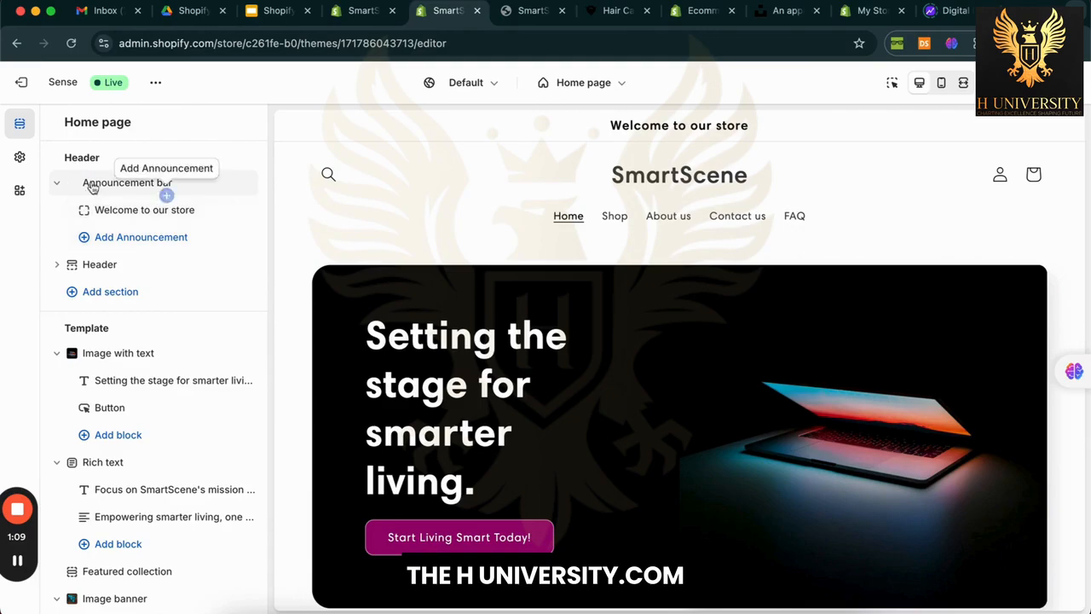
Step: Change the announcement bar's text to "Free Shipping Worldwide!"
click(122, 212)
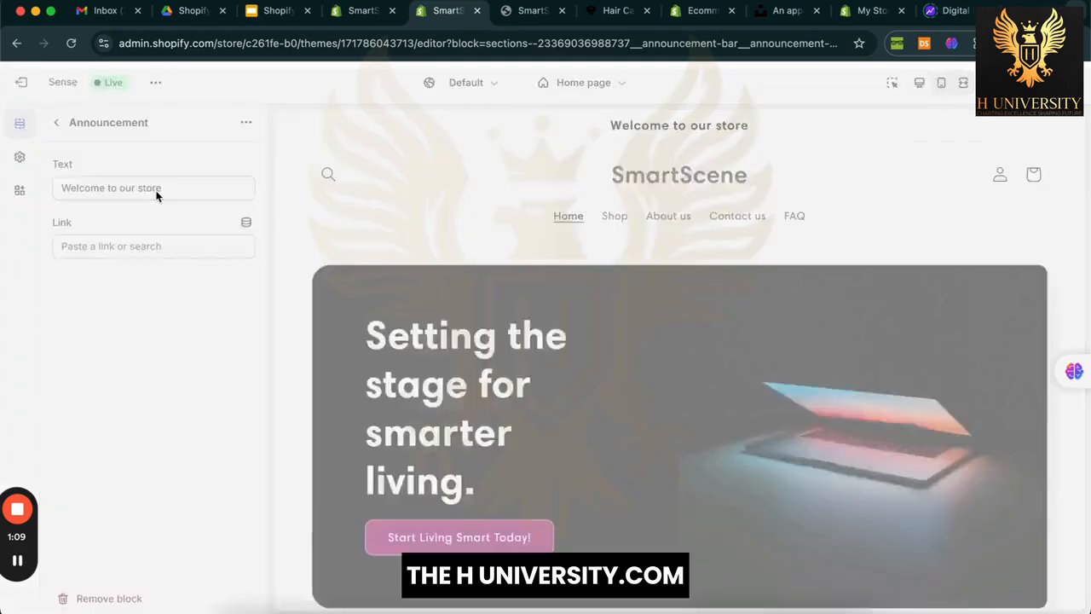
drag(61, 188, 158, 191)
text(Free Shipping)
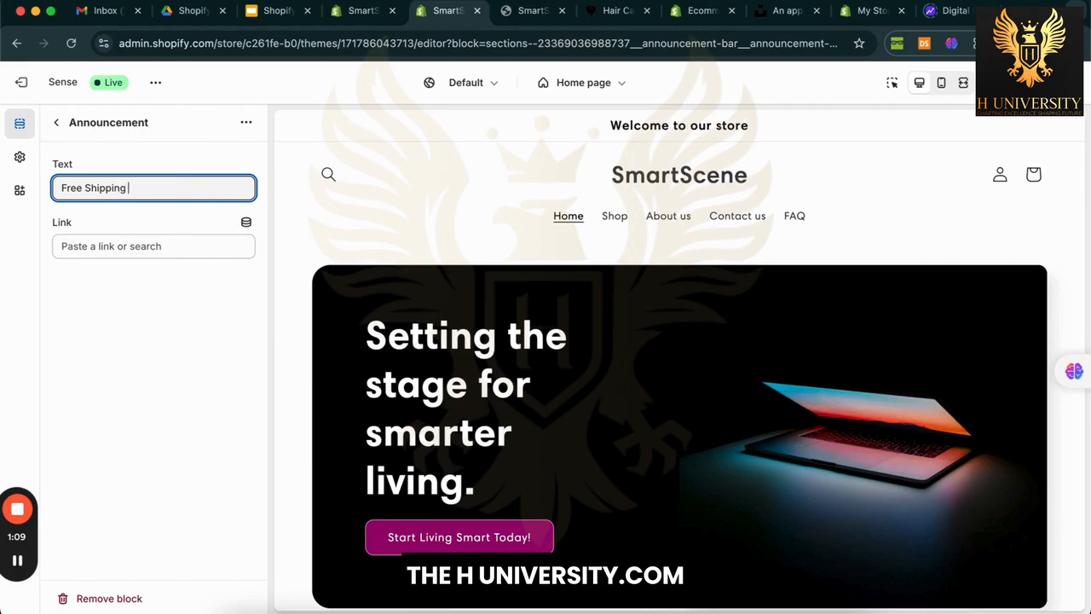
text( WorldW)
key(BackSpace)
text(wide!)
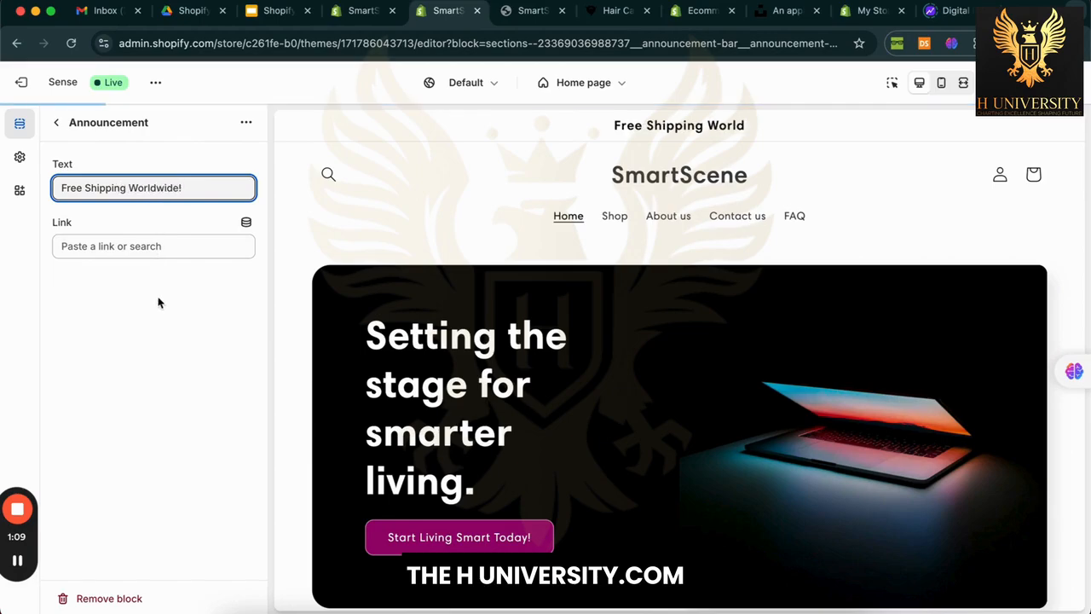
click(157, 302)
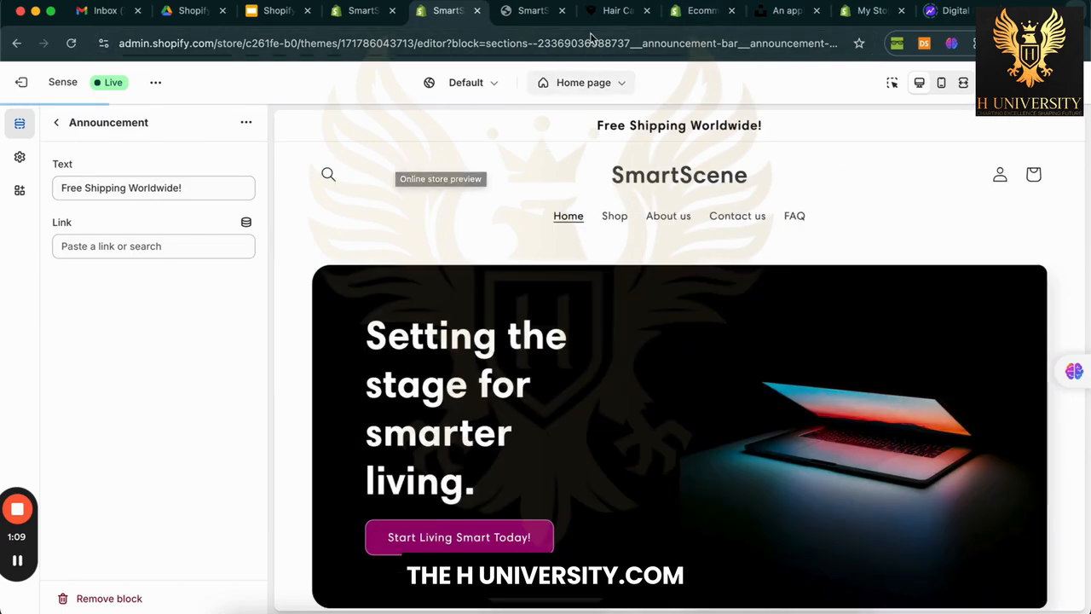
Step: Search Google for canva in the Shopify theme store's browser tab and open the Canva website
click(612, 11)
click(710, 15)
click(656, 42)
text(canva)
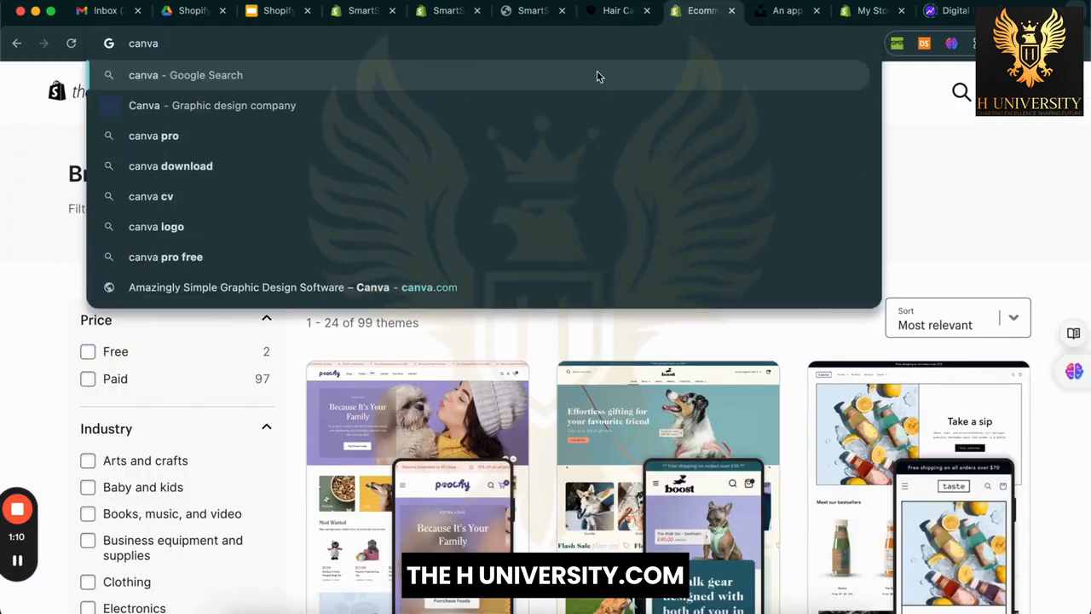
key(Return)
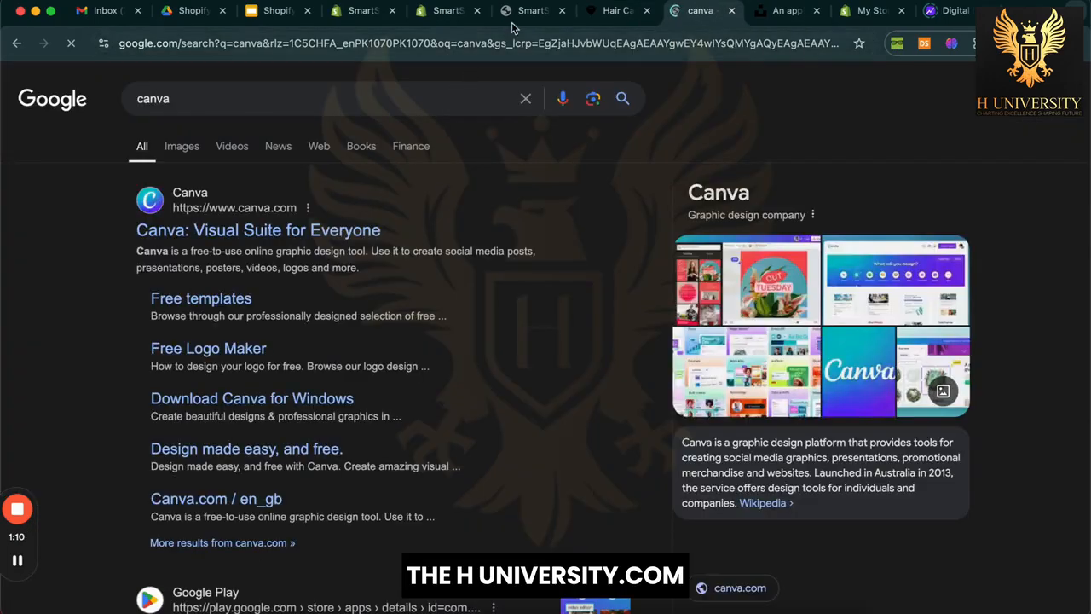
click(333, 229)
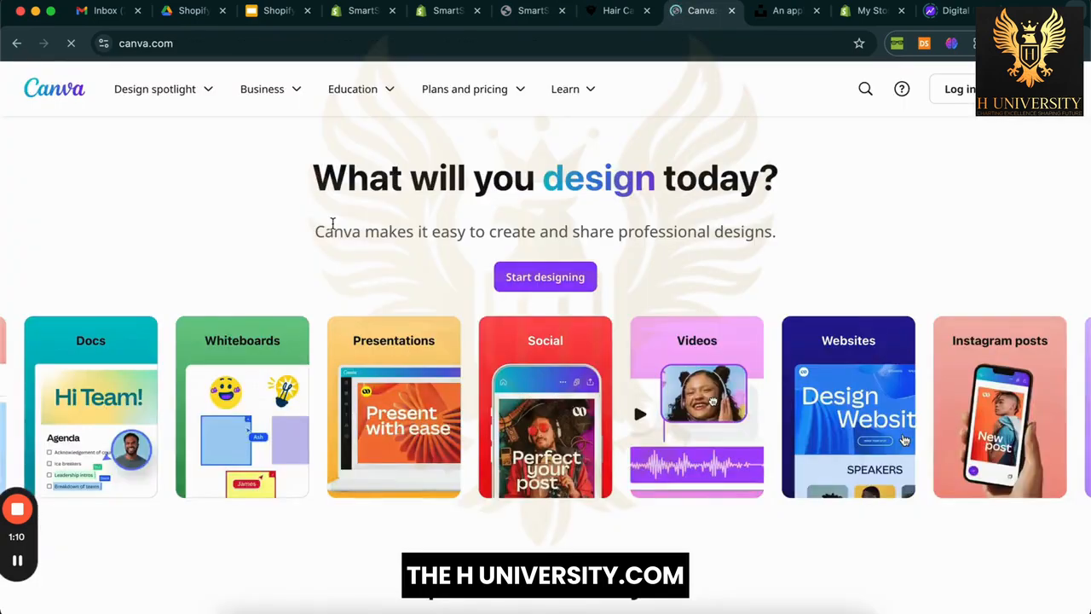
Step: Start designing in Canva by signing in with the suggested Google account, and complete the onboarding as a University student
click(528, 278)
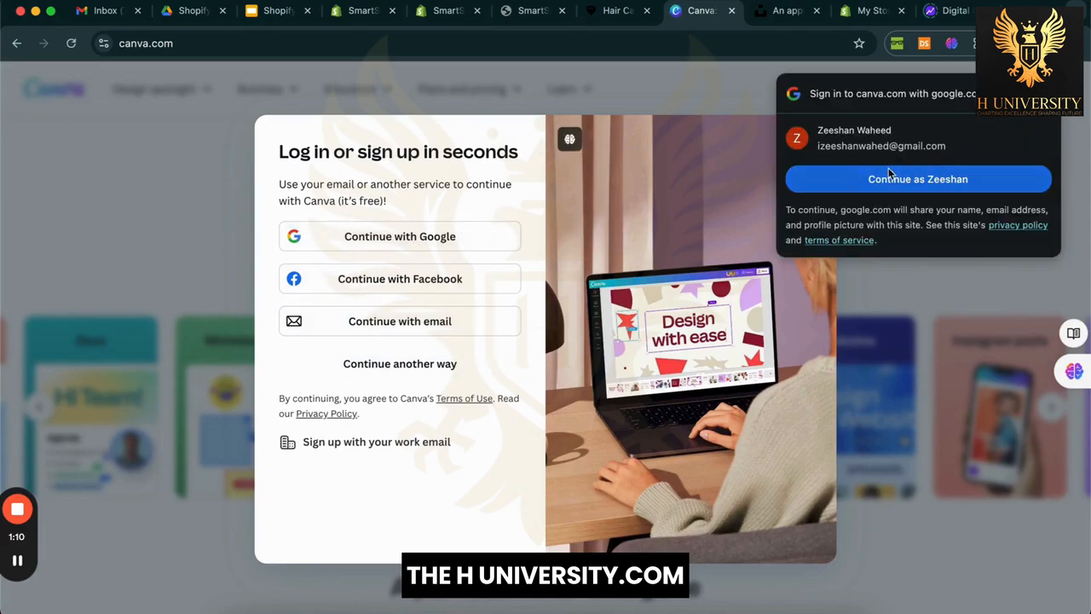
click(890, 188)
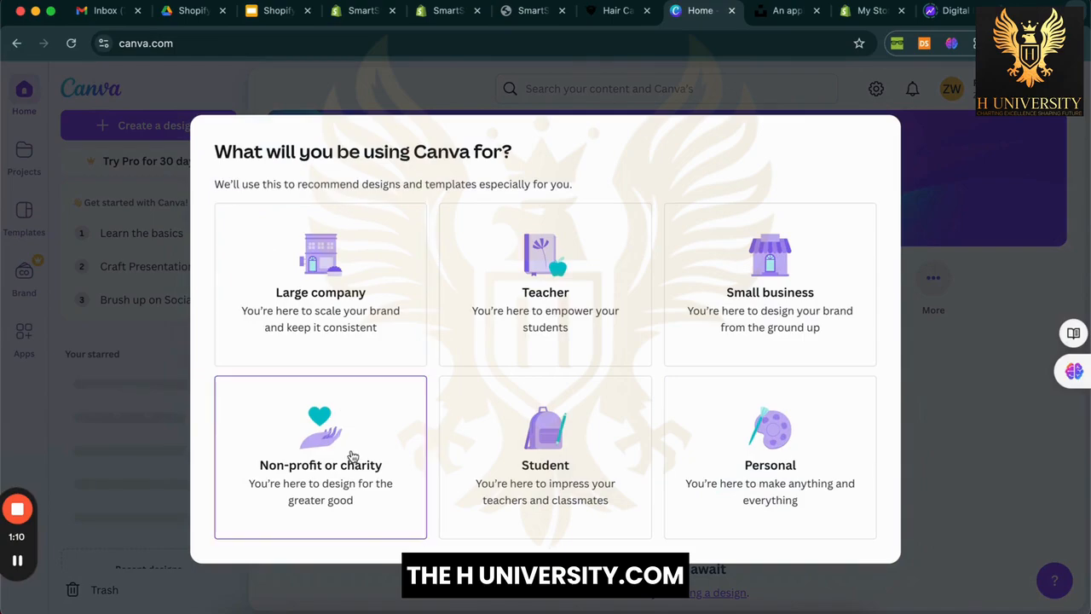
click(632, 462)
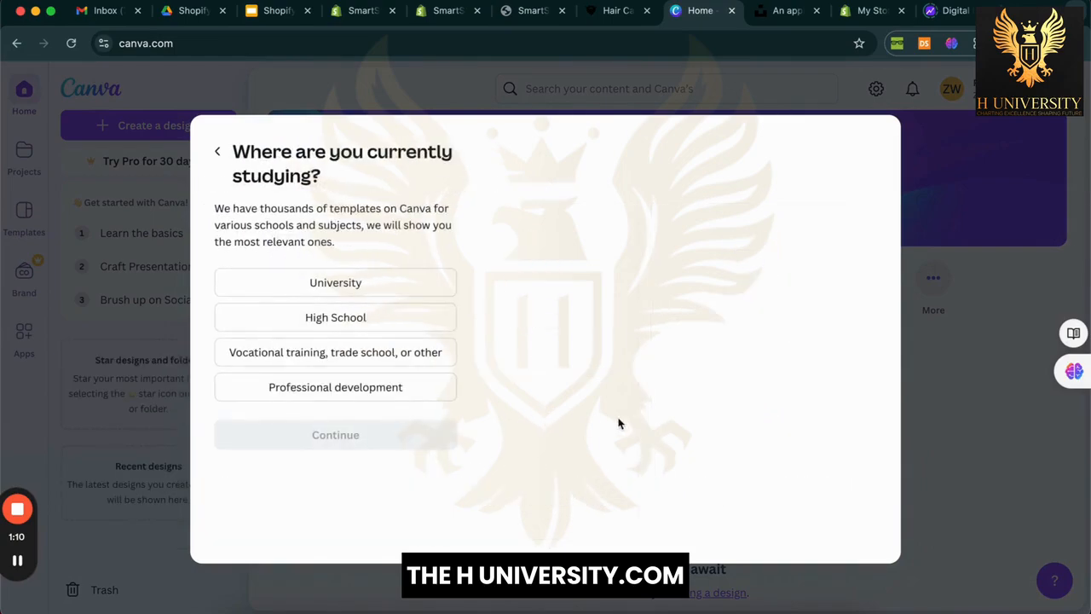
click(394, 317)
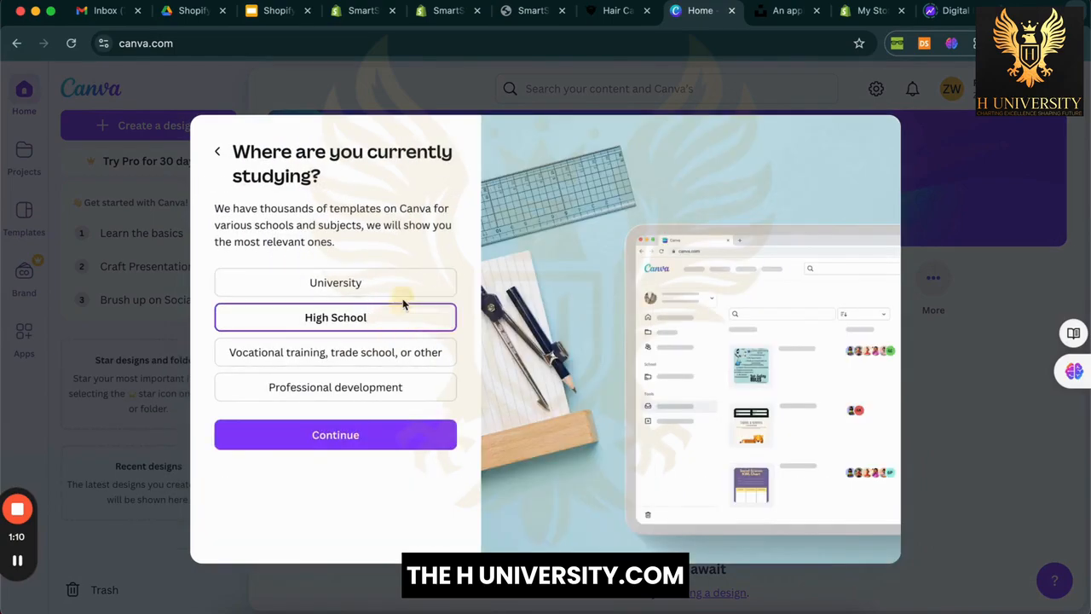
click(409, 286)
click(409, 435)
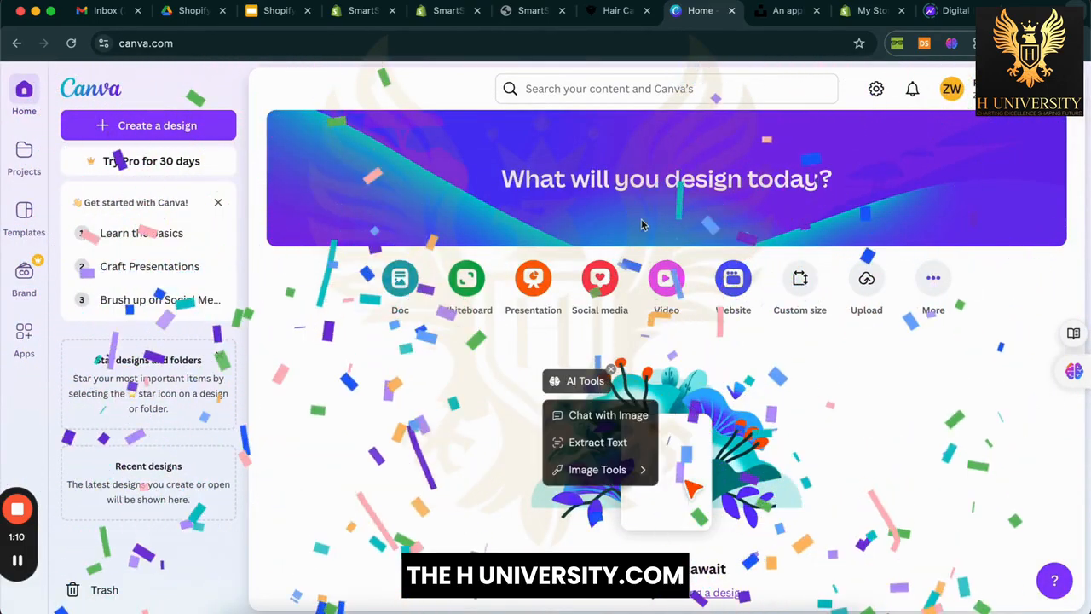
Step: Search Canva for logo, choose the Logo 500 × 500 px type, and create a blank logo design
click(698, 92)
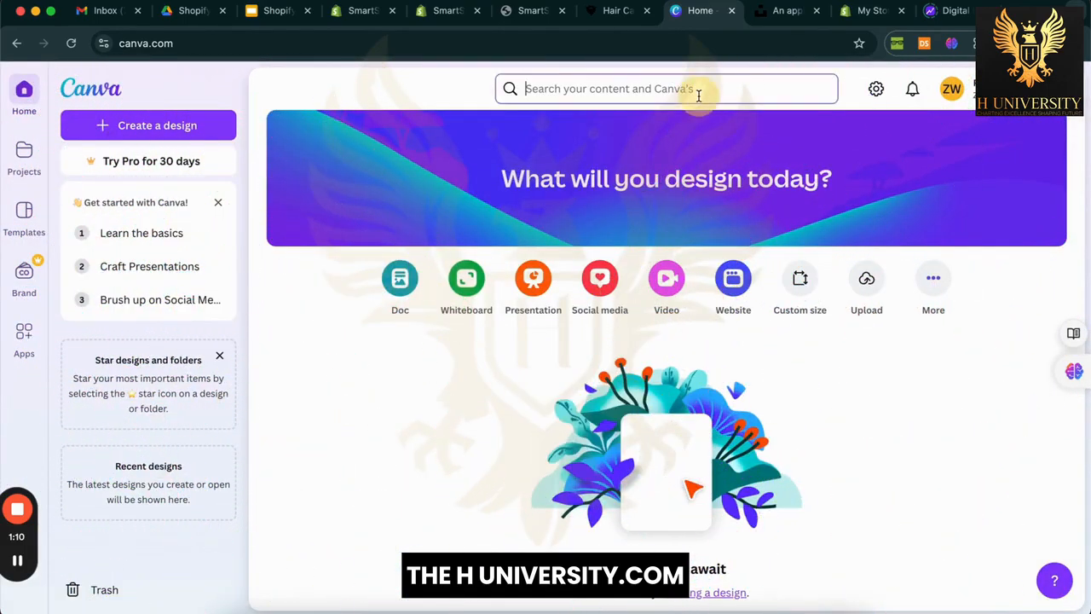
text(logo)
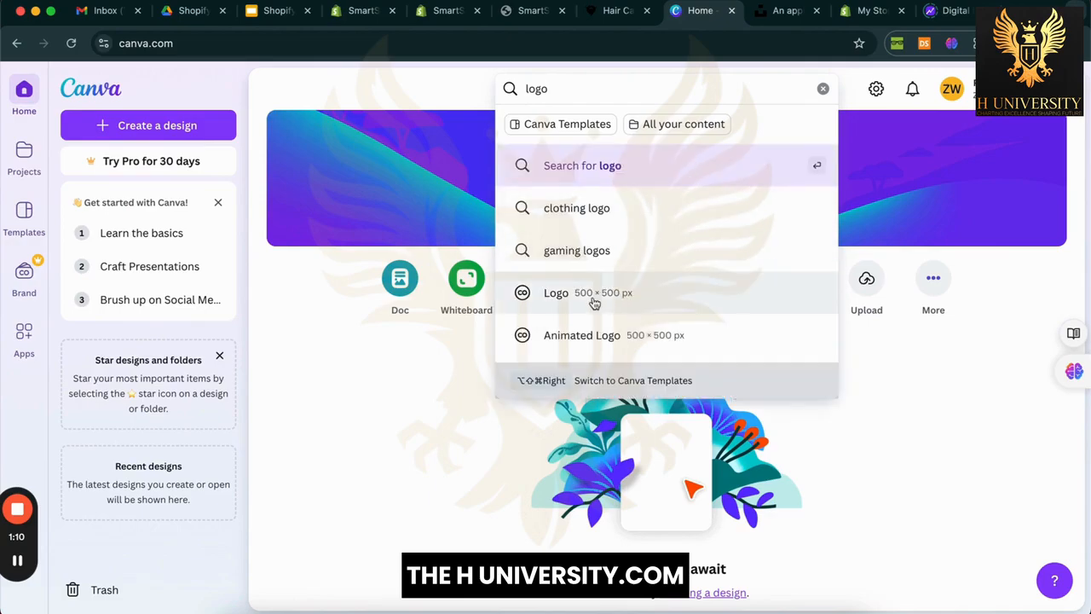
click(622, 298)
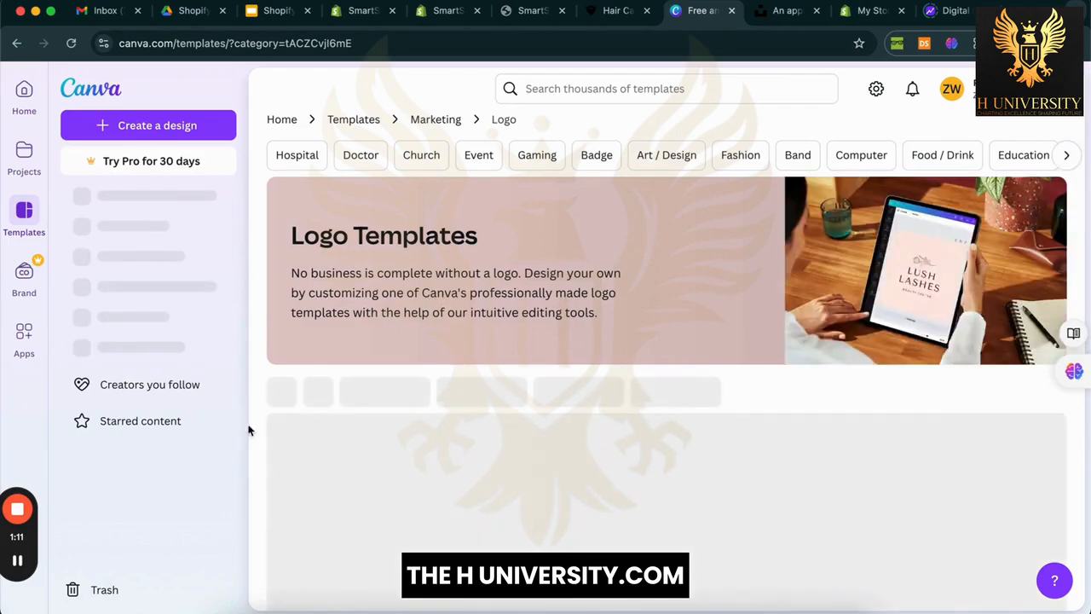
click(224, 89)
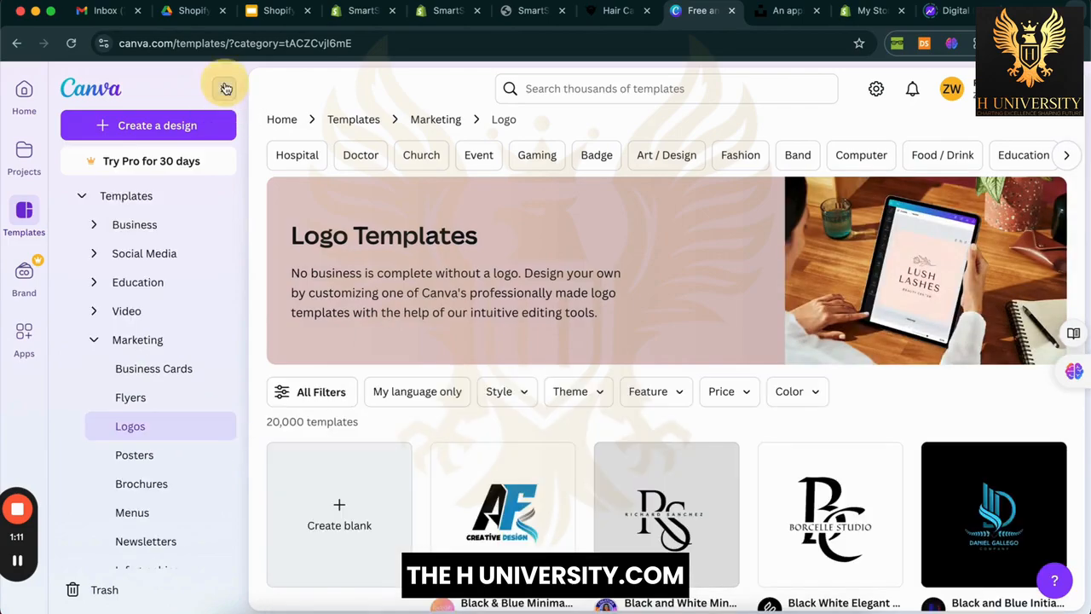
click(224, 89)
scroll(373, 277, down, 5)
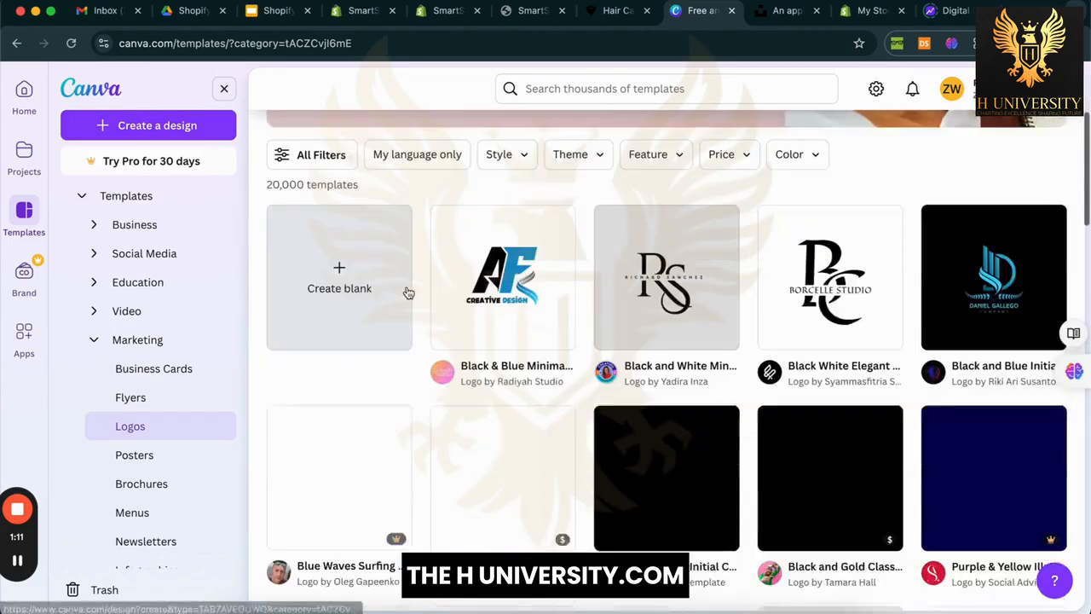
click(350, 281)
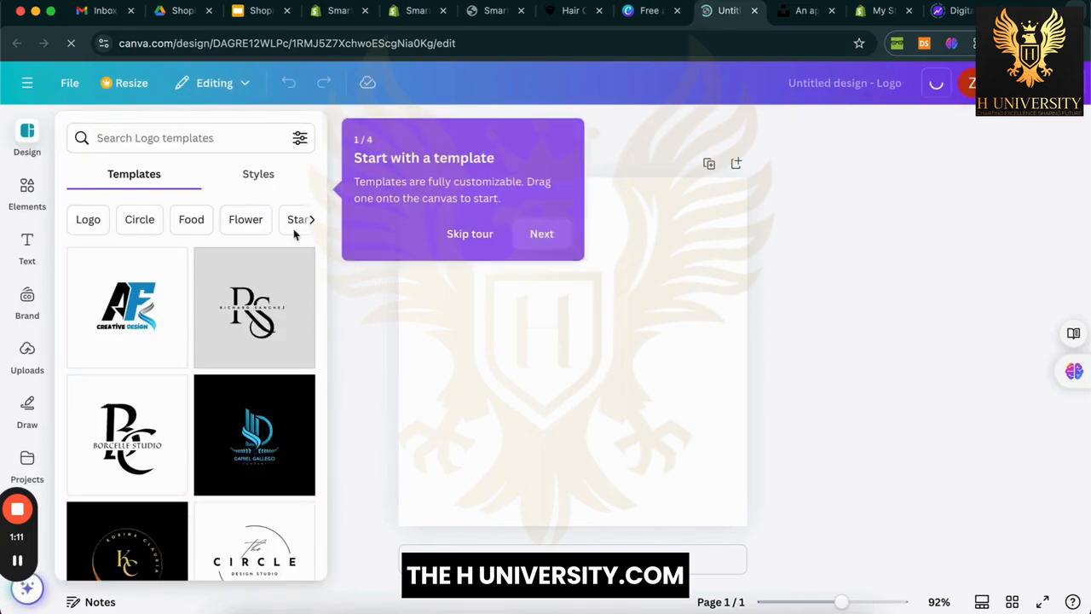
Step: Search the logo templates for tech gadgets and skip the introductory tour
click(202, 140)
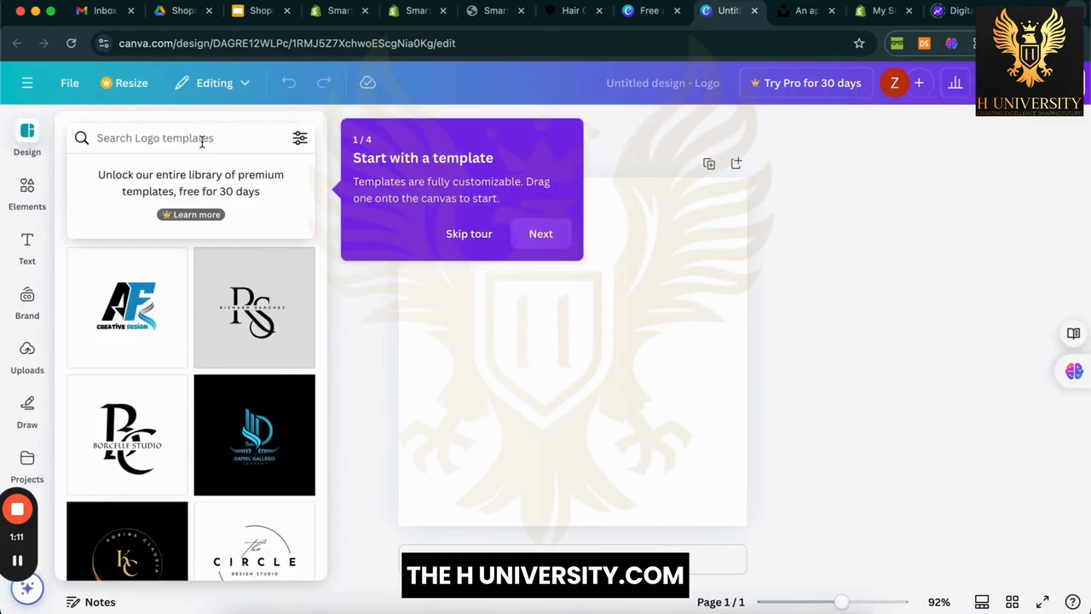
text(gadgets)
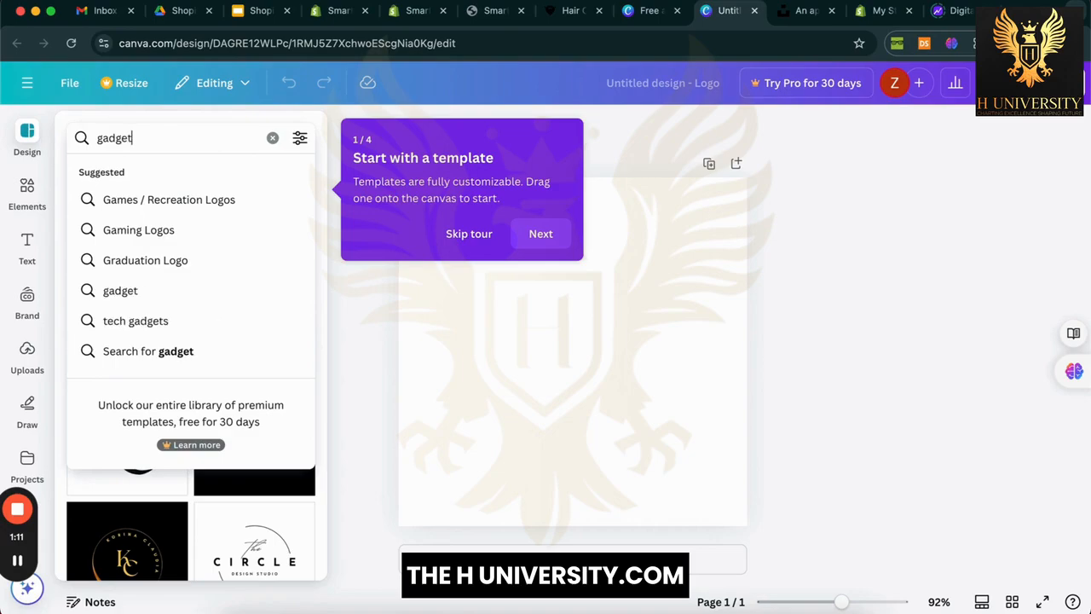
click(185, 202)
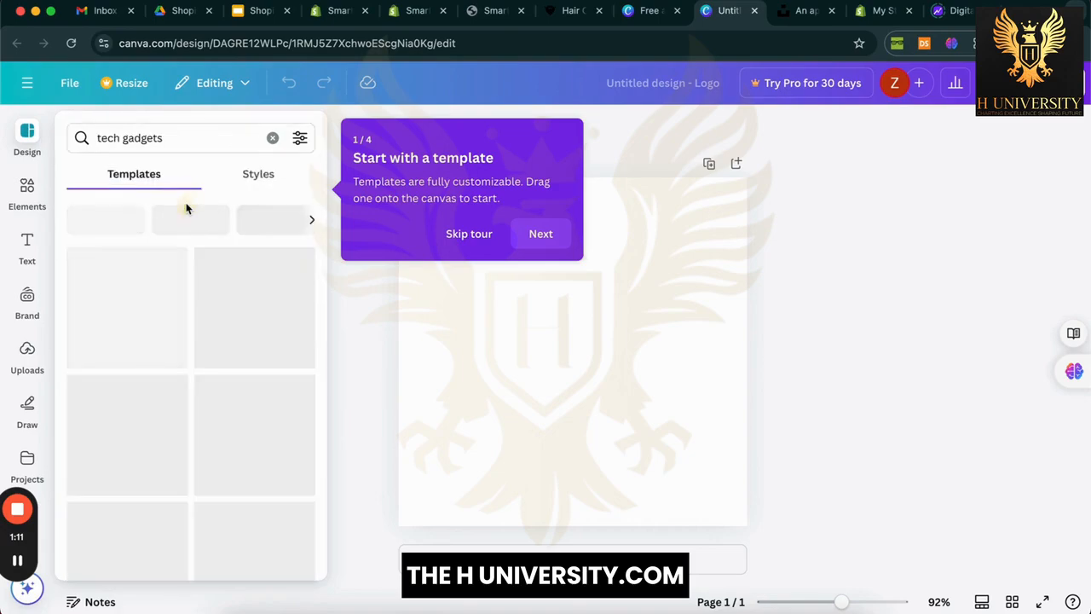
click(469, 234)
Step: Examine the tech gadgets logo templates for a design that suits the store
scroll(183, 303, down, 3)
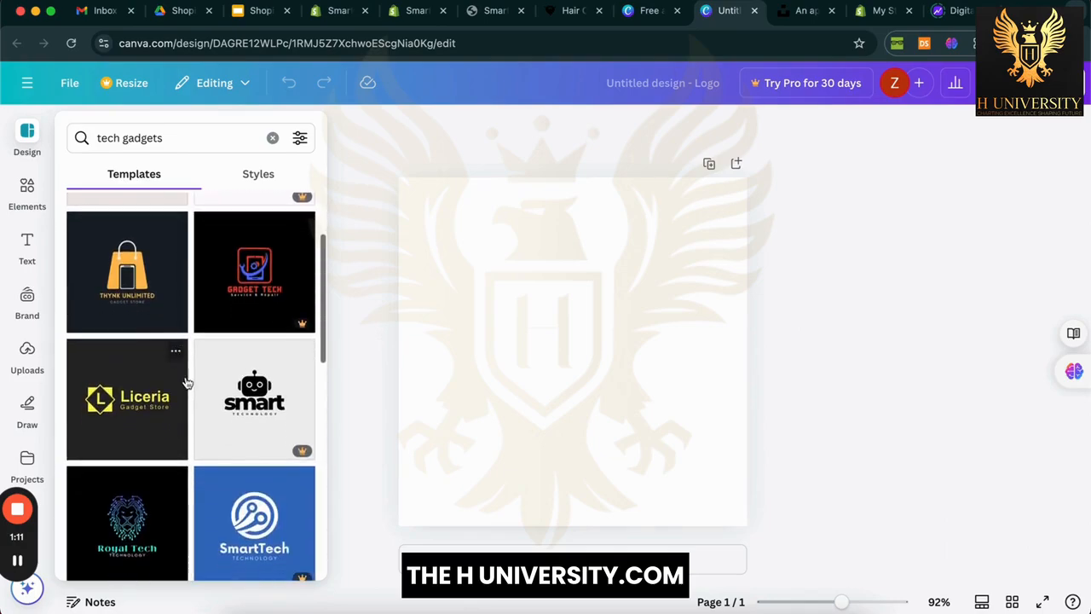
scroll(195, 416, down, 10)
scroll(194, 416, down, 8)
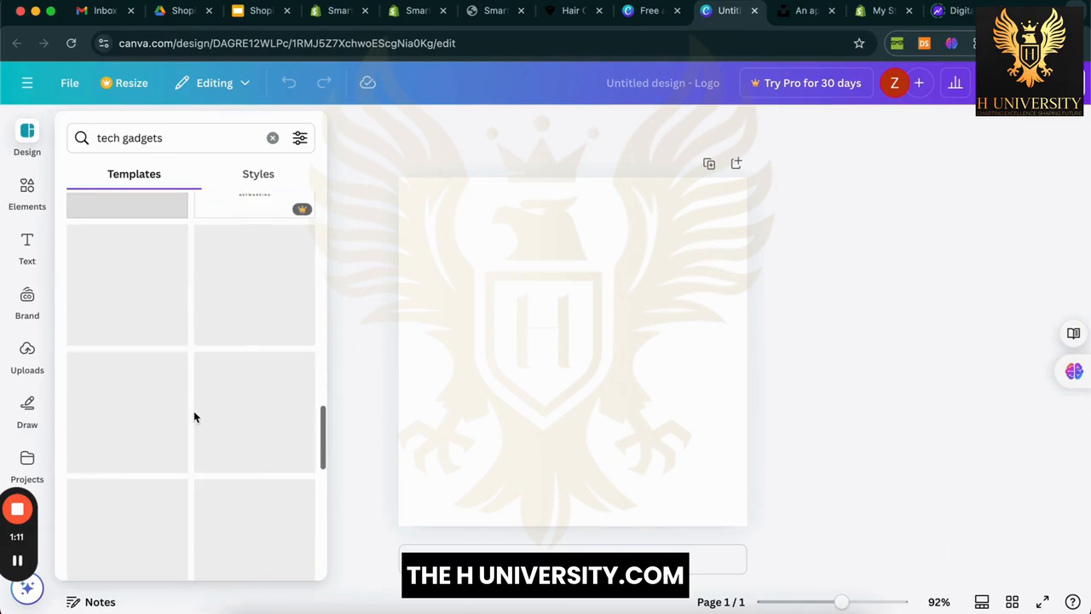
scroll(195, 416, up, 10)
scroll(195, 416, up, 6)
scroll(194, 416, down, 10)
scroll(195, 416, down, 2)
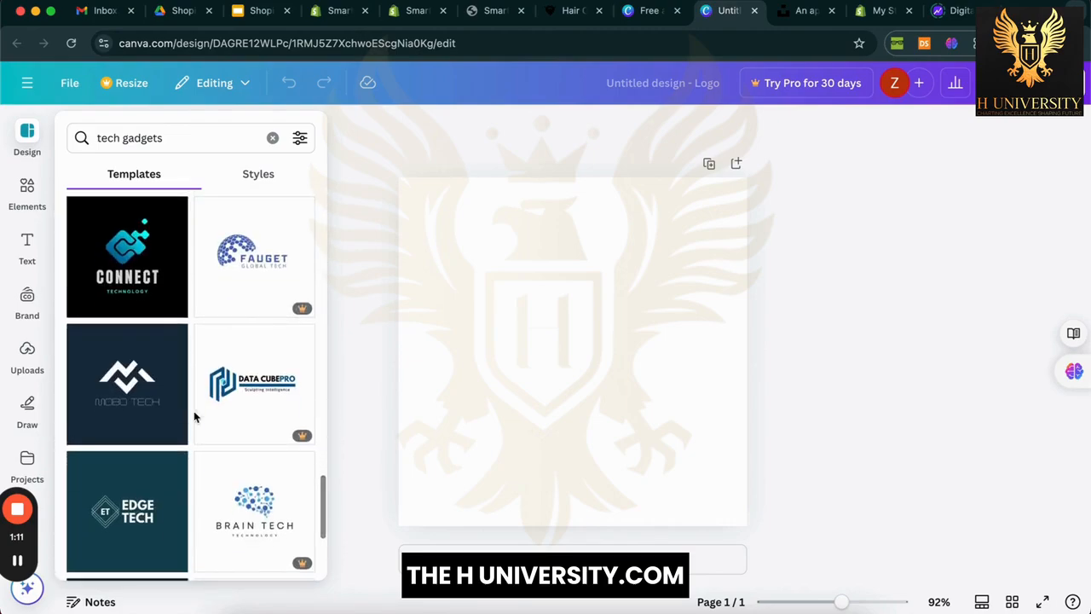
scroll(194, 416, down, 3)
Step: Search the logo templates for gadgets and apply the orange Gadget Tree template to the blank page
triple_click(139, 137)
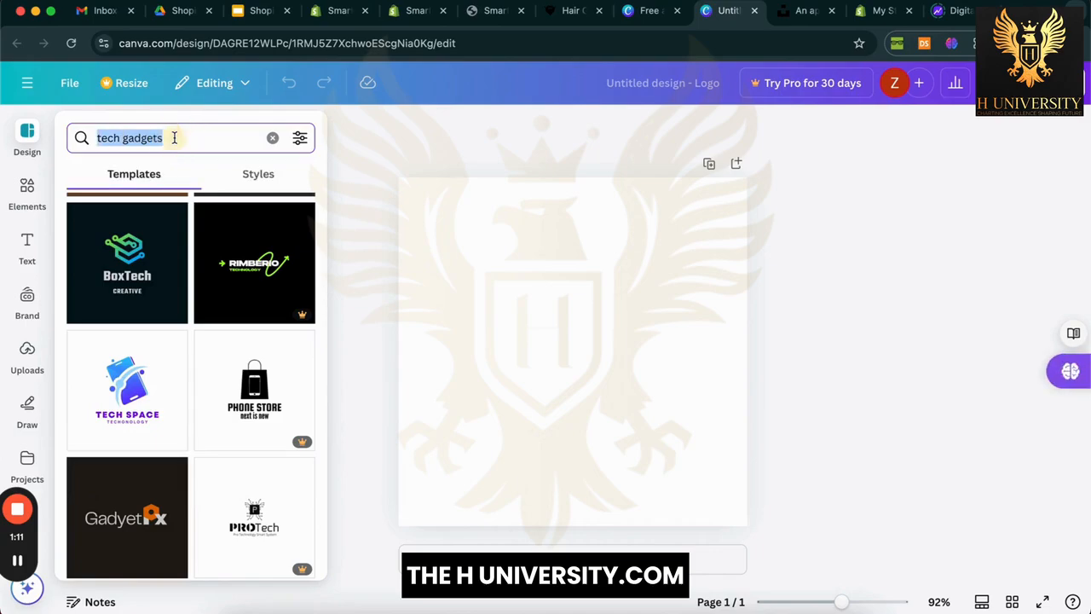
key(BackSpace)
text(gadgets)
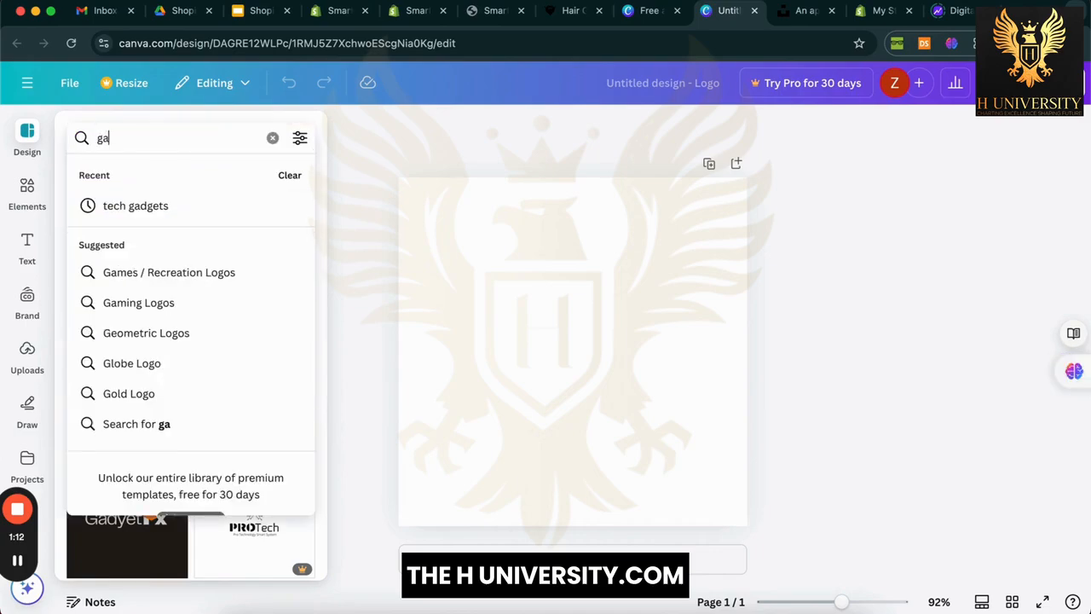
key(Return)
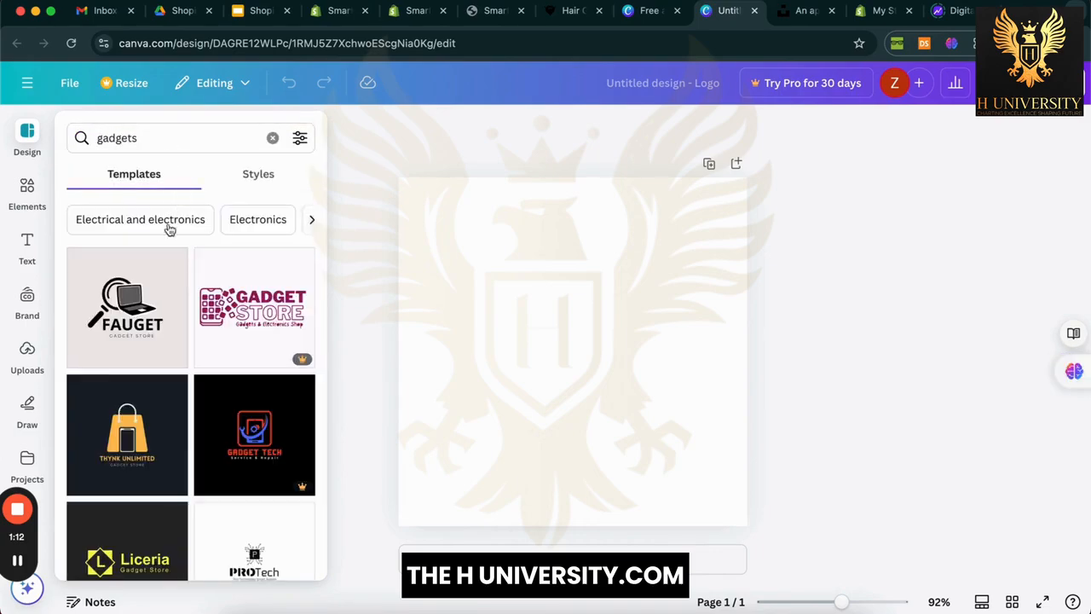
scroll(185, 401, down, 5)
scroll(194, 456, down, 3)
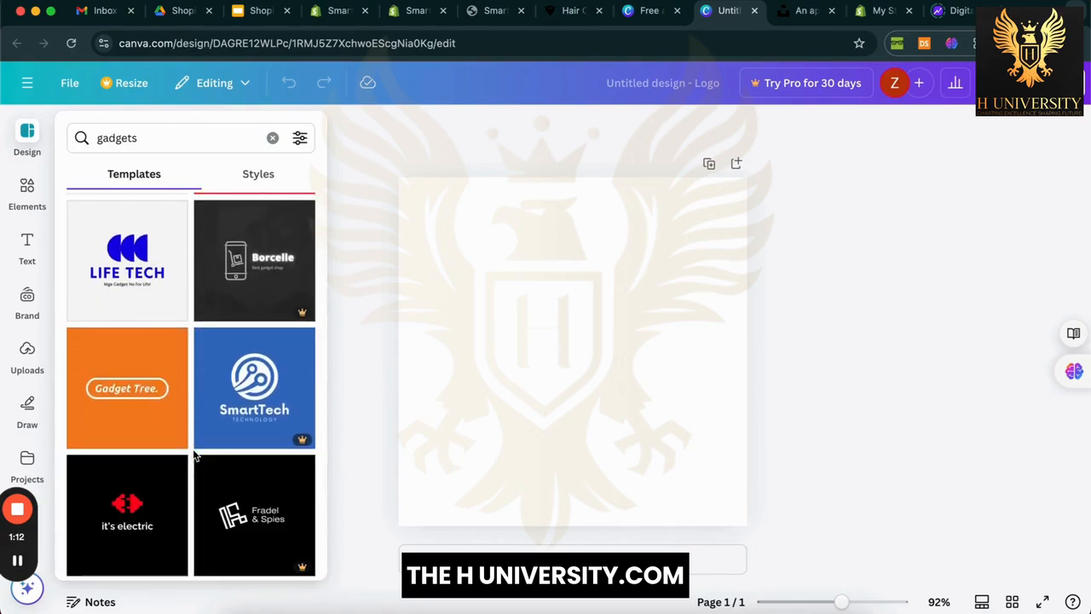
click(159, 384)
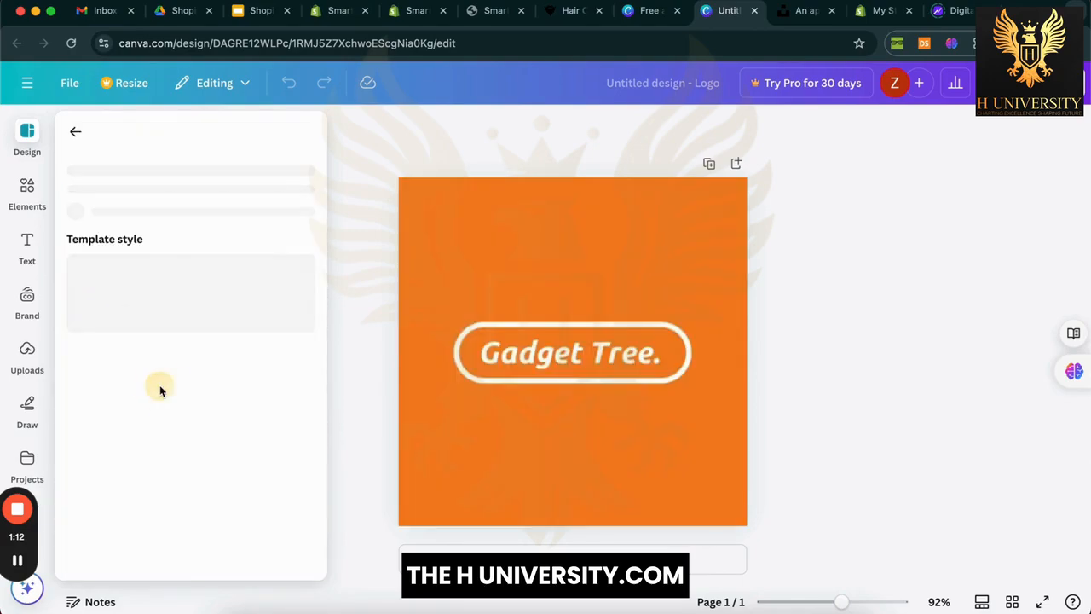
Step: Change the logo page's orange background colour to white
click(369, 424)
click(526, 219)
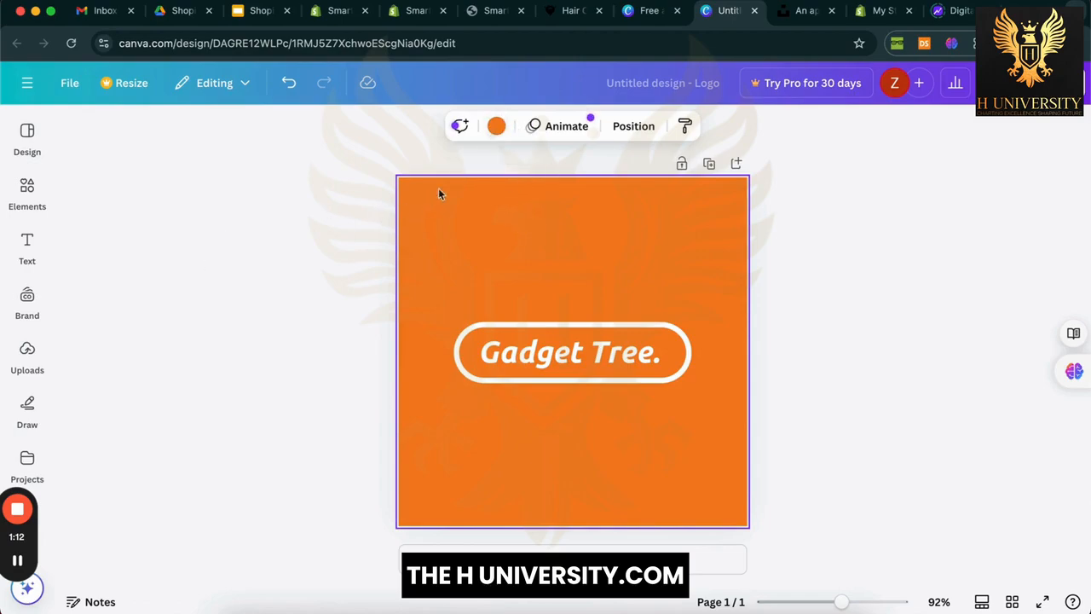
click(175, 253)
click(382, 319)
Step: Select the Gadget Tree text together with its frame and set the text colour to black, trying dark grey as well
drag(367, 275, 694, 380)
click(487, 129)
click(84, 409)
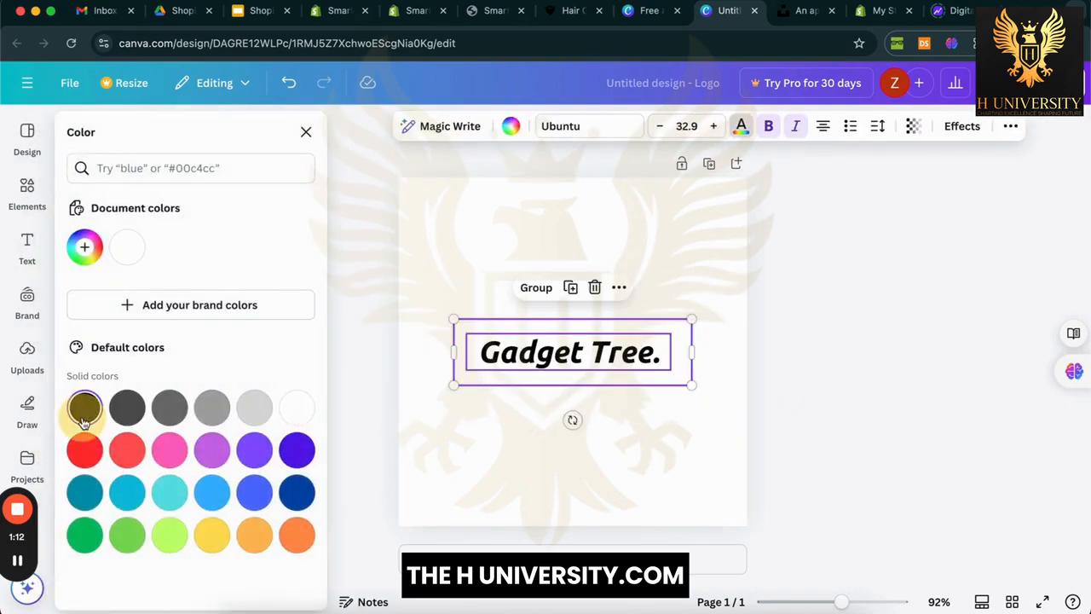
click(525, 322)
click(120, 414)
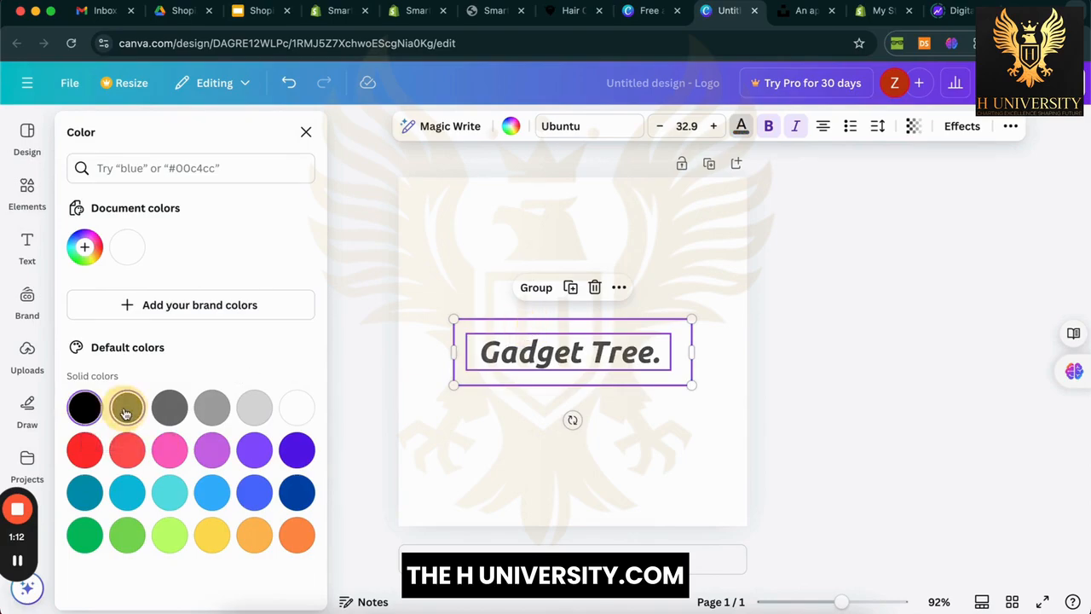
click(85, 410)
click(381, 340)
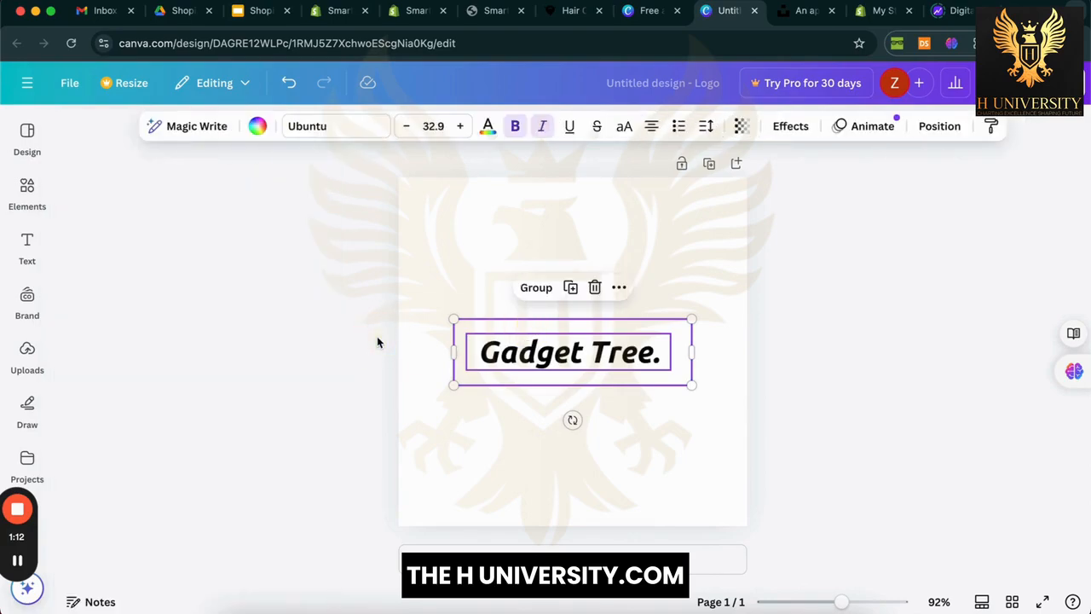
Step: Select only the rounded frame around the Gadget Tree text and set its colour to black
click(377, 338)
click(456, 344)
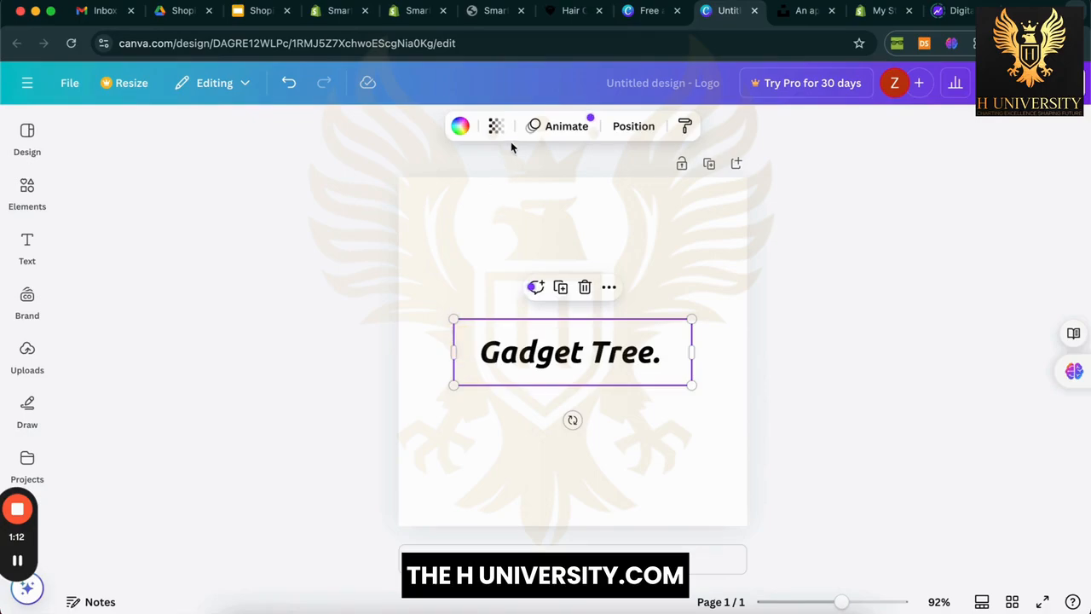
click(460, 126)
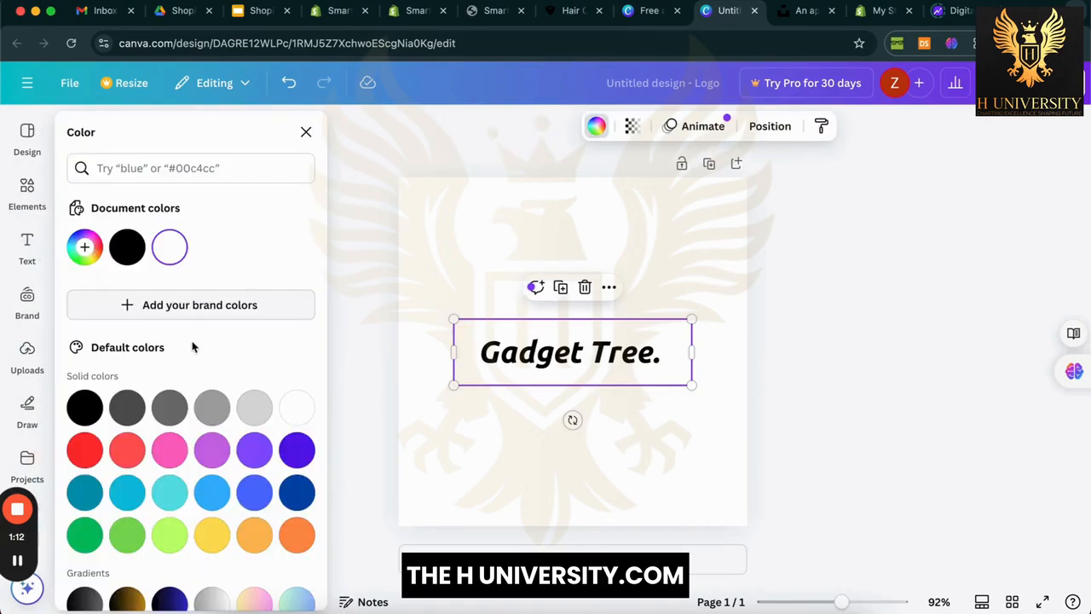
click(83, 409)
click(908, 362)
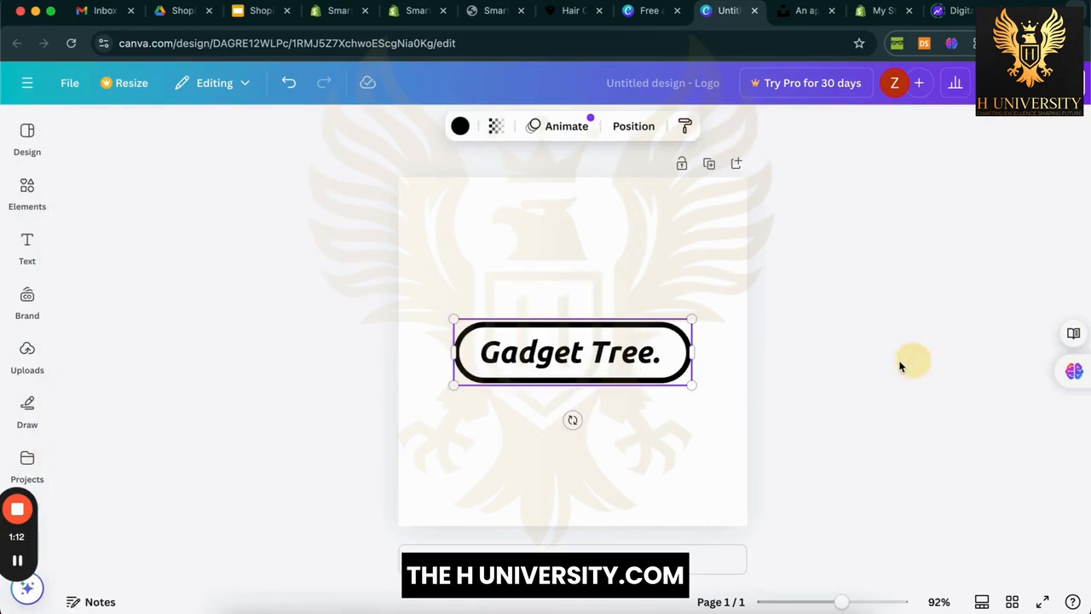
Step: Replace the Gadget Tree text inside the frame with "Smart Scene."
click(567, 353)
click(567, 353)
double_click(567, 352)
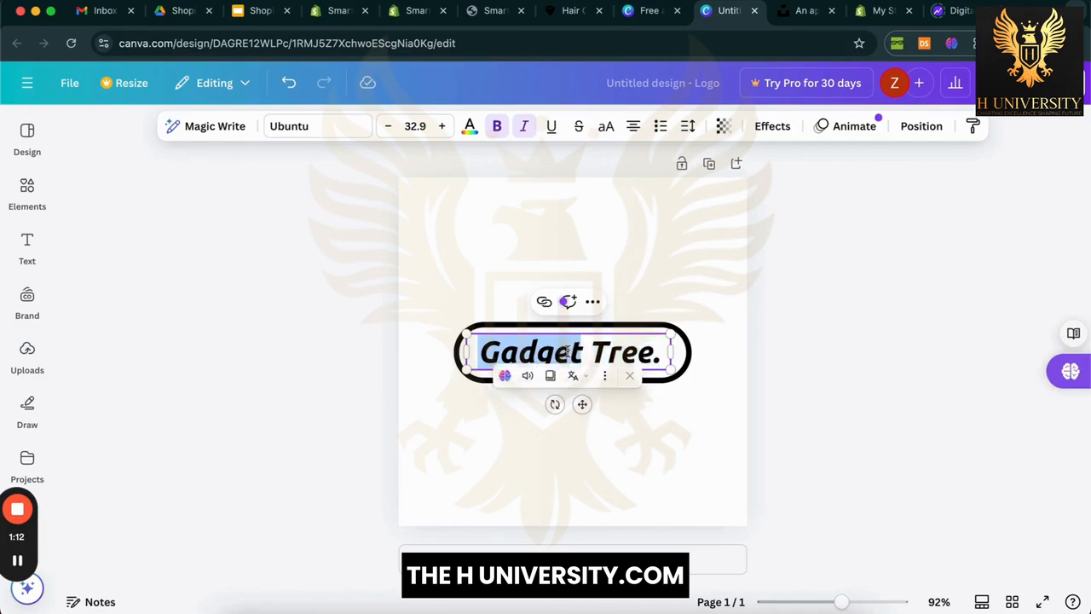
click(567, 352)
text(Smart Scene.)
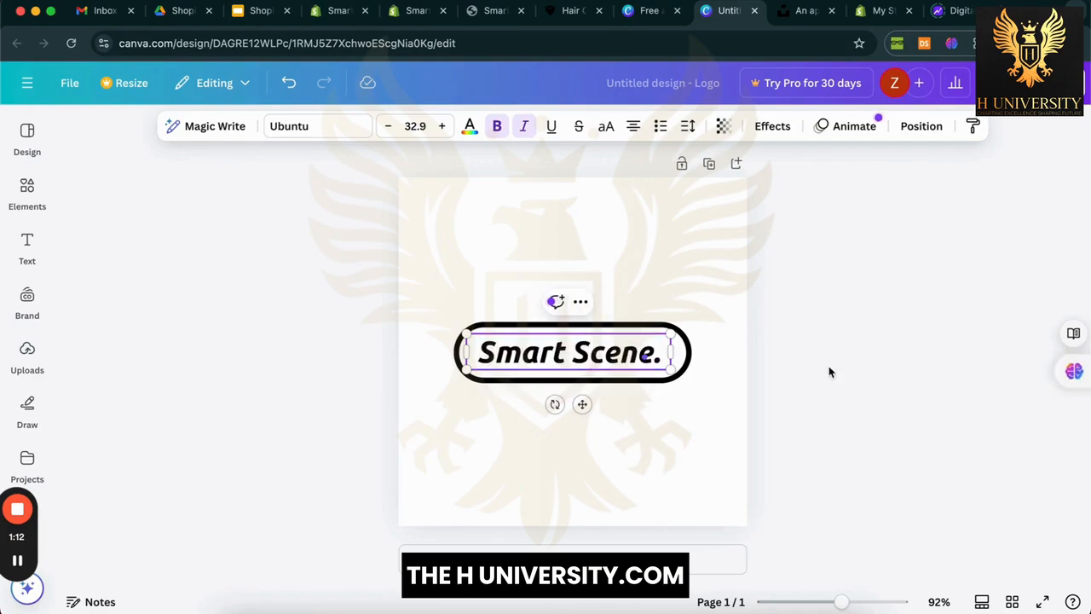
click(829, 369)
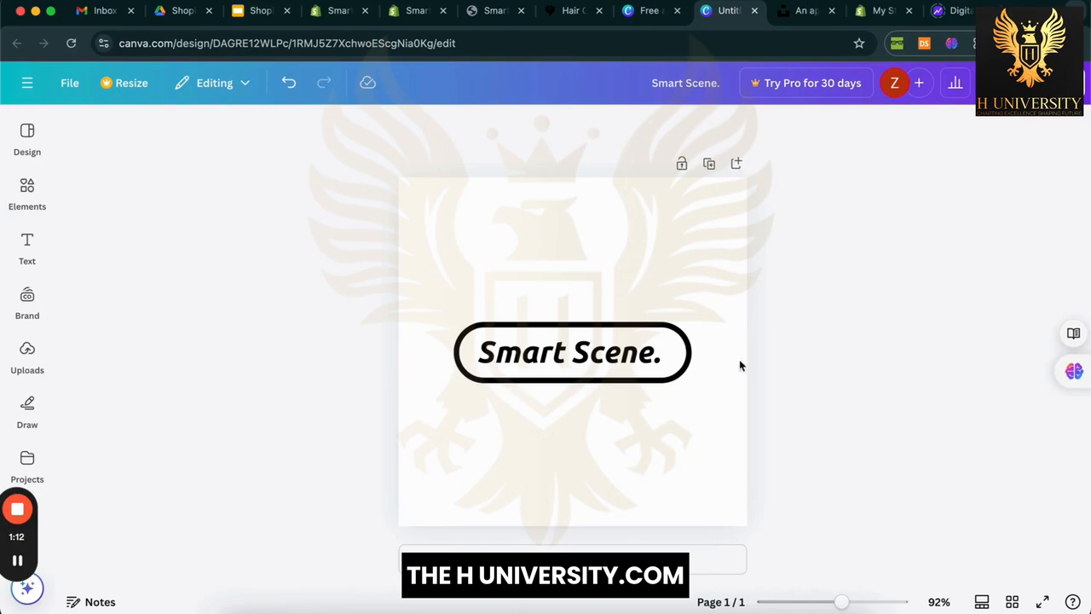
Step: Enlarge the logo on the canvas and capture a screenshot cropped closely around the framed Smart Scene logo with the Screenshot app
drag(840, 602, 863, 601)
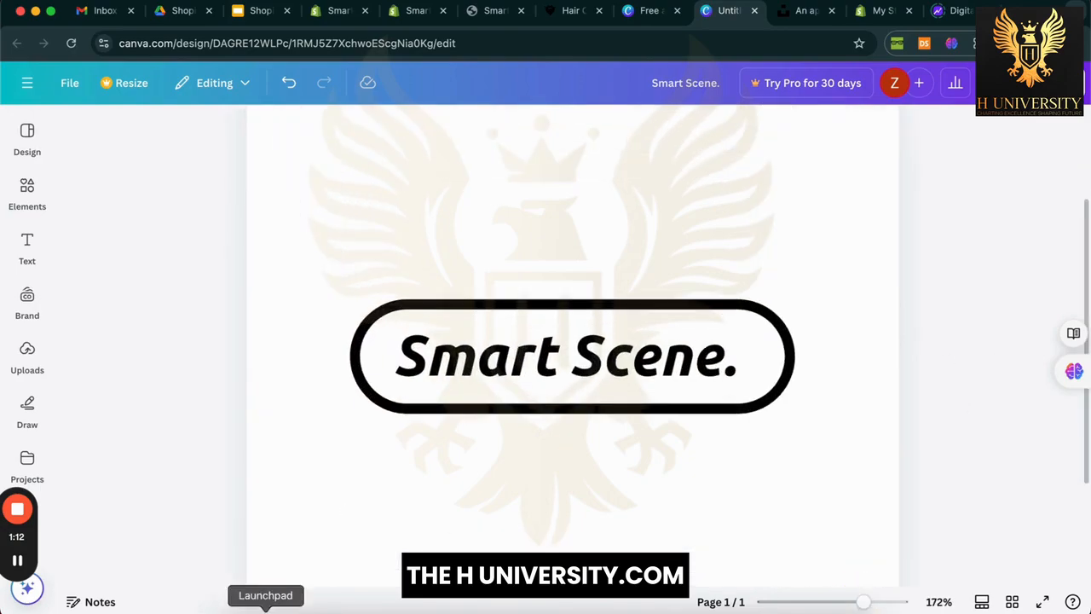
click(265, 607)
text(s)
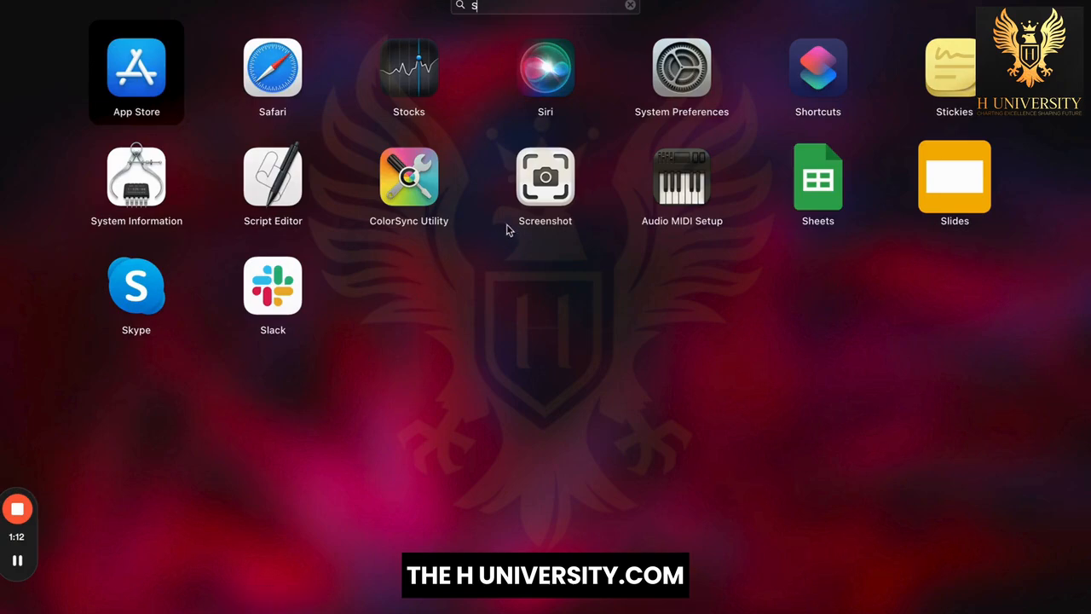
click(529, 193)
drag(547, 69, 563, 301)
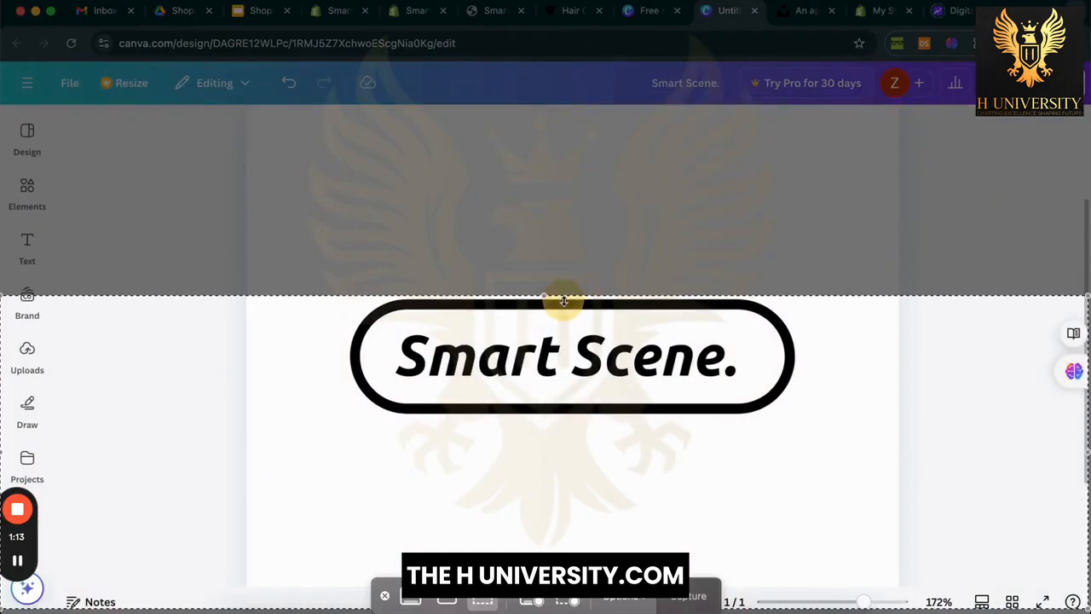
drag(817, 607, 865, 417)
drag(1088, 361, 808, 356)
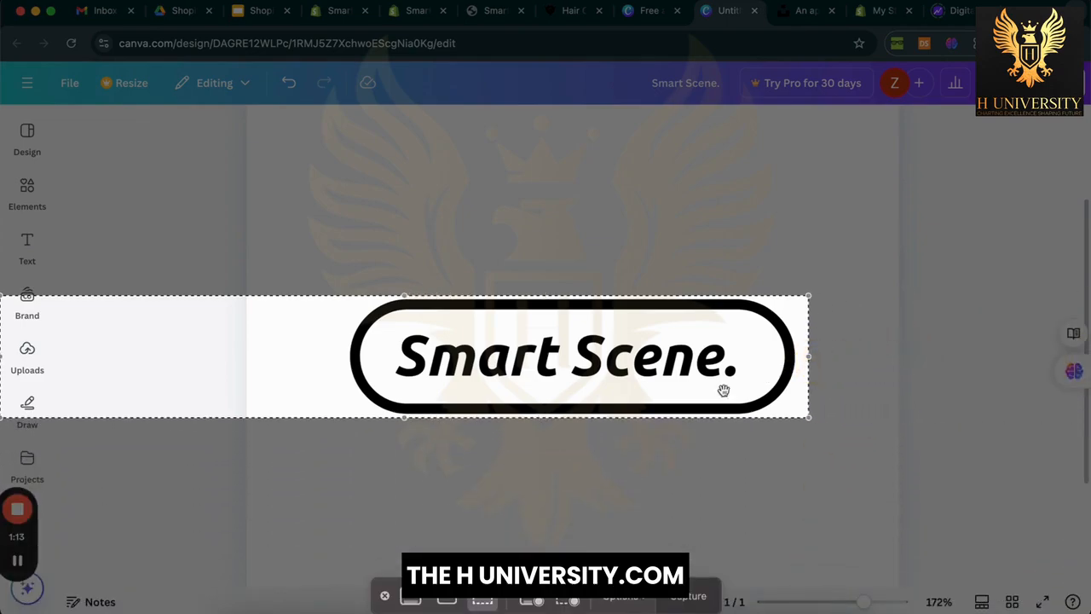
drag(588, 420, 587, 420)
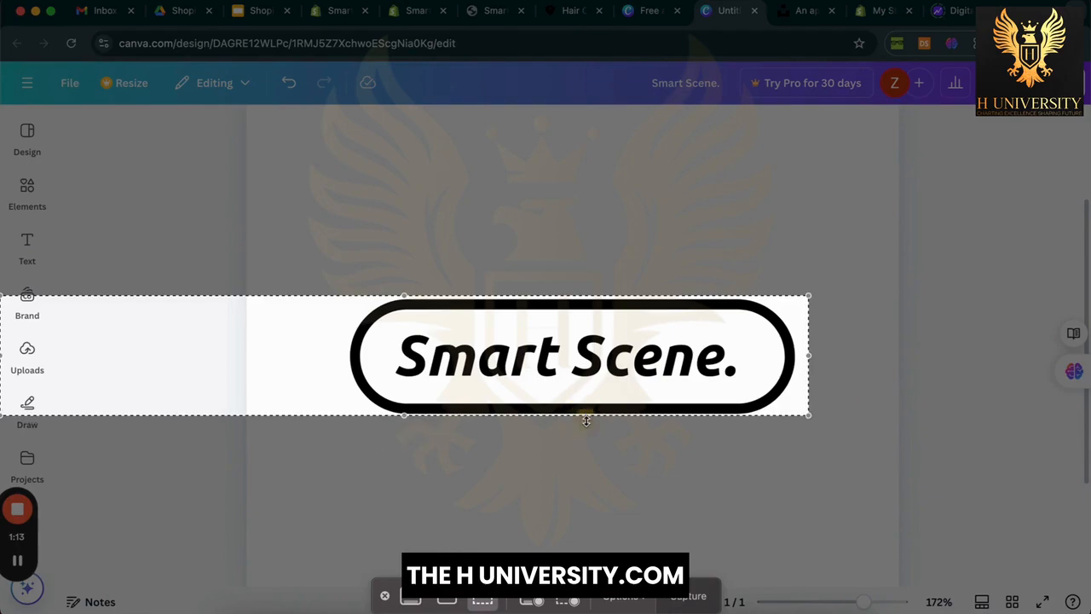
drag(565, 294, 563, 297)
drag(2, 358, 334, 375)
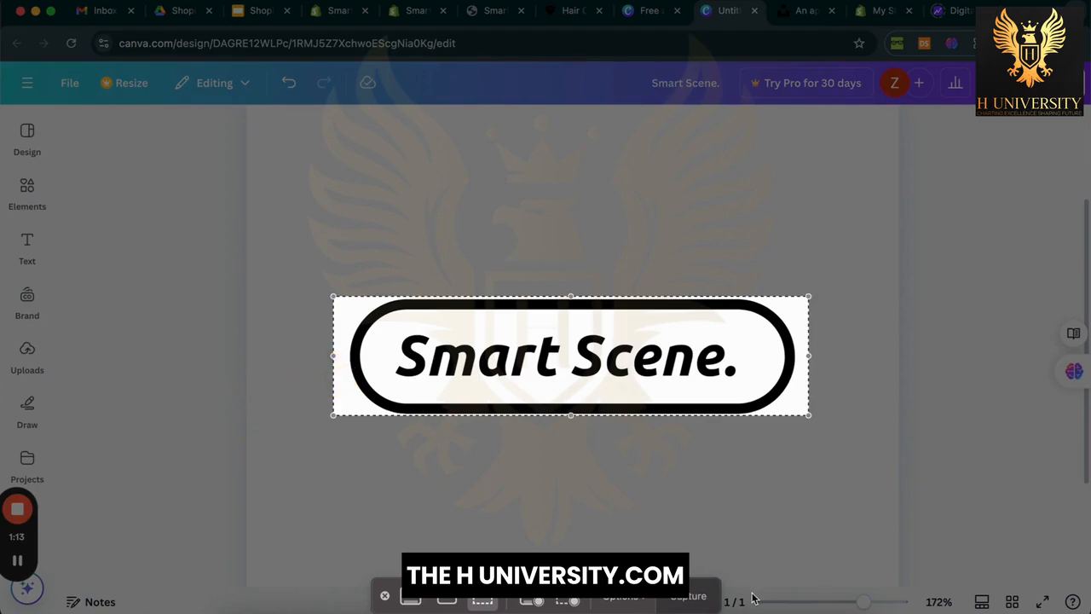
click(681, 602)
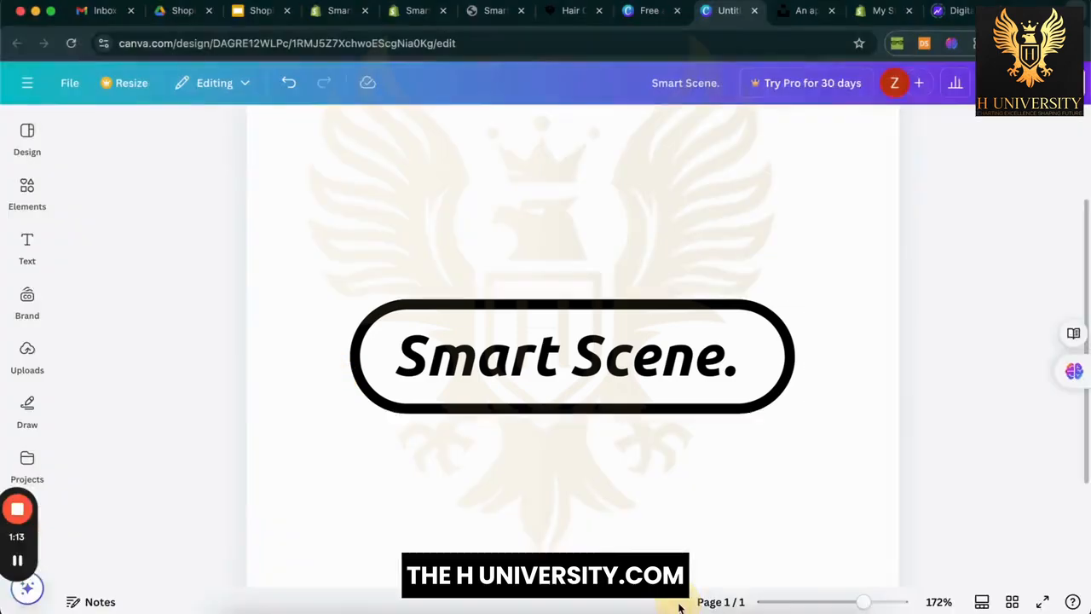
Step: Switch to the Shopify theme editor showing the announcement settings and open the image picker for the store logo in the theme settings
click(318, 10)
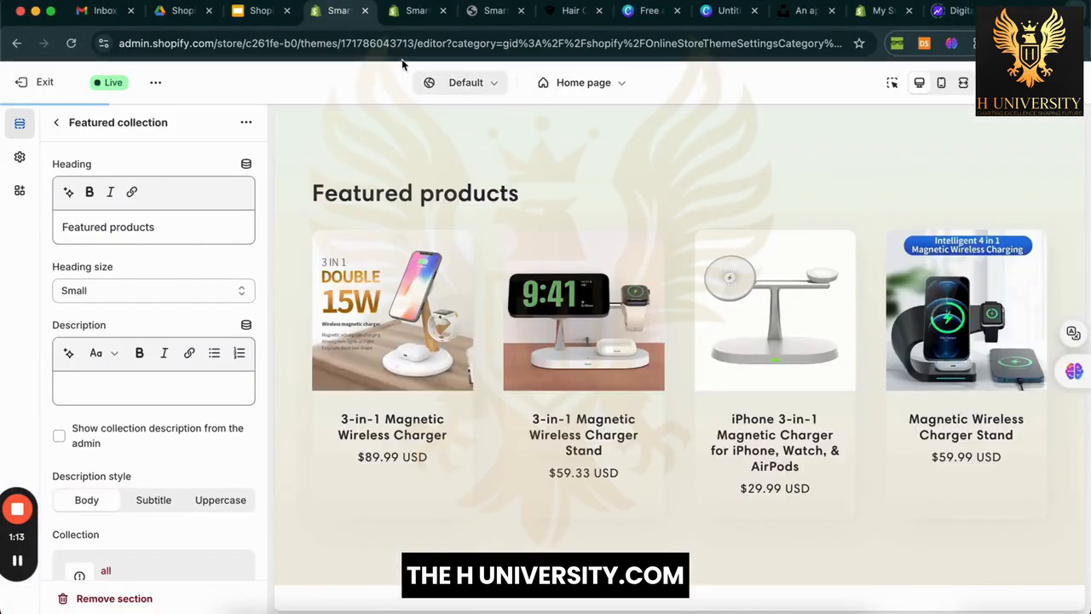
click(411, 10)
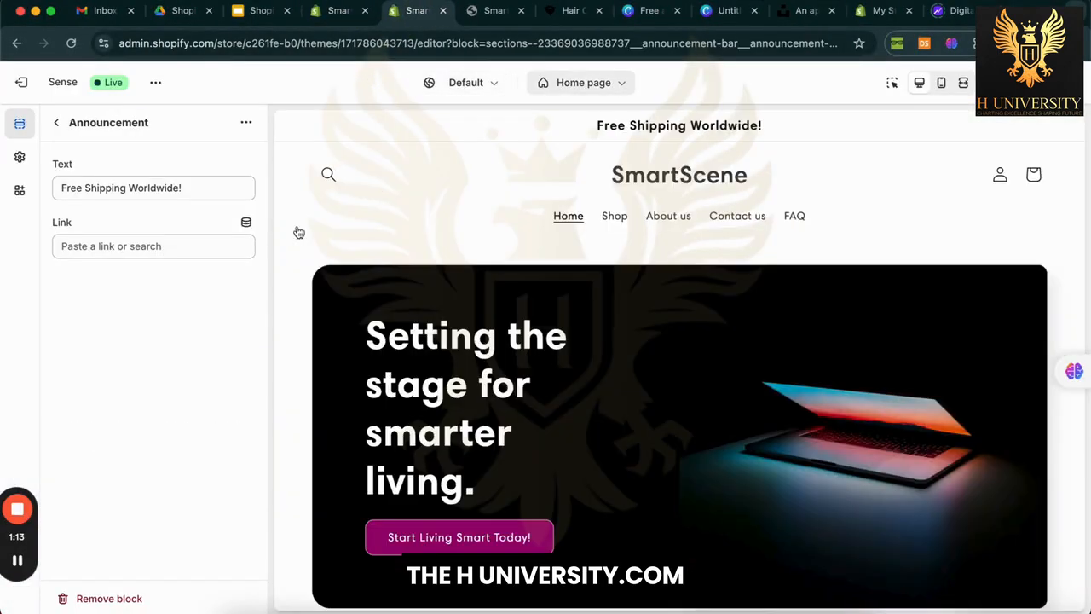
click(57, 122)
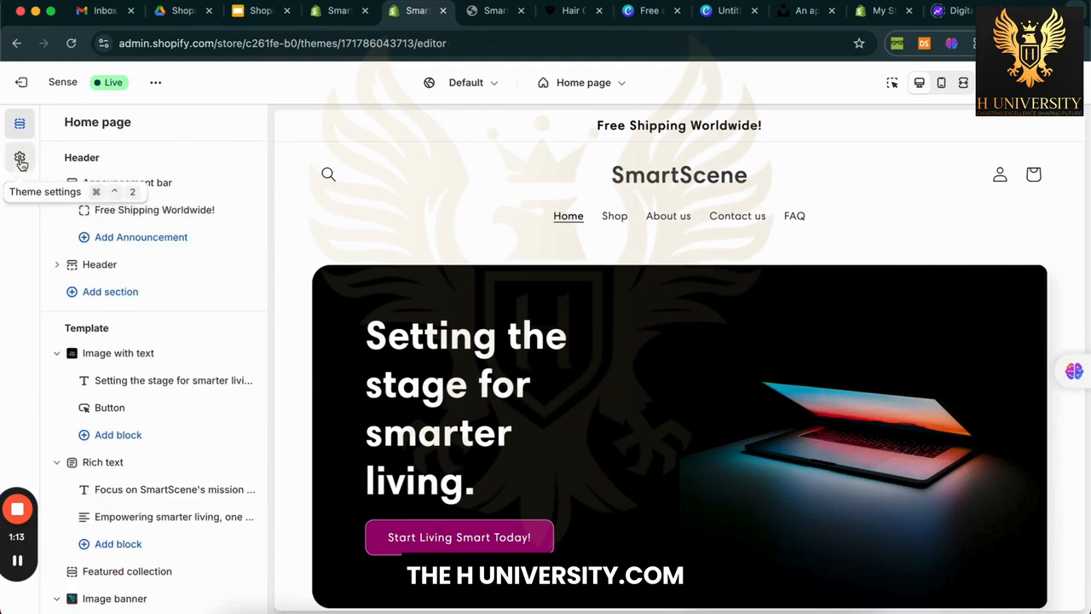
click(19, 157)
click(124, 164)
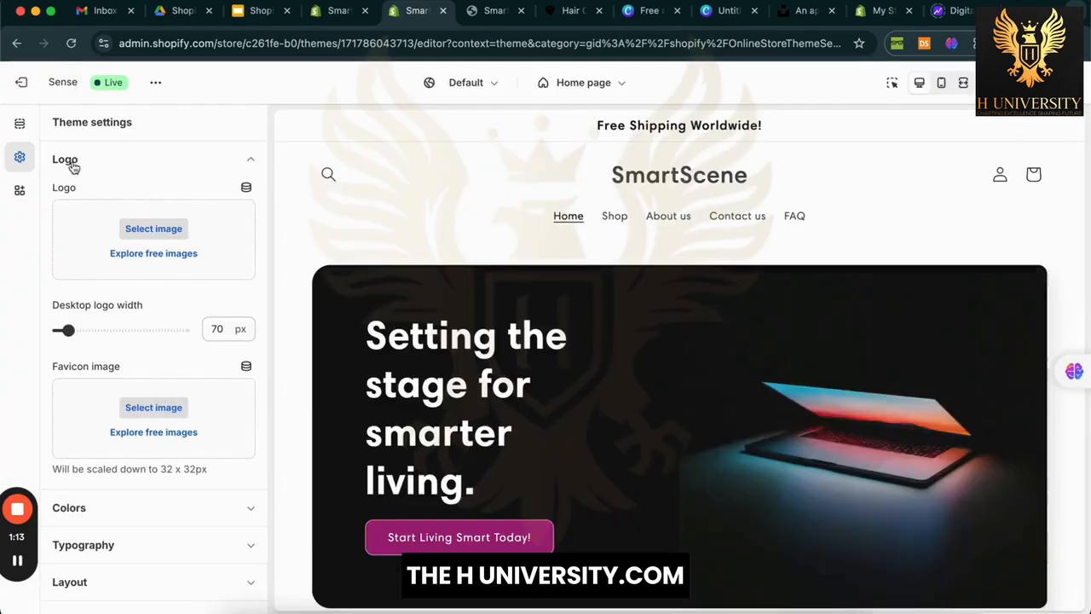
click(162, 231)
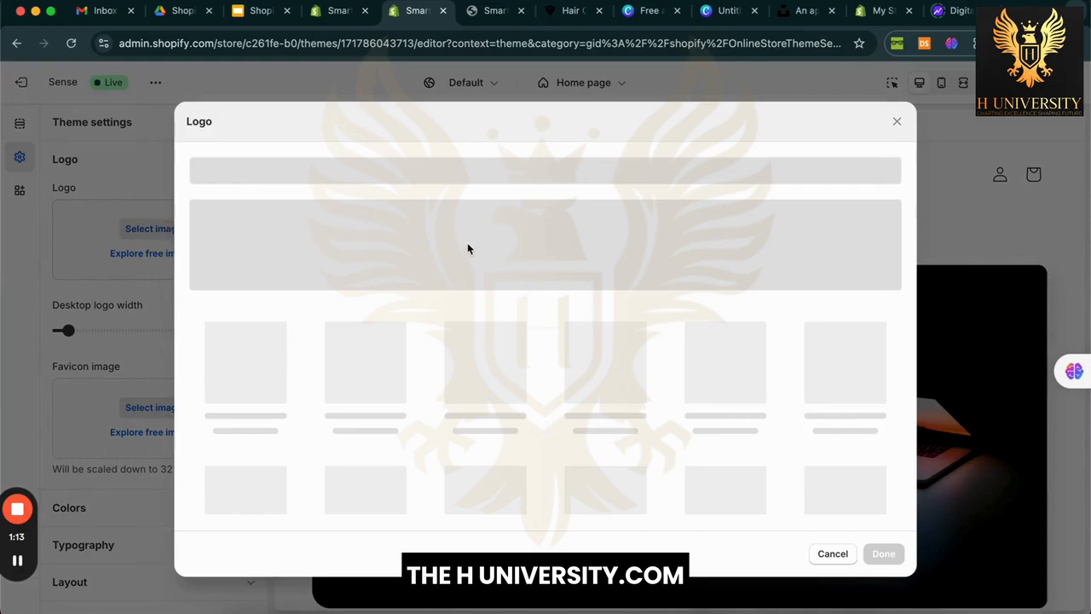
Step: Rename today's screenshot on the Desktop to "smartscene logo", upload it and apply it as the store logo
click(538, 265)
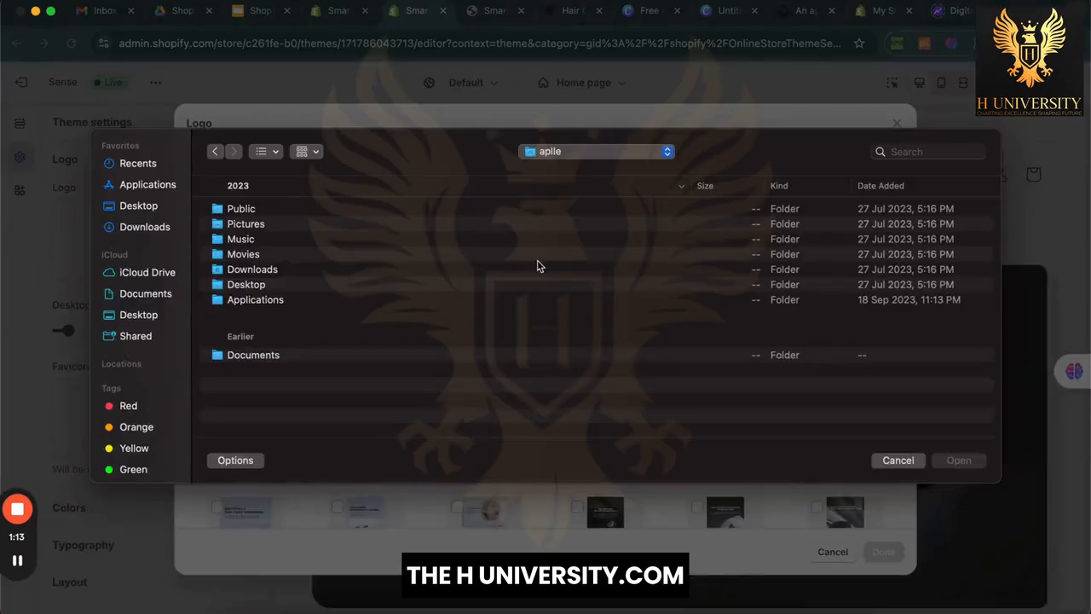
click(140, 230)
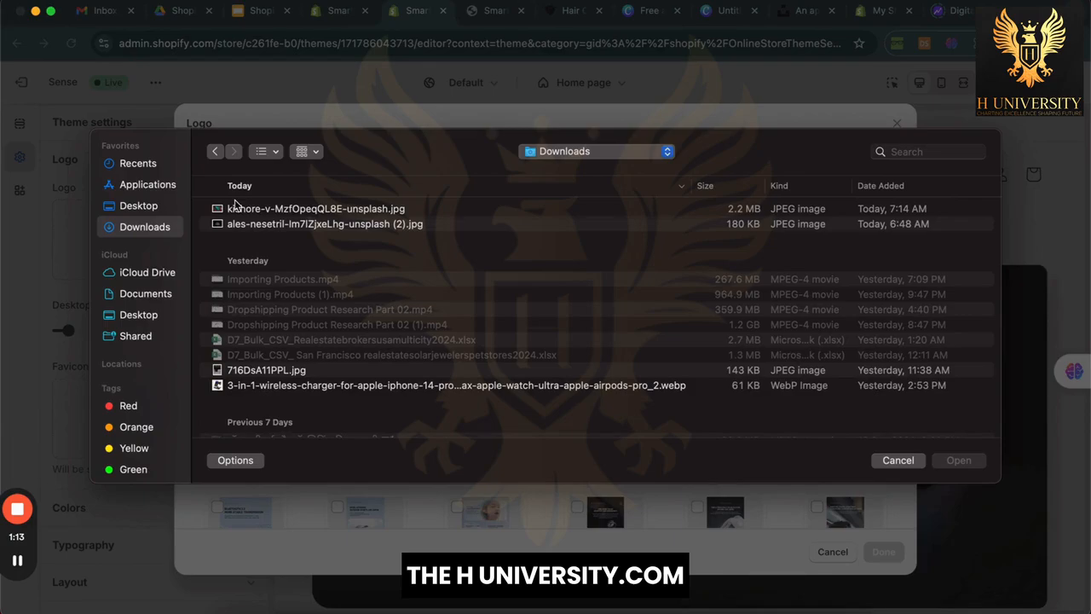
click(305, 246)
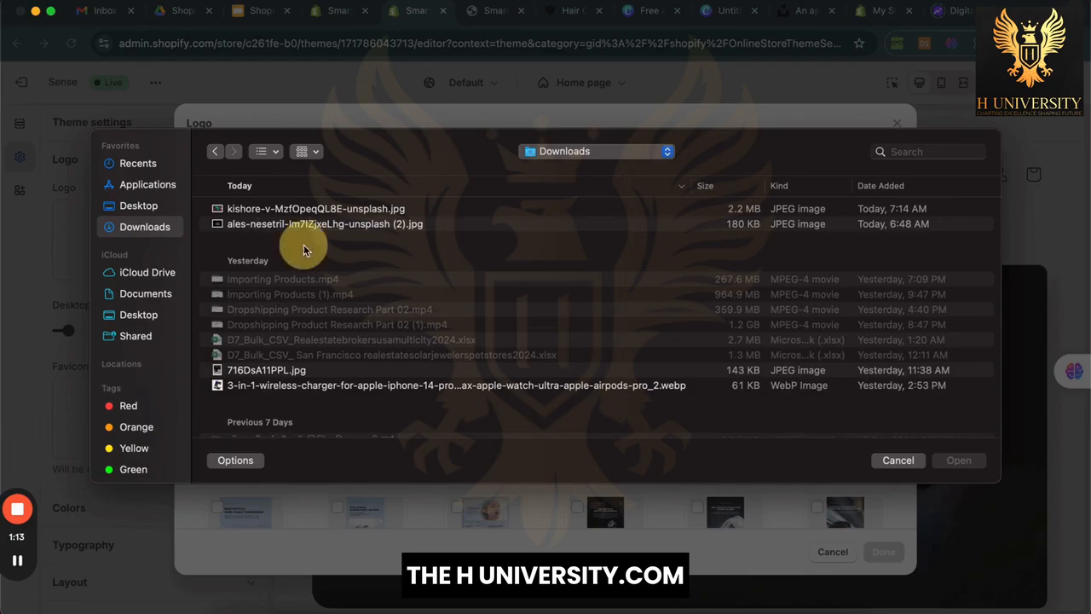
click(157, 207)
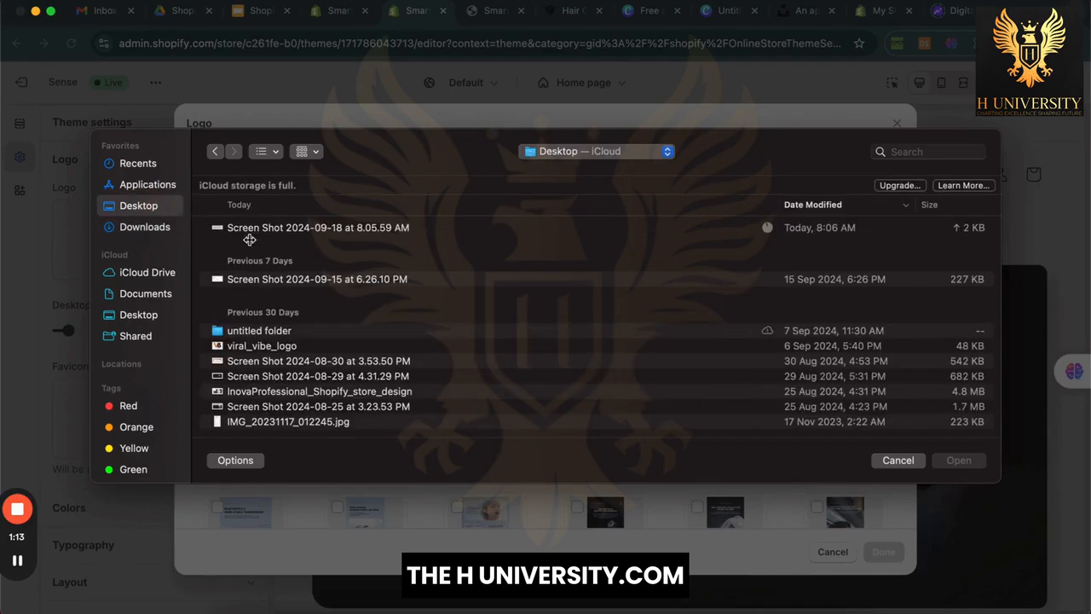
click(268, 228)
right_click(274, 227)
click(294, 238)
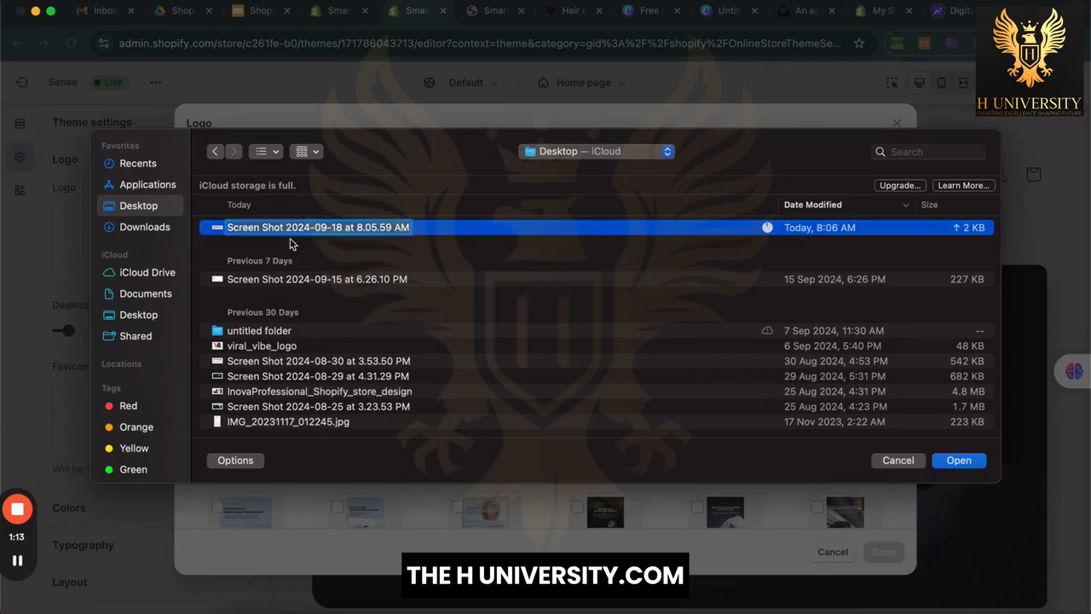
text(smartscene logo)
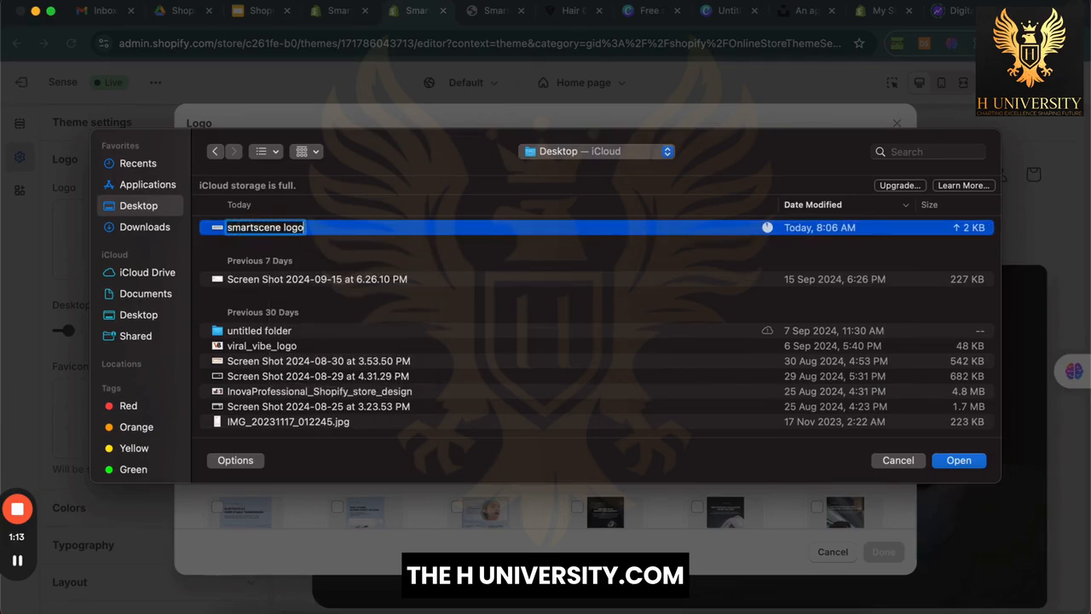
key(Escape)
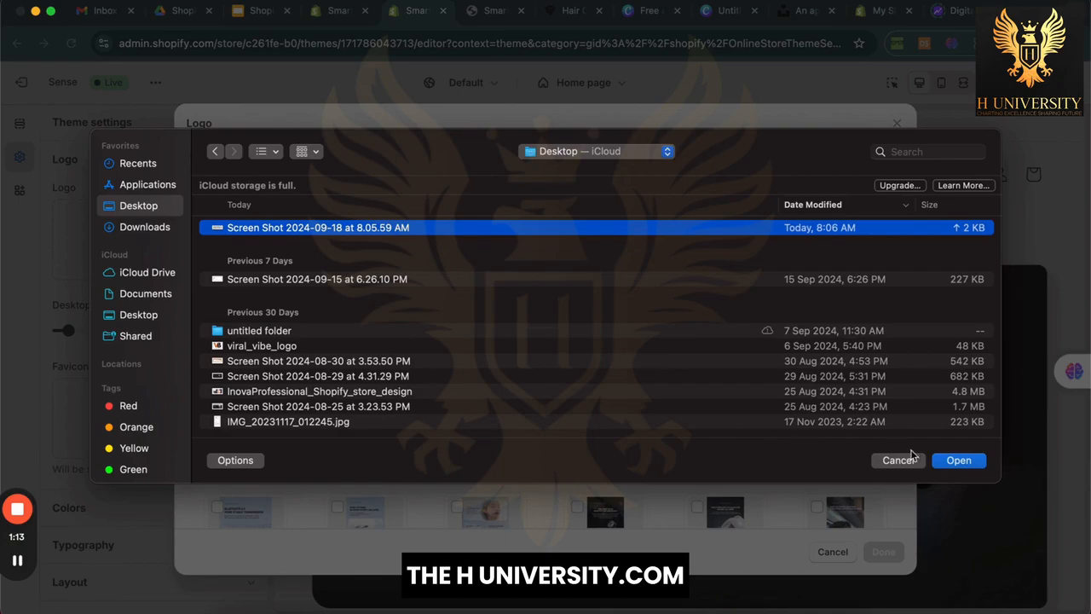
click(963, 461)
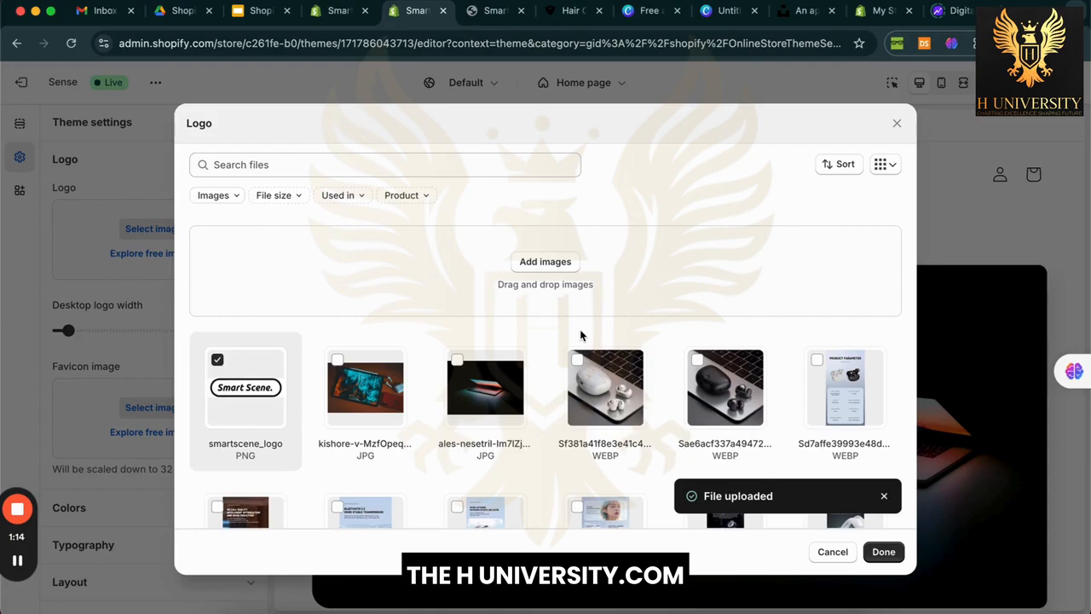
click(882, 551)
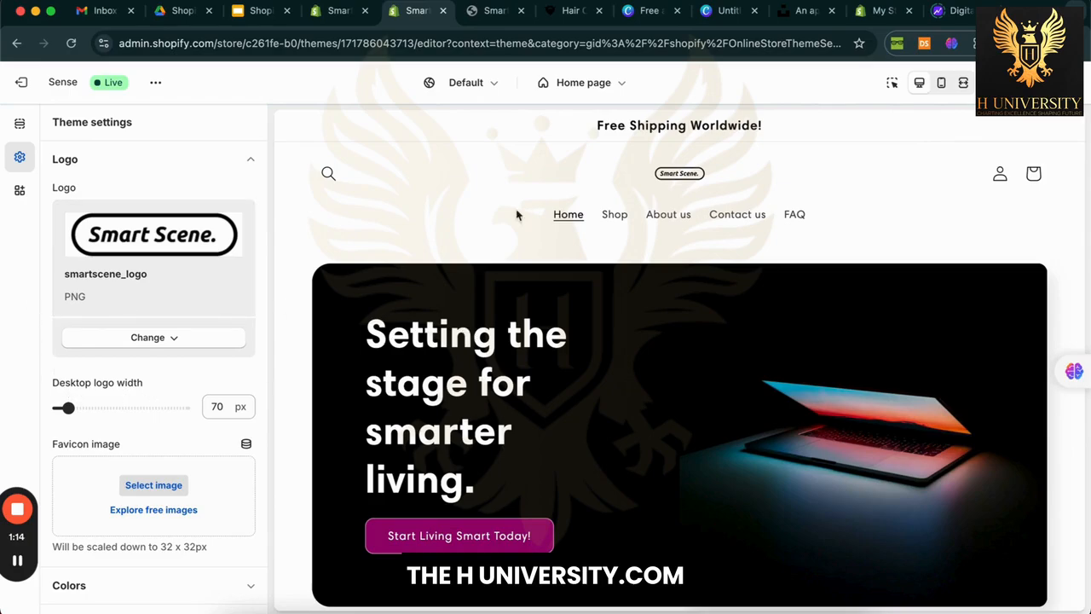
Step: Set the desktop logo width to 160 px and check the home page preview
drag(71, 409, 82, 408)
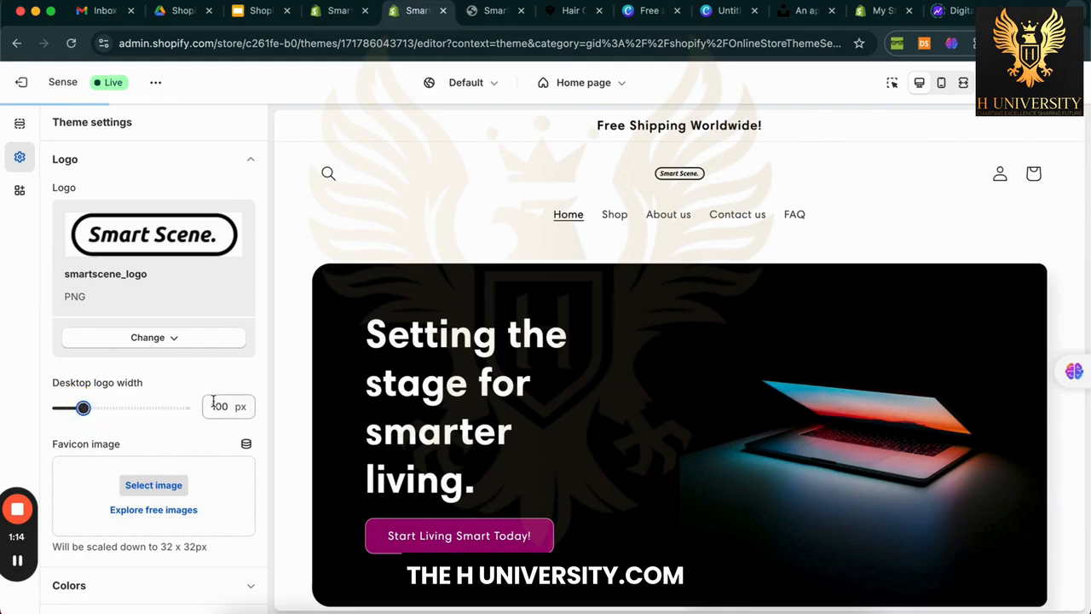
drag(83, 410, 98, 407)
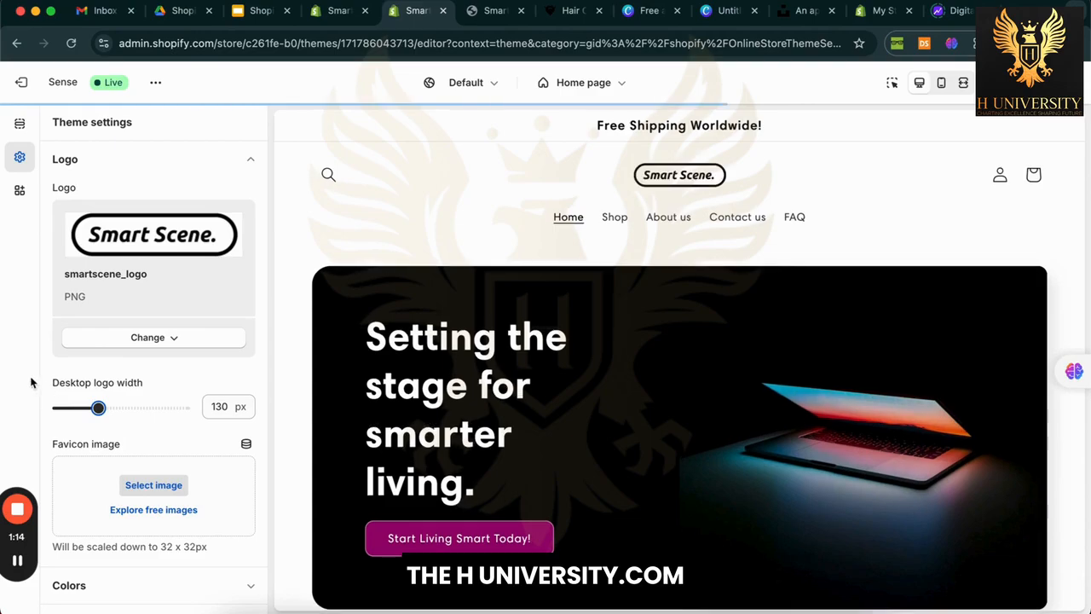
drag(99, 410, 114, 409)
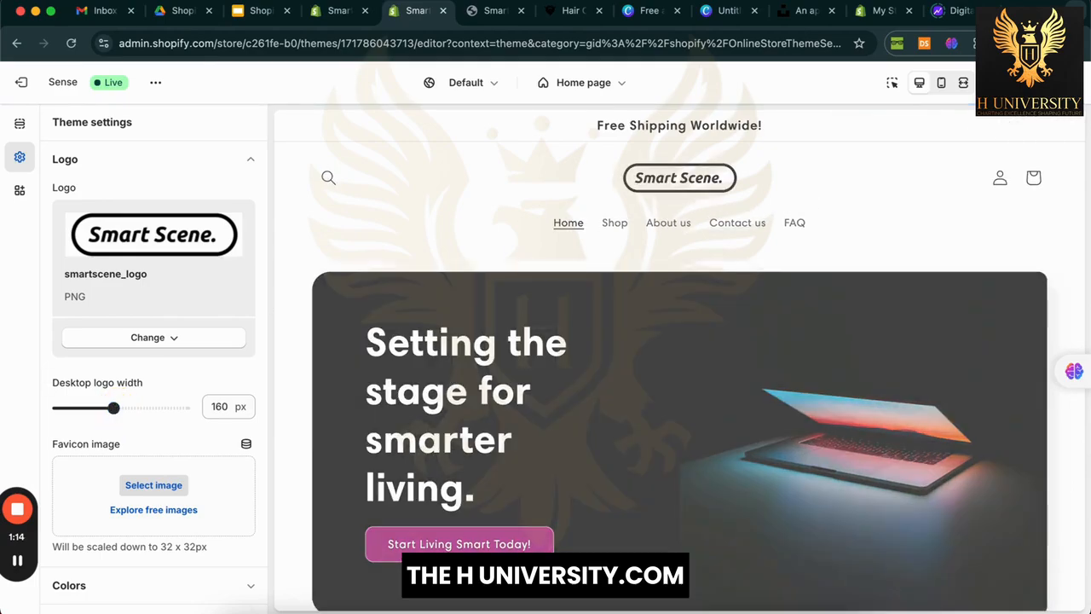
scroll(539, 394, down, 5)
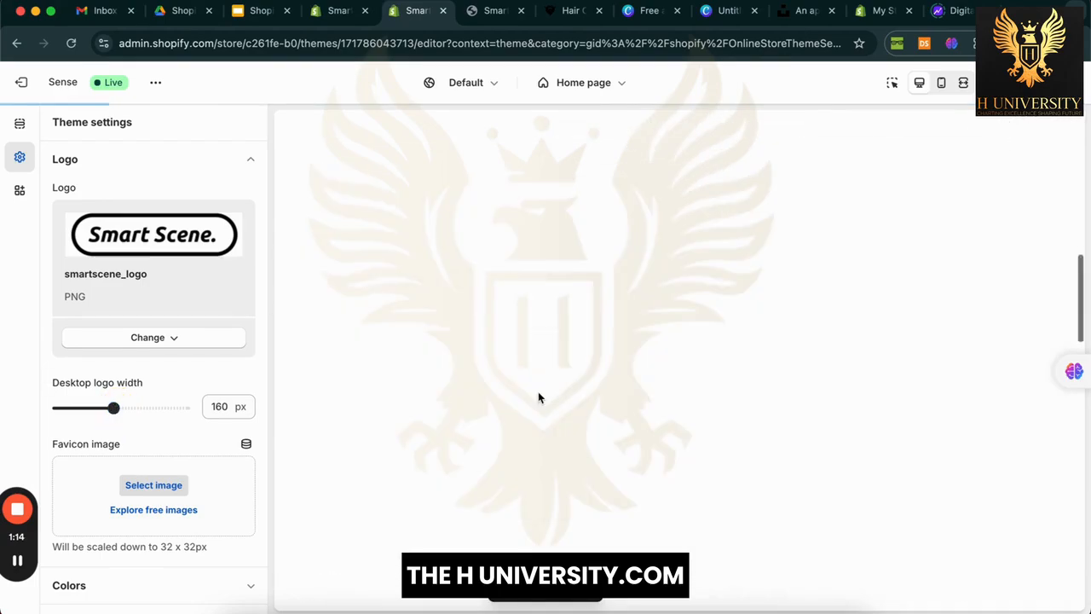
scroll(539, 394, up, 5)
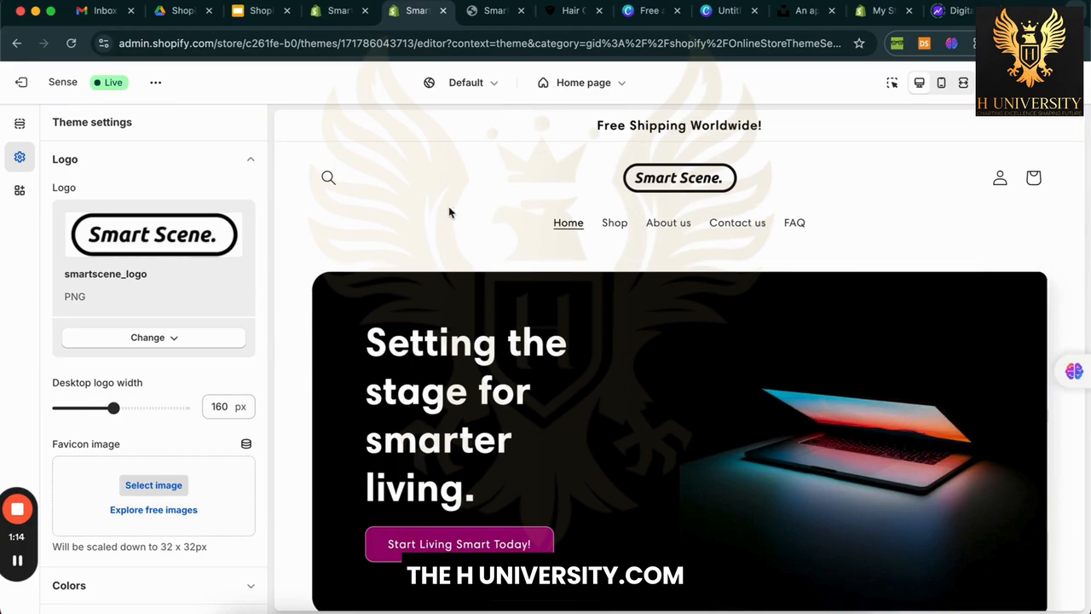
Step: Switch to the live SmartScene storefront, reload it and review the home page from the header logo down to the footer
click(491, 12)
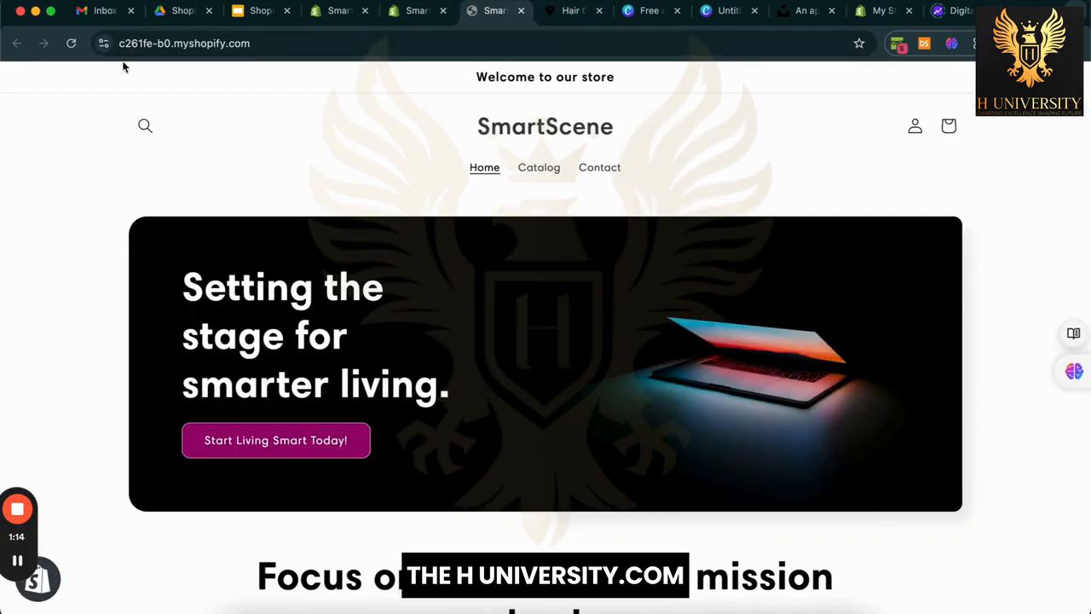
click(75, 44)
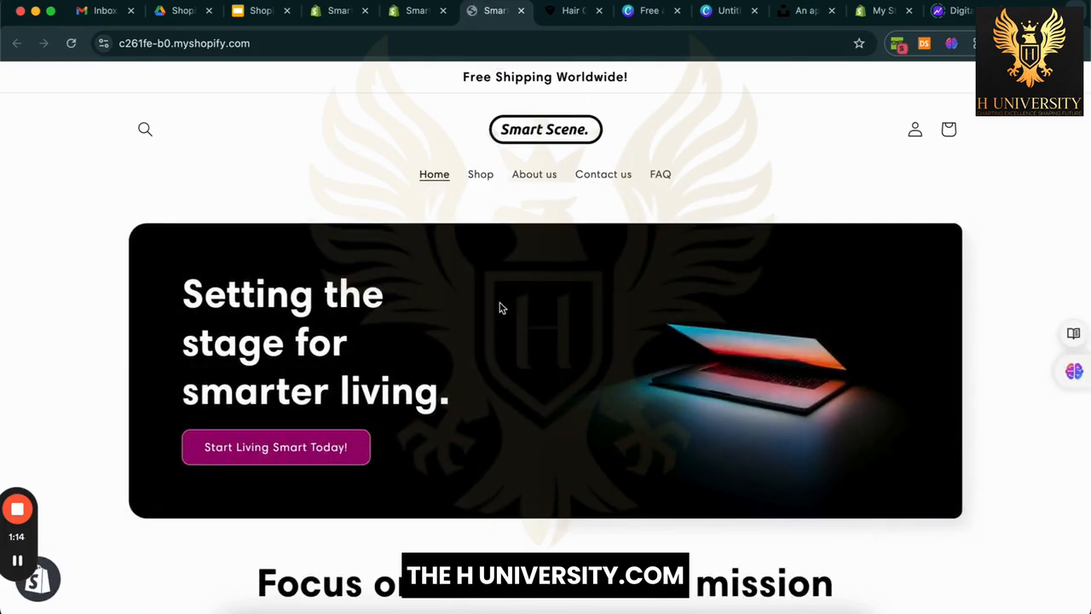
scroll(503, 307, down, 2)
scroll(324, 399, down, 4)
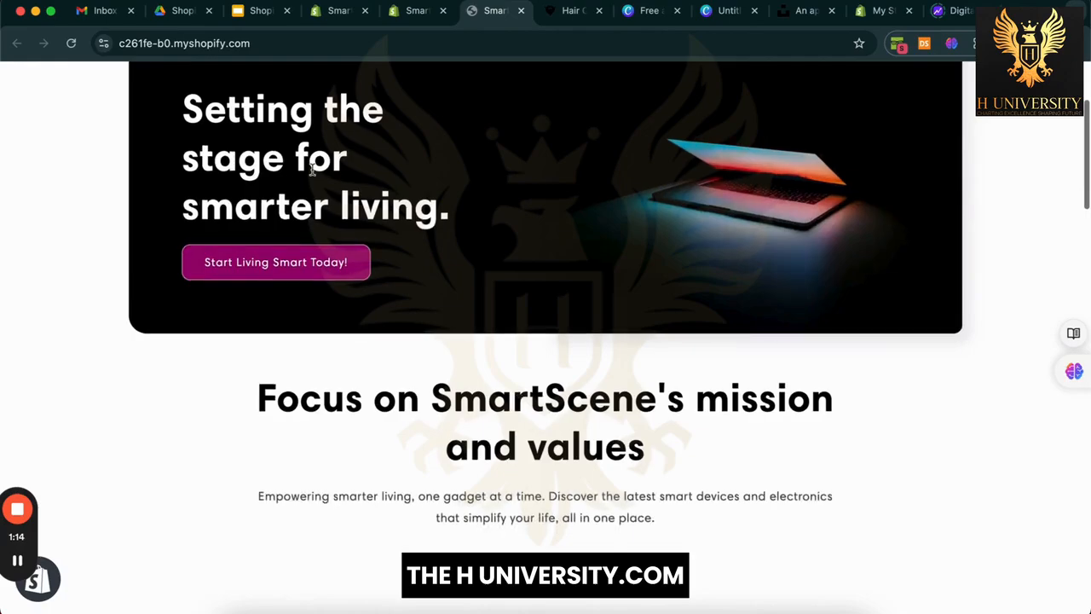
scroll(376, 380, down, 8)
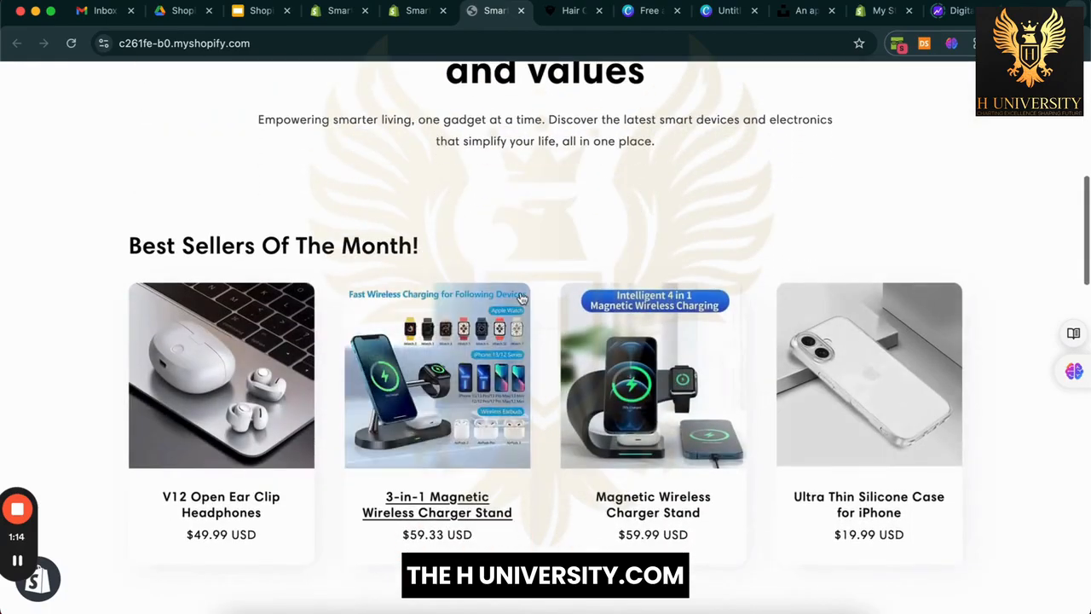
scroll(548, 417, down, 3)
scroll(548, 417, down, 16)
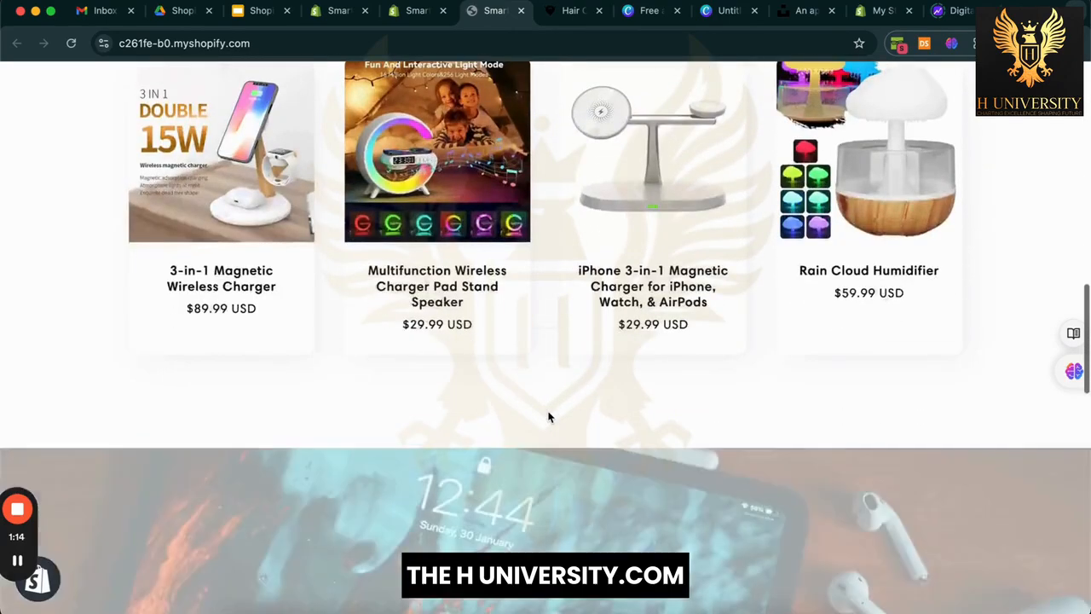
scroll(663, 266, down, 9)
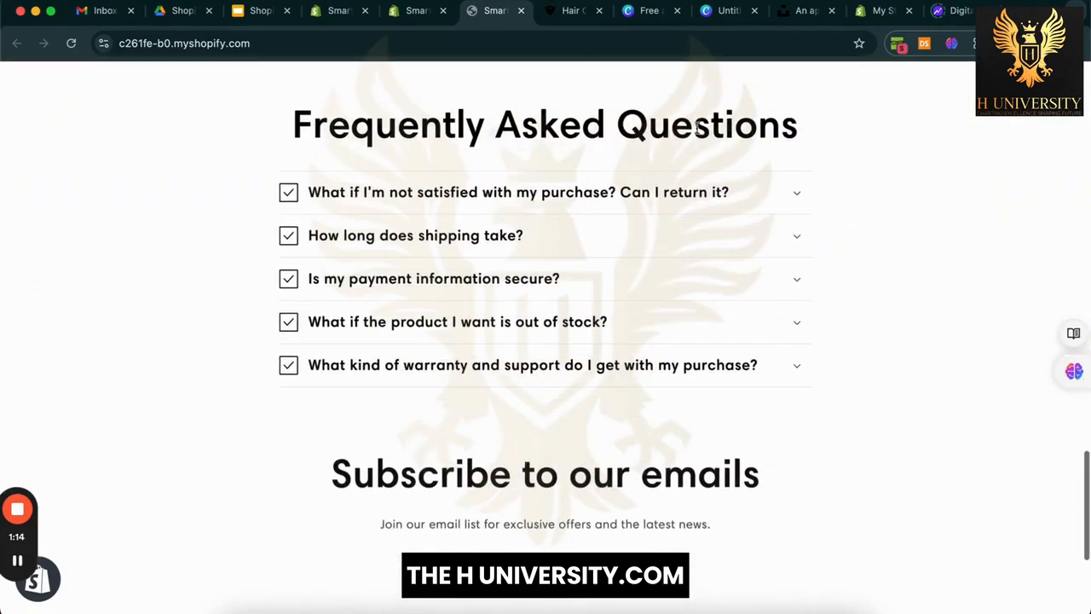
scroll(837, 481, down, 6)
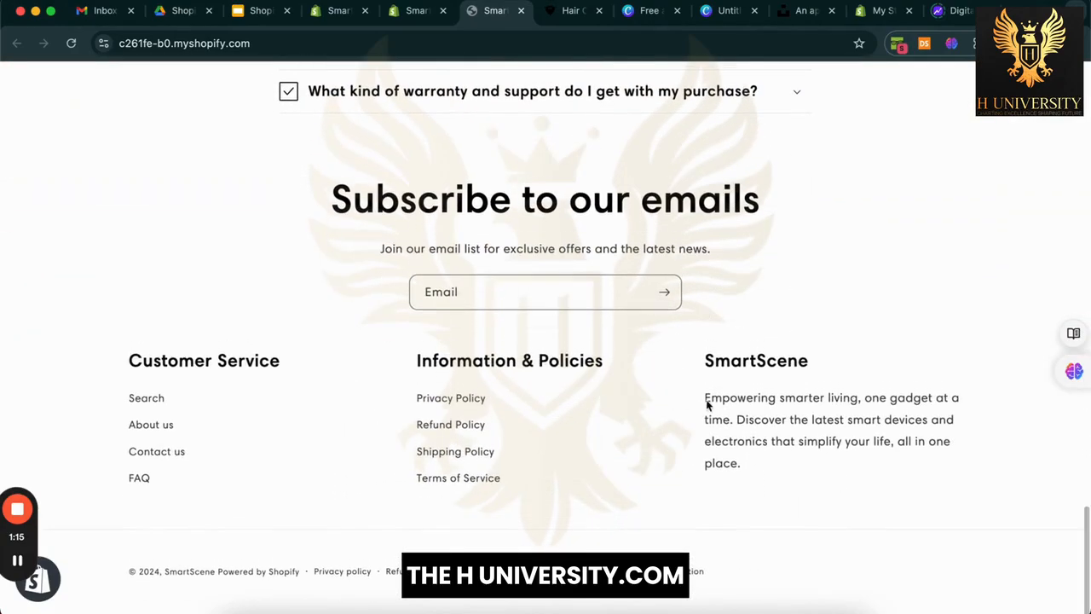
scroll(696, 339, up, 20)
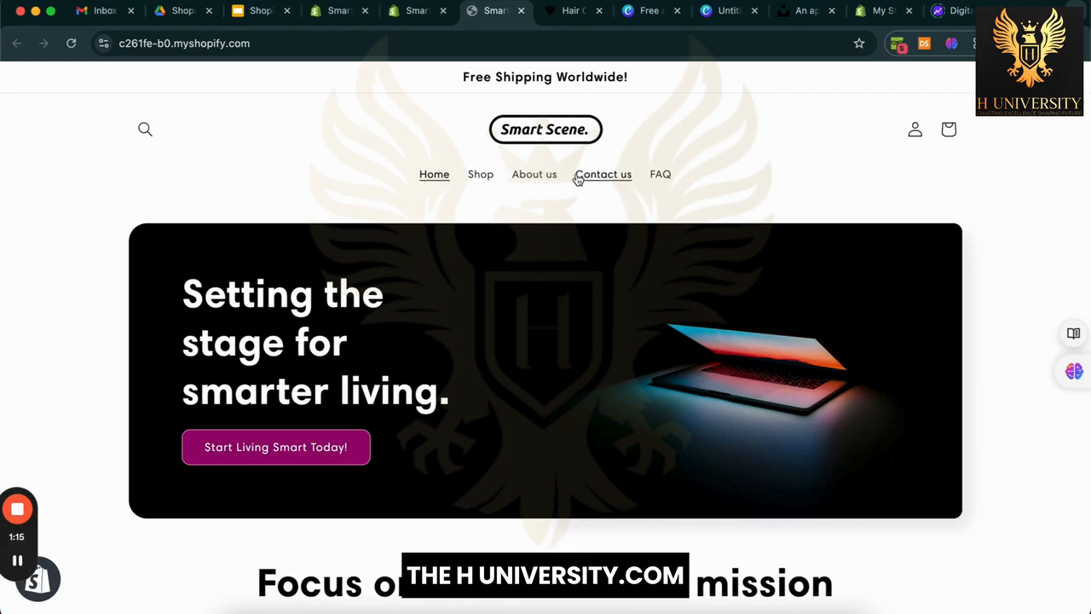
Step: Return to the Shopify theme editor and open the Default product template
click(415, 12)
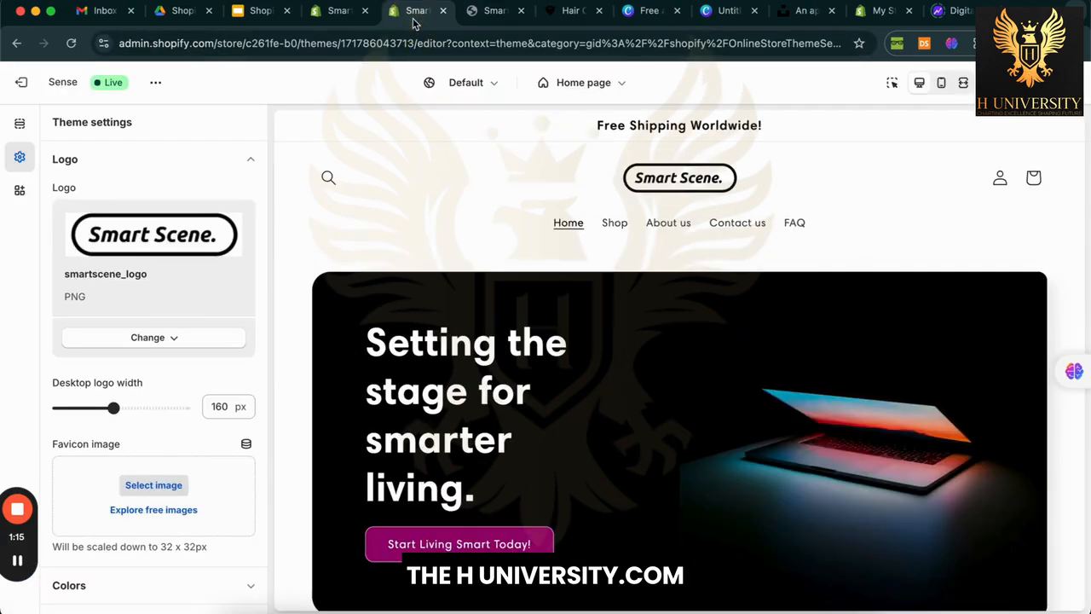
click(608, 88)
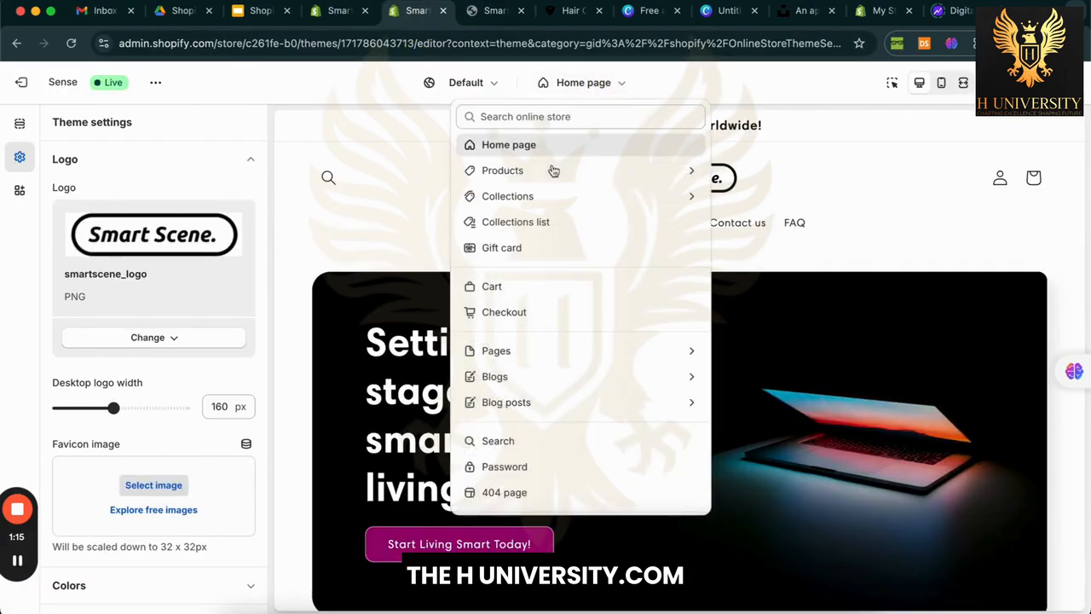
click(797, 179)
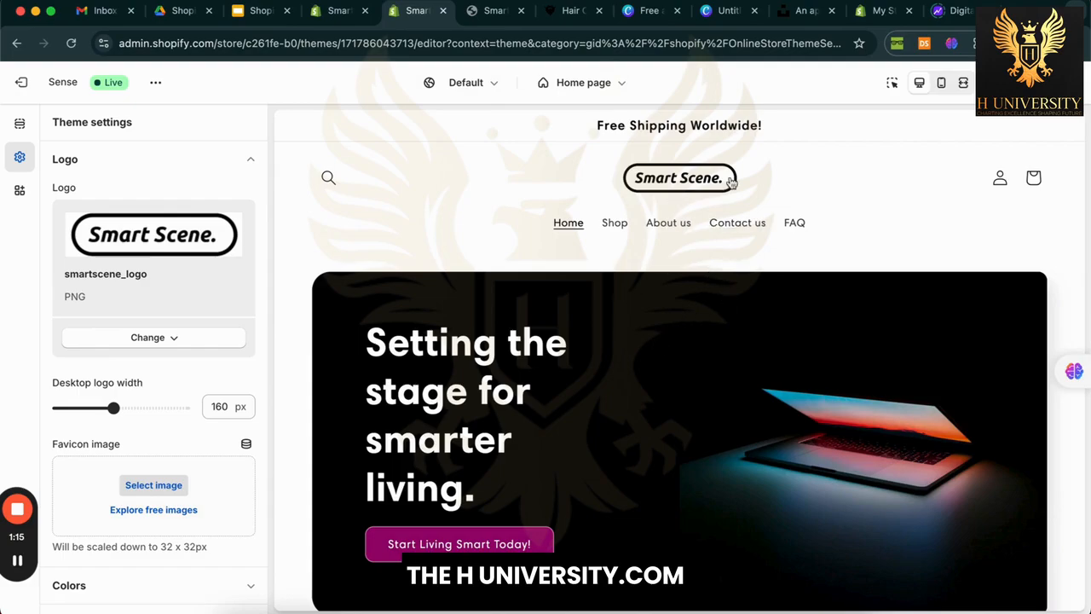
click(609, 98)
click(590, 169)
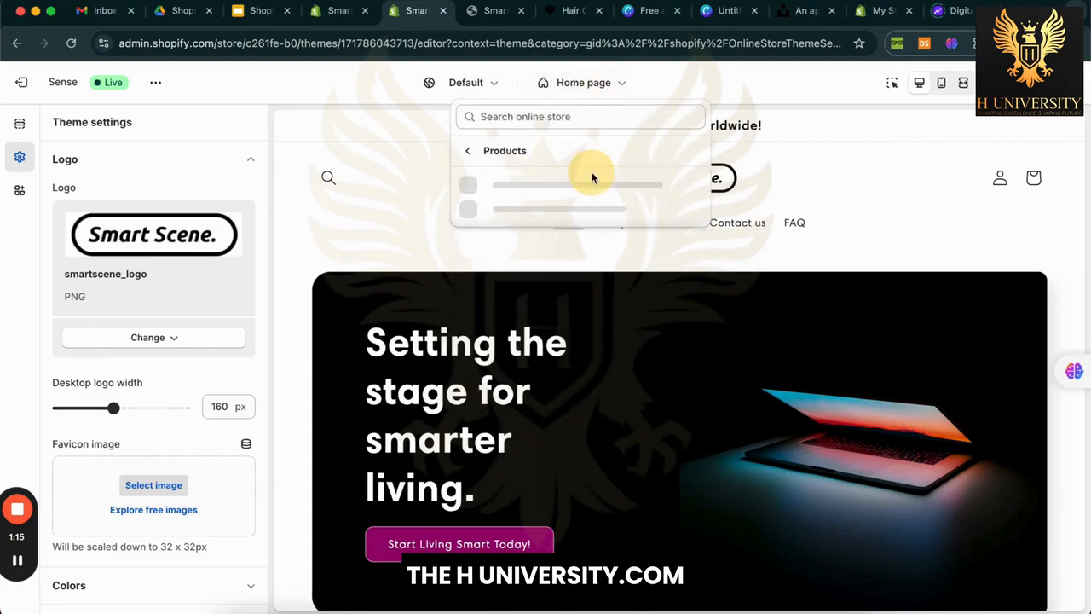
click(597, 76)
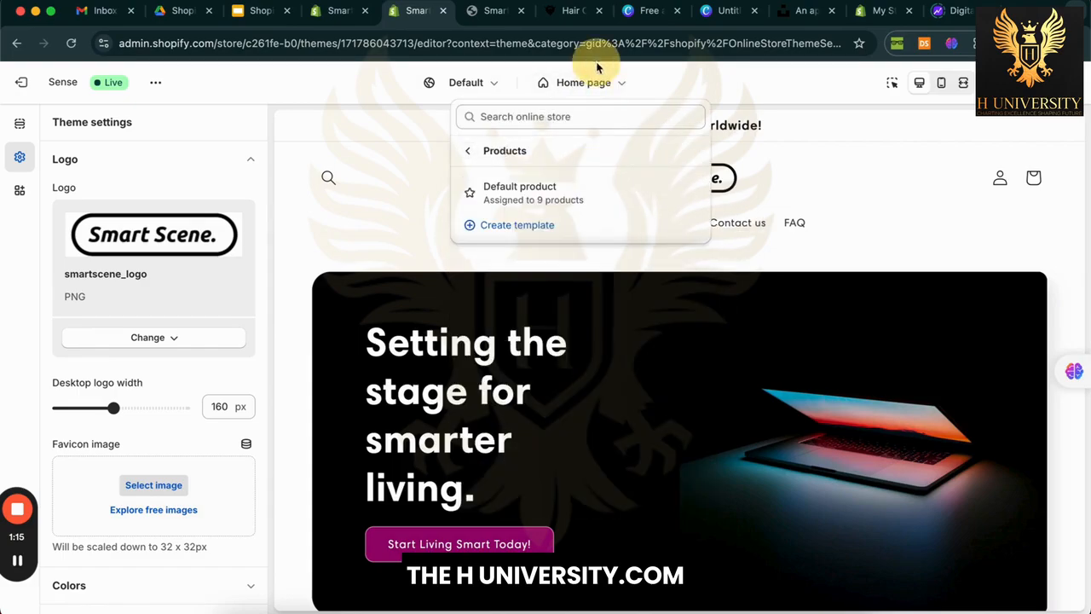
click(599, 94)
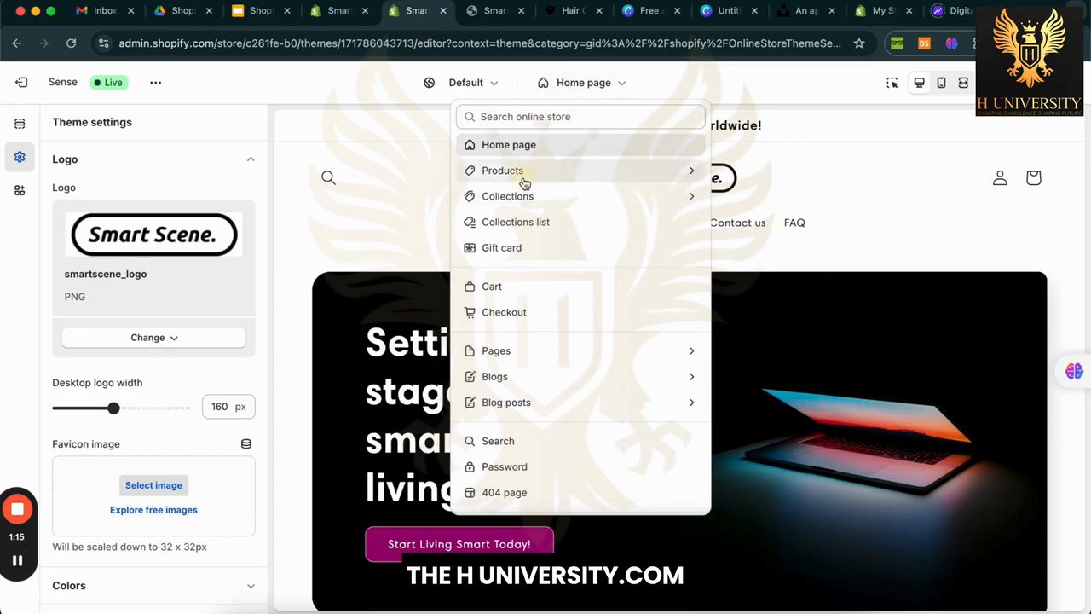
click(523, 174)
click(500, 196)
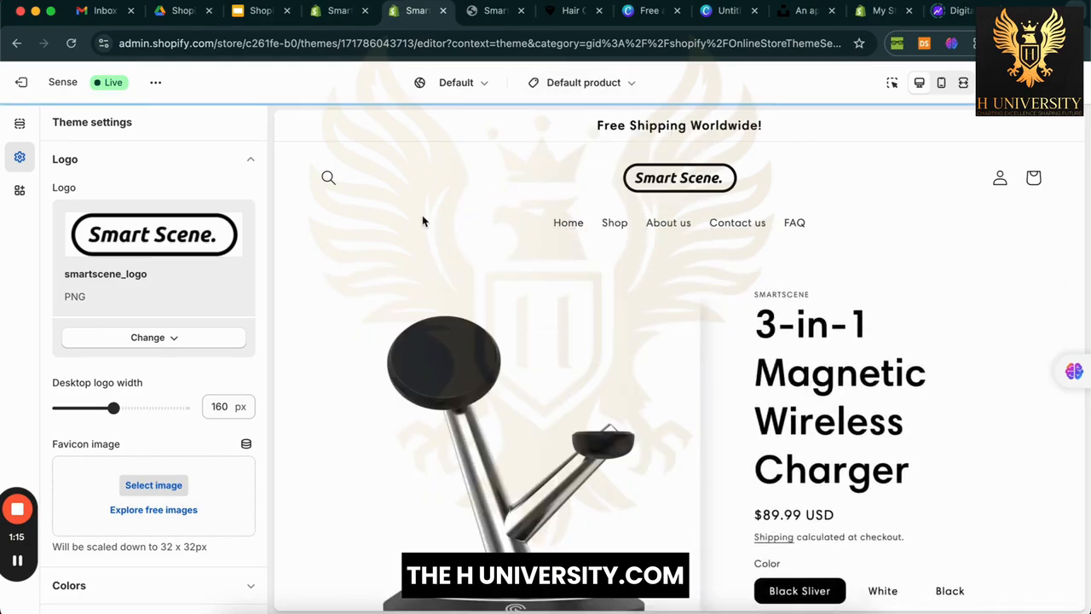
Step: Review the product page preview and hide the vendor Text block above the title in the Product information section
scroll(866, 296, down, 2)
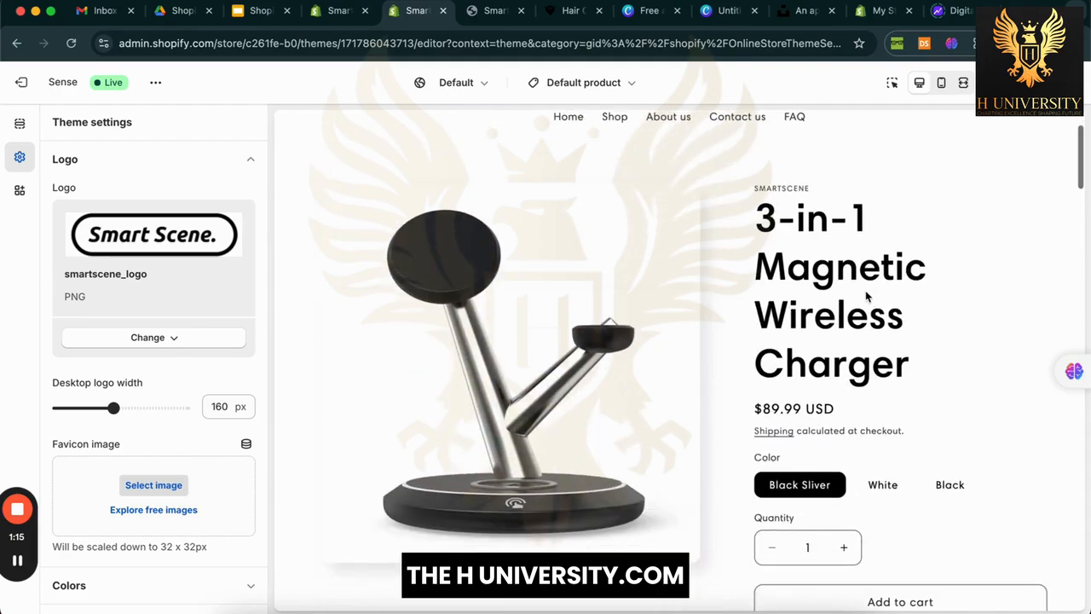
scroll(926, 397, down, 1)
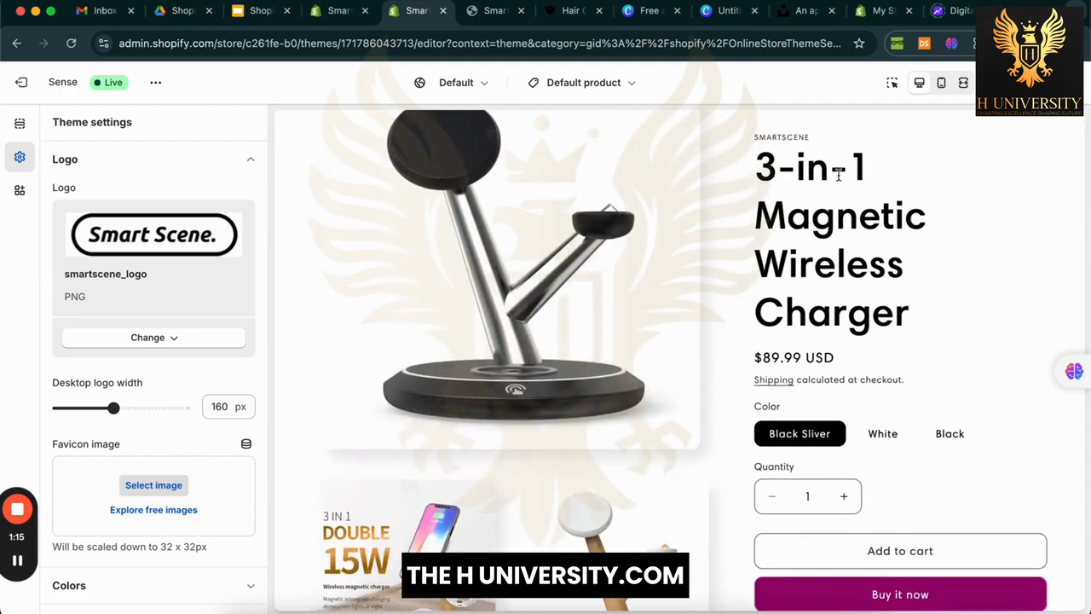
scroll(835, 176, up, 1)
scroll(859, 299, up, 2)
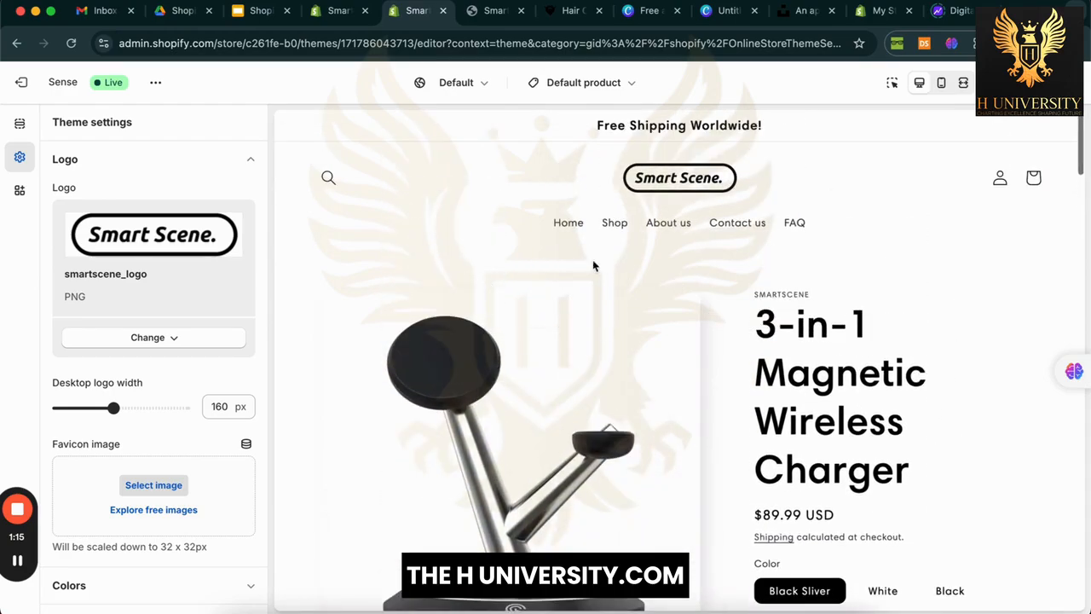
click(22, 124)
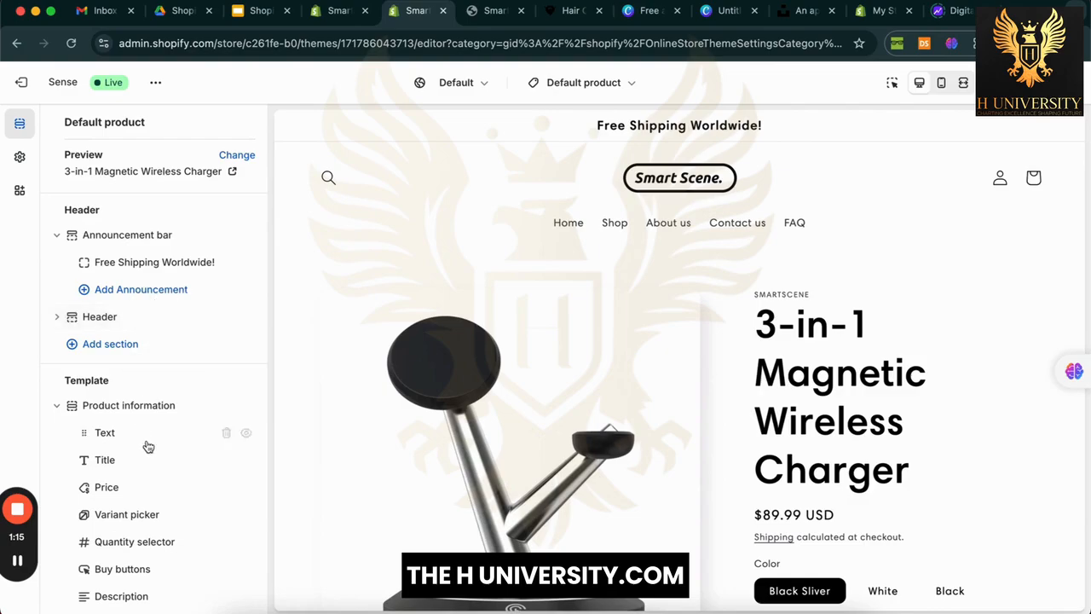
scroll(147, 437, down, 1)
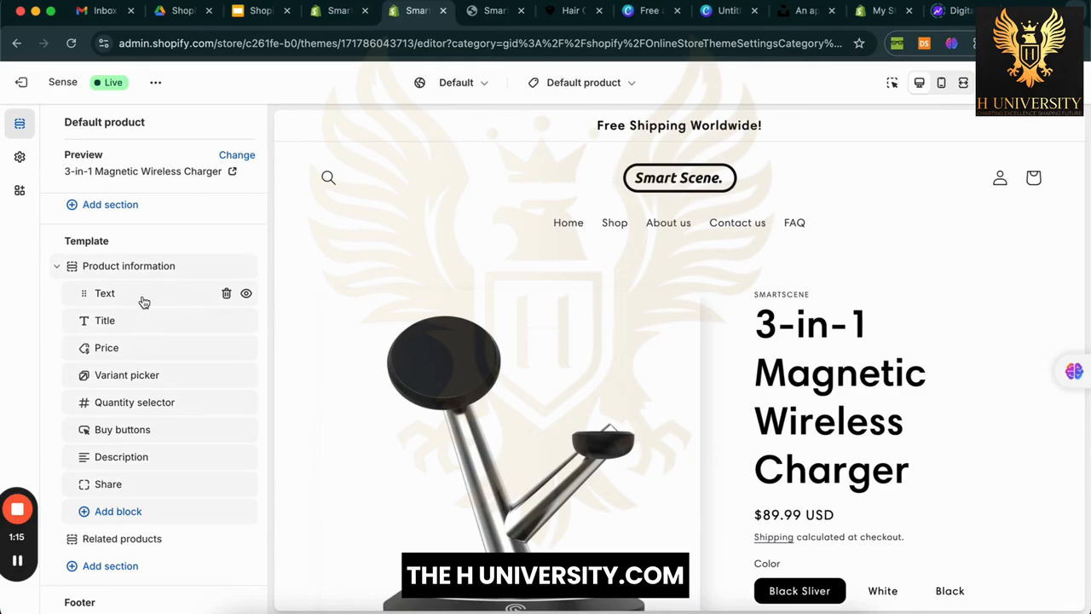
triple_click(797, 302)
click(809, 292)
click(246, 293)
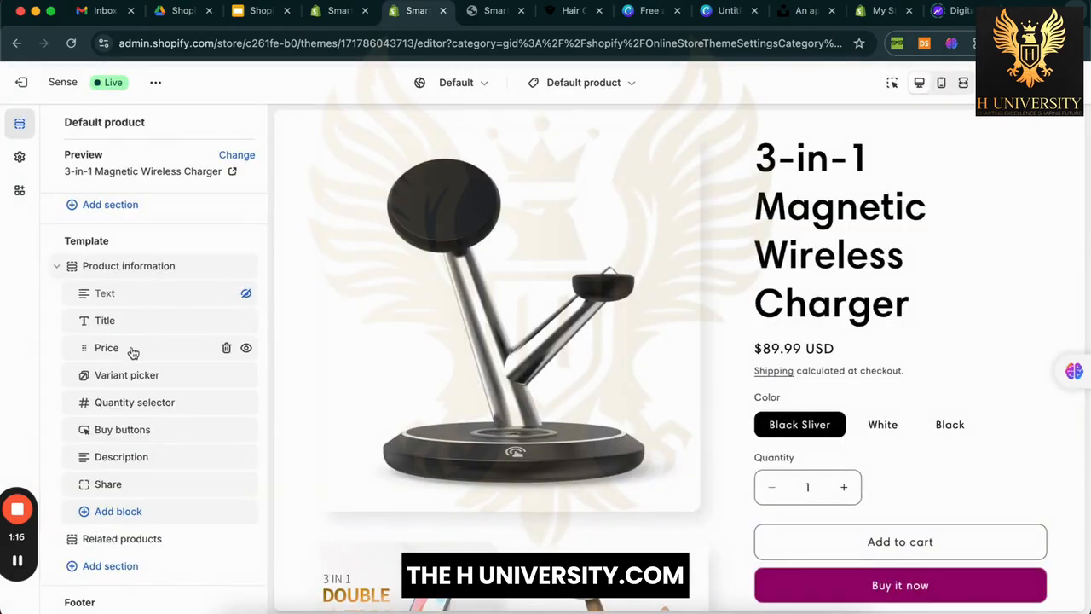
Step: Check the Buy buttons block and hide the Share block in the Product information section
click(152, 431)
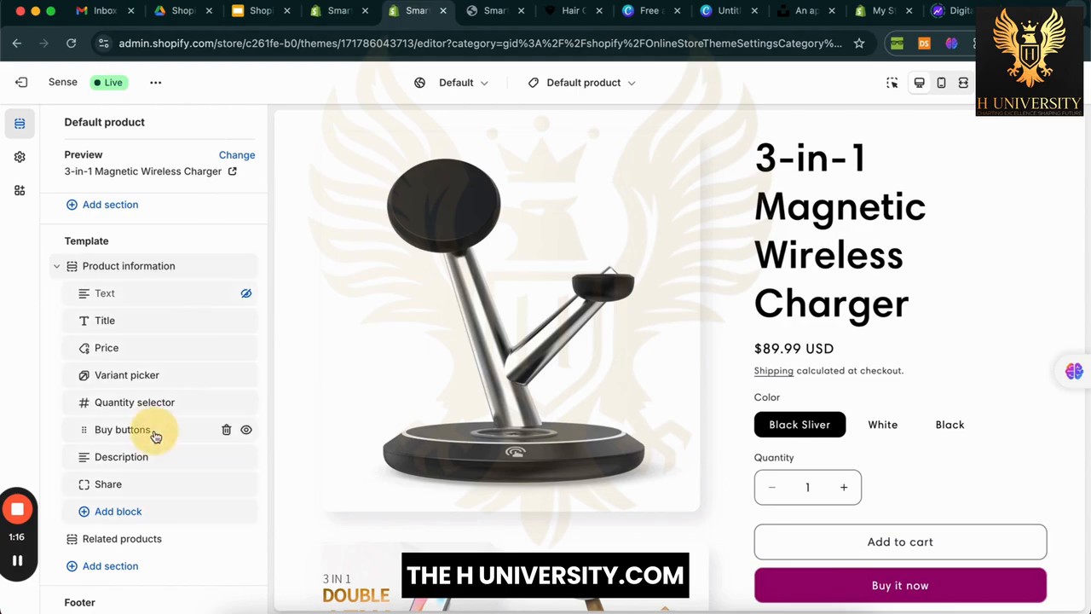
click(53, 125)
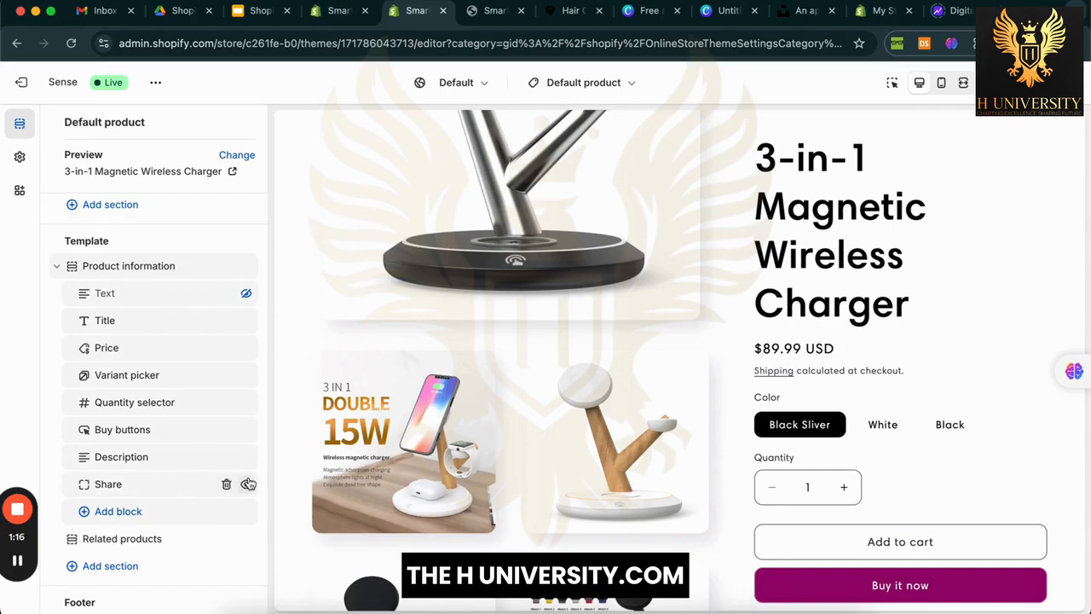
click(246, 483)
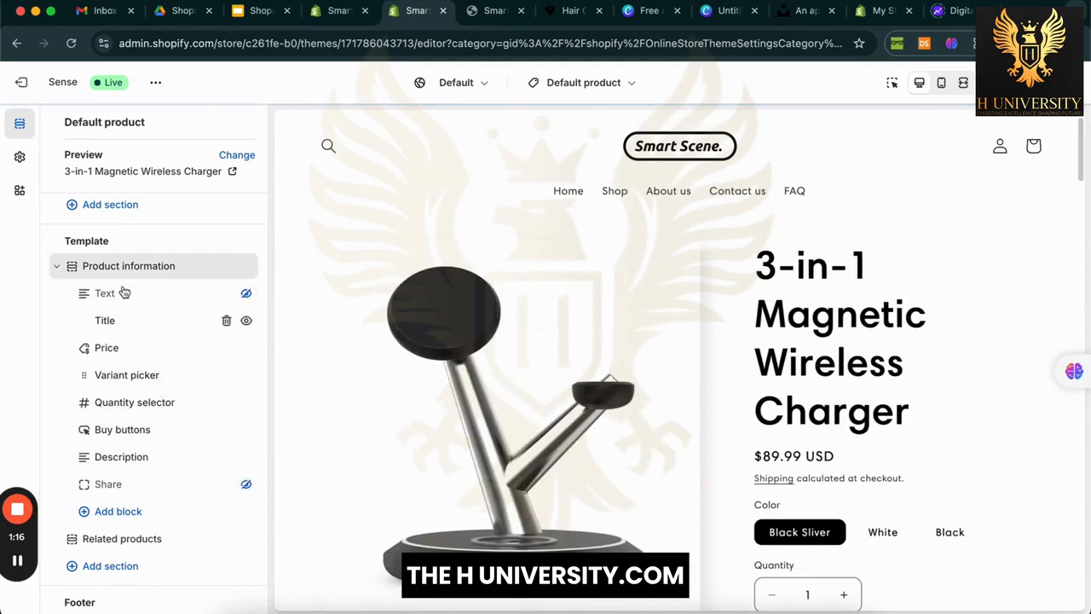
Step: Set the Product information section's desktop media width to Small and check the product page preview
click(121, 266)
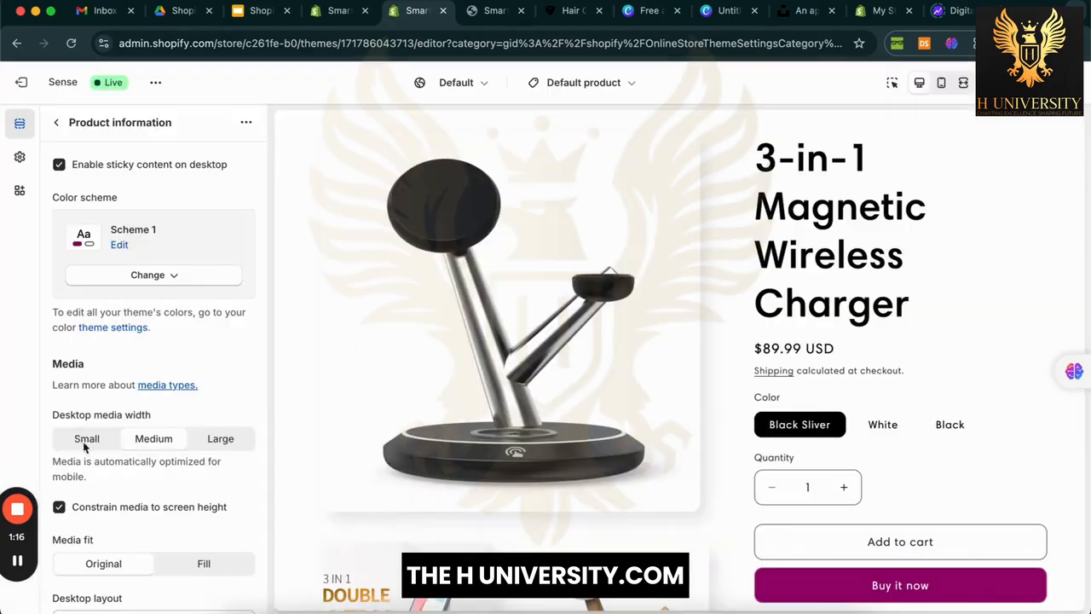
click(79, 440)
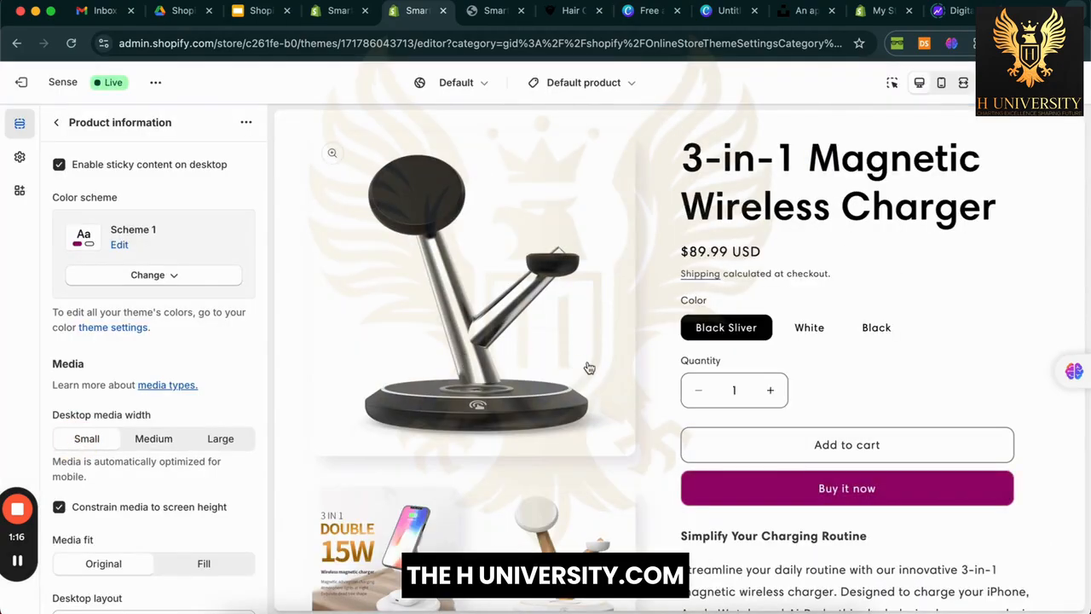
scroll(892, 277, down, 3)
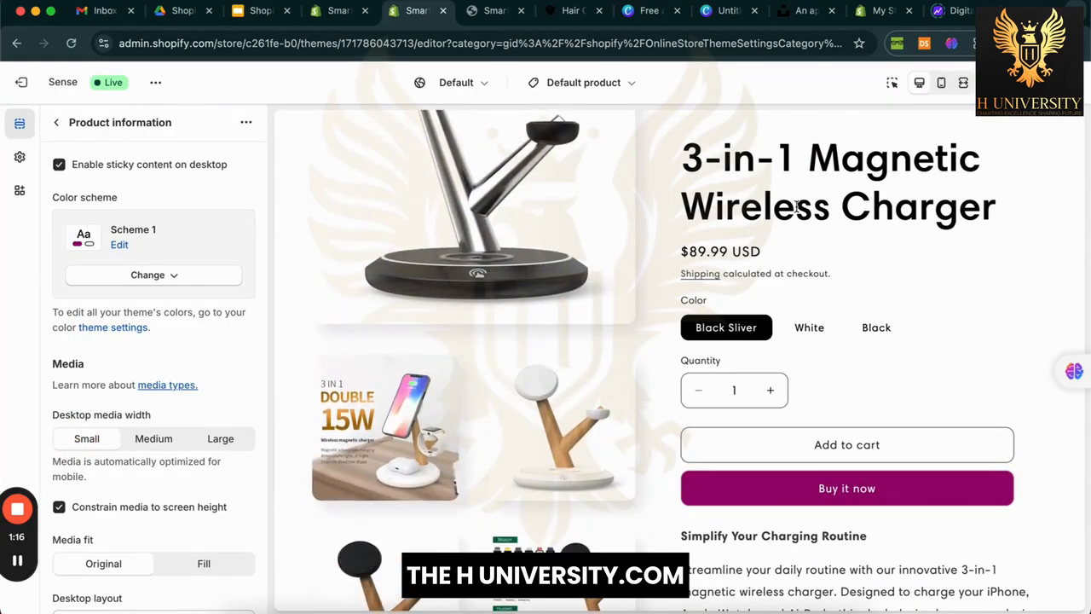
scroll(954, 255, up, 3)
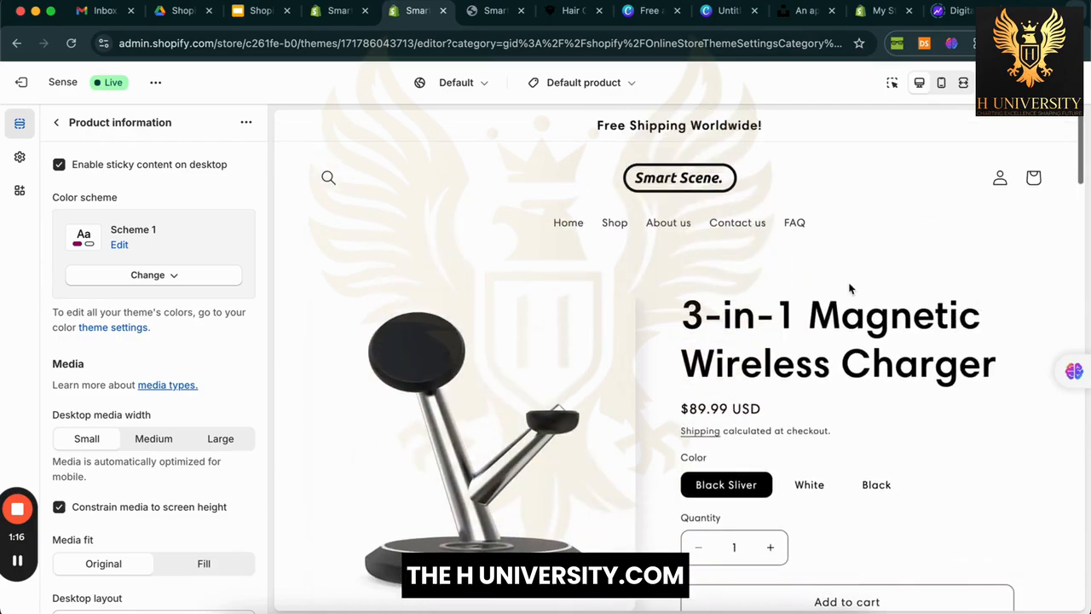
Step: Set the product media's desktop layout to Thumbnail carousel and browse through the thumbnails in the preview
scroll(213, 485, down, 3)
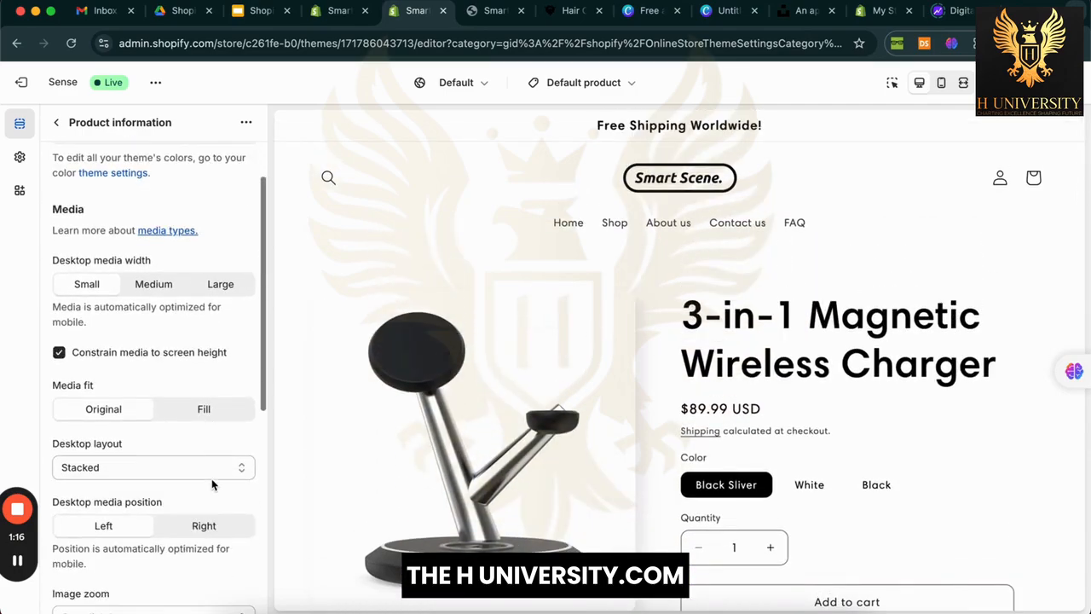
scroll(180, 435, down, 3)
scroll(456, 370, down, 3)
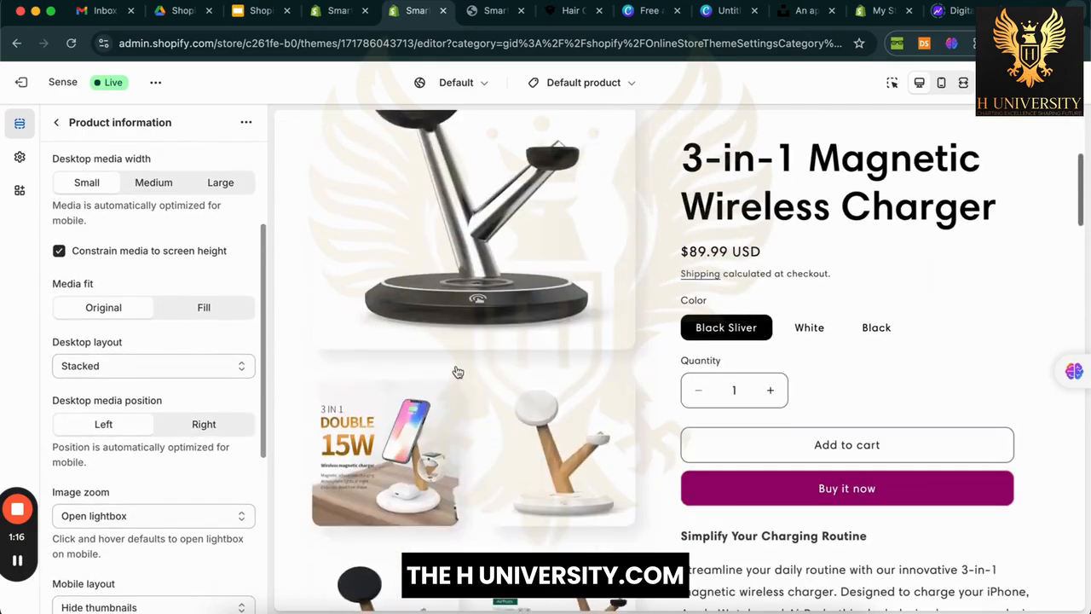
click(153, 362)
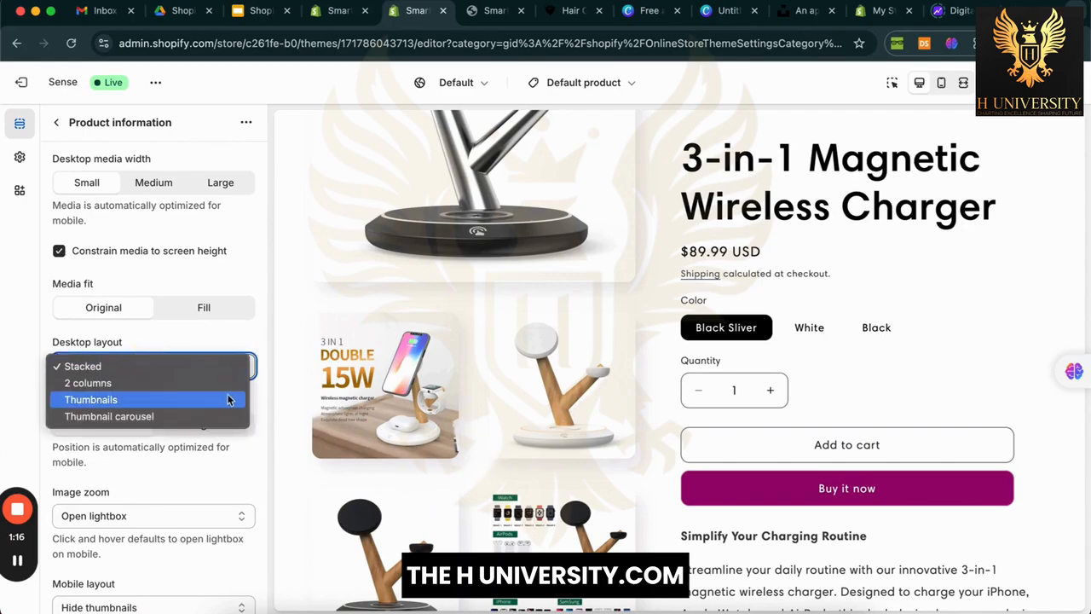
click(203, 417)
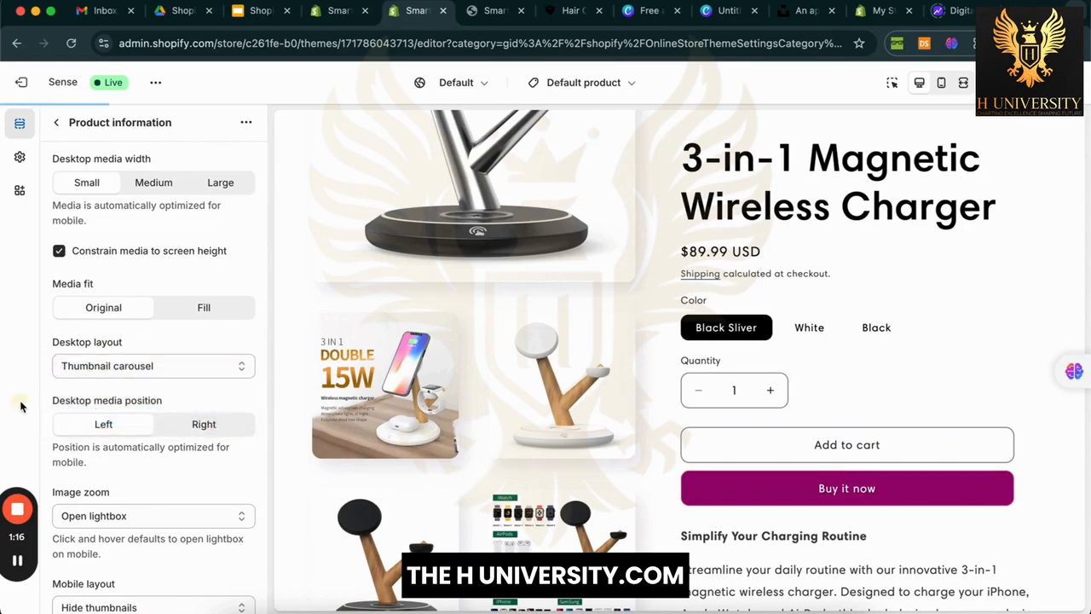
scroll(458, 420, down, 5)
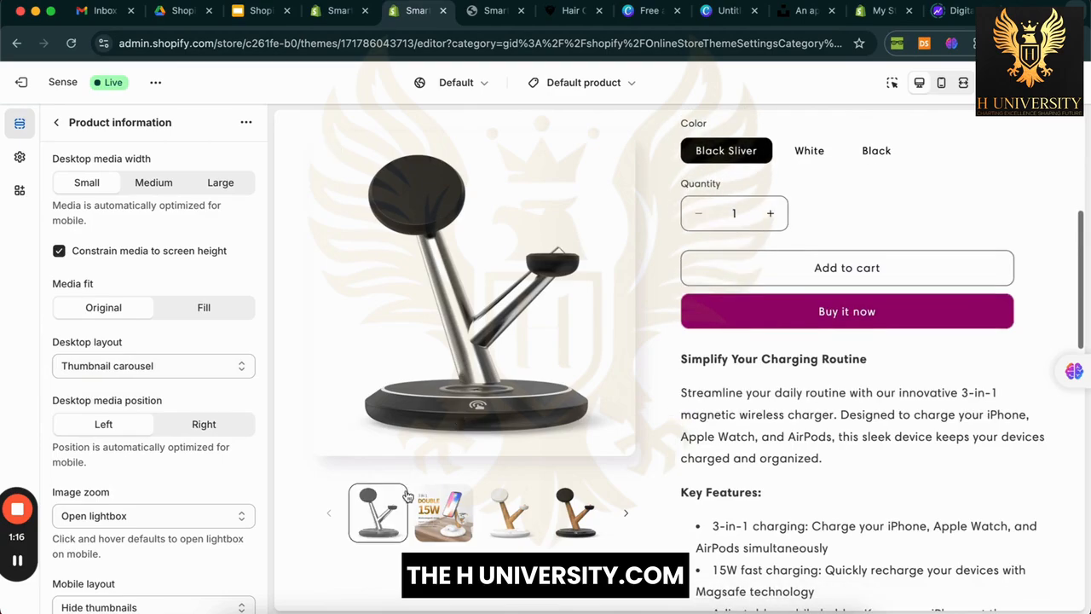
click(628, 515)
click(629, 515)
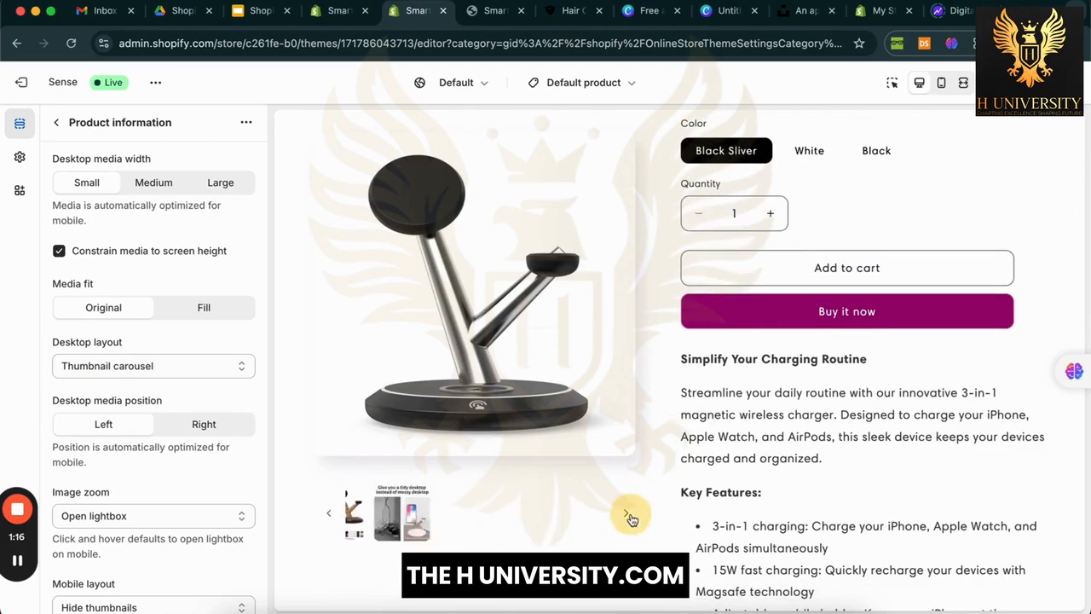
scroll(163, 453, down, 5)
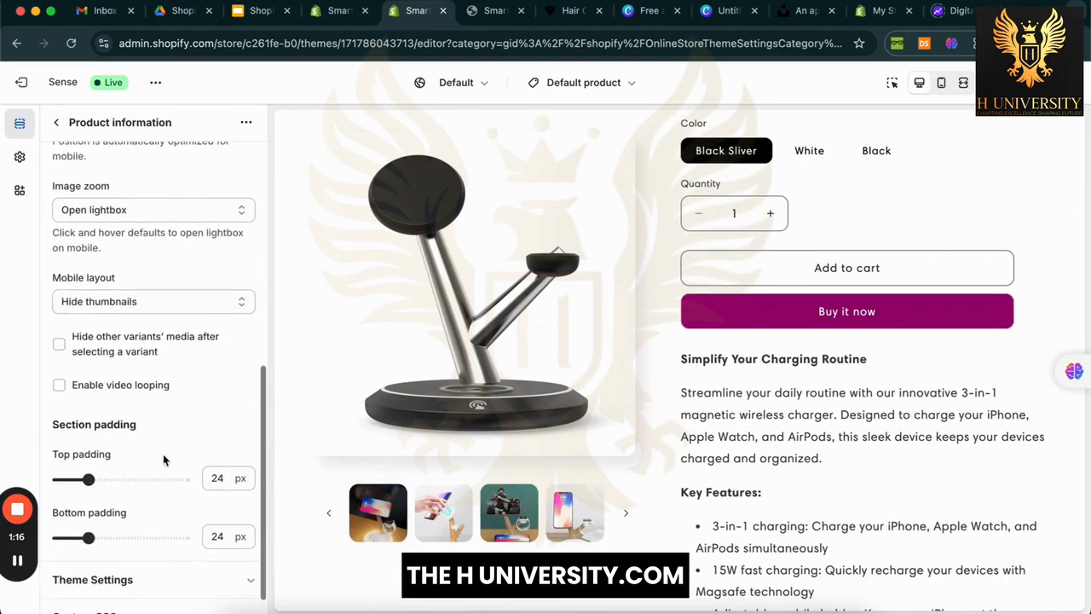
Step: Switch to the full-width preview and review the 3-in-1 Magnetic Wireless Charger page down to the product recommendations
scroll(476, 428, up, 5)
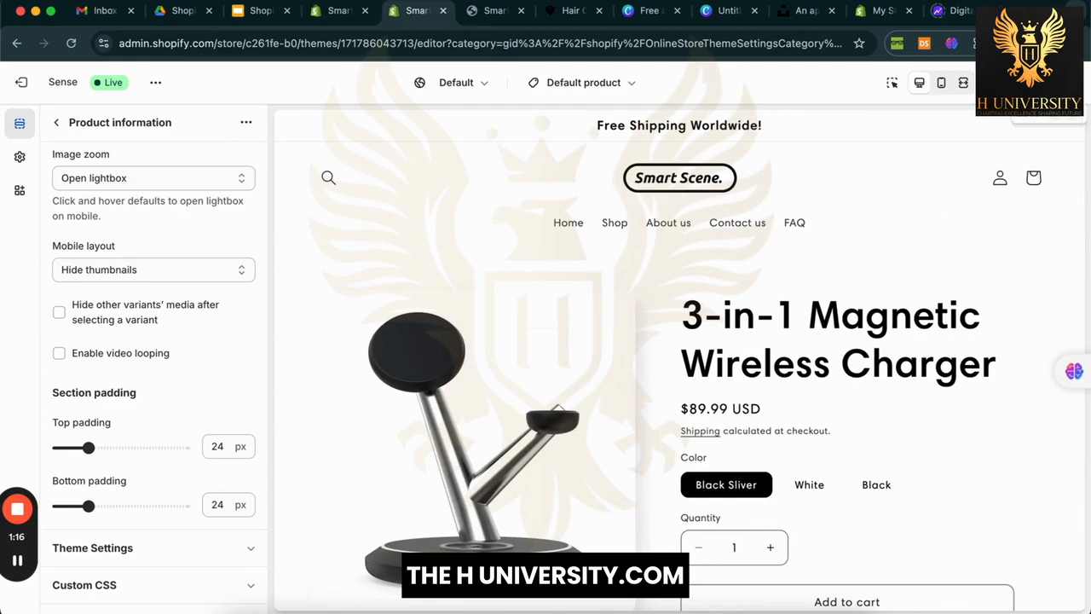
click(961, 85)
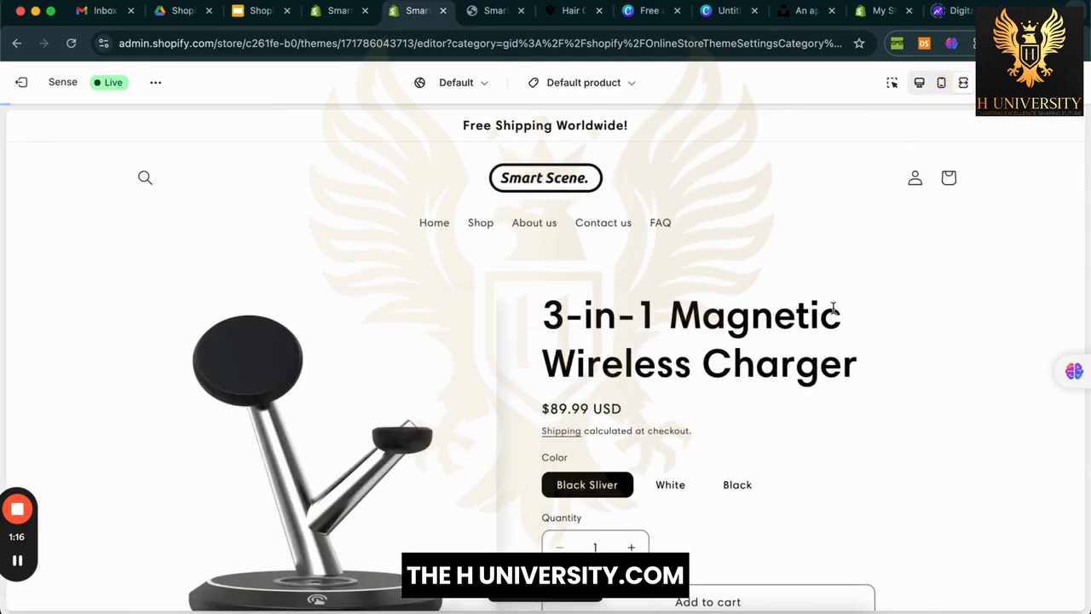
scroll(838, 415, down, 3)
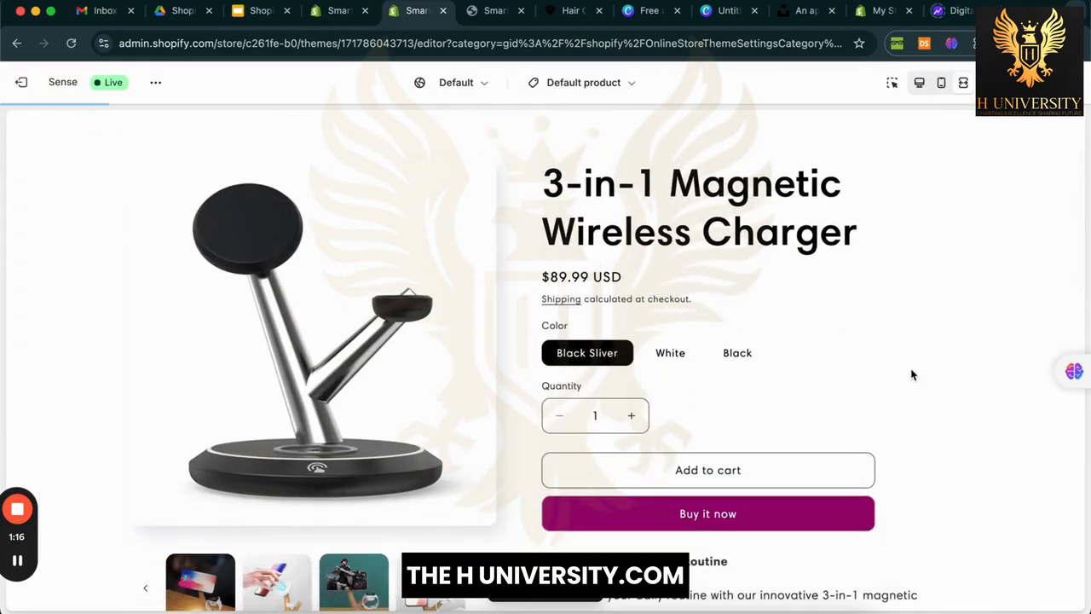
scroll(912, 375, down, 15)
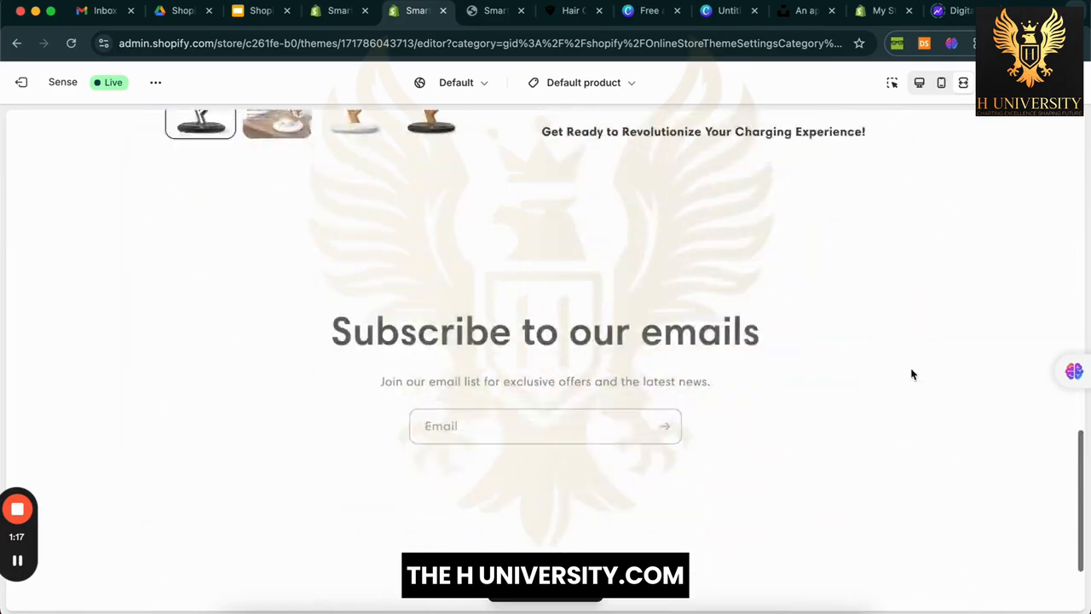
scroll(912, 375, down, 4)
scroll(916, 483, up, 20)
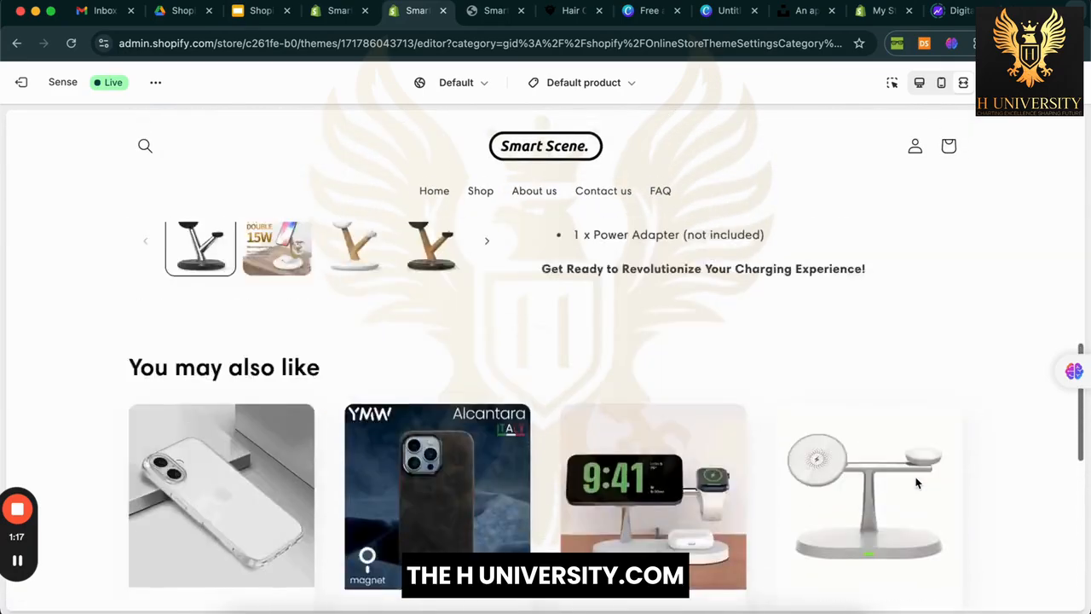
scroll(916, 483, down, 15)
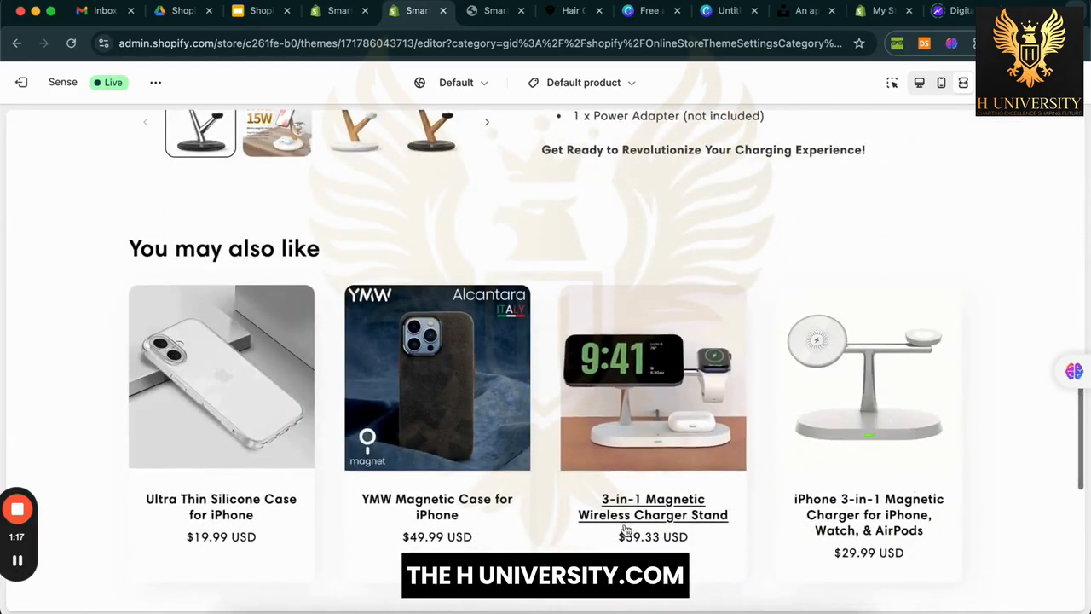
Step: Open the recommended 3-in-1 Magnetic Wireless Charger Stand and review its product page down to the recommendations
click(639, 517)
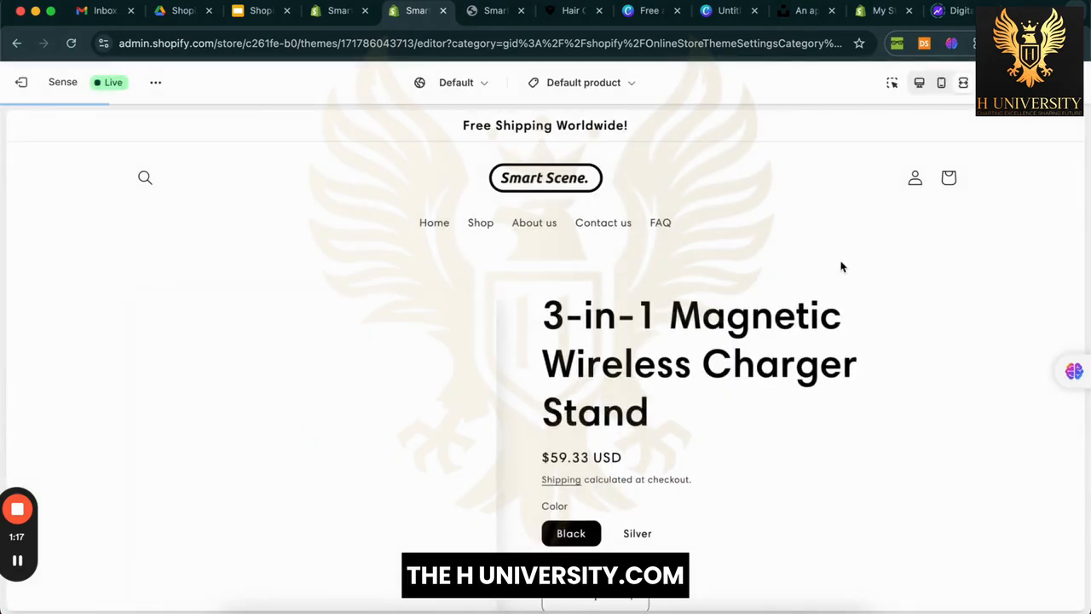
scroll(765, 351, down, 12)
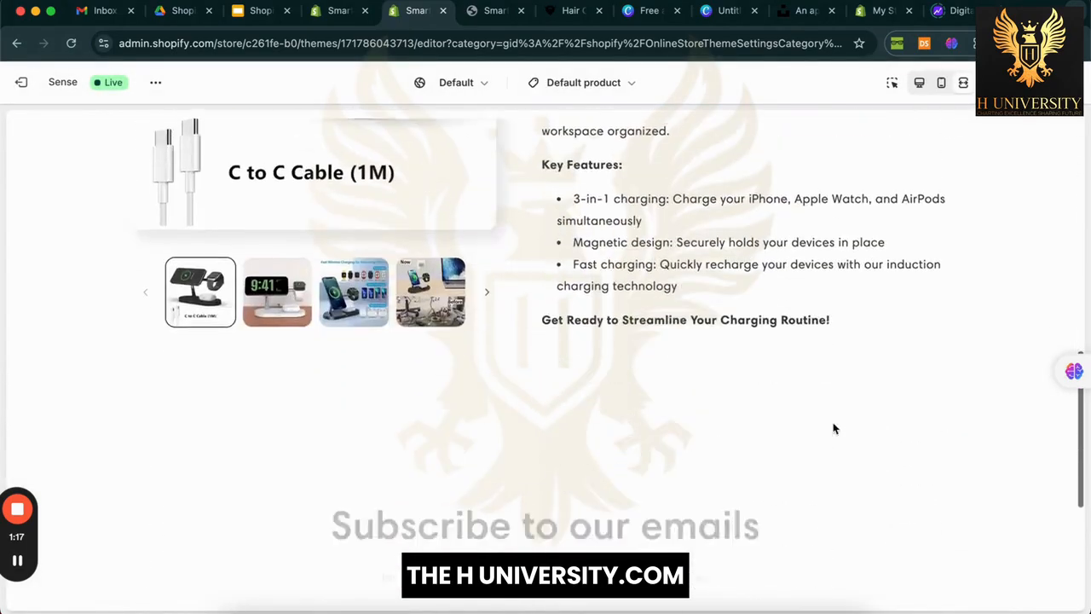
scroll(926, 499, down, 3)
scroll(926, 499, up, 2)
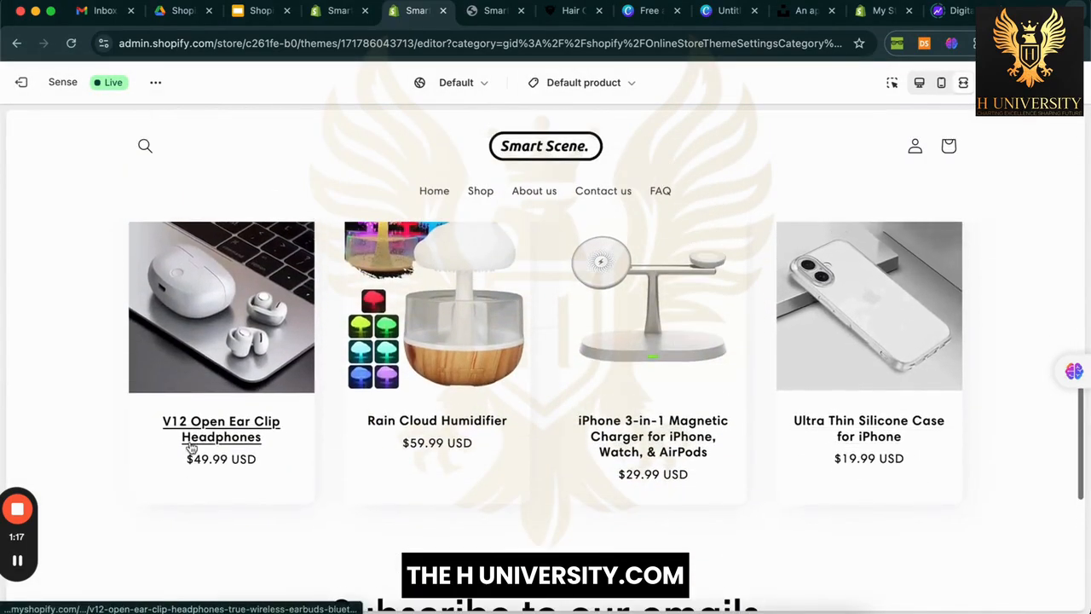
Step: Open the recommended V12 Open Ear Clip Headphones and look over the product page's media, description and key features
click(210, 434)
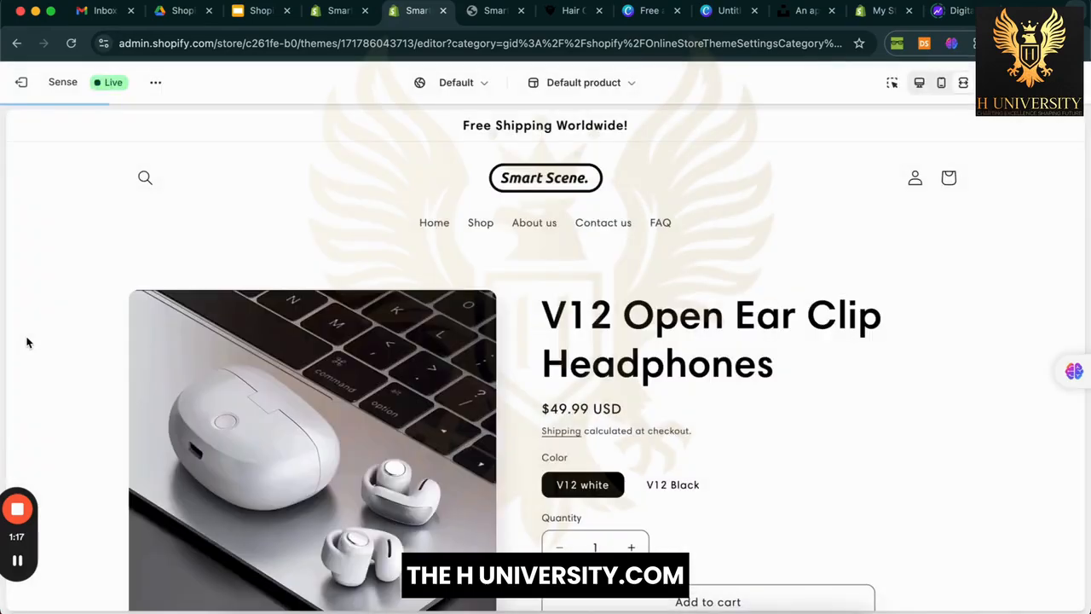
scroll(755, 297, down, 5)
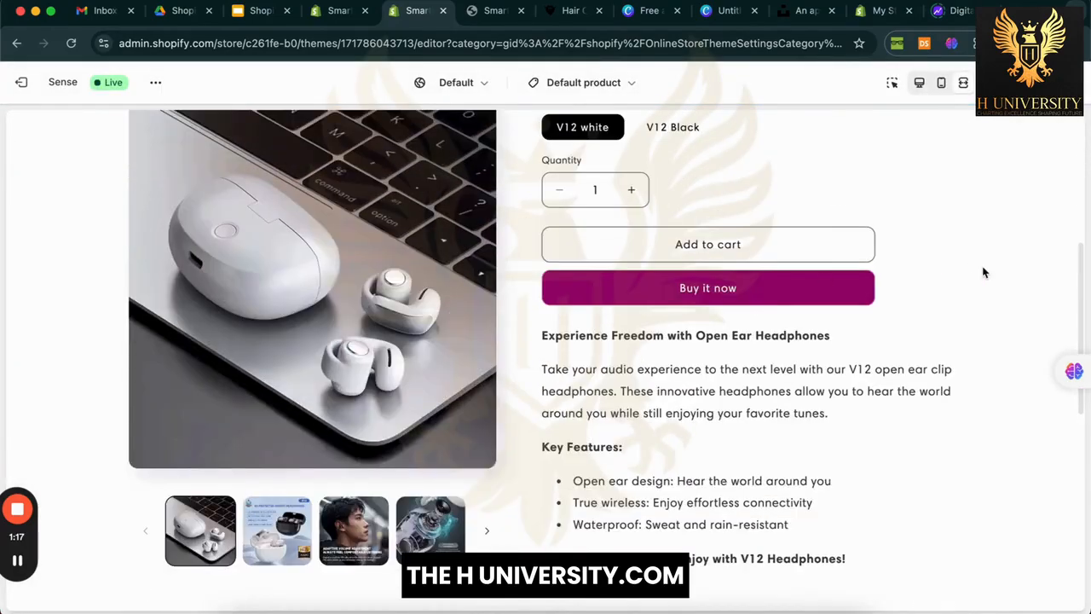
scroll(984, 272, down, 2)
scroll(984, 273, down, 2)
scroll(984, 274, up, 5)
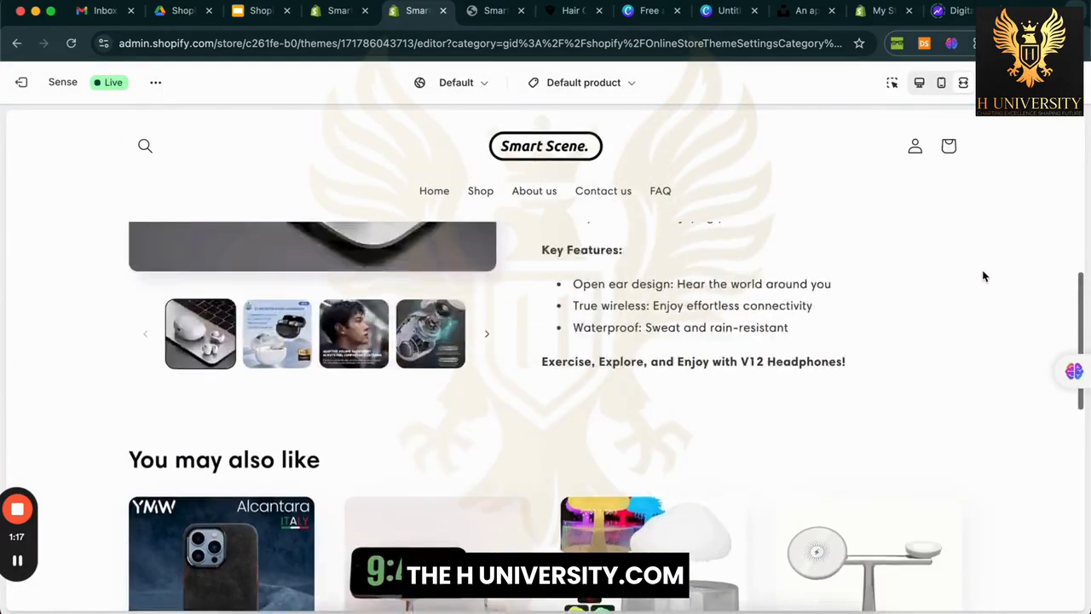
scroll(983, 276, up, 1)
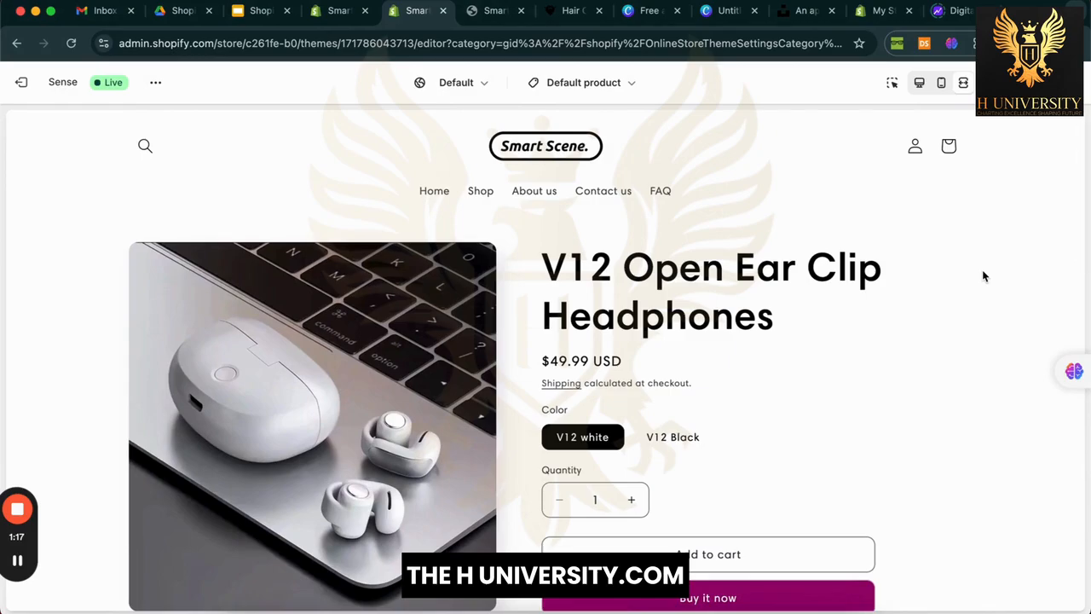
Step: Examine the headphones page's purchase buttons, thumbnail carousel and "You may also like" section
scroll(982, 270, down, 3)
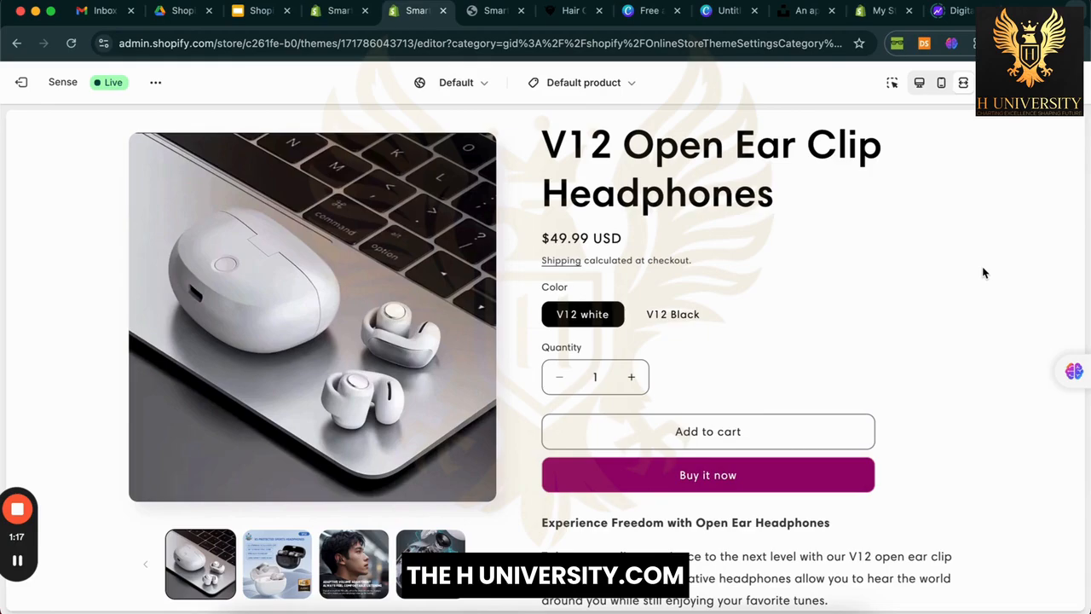
scroll(983, 271, down, 4)
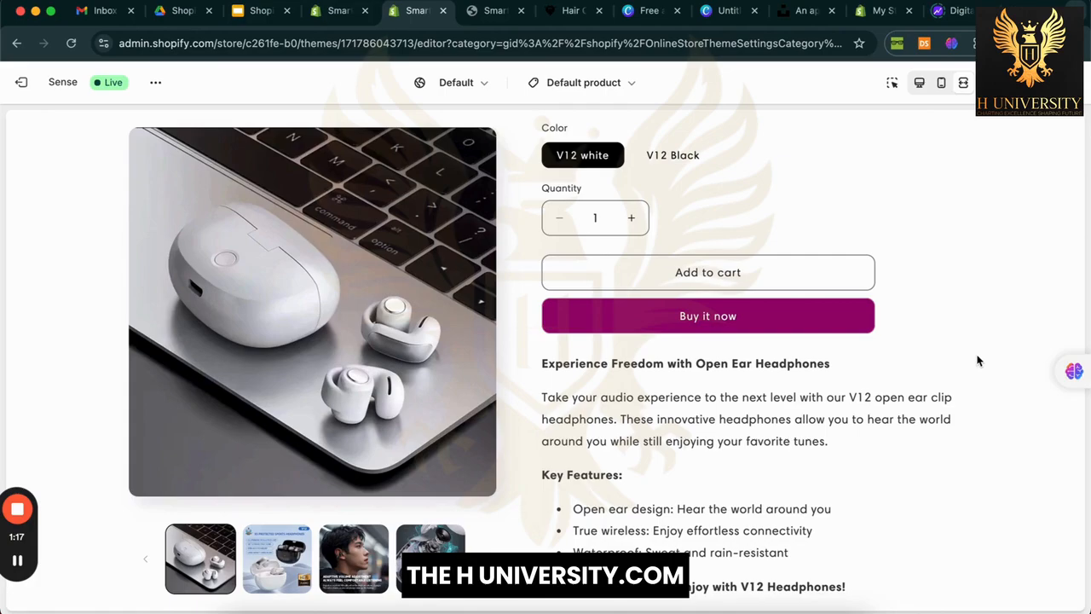
scroll(978, 360, up, 3)
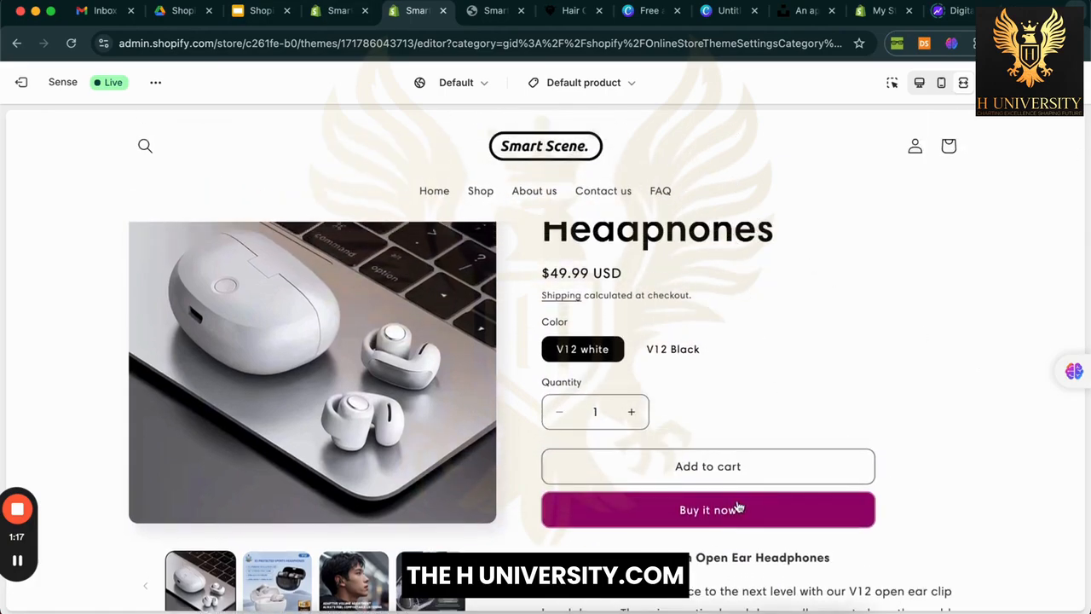
scroll(947, 341, down, 5)
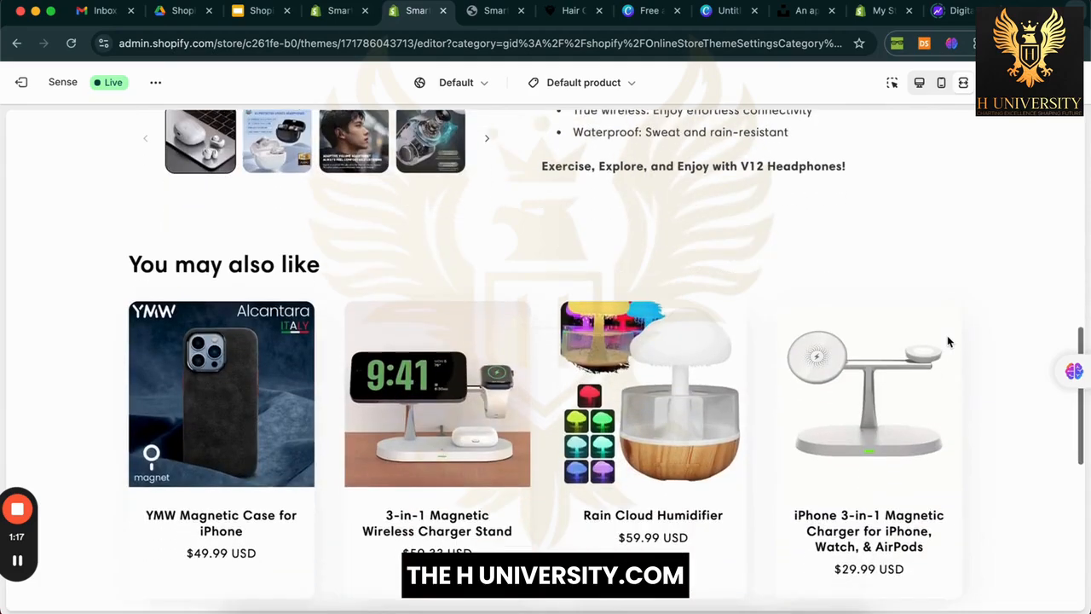
scroll(947, 341, up, 8)
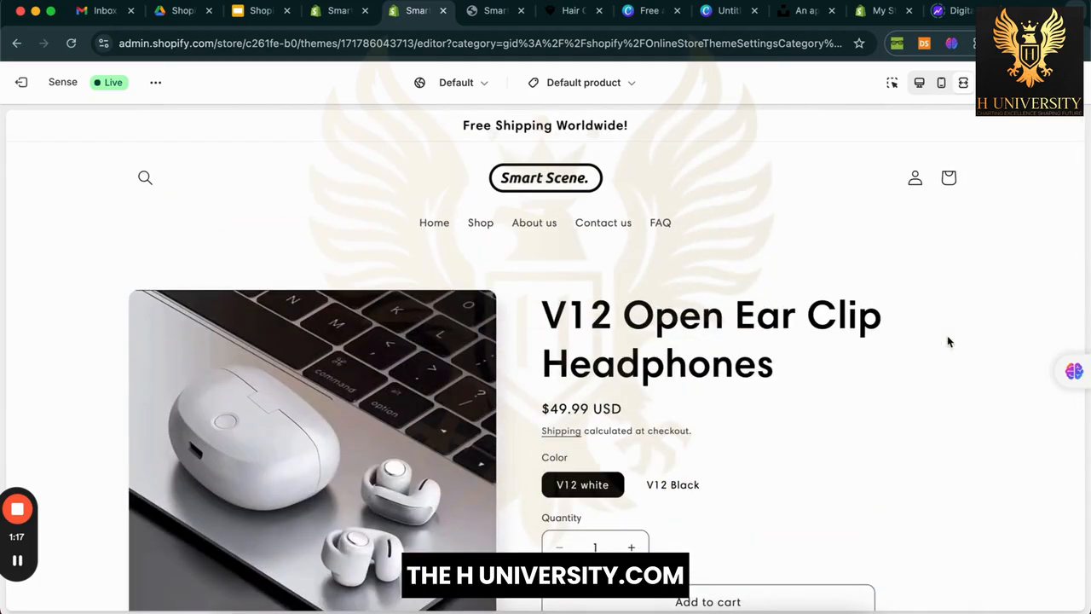
scroll(947, 341, down, 2)
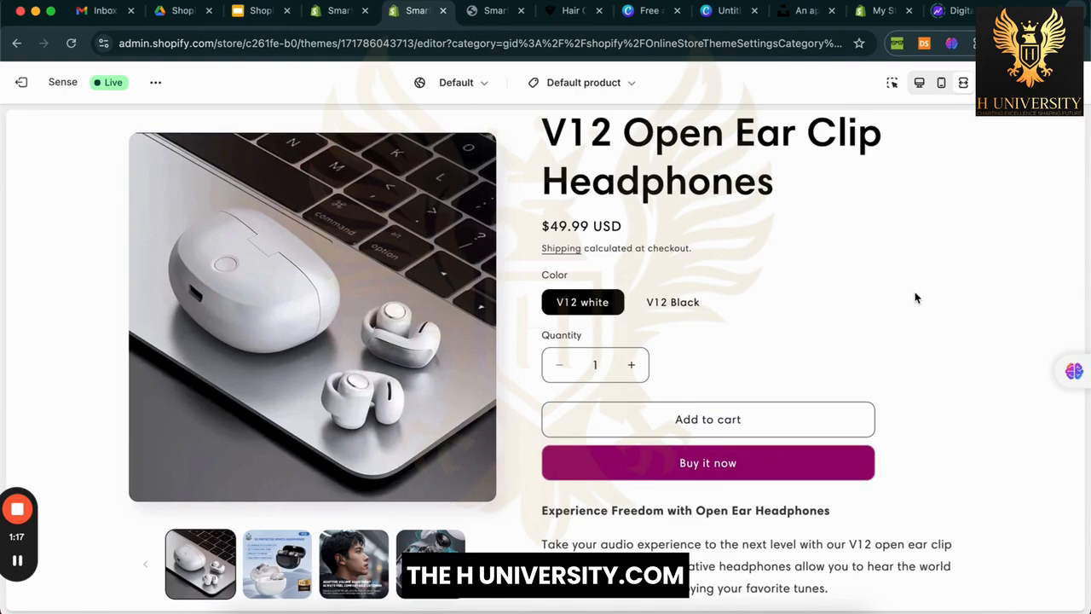
scroll(916, 298, up, 2)
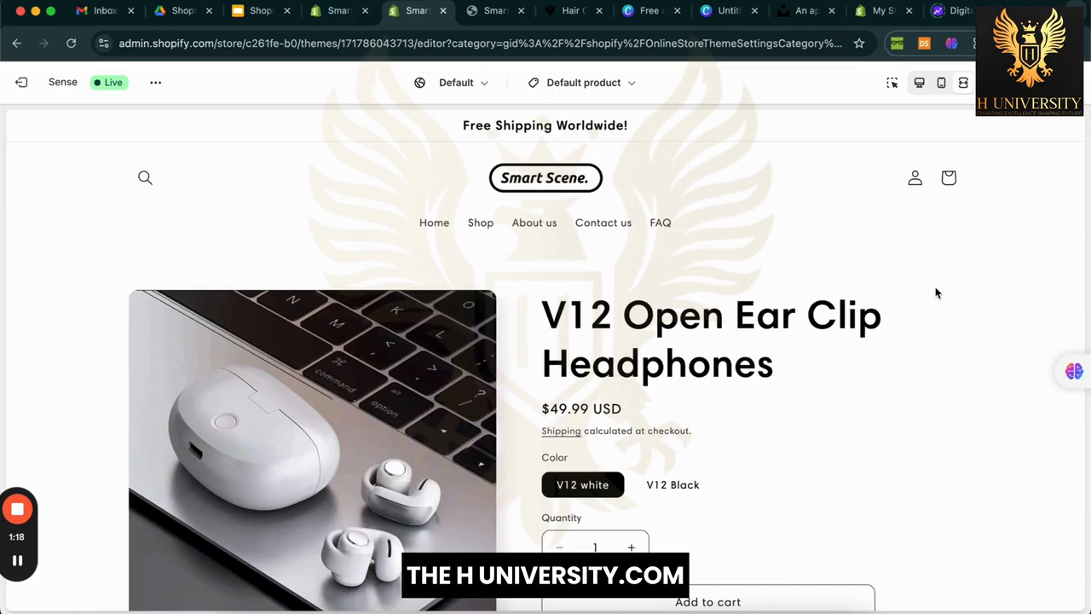
Step: Check the headphones page through to the footer and return the preview to the home page
right_click(935, 292)
click(882, 240)
scroll(804, 365, down, 4)
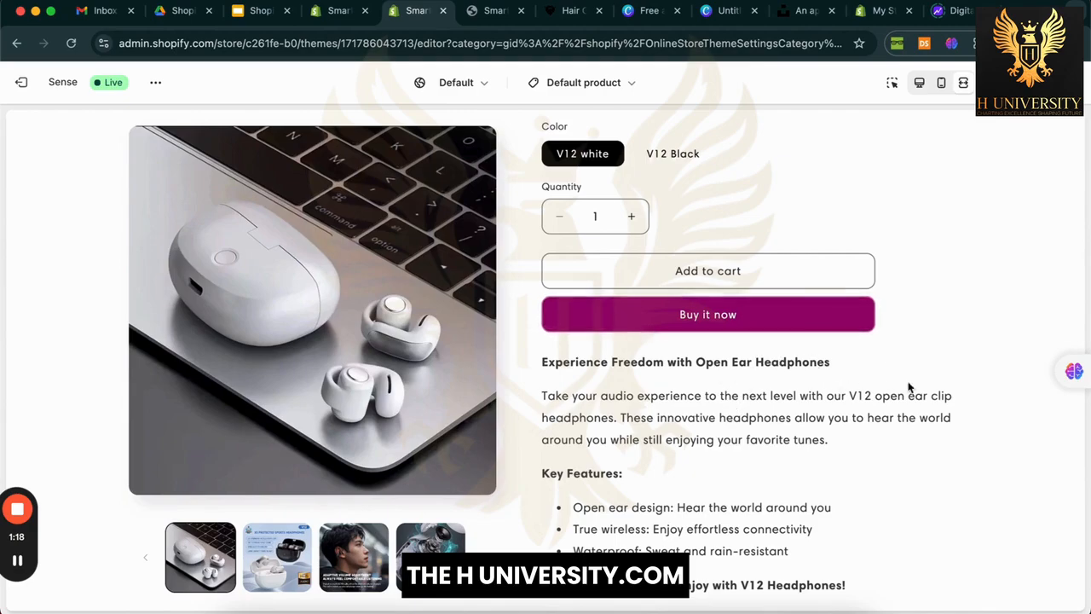
scroll(909, 390, down, 5)
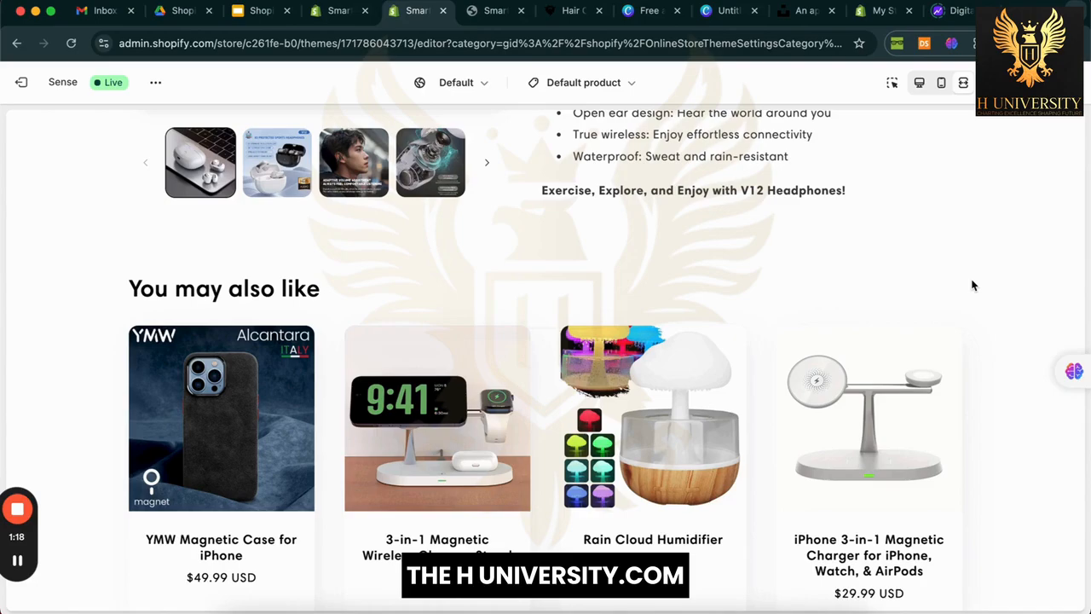
scroll(972, 286, down, 6)
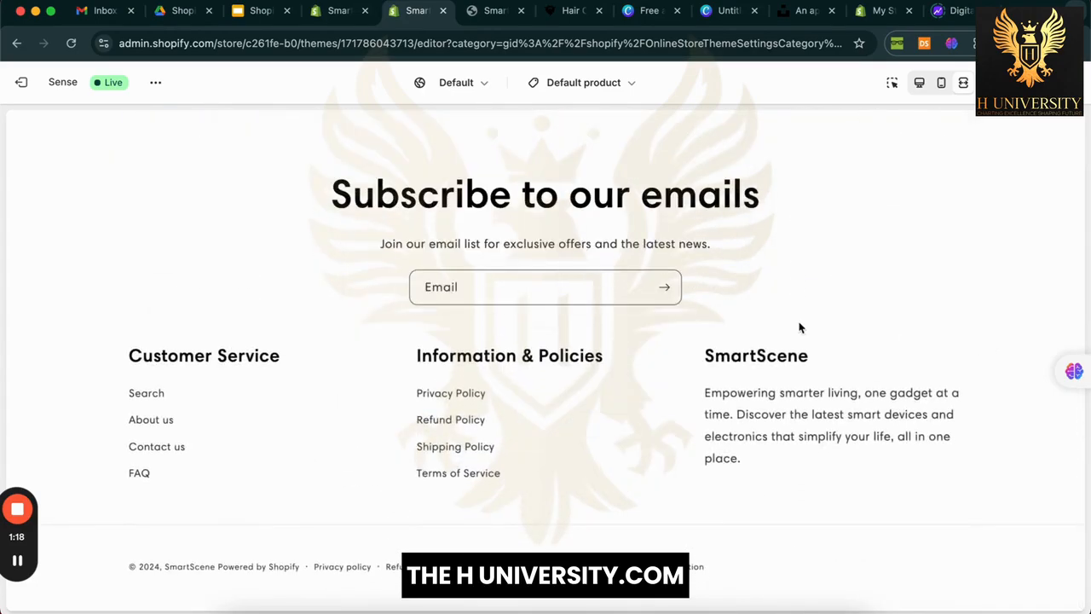
scroll(801, 327, up, 20)
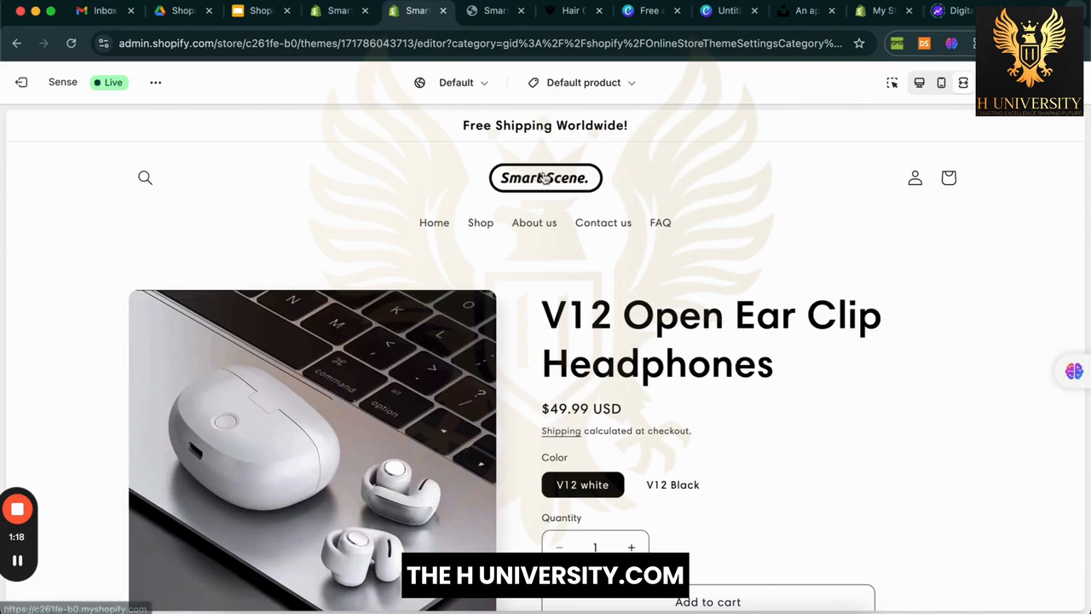
click(606, 82)
click(591, 149)
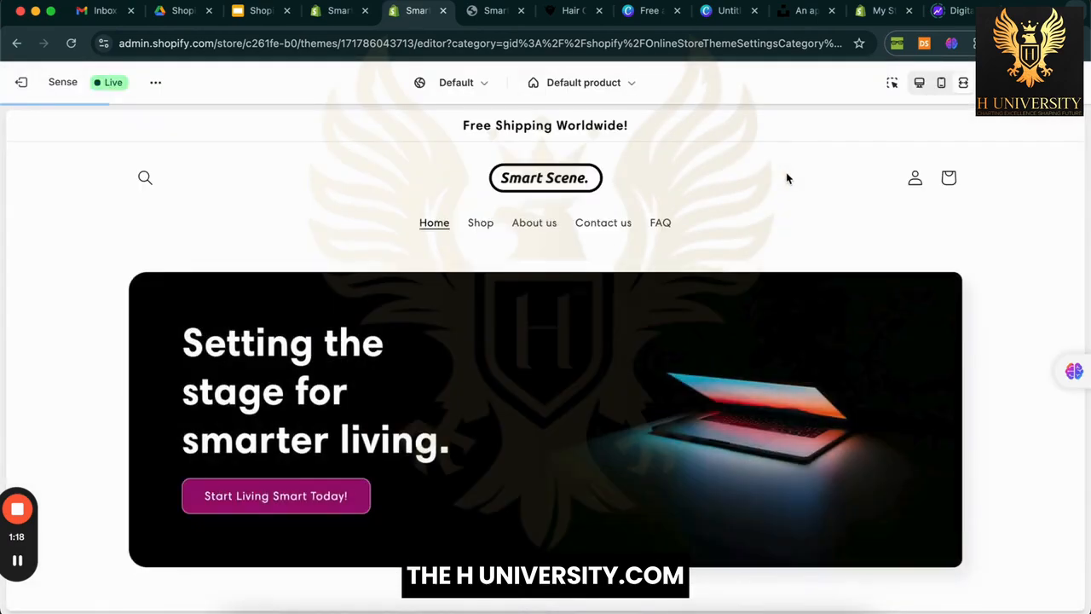